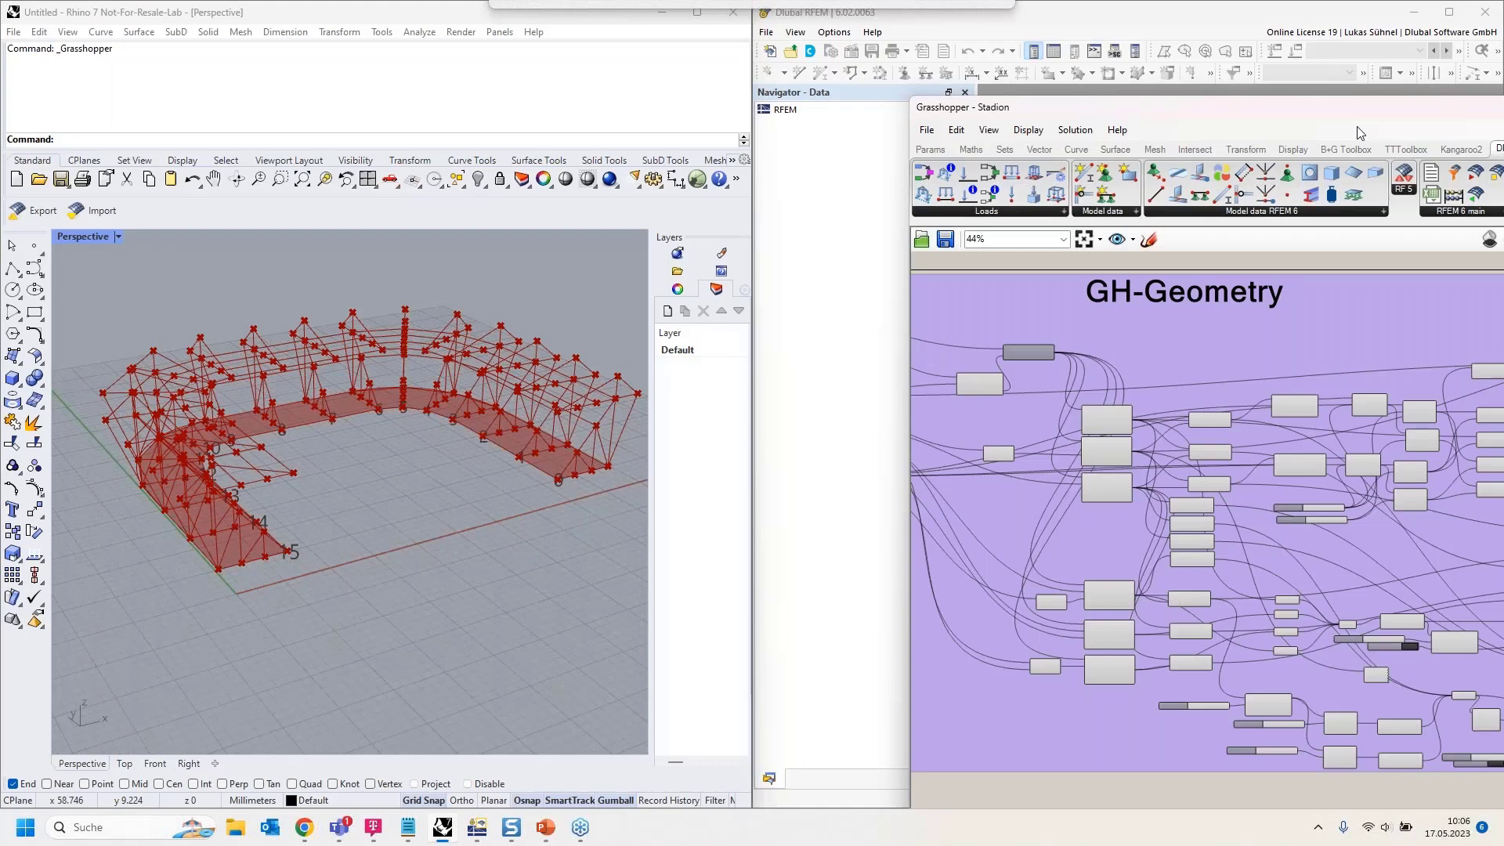
Place the Grasshopper window over Rhino so that it sits side by side with the RFEM window.
right_click_drag(260, 437, 292, 433)
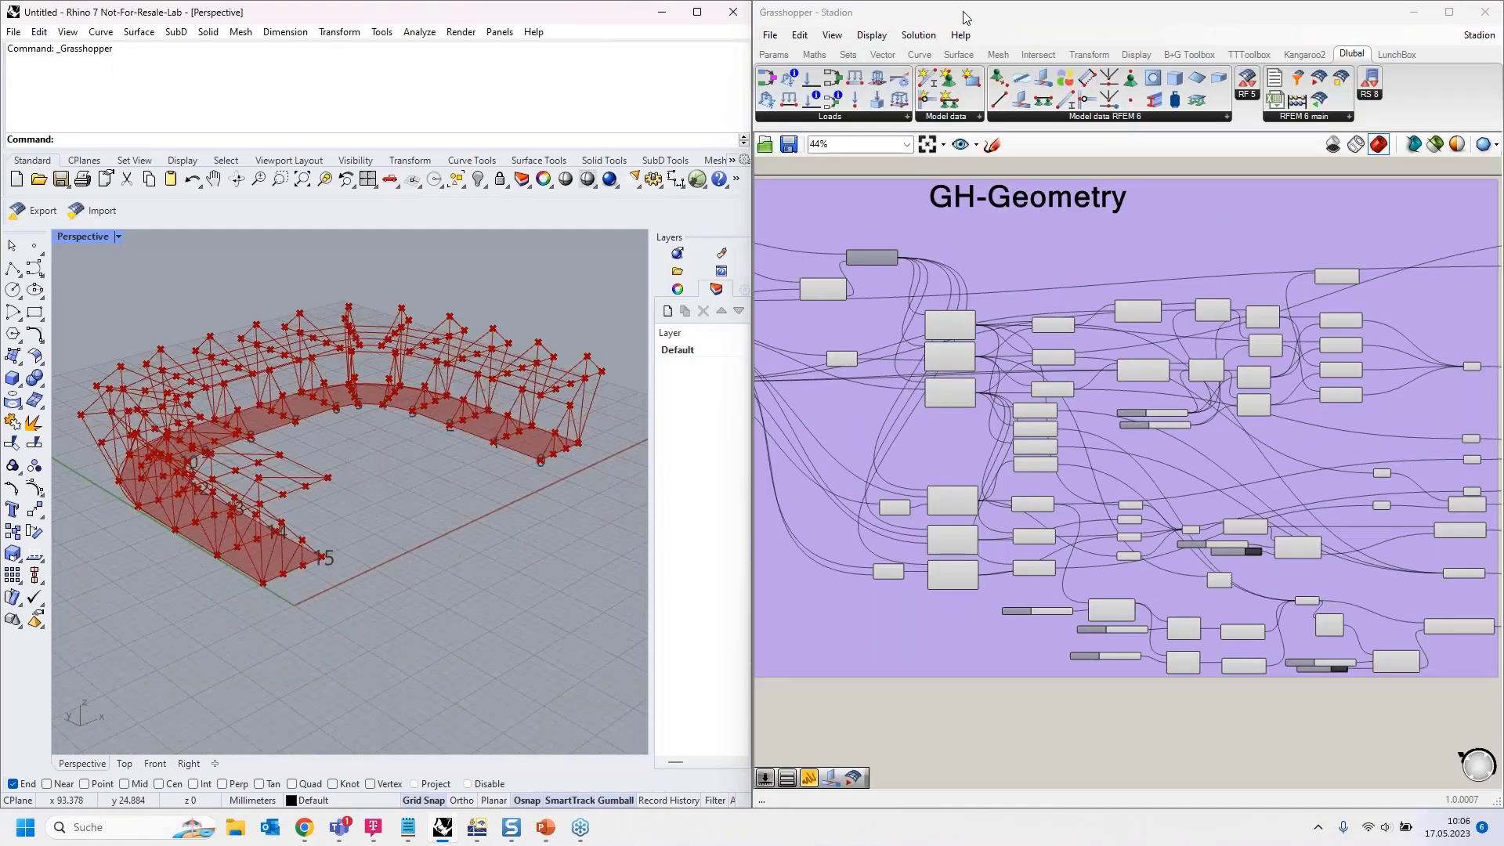
left_click(963, 19)
left_click_drag(963, 21, 2, 185)
Examine the member and surface components in the RFEM Model data group.
right_click_drag(689, 438, 376, 395)
scroll(526, 399, "down", 1)
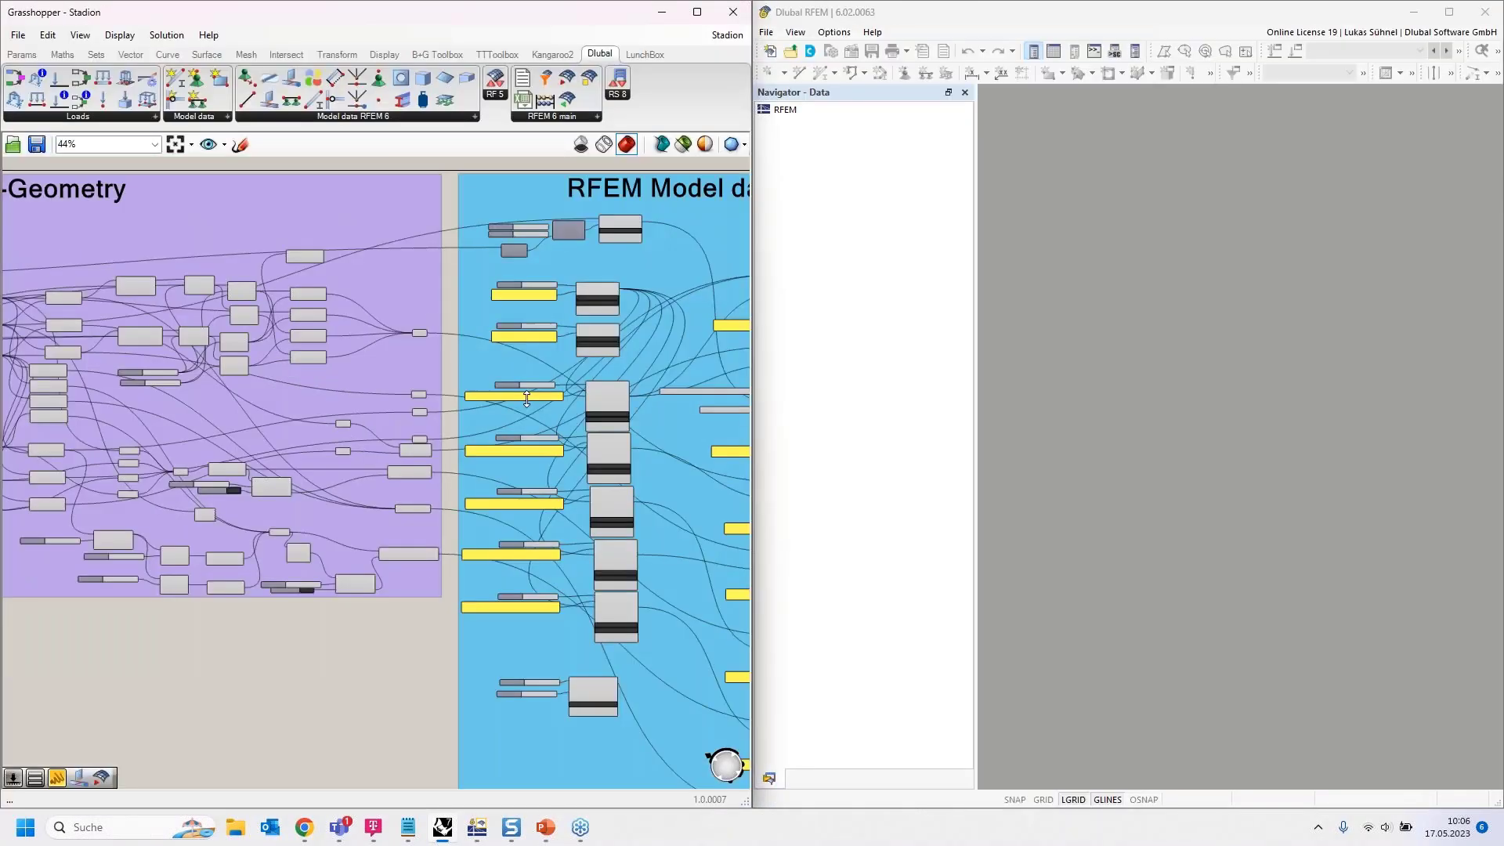
scroll(526, 398, "up", 3)
right_click_drag(430, 337, 8, 360)
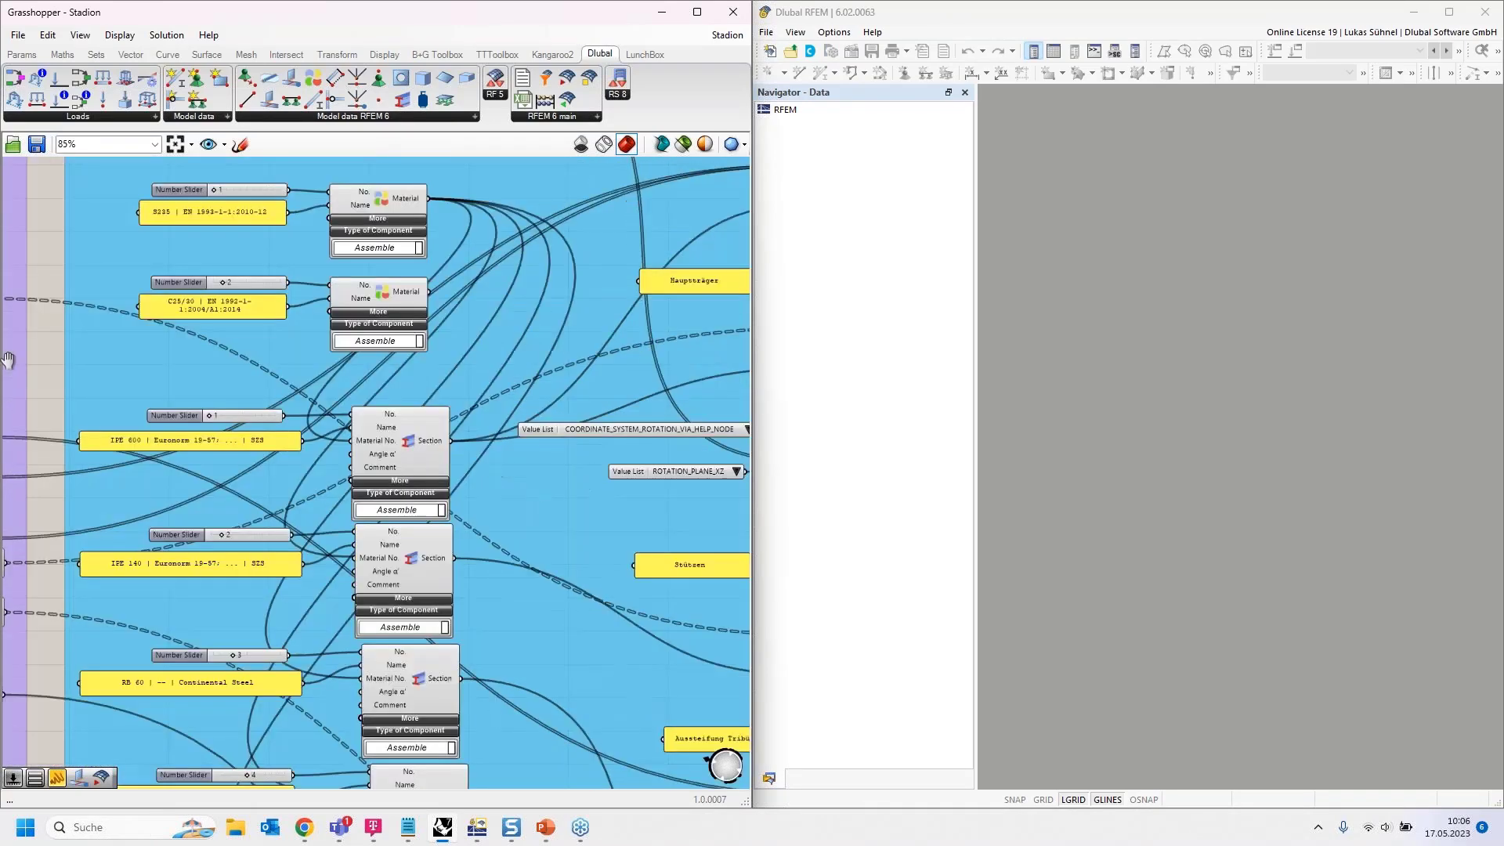
right_click_drag(548, 428, 473, 430)
scroll(475, 428, "down", 3)
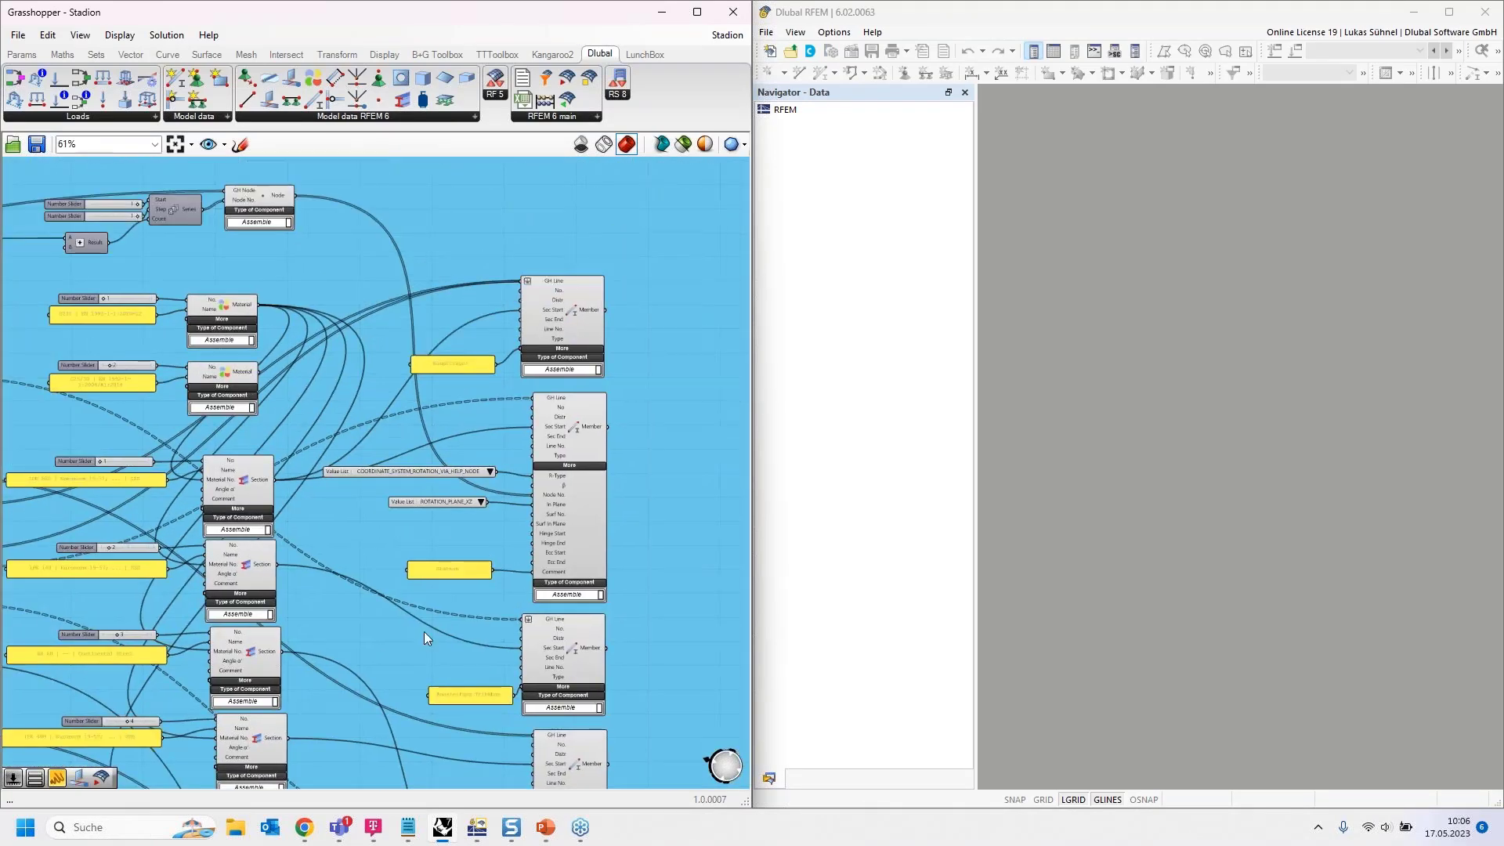
right_click_drag(369, 688, 345, 530)
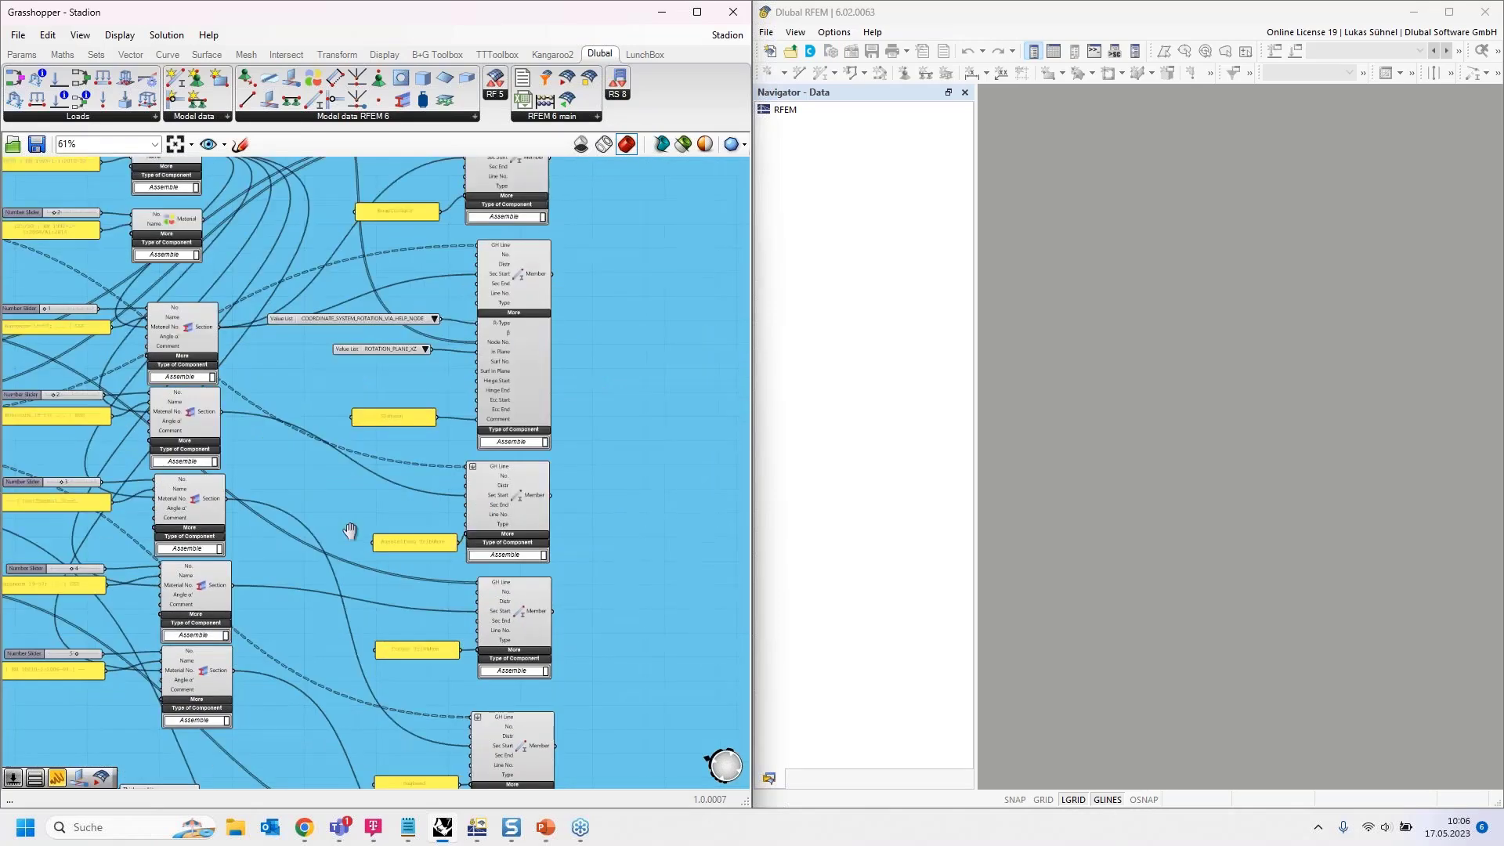
scroll(551, 658, "up", 2)
scroll(552, 659, "up", 4)
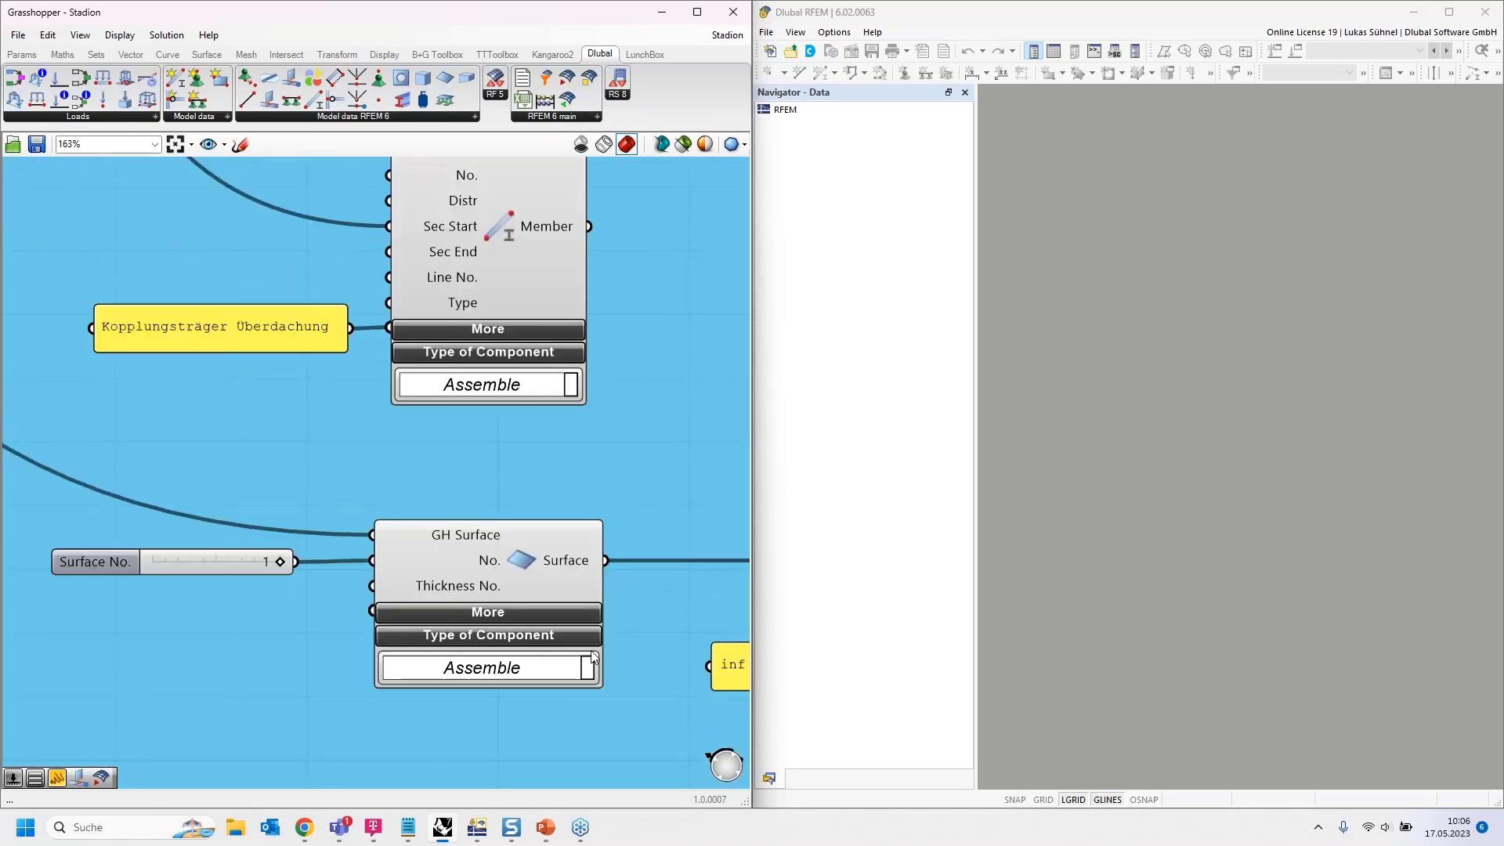
scroll(588, 663, "down", 2)
scroll(588, 663, "down", 2)
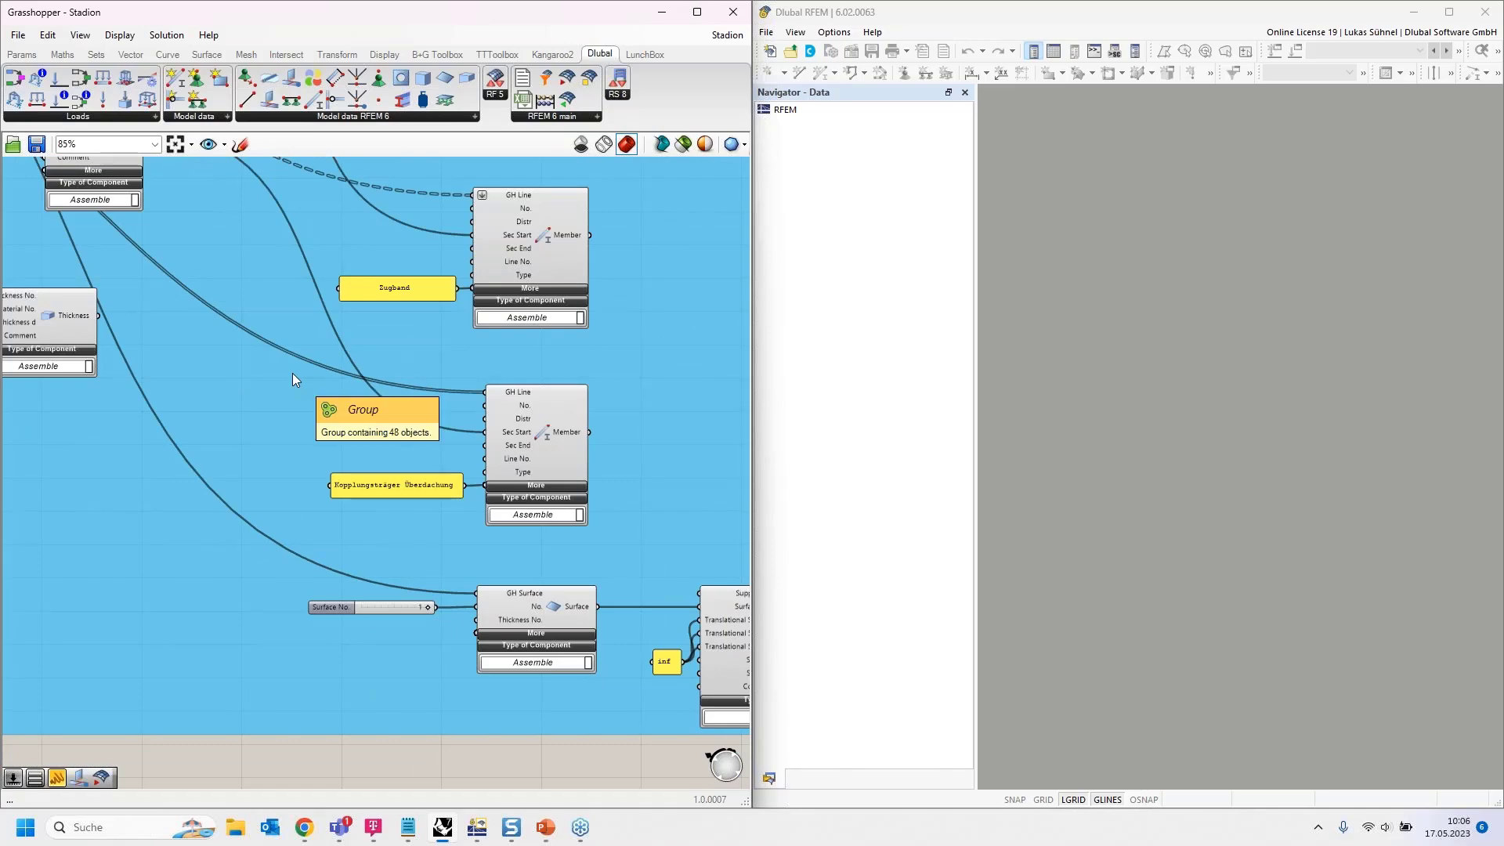
Examine the material, section and thickness components in the RFEM Model data group and how they feed the members.
right_click_drag(243, 262, 352, 514)
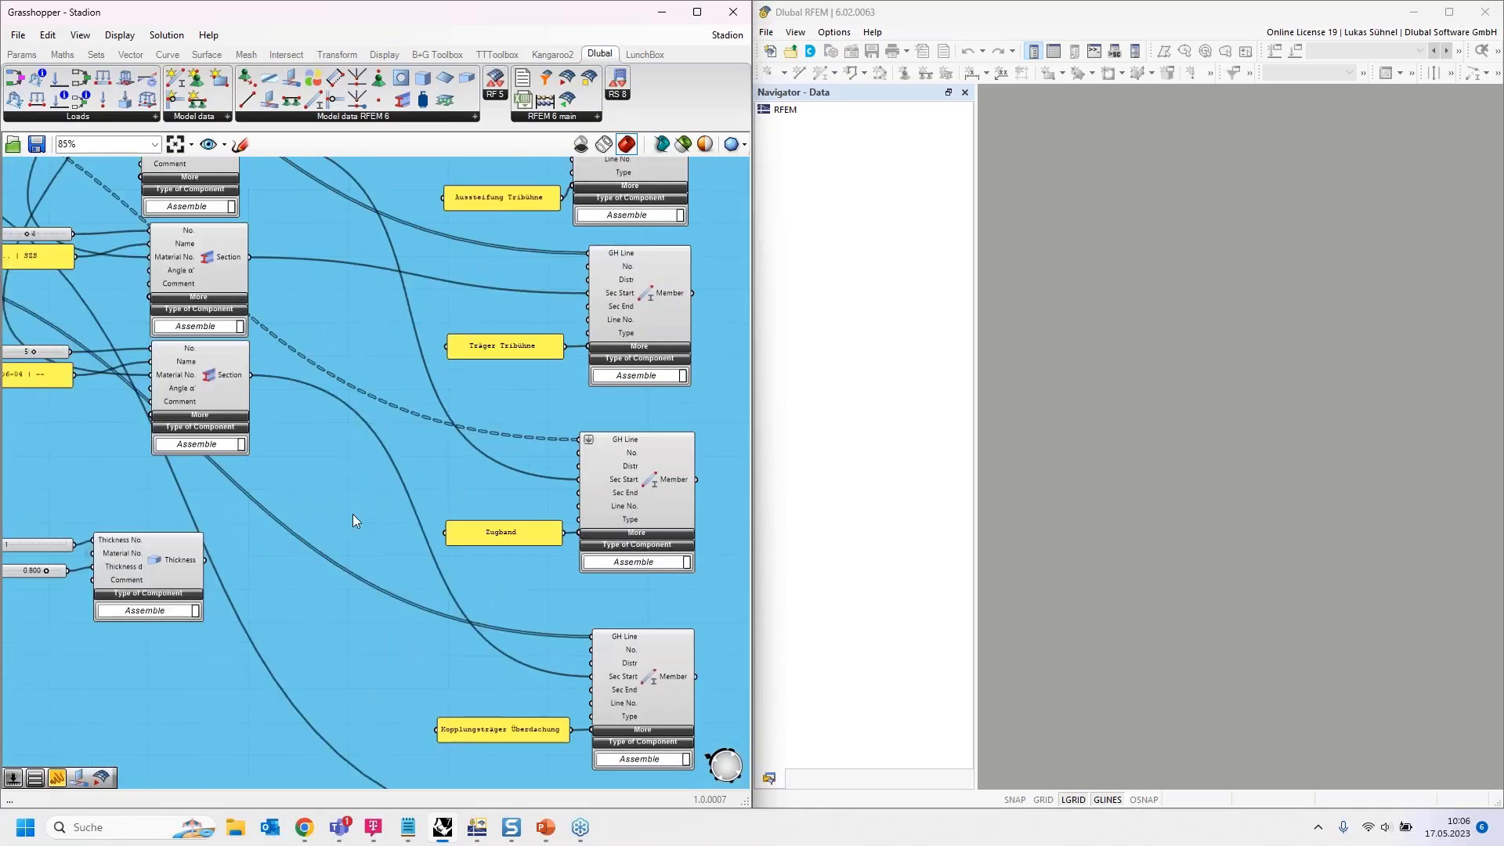
scroll(352, 514, "down", 2)
right_click_drag(313, 251, 330, 518)
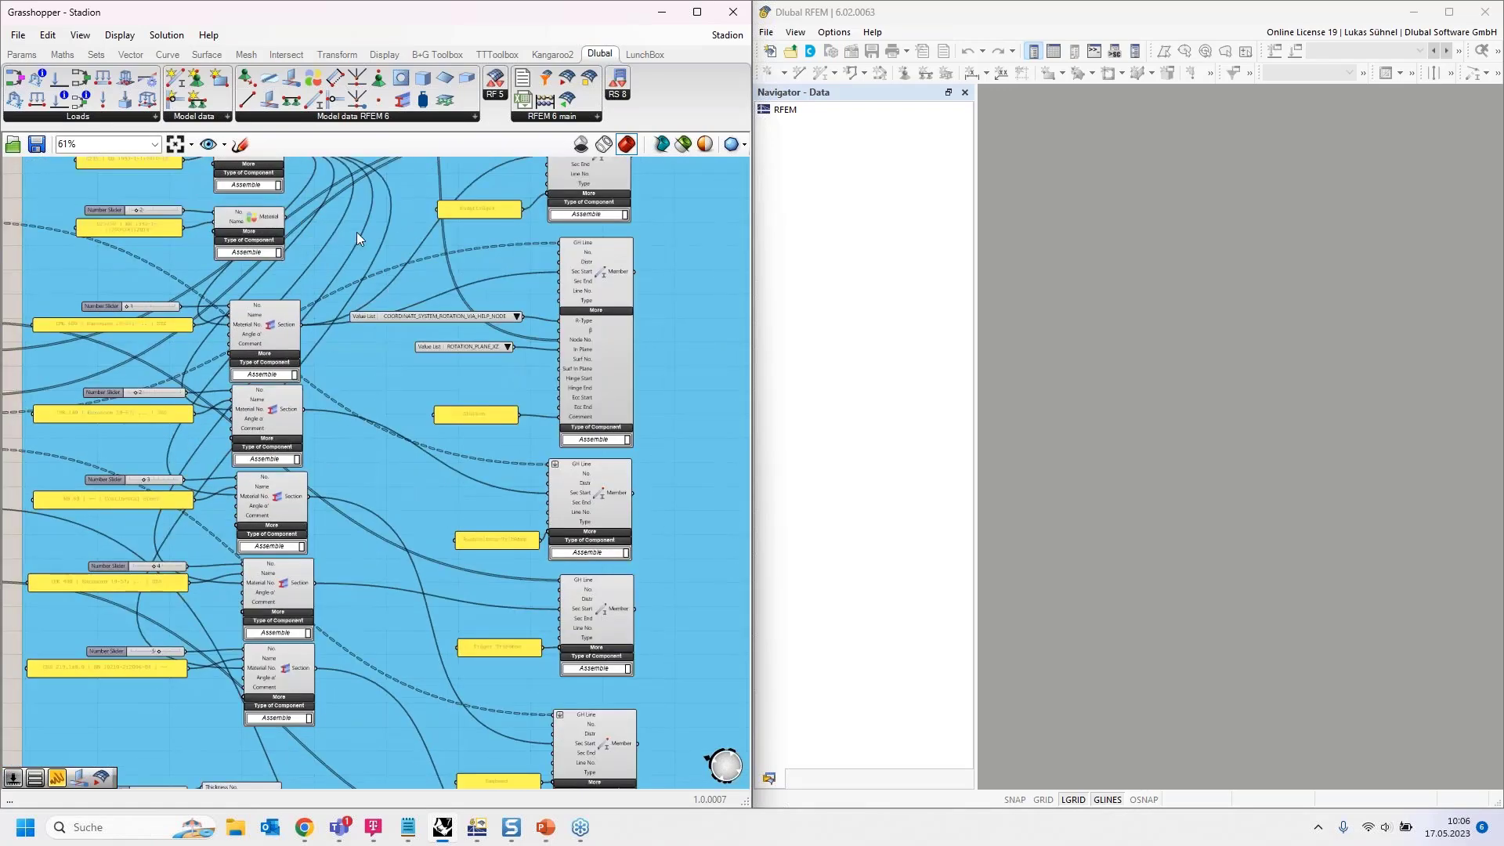
right_click_drag(354, 287, 466, 385)
scroll(466, 384, "up", 1)
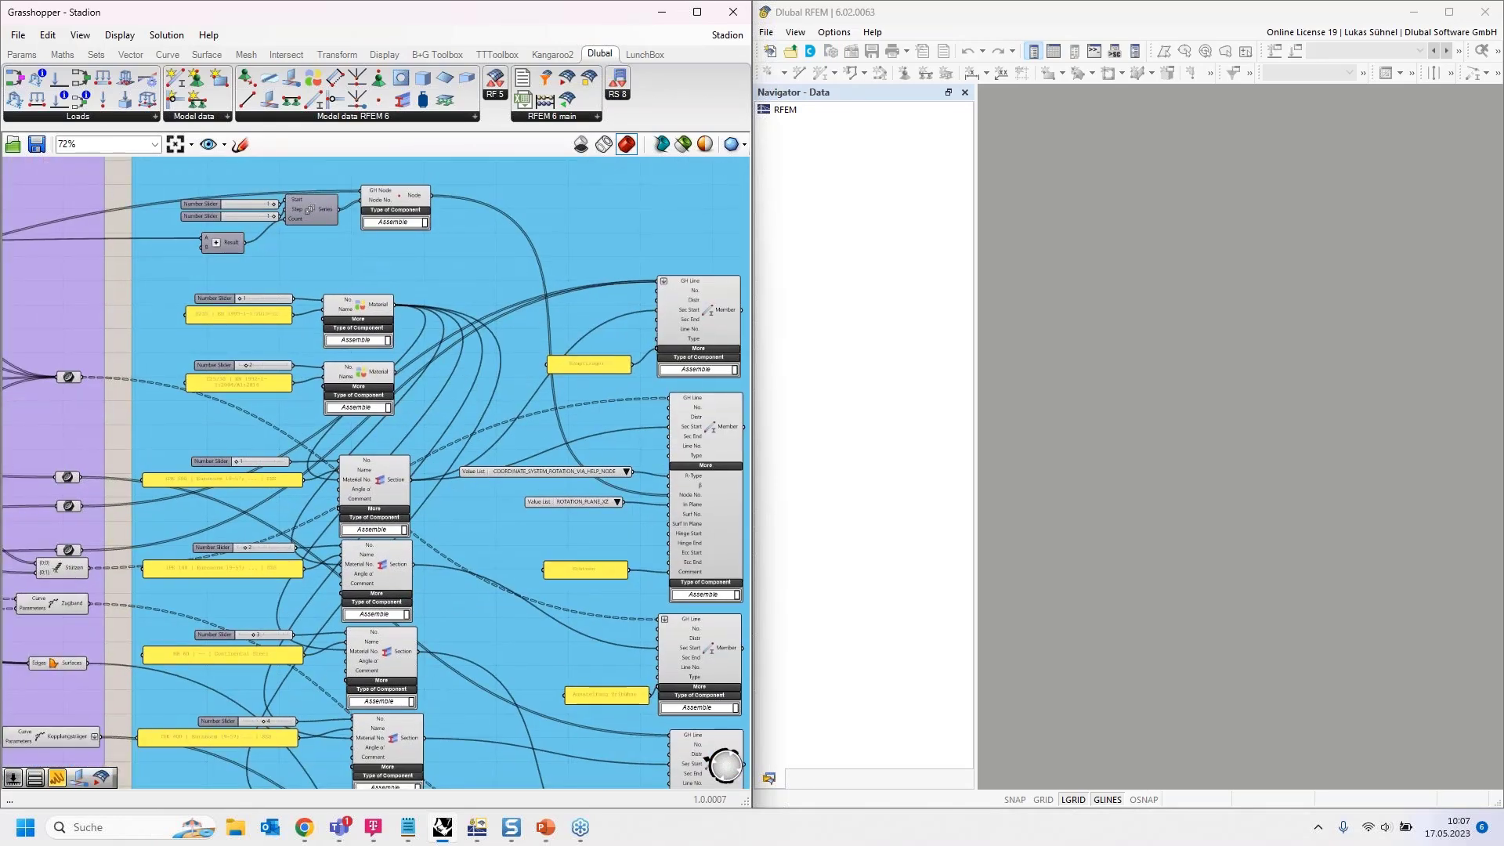
scroll(448, 257, "up", 2)
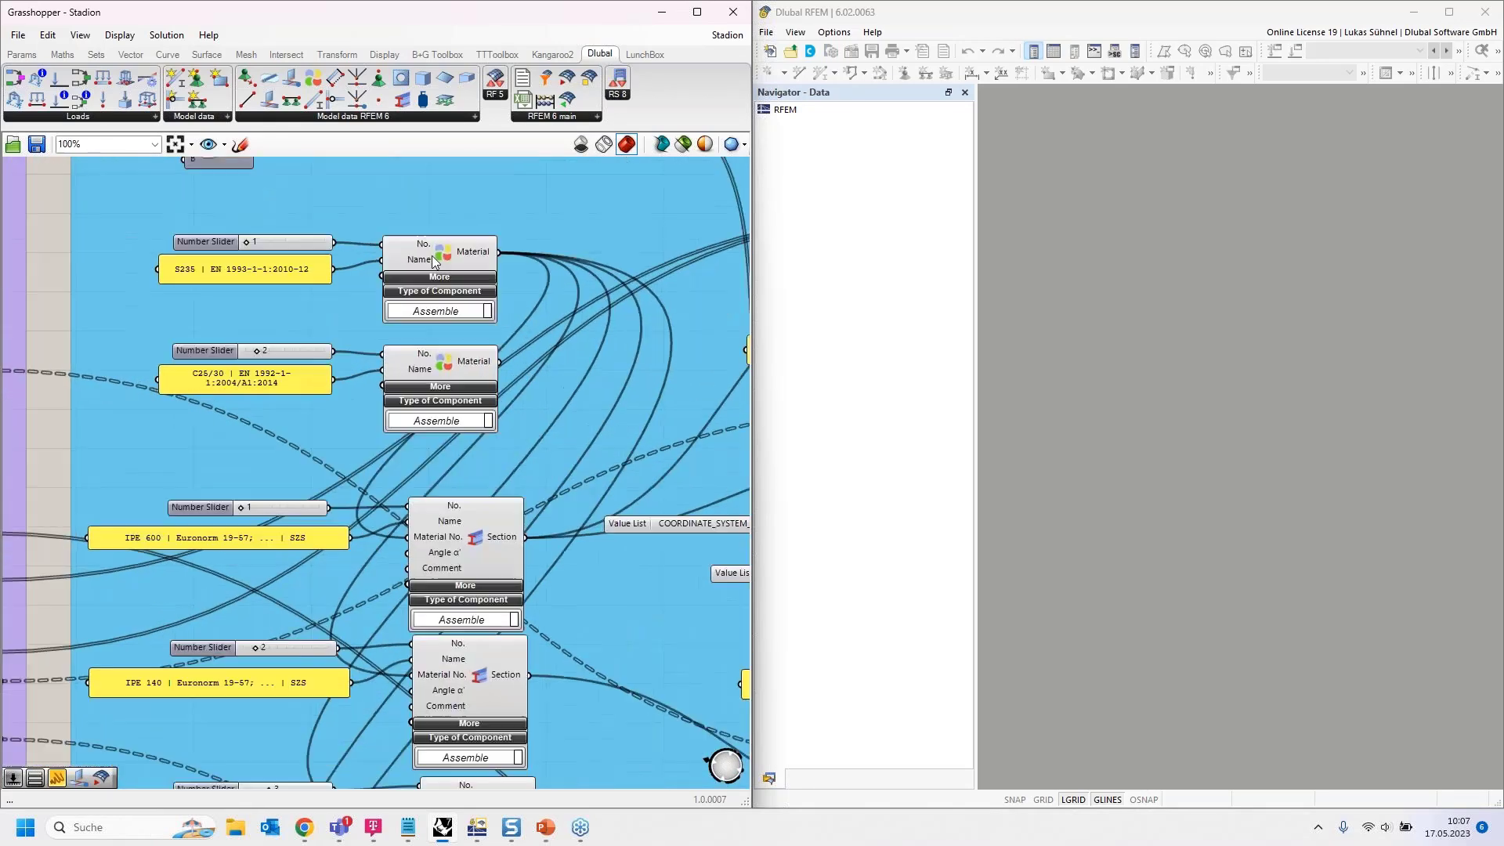
left_click(447, 255)
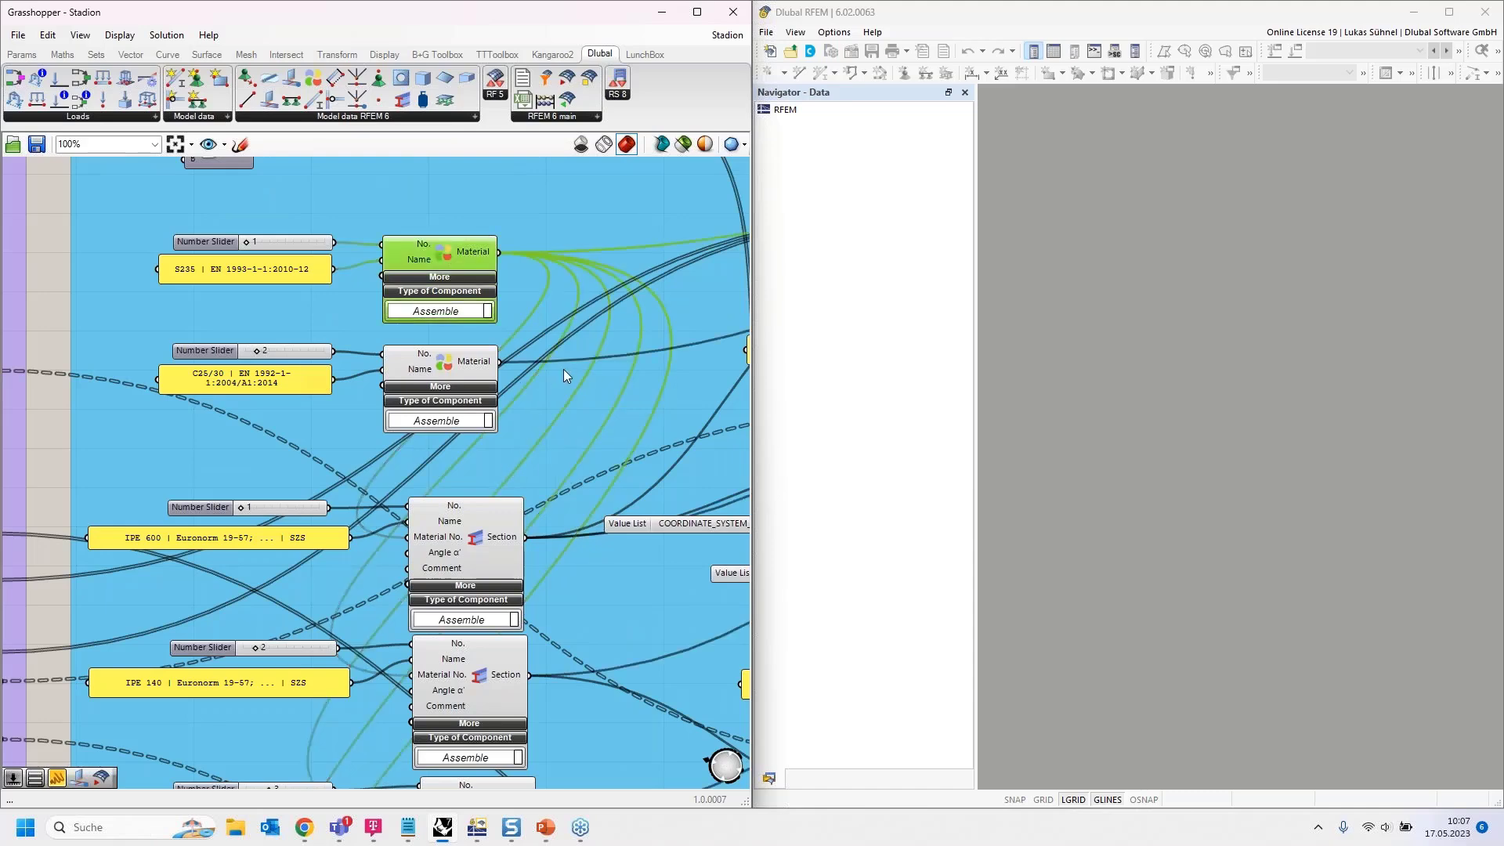
right_click_drag(562, 578, 519, 388)
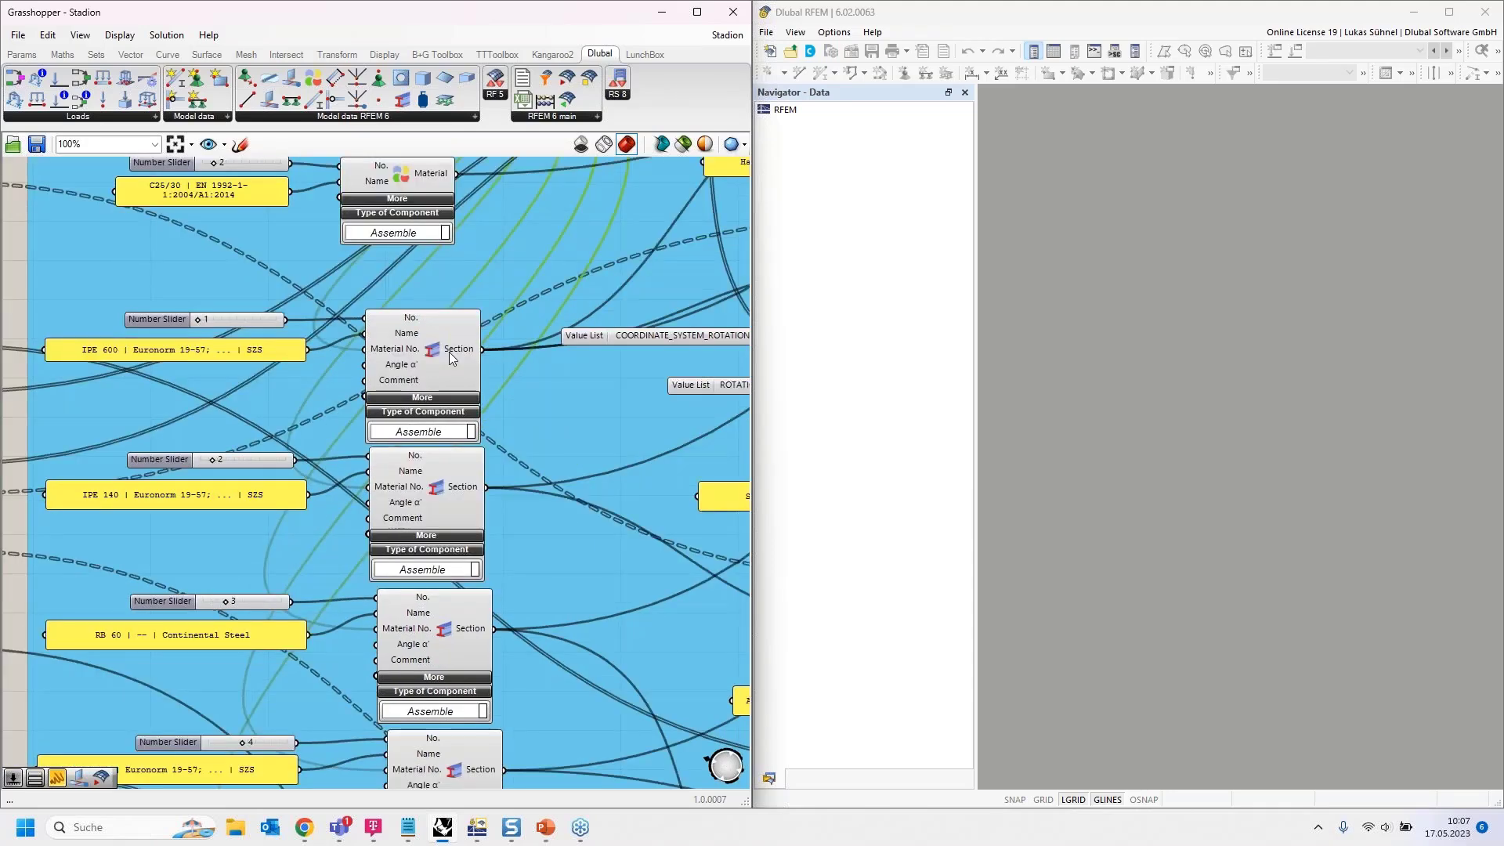
left_click(449, 351)
right_click_drag(530, 491, 483, 257)
right_click_drag(435, 781, 456, 322)
left_click(288, 534)
scroll(285, 537, "down", 2)
scroll(285, 537, "down", 3)
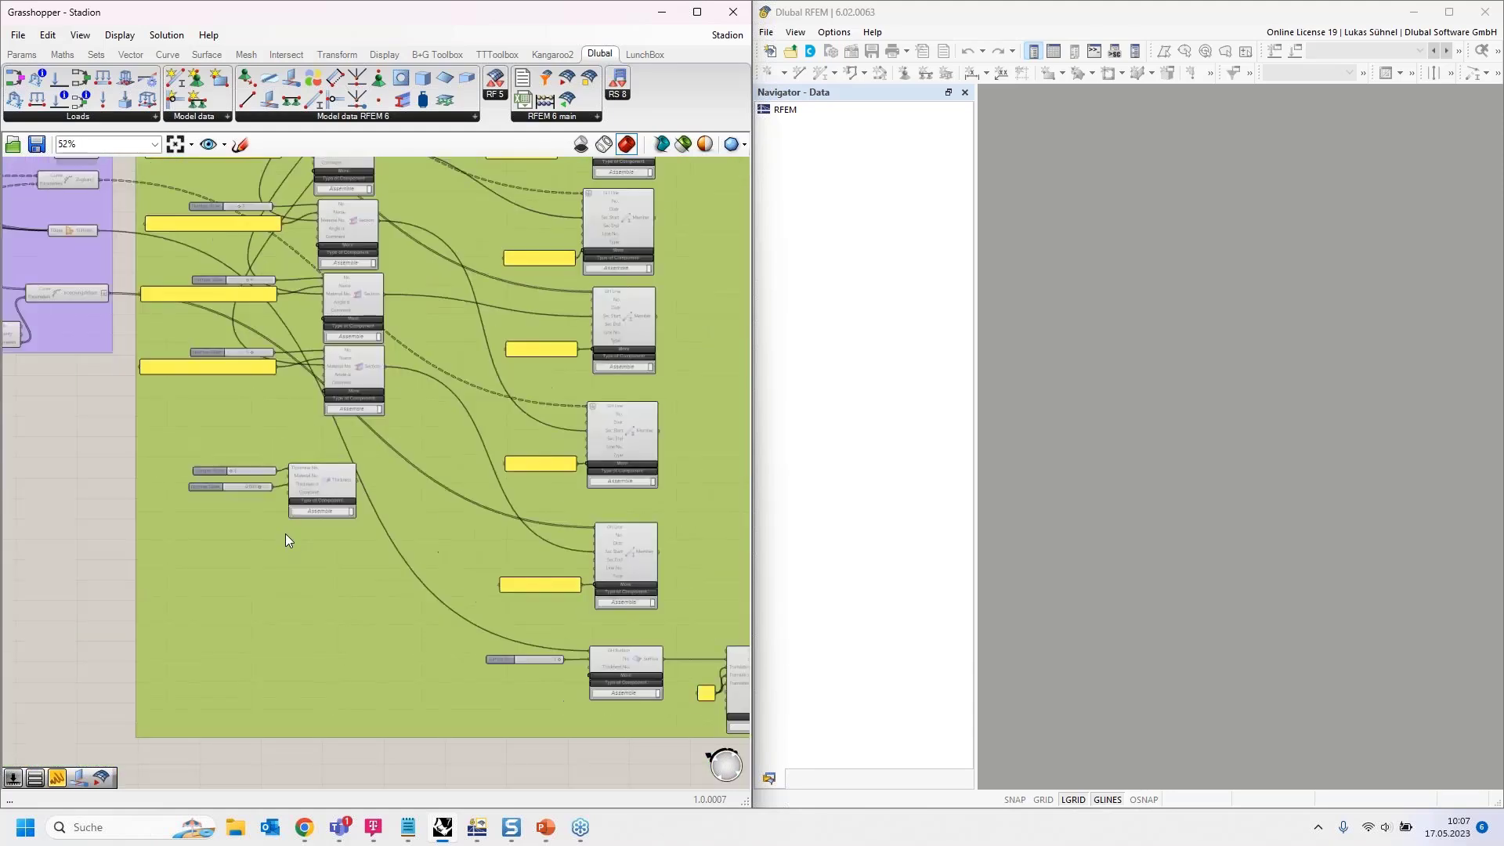
left_click(125, 644)
scroll(125, 645, "down", 3)
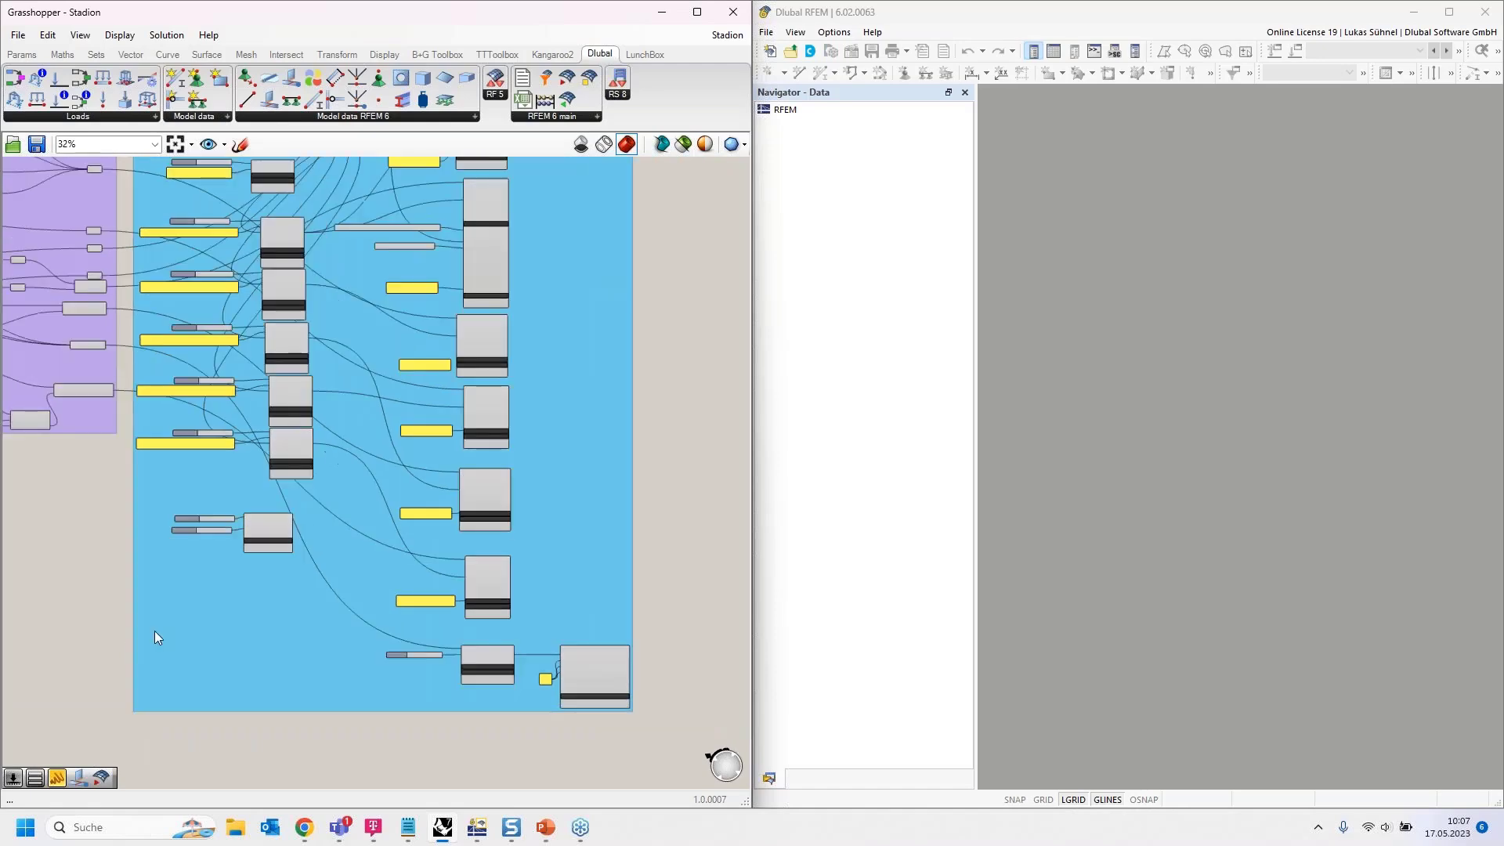
Add a text panel containing File1 just below the Export group.
right_click_drag(638, 191, 507, 457)
scroll(508, 457, "up", 5)
scroll(508, 458, "up", 1)
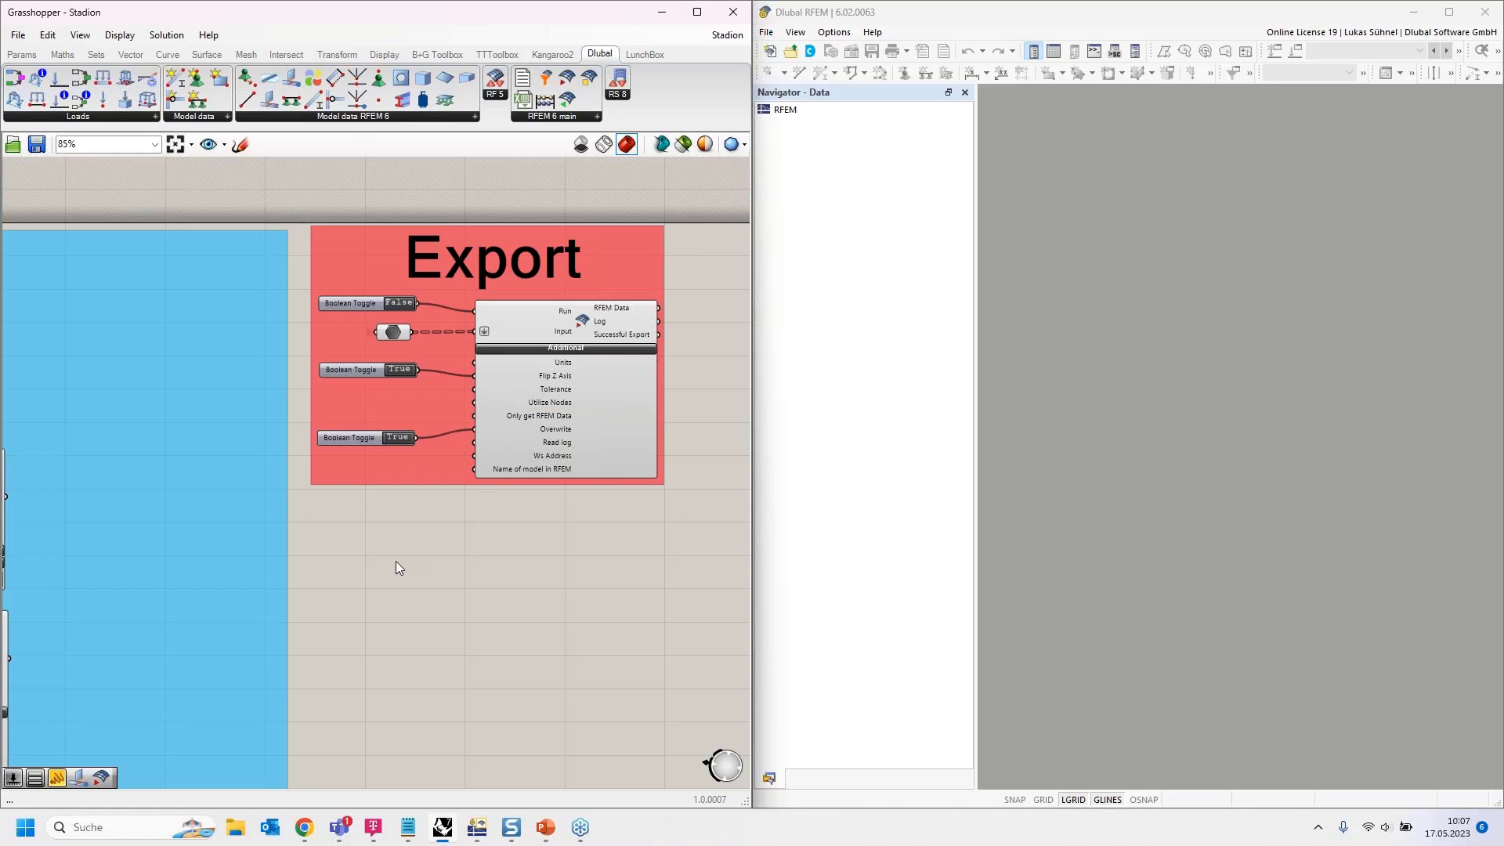
right_click_drag(397, 560, 540, 543)
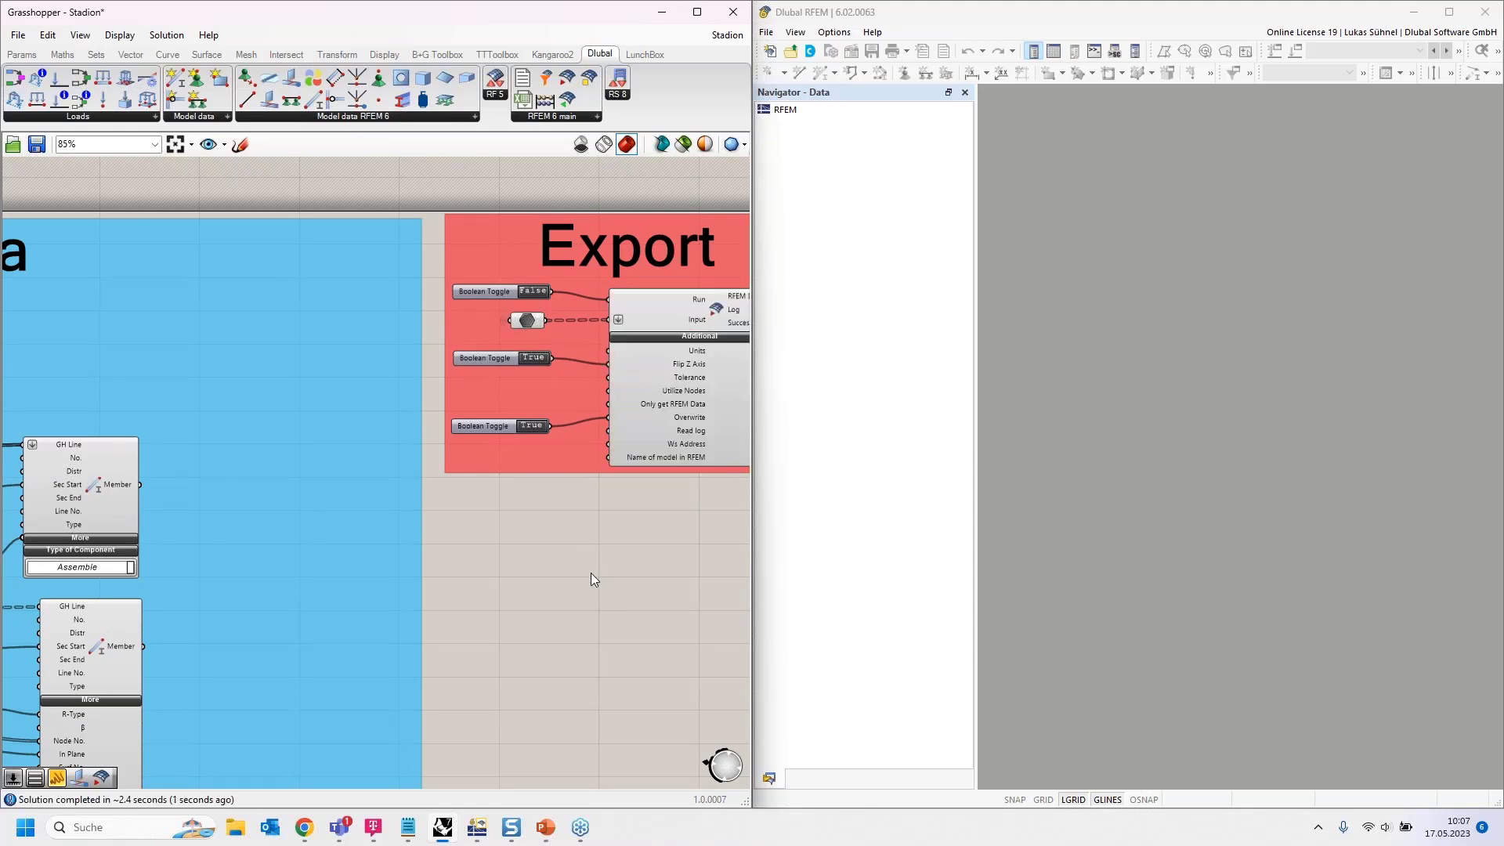
right_click_drag(653, 573, 538, 557)
scroll(604, 549, "up", 2)
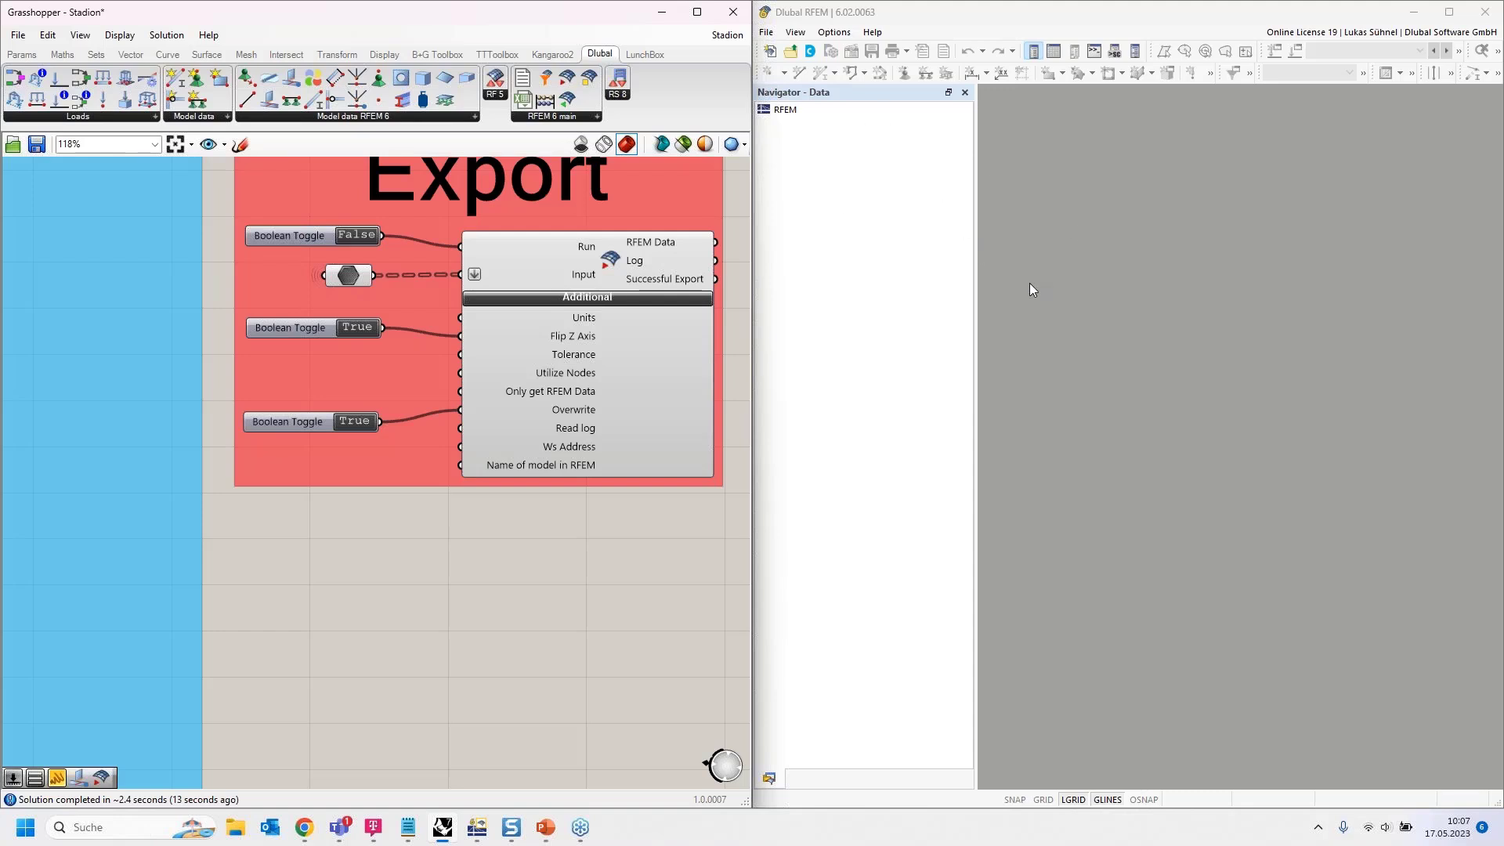
double_click(304, 529)
type("\"")
key("Return")
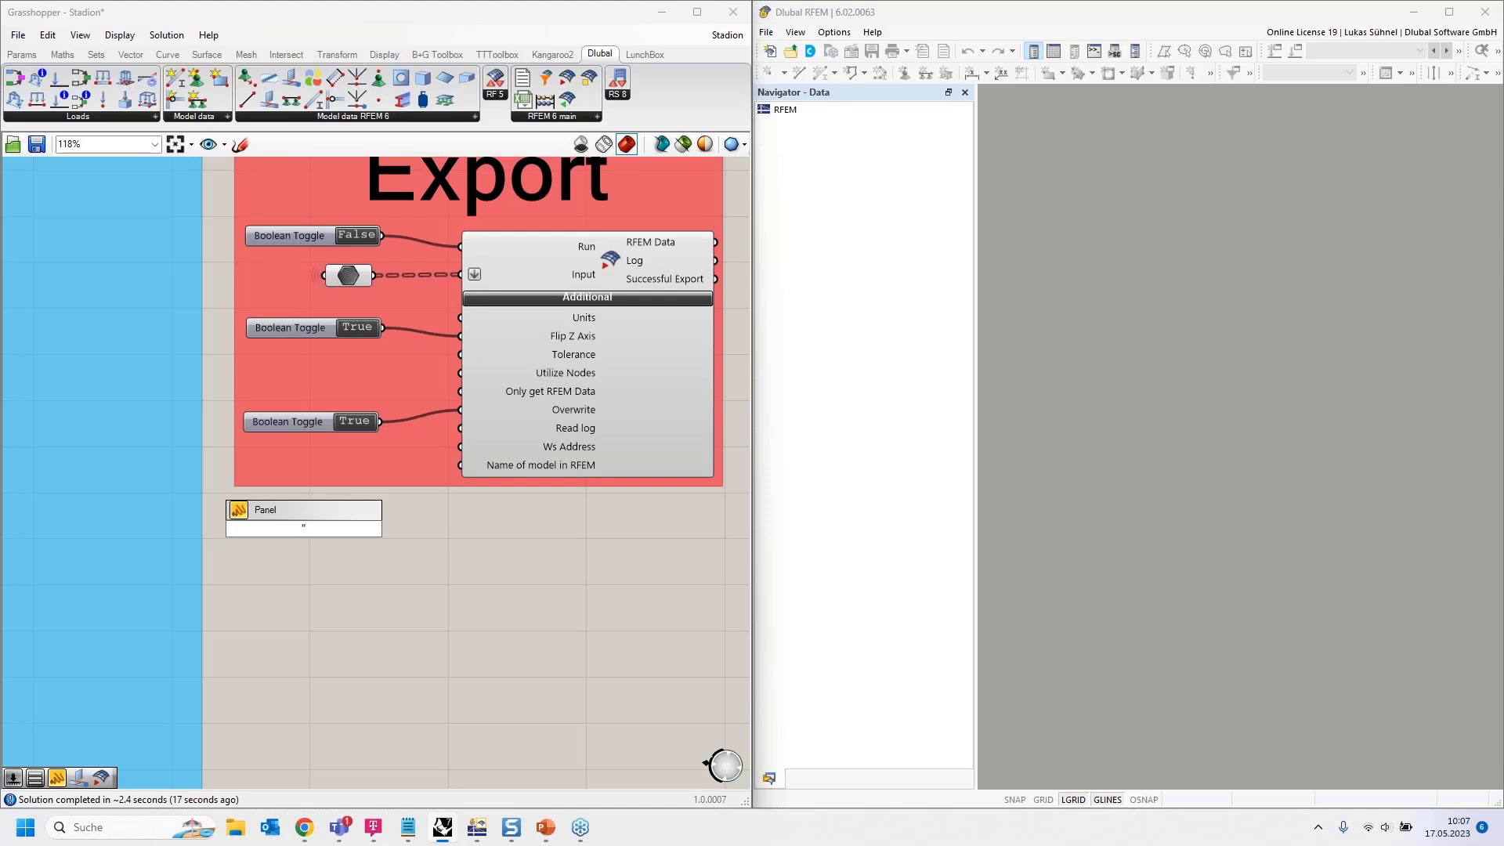
type("File1")
key("Return")
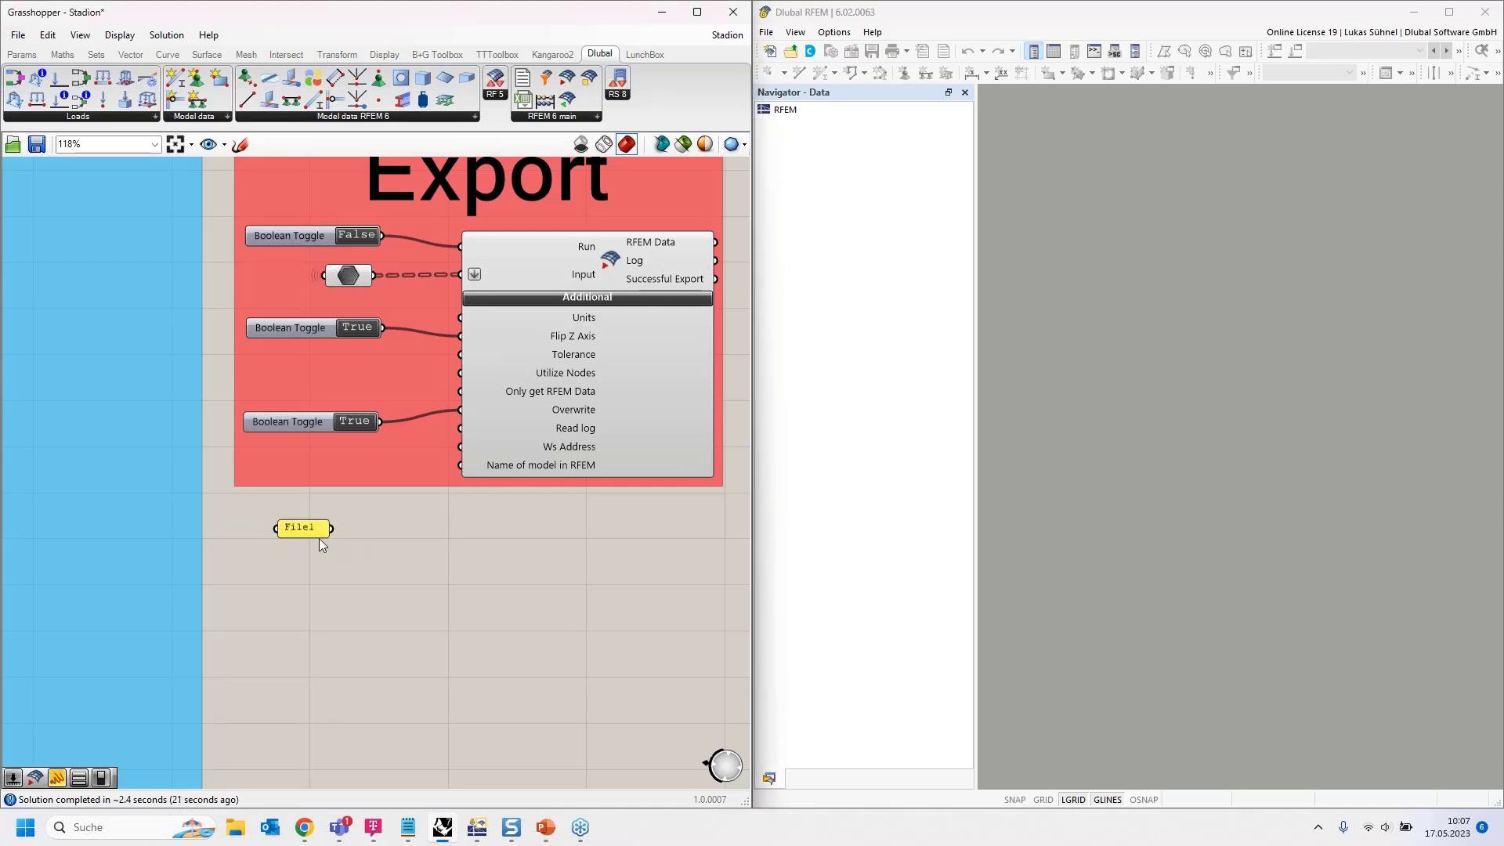
Connect the File1 panel to the export component's Name of model in RFEM input and move it into the Export group.
left_click_drag(333, 529, 460, 467)
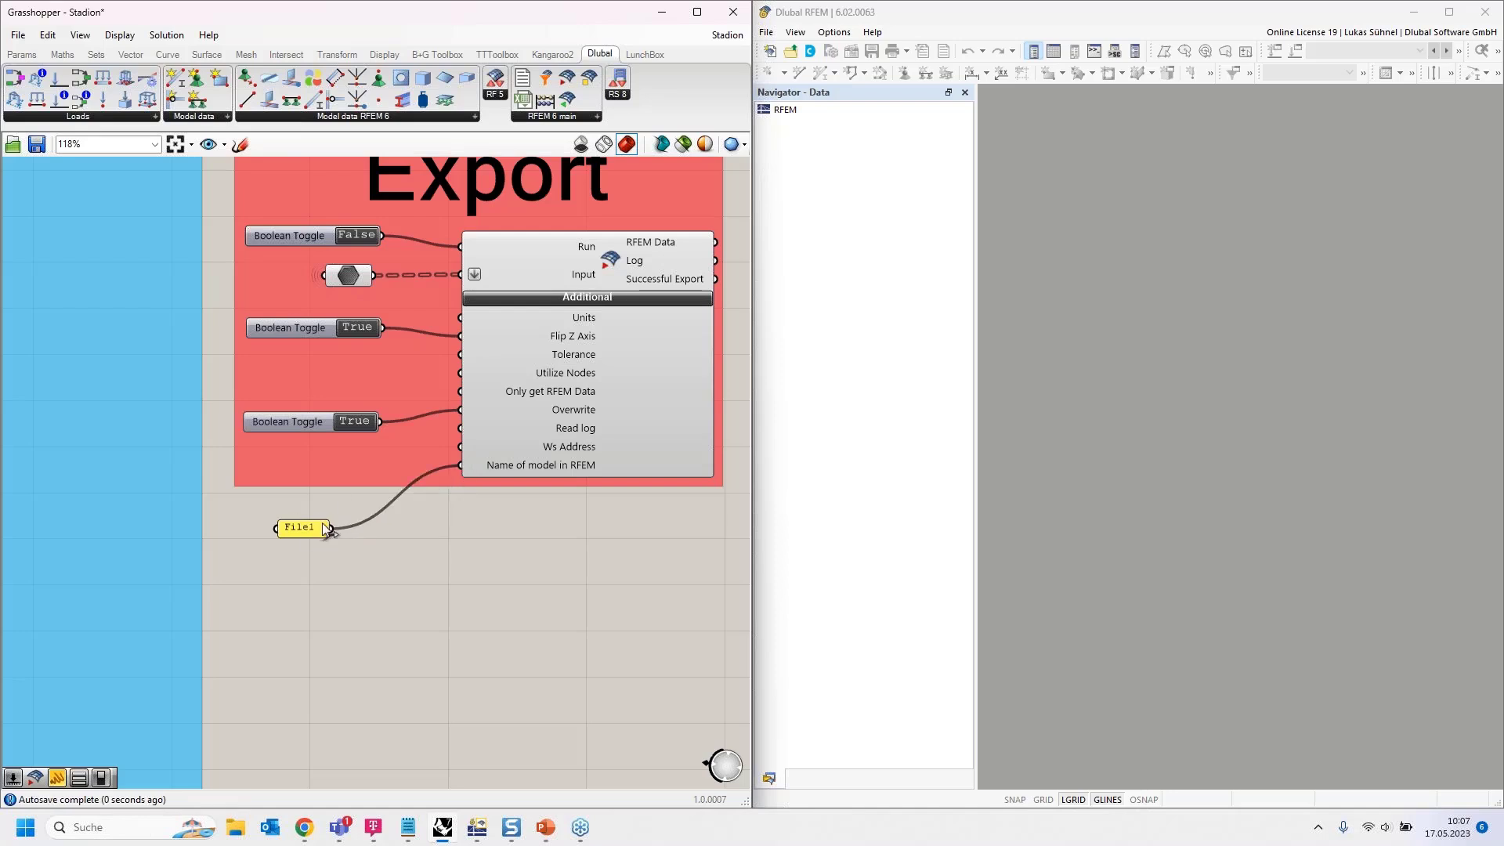
left_click_drag(313, 527, 334, 476)
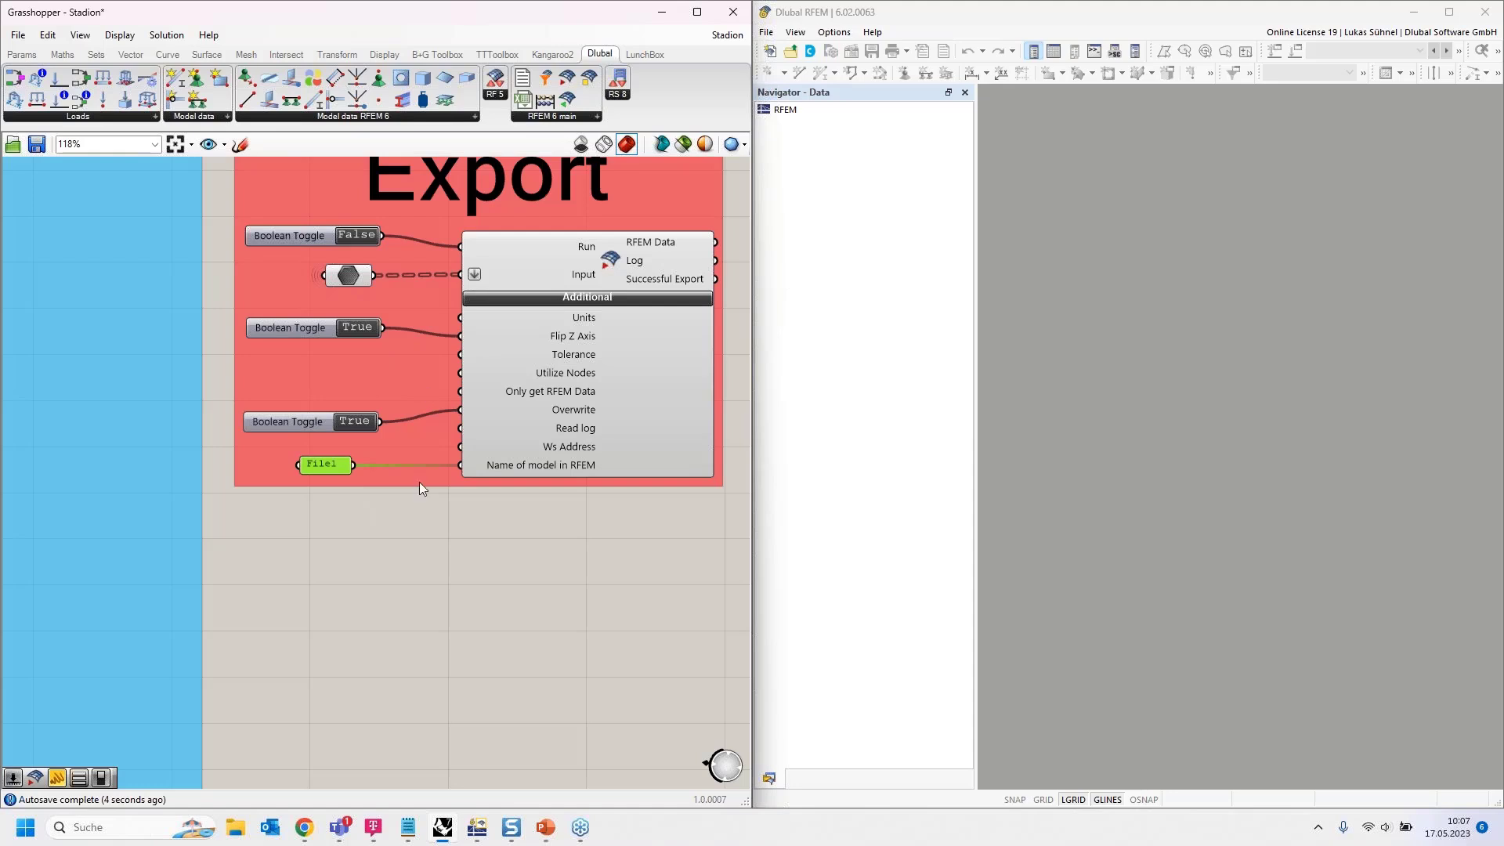
left_click(395, 547)
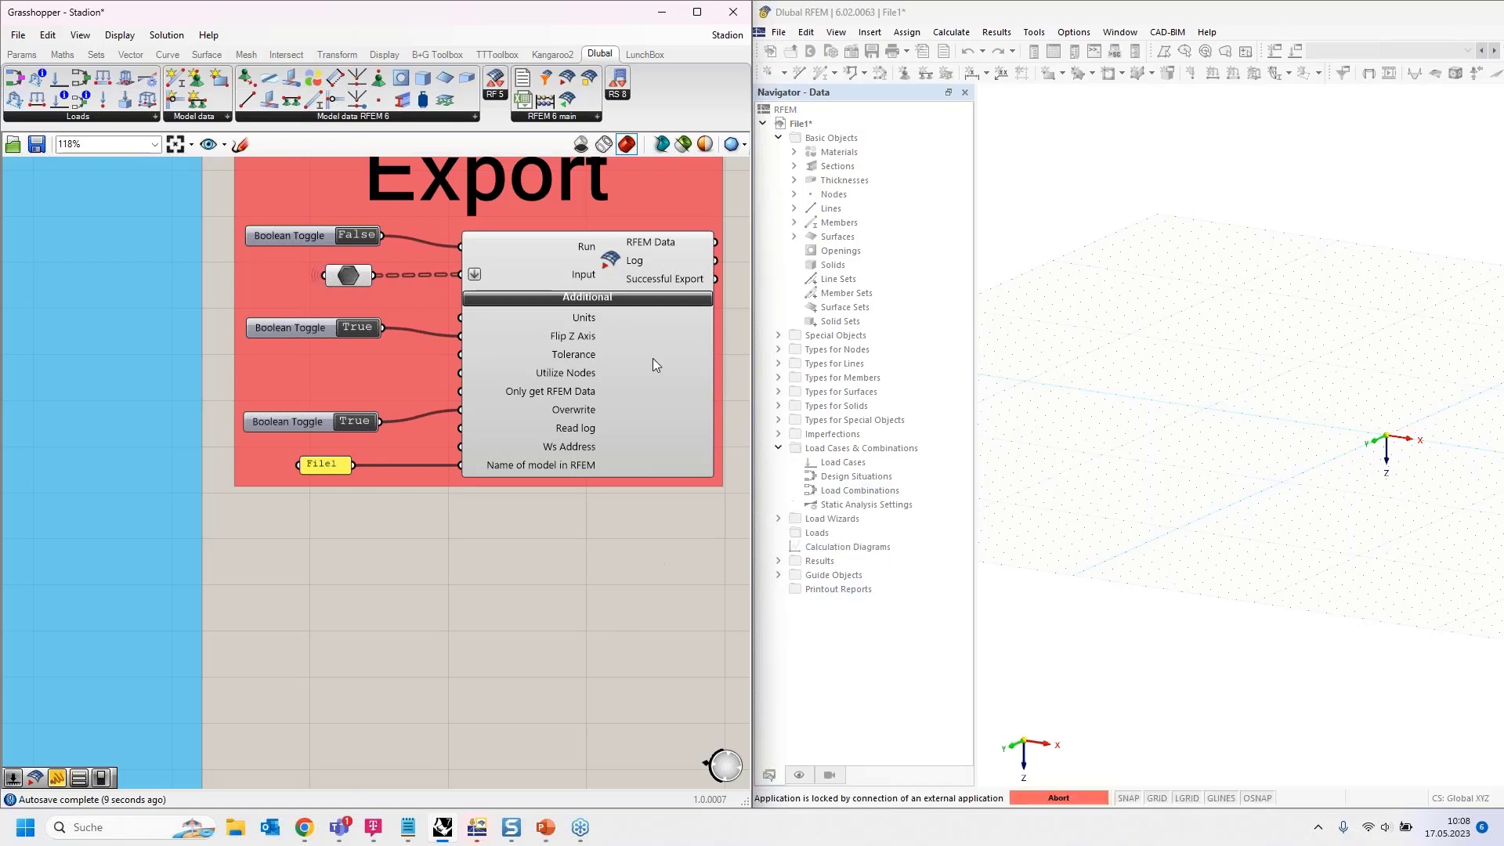
Export the model to RFEM by switching the Run toggle to True and back to False, and inspect the exported stadium in 3D.
double_click(356, 234)
double_click(354, 235)
scroll(1033, 466, "down", 5)
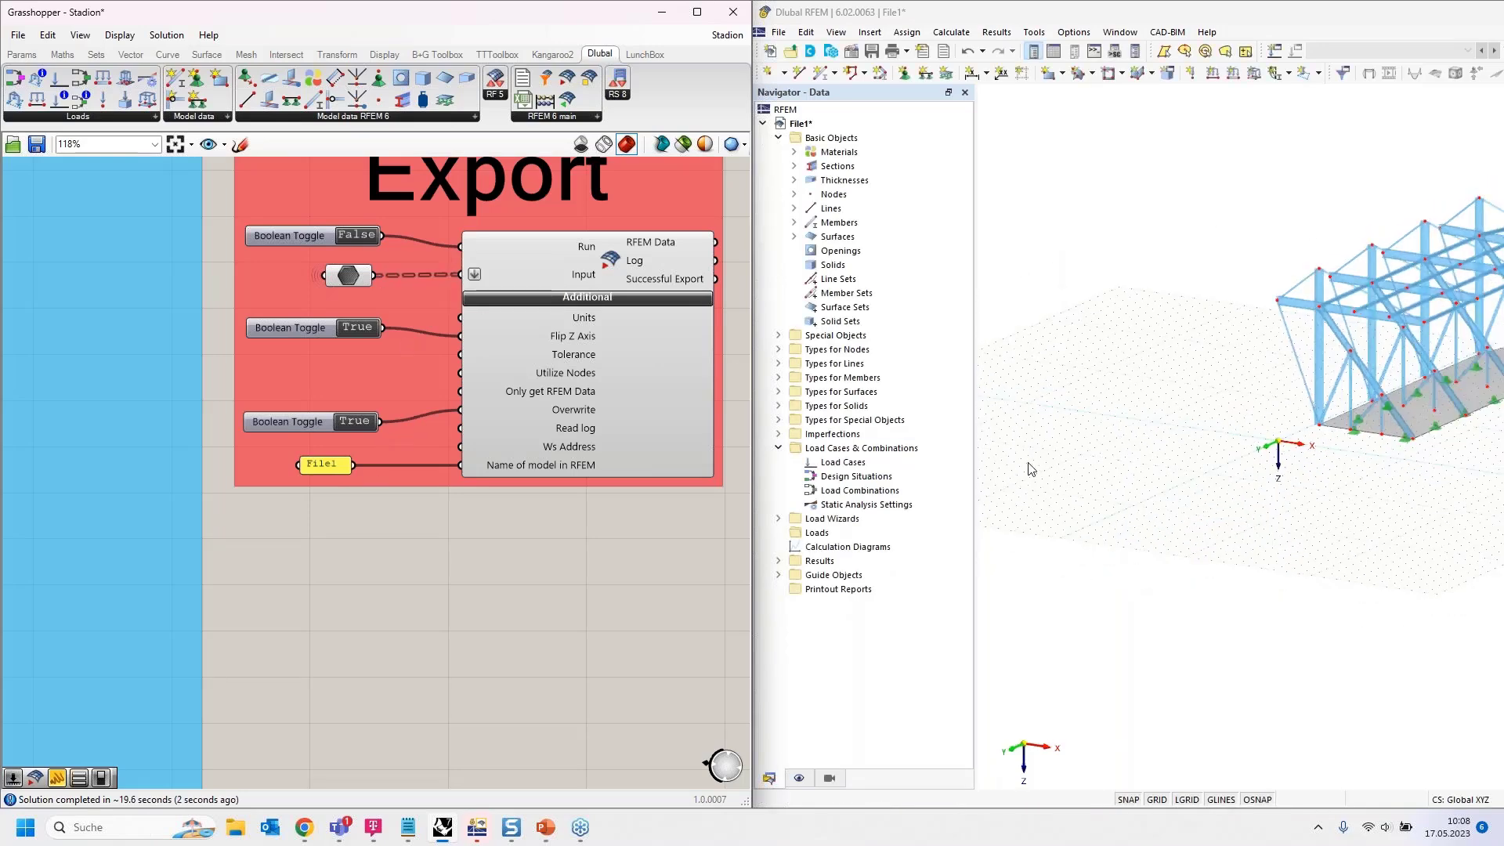
middle_click_drag(1329, 488, 1380, 500, "ctrl")
scroll(1212, 495, "up", 3)
middle_click_drag(1209, 495, 1235, 477, "ctrl")
middle_click_drag(1209, 580, 1213, 540)
scroll(1212, 541, "down", 4)
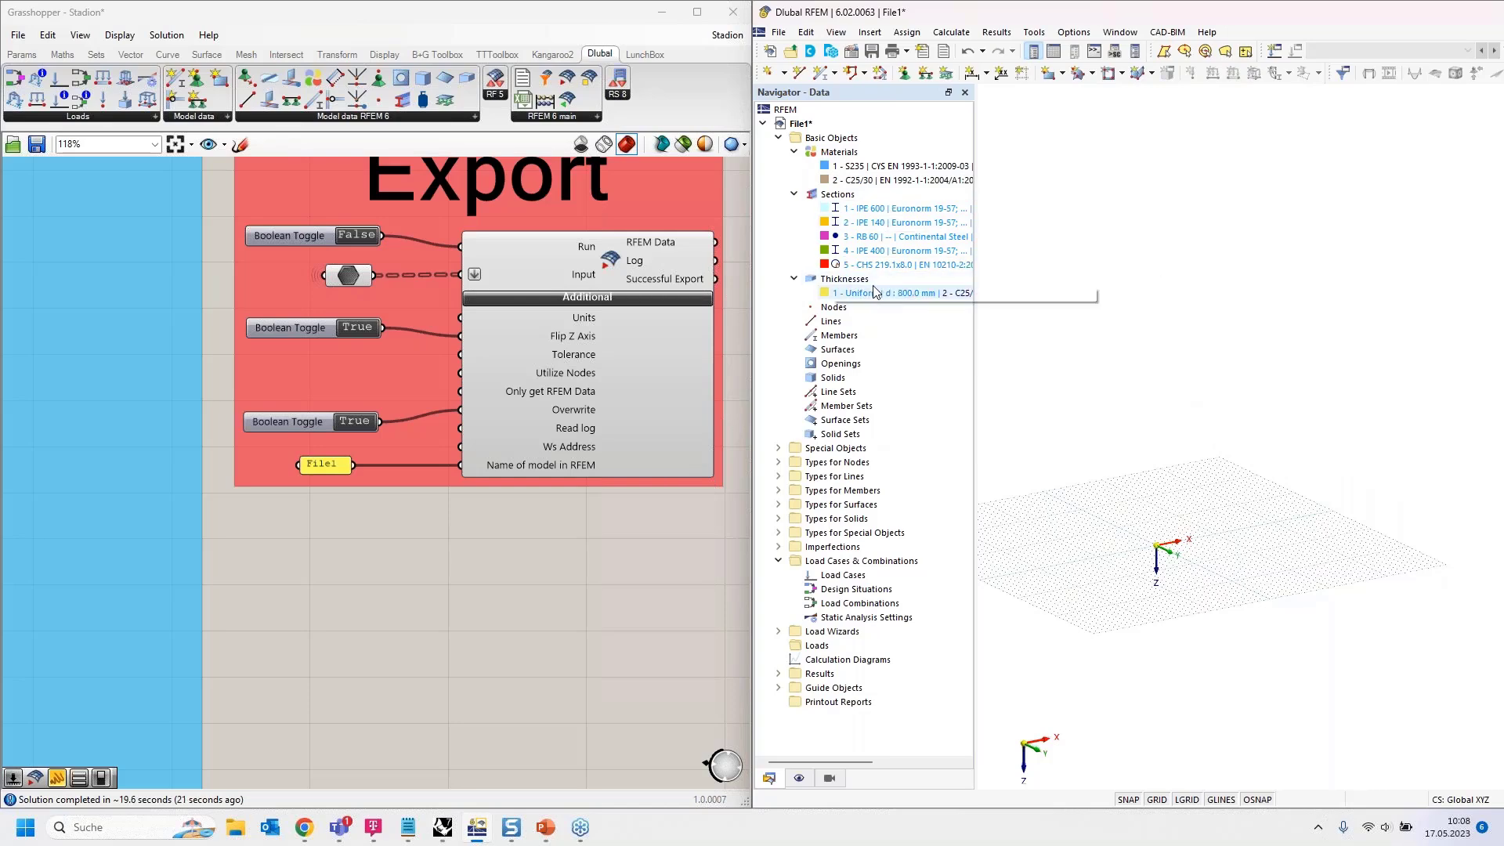
Delete the material, section and thickness components with their sliders and name panels from the RFEM Model data group in Grasshopper.
scroll(675, 391, "down", 2)
scroll(682, 389, "down", 5)
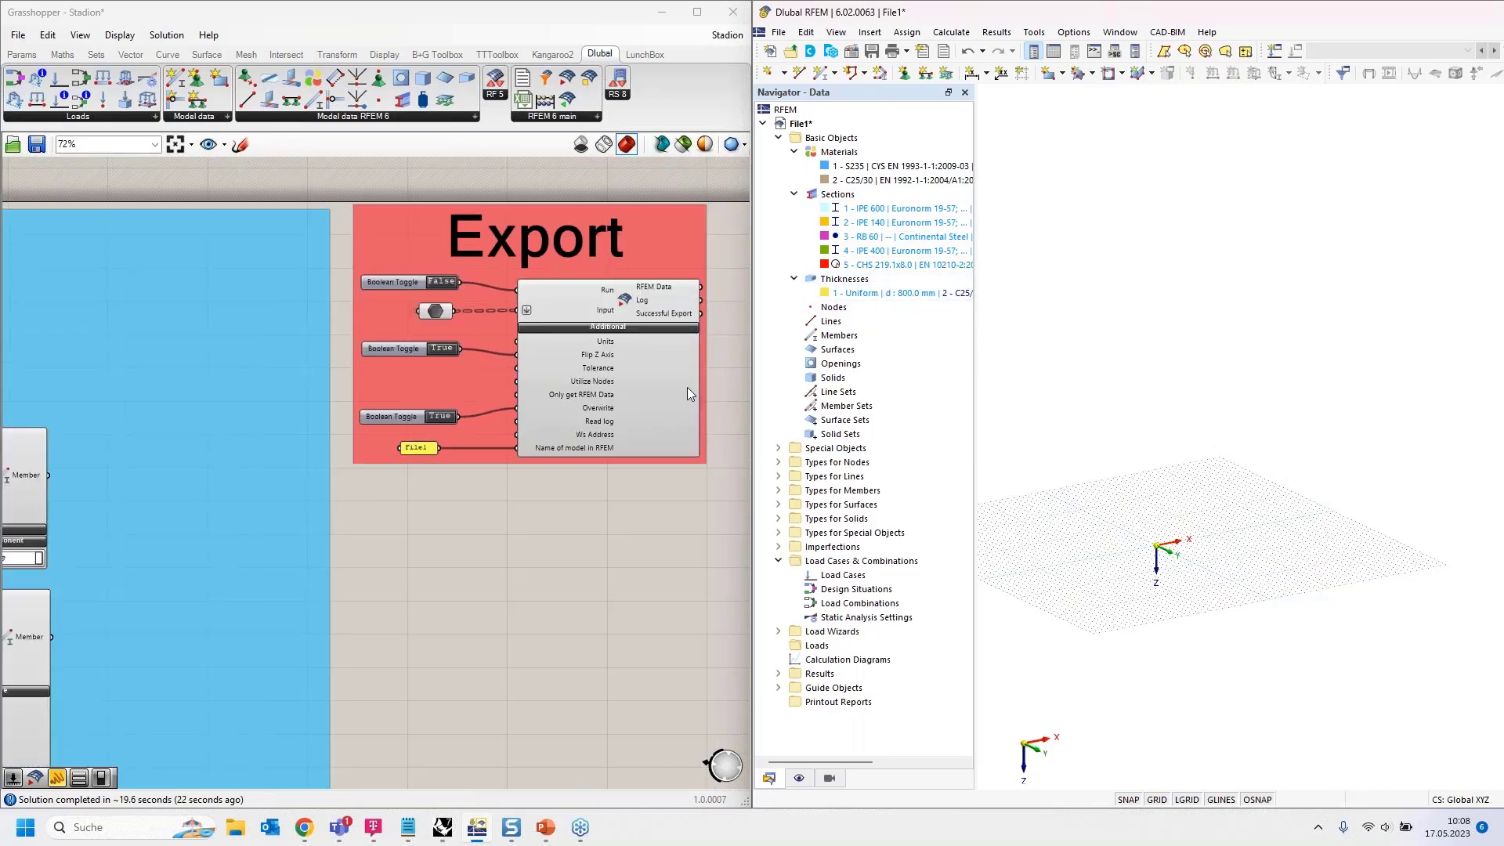
right_click_drag(329, 439, 479, 304)
scroll(478, 305, "down", 2)
left_click_drag(233, 624, 397, 274)
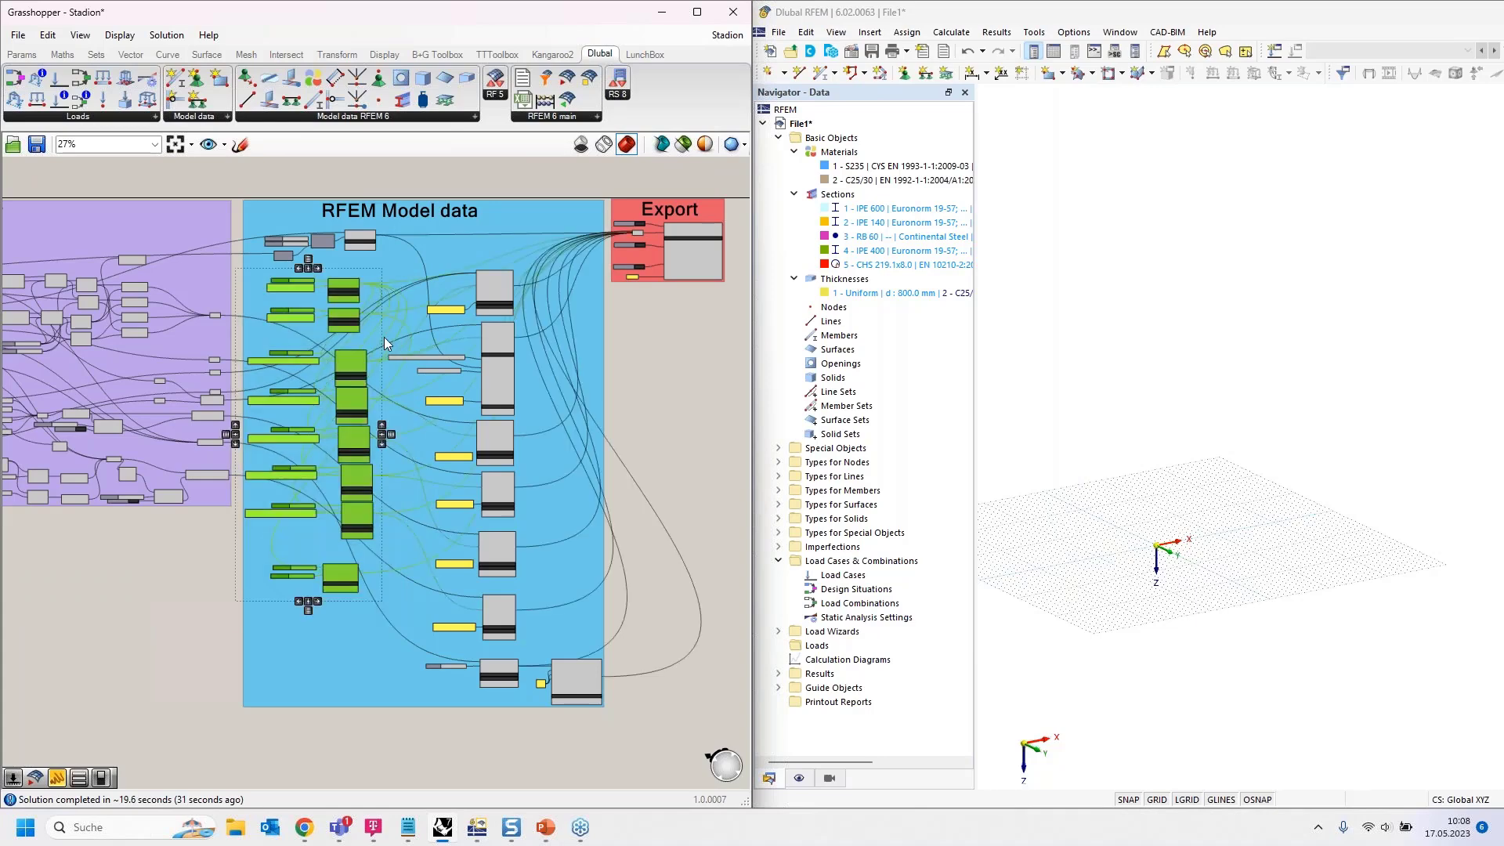
scroll(364, 448, "up", 4)
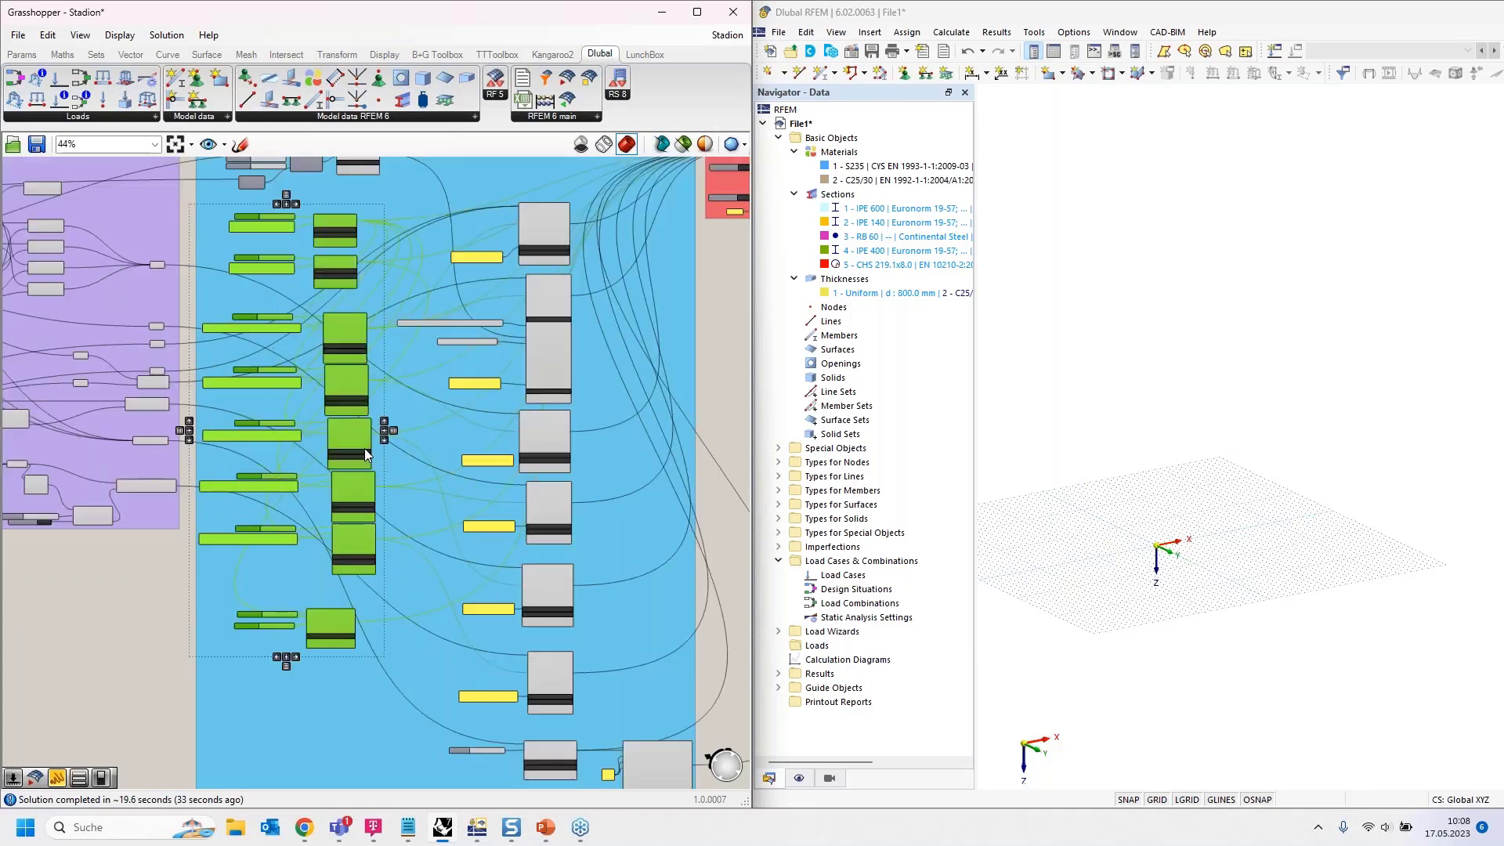
scroll(368, 440, "down", 5)
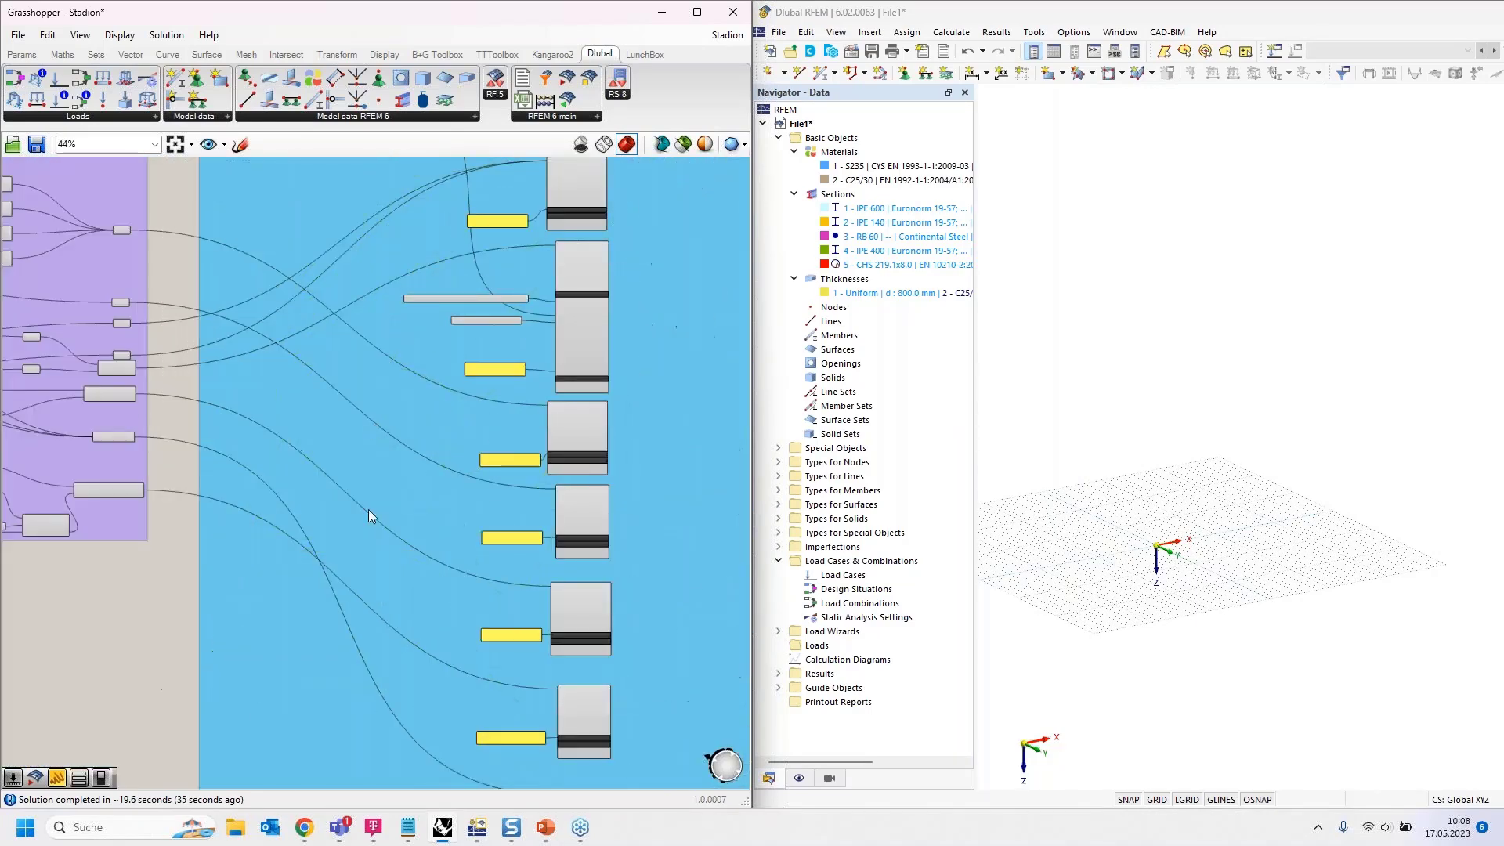
Examine the inputs of the Hauptträger member component and its incoming connections.
left_click_drag(399, 771, 517, 342)
scroll(487, 323, "up", 4)
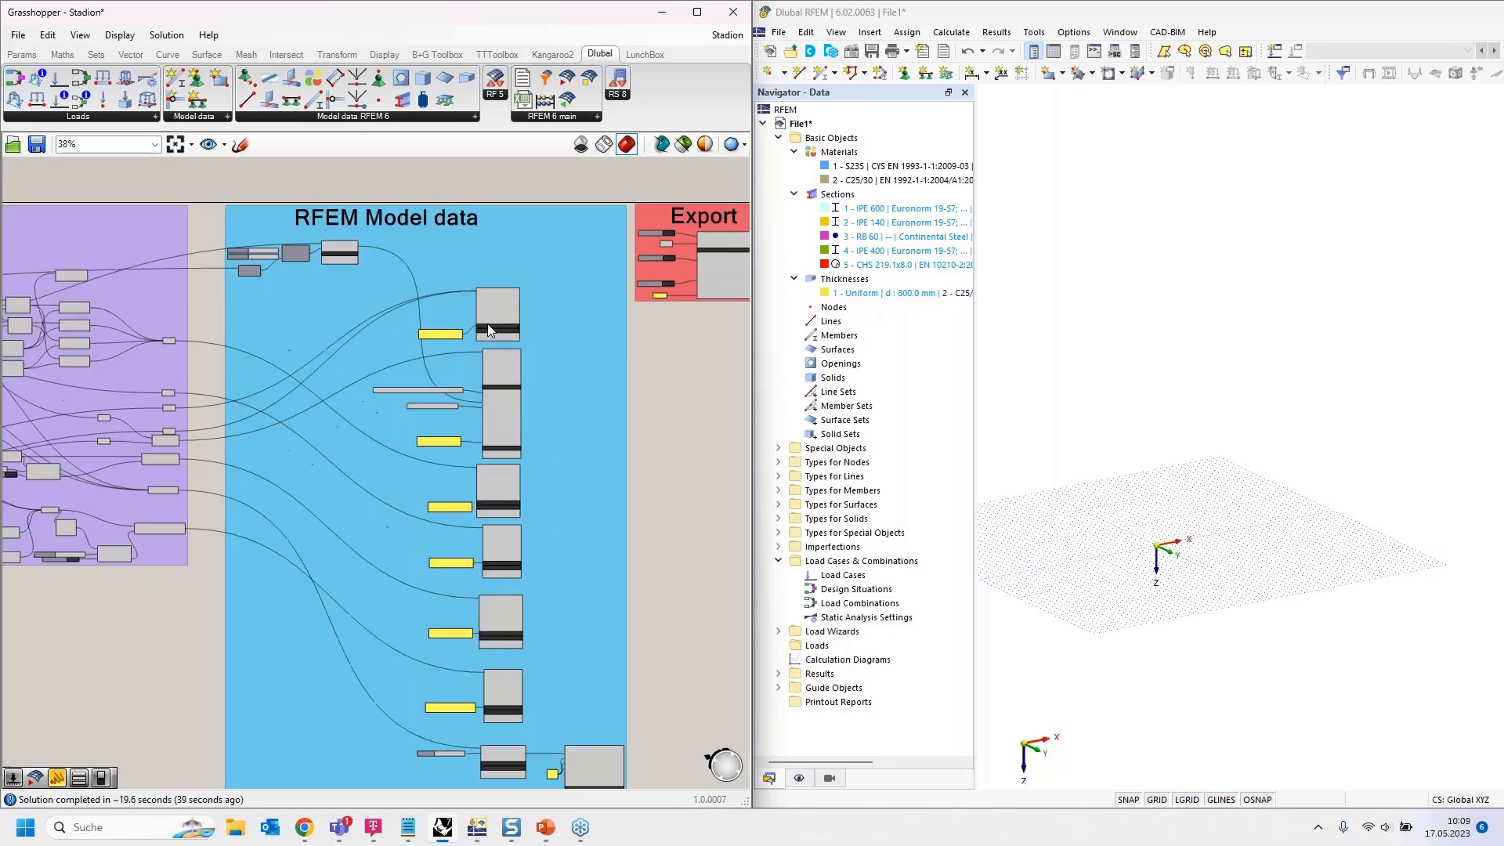
scroll(487, 313, "down", 3)
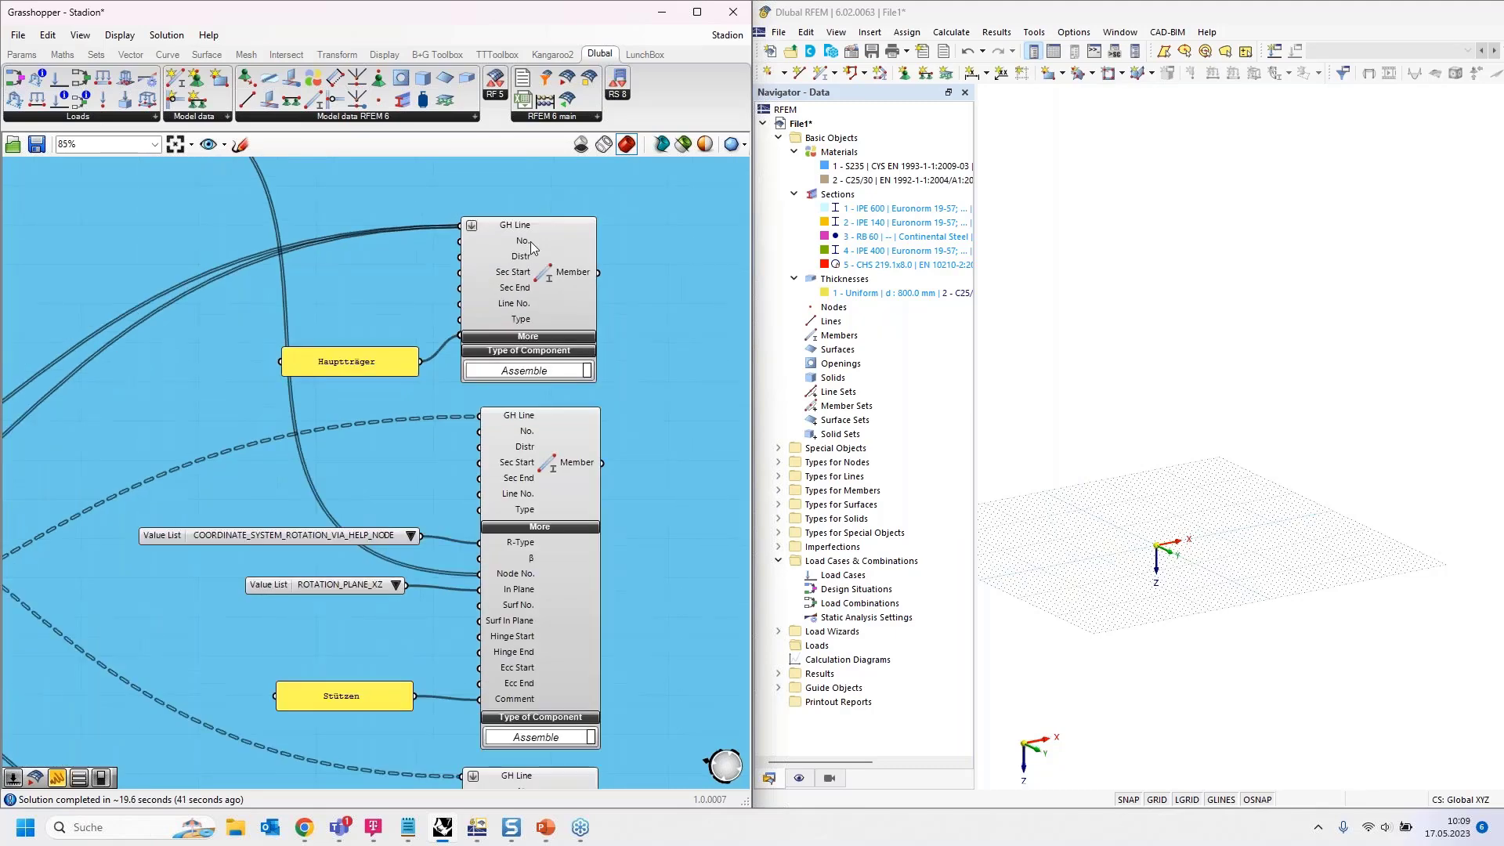
scroll(500, 321, "up", 4)
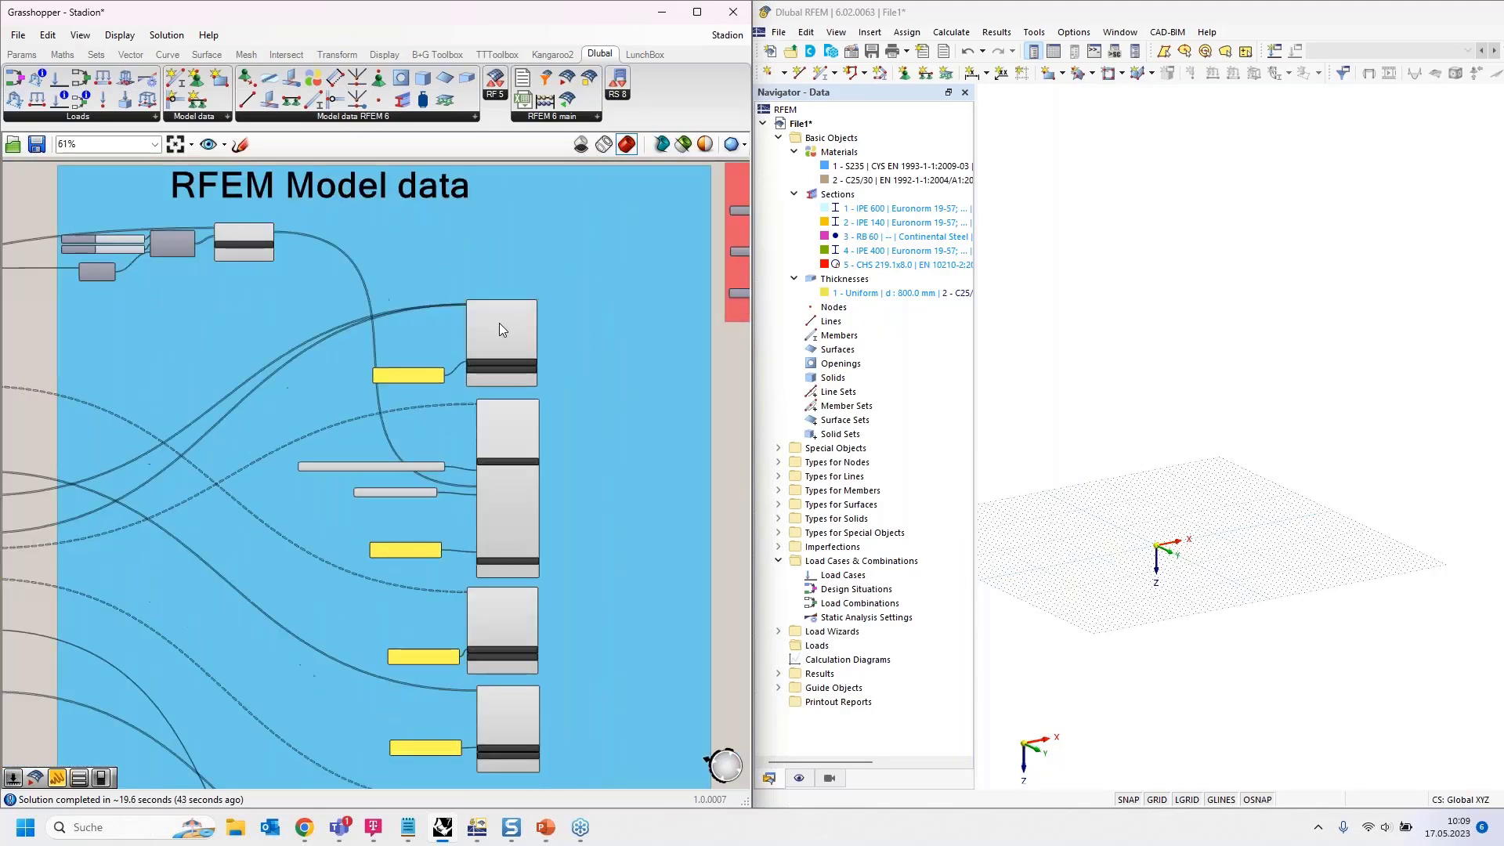
right_click_drag(329, 342, 409, 329)
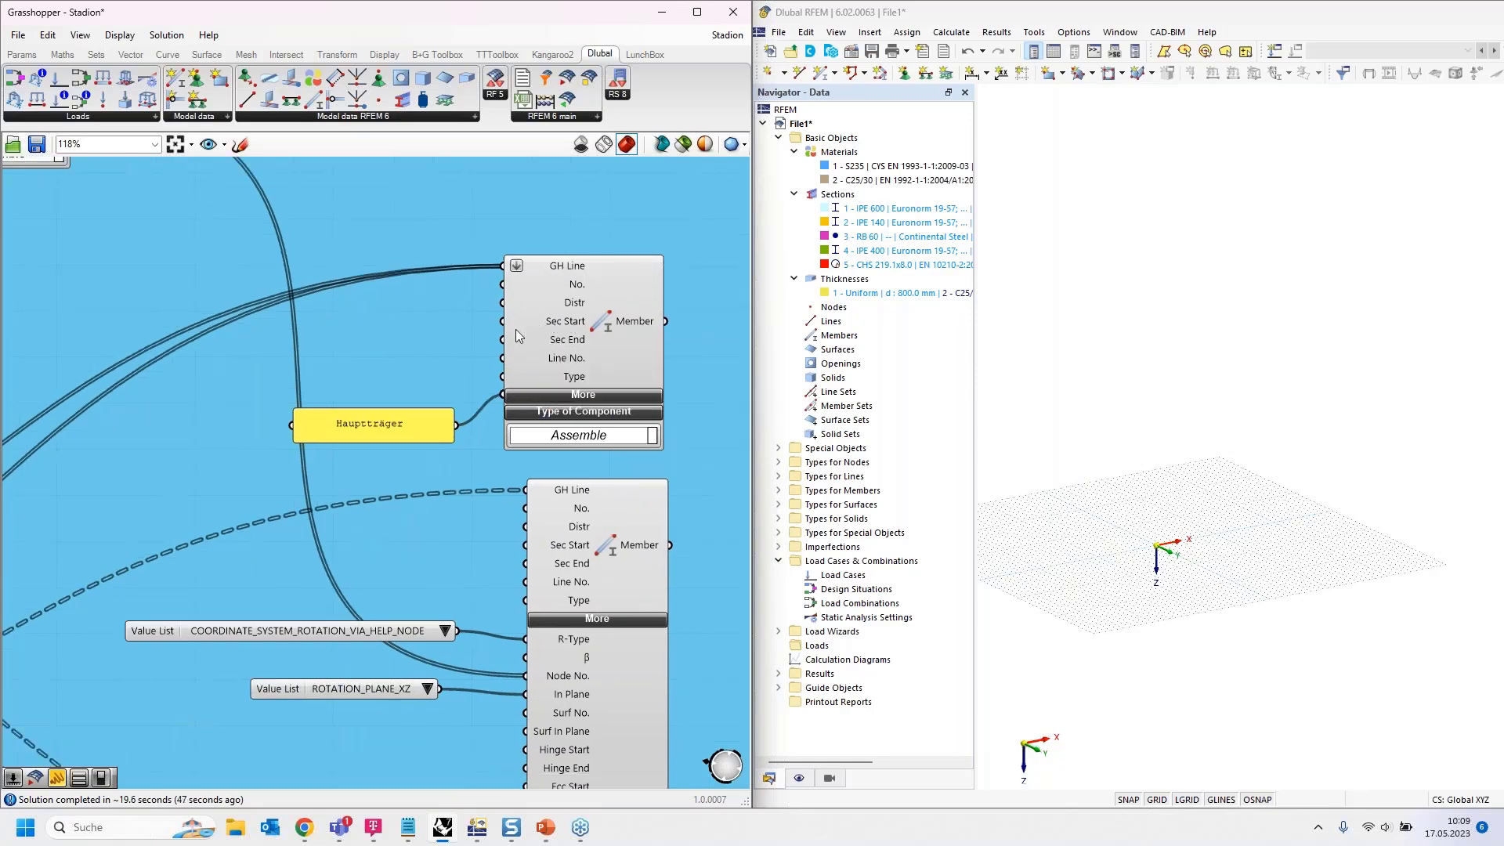
left_click(608, 327)
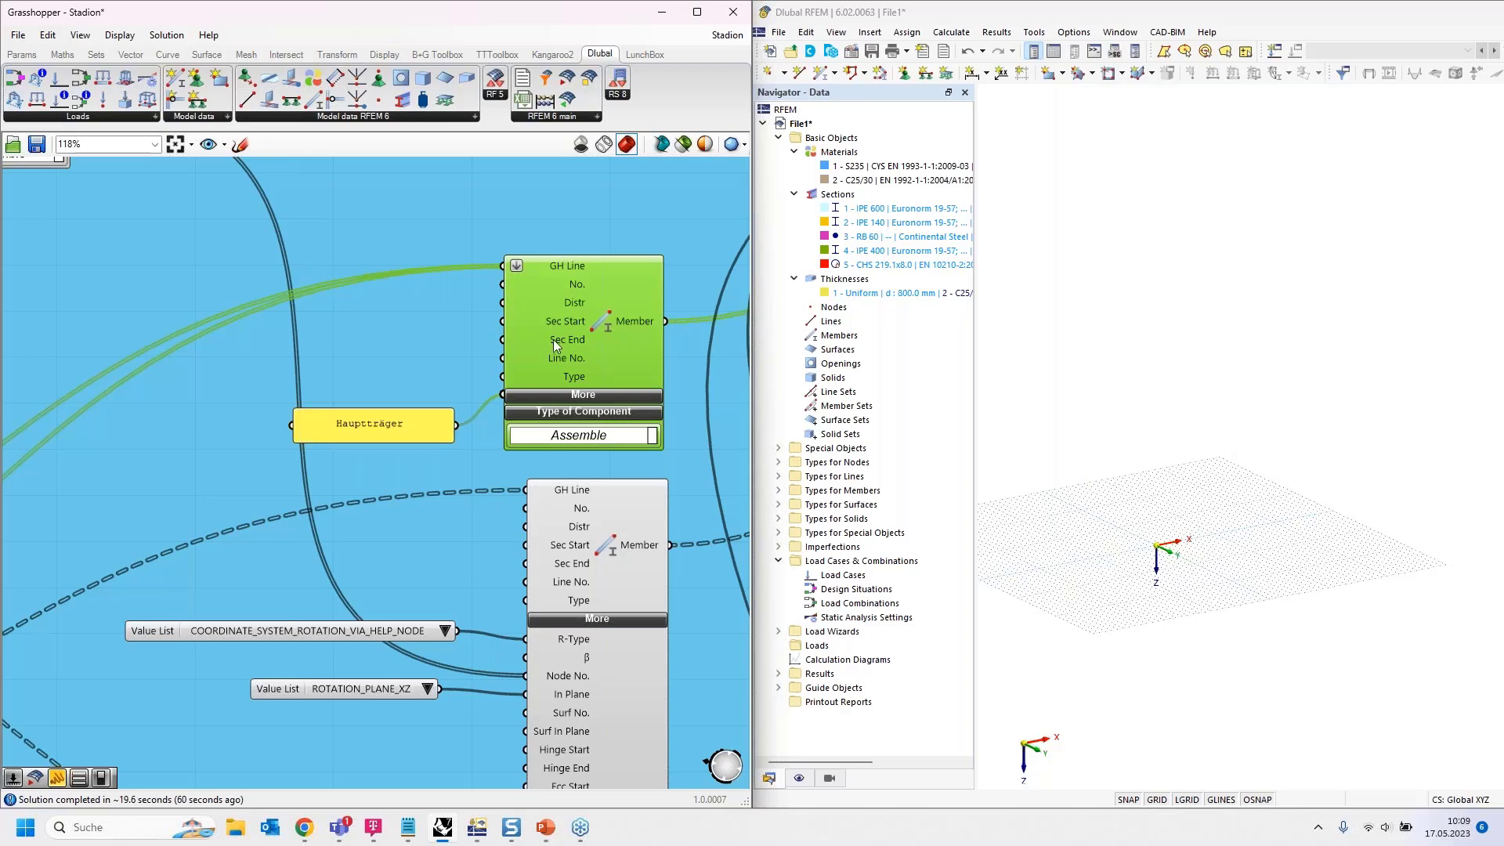
scroll(457, 344, "down", 5)
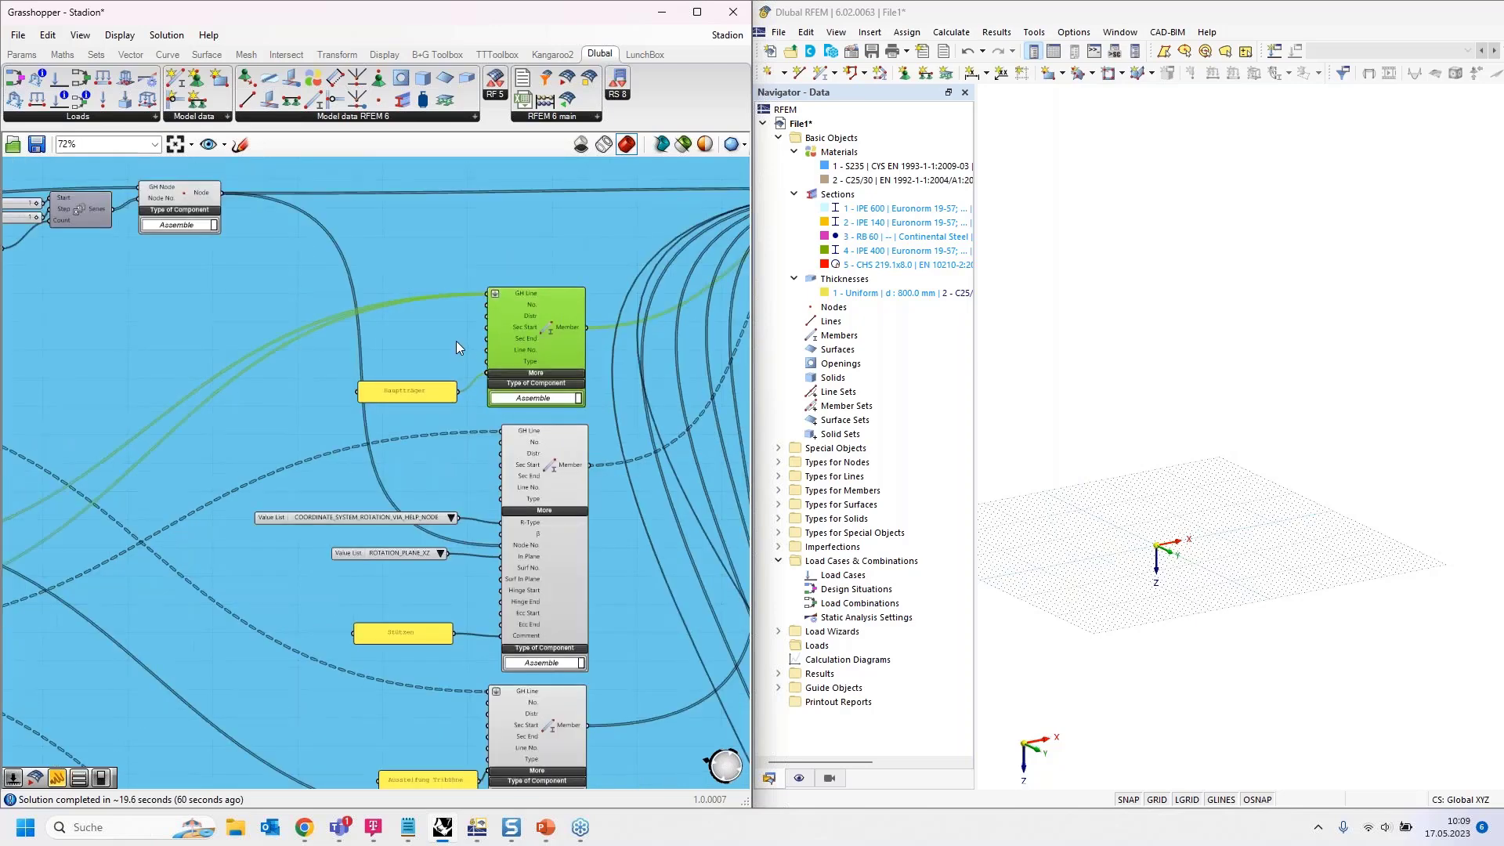
Create a number slider with the value 1 in the RFEM Model data group and place it beside the Hauptträger member component.
scroll(459, 346, "down", 1)
scroll(236, 348, "up", 2)
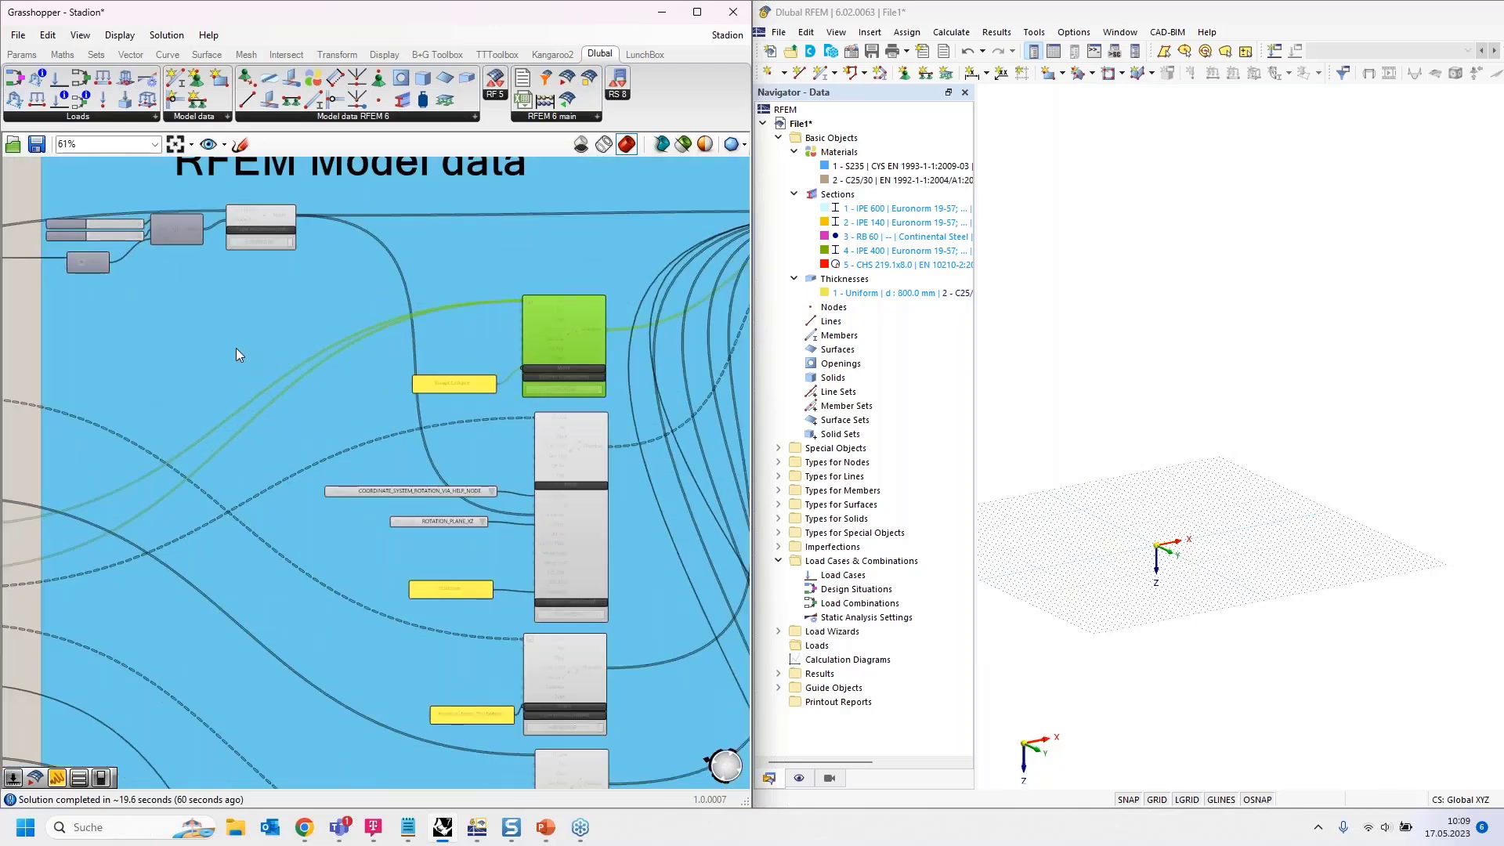
scroll(234, 363, "down", 2)
scroll(233, 363, "up", 1)
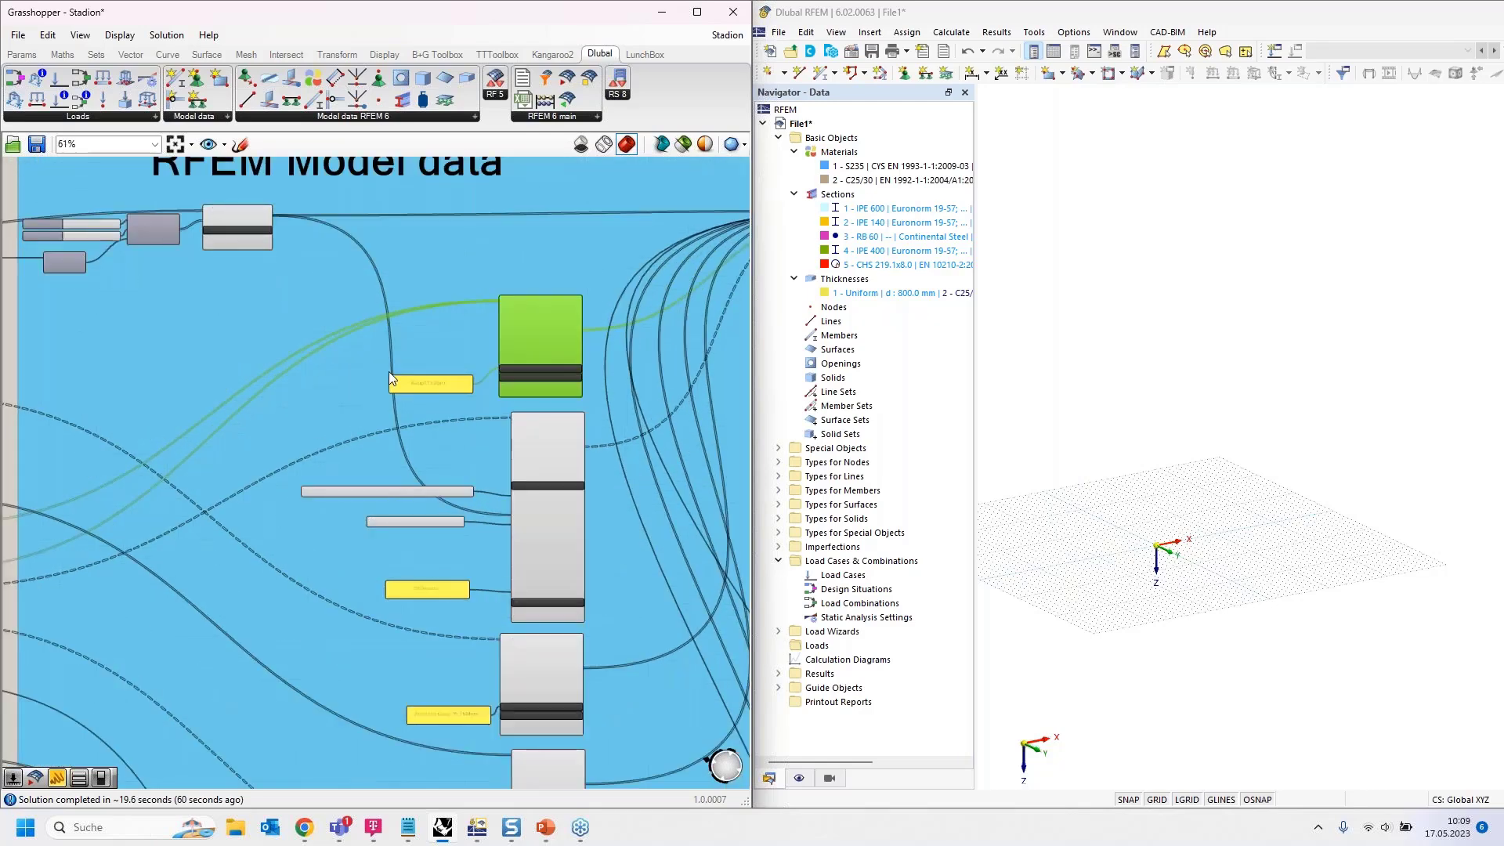
scroll(552, 327, "up", 1)
scroll(621, 316, "down", 1)
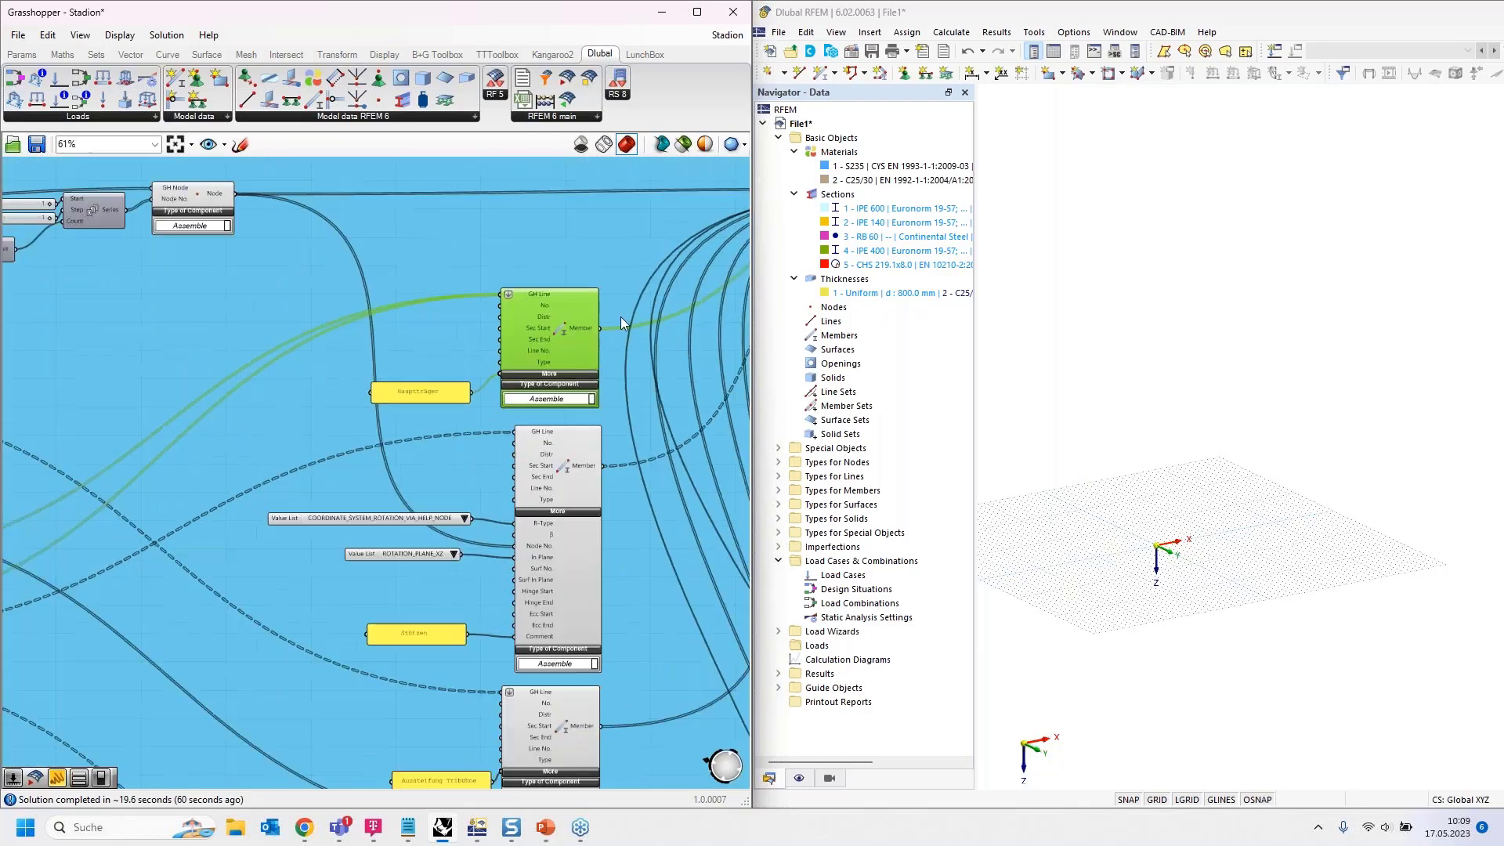
double_click(22, 313)
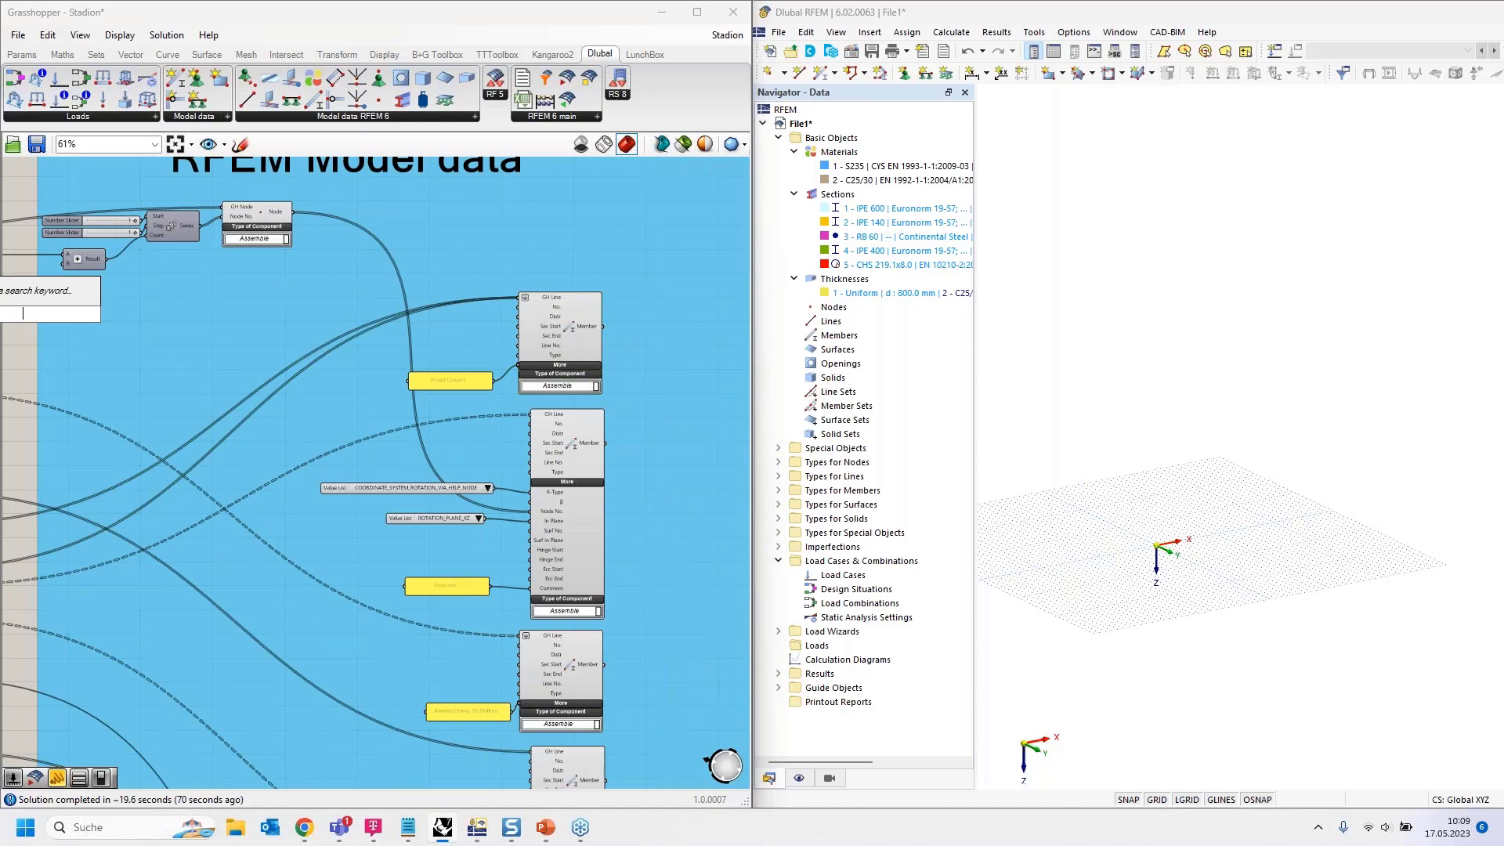
type("1<")
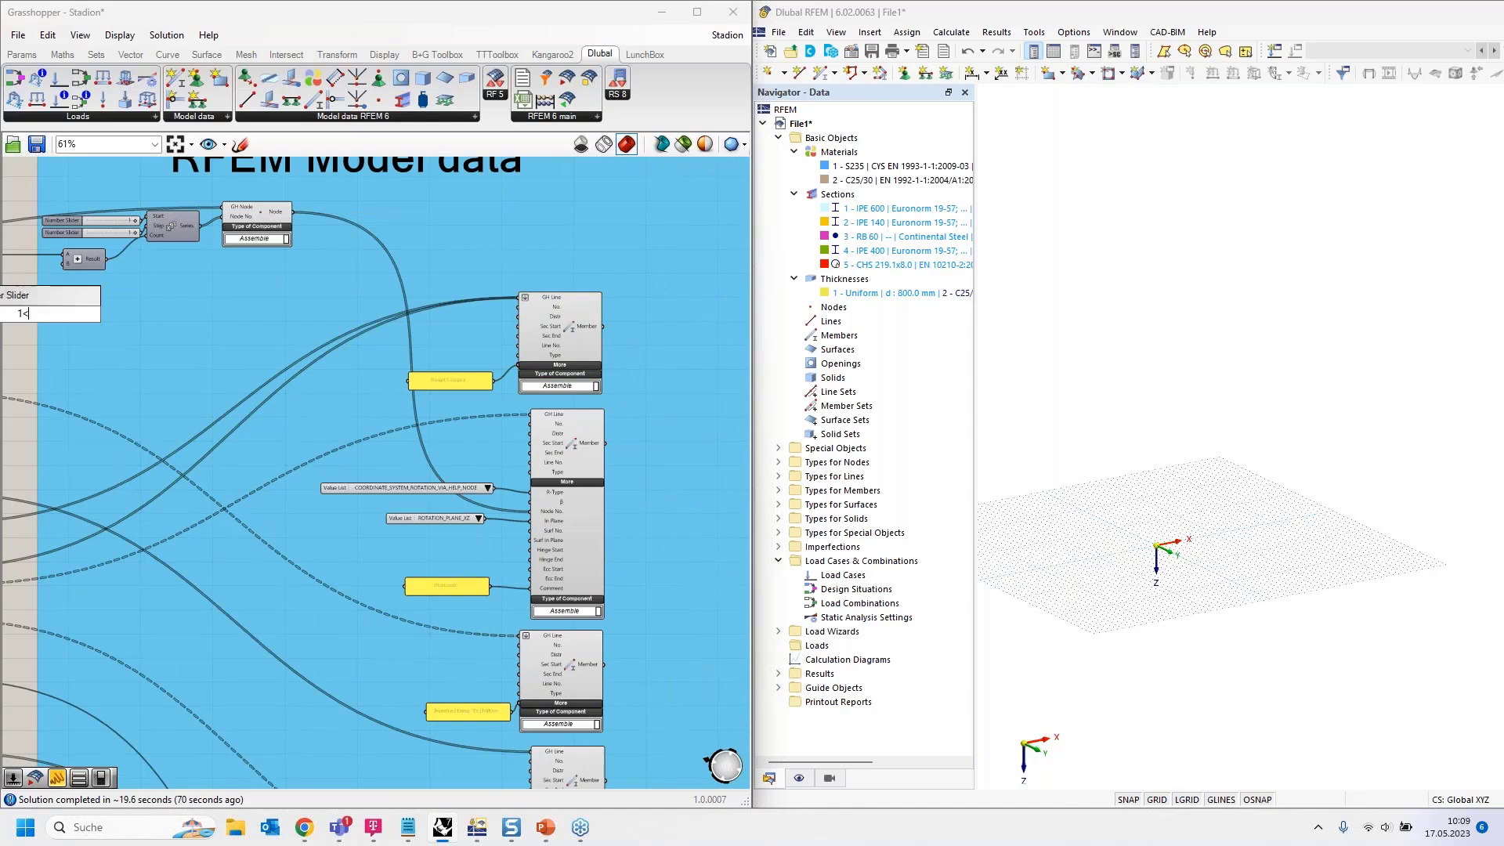
key("Return")
left_click_drag(23, 313, 443, 331)
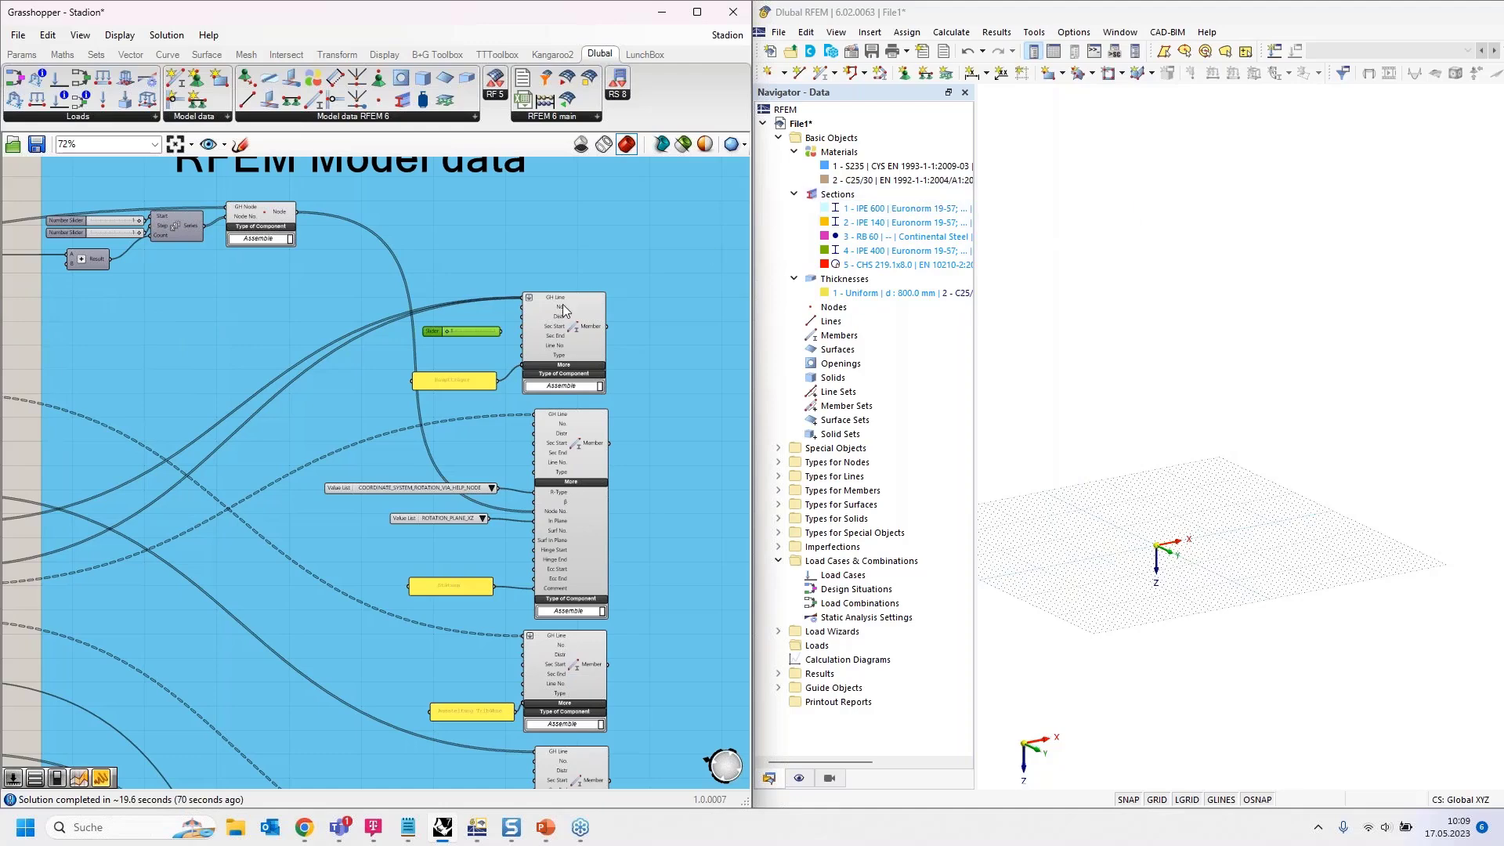
Connect the new slider to the Sec Start input of the Hauptträger member component and line it up with that input.
scroll(552, 311, "up", 5)
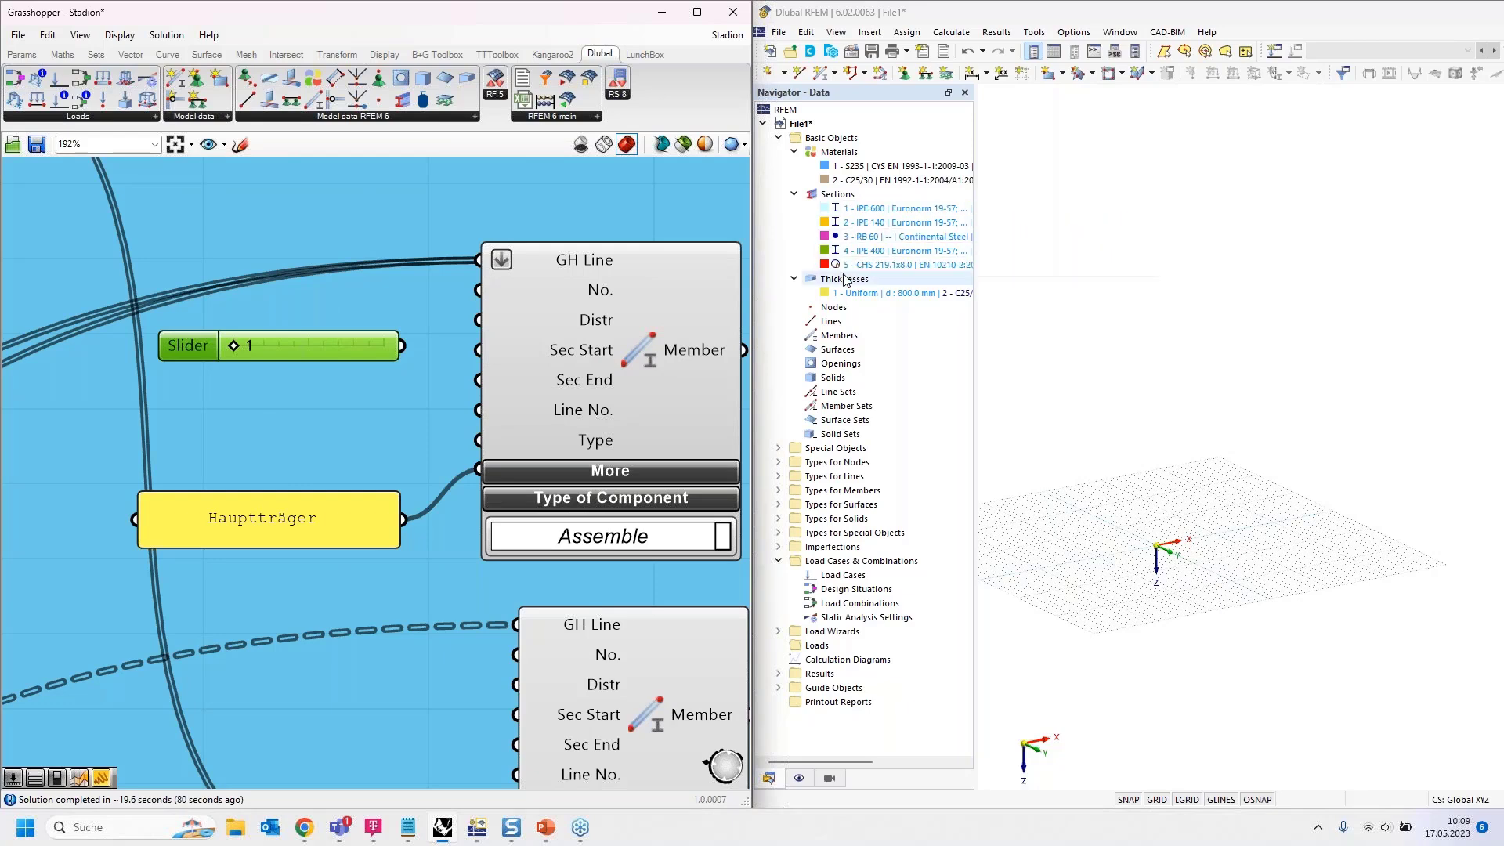
mouse_move(401, 346)
left_mouse_down()
mouse_move(477, 350)
mouse_move(400, 341)
left_mouse_up()
scroll(387, 336, "down", 2)
left_click_drag(308, 341, 303, 346)
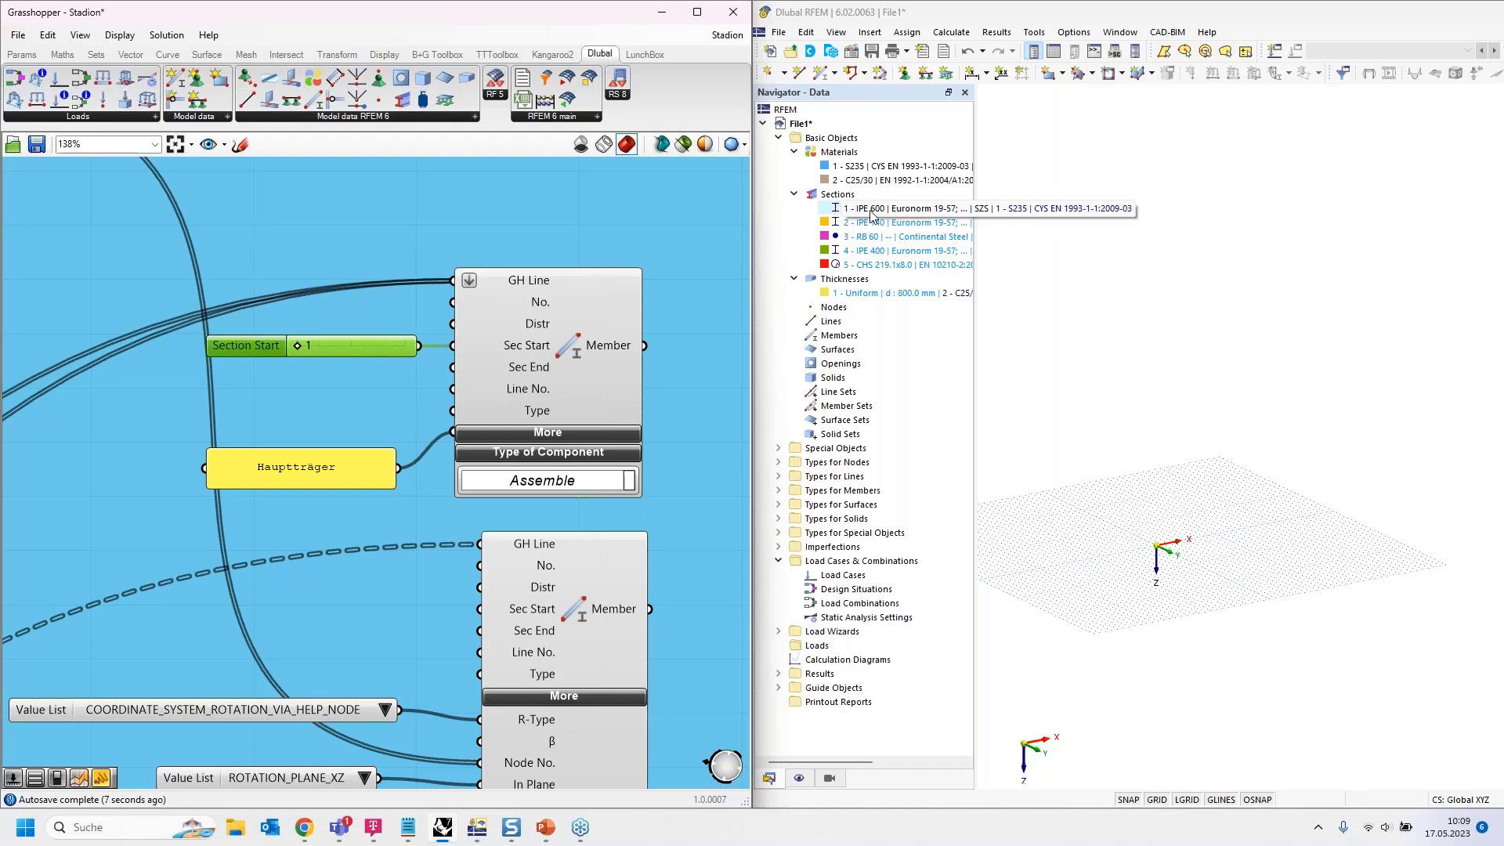
Copy the section slider beside each of the other five member components, from Stützen down to Kopplungsträger Überdachung.
scroll(359, 228, "down", 4)
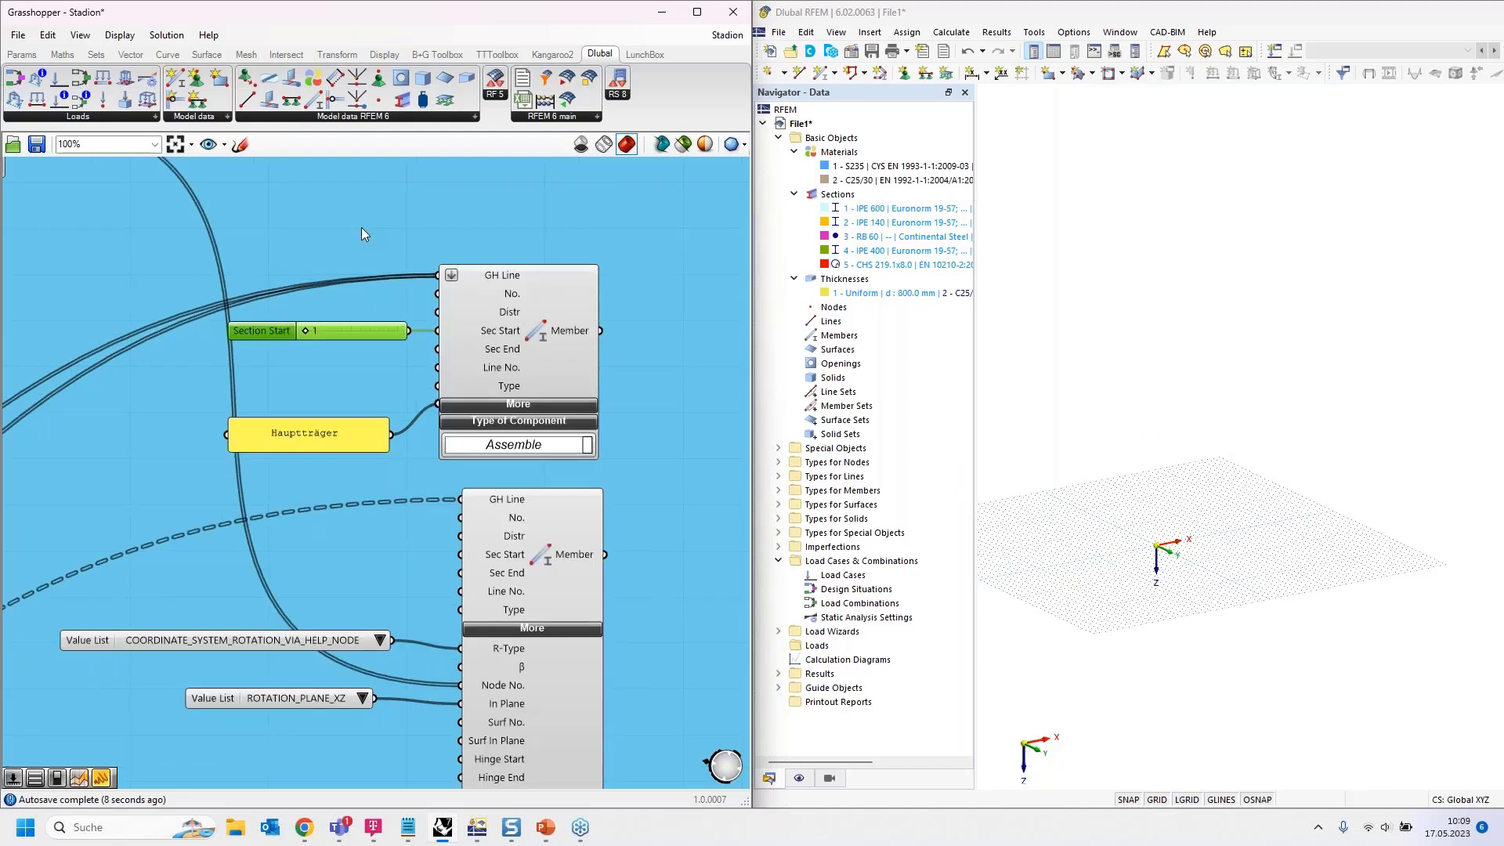
left_click_drag(372, 289, 363, 430, "alt")
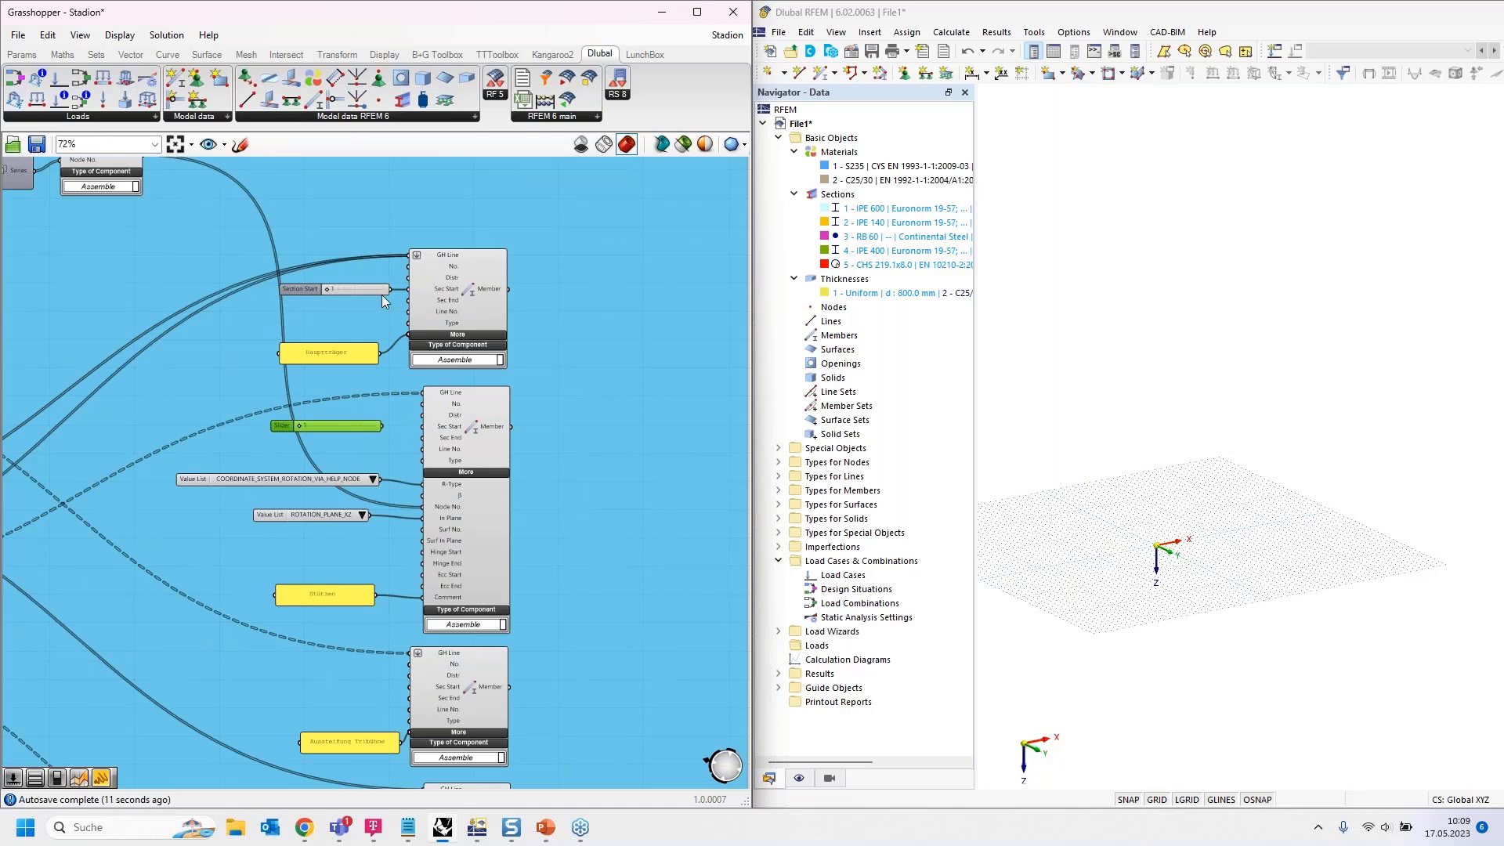
scroll(365, 416, "down", 5)
left_click_drag(372, 375, 370, 500, "alt")
left_click_drag(362, 562, 368, 564, "alt")
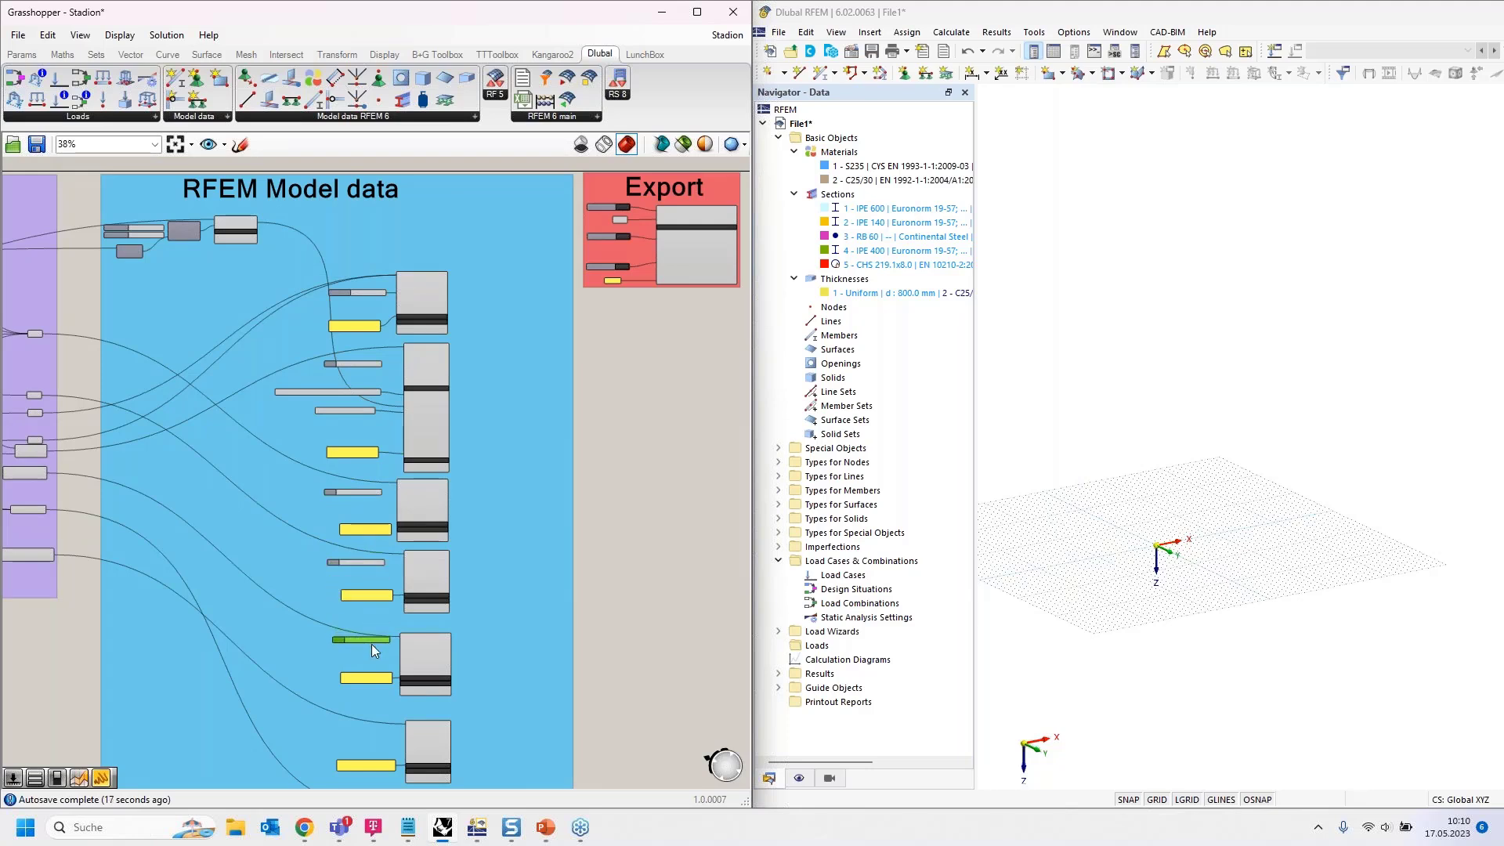
left_click_drag(372, 655, 359, 729, "alt")
Connect the Stützen slider at 1 to its Sec Start input, and the Aussteifung Tribühne slider, set to 2, to its own.
scroll(379, 365, "up", 5)
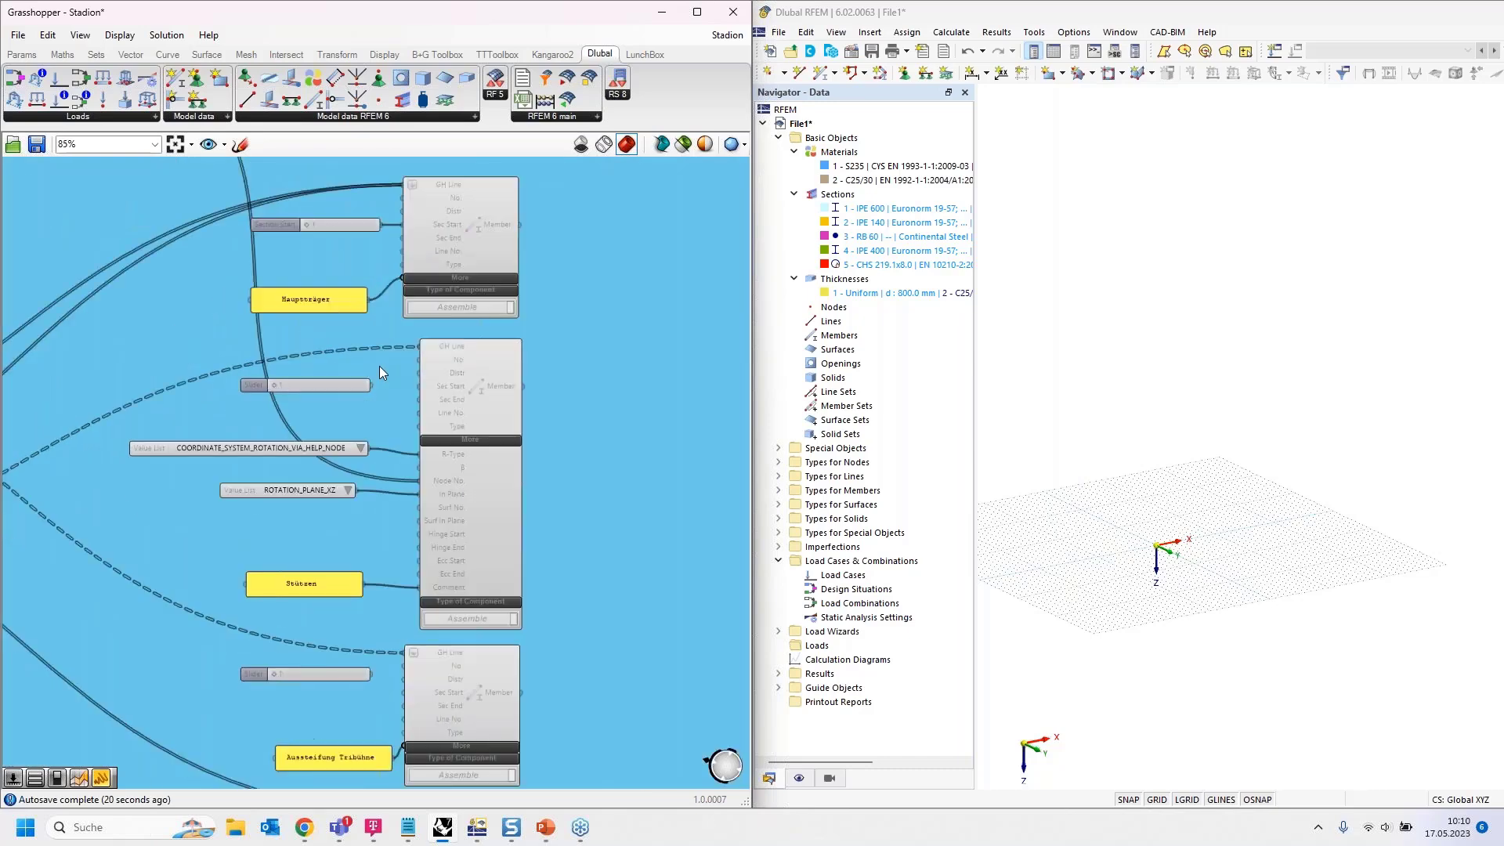
left_click_drag(415, 394, 504, 397)
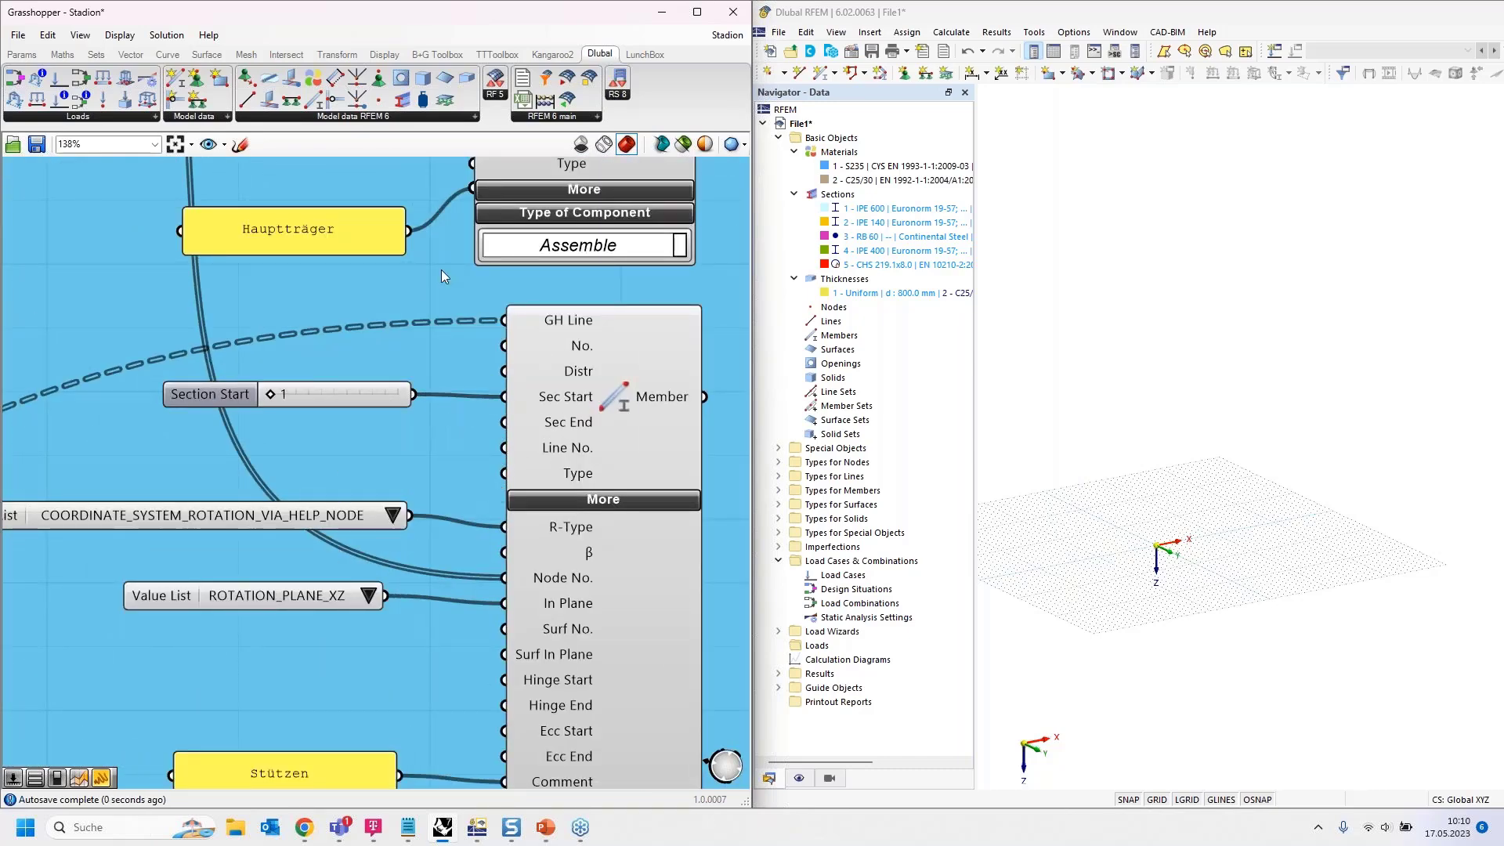
scroll(431, 268, "down", 5)
scroll(434, 589, "up", 6)
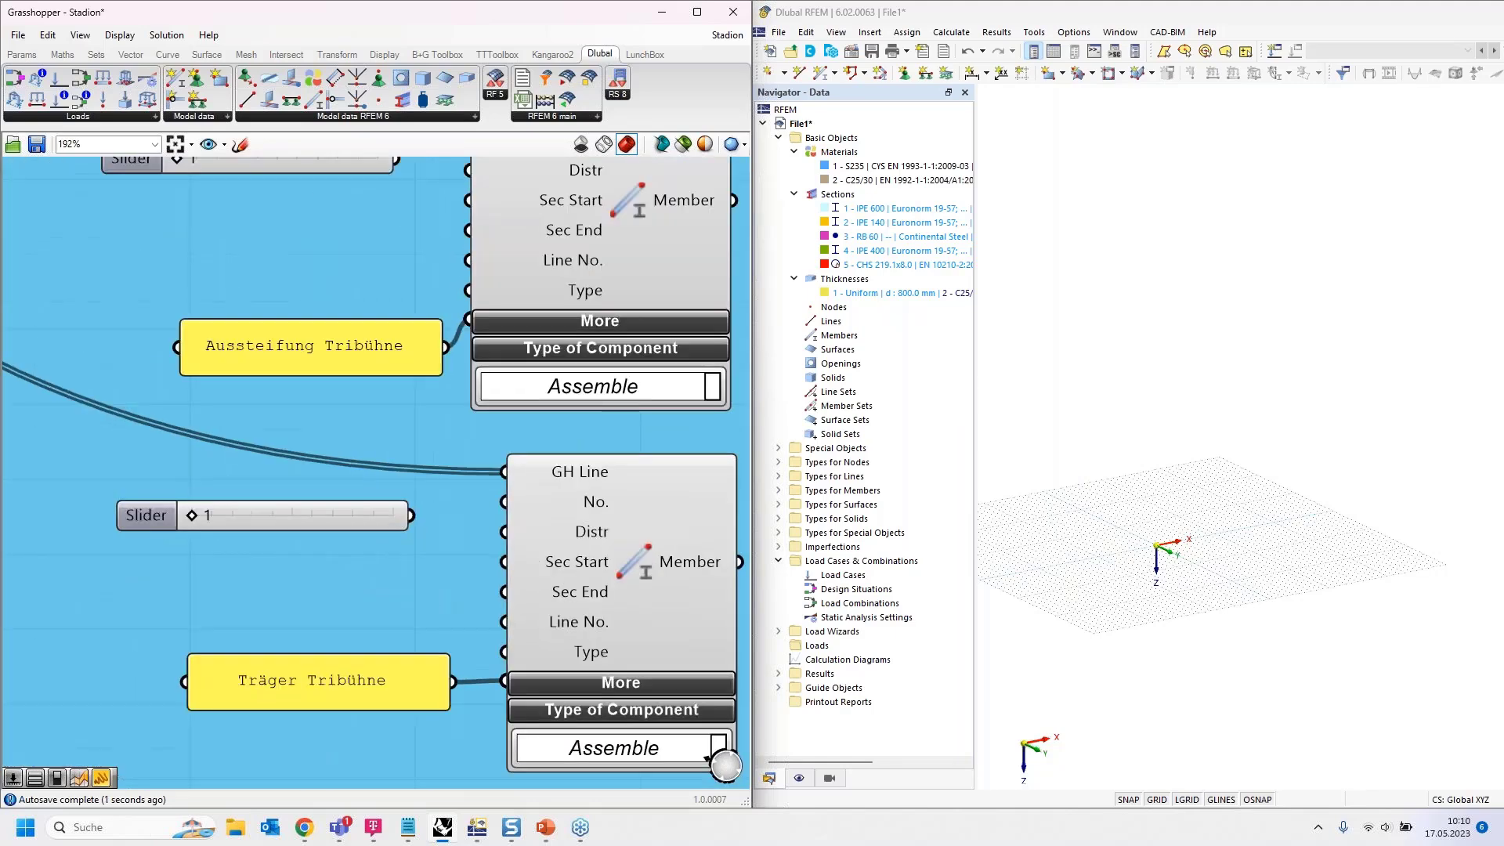
right_click_drag(190, 158, 166, 390)
left_click_drag(158, 390, 186, 391)
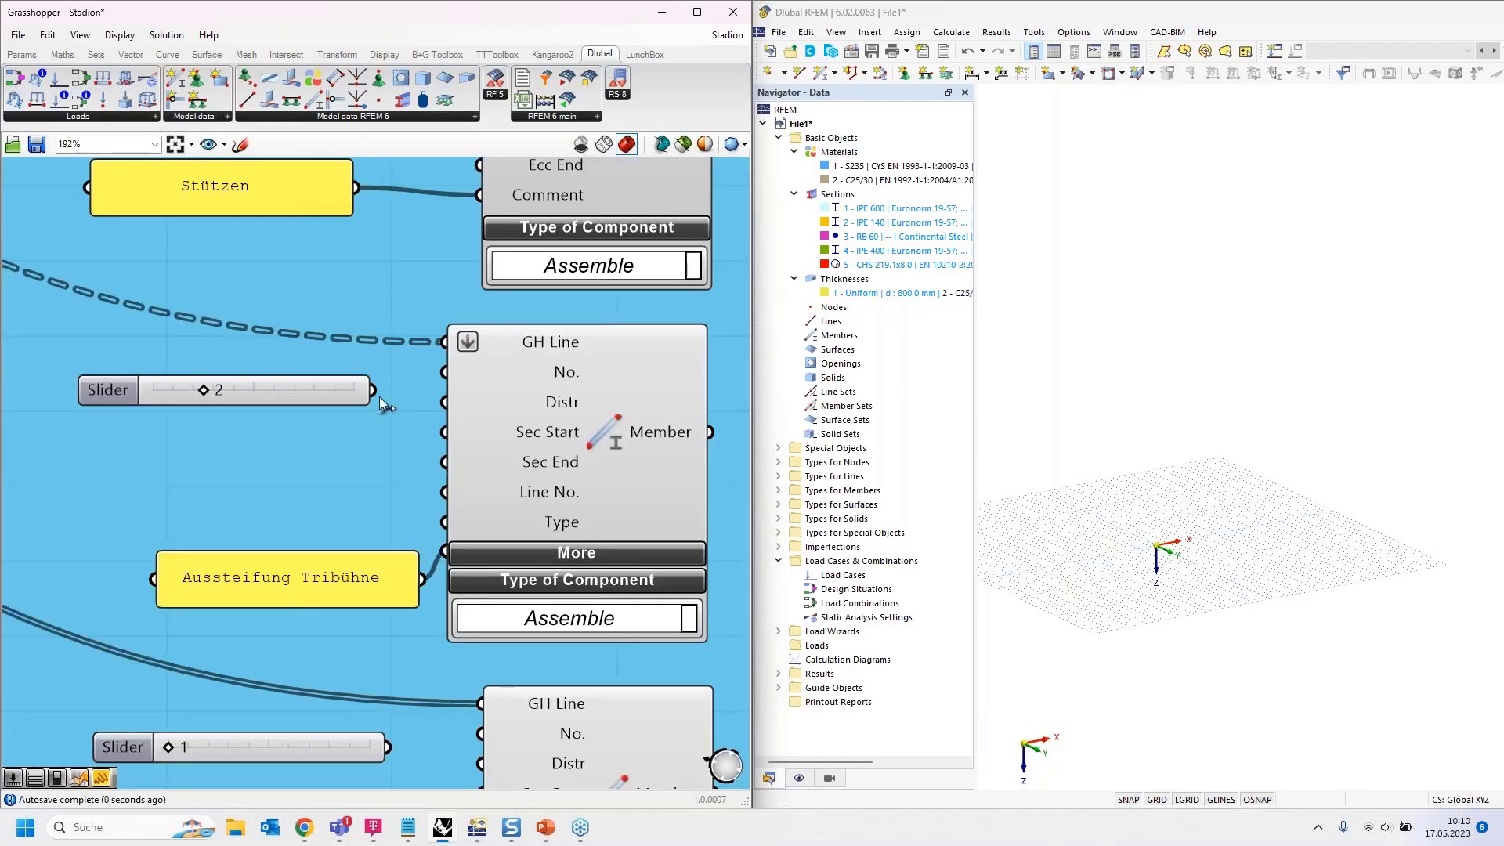
left_click_drag(375, 390, 444, 432)
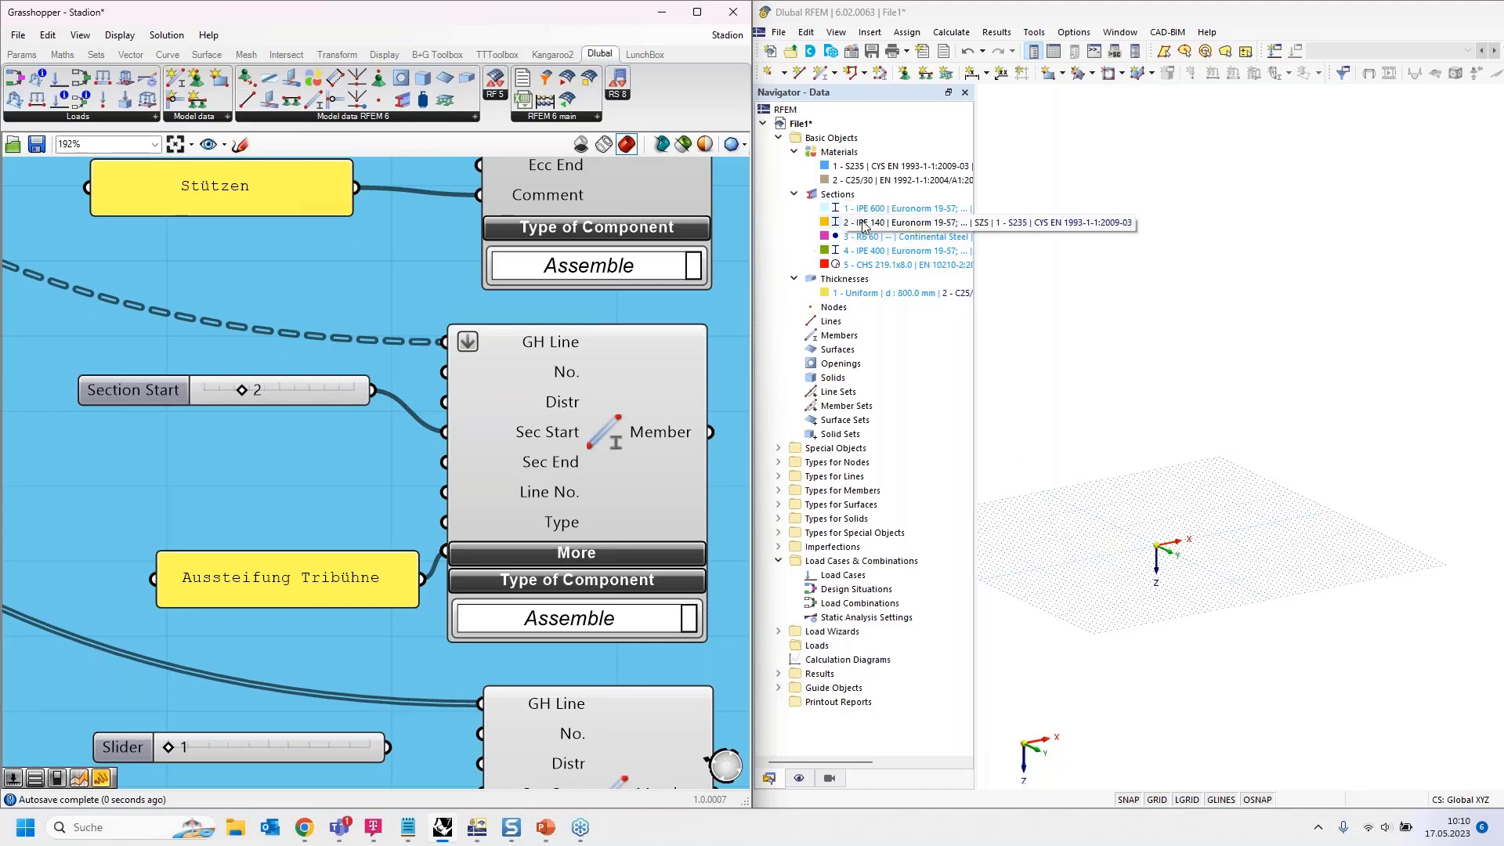
Set the Träger Tribühne section slider to 4 and connect it to that member component's Sec Start input.
scroll(300, 245, "down", 4)
scroll(303, 233, "down", 1)
right_click_drag(329, 493, 317, 439)
scroll(270, 431, "up", 3)
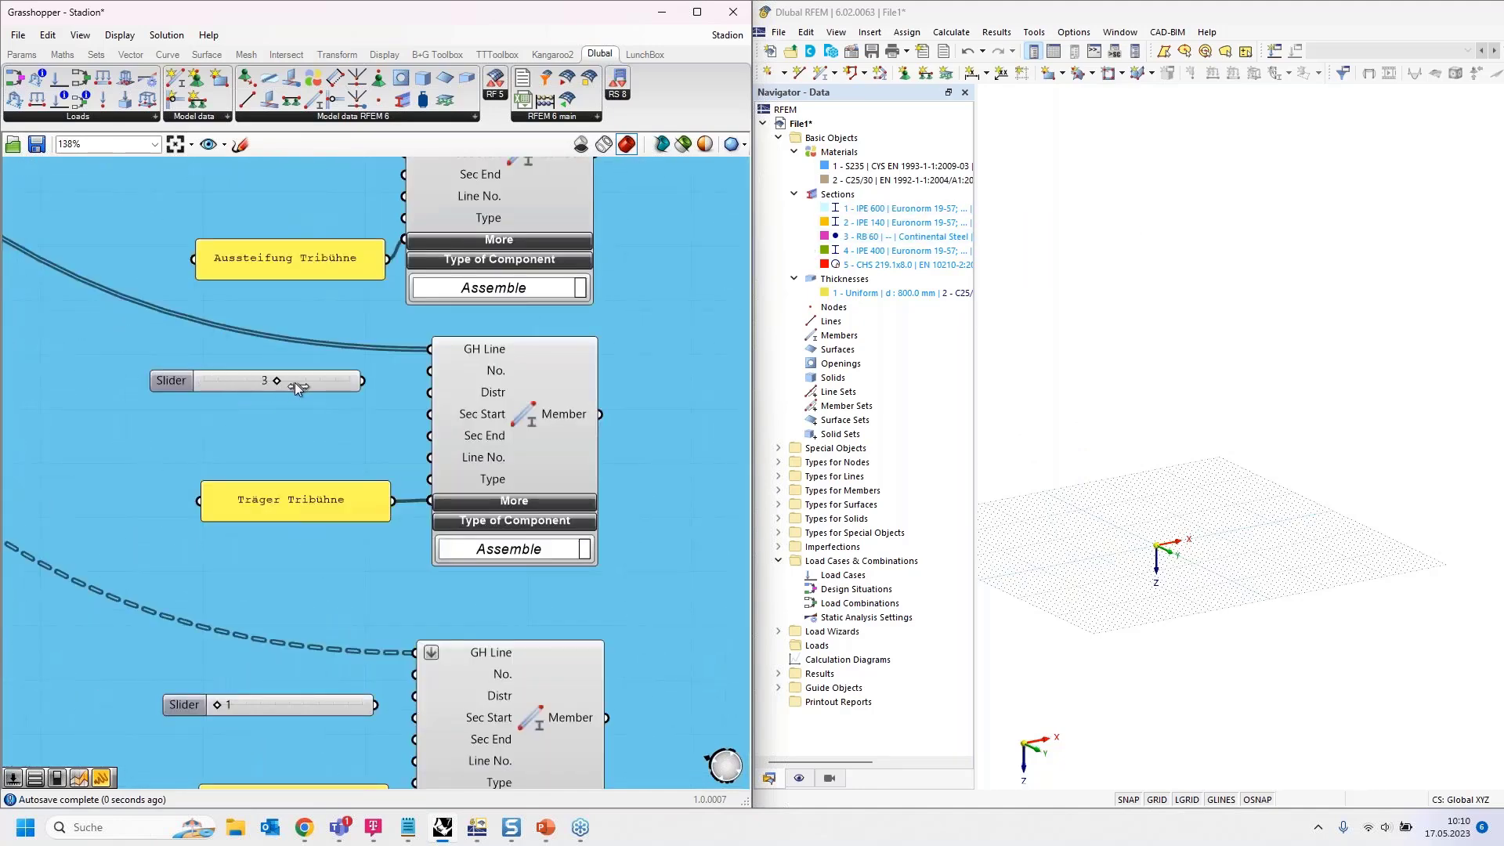
left_click_drag(363, 384, 430, 414)
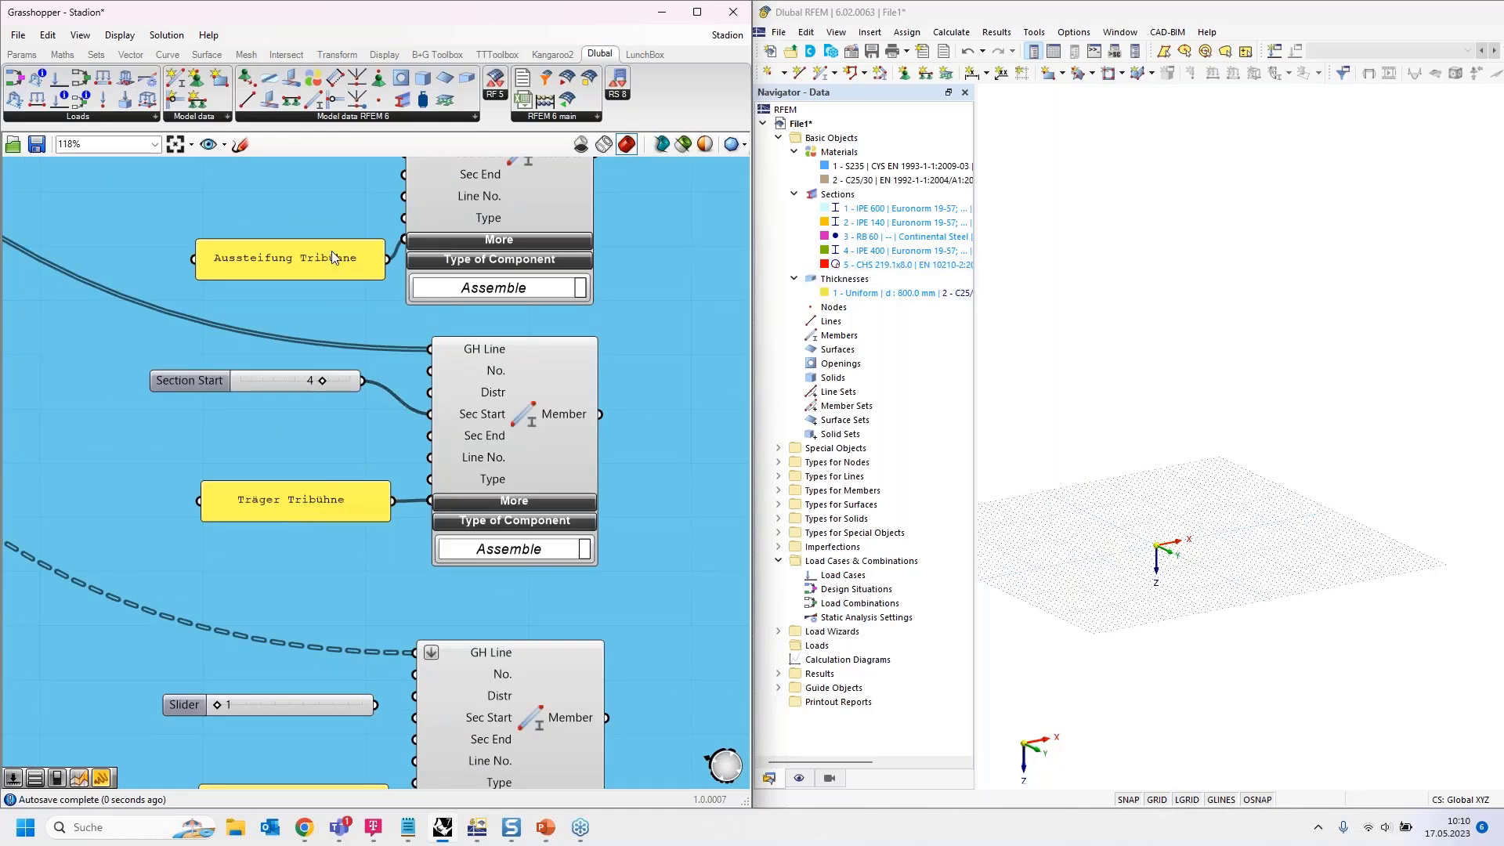
Set the Zugband section slider to 3 and connect it to the Sec Start input of the Zugband member component.
scroll(332, 256, "down", 3)
scroll(394, 532, "up", 4)
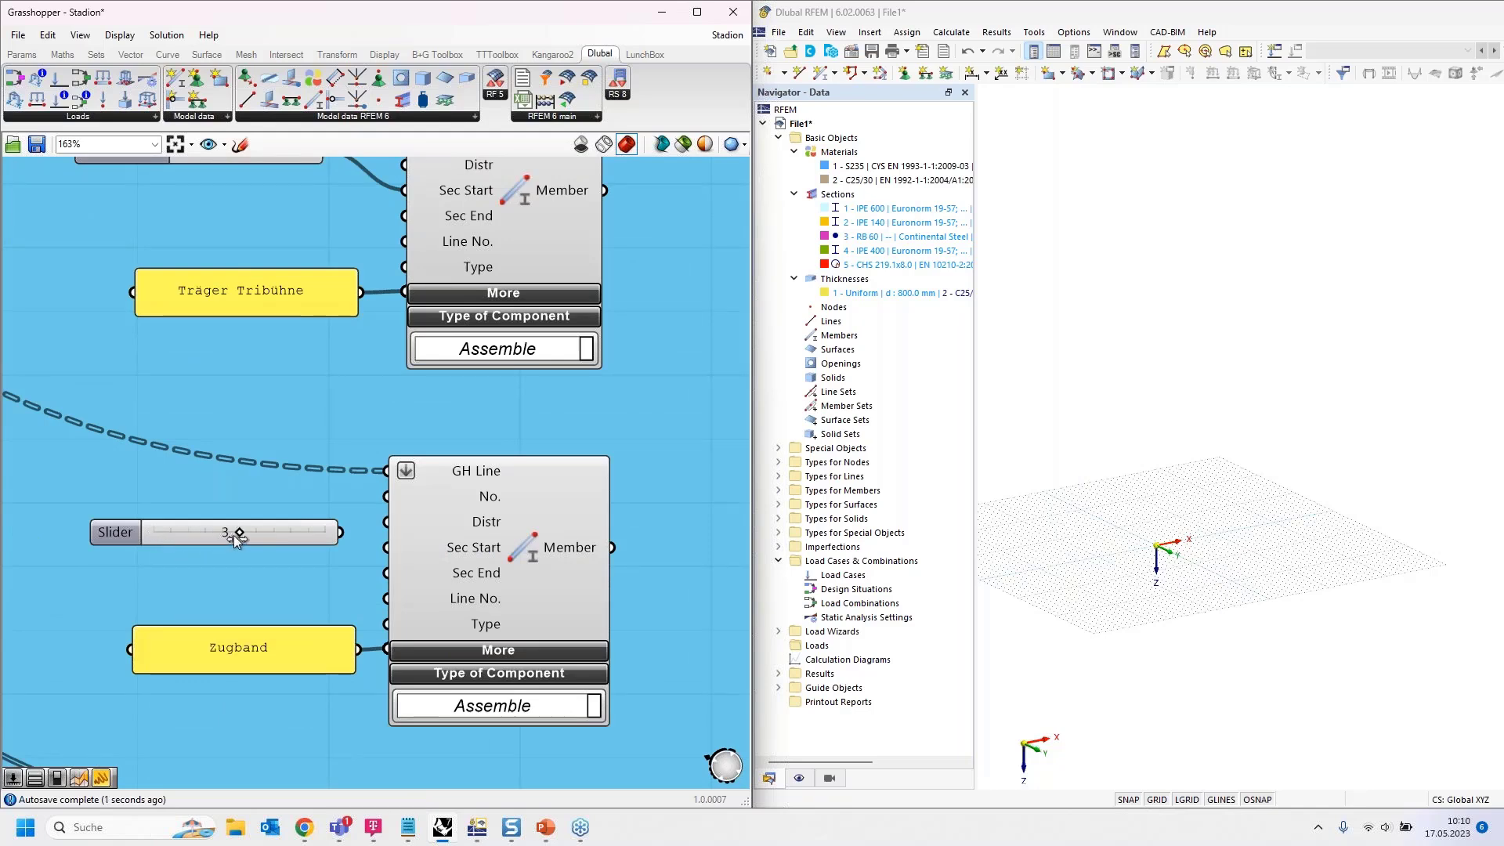
left_click_drag(340, 532, 386, 546)
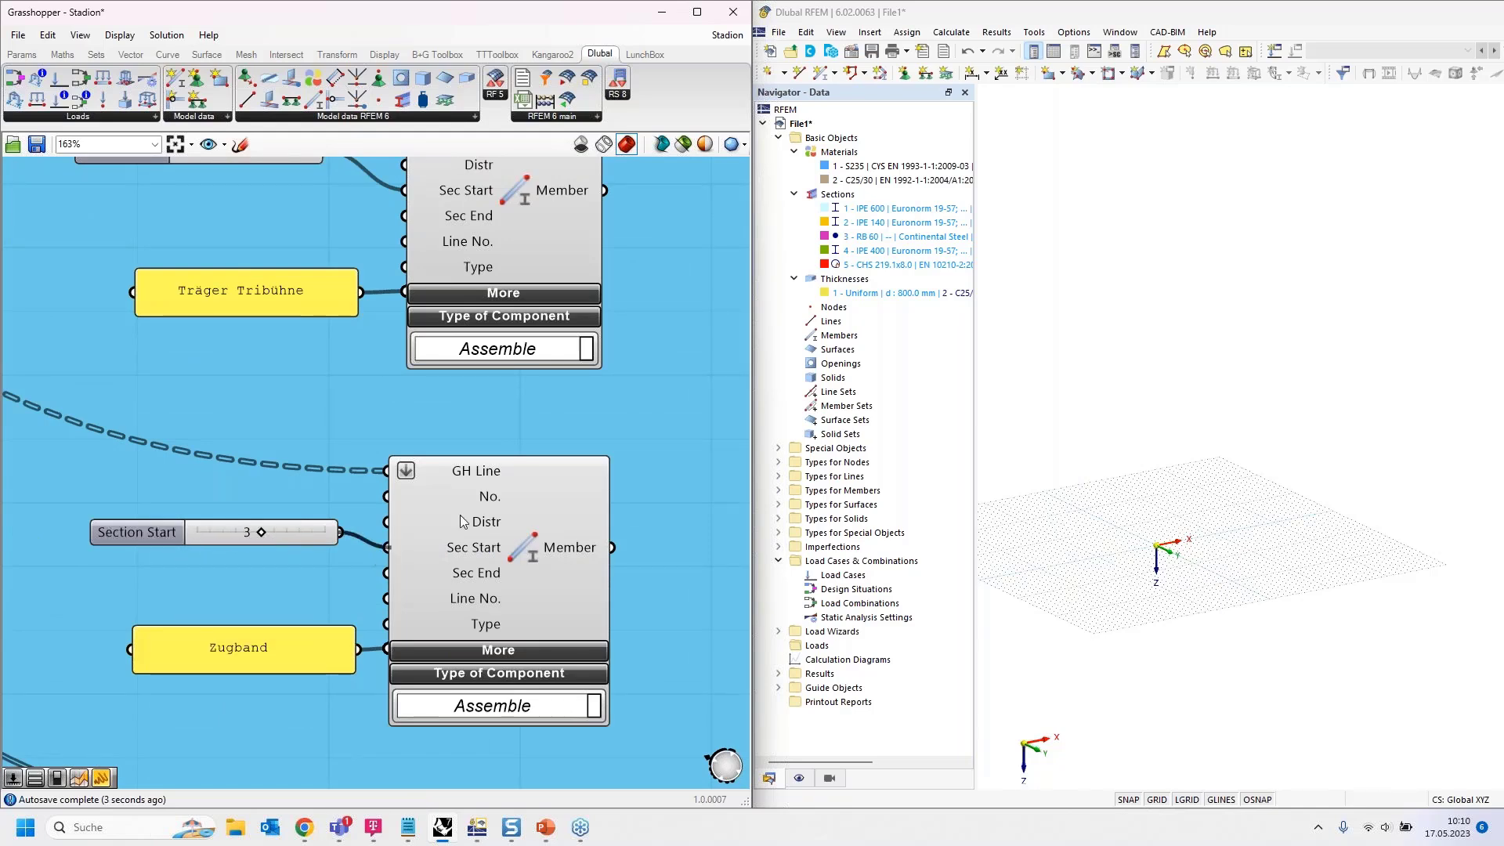
Set the Kopplungsträger Überdachung section slider to 5 and connect it to that member component's Sec Start input.
scroll(326, 227, "down", 2)
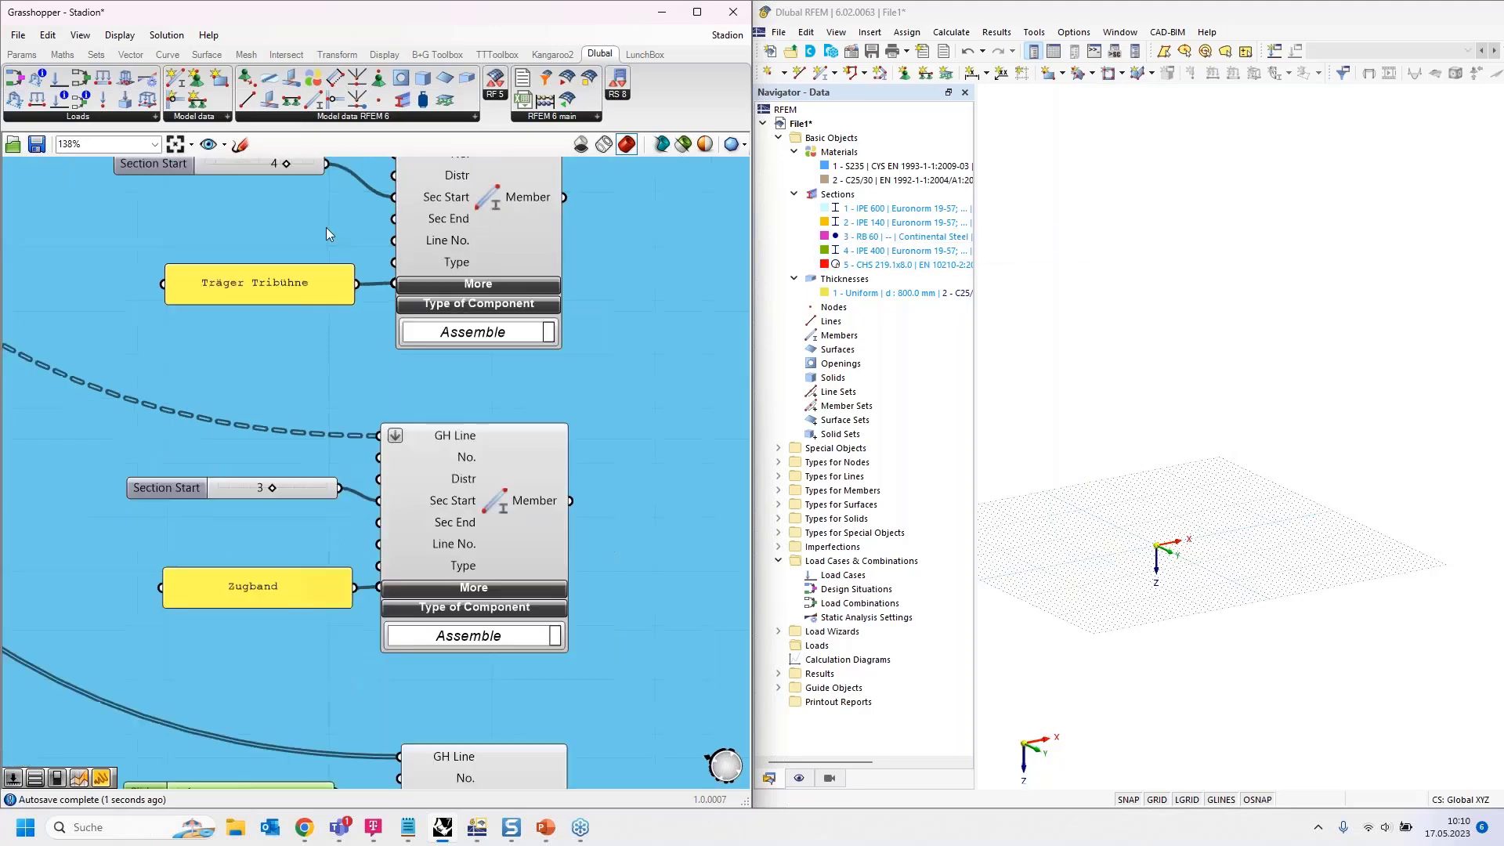
right_click_drag(319, 683, 317, 563)
scroll(317, 564, "up", 2)
scroll(309, 483, "down", 2)
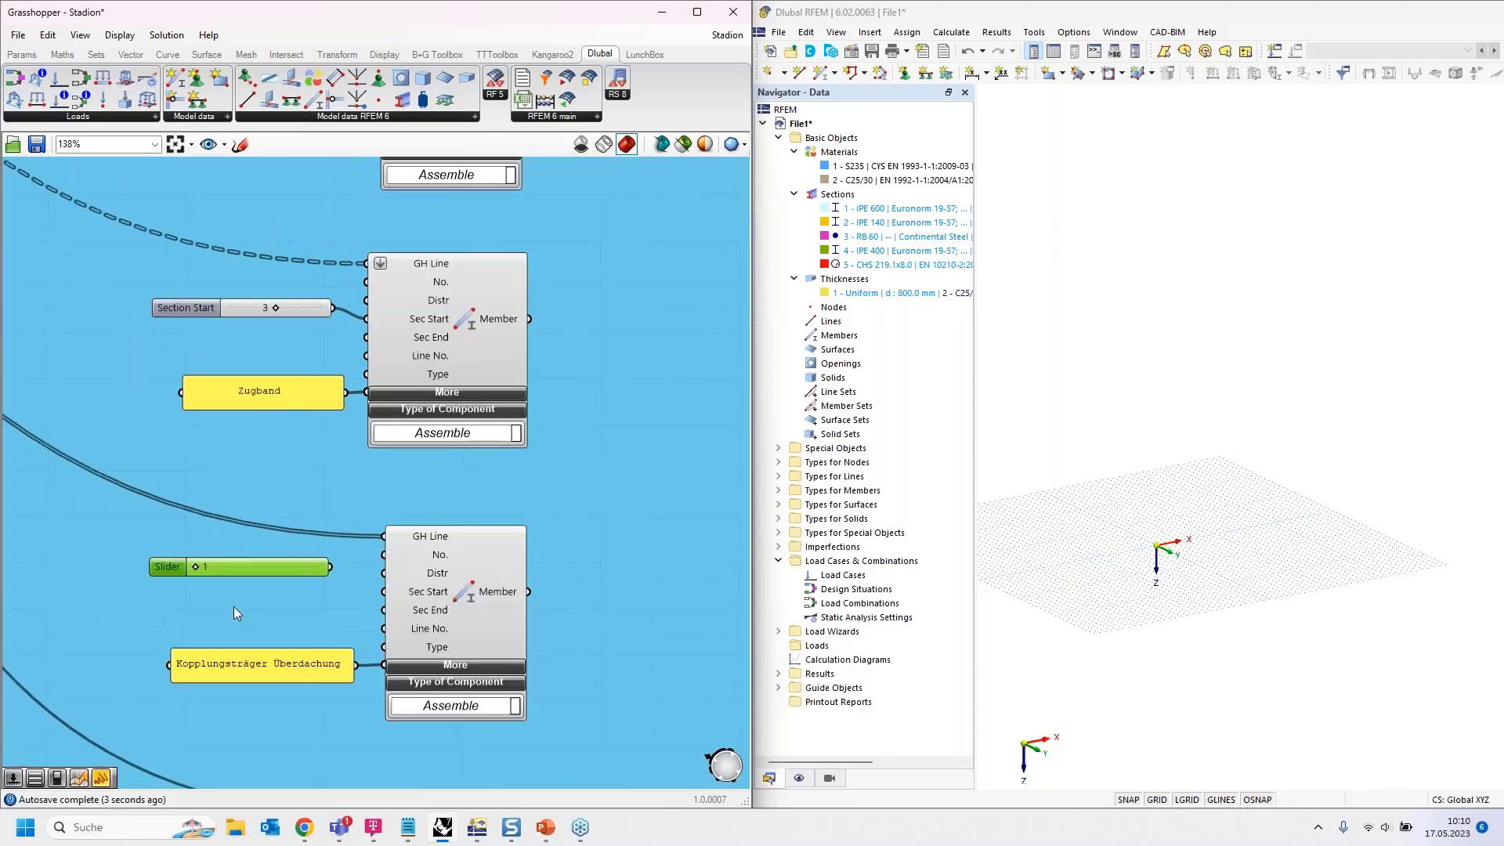
scroll(231, 604, "up", 2)
left_click_drag(183, 551, 441, 586)
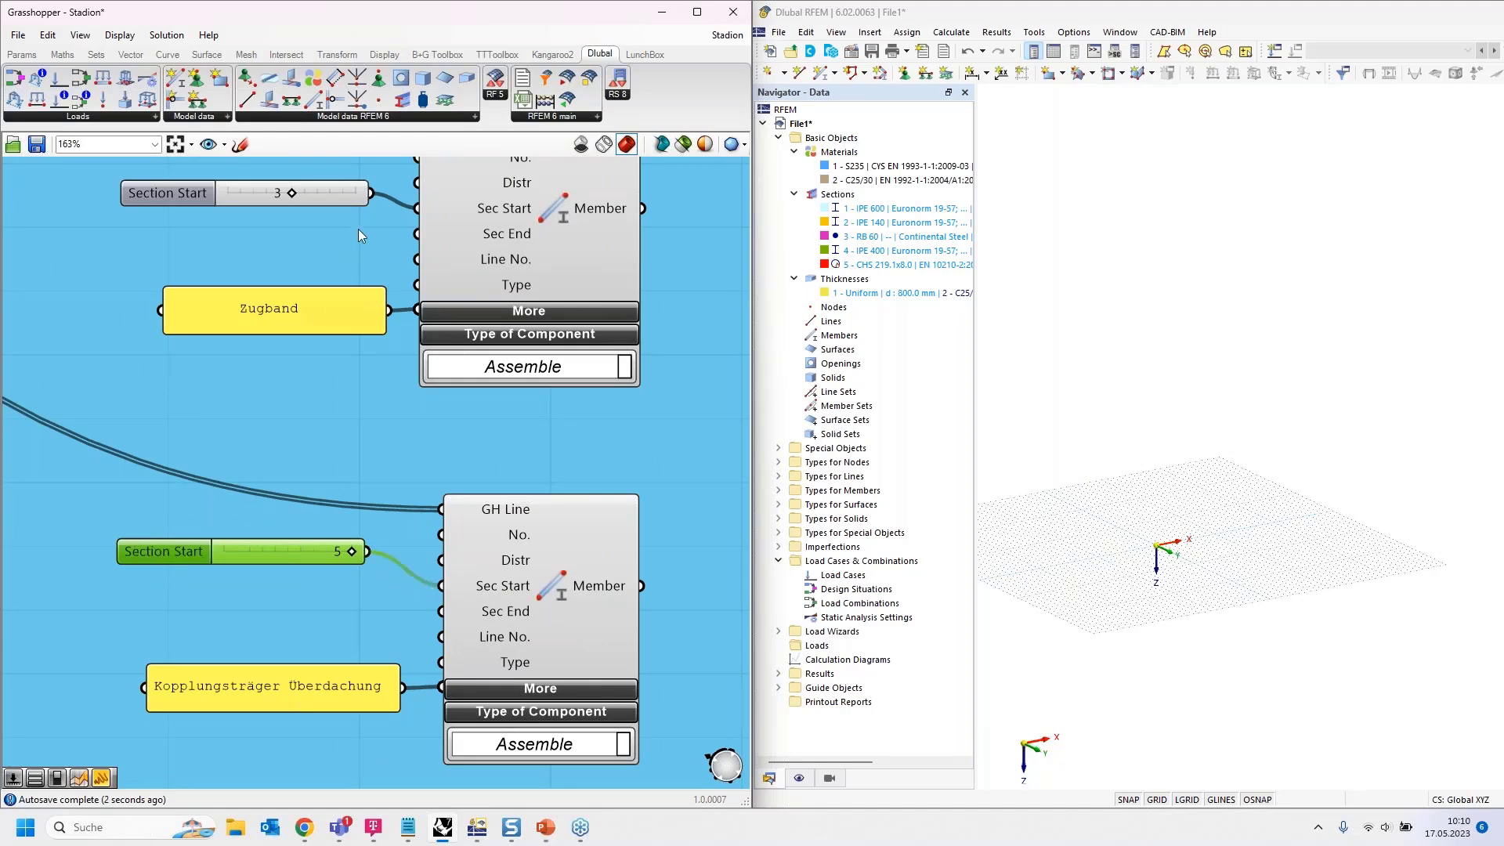
Connect the Surface No. slider also to the Thickness No. input of the surface component.
scroll(354, 229, "down", 4)
scroll(416, 543, "up", 2)
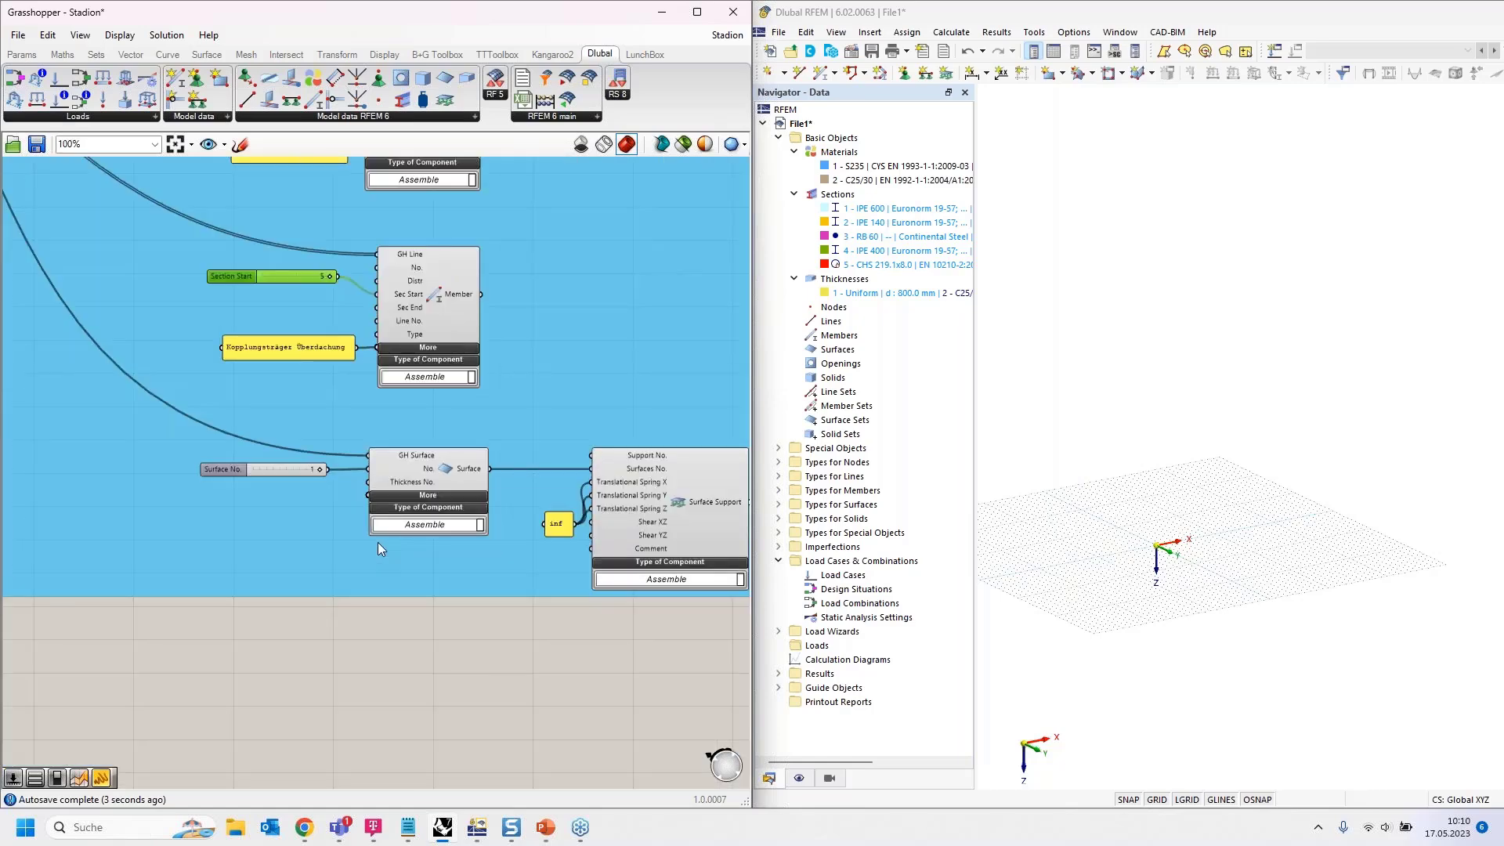
scroll(377, 548, "up", 2)
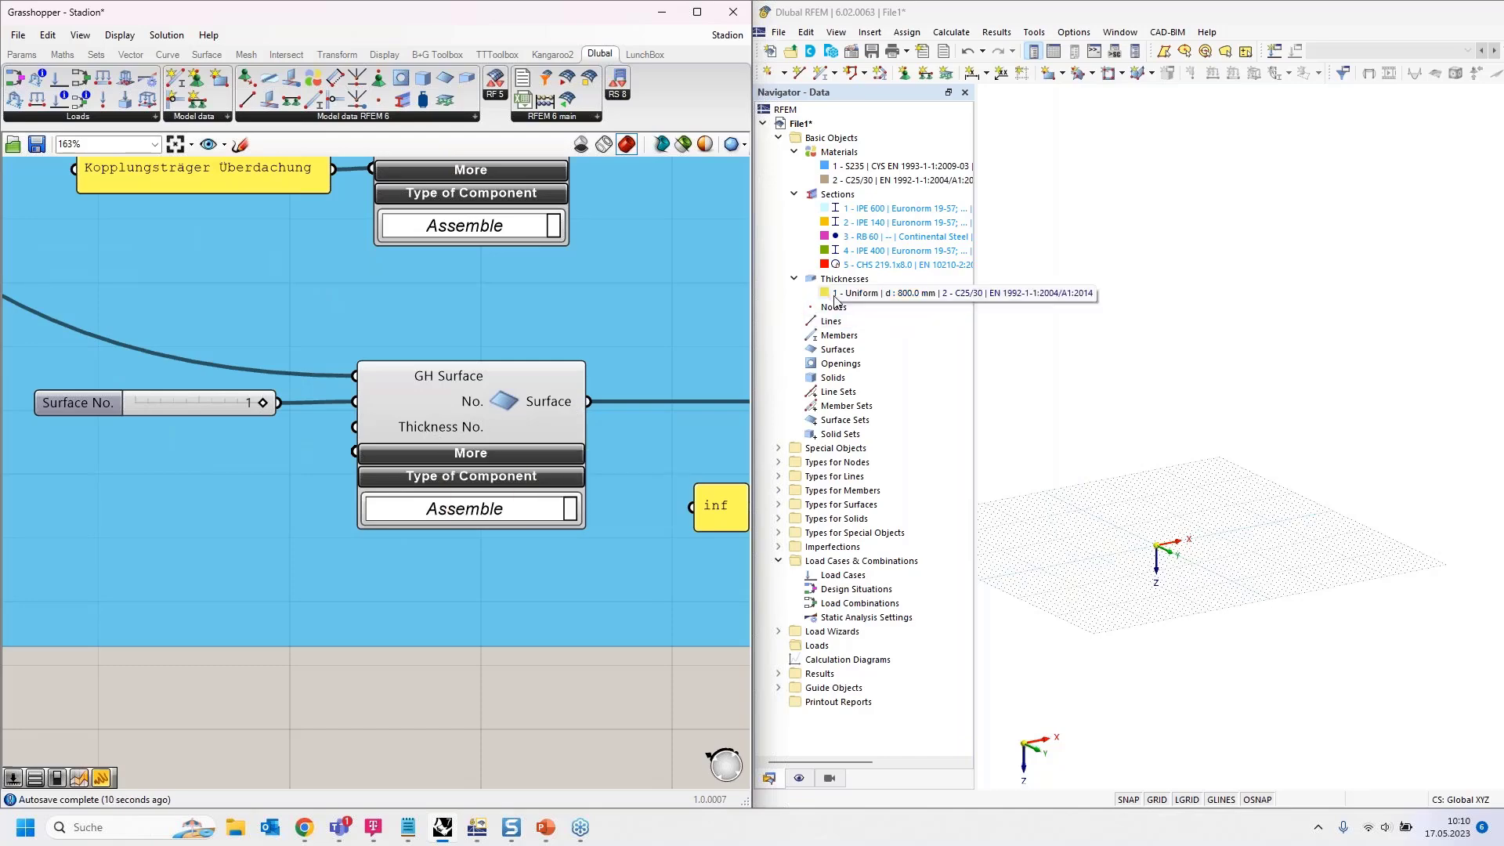
left_click_drag(279, 402, 354, 427)
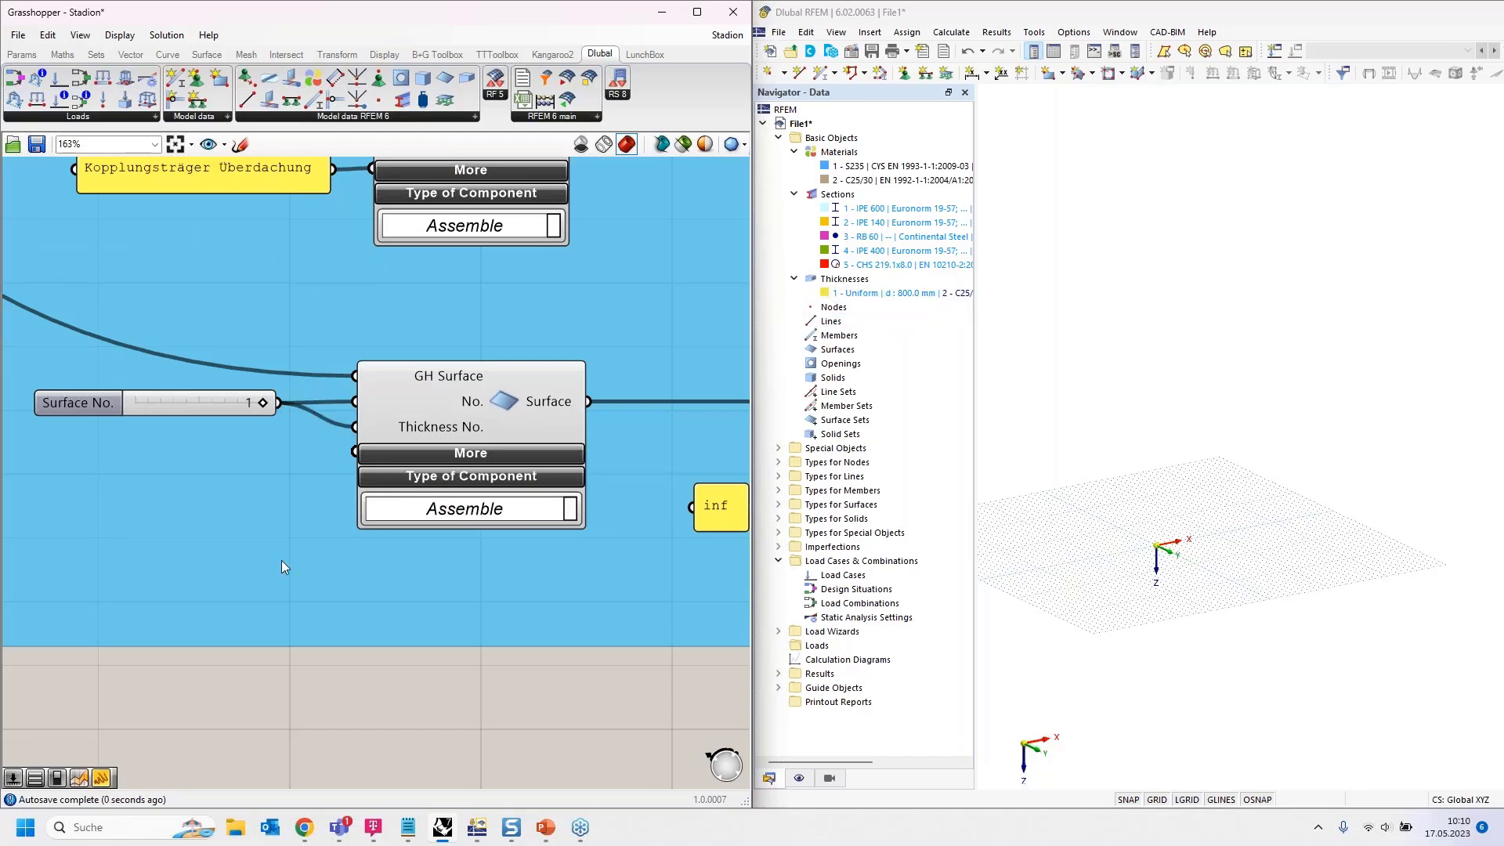
Move the Kopplungsträger Überdachung section slider slightly down to line up with the Sec Start input.
scroll(295, 589, "down", 5)
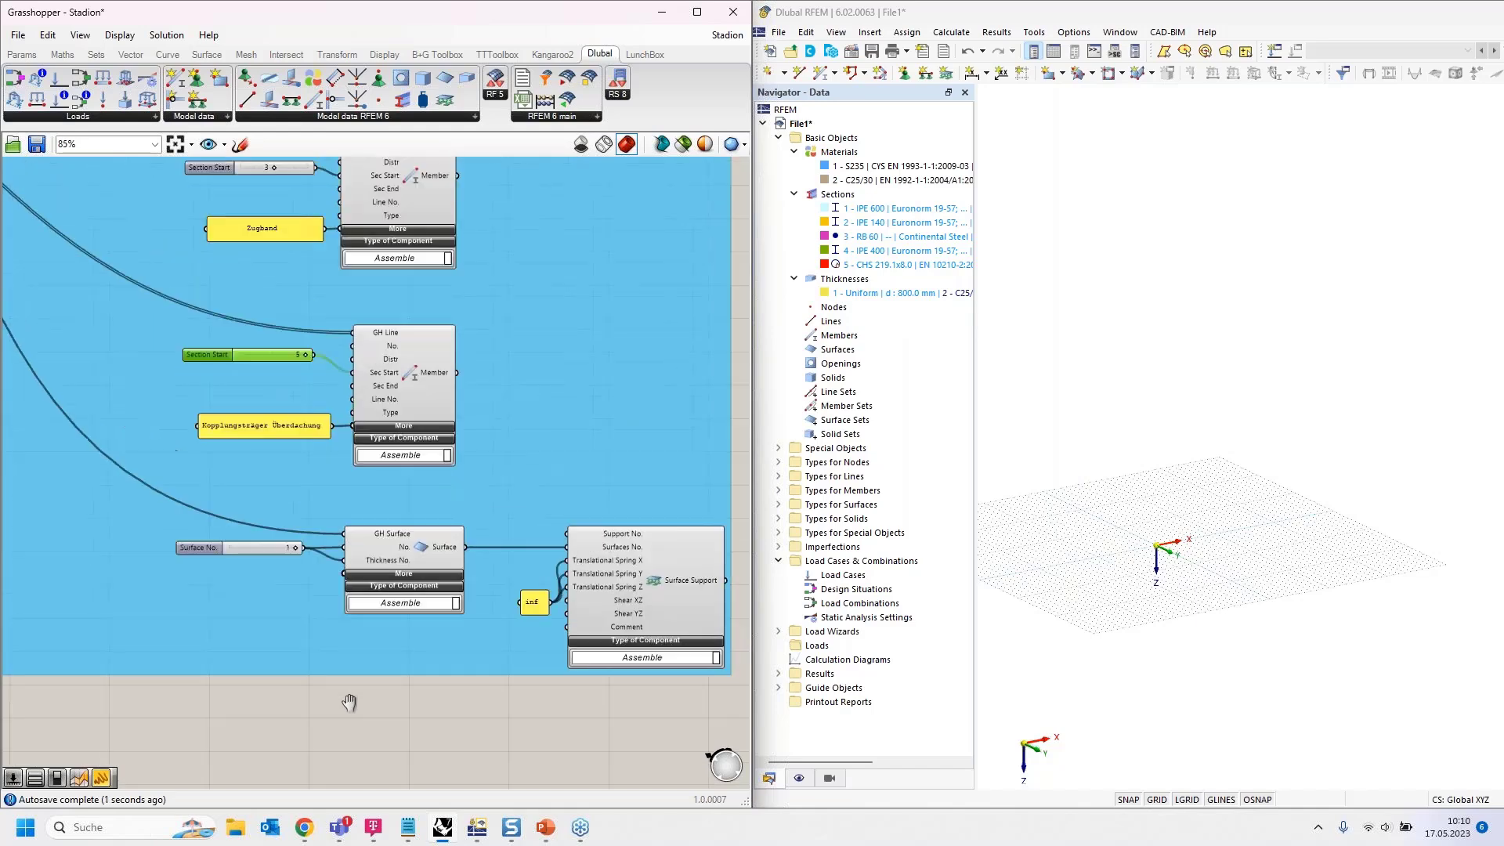
right_click_drag(304, 496, 332, 608)
left_click_drag(309, 478, 317, 491)
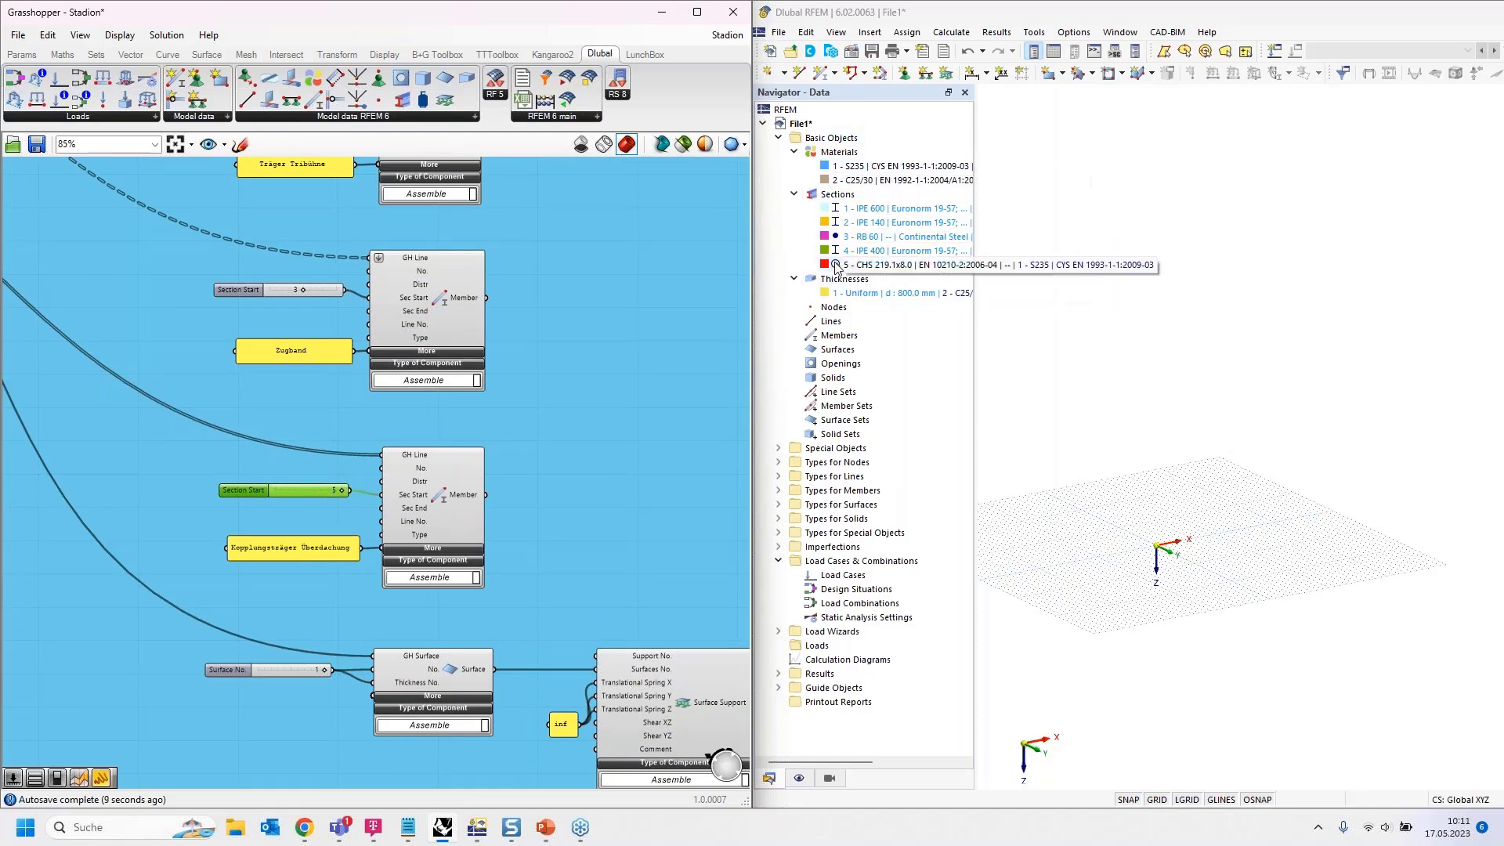
Set the Boolean toggle for the export component's Overwrite input to False.
right_click_drag(503, 358, 215, 580)
right_click_drag(509, 352, 423, 564)
scroll(391, 470, "up", 3)
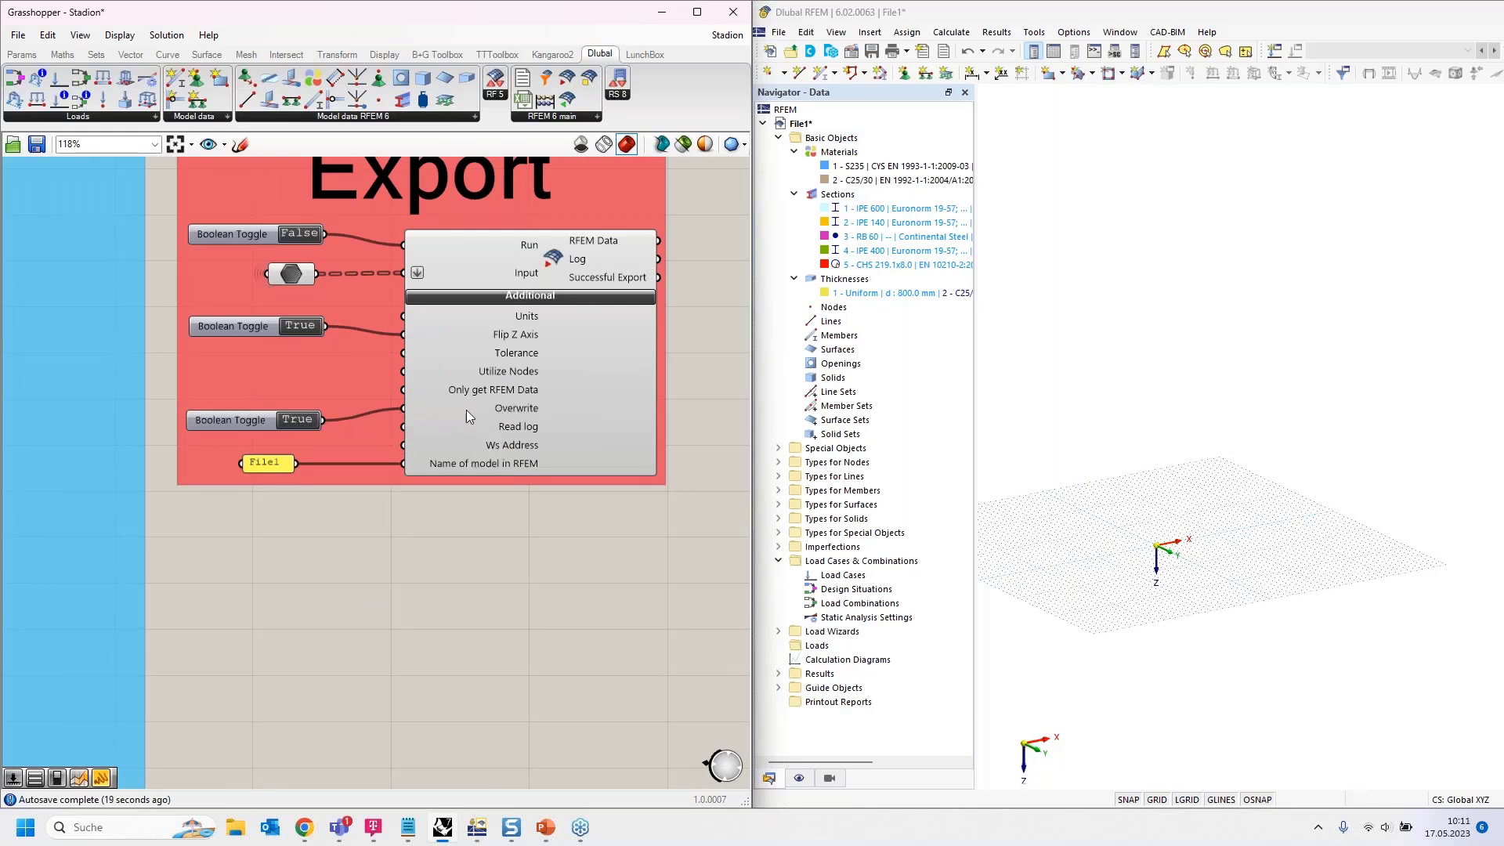
scroll(471, 461, "down", 3)
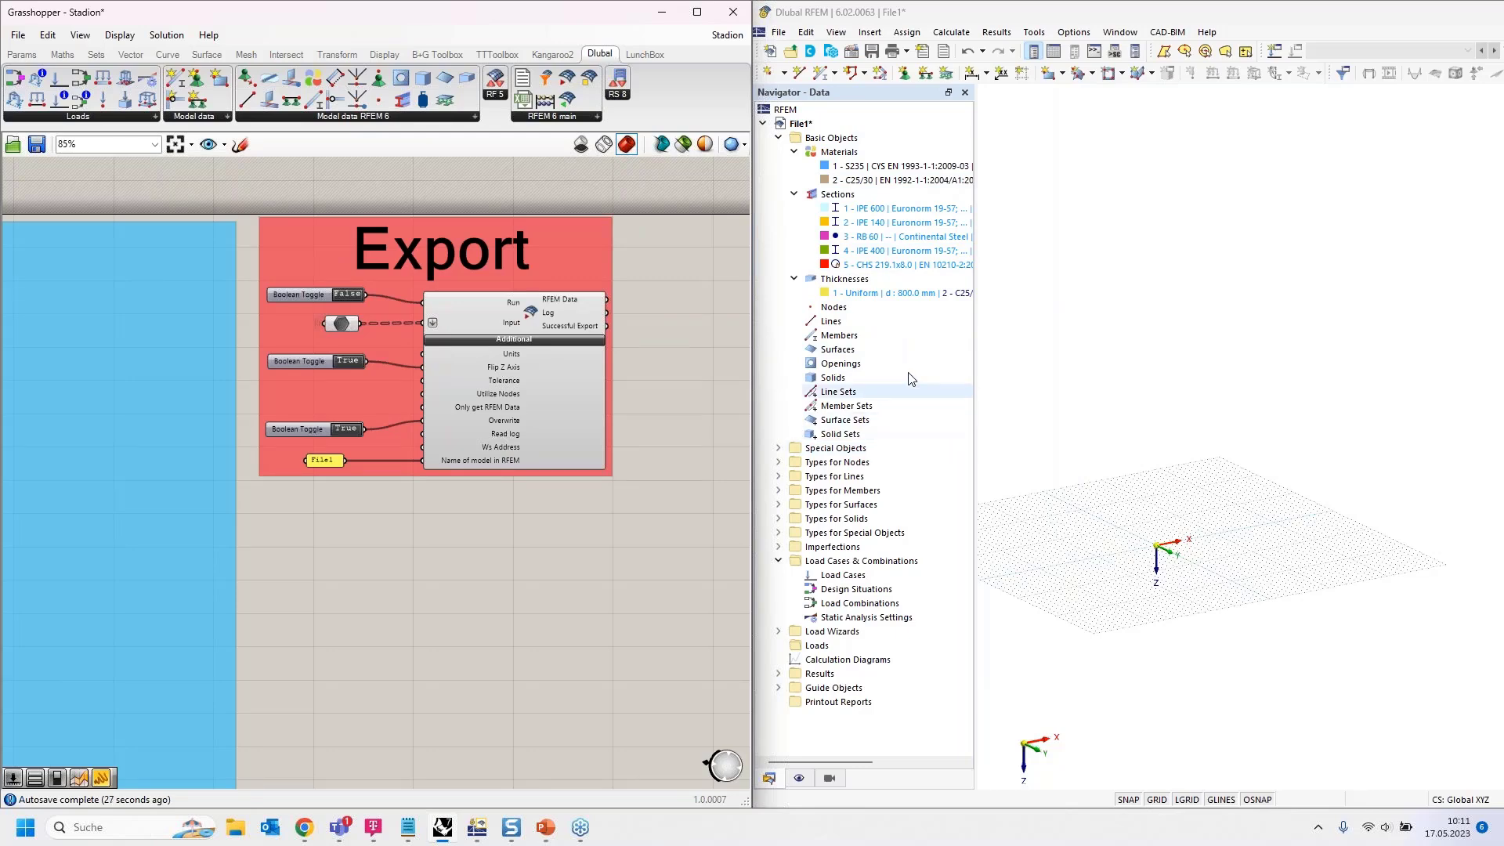
scroll(675, 332, "down", 3)
scroll(86, 426, "up", 5)
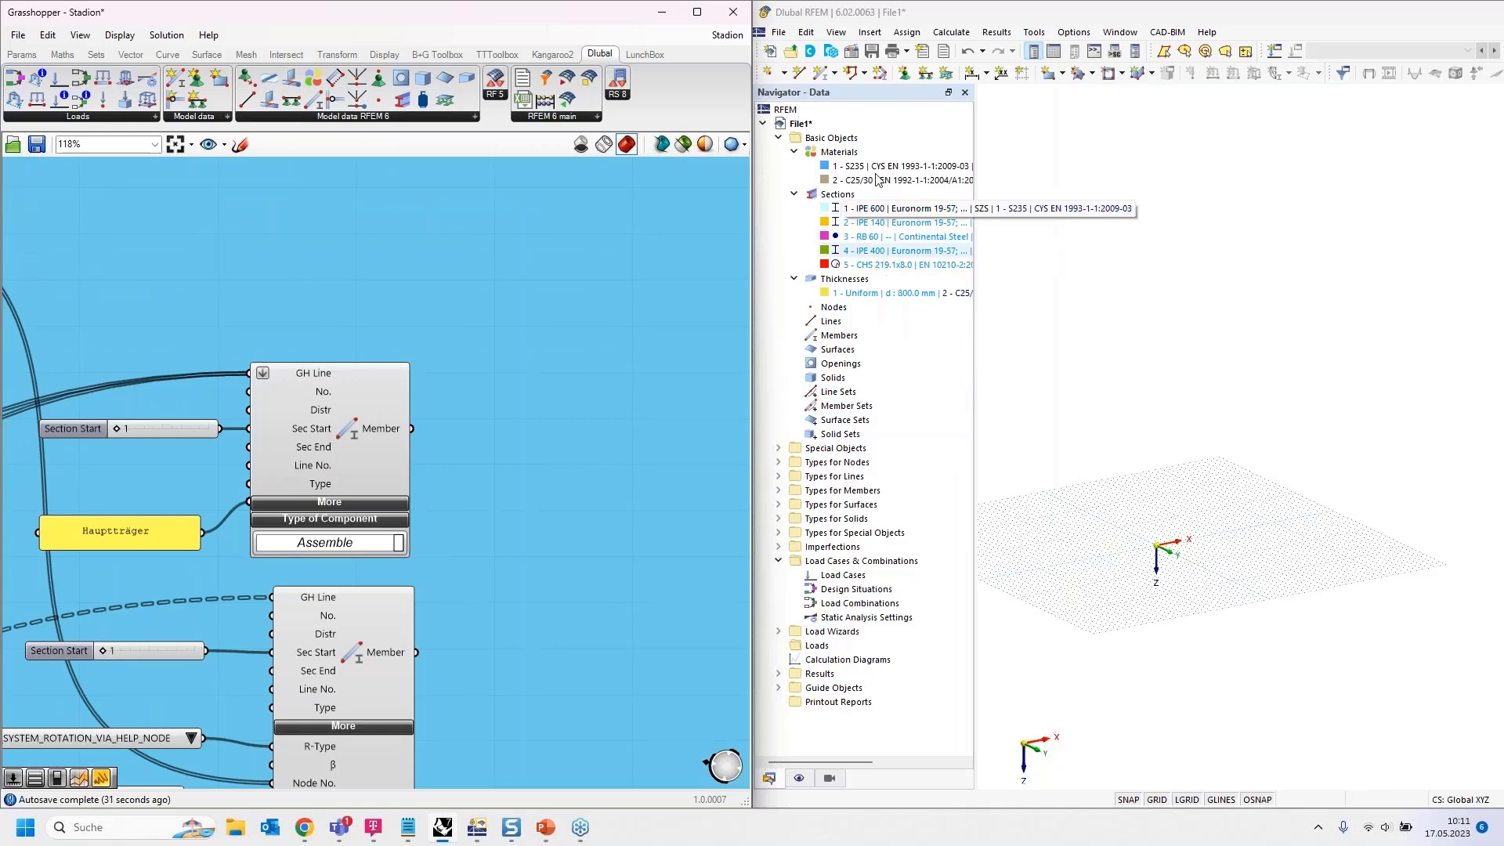
scroll(130, 365, "down", 5)
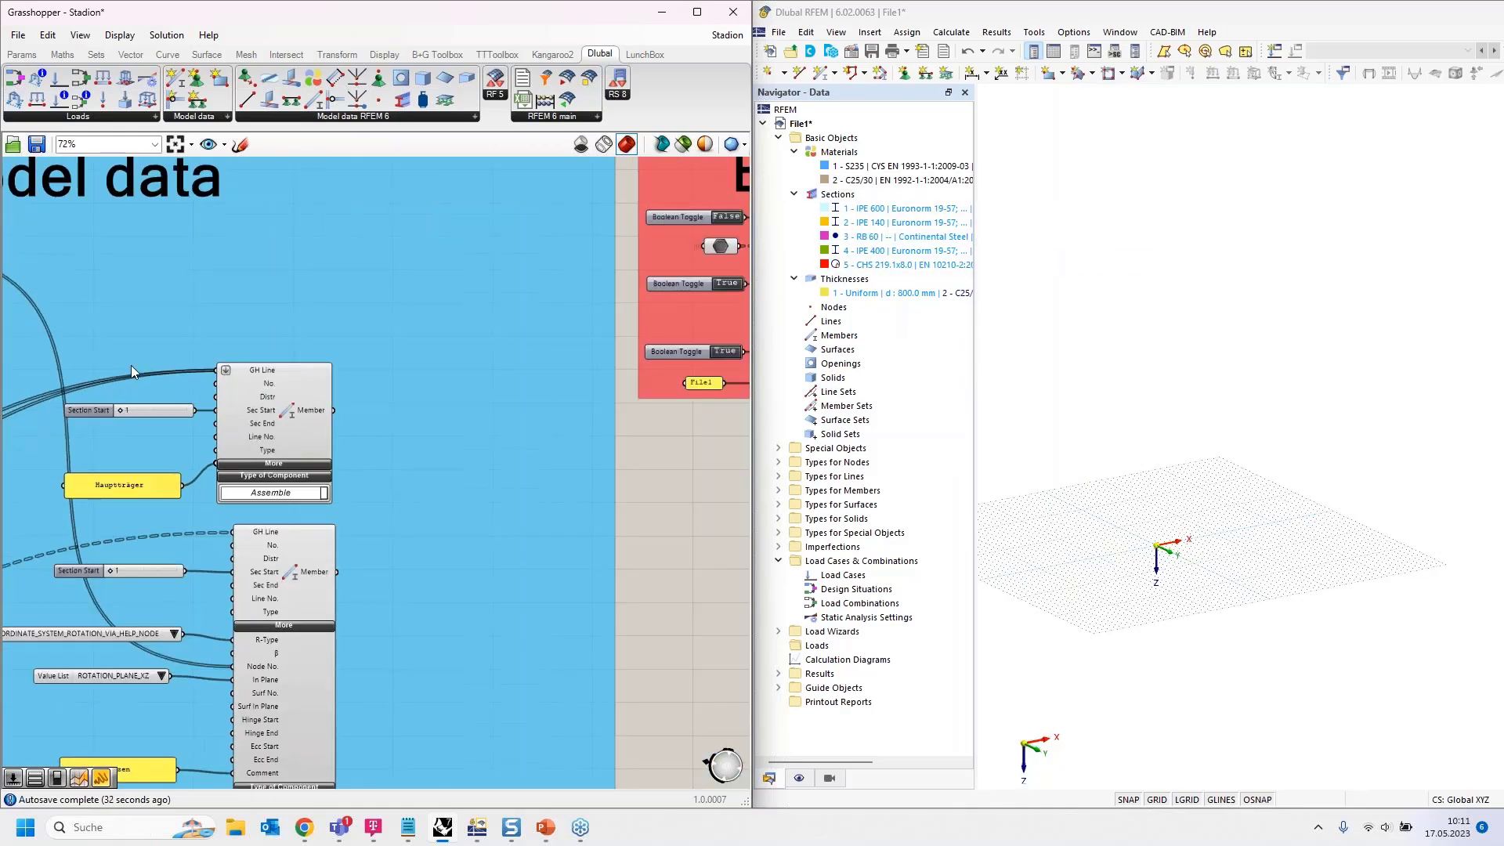
scroll(677, 349, "up", 6)
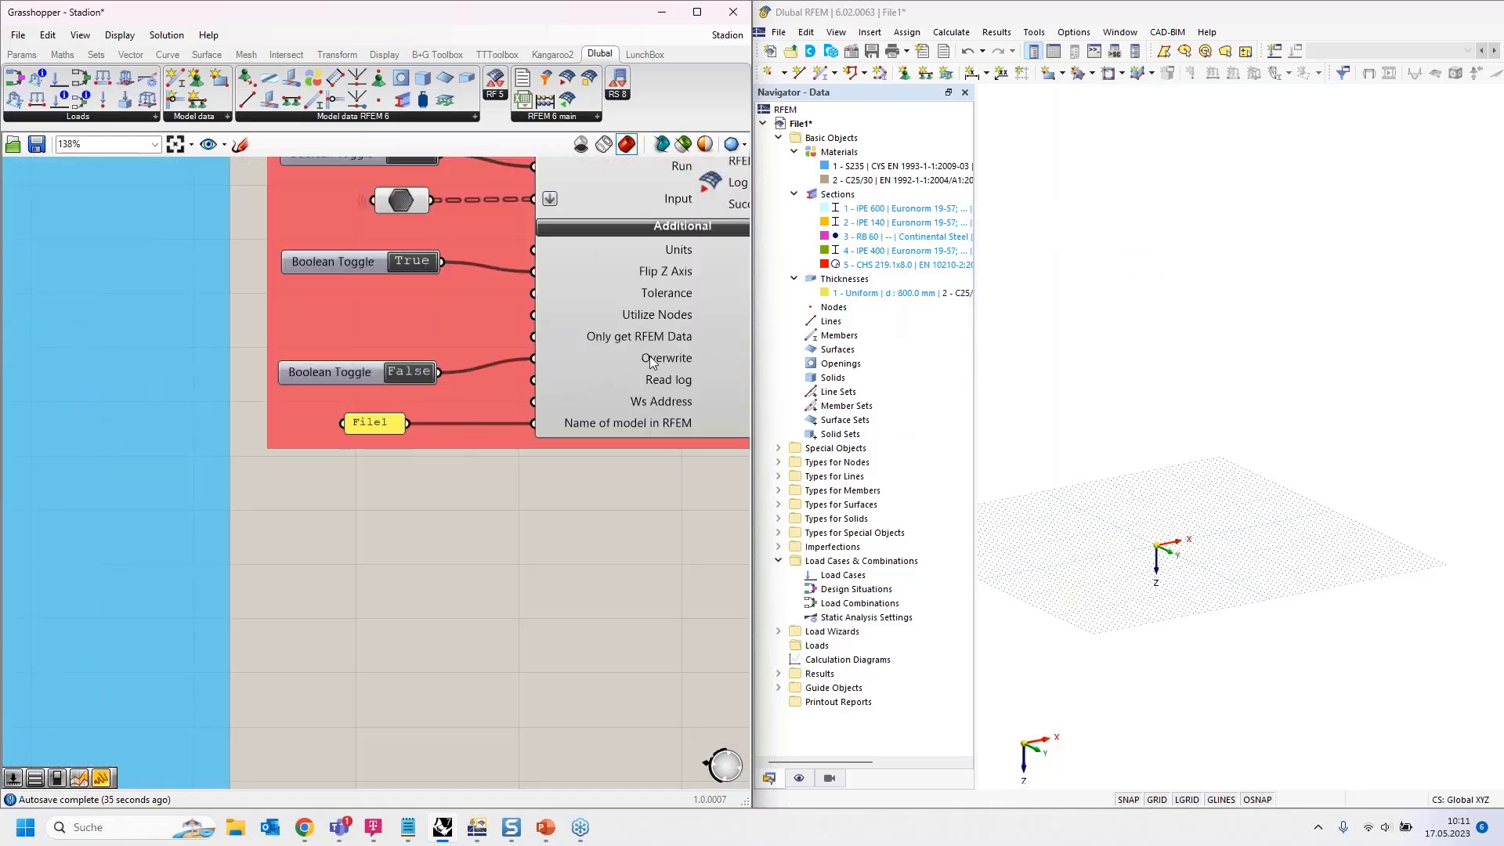
right_click_drag(476, 511, 353, 588)
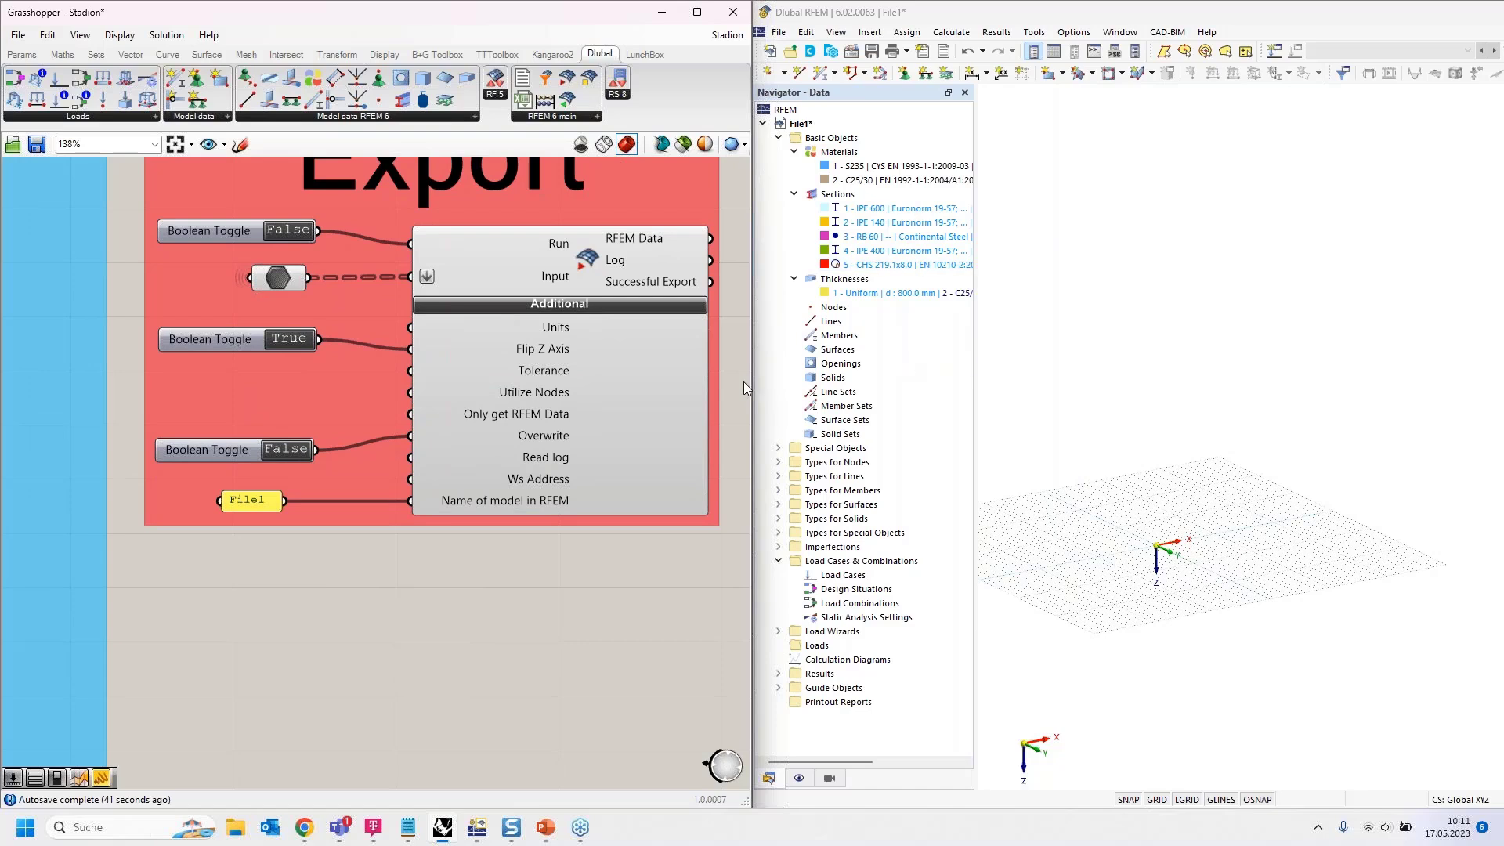
right_click_drag(490, 578, 457, 635)
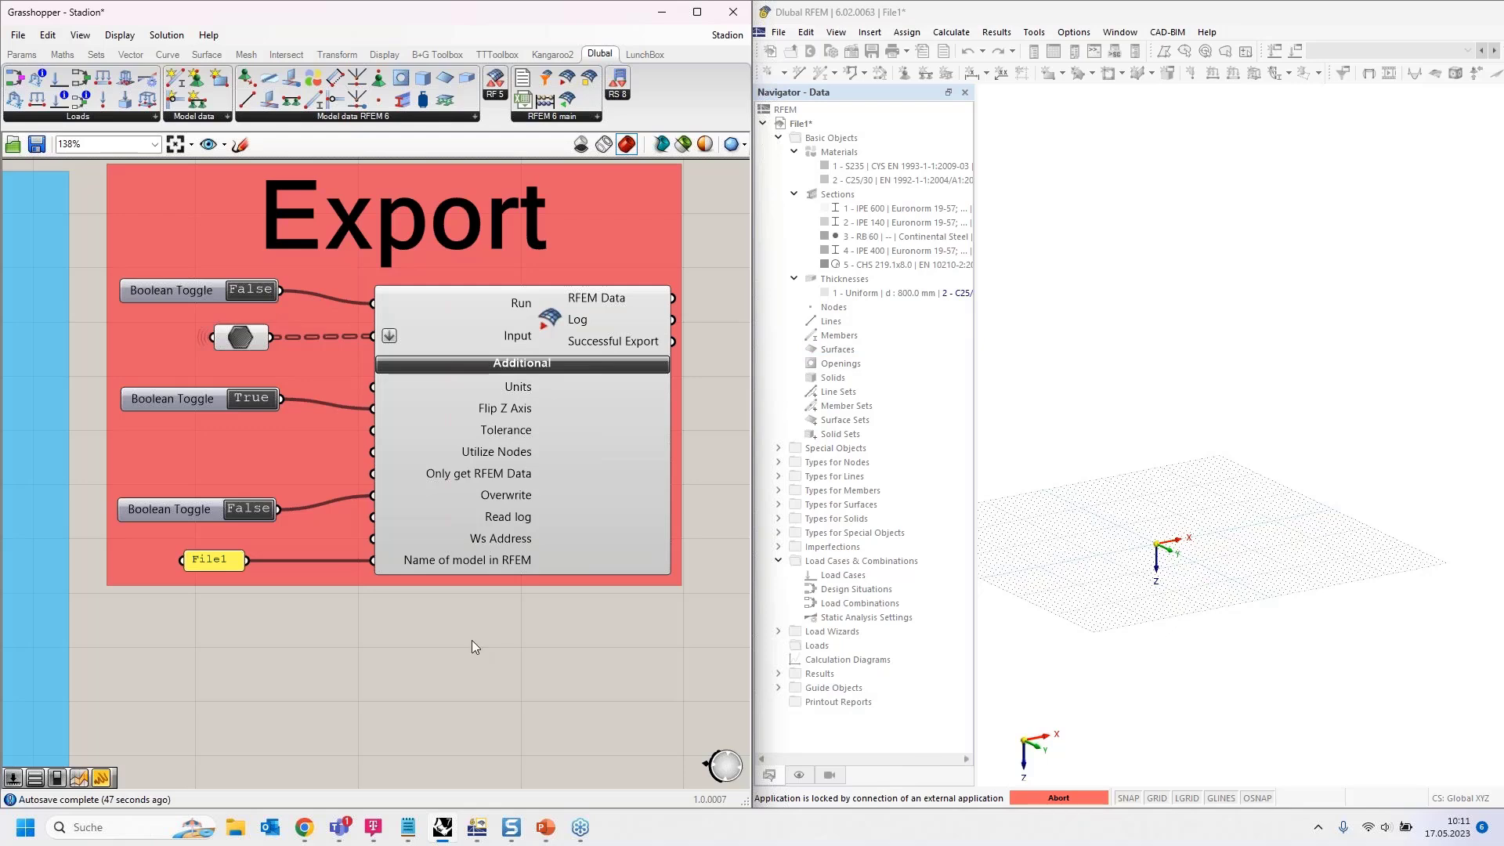
Export the model to File1 by switching the Run toggle to True and back to False.
left_click(251, 290)
left_click(251, 291)
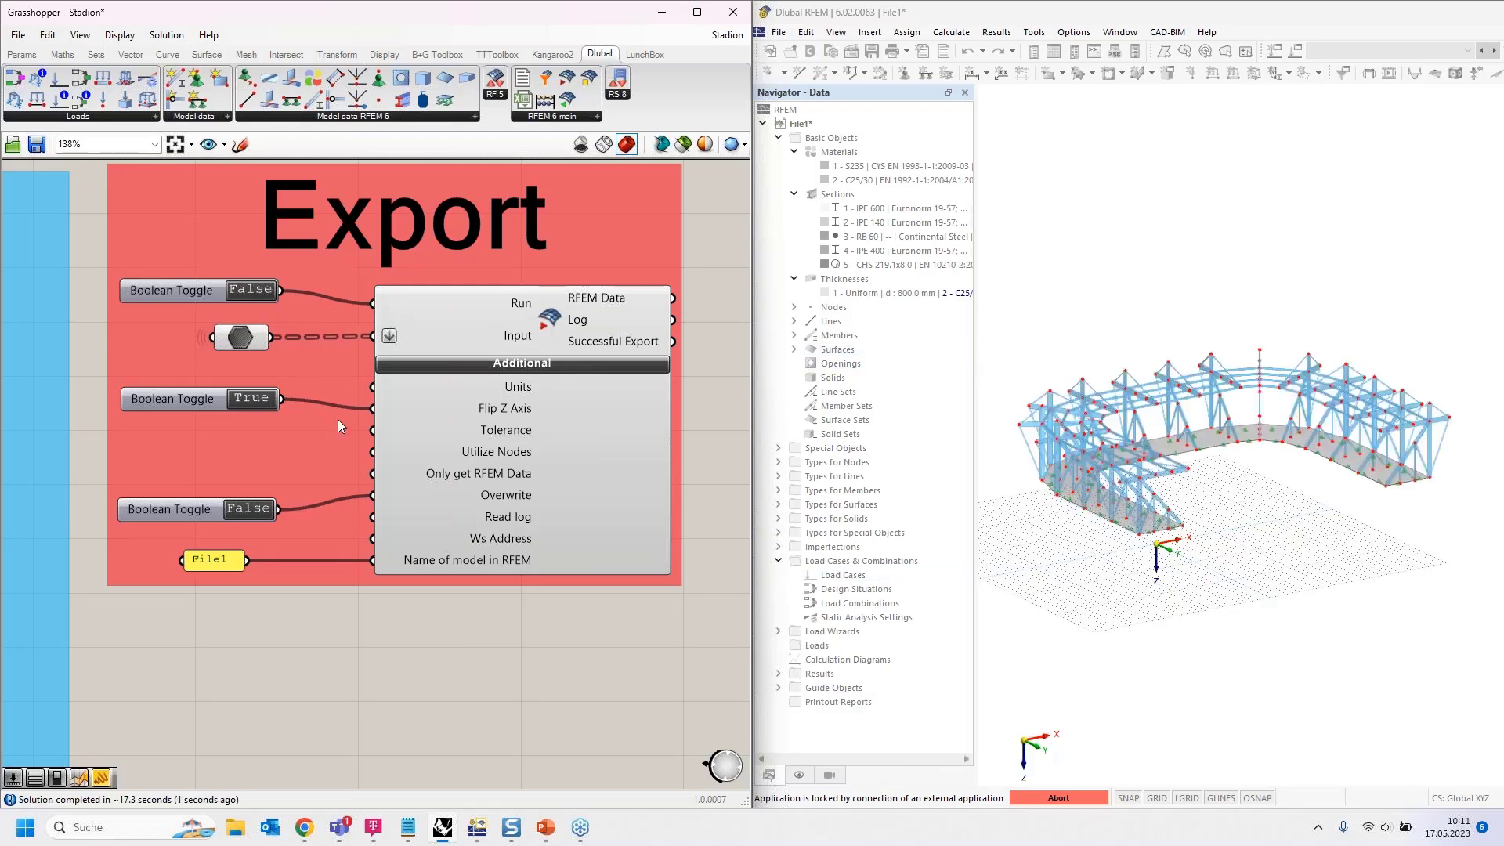
Examine the exported stadium in RFEM from several angles and go through its member list to the end.
left_click(1116, 576)
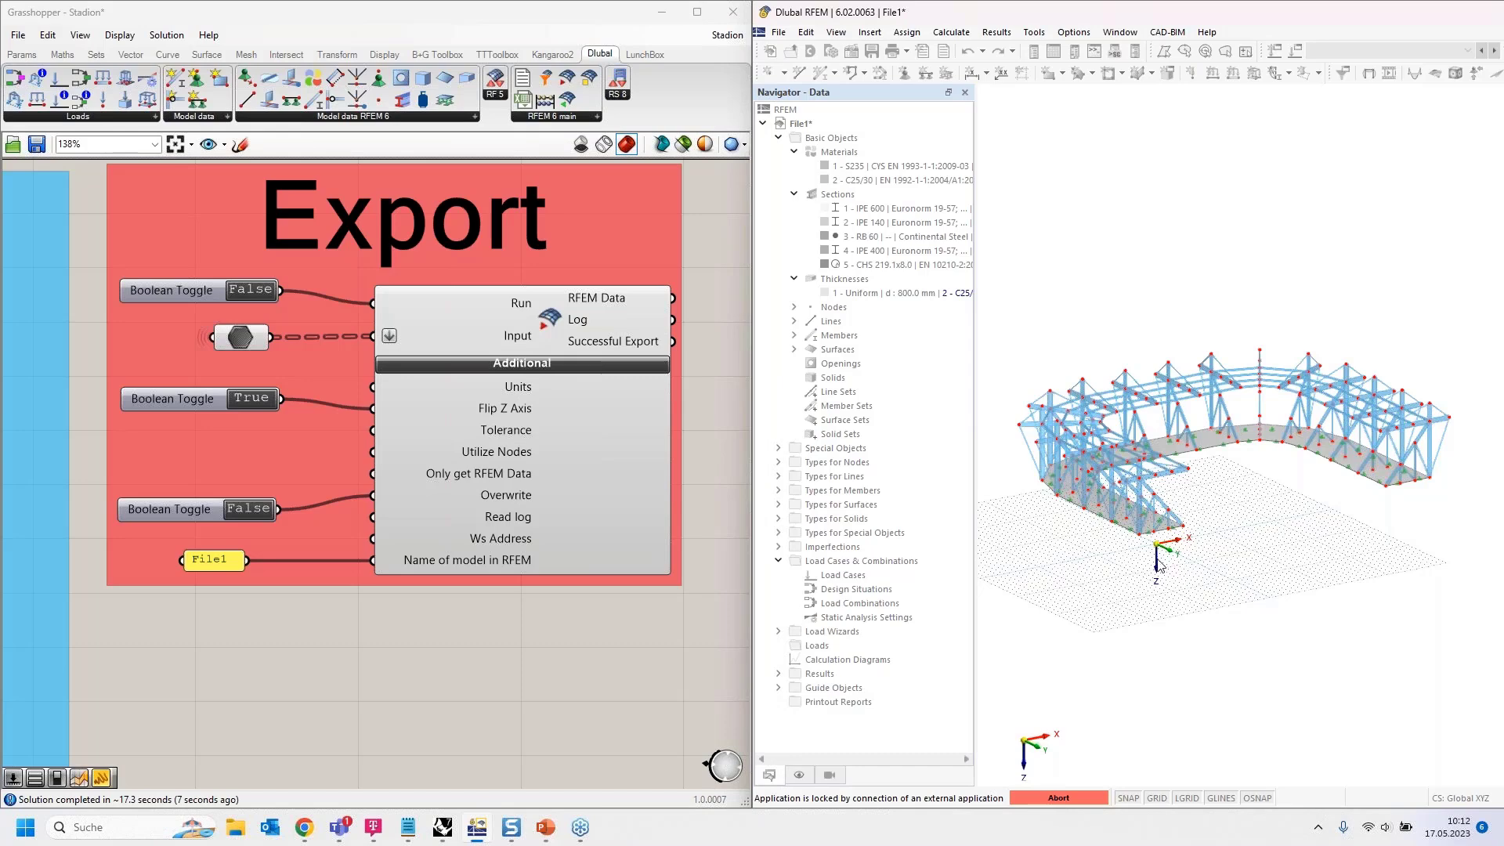
middle_click_drag(1059, 581, 1097, 599, "ctrl")
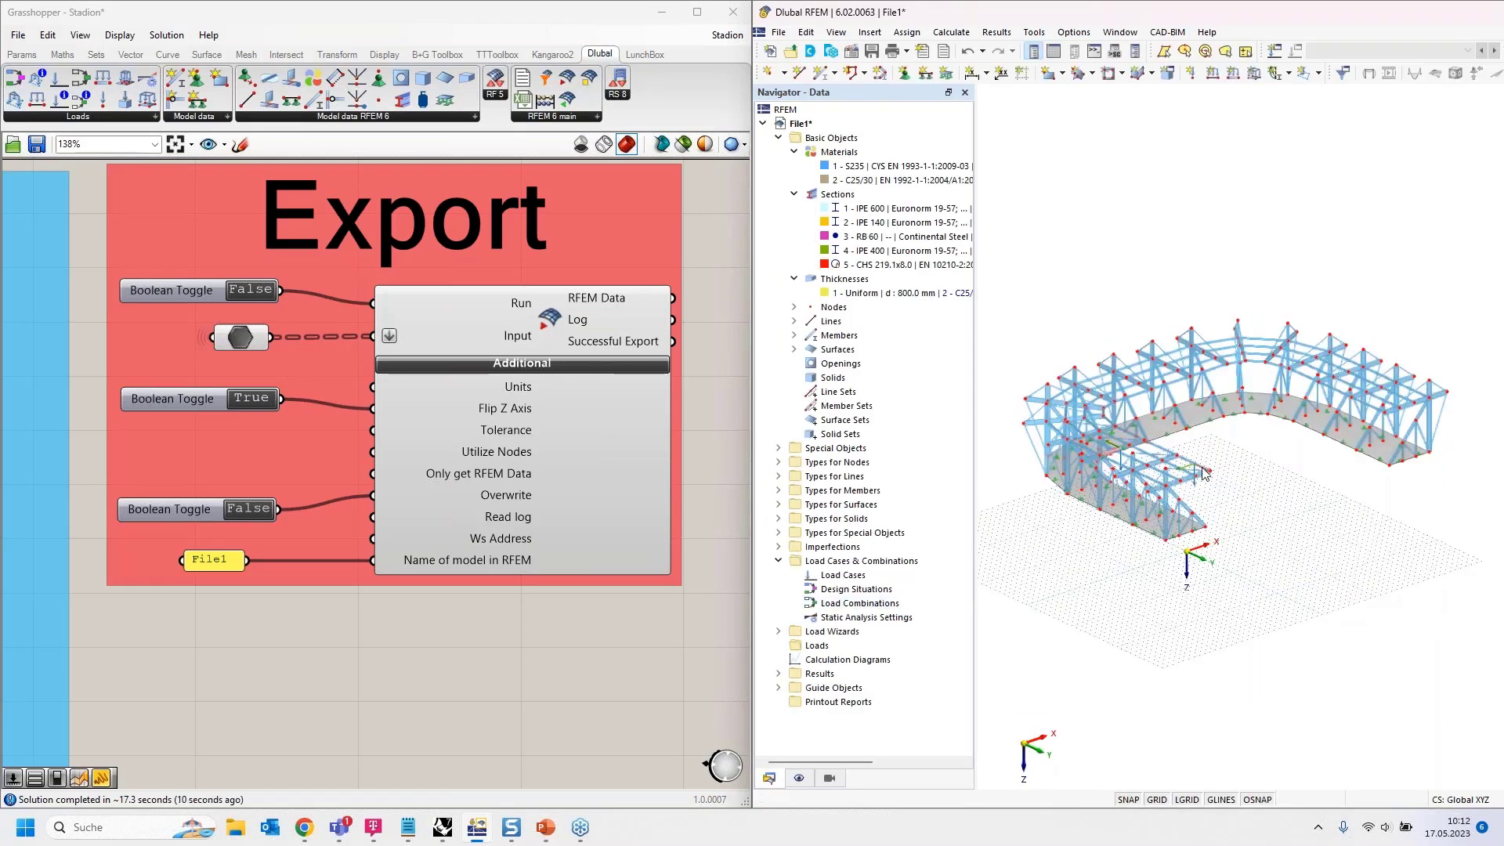
scroll(1203, 473, "up", 2)
middle_click_drag(1256, 514, 1221, 365, "ctrl")
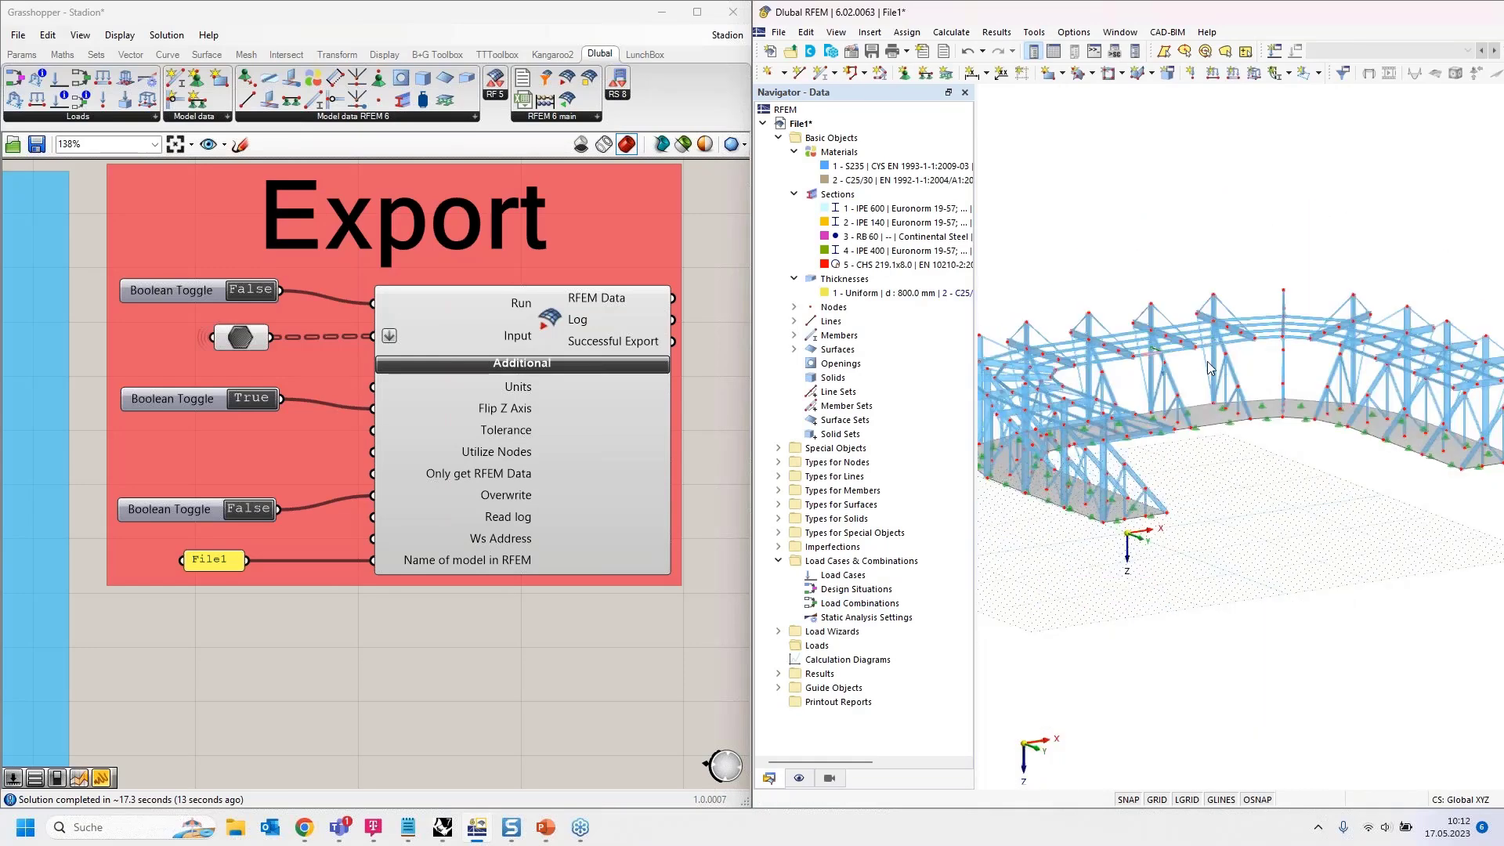
middle_click_drag(1219, 512, 1213, 557, "ctrl")
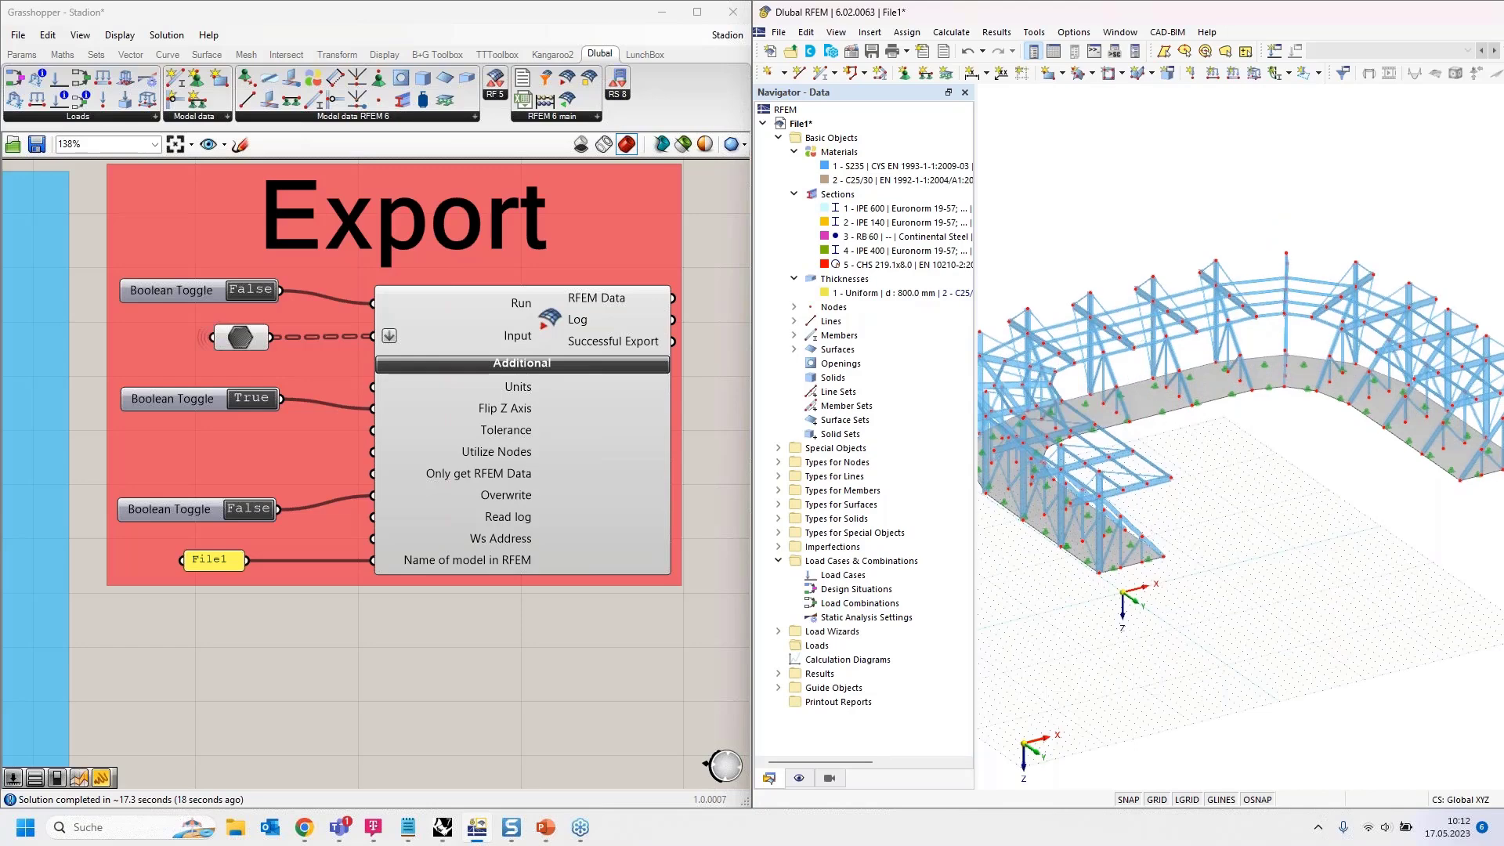
middle_click_drag(1217, 405, 1237, 403, "ctrl")
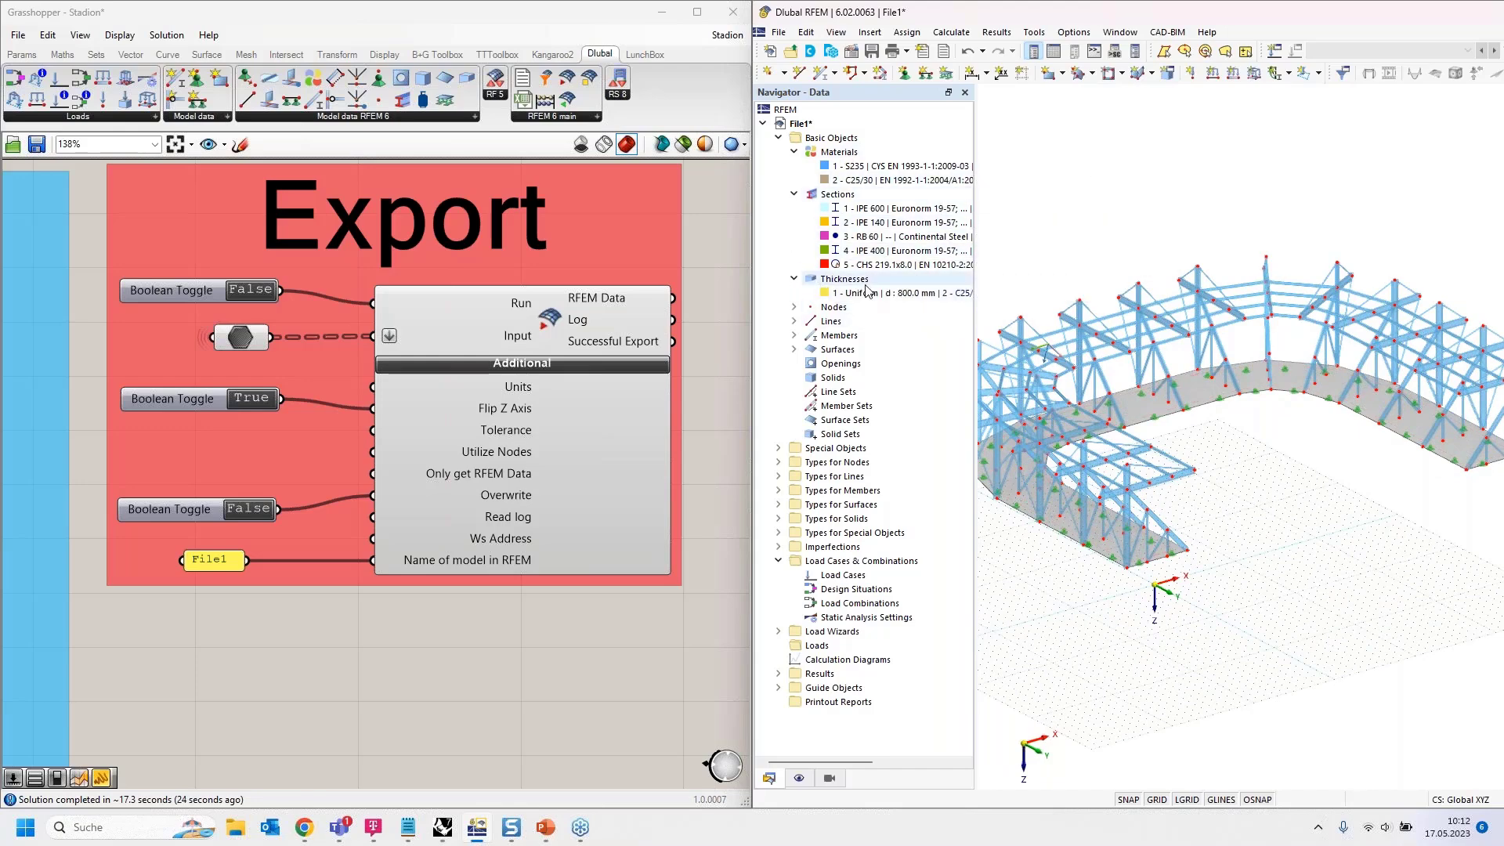
left_click(794, 336)
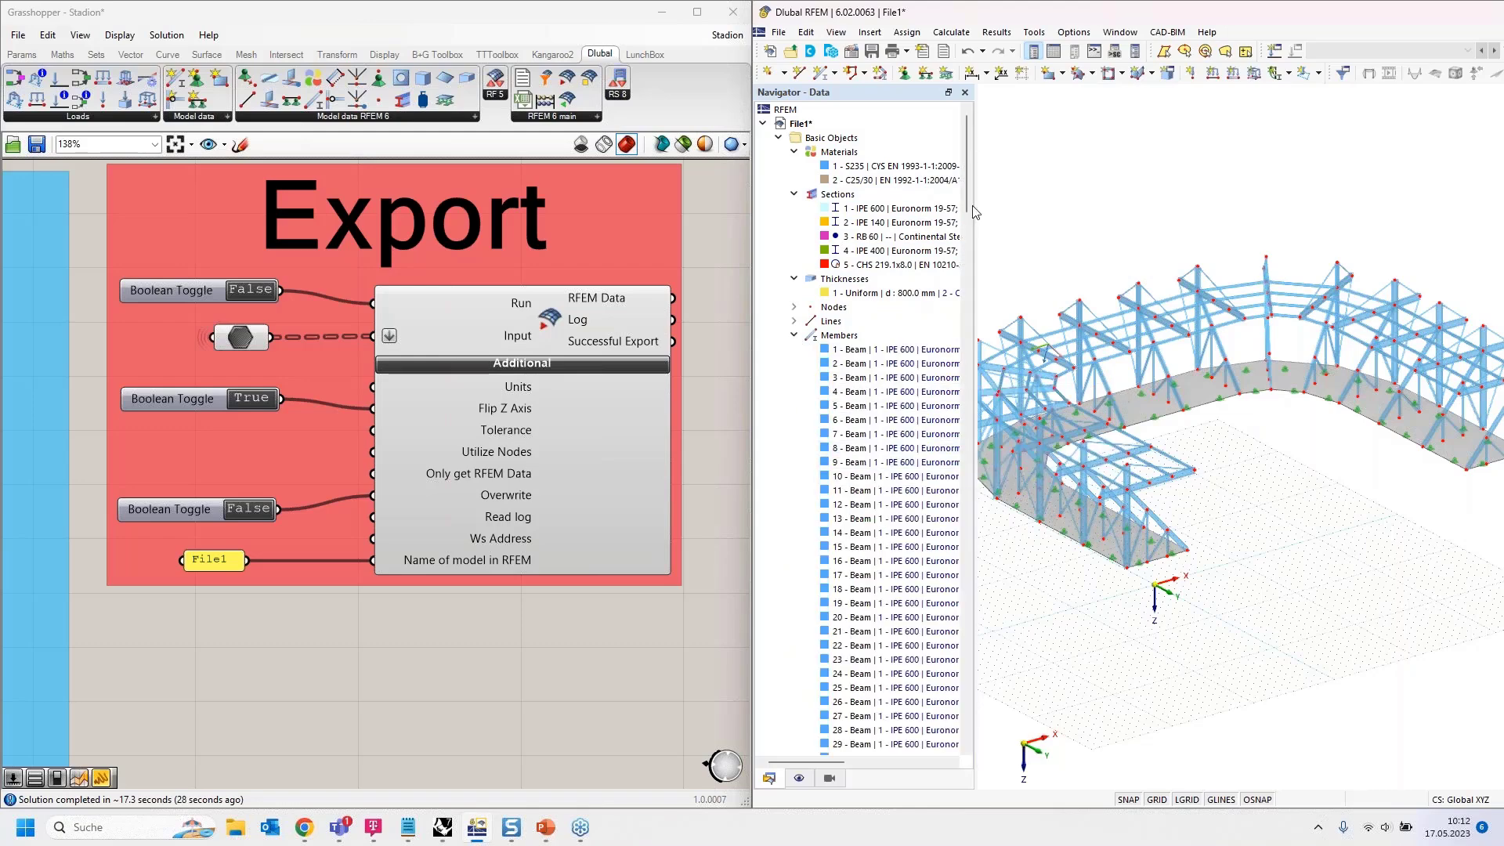
left_click_drag(965, 177, 970, 752)
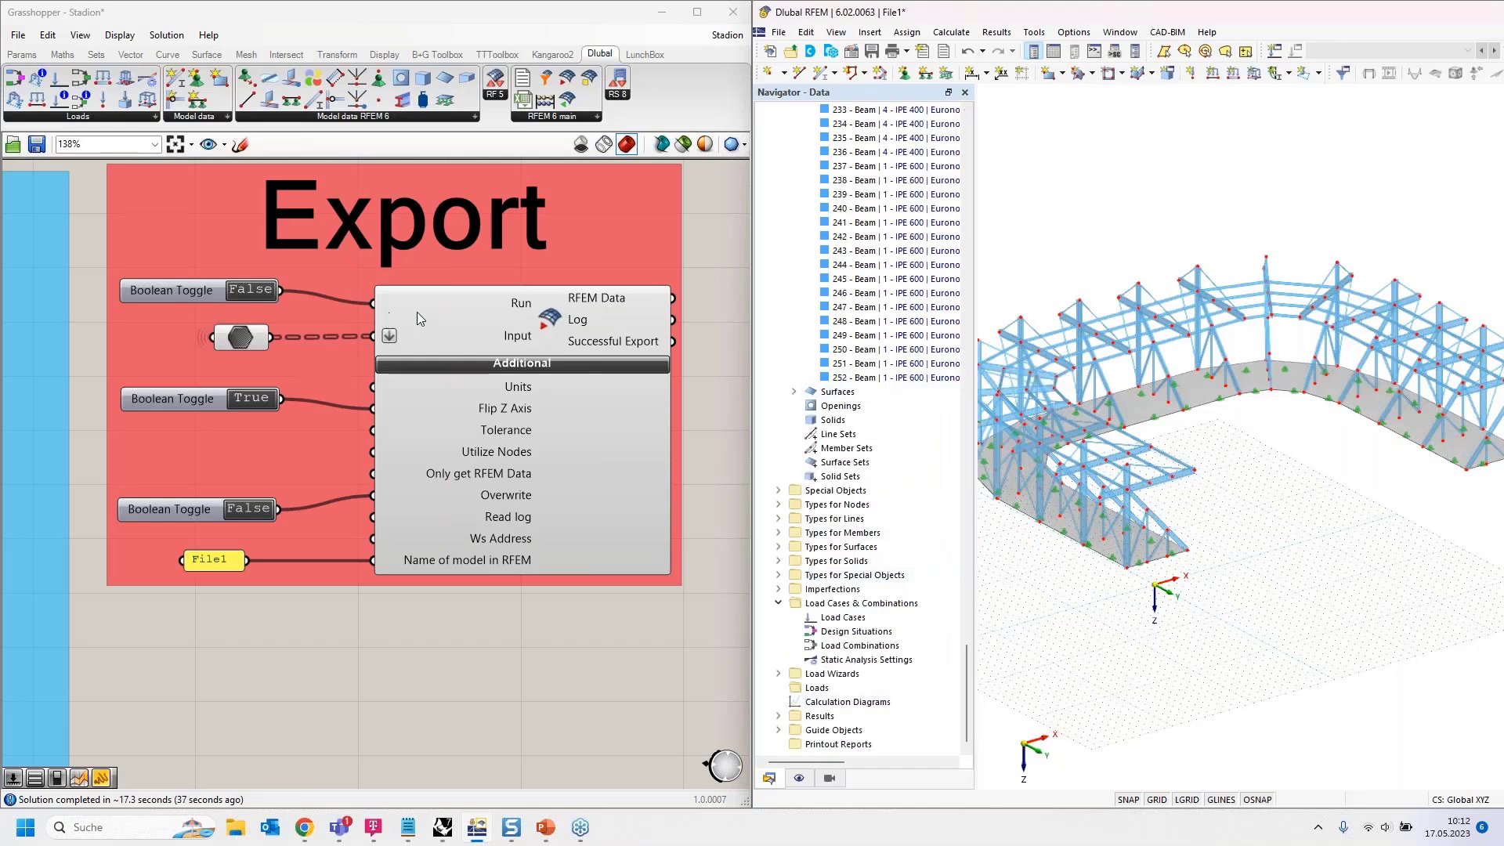
Export the same model to File1 a second time with Overwrite at False, using the Run toggle.
scroll(386, 316, "down", 1)
scroll(439, 326, "down", 1)
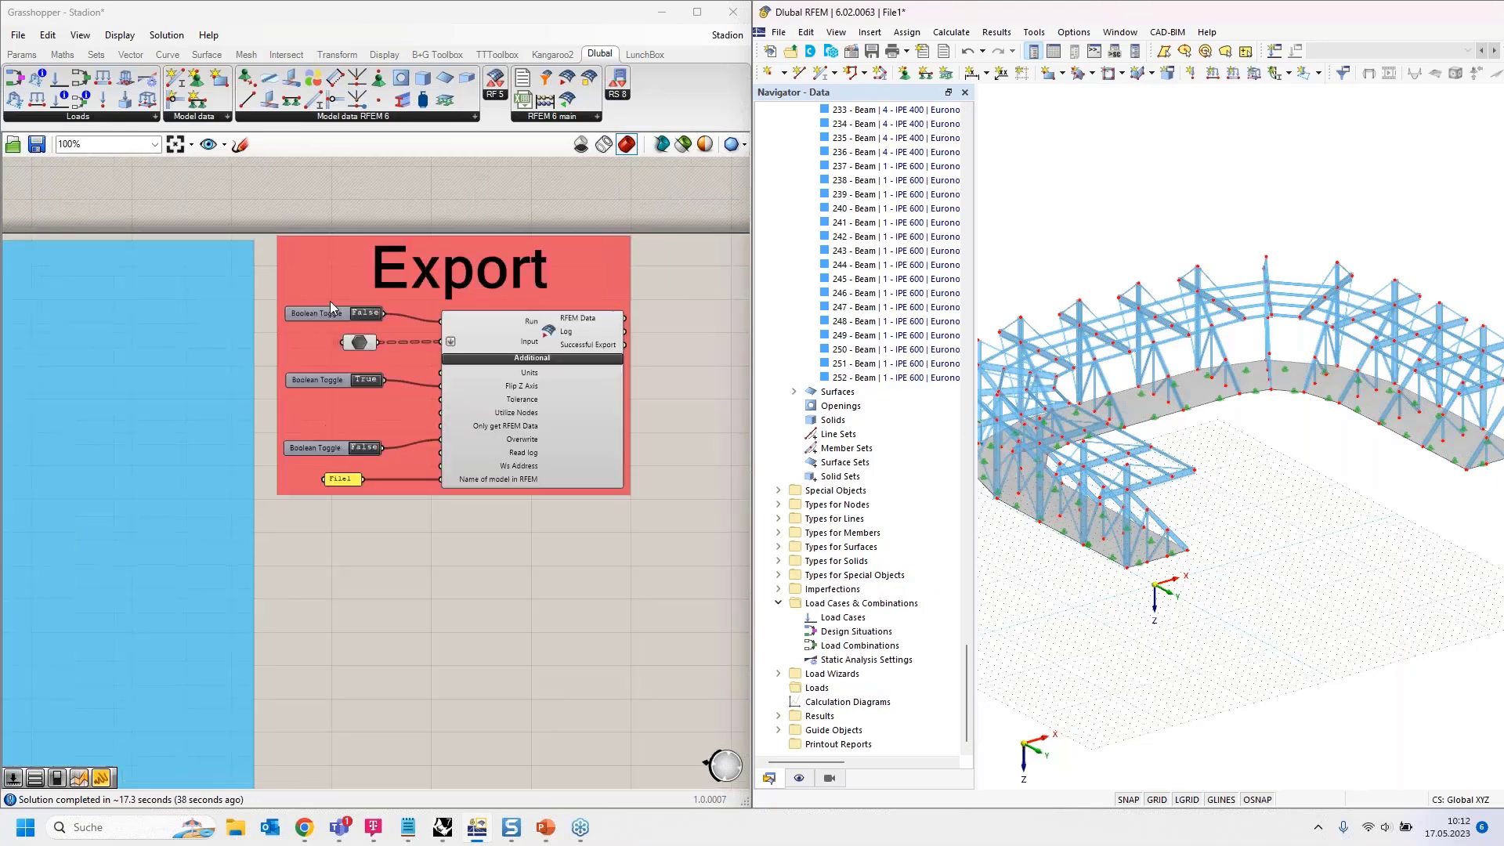
scroll(331, 307, "up", 2)
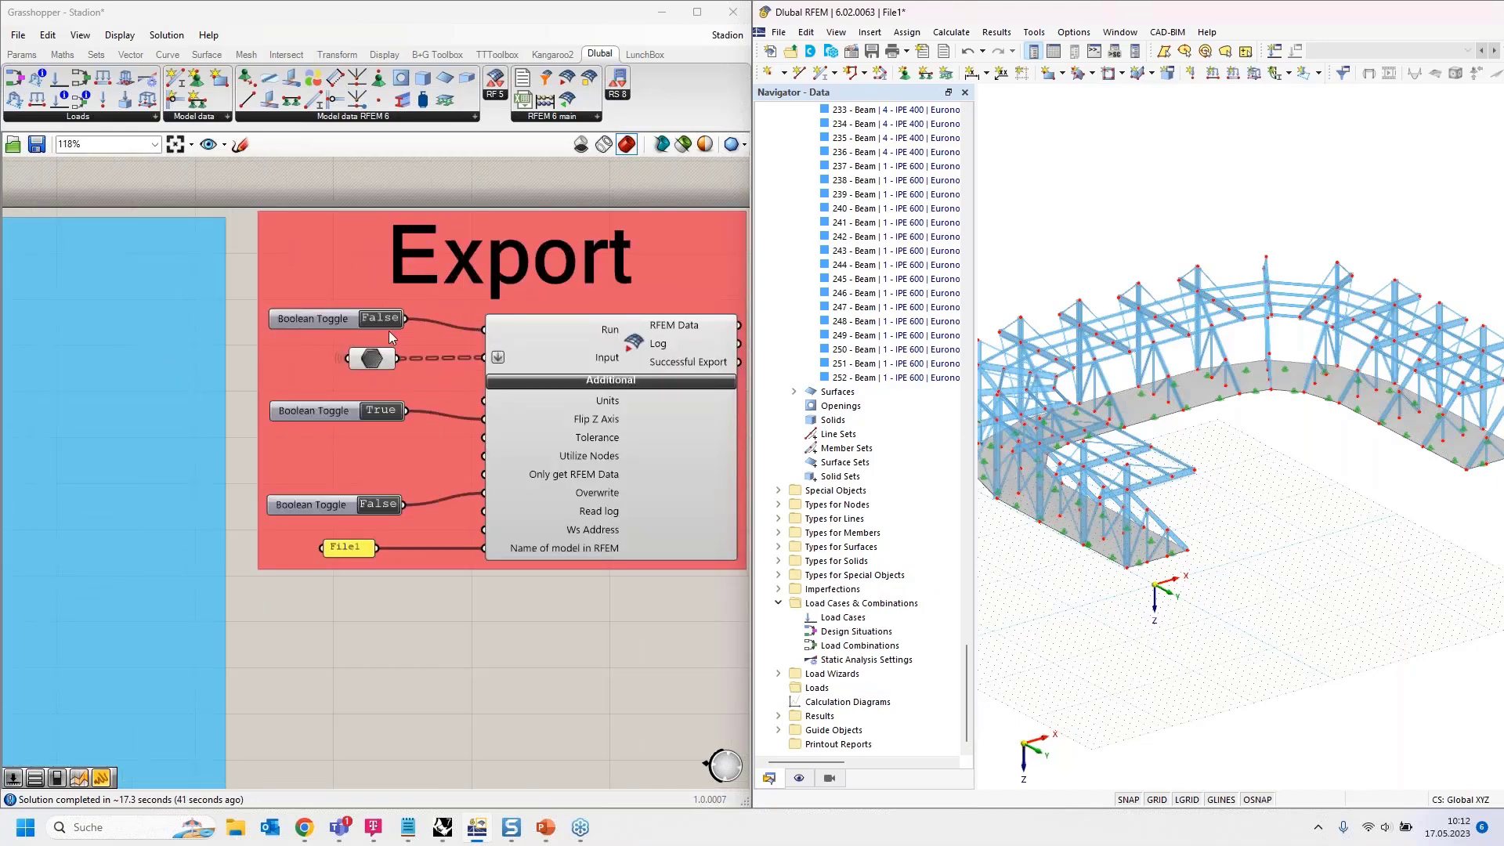
scroll(391, 324, "up", 1)
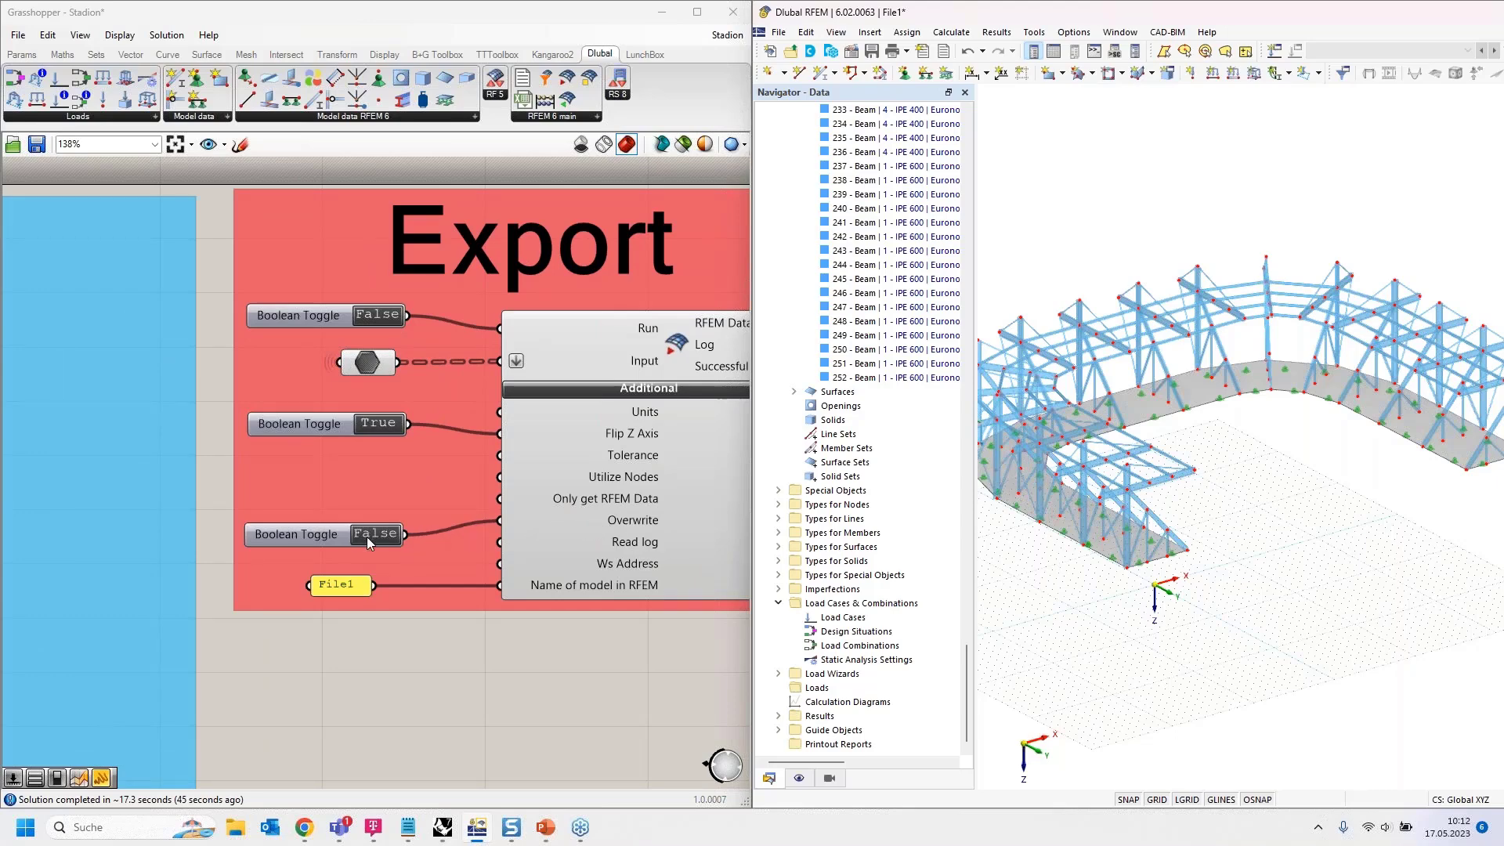
left_click(391, 313)
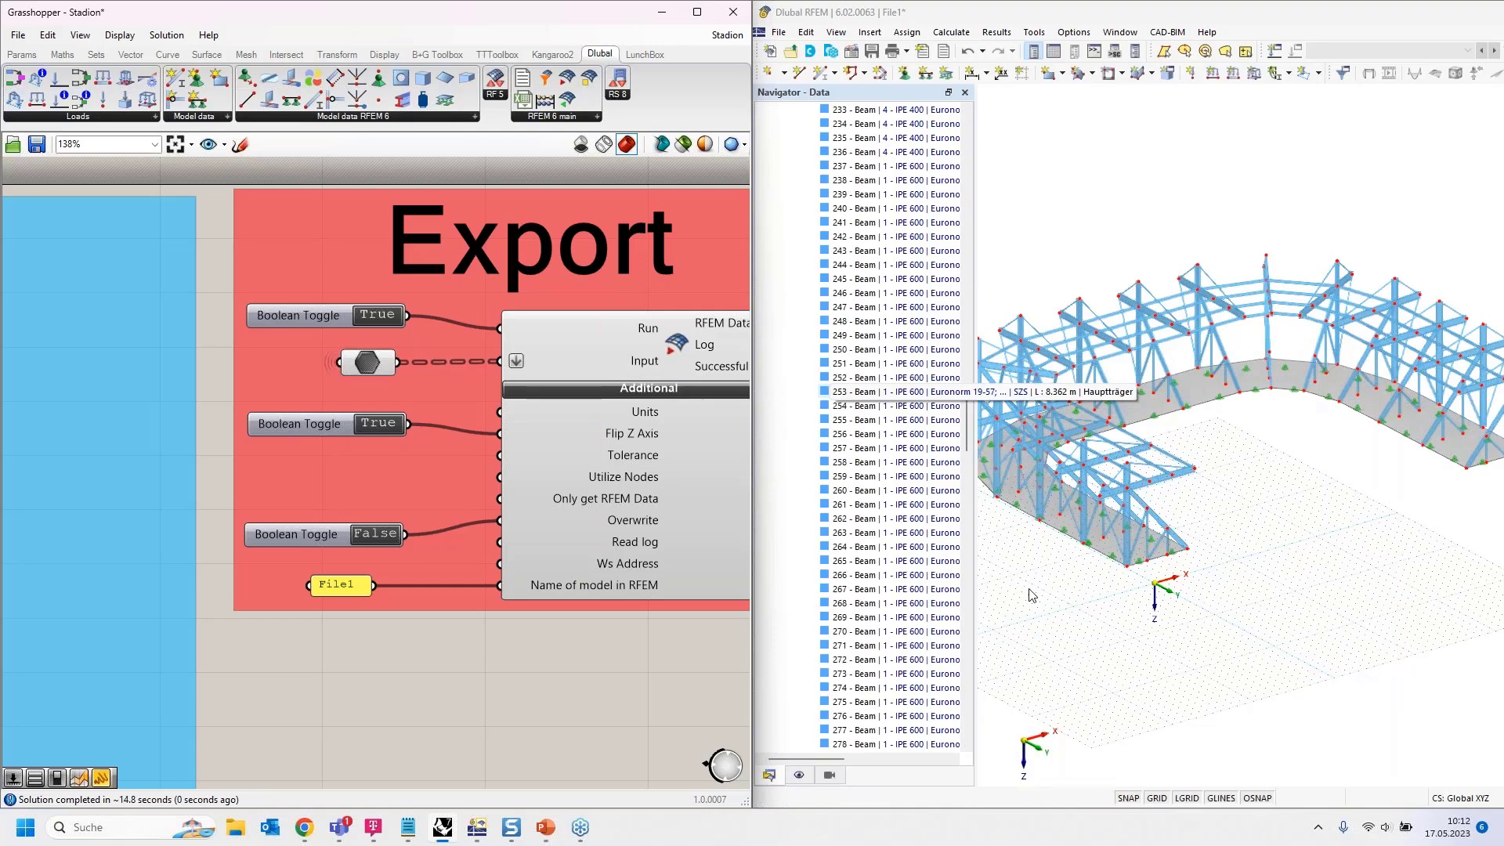
Check the RFEM member list for the members after number 252.
scroll(891, 404, "down", 20)
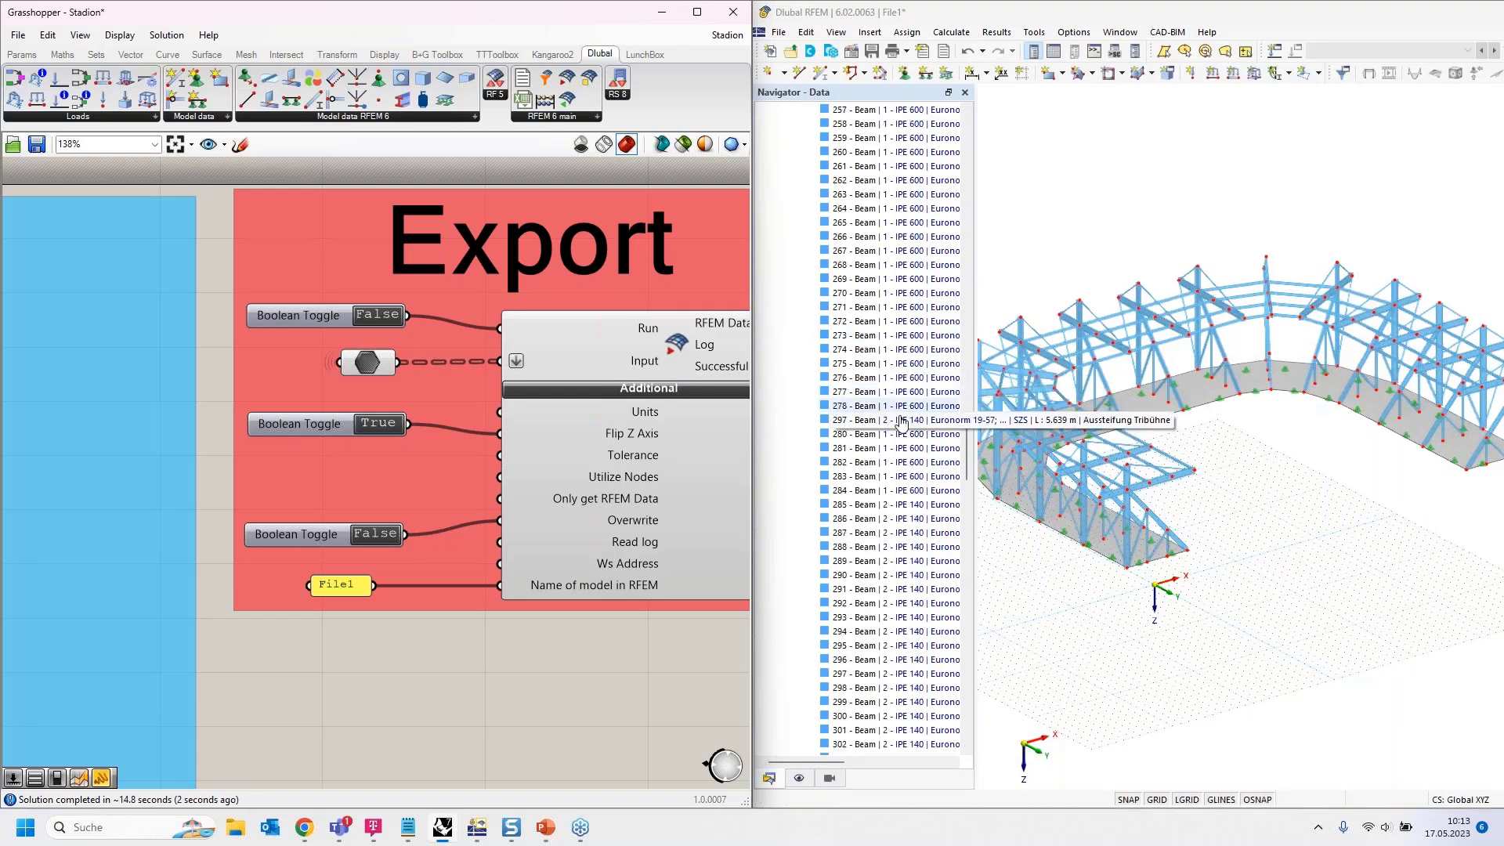
scroll(887, 464, "down", 20)
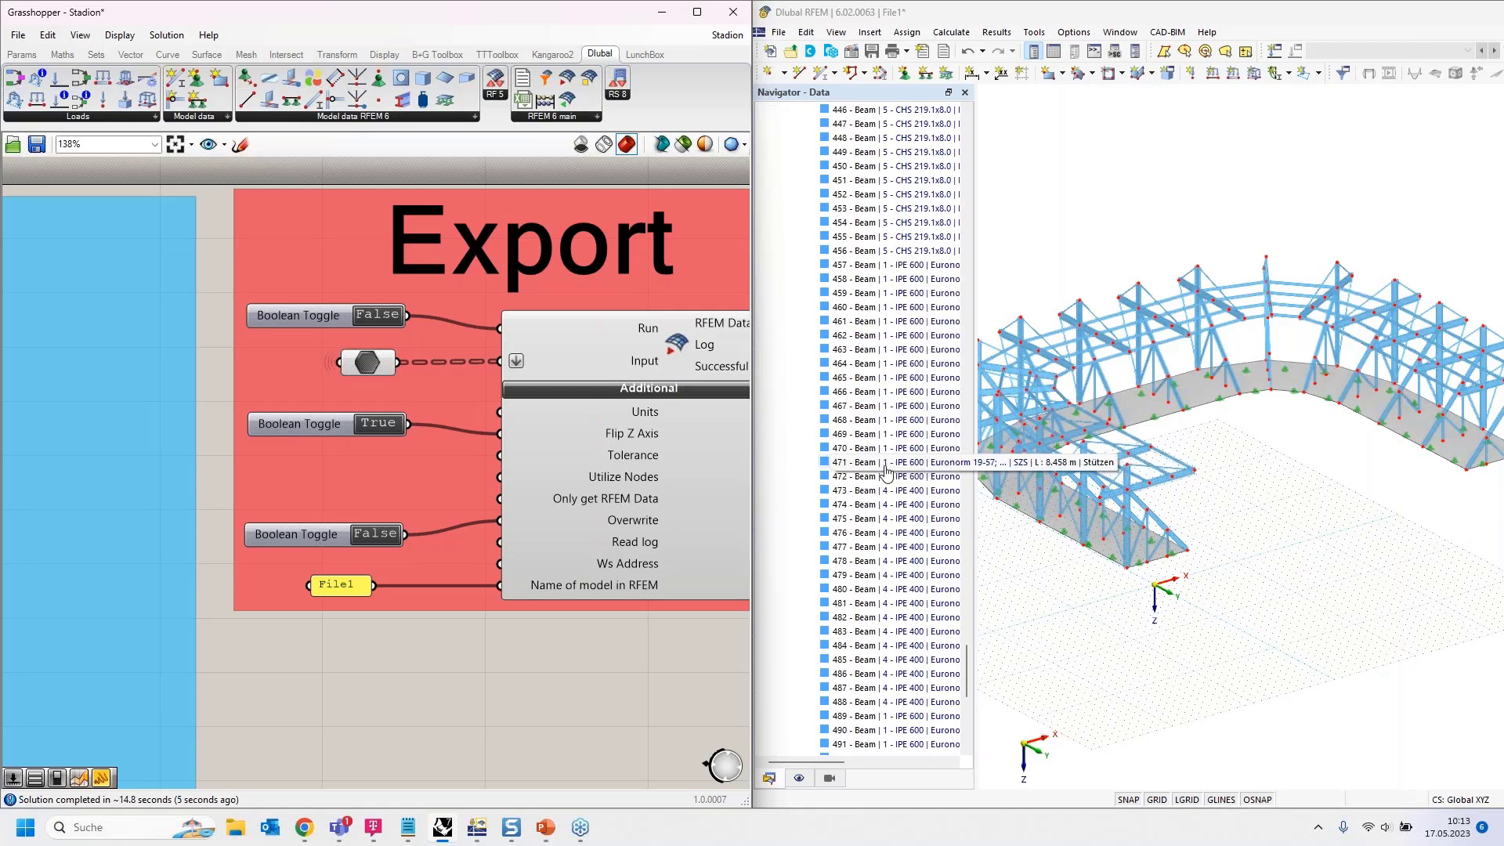
scroll(886, 470, "down", 10)
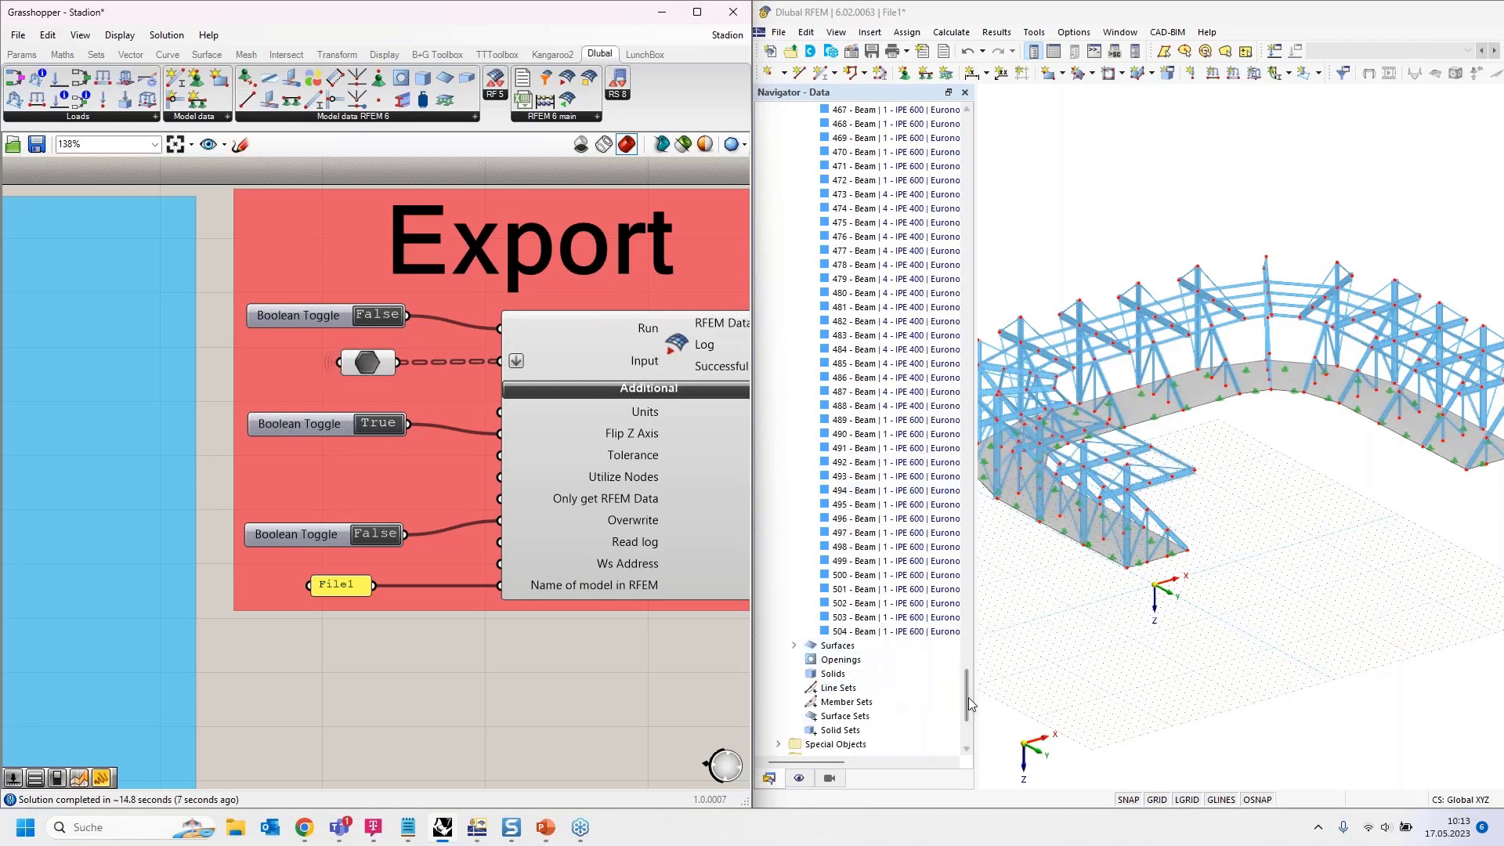
left_click(968, 697)
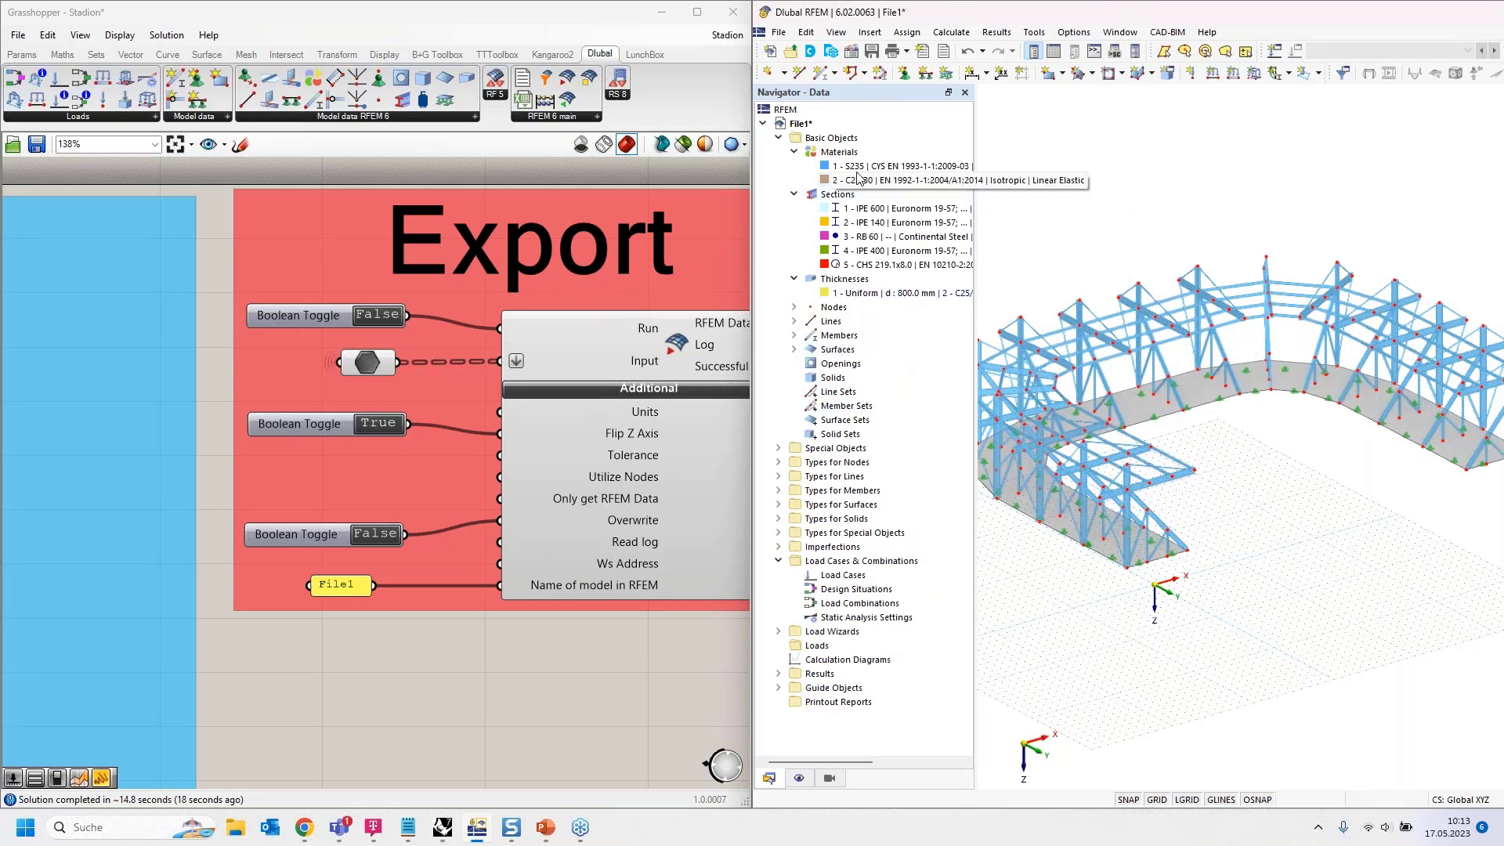
scroll(1120, 205, "down", 4)
left_click_drag(1008, 175, 1402, 449)
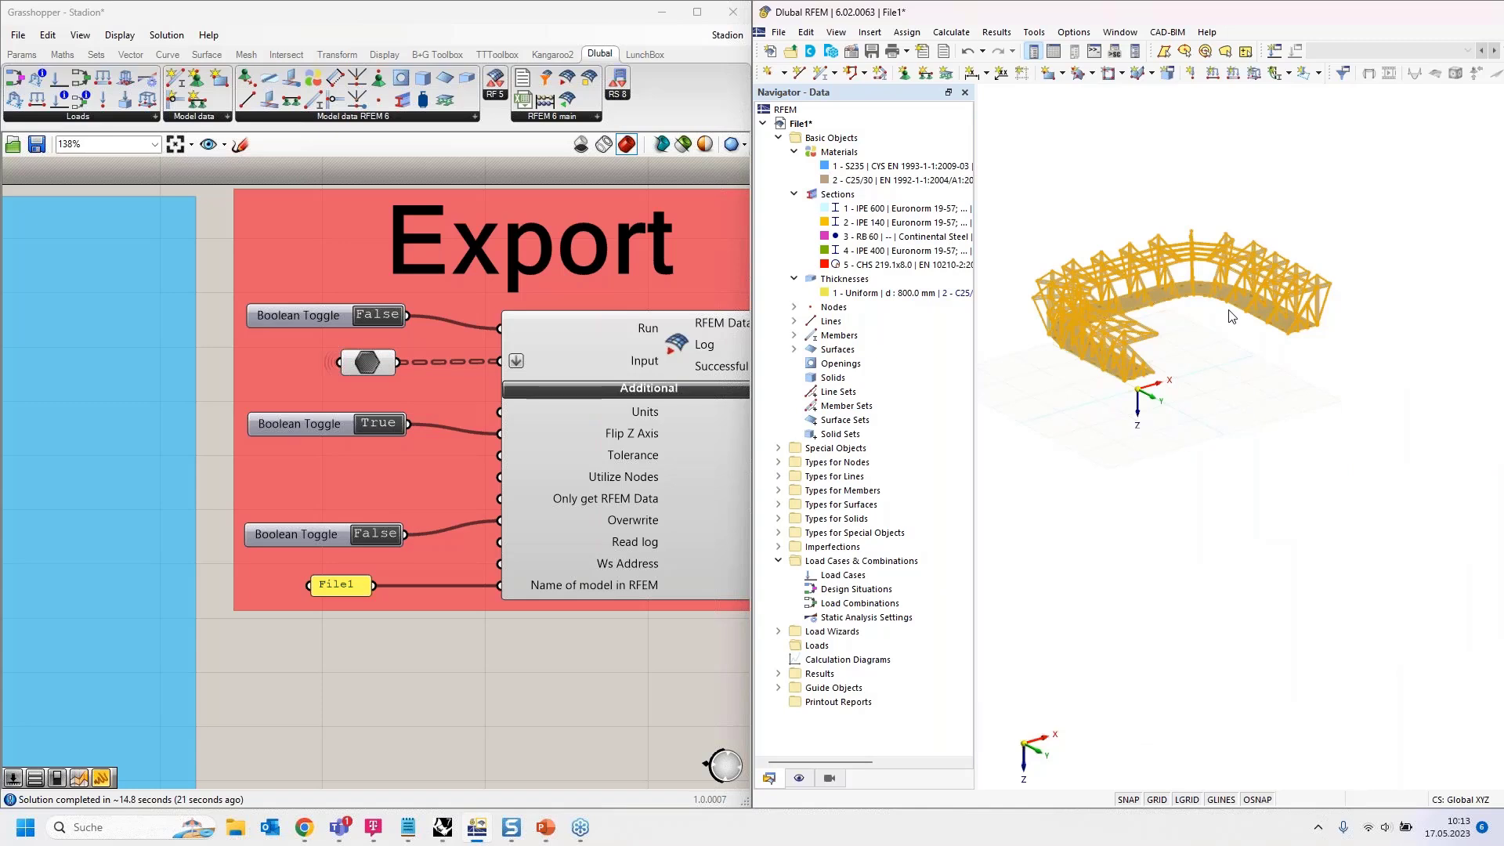
left_click(1099, 194)
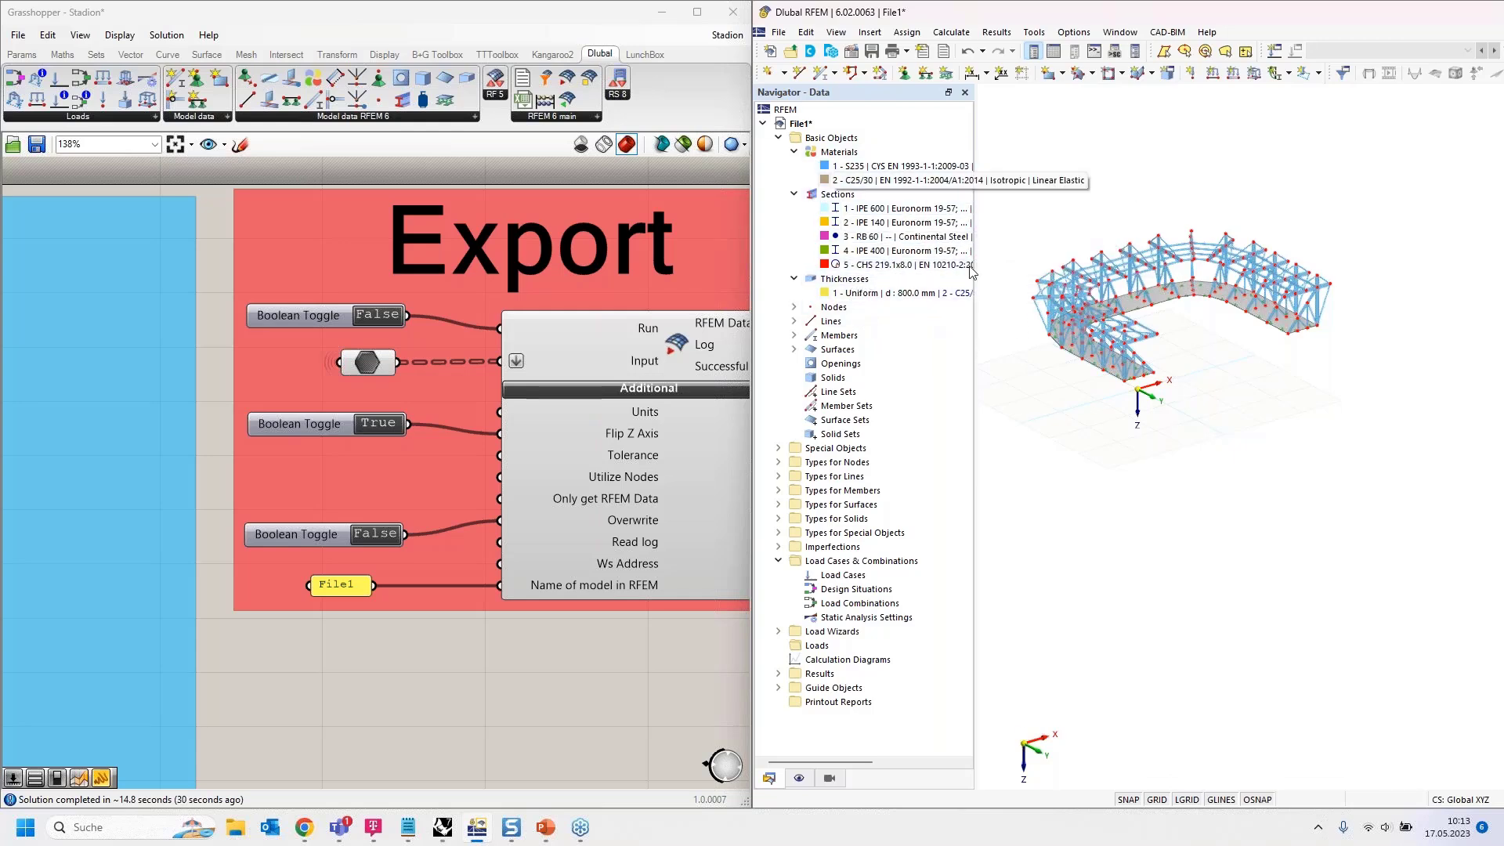
left_click(779, 32)
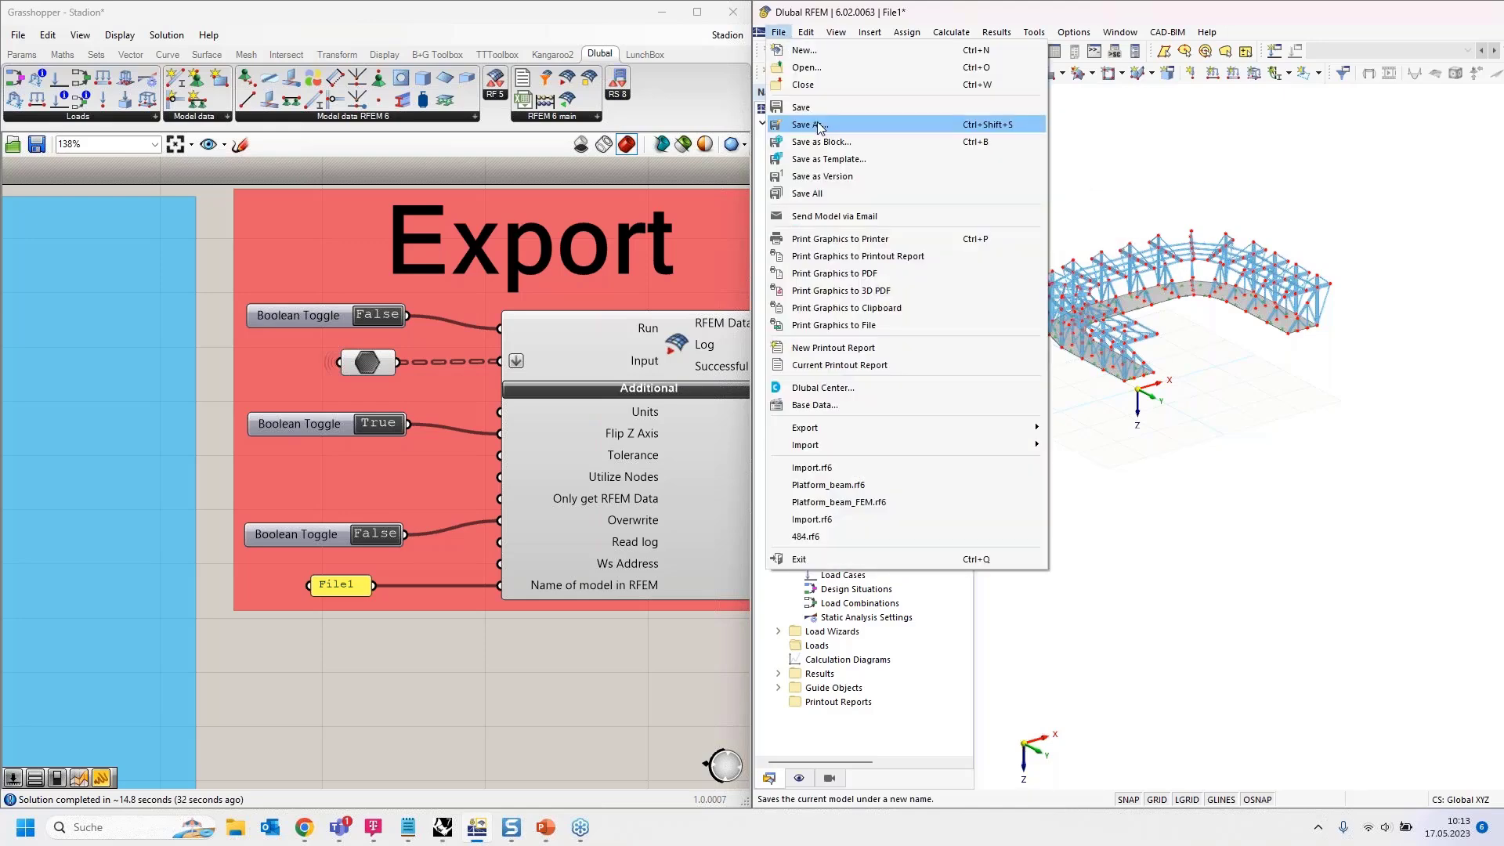
left_click(1251, 170)
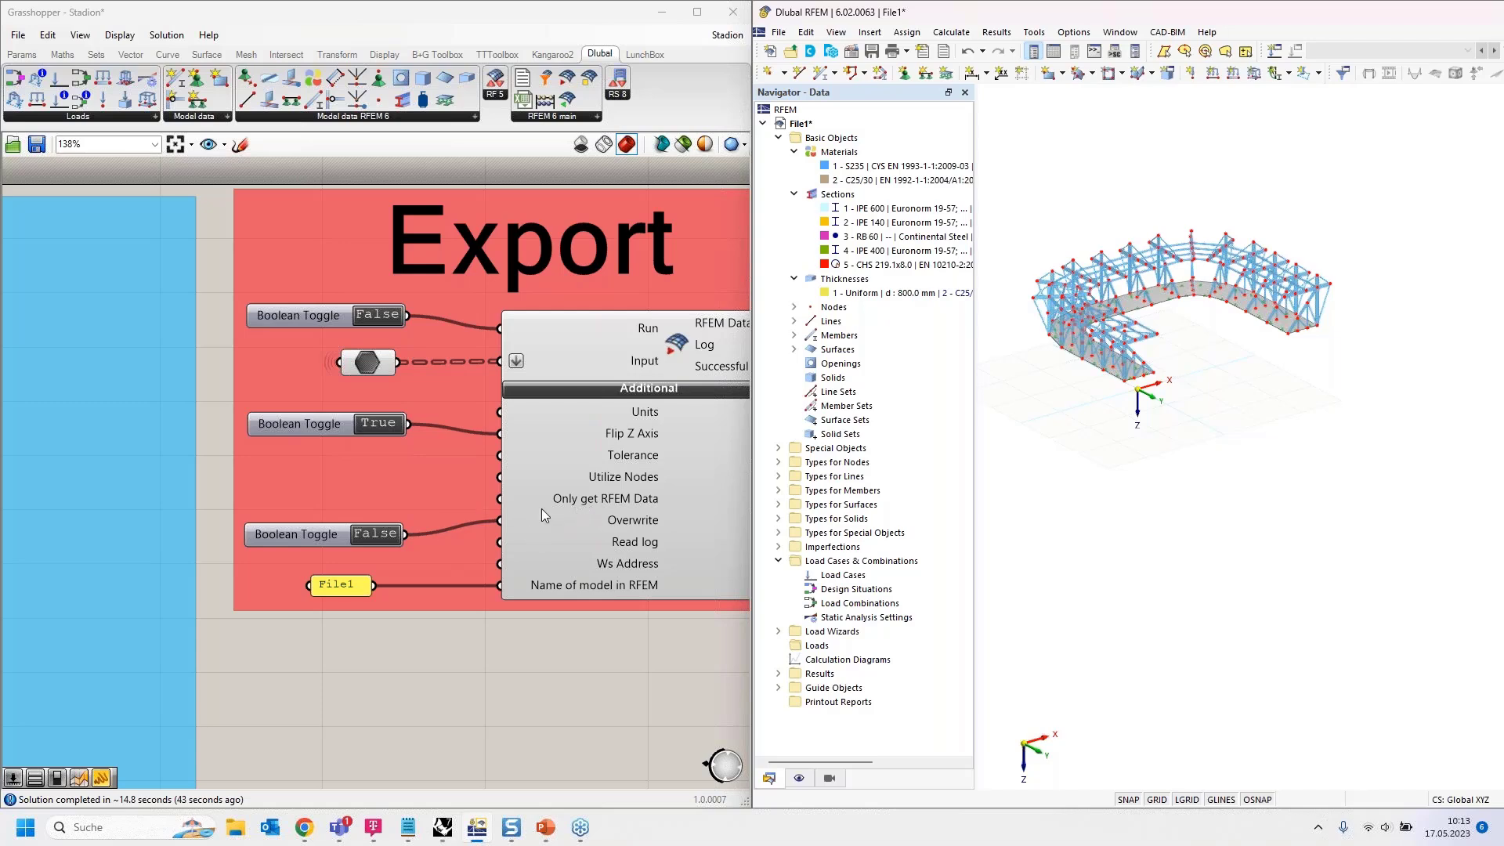
Close the modified Stadion definition in Grasshopper without saving its changes and return to its saved version.
mouse_move(542, 514)
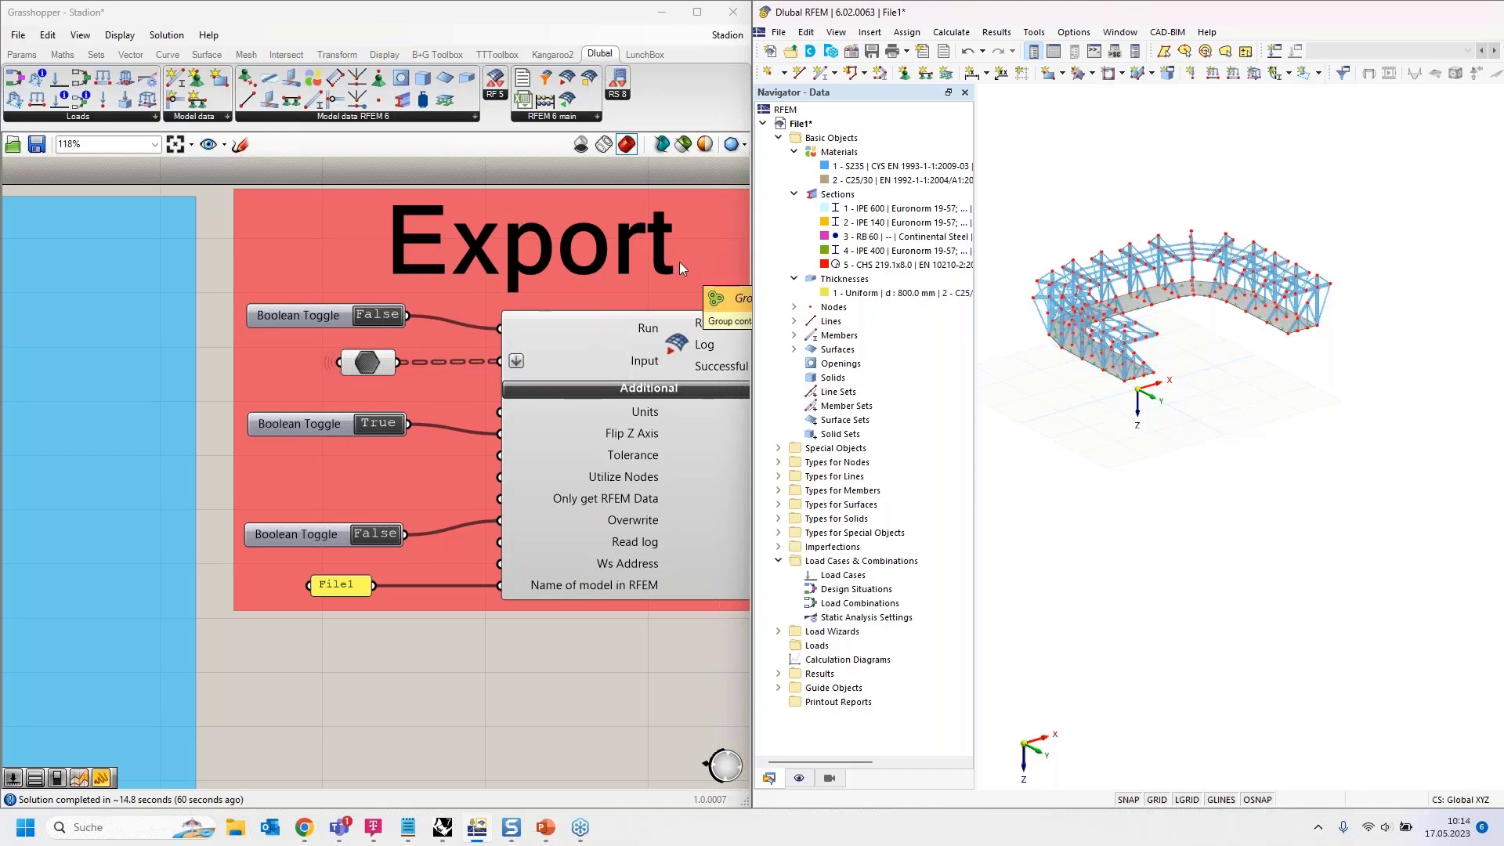
scroll(679, 262, "down", 3)
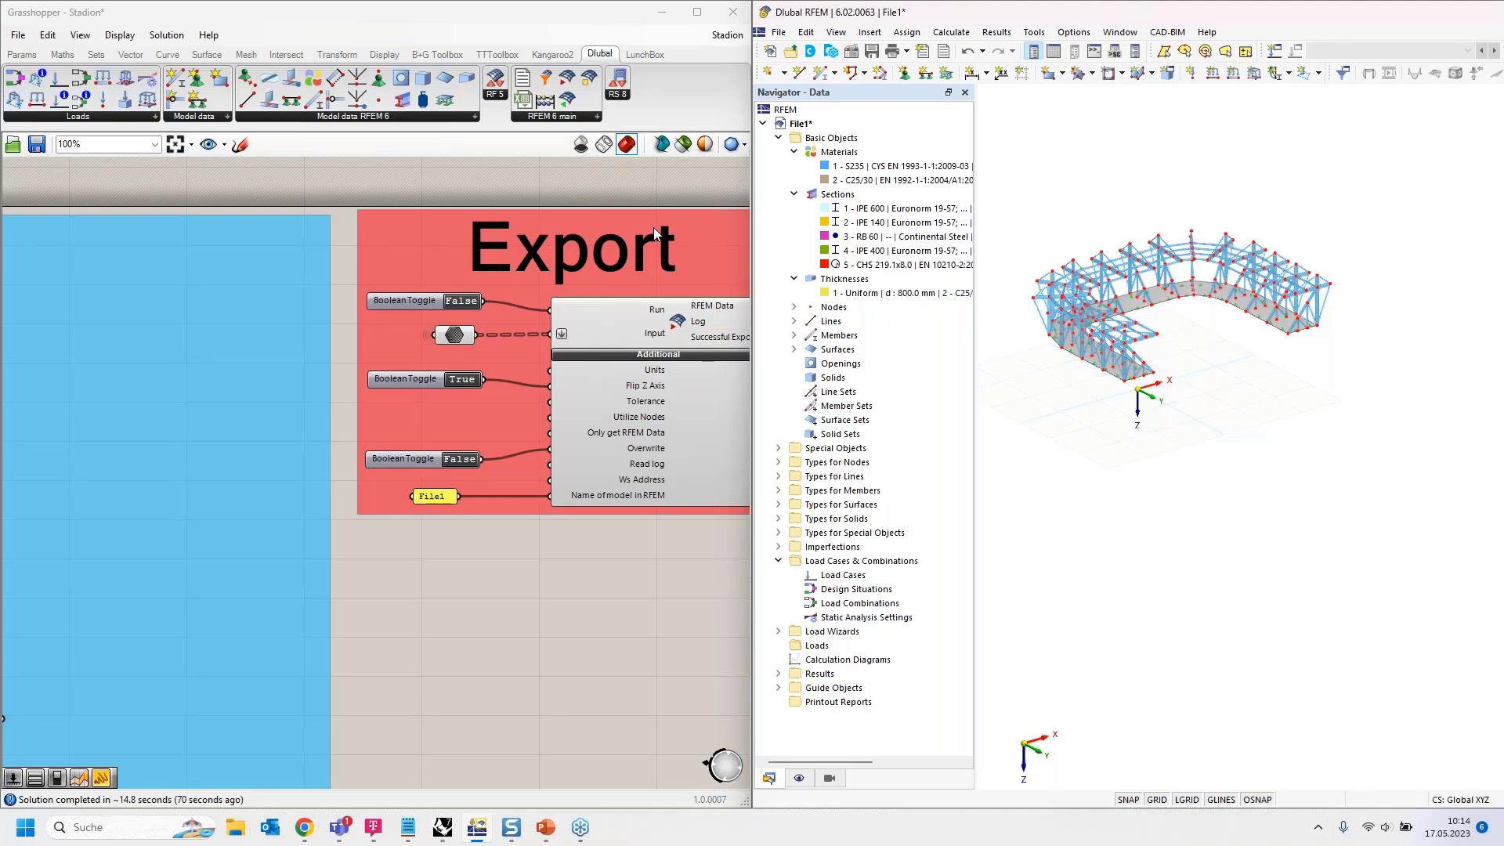
left_click(730, 39)
left_click(793, 84)
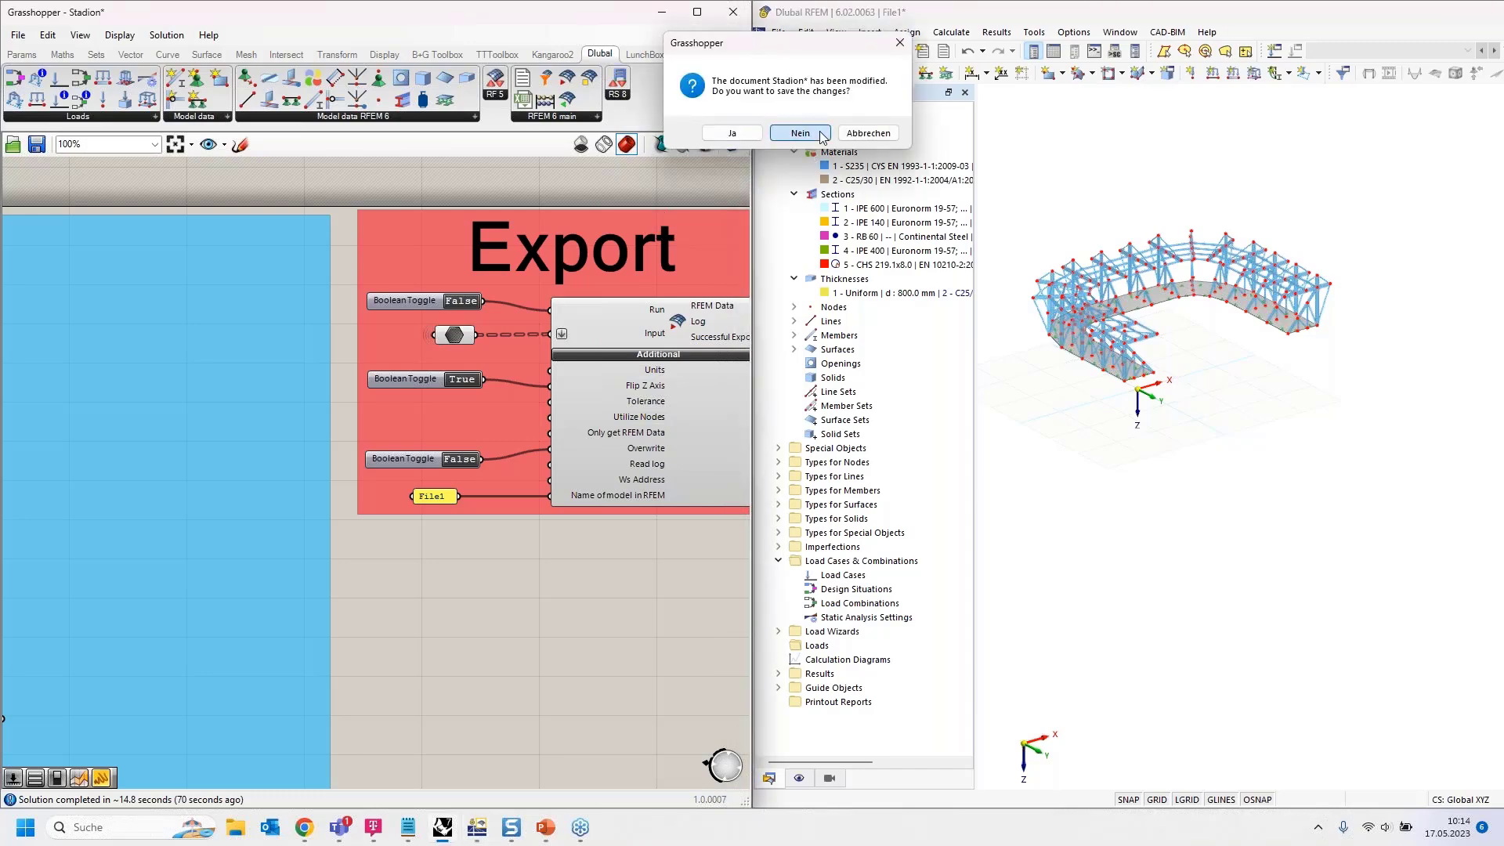
left_click(820, 133)
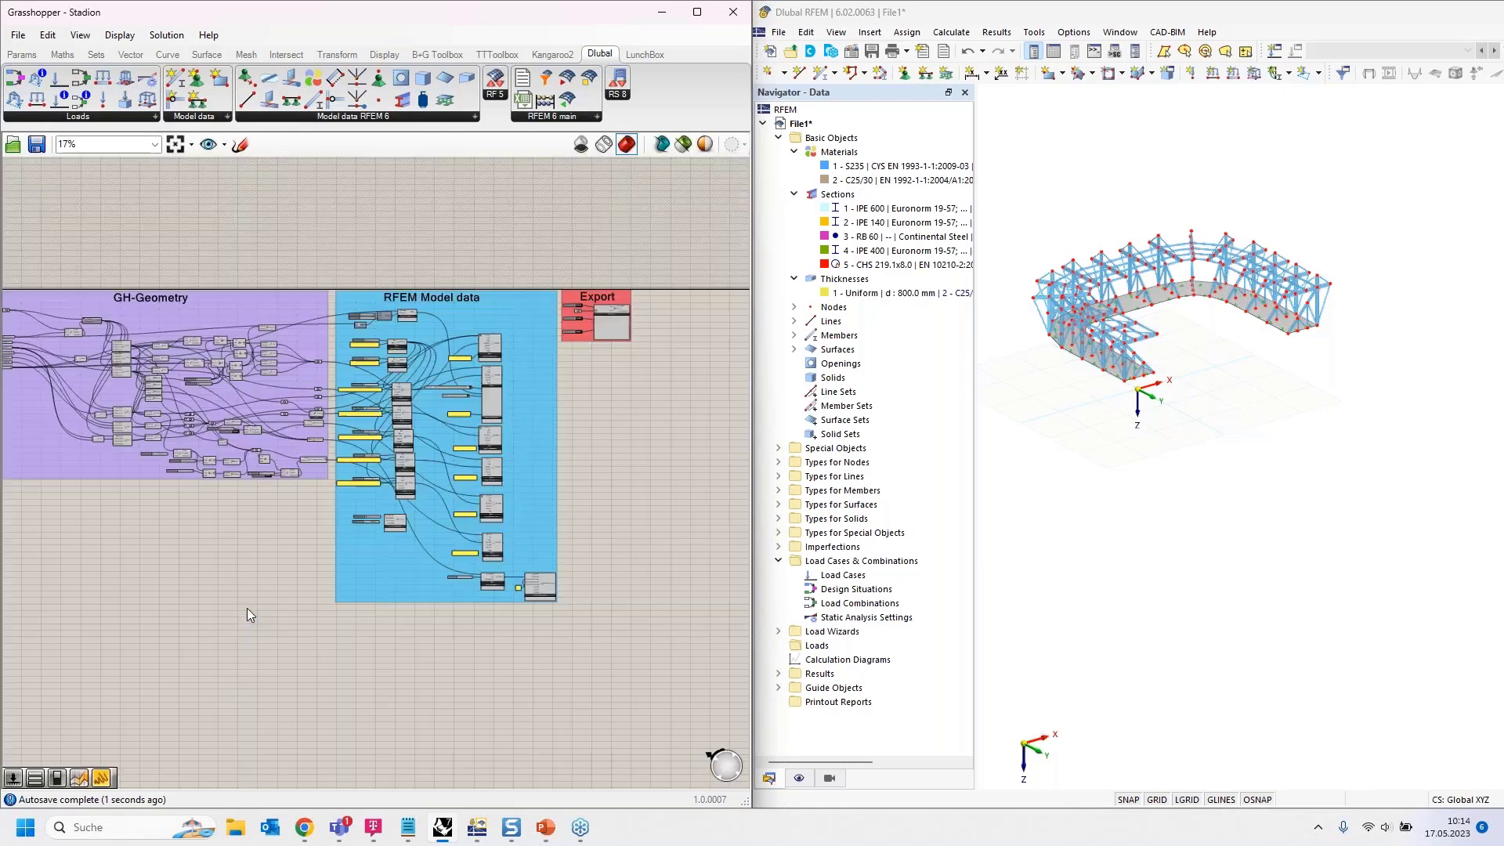
Delete everything in the RFEM Model data group except the node component, the S235 material component and their inputs.
scroll(402, 402, "up", 3)
scroll(383, 287, "up", 4)
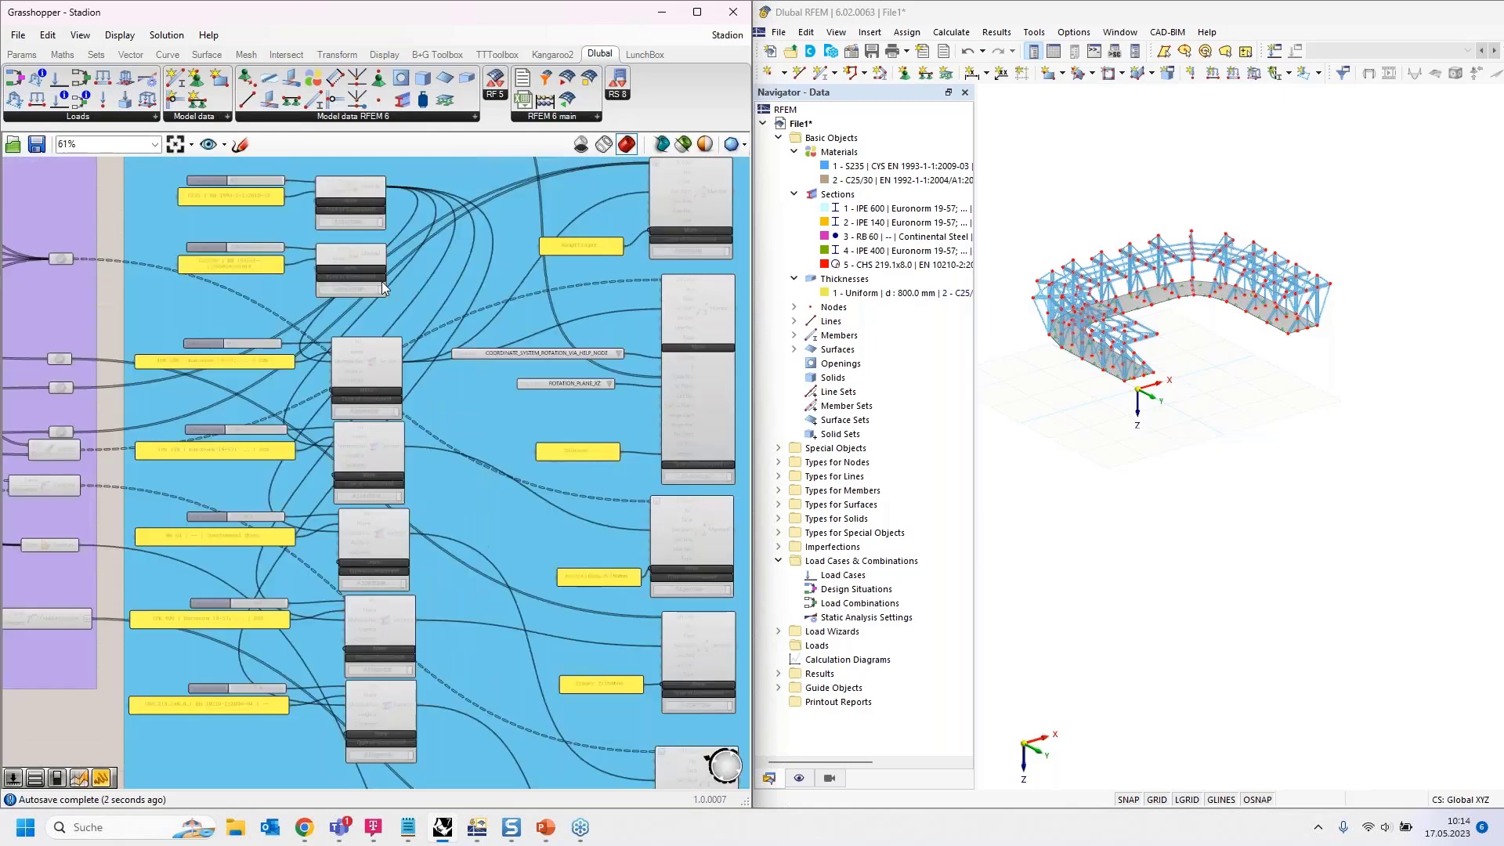
scroll(382, 281, "down", 4)
left_click_drag(381, 614, 528, 238)
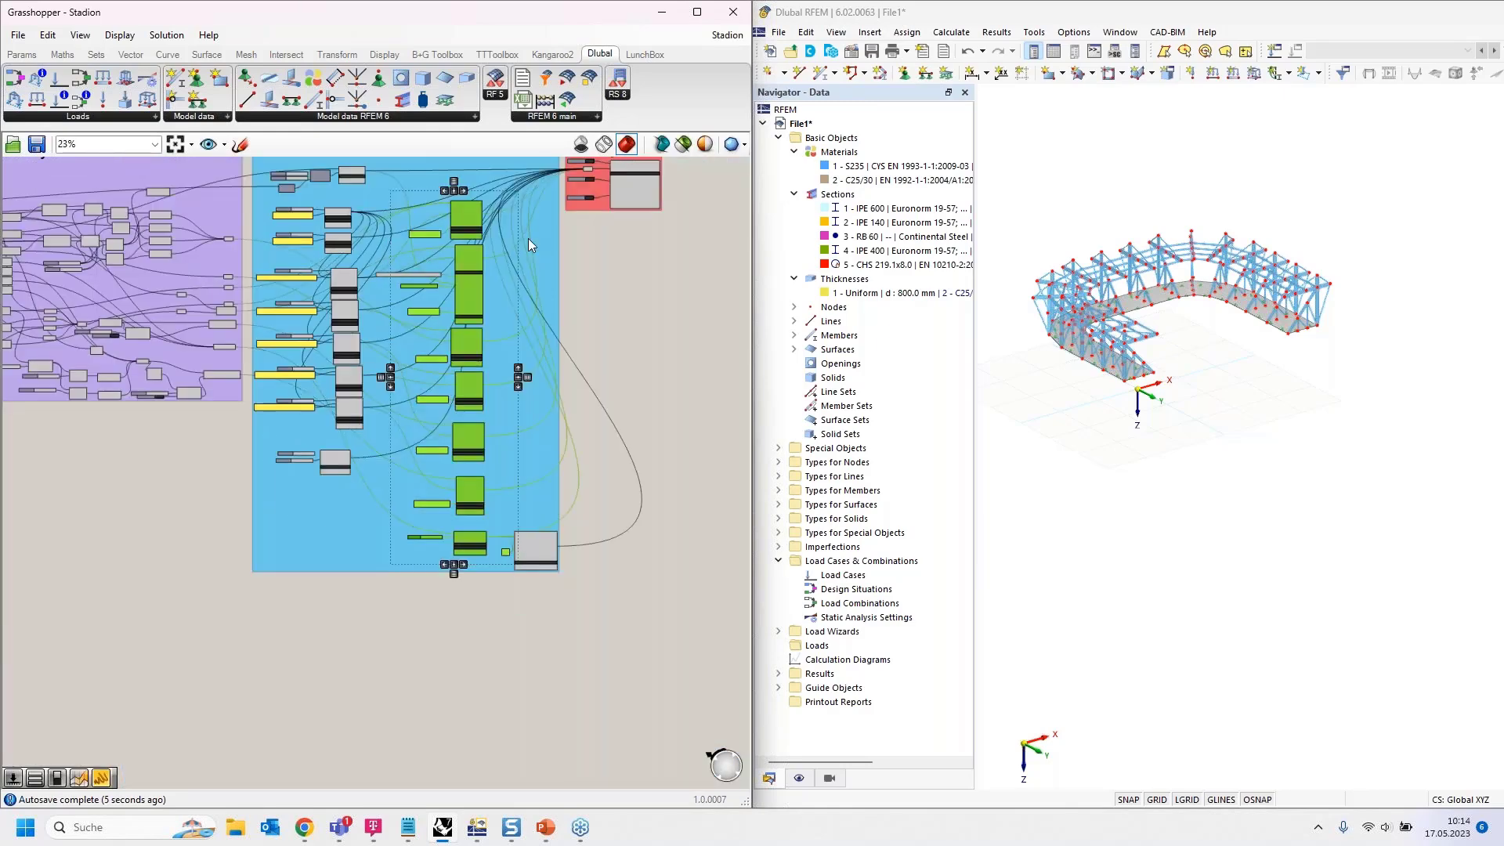
key("Delete")
left_click(528, 550)
key("Delete")
left_click_drag(280, 531, 460, 229)
key("Delete")
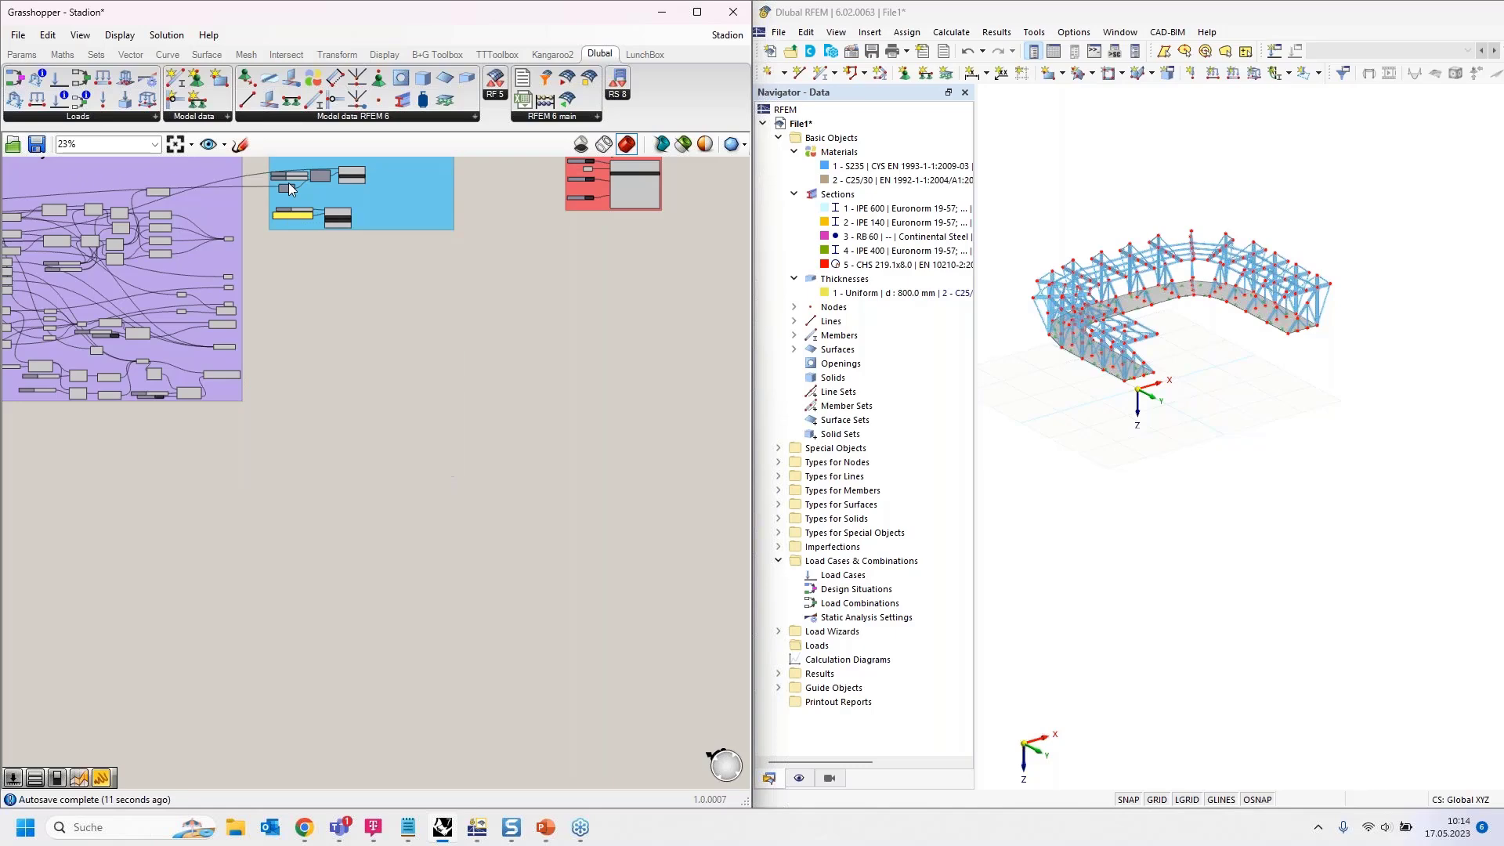
Delete the number slider connected to the No. input of the S235 material component.
scroll(293, 185, "up", 8)
left_click(221, 322)
key("Delete")
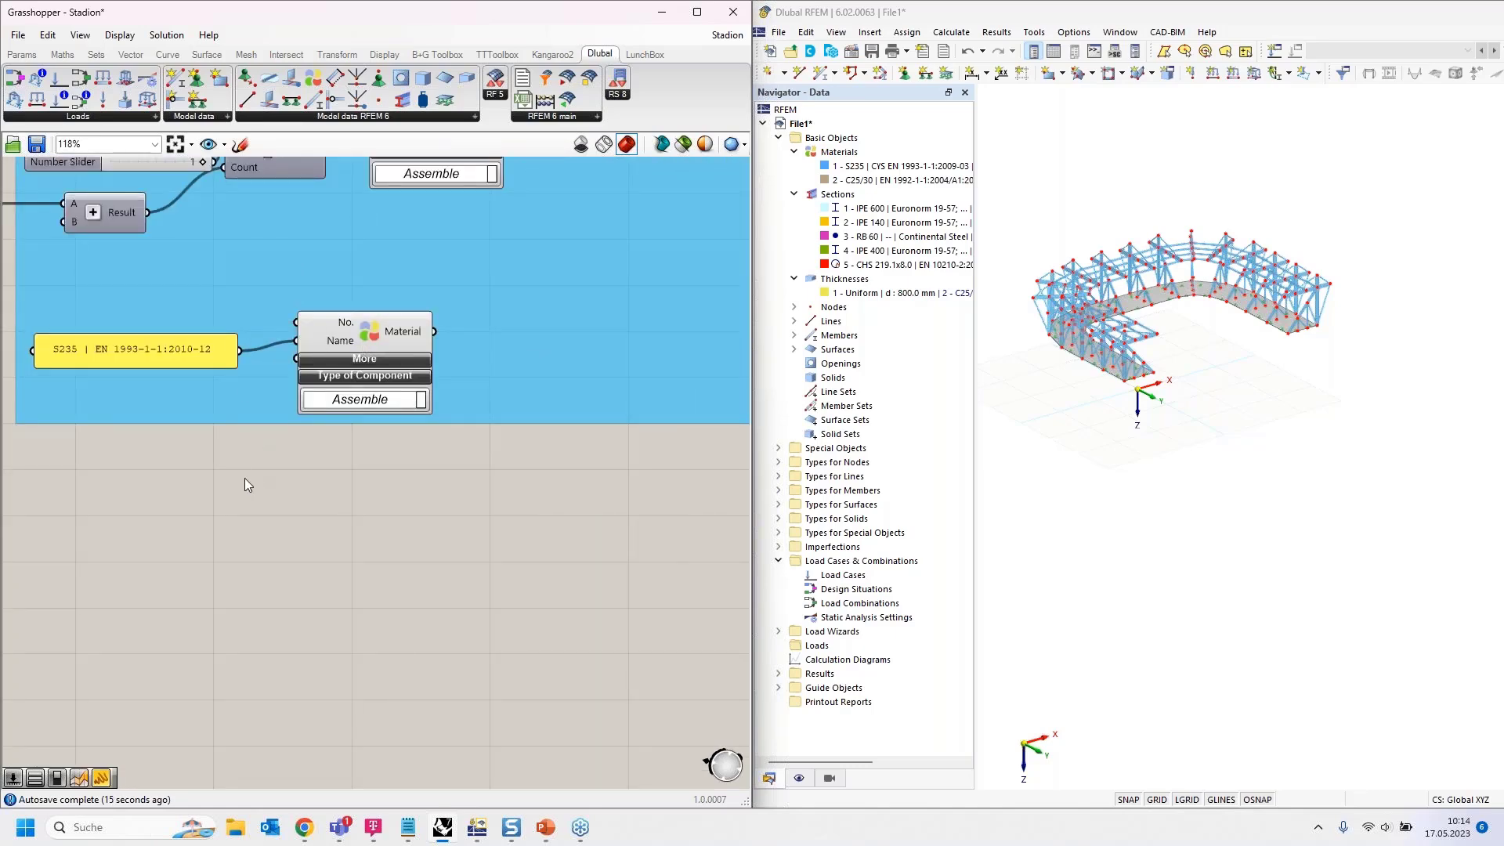
Move the whole Export group closer, to just below the RFEM Model data group.
scroll(197, 449, "down", 3)
right_click_drag(194, 449, 460, 483)
scroll(597, 449, "down", 5)
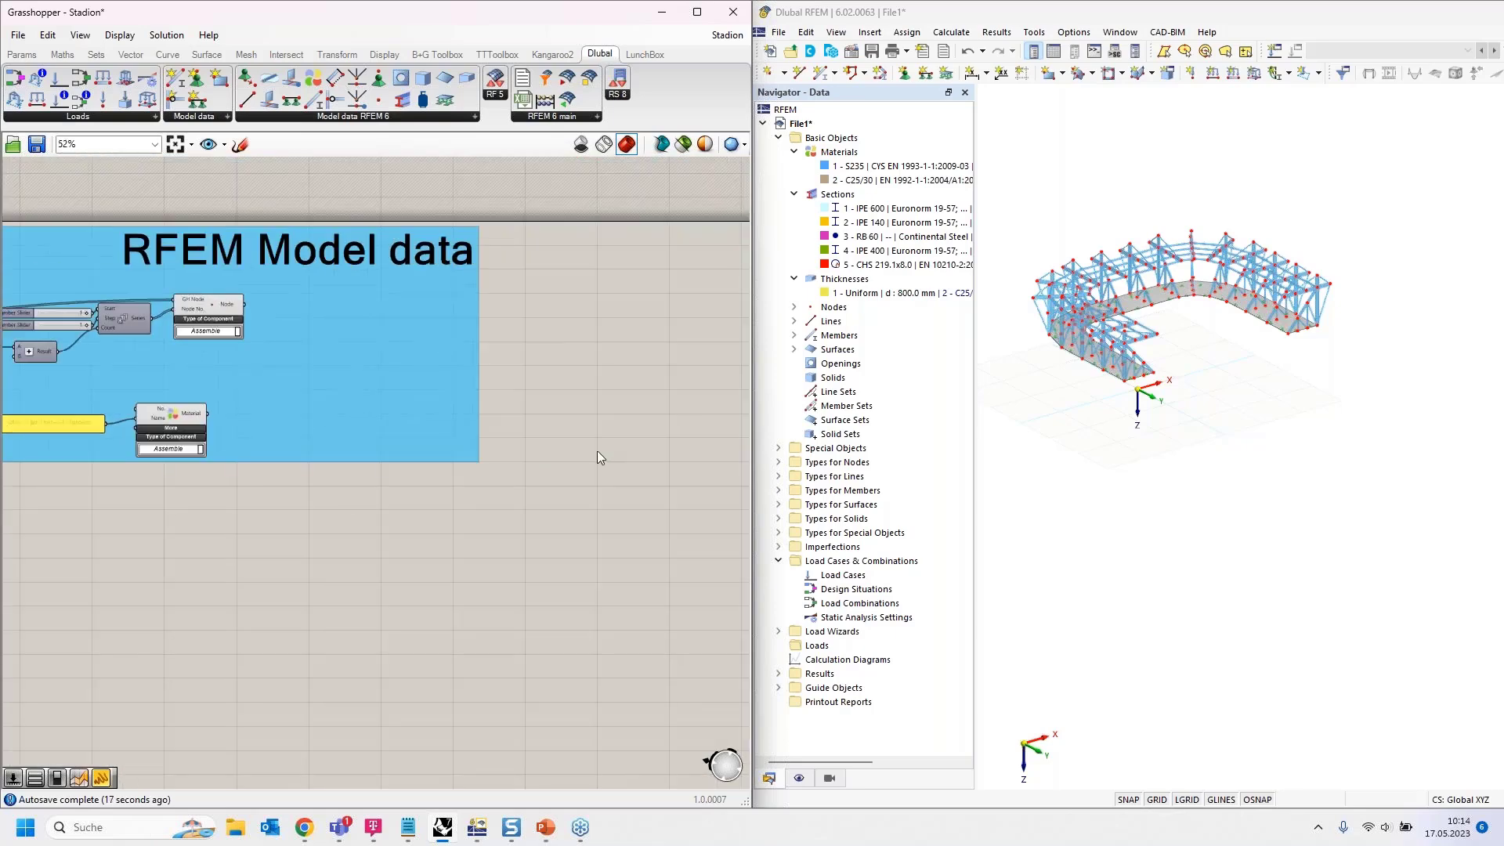
right_click_drag(680, 425, 485, 548)
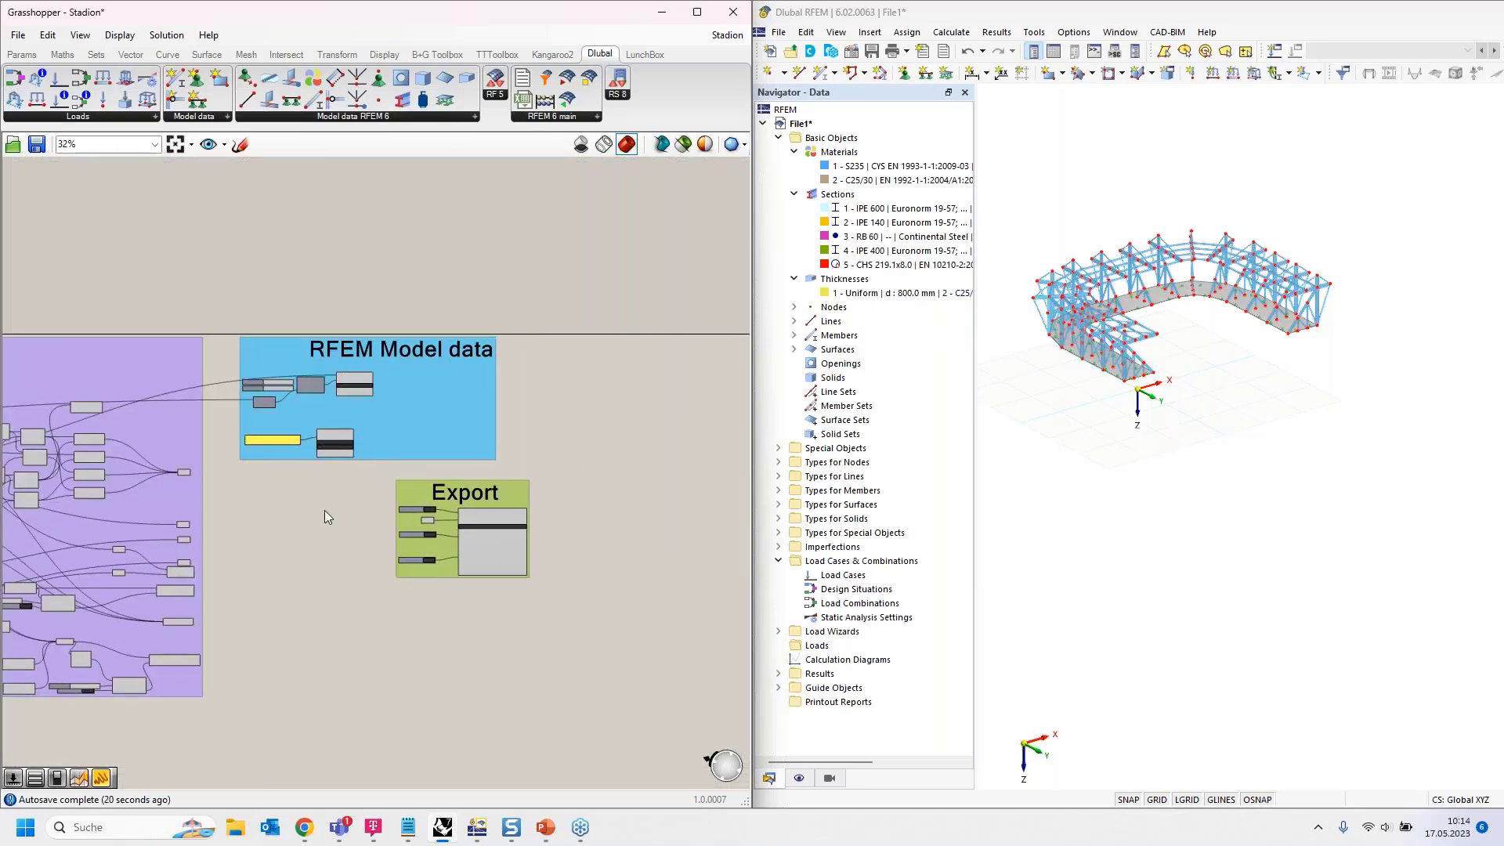
Examine the S235 panel connected to the Name input of the remaining material component.
scroll(313, 500, "up", 5)
right_click_drag(324, 513, 294, 488)
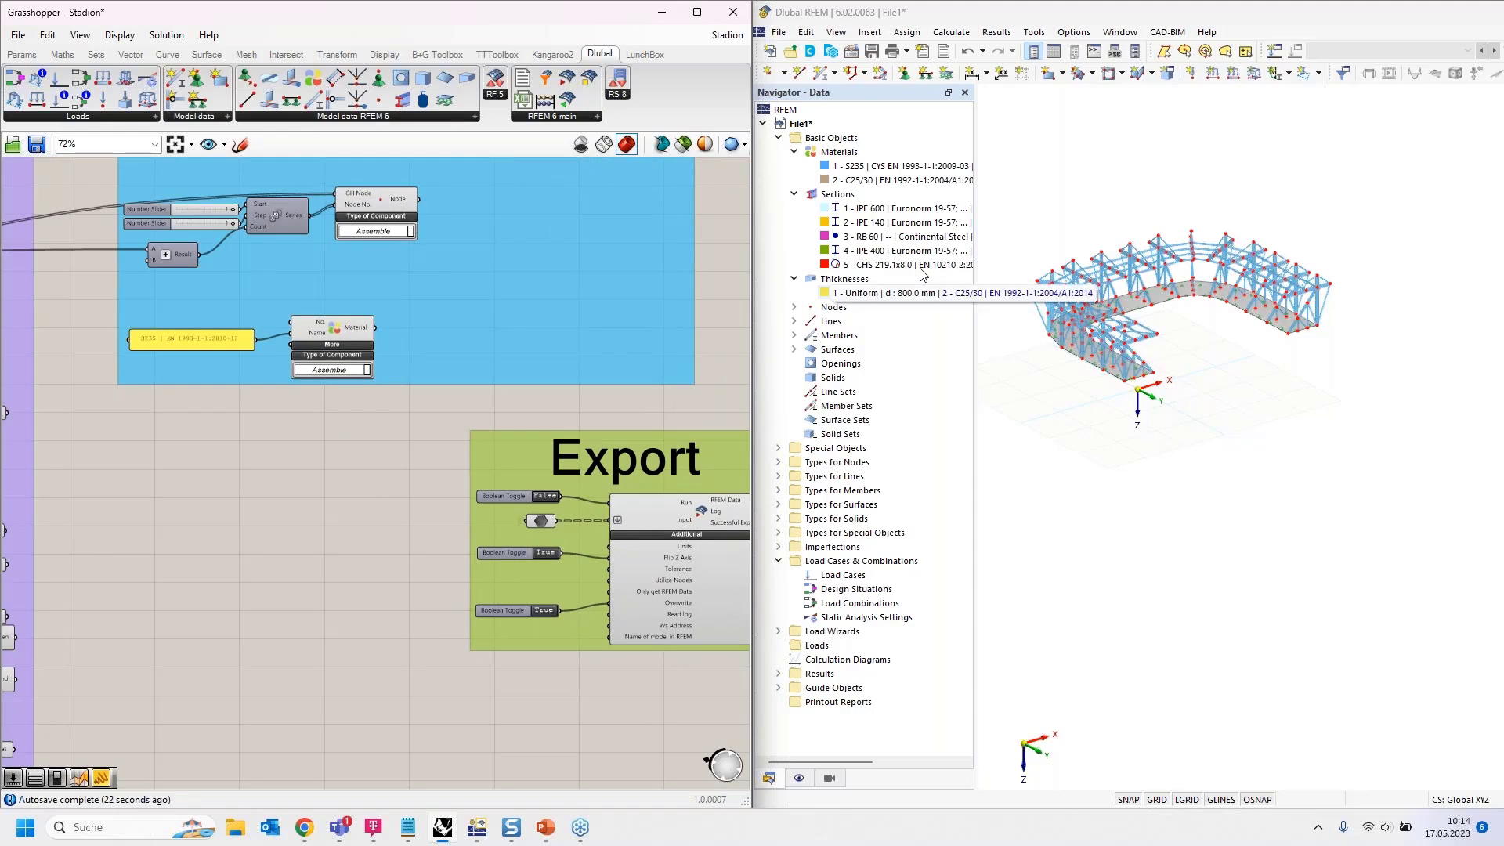
right_click_drag(349, 425, 312, 419)
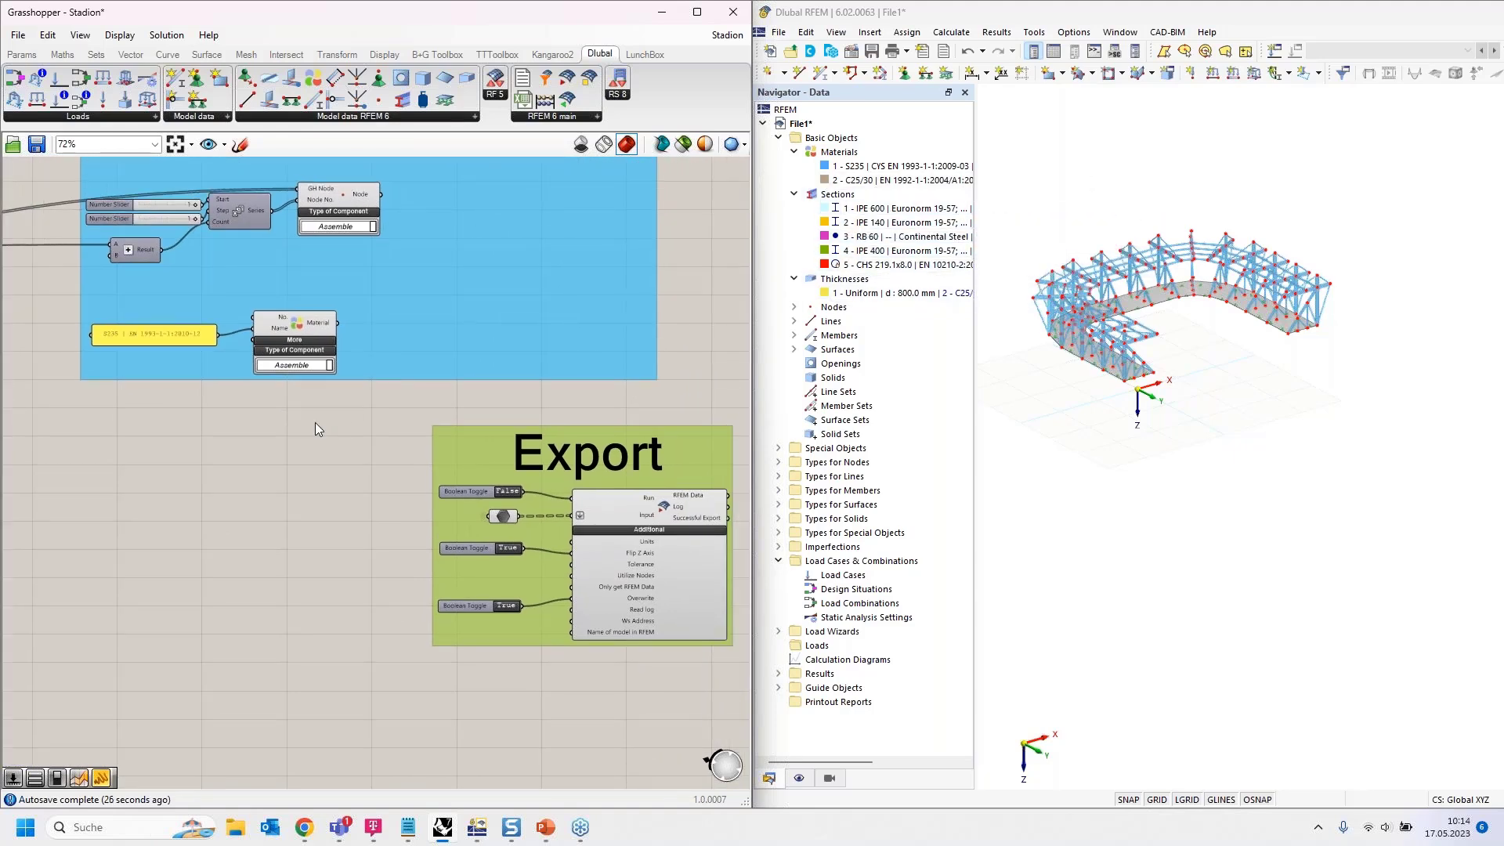
right_click_drag(350, 489, 261, 414)
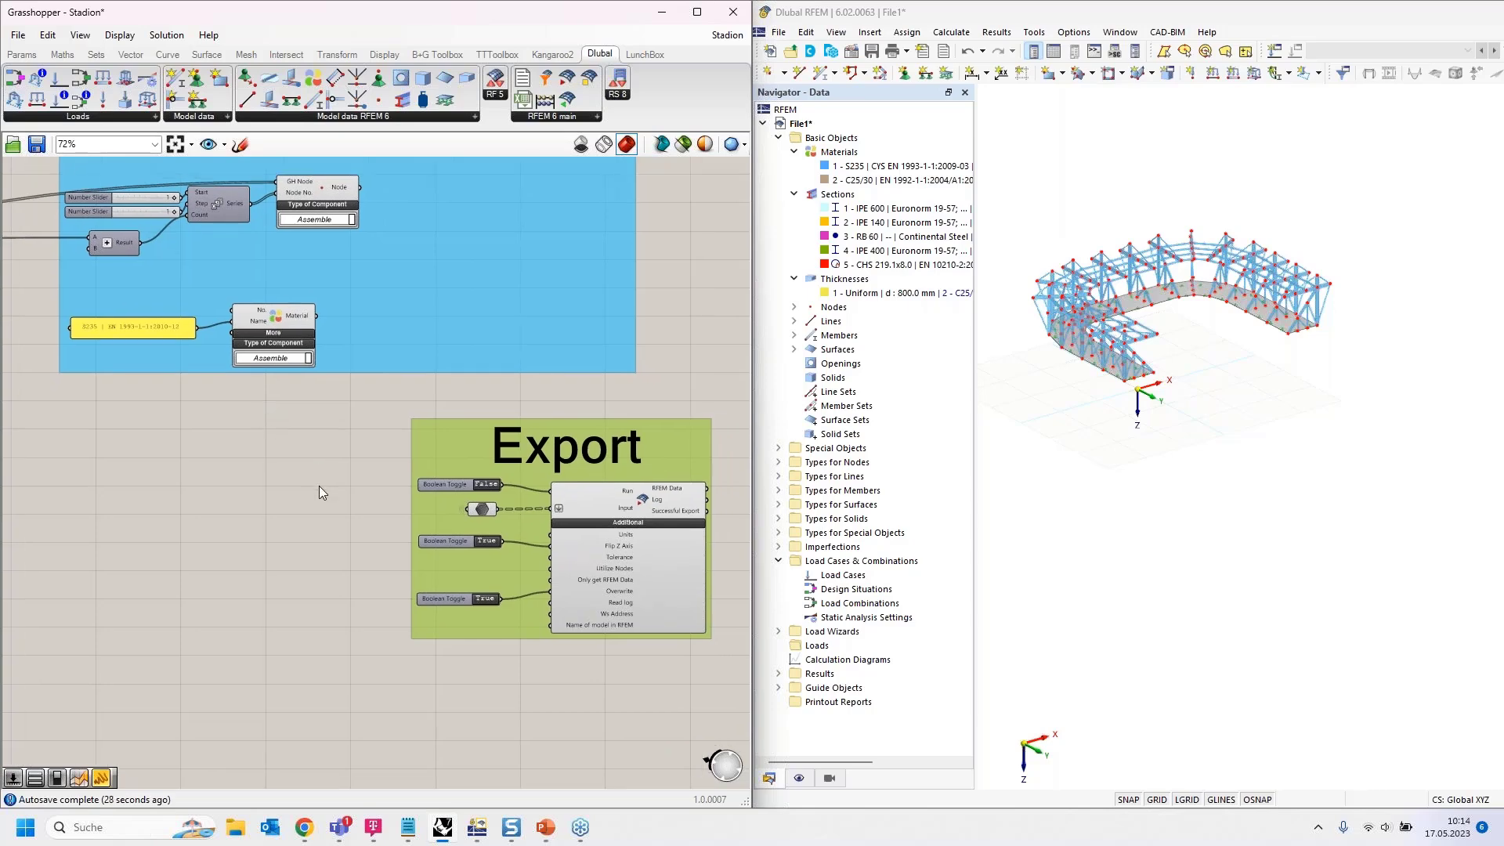
scroll(236, 427, "up", 3)
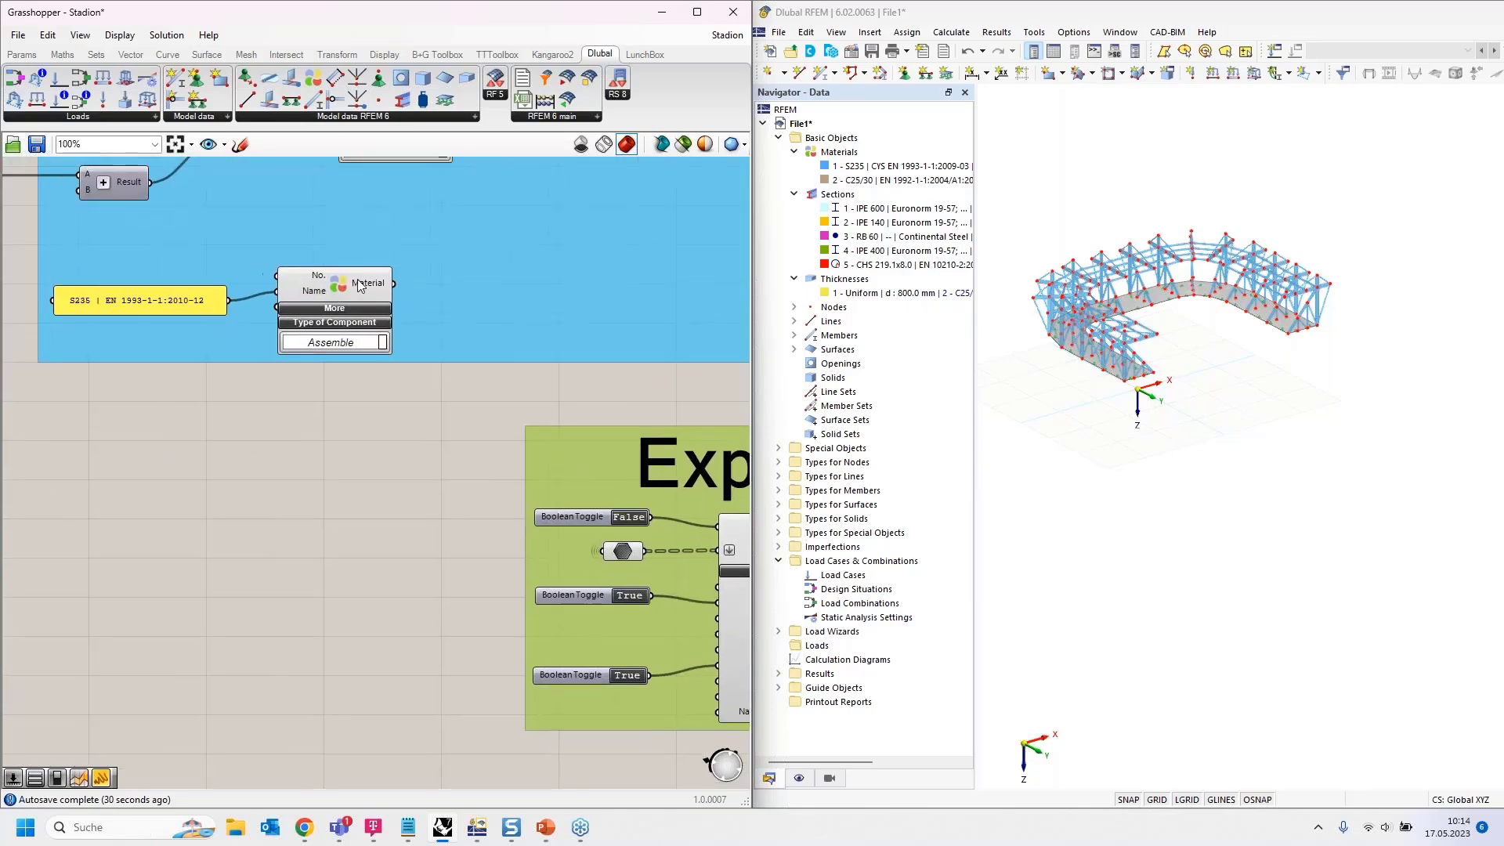
left_click(83, 307)
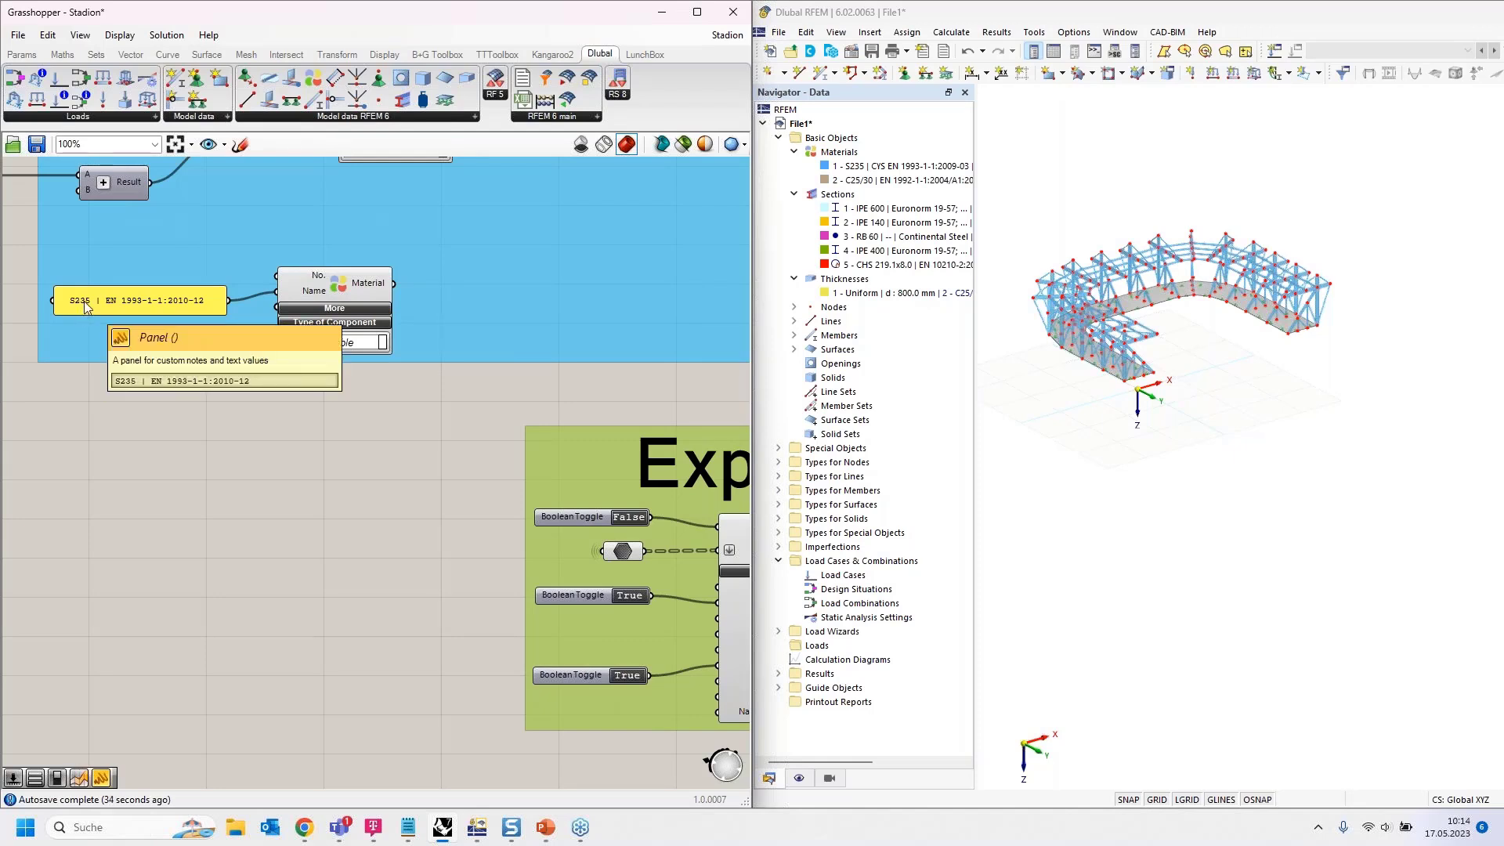
Change the material name in the panel connected to the Material component to S275 | EN 1993-1-1:2010-12.
double_click(85, 306)
left_click(61, 221)
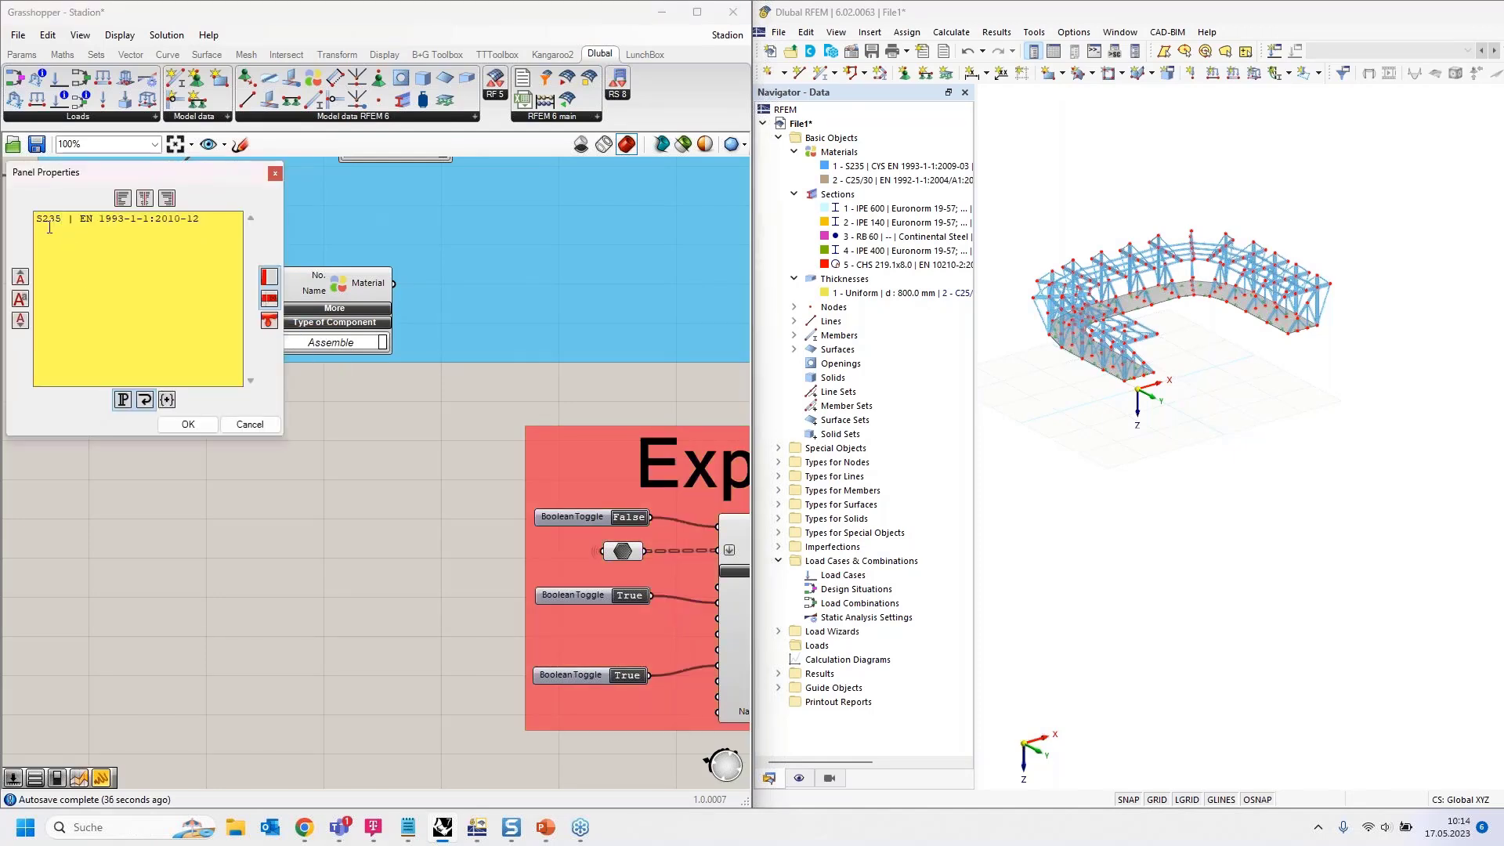
type("75")
left_click(188, 425)
Set the Boolean toggle for the export component's Overwrite input to False.
right_click_drag(316, 436, 251, 403)
right_click_drag(365, 441, 242, 360)
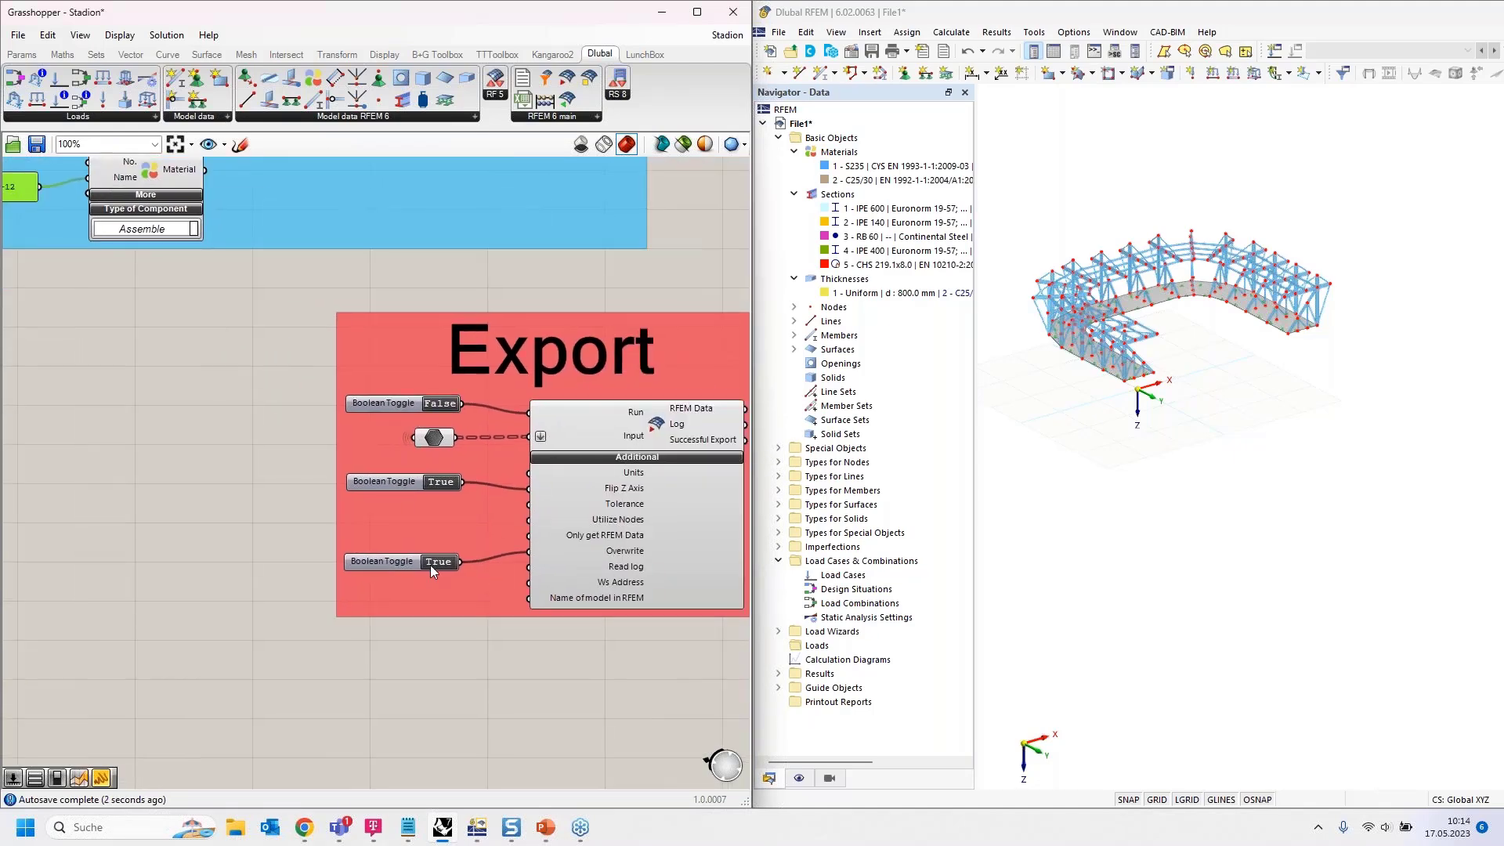
double_click(432, 562)
Select material 1 in the RFEM navigator and export the reduced definition by setting the Run toggle to True.
right_click_drag(235, 375, 284, 441)
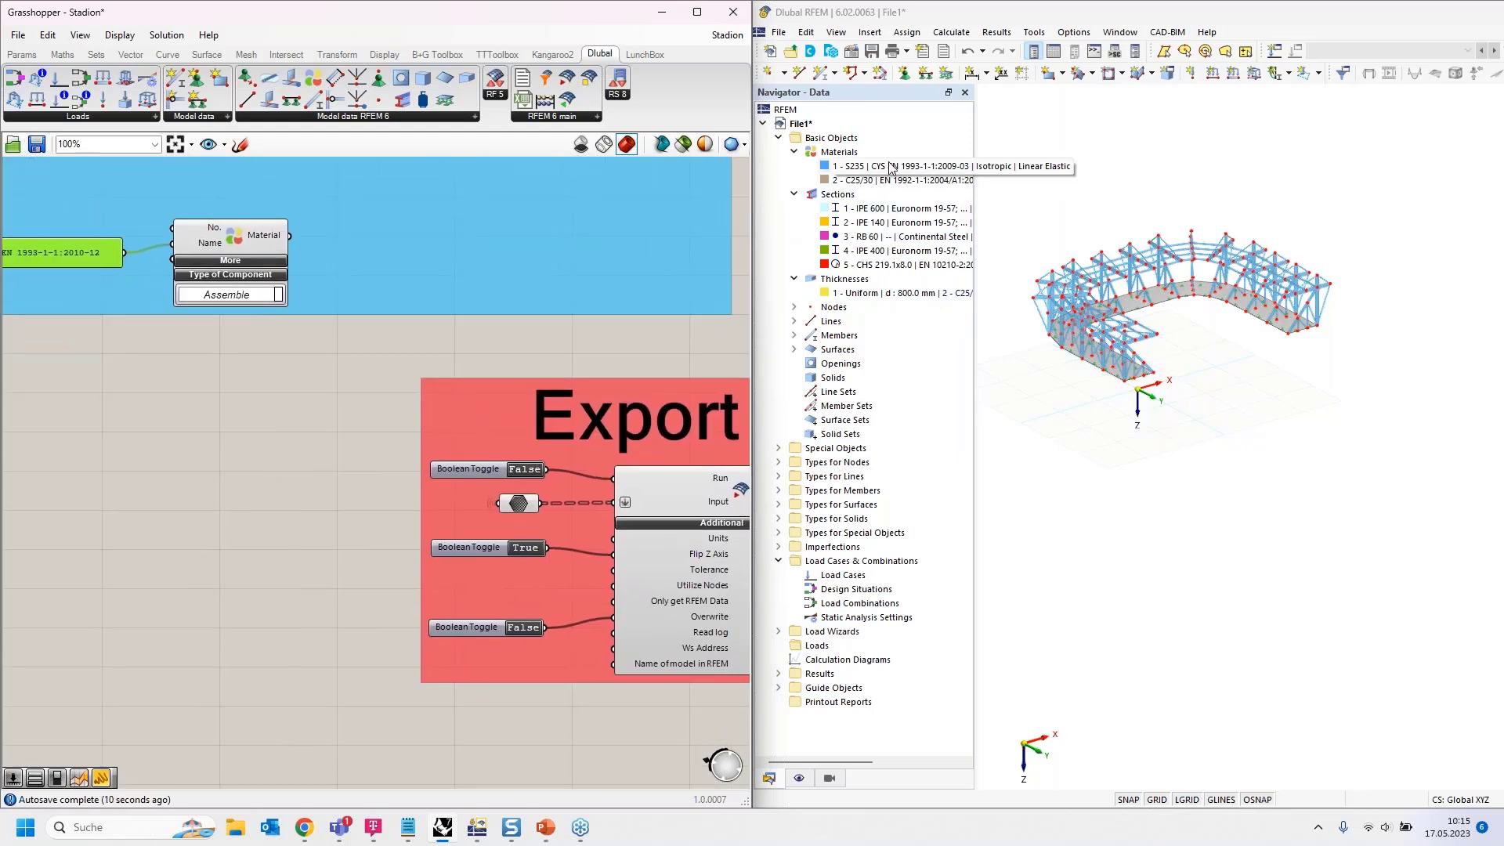
left_click(890, 166)
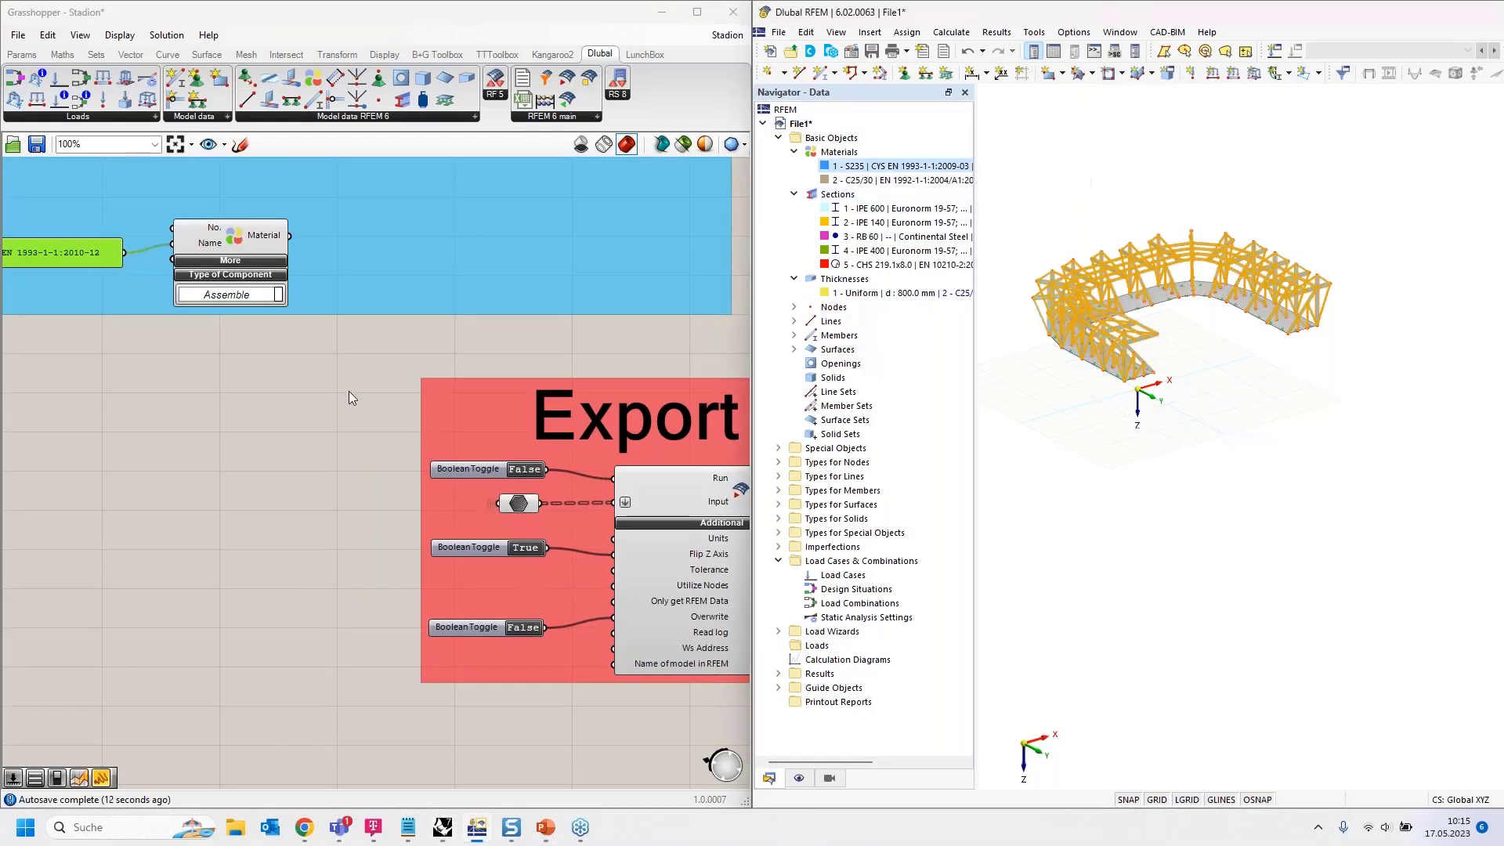
left_click(291, 491)
scroll(289, 492, "down", 1)
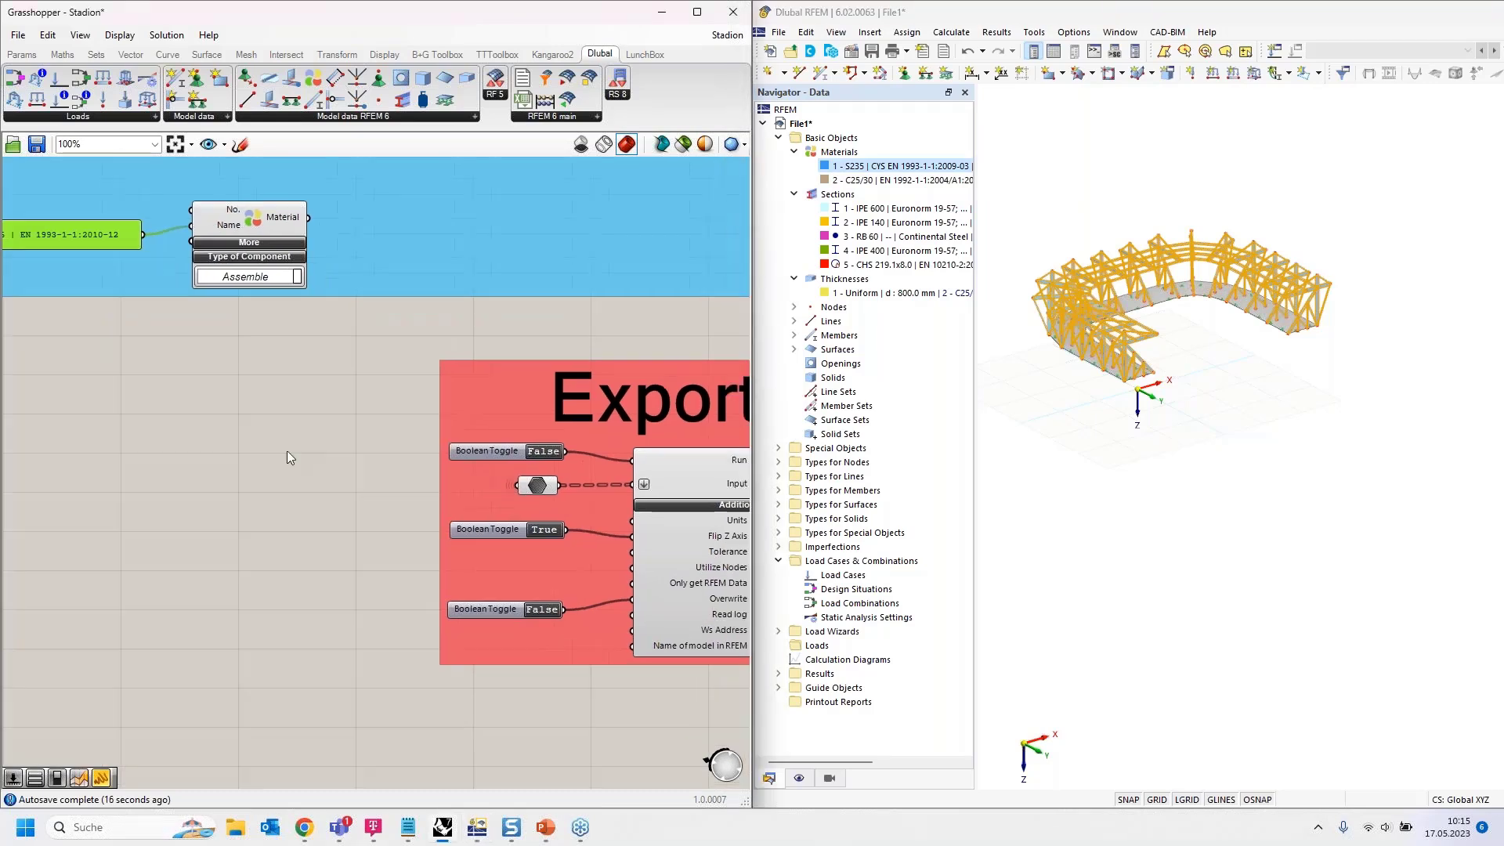
left_click_drag(174, 266, 172, 266)
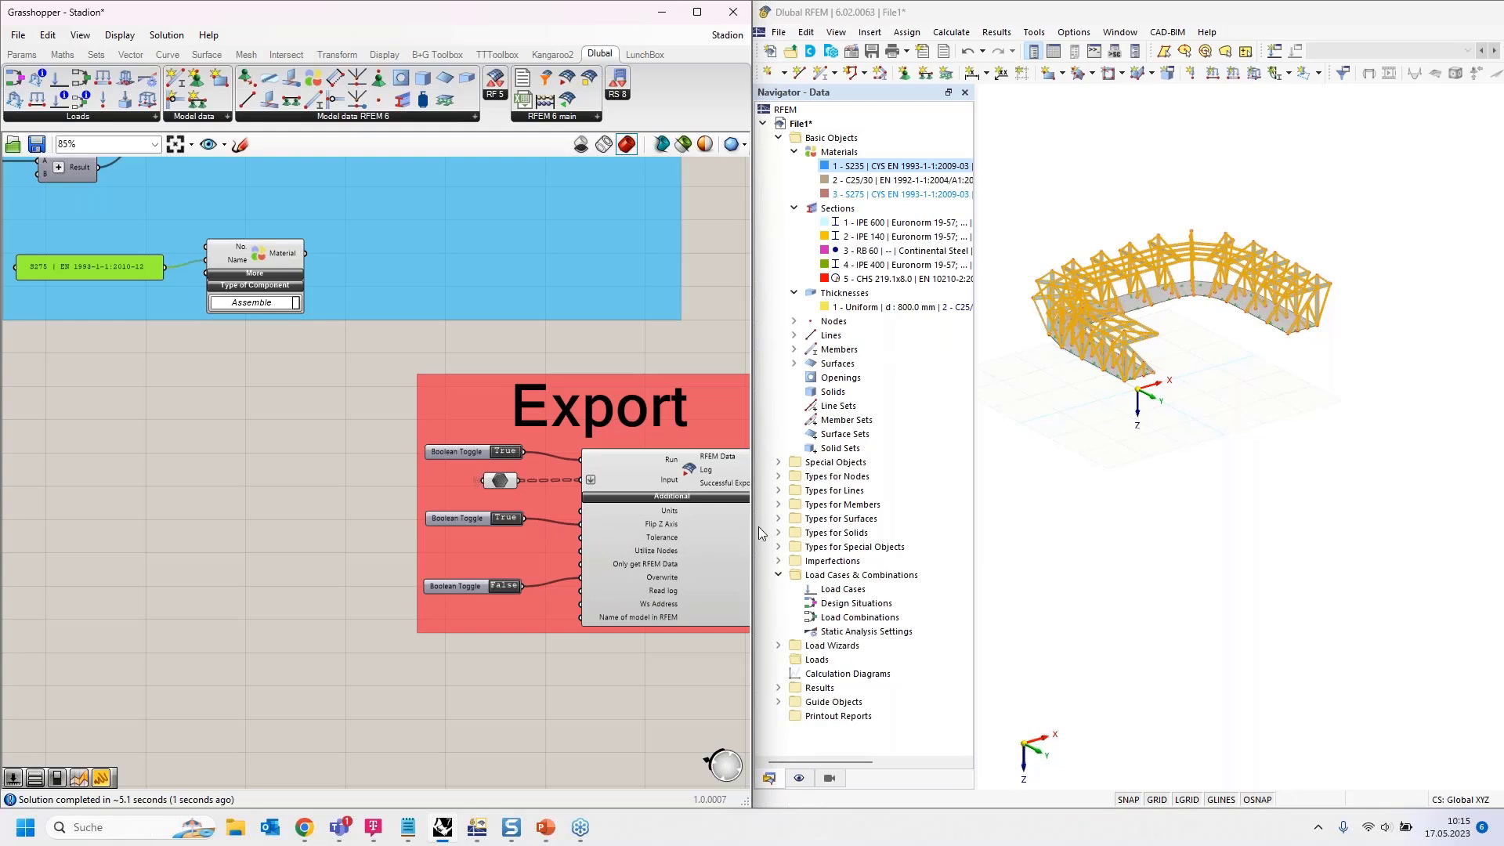
Compare the materials listed in RFEM with the Material component and its connection to the export.
left_click(852, 172)
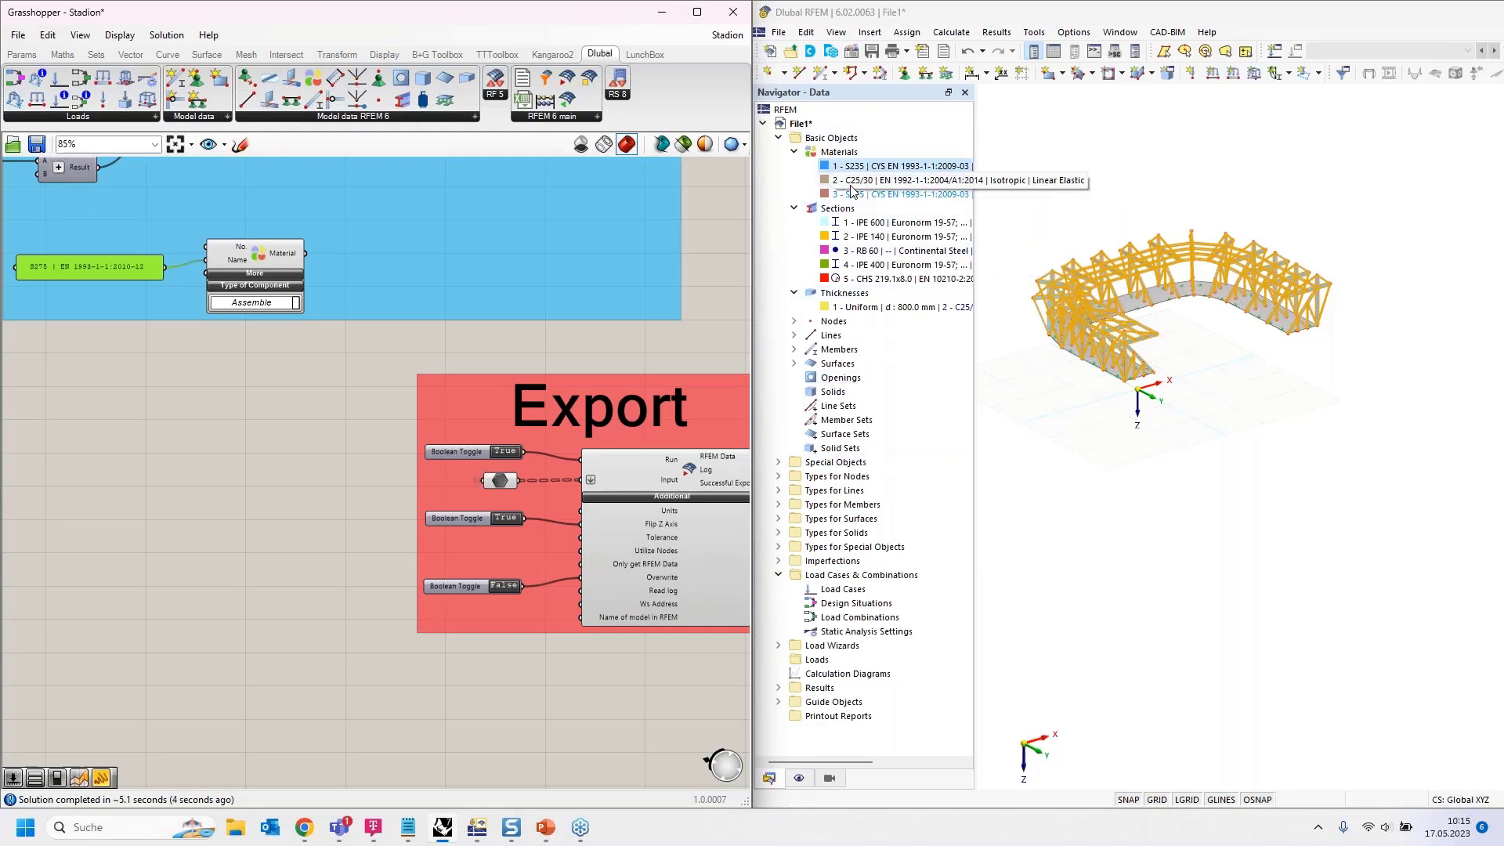
left_click(278, 256)
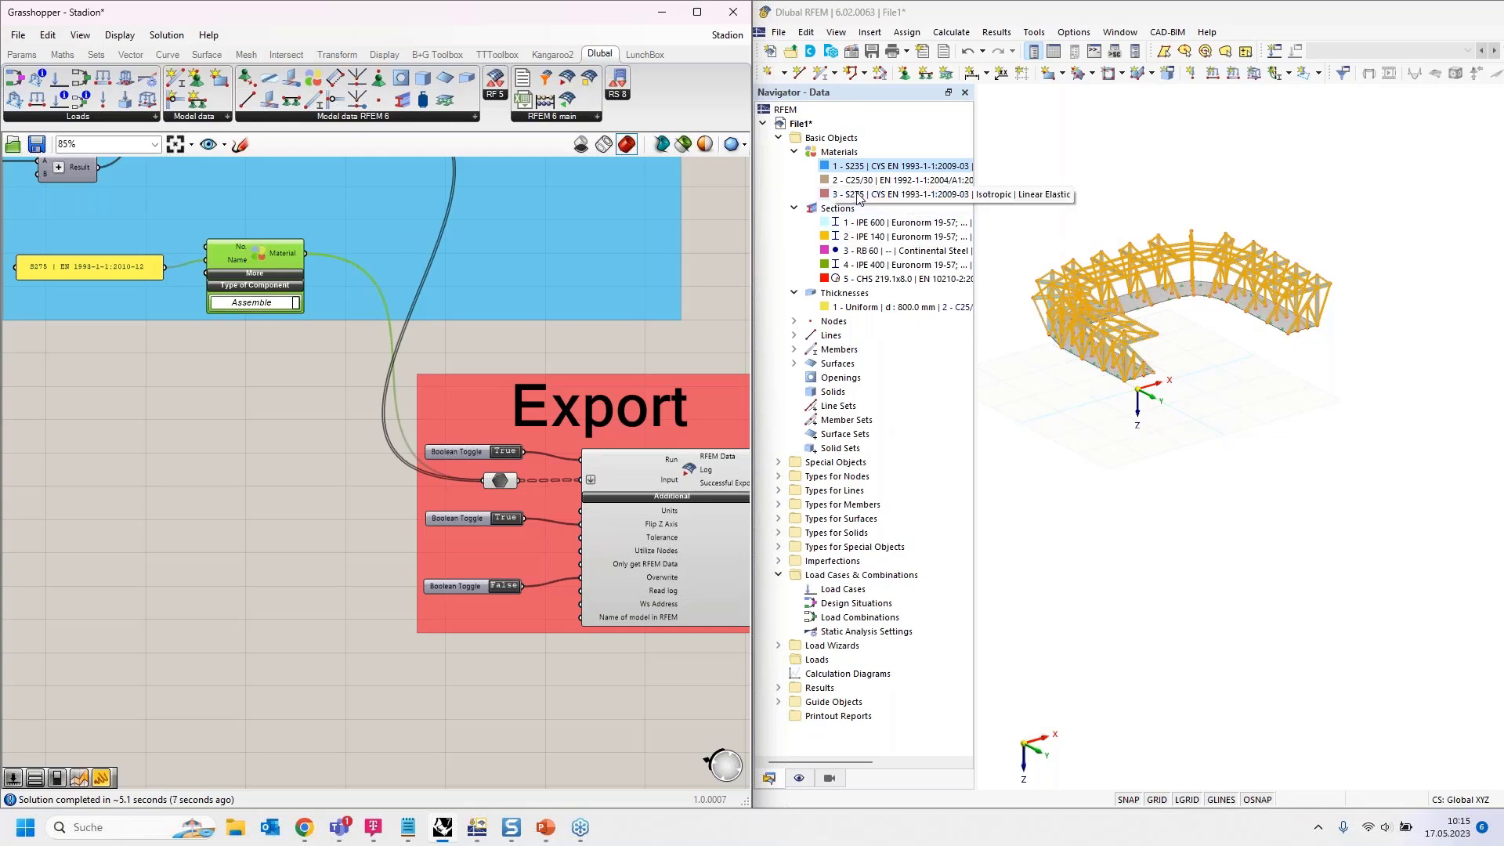
left_click(745, 255)
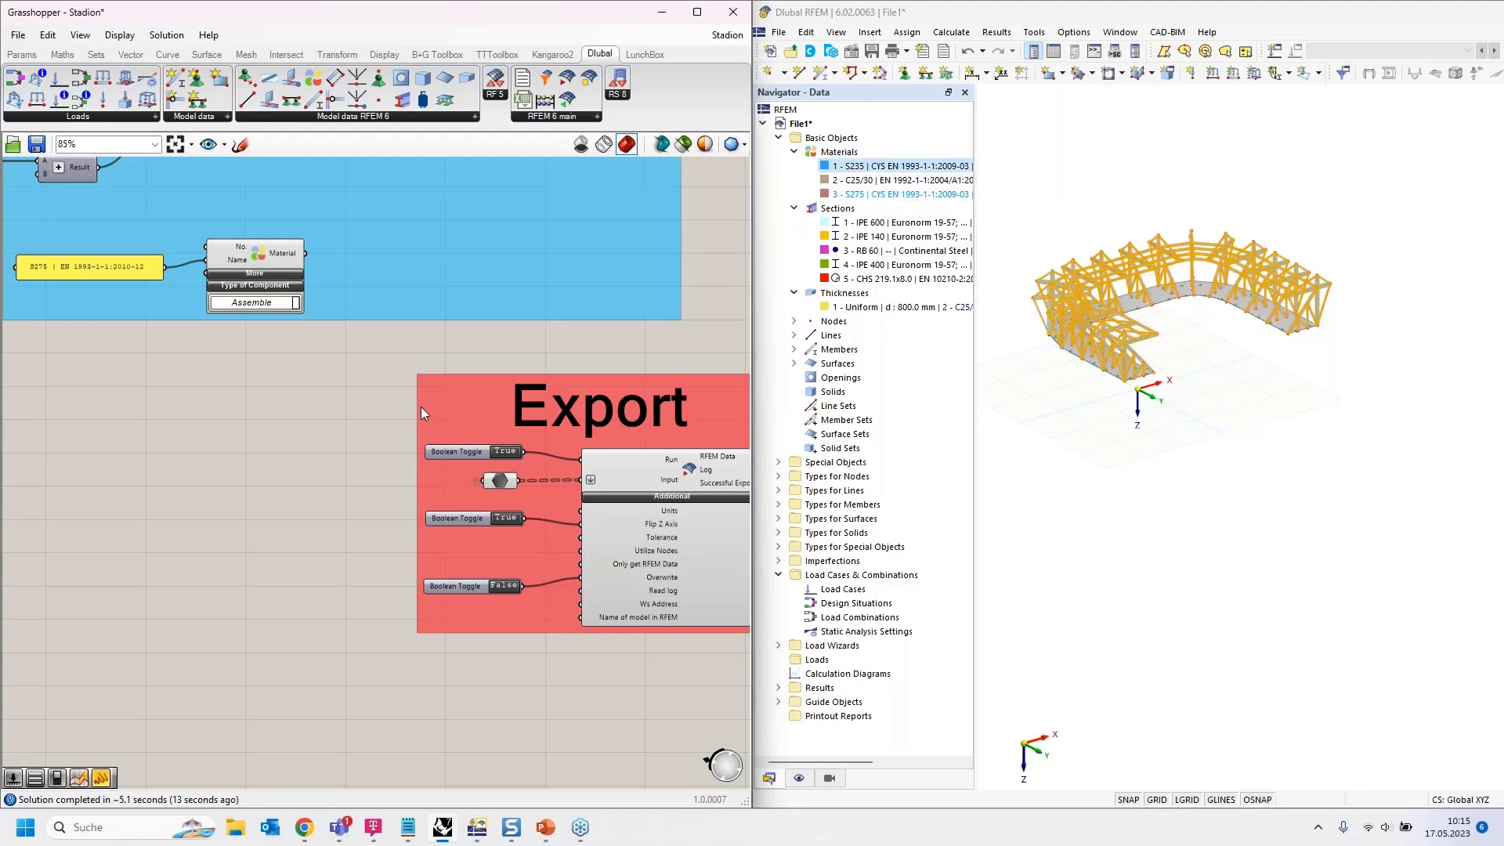
Add a number slider with the value 1 and connect it to the Material component's No. input.
double_click(167, 384)
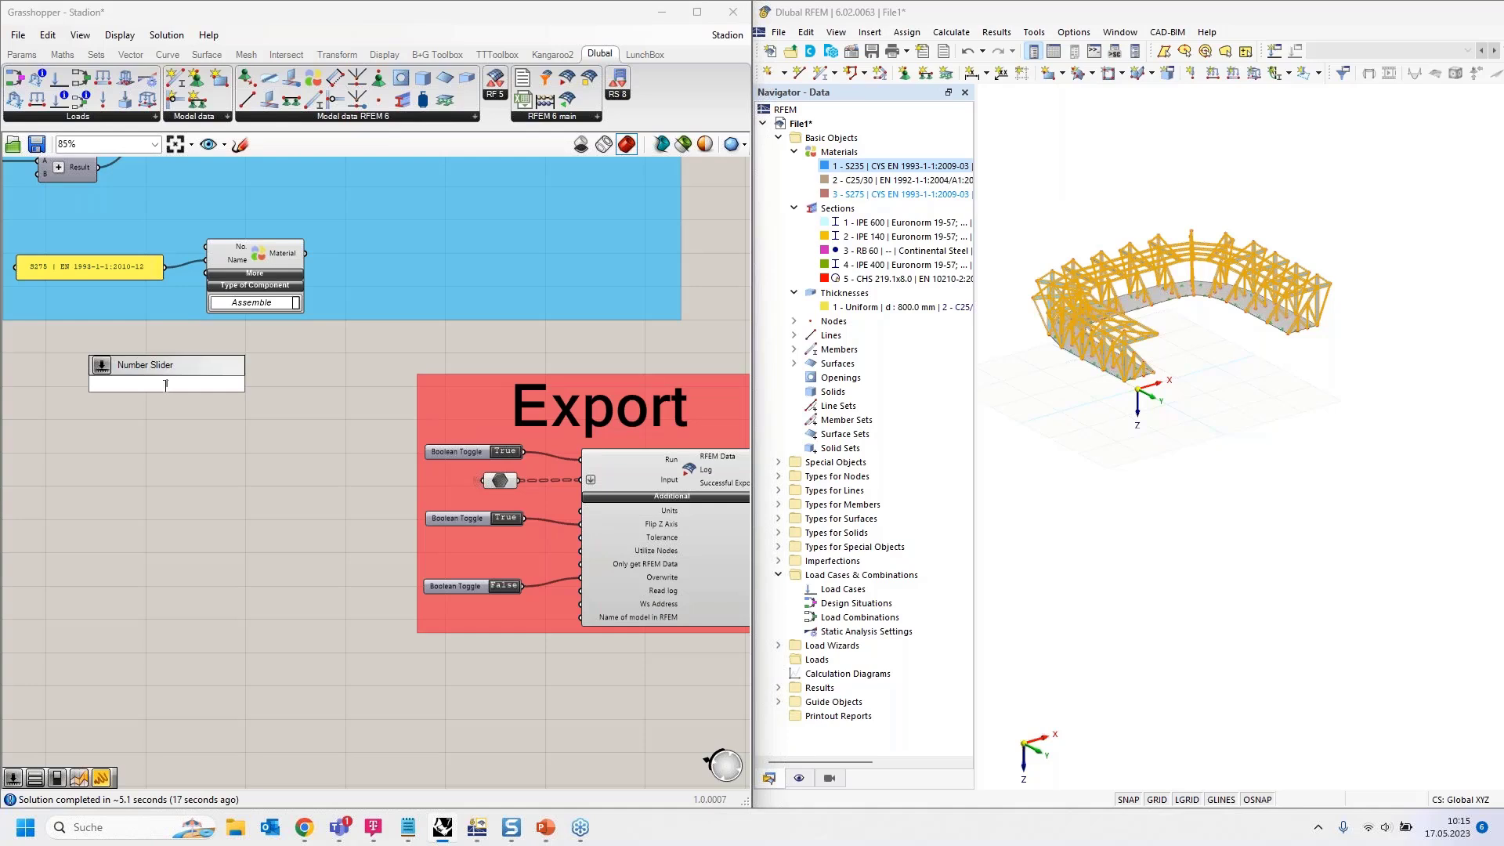
type("1")
key("Return")
left_click_drag(103, 332, 65, 231)
left_click_drag(157, 231, 206, 246)
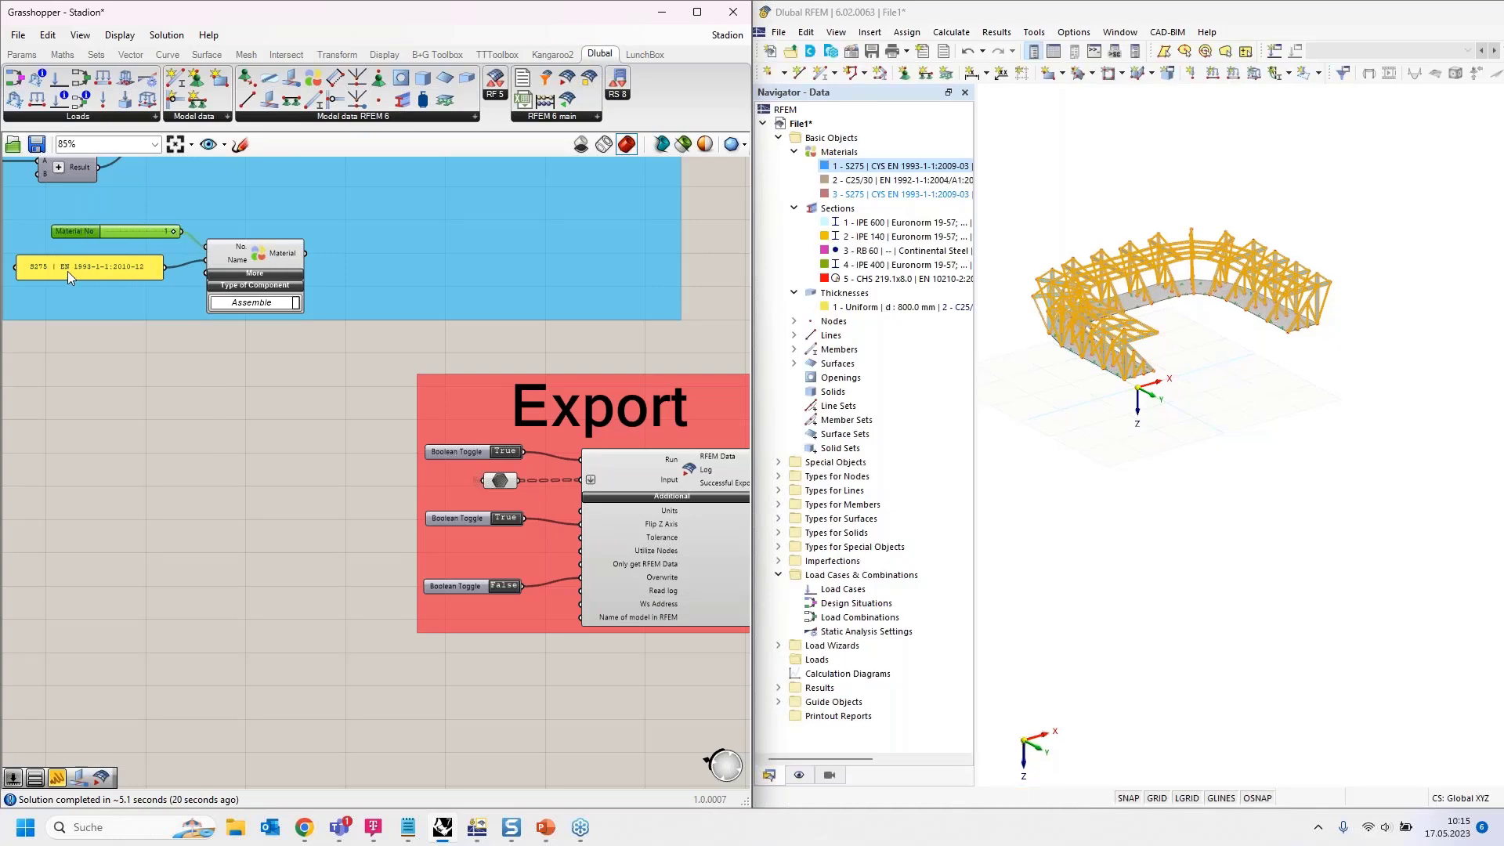
Set the export's Run toggle to False and check material 1 in the RFEM navigator.
scroll(567, 474, "up", 1)
scroll(516, 459, "down", 1)
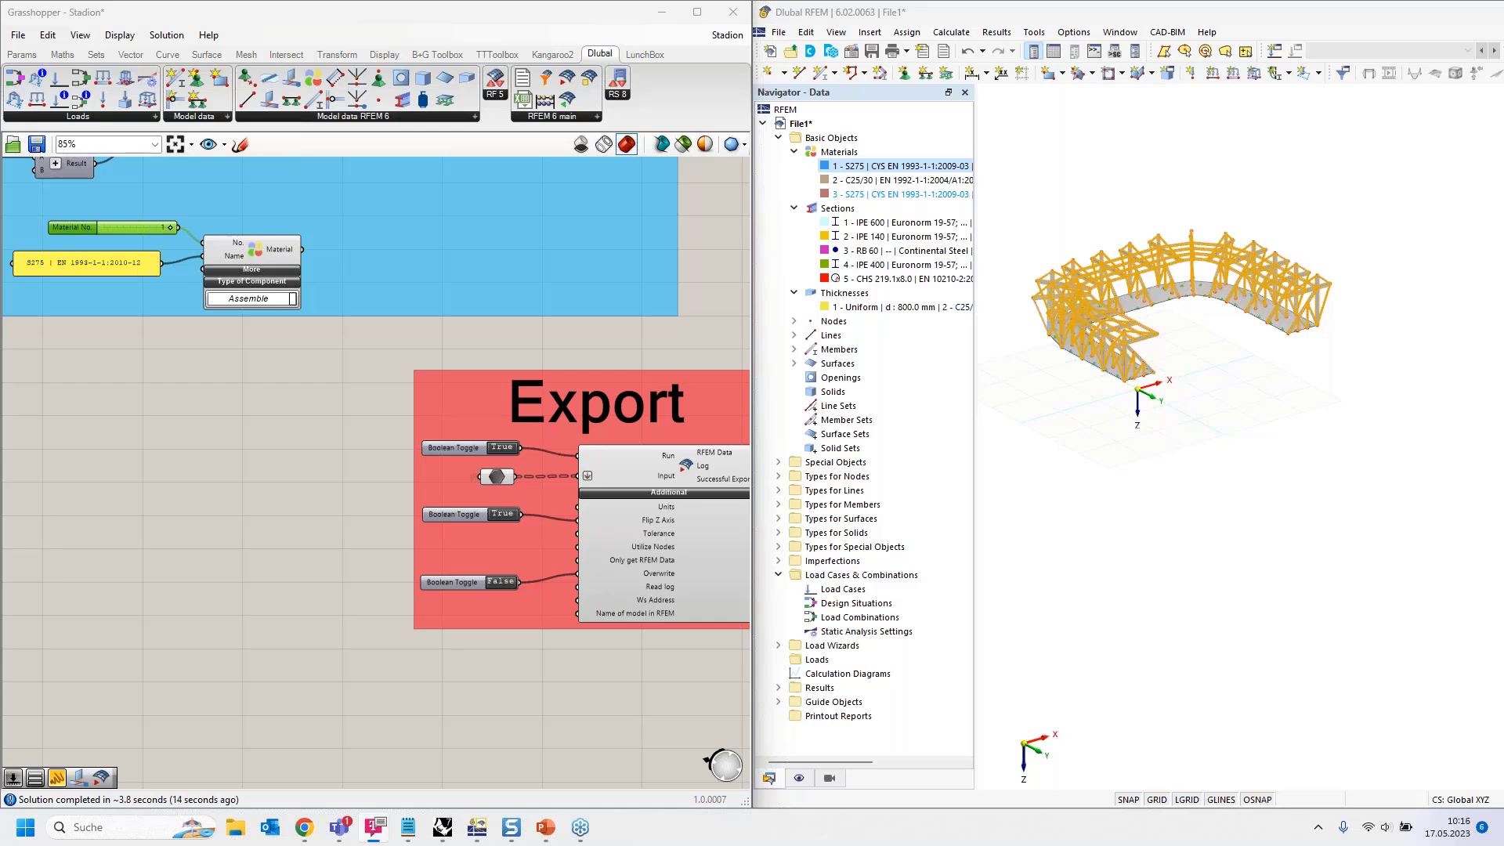
double_click(506, 453)
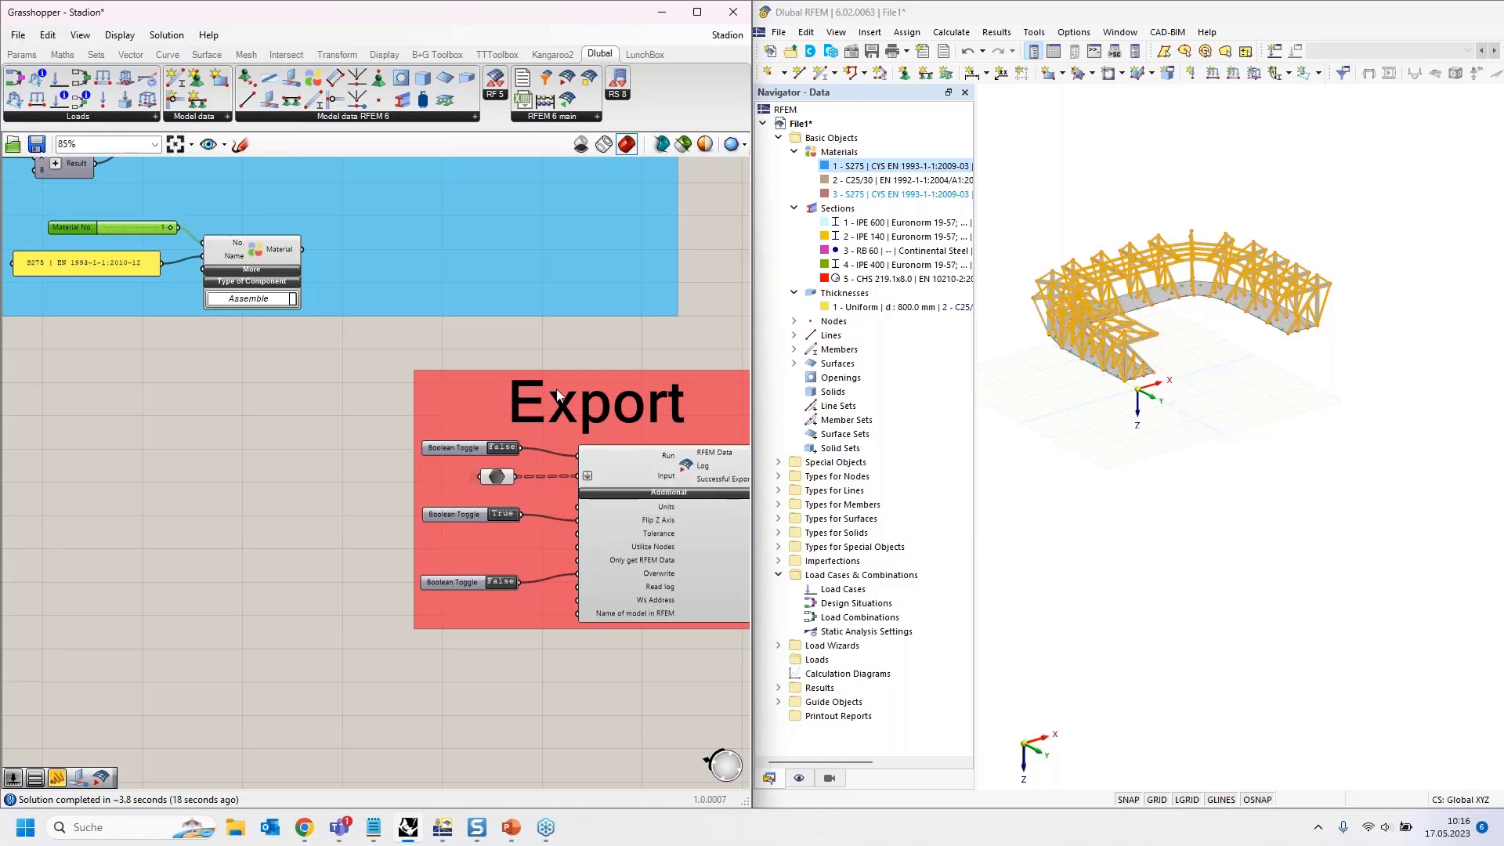
left_click(854, 174)
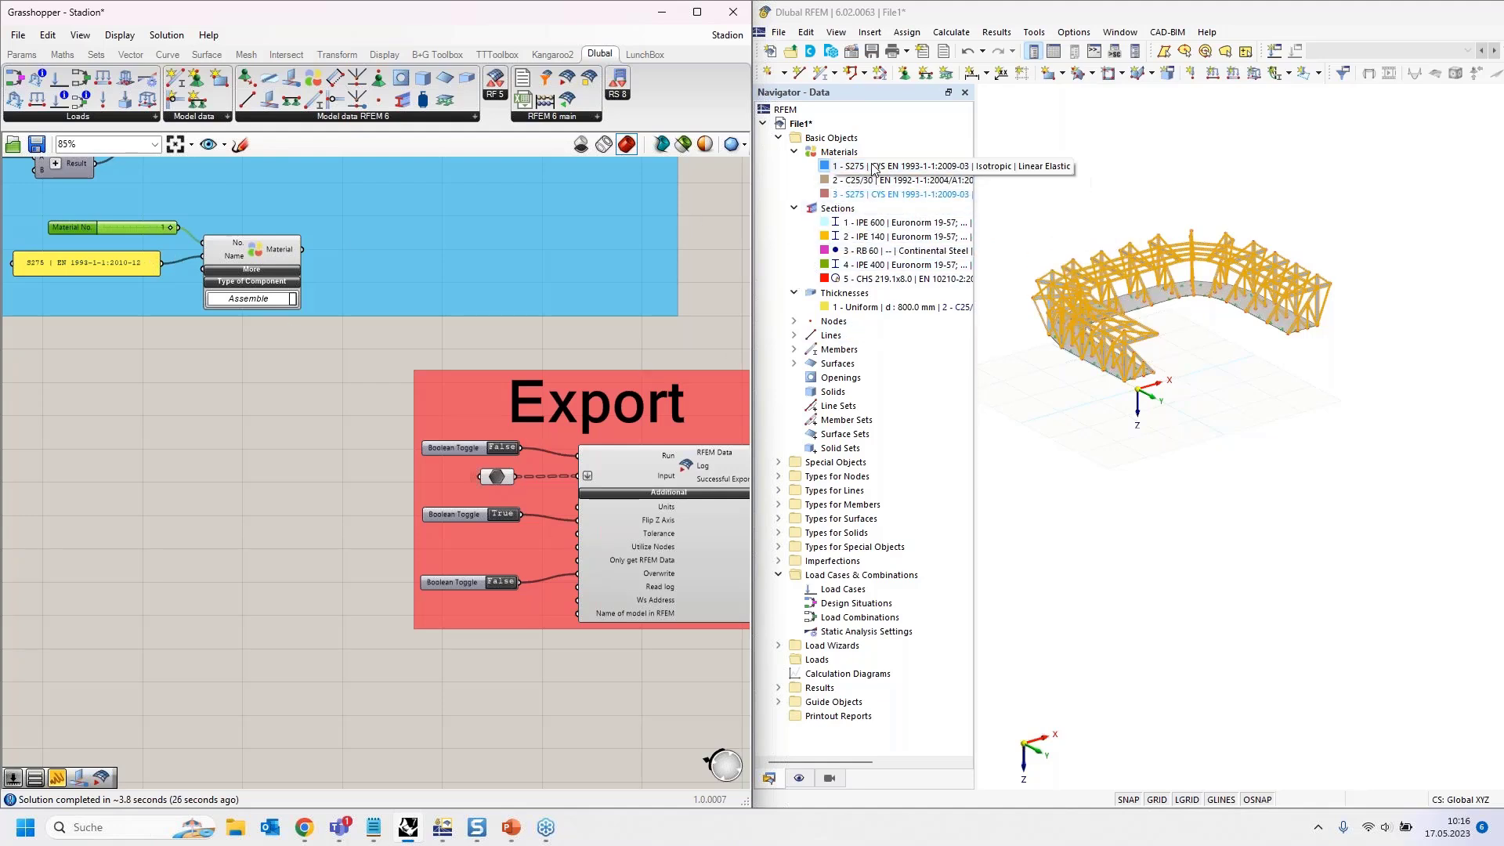
Run the export to RFEM once more and set the Run toggle back to False.
scroll(505, 448, "up", 4)
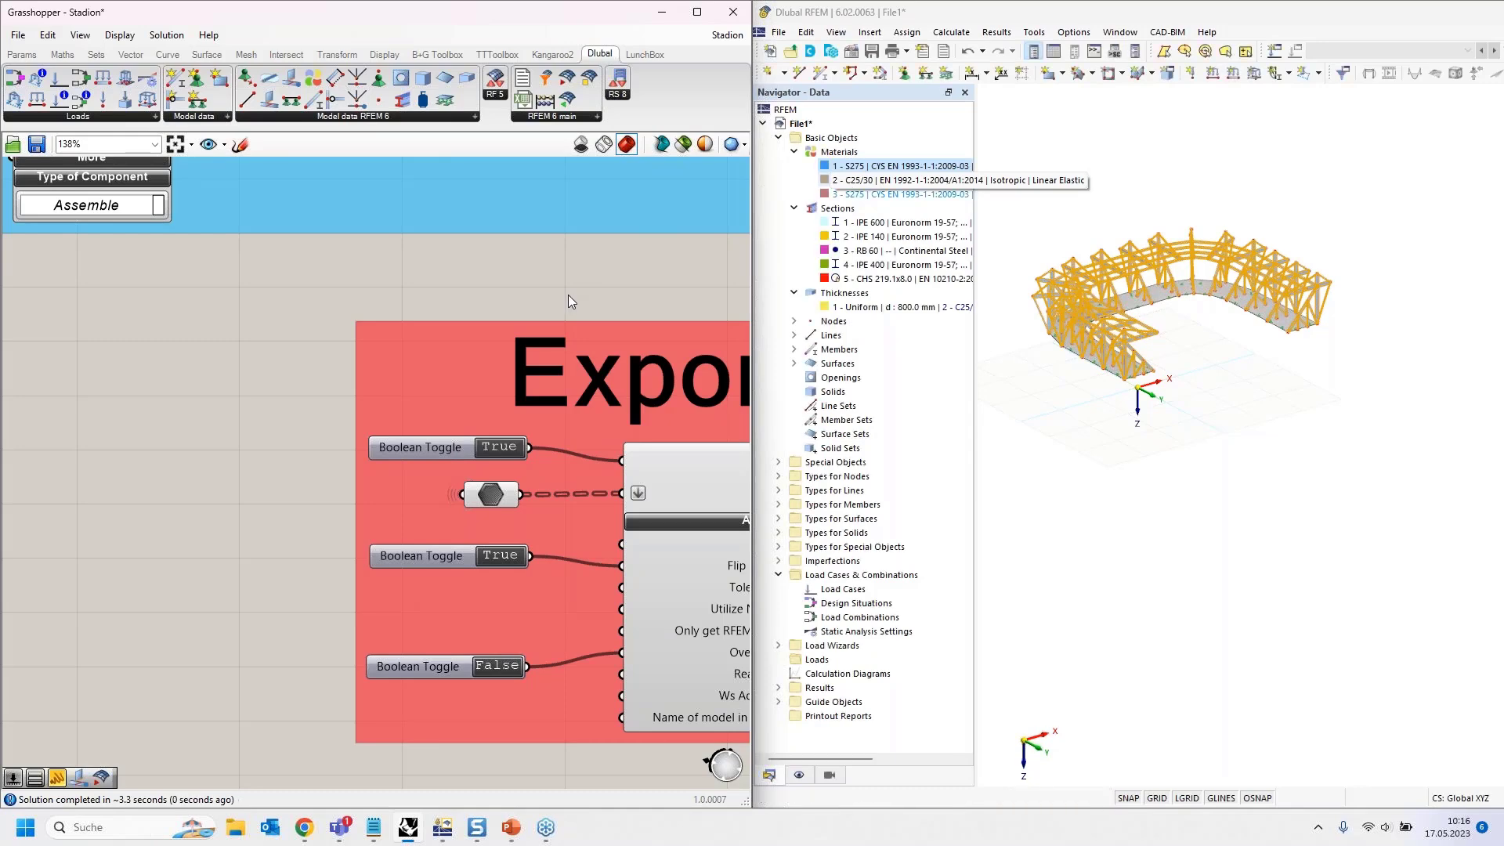
double_click(501, 447)
scroll(467, 429, "down", 5)
scroll(466, 429, "up", 2)
double_click(483, 438)
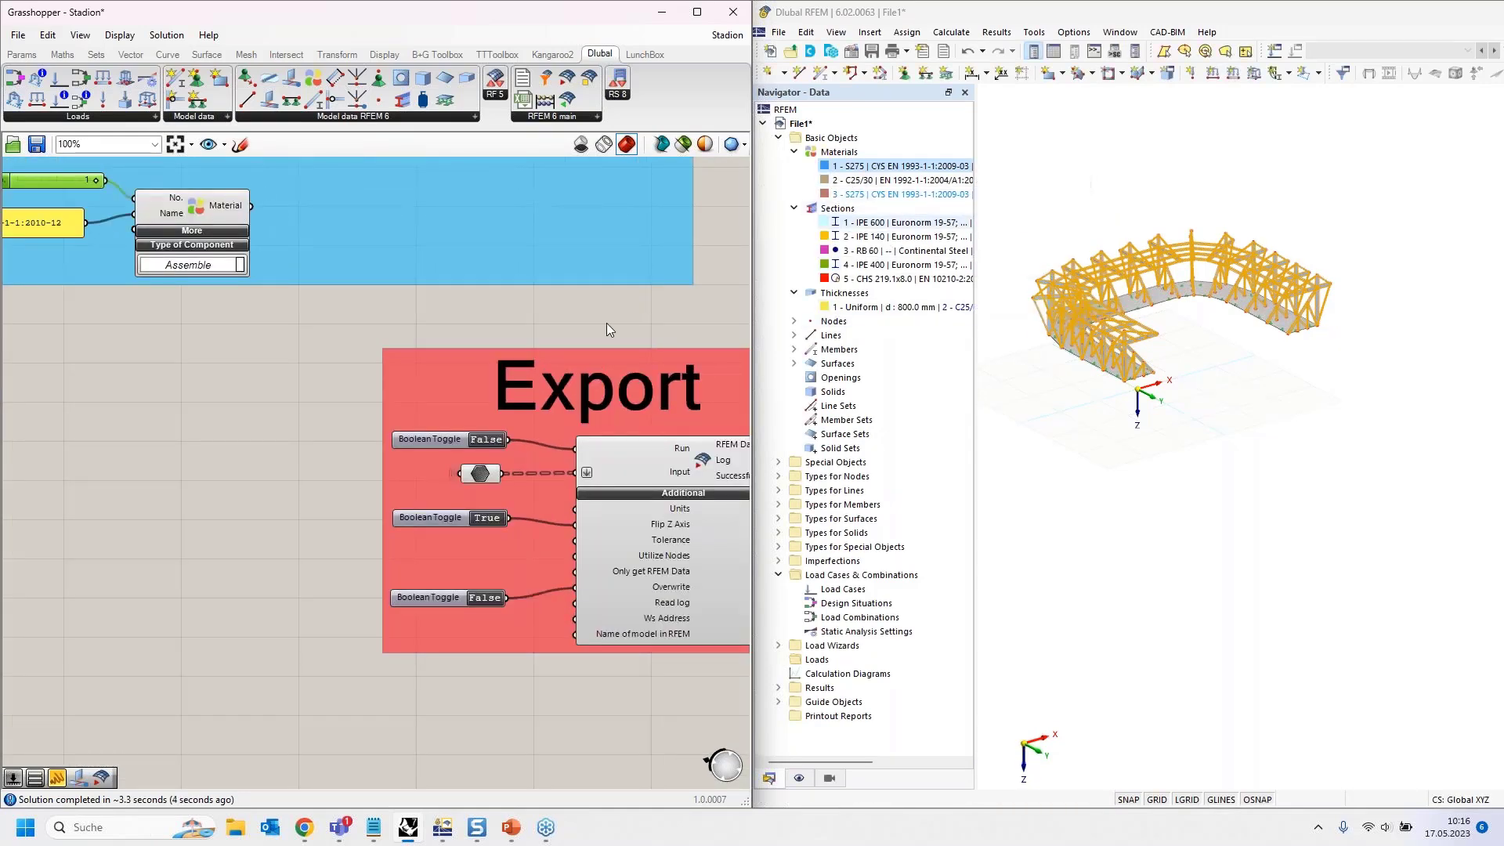
Change the material name in the panel to S235 | EN 1993-1-1:2010-12.
scroll(604, 328, "down", 2)
scroll(177, 239, "up", 4)
right_click_drag(177, 239, 250, 305)
left_click(169, 329)
double_click(168, 326)
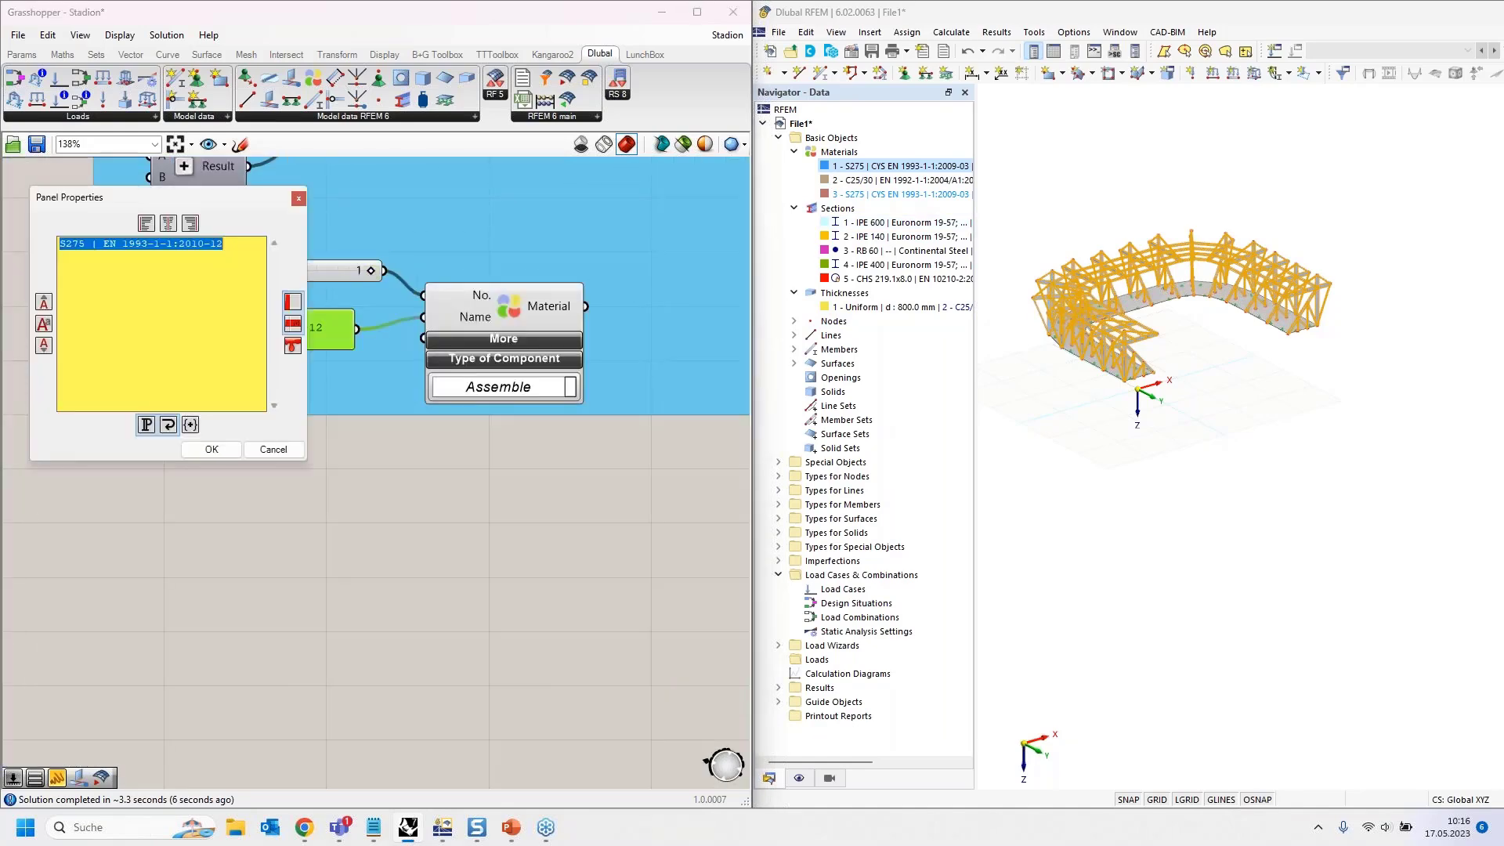
left_click_drag(65, 245, 86, 246)
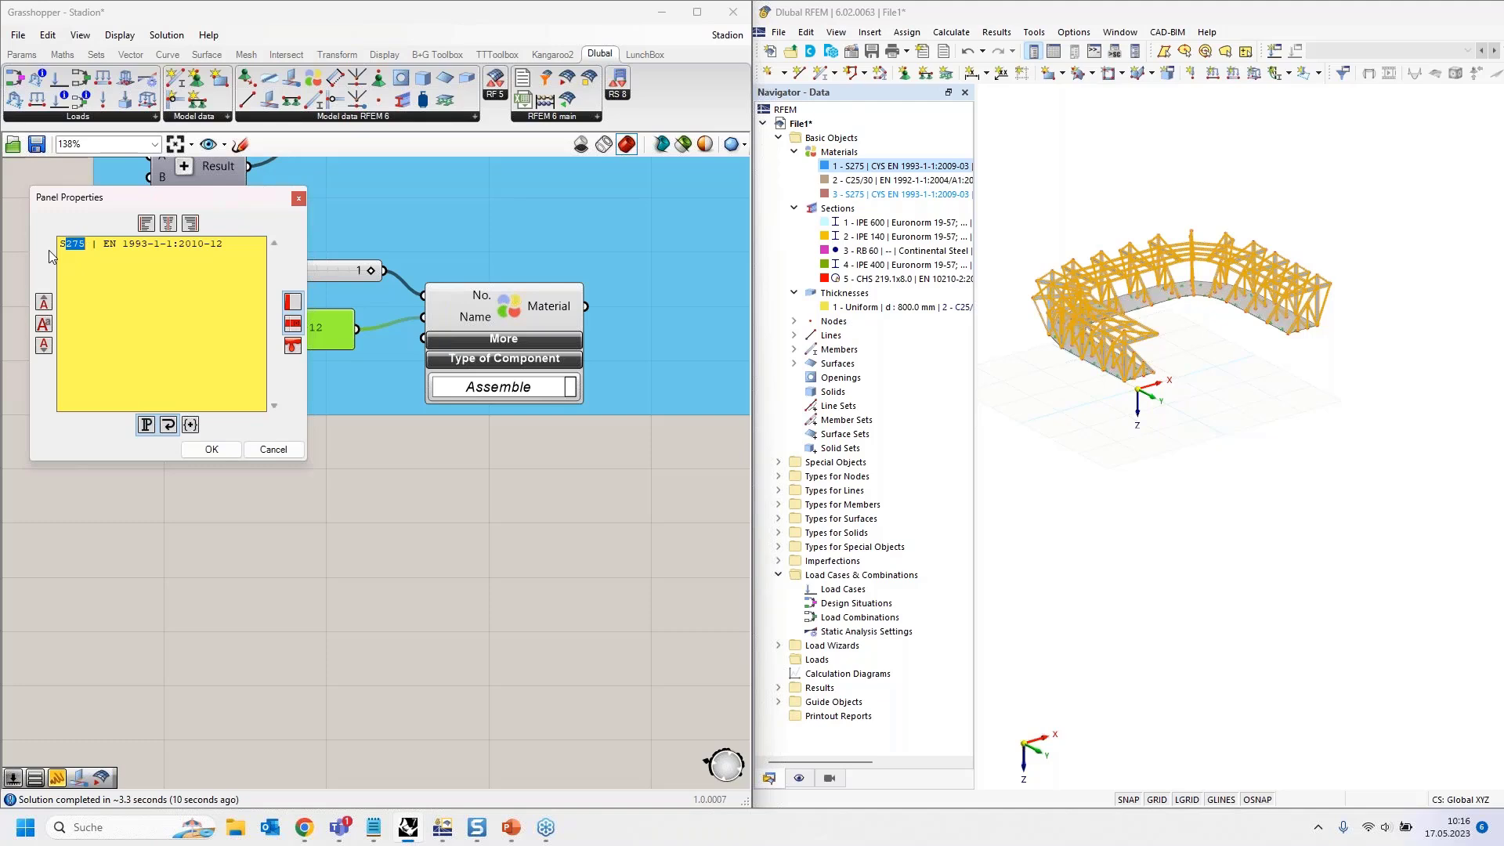
type("235")
left_click(211, 449)
scroll(331, 405, "down", 3)
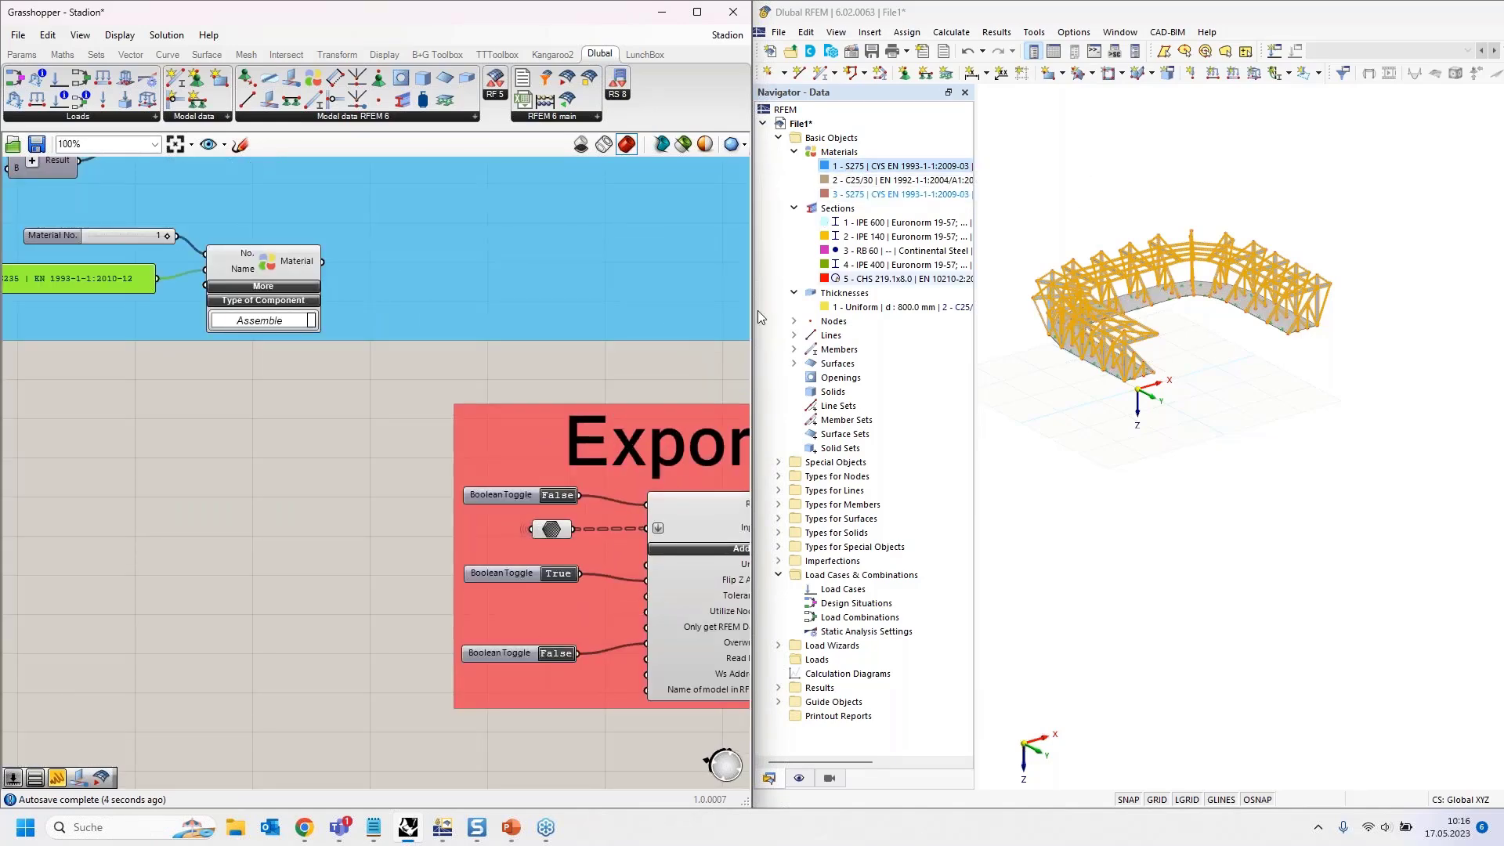
Export the S235 material to RFEM by setting the Run toggle to True, and reset it to False.
scroll(558, 512, "up", 4)
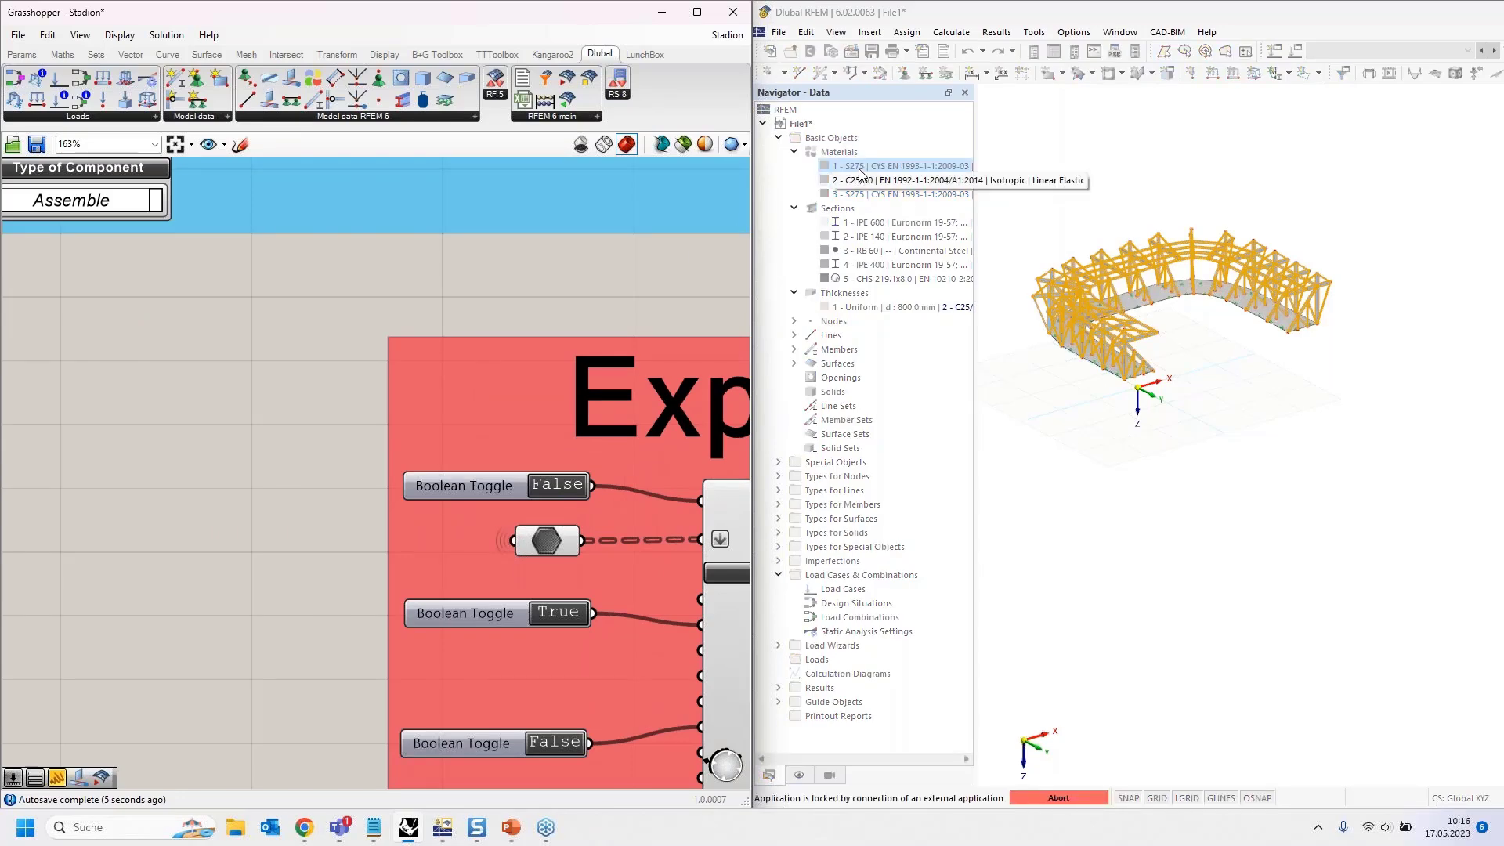
left_click(575, 487)
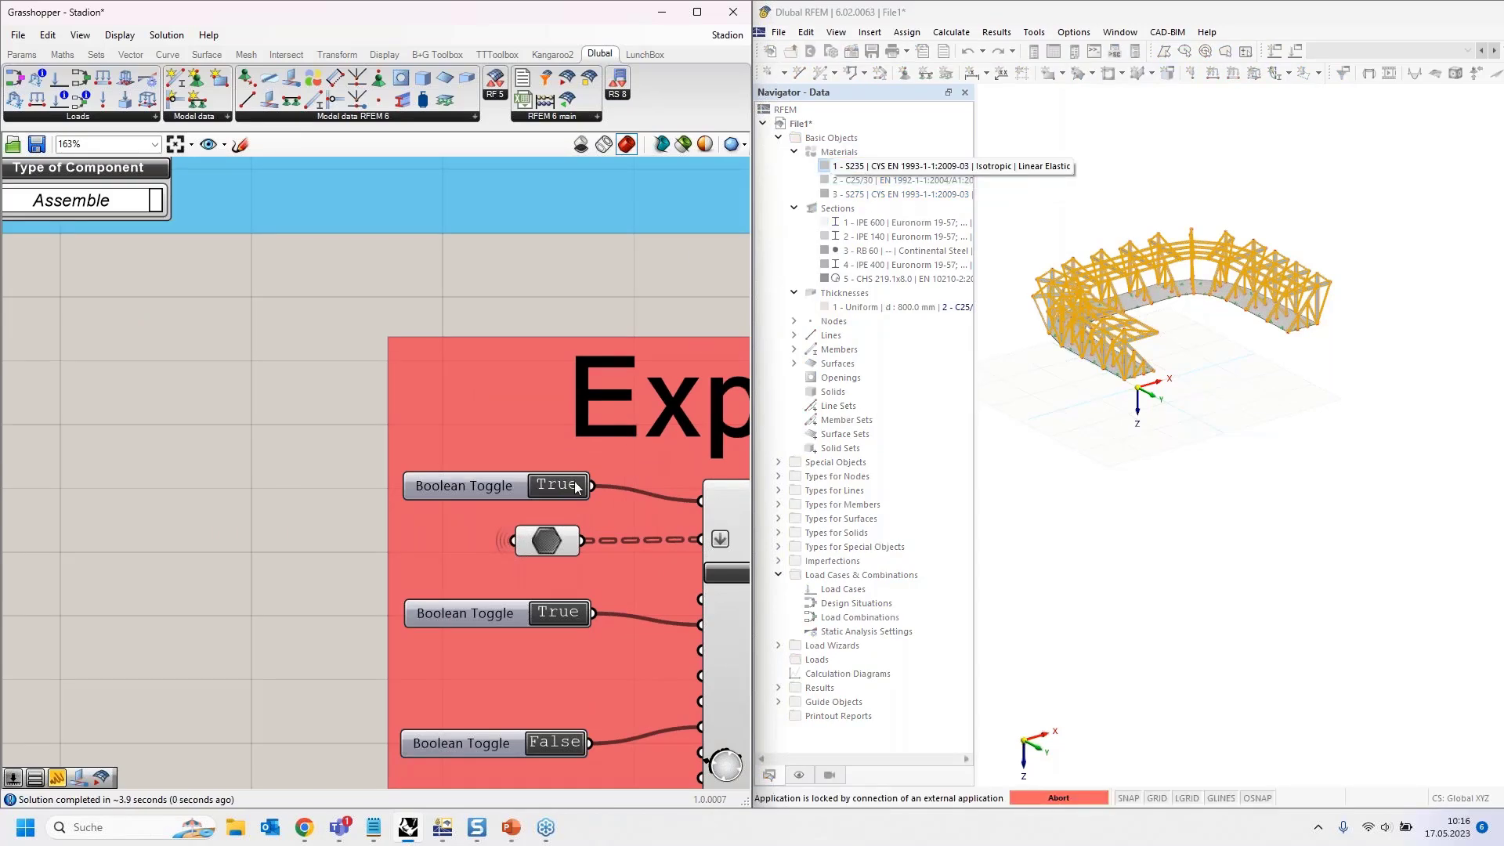
left_click(576, 486)
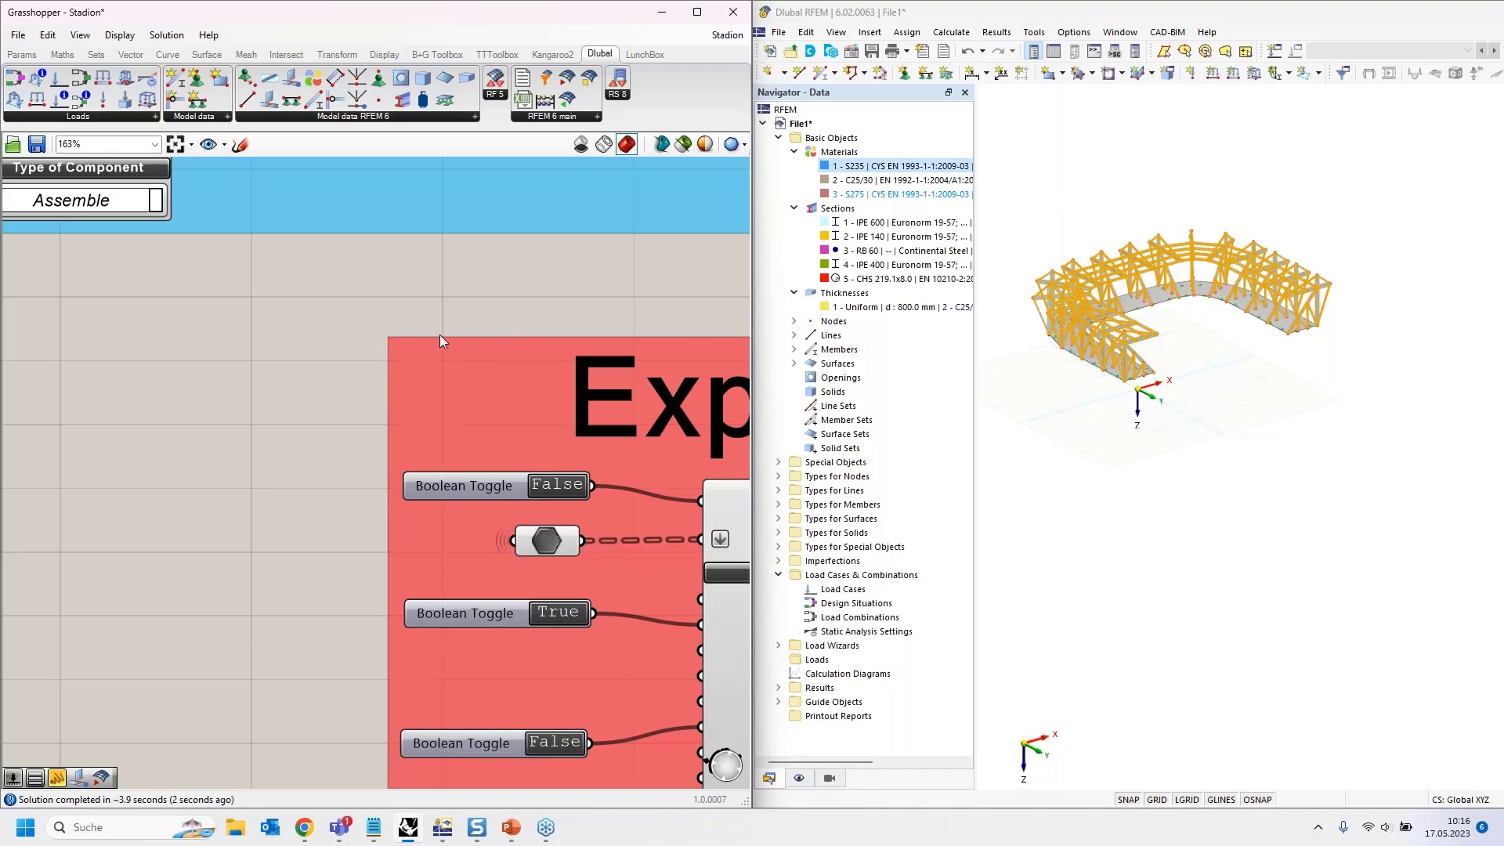
Clear the selection in the RFEM model and examine the Material component's wiring and the Overwrite input in the Export group.
scroll(321, 274, "down", 5)
right_click_drag(148, 297, 201, 410)
right_click_drag(268, 459, 414, 460)
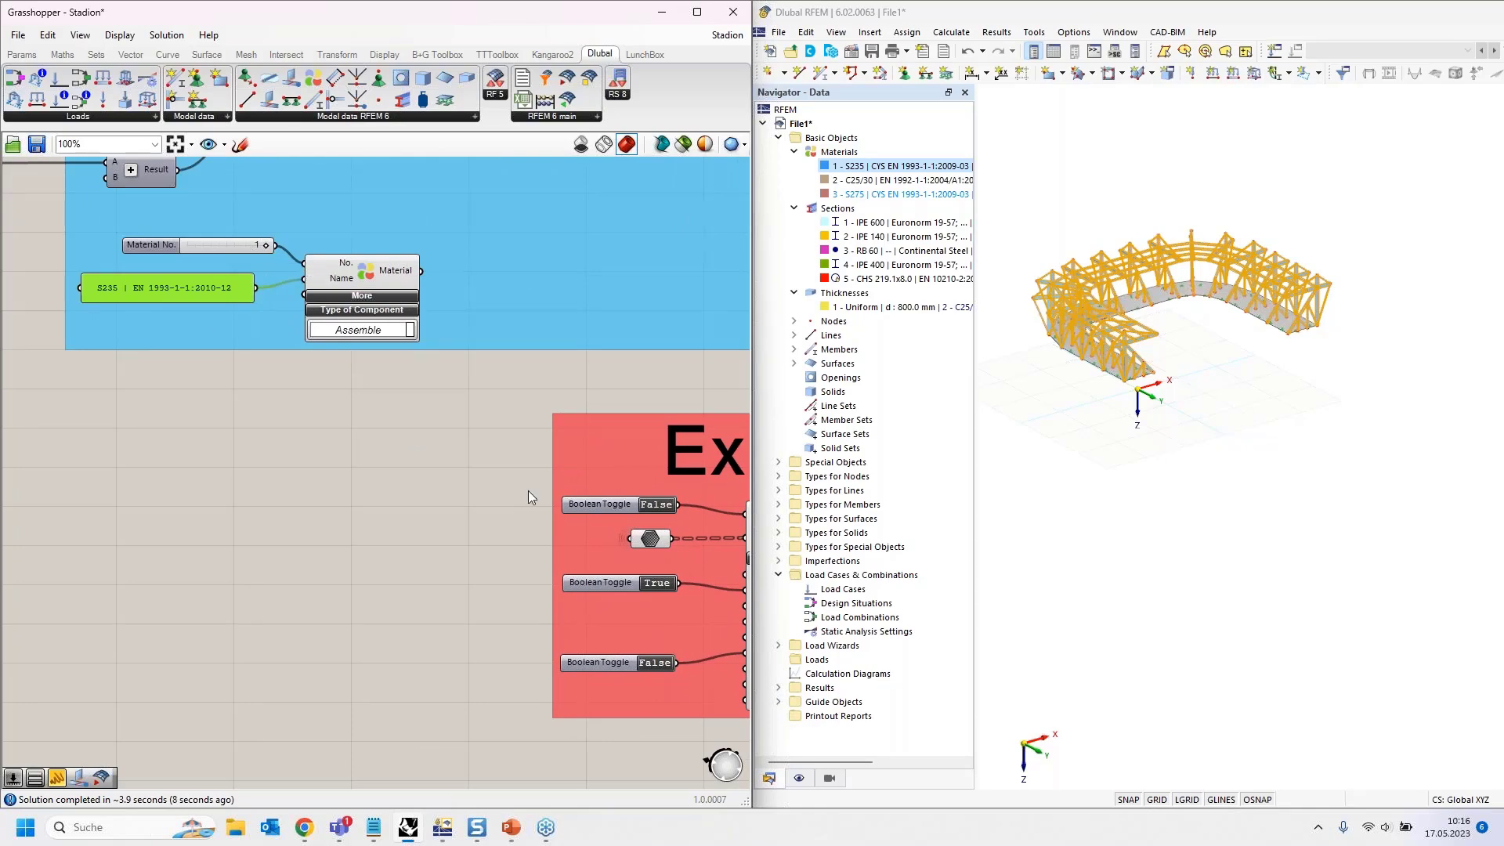
right_click_drag(382, 601, 66, 427)
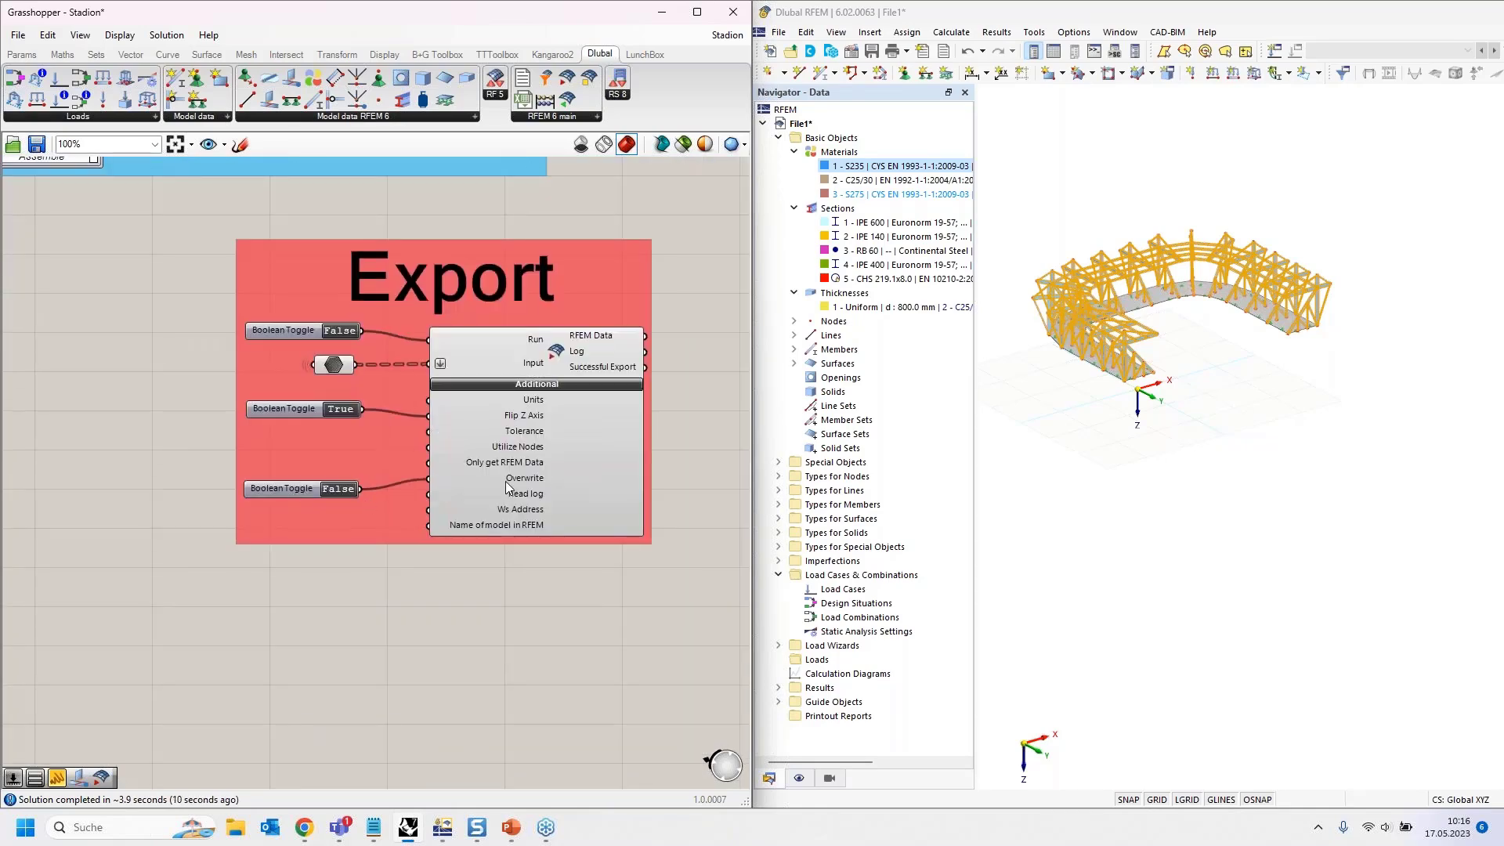
scroll(161, 379, "down", 3)
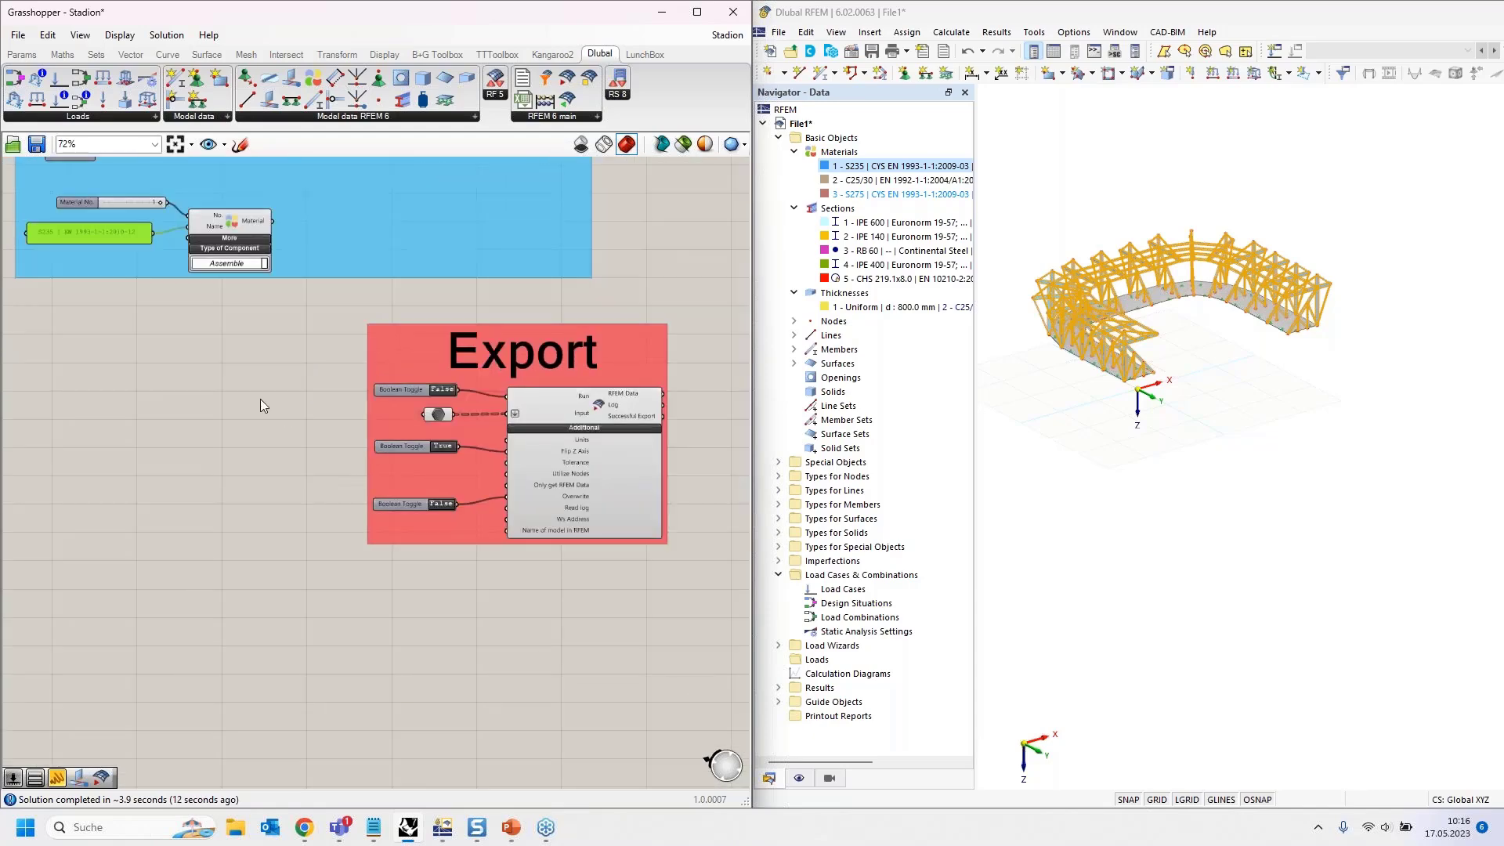
left_click(1148, 509)
right_click_drag(173, 345, 227, 444)
left_click(288, 330)
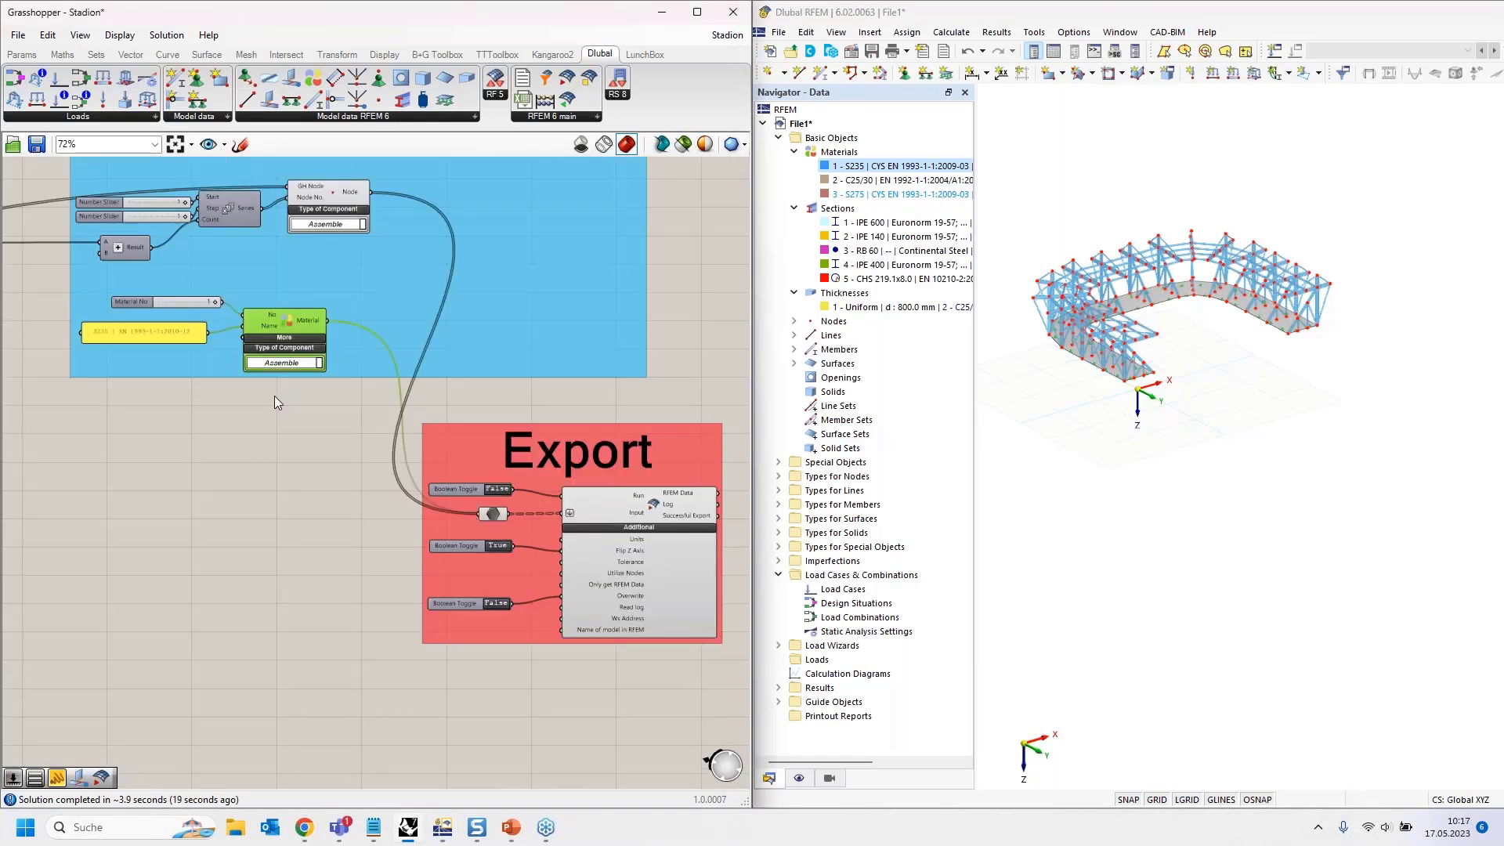
left_click(275, 501)
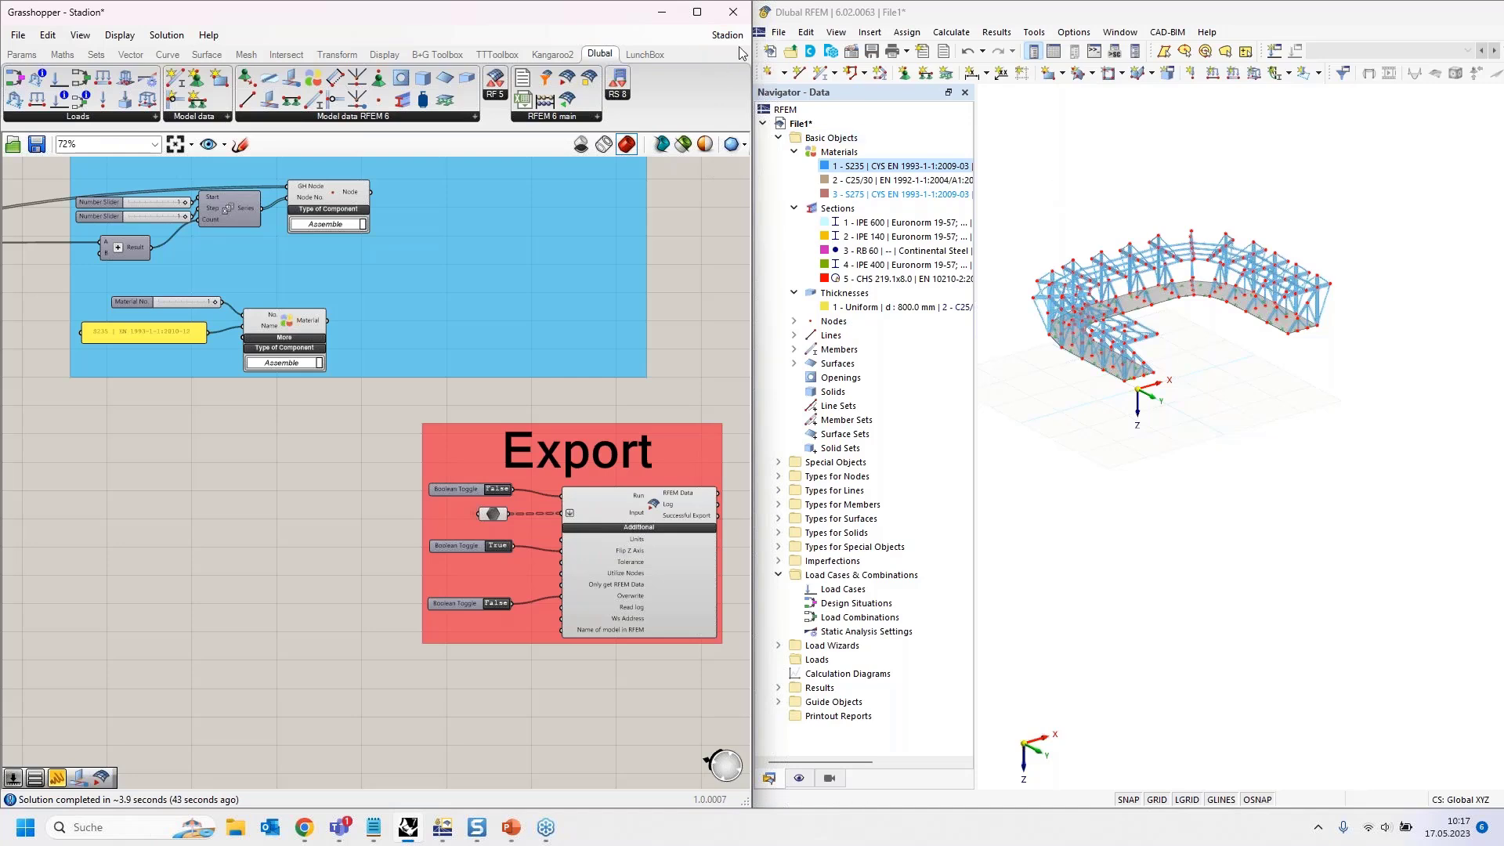
Close the Stadion definition without saving, open Importing_from_RFEM6_into_GH and bring its "Import complete structure" section into view.
mouse_move(746, 41)
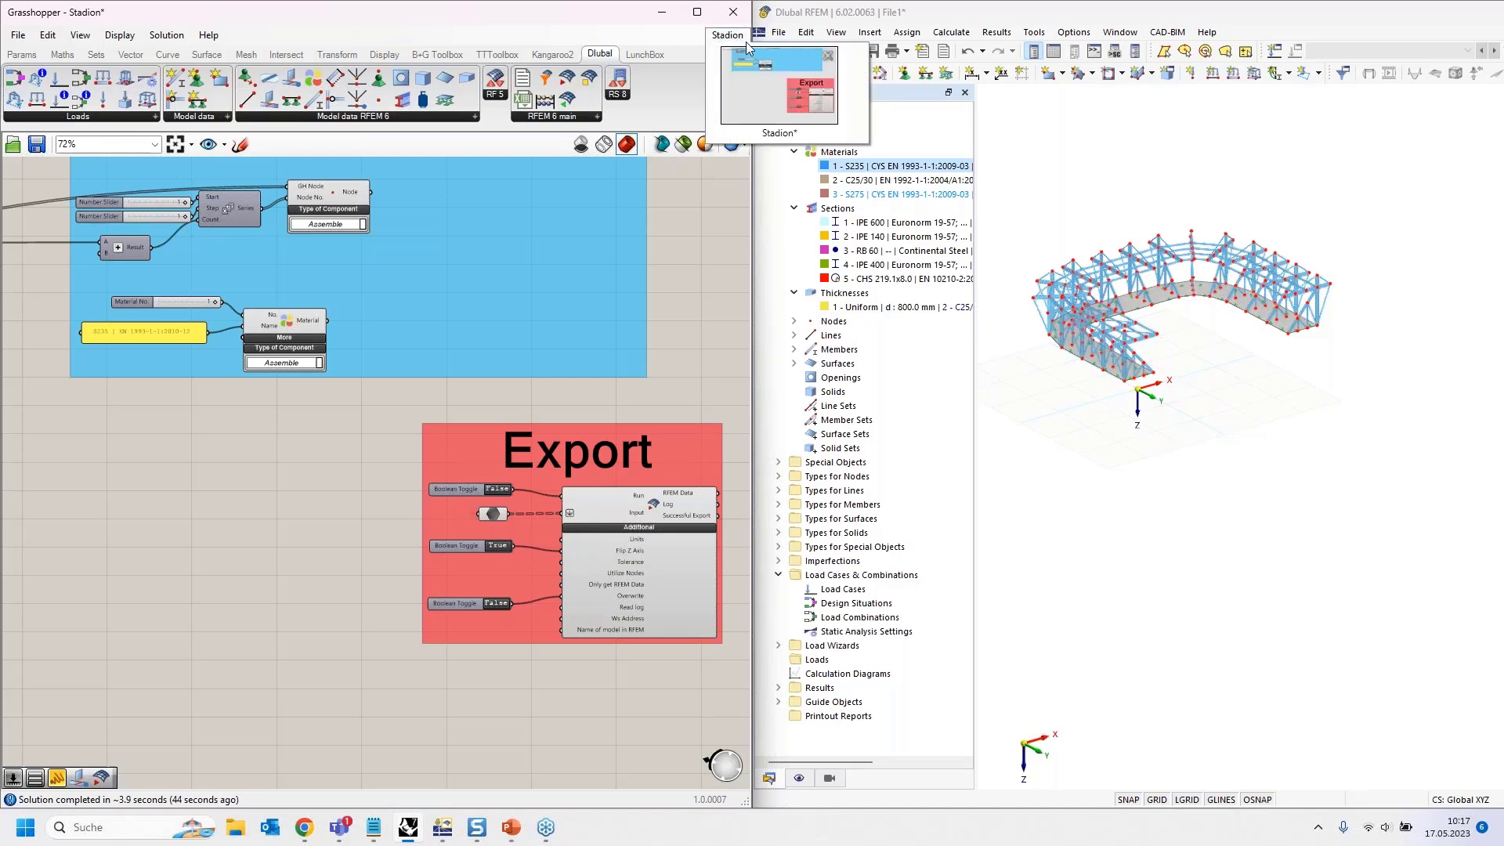
left_click(829, 56)
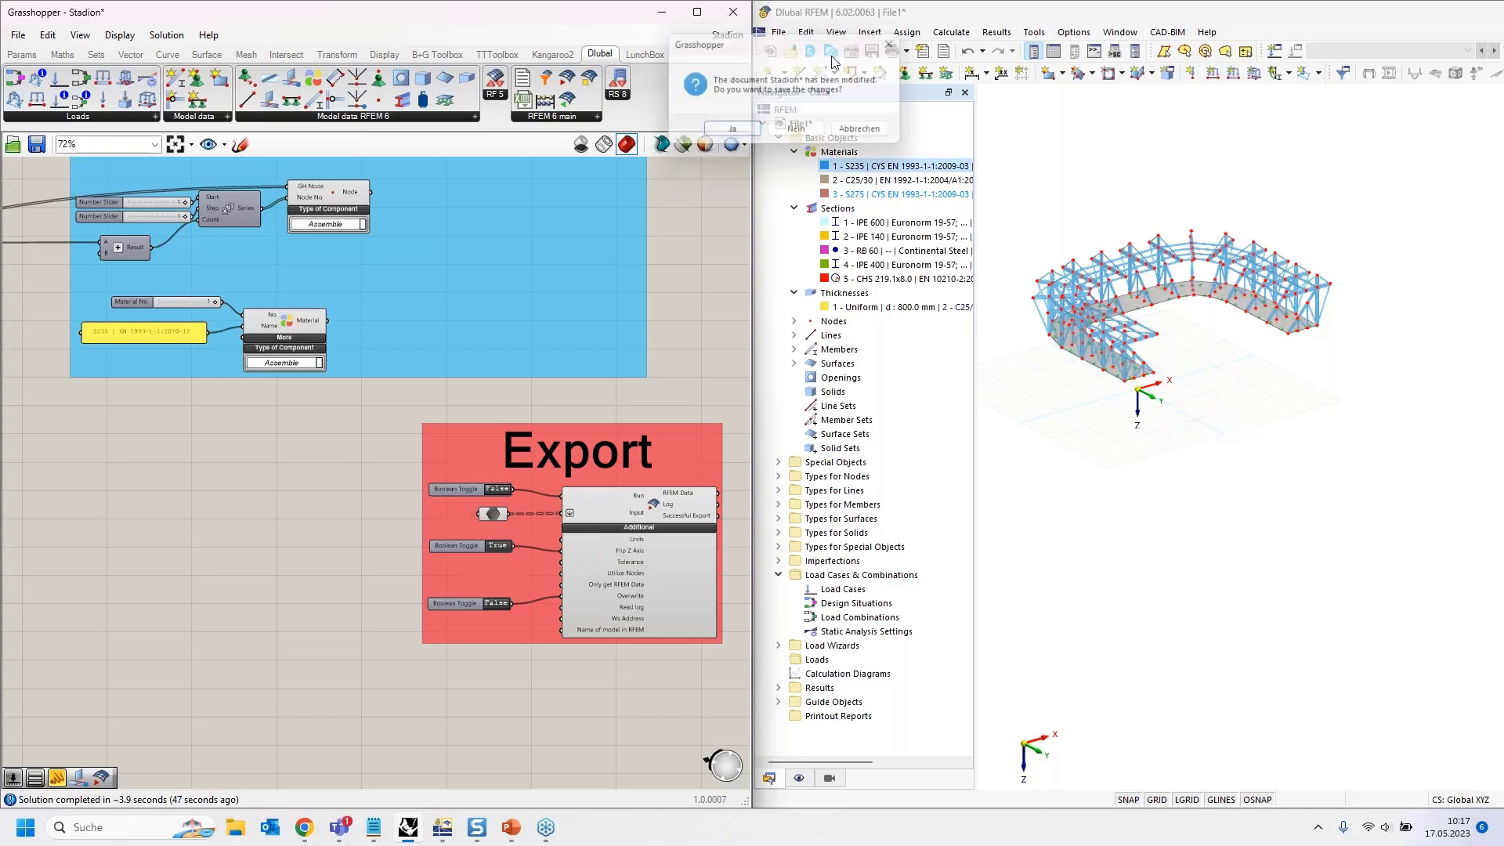
left_click(805, 138)
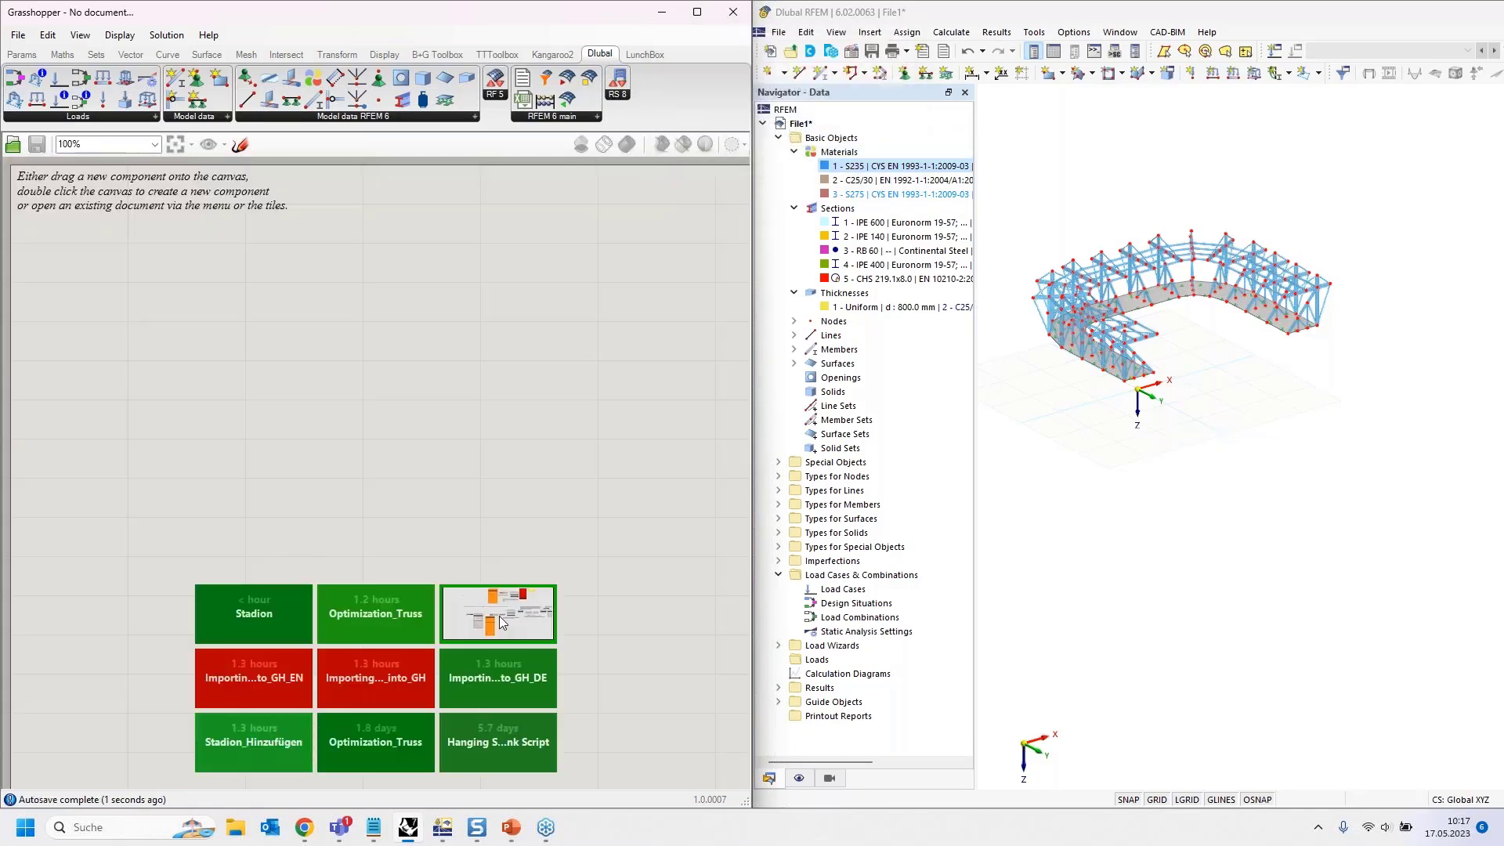
left_click(500, 616)
right_click_drag(306, 180, 272, 548)
right_click_drag(256, 311, 276, 578)
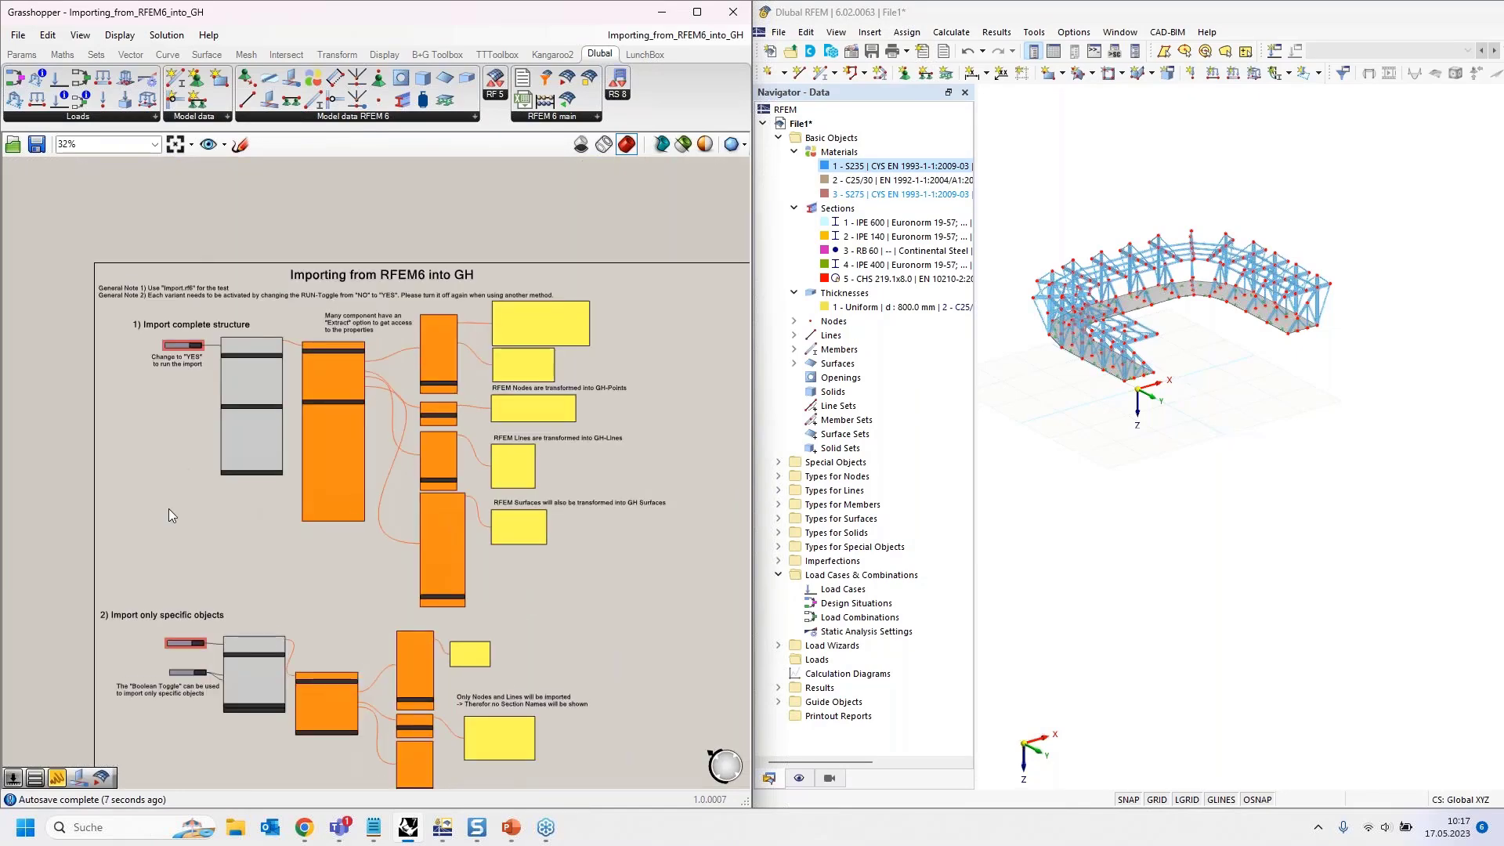
scroll(309, 563, "up", 5)
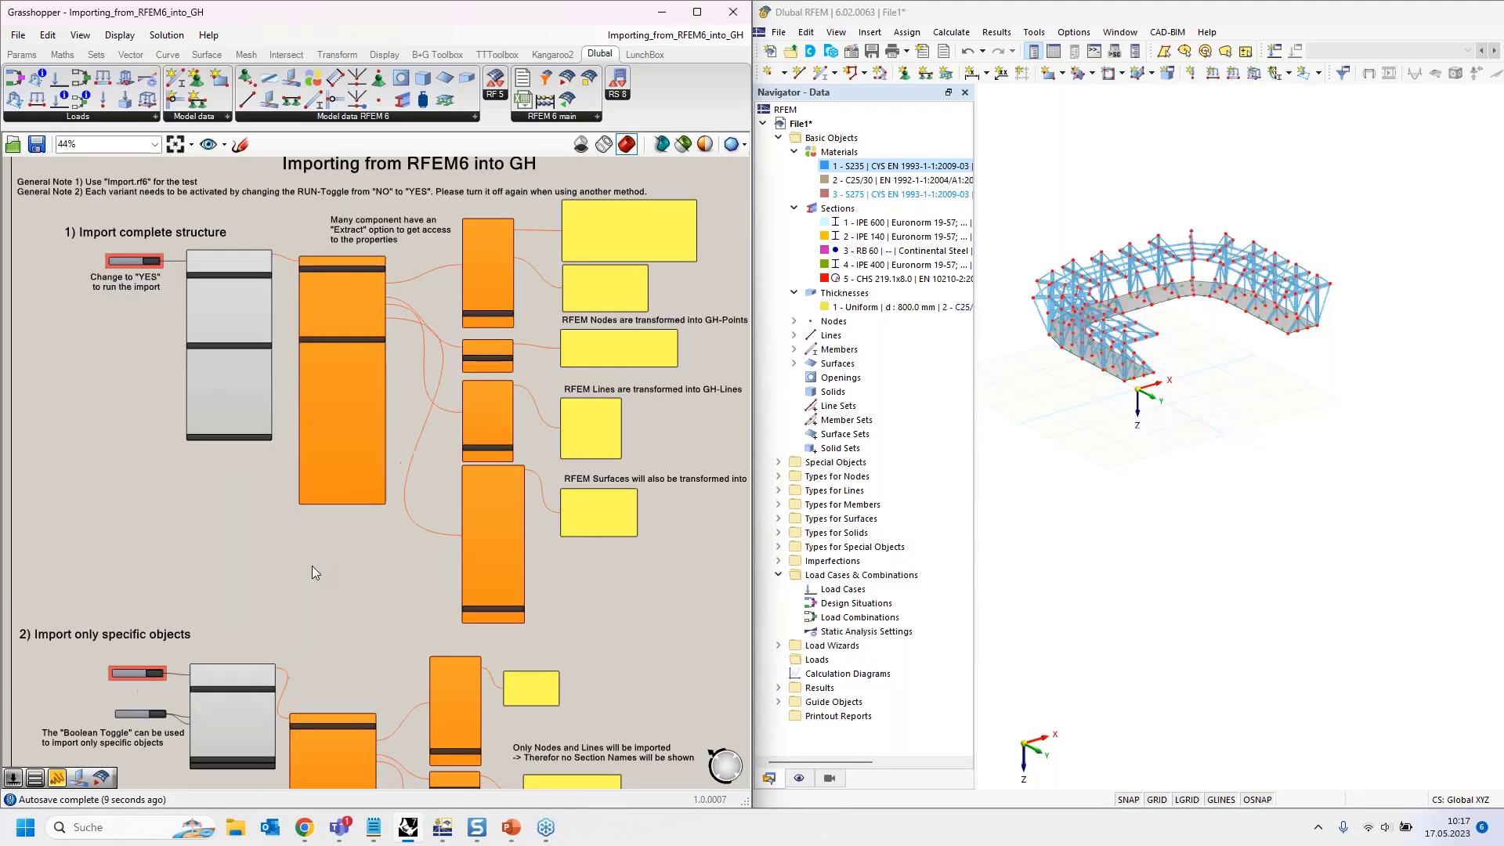
right_click_drag(177, 589, 210, 596)
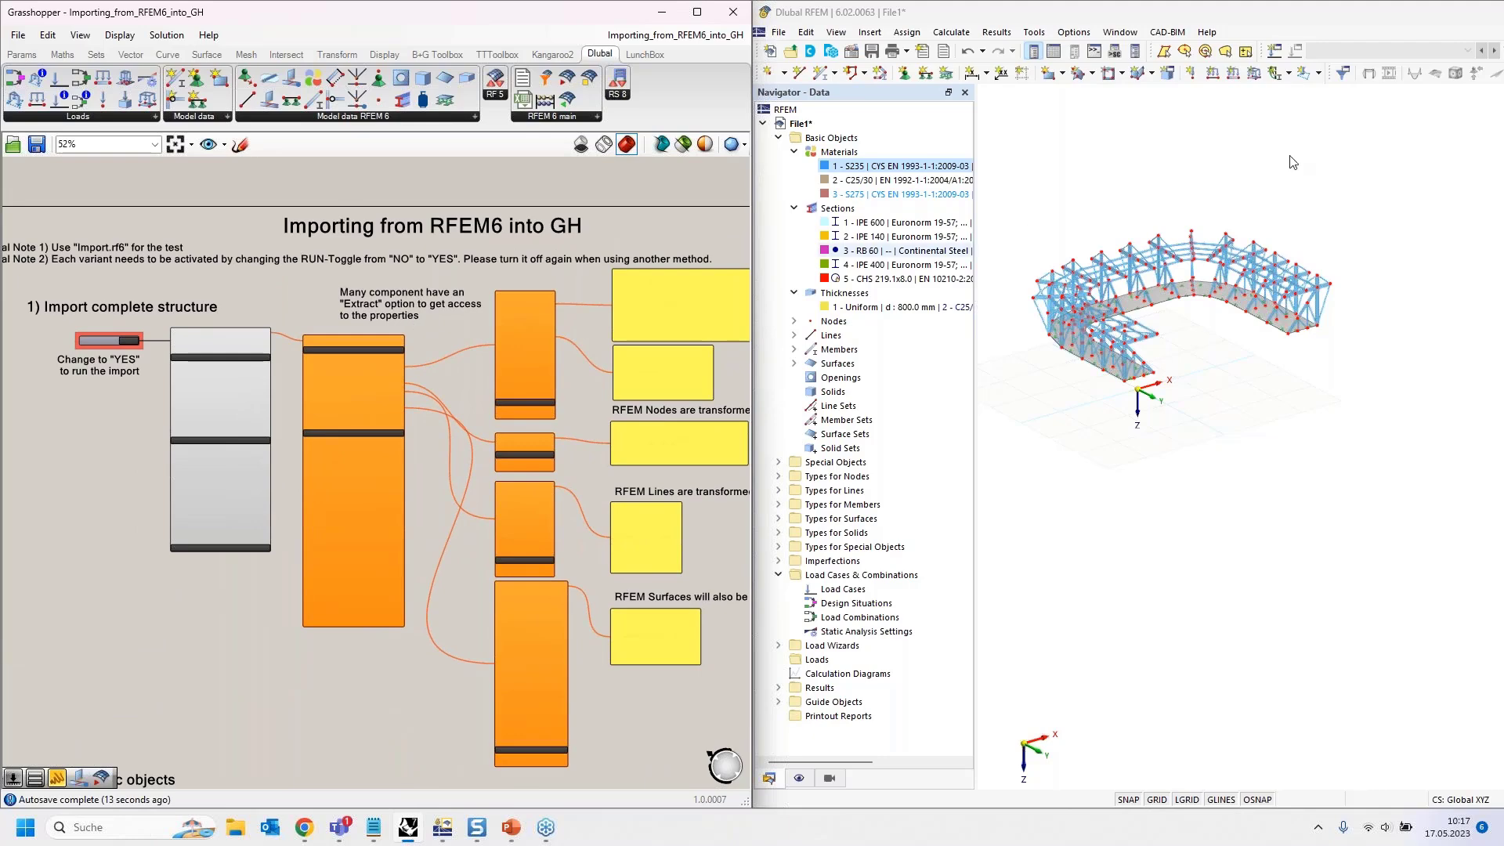
Fit the whole RFEM window on screen beside the Grasshopper window.
left_click(1373, 18)
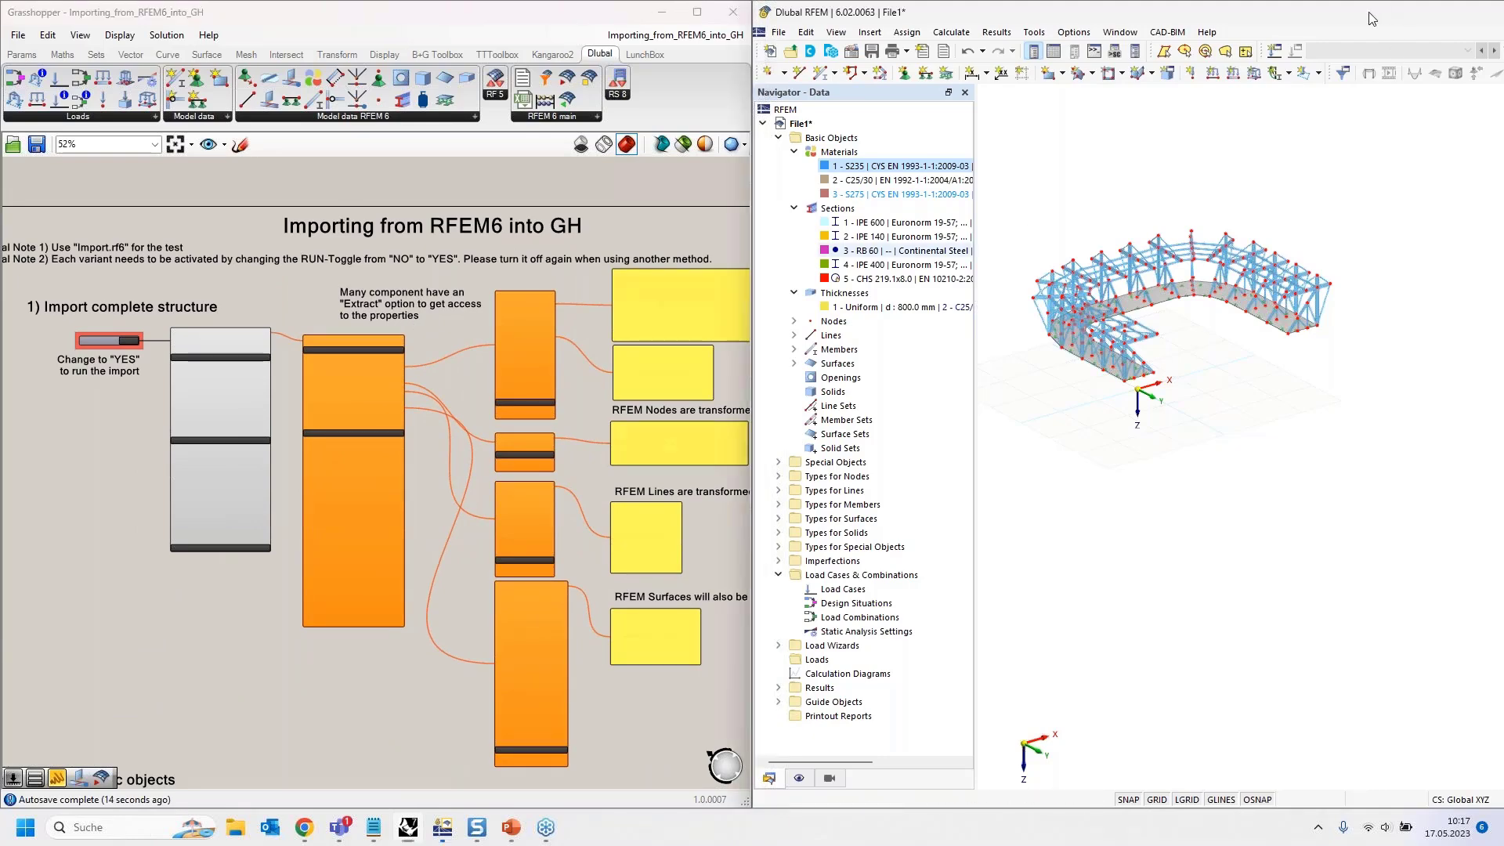
left_click_drag(1369, 17, 1503, 188)
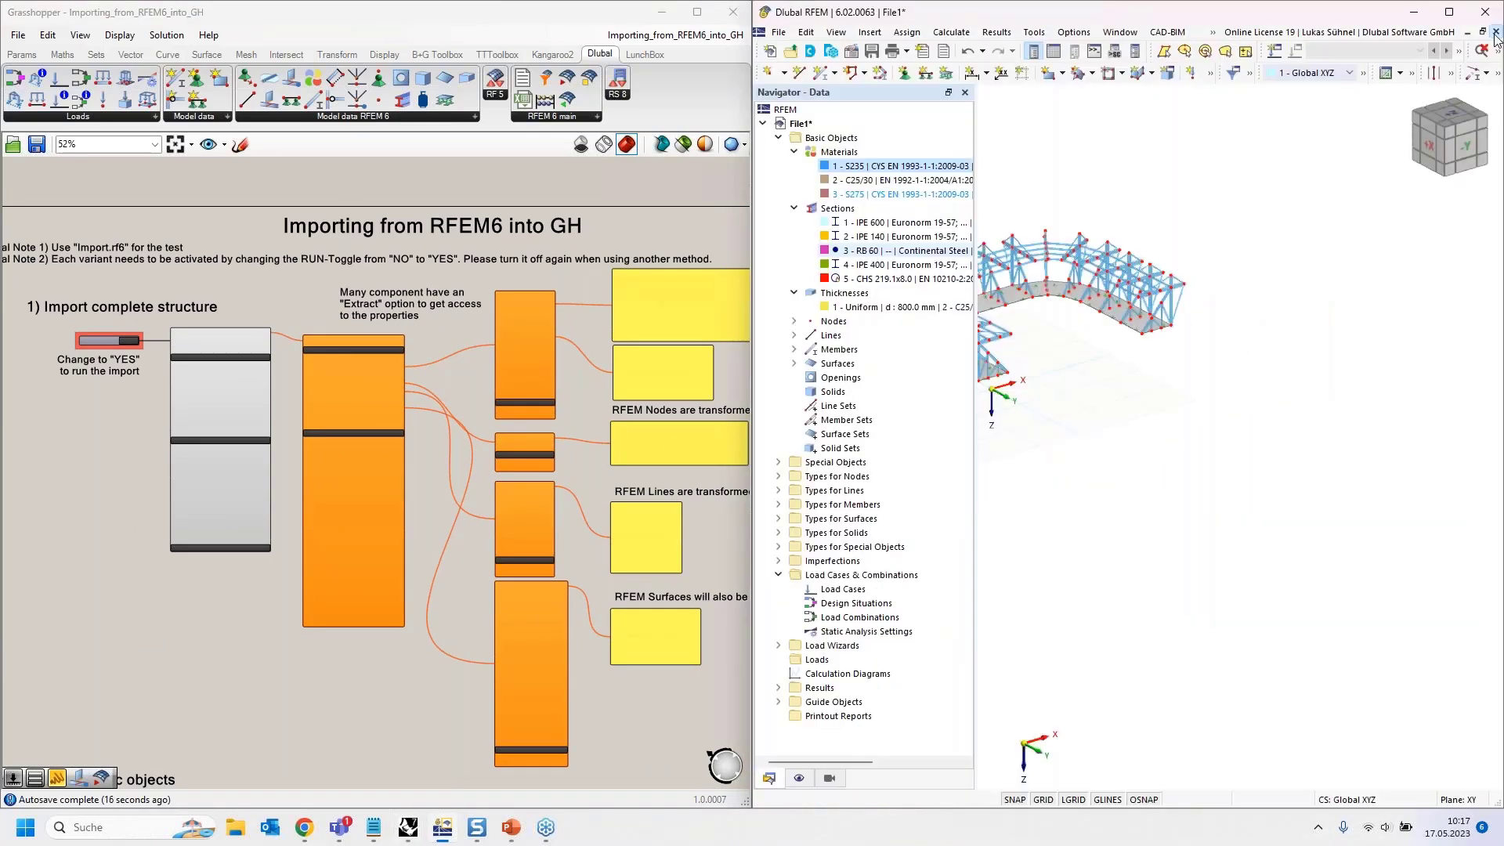
Close the File1 model in RFEM, open Import.rf6 and examine its structure from several angles.
left_click(1495, 33)
left_click(1191, 480)
left_click(789, 51)
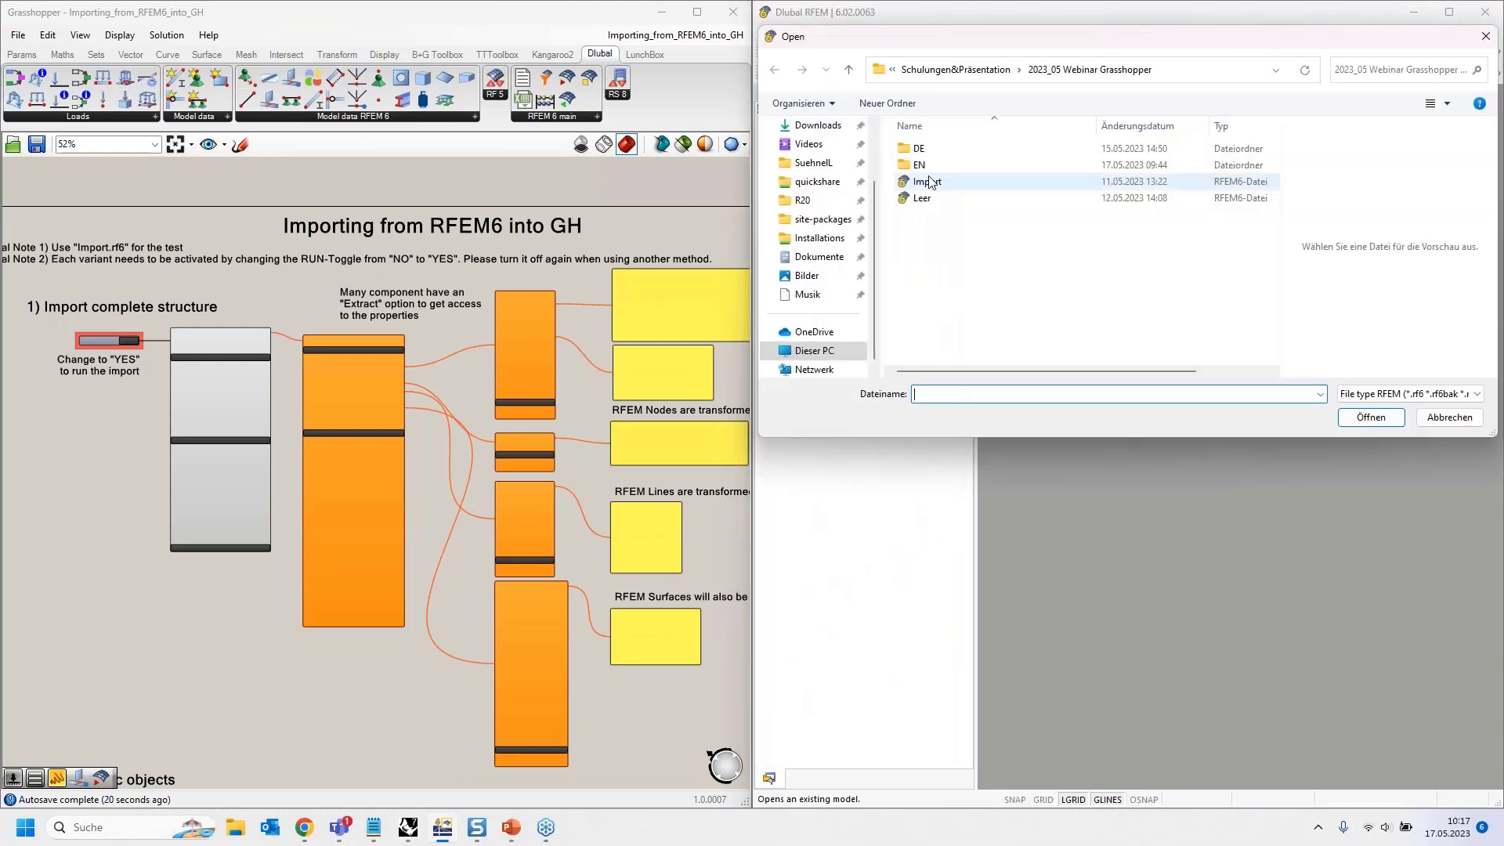
double_click(930, 183)
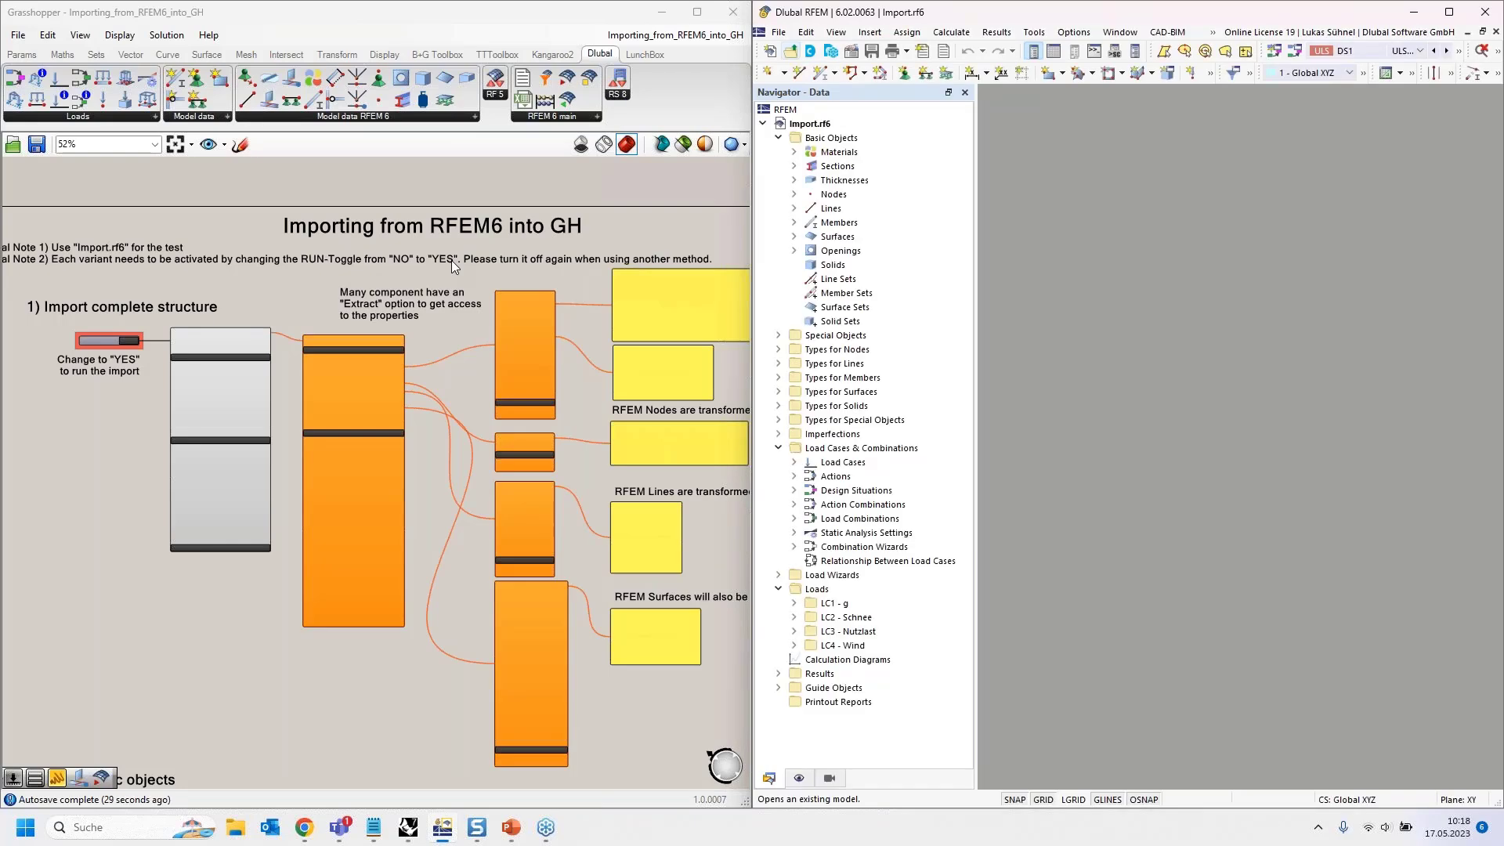
middle_click_drag(1250, 352, 1476, 267)
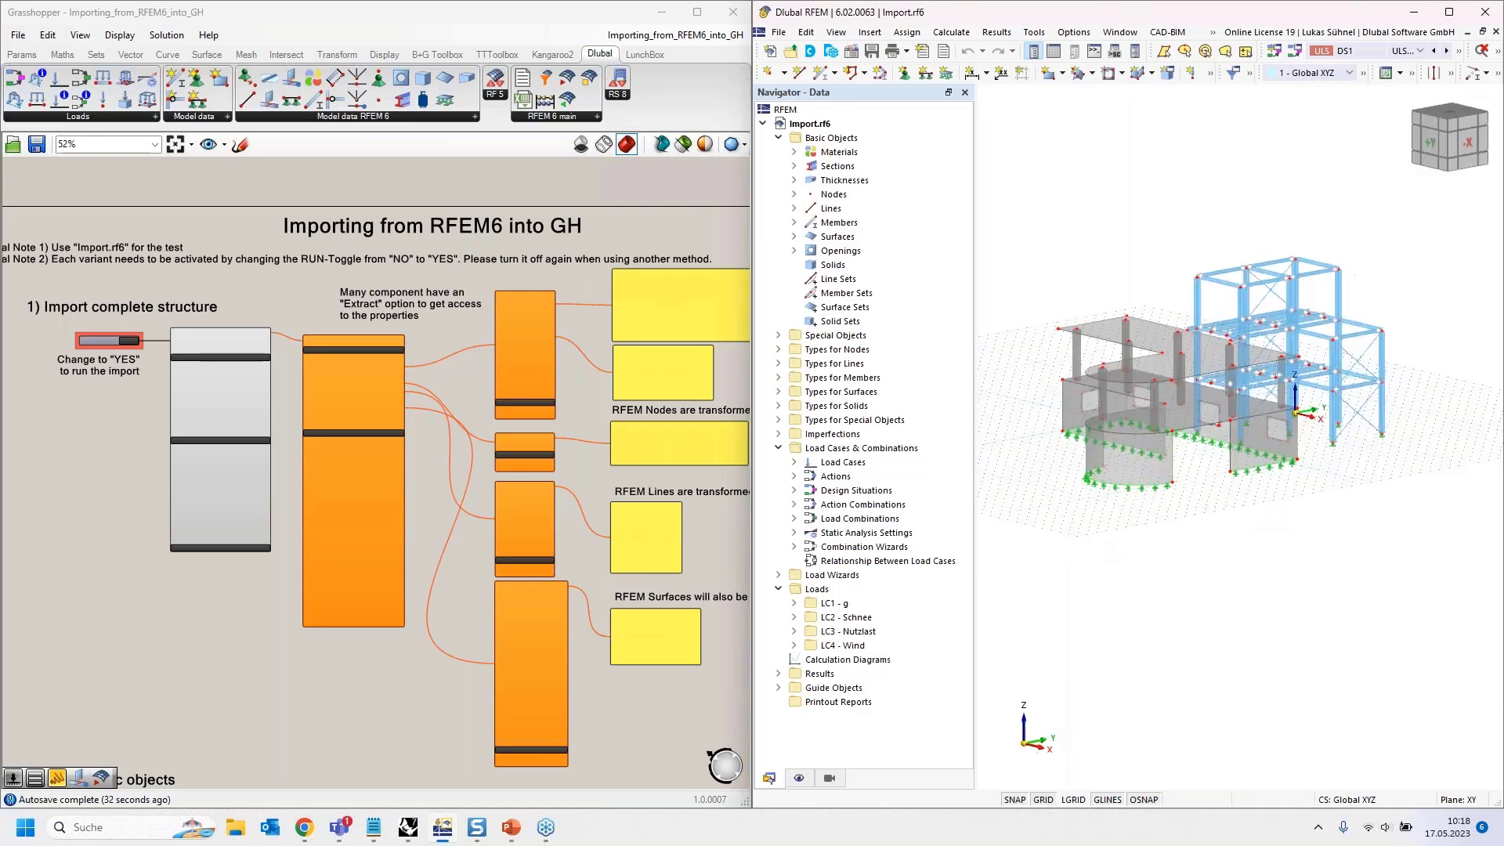
middle_click_drag(1227, 235, 1252, 571, "ctrl")
scroll(1258, 464, "up", 3)
scroll(1159, 352, "down", 3)
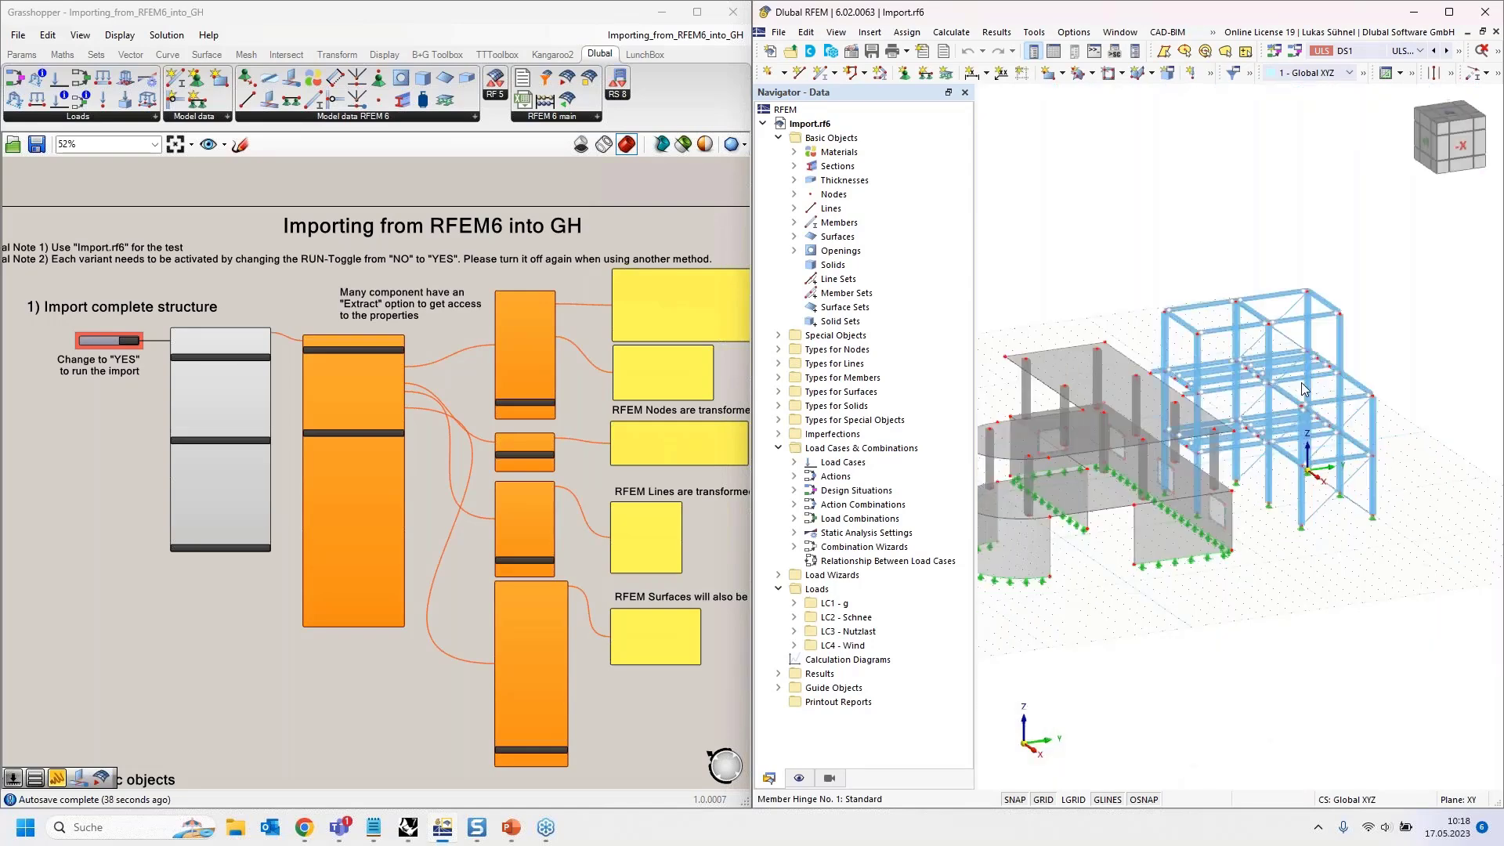
middle_click_drag(1159, 345, 1087, 241, "ctrl")
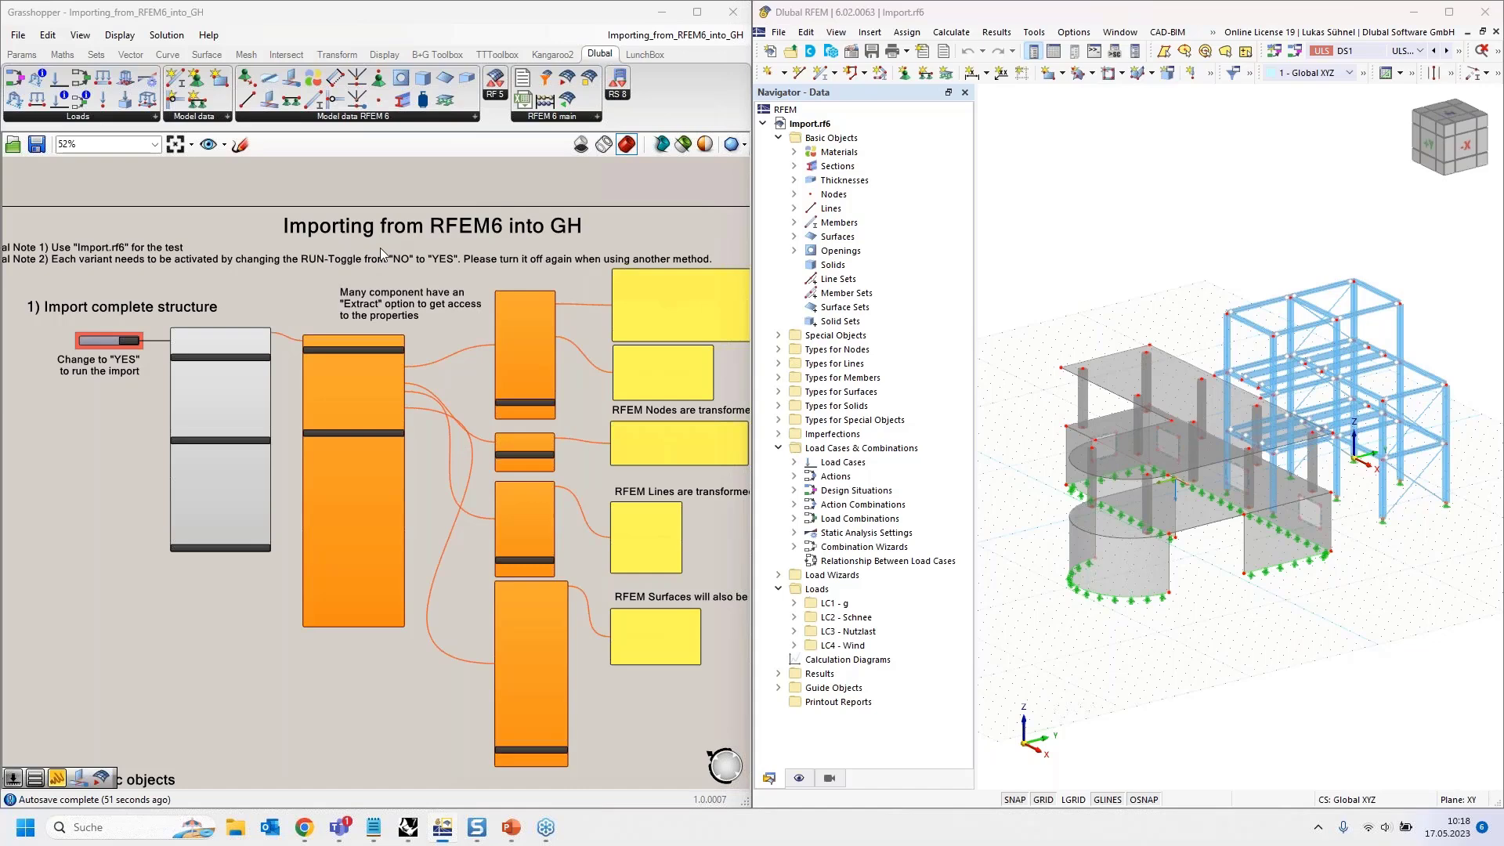
Import the complete RFEM structure into Grasshopper by setting the import component's Run toggle to True.
right_click_drag(433, 290, 546, 640)
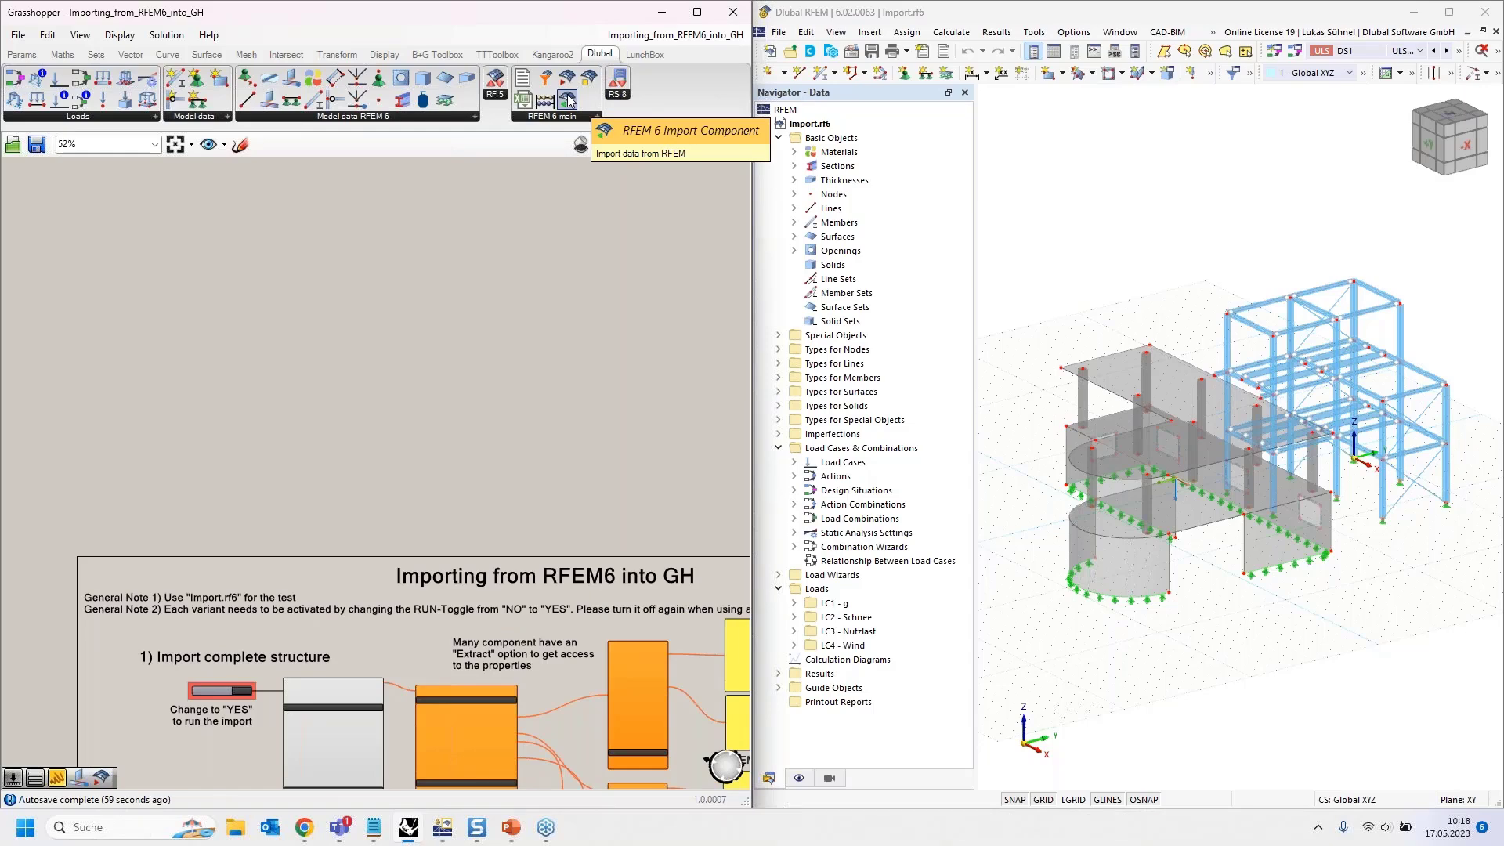
right_click_drag(369, 370, 415, 27)
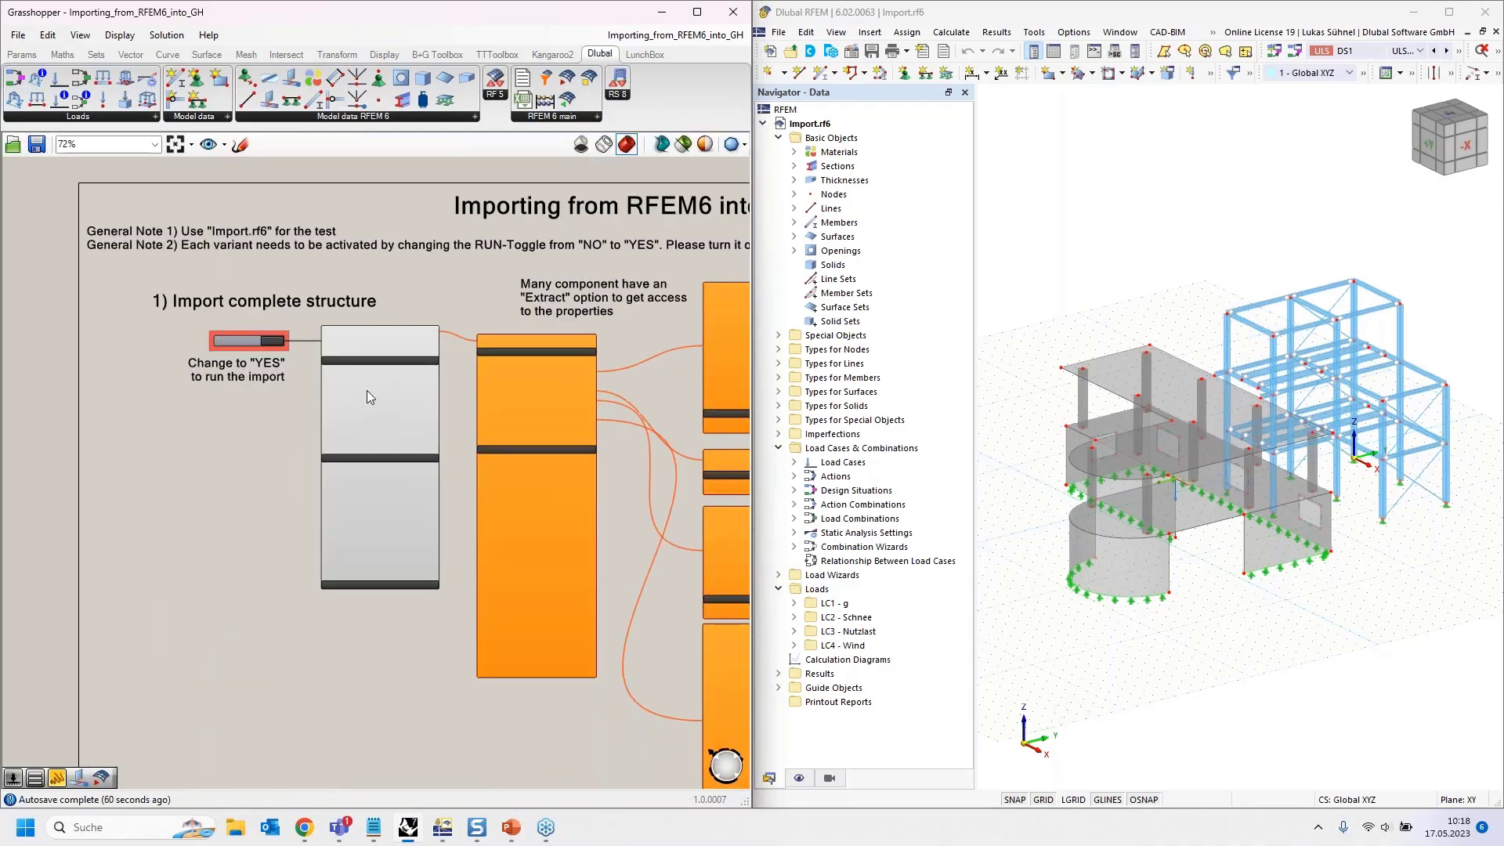
scroll(366, 390, "up", 4)
scroll(364, 379, "down", 3)
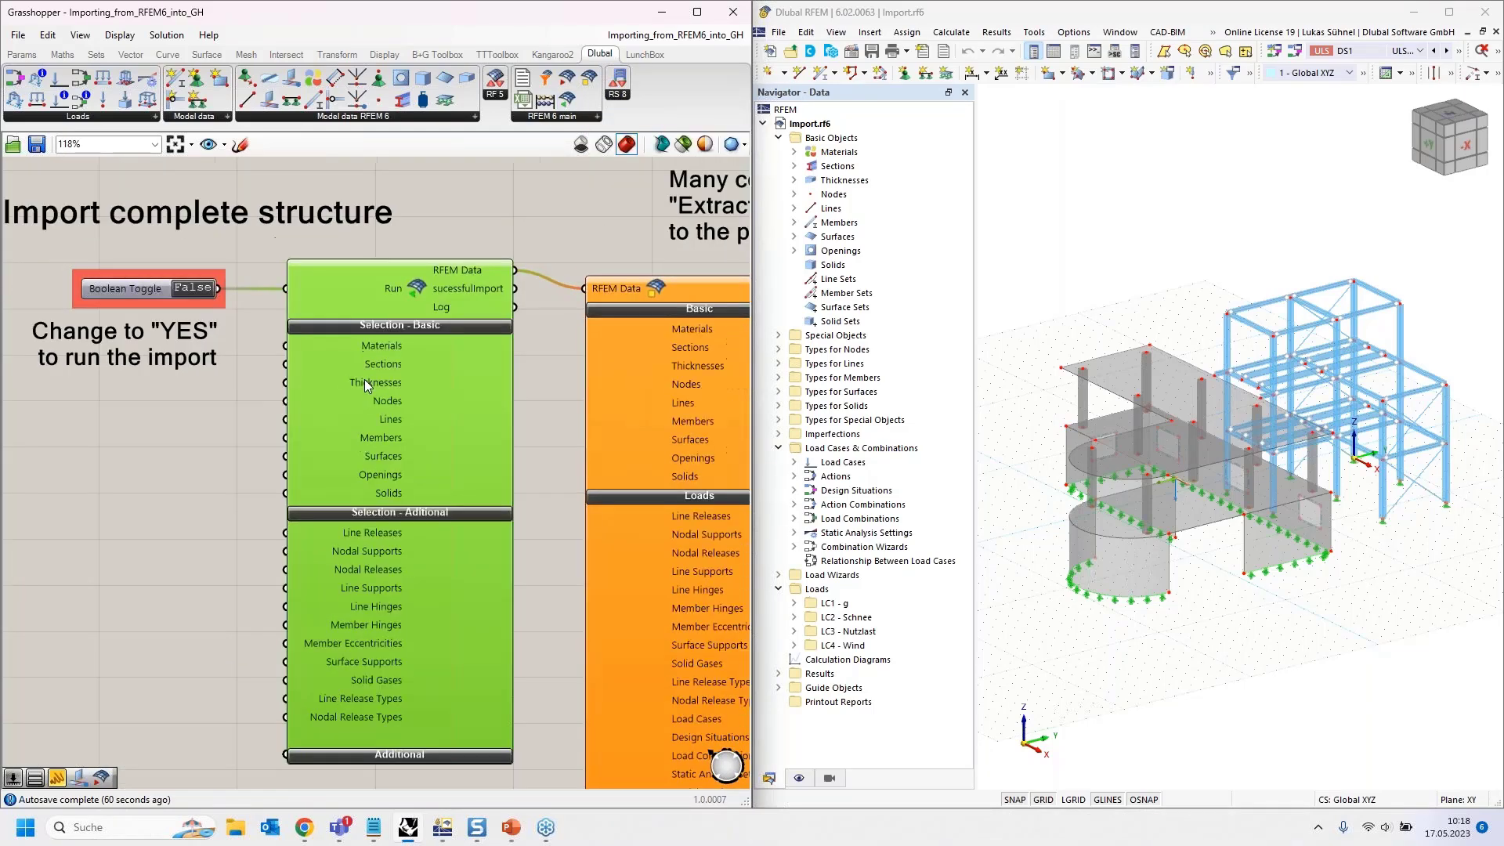
scroll(237, 316, "up", 2)
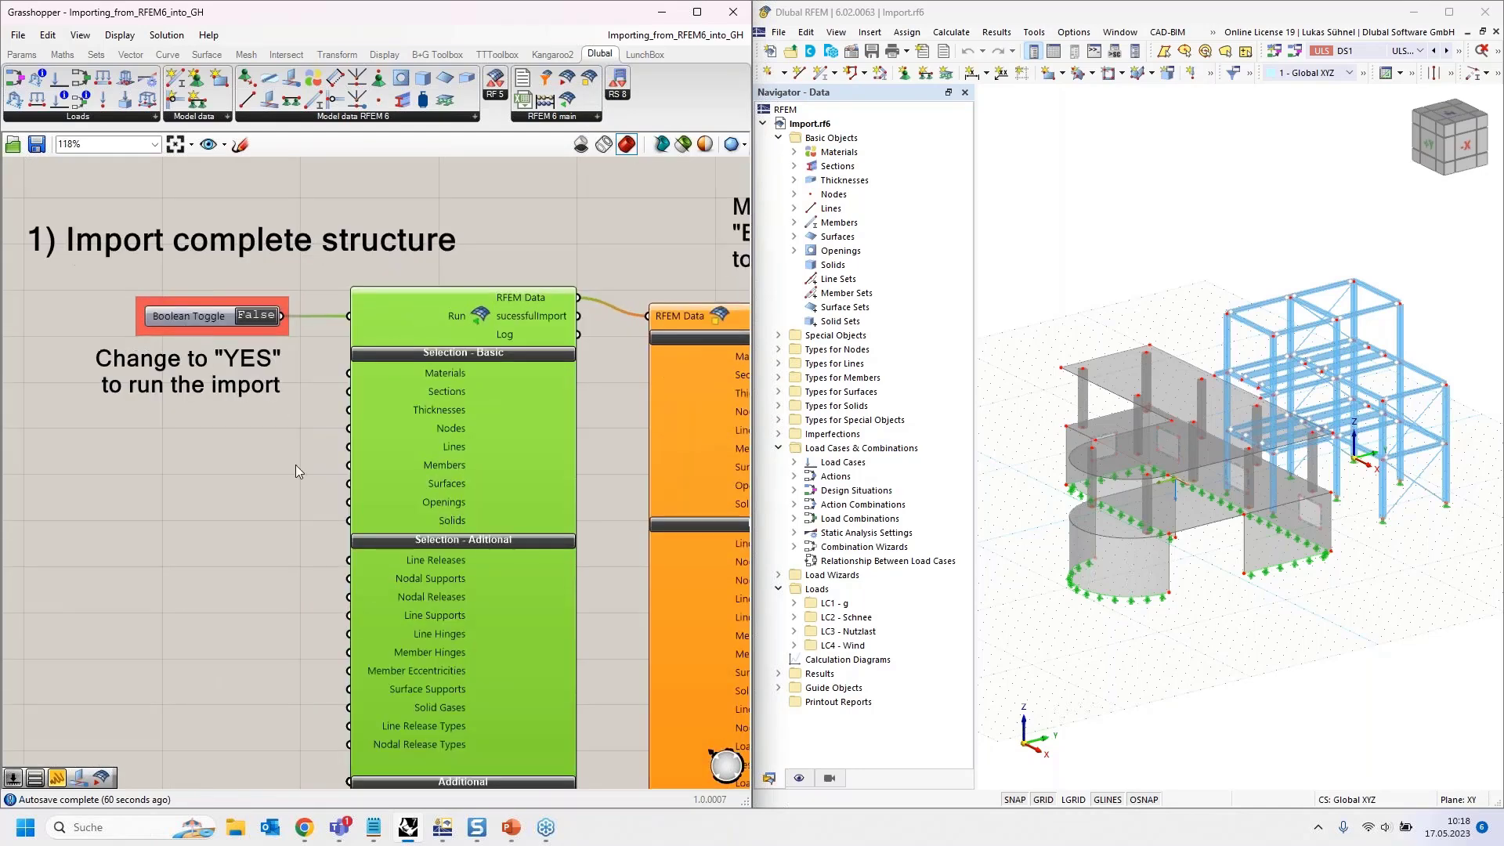
right_click_drag(274, 496, 161, 494)
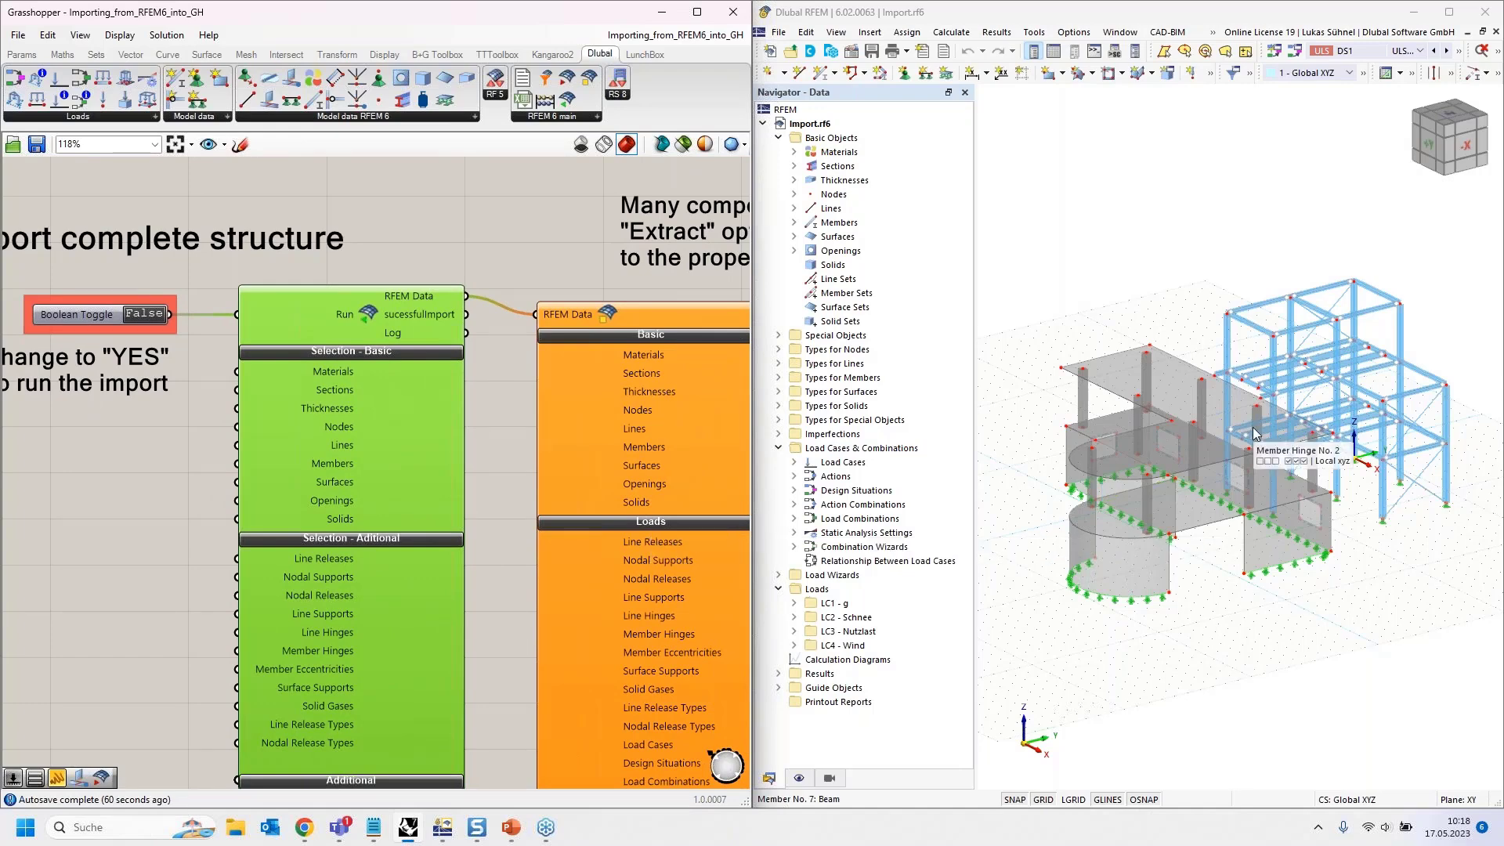
double_click(146, 317)
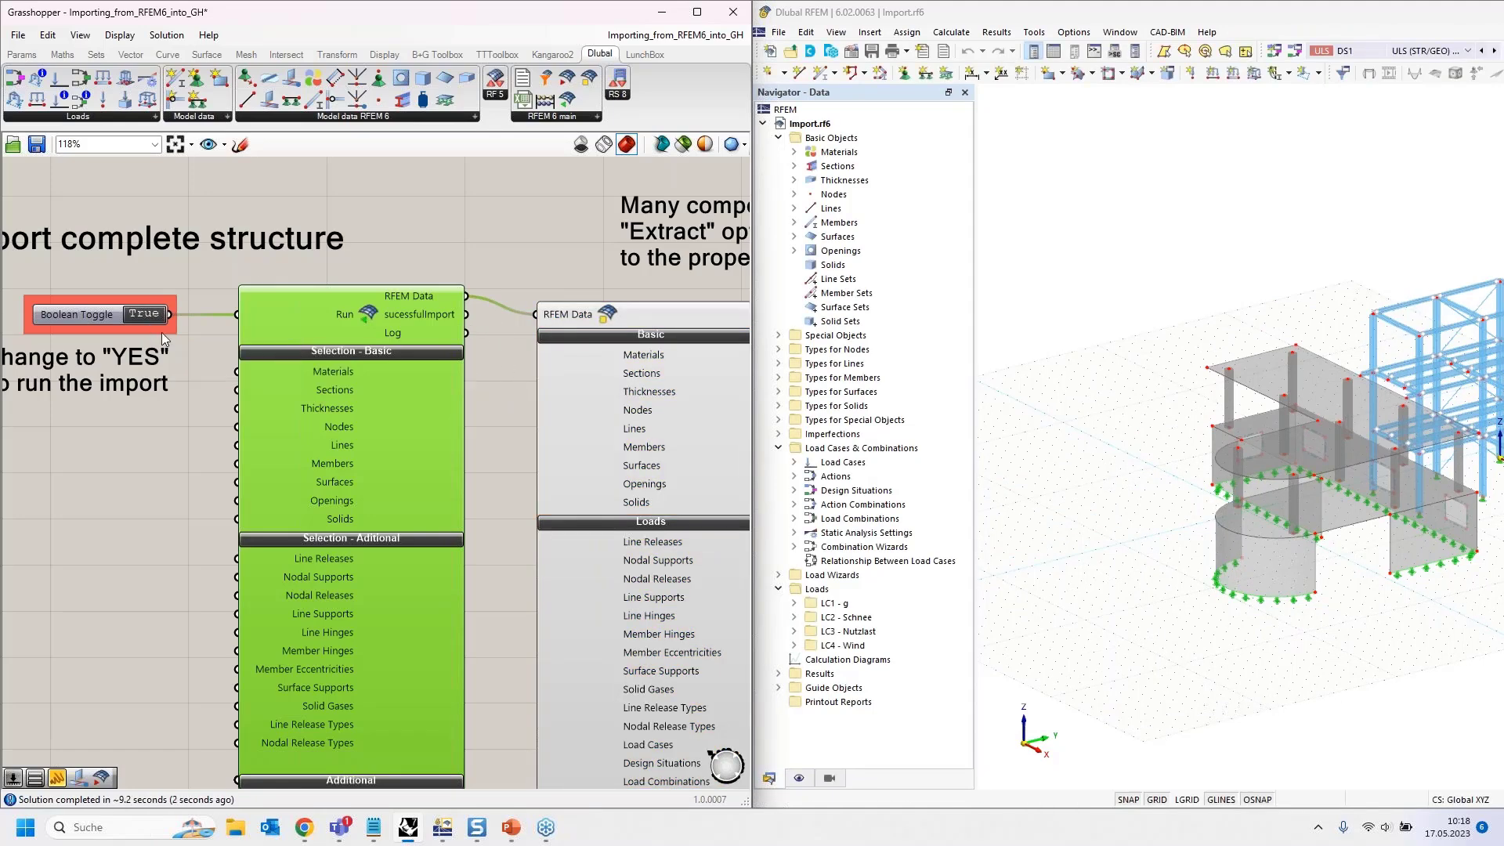
Wire a new Panel to the import component's RFEM Data output to check its content, and delete the panel.
right_click_drag(137, 450, 93, 473)
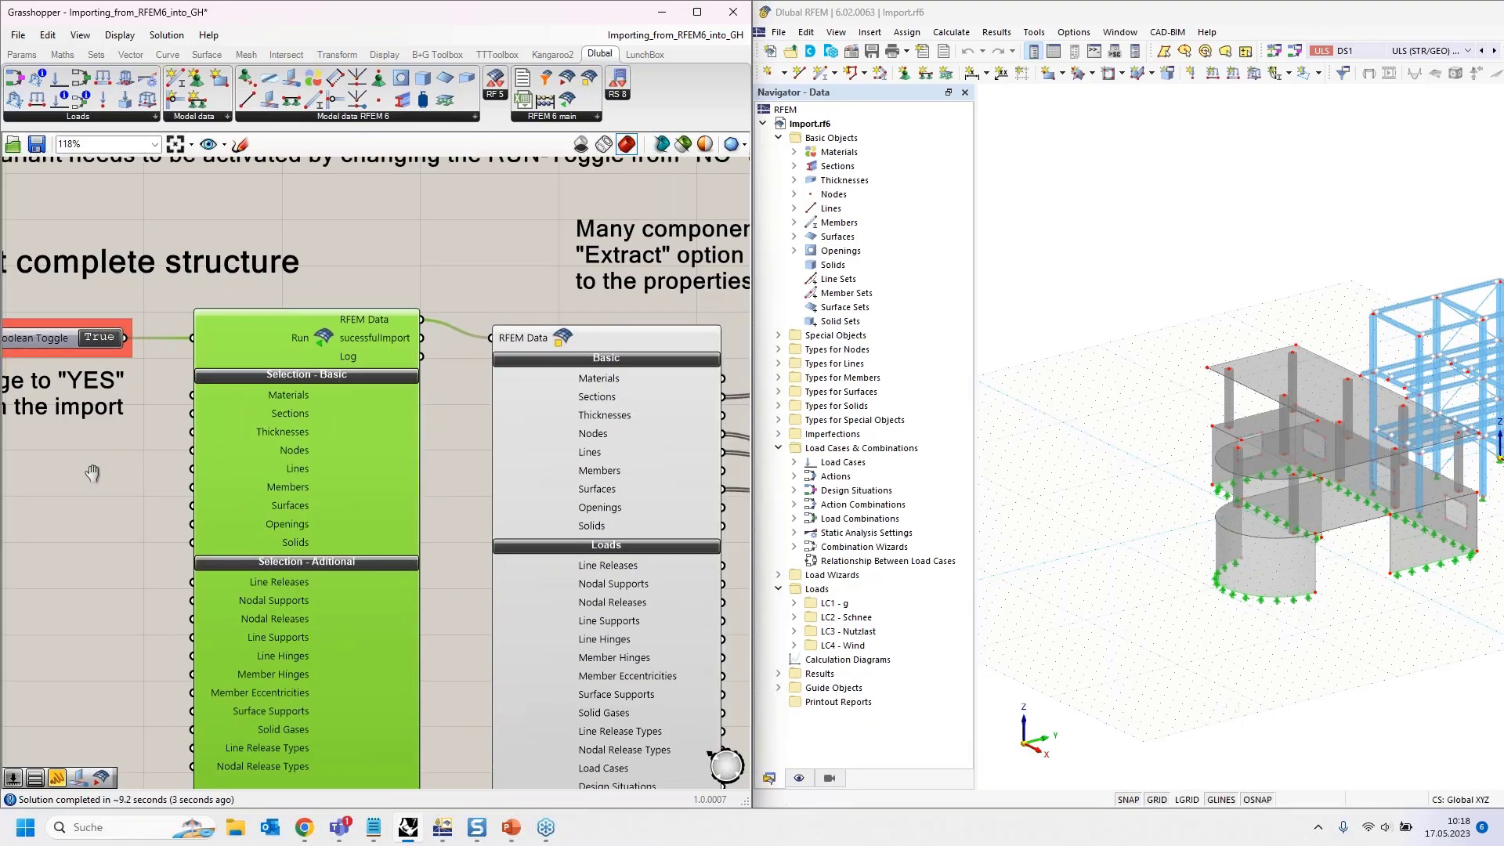
scroll(396, 459, "down", 4)
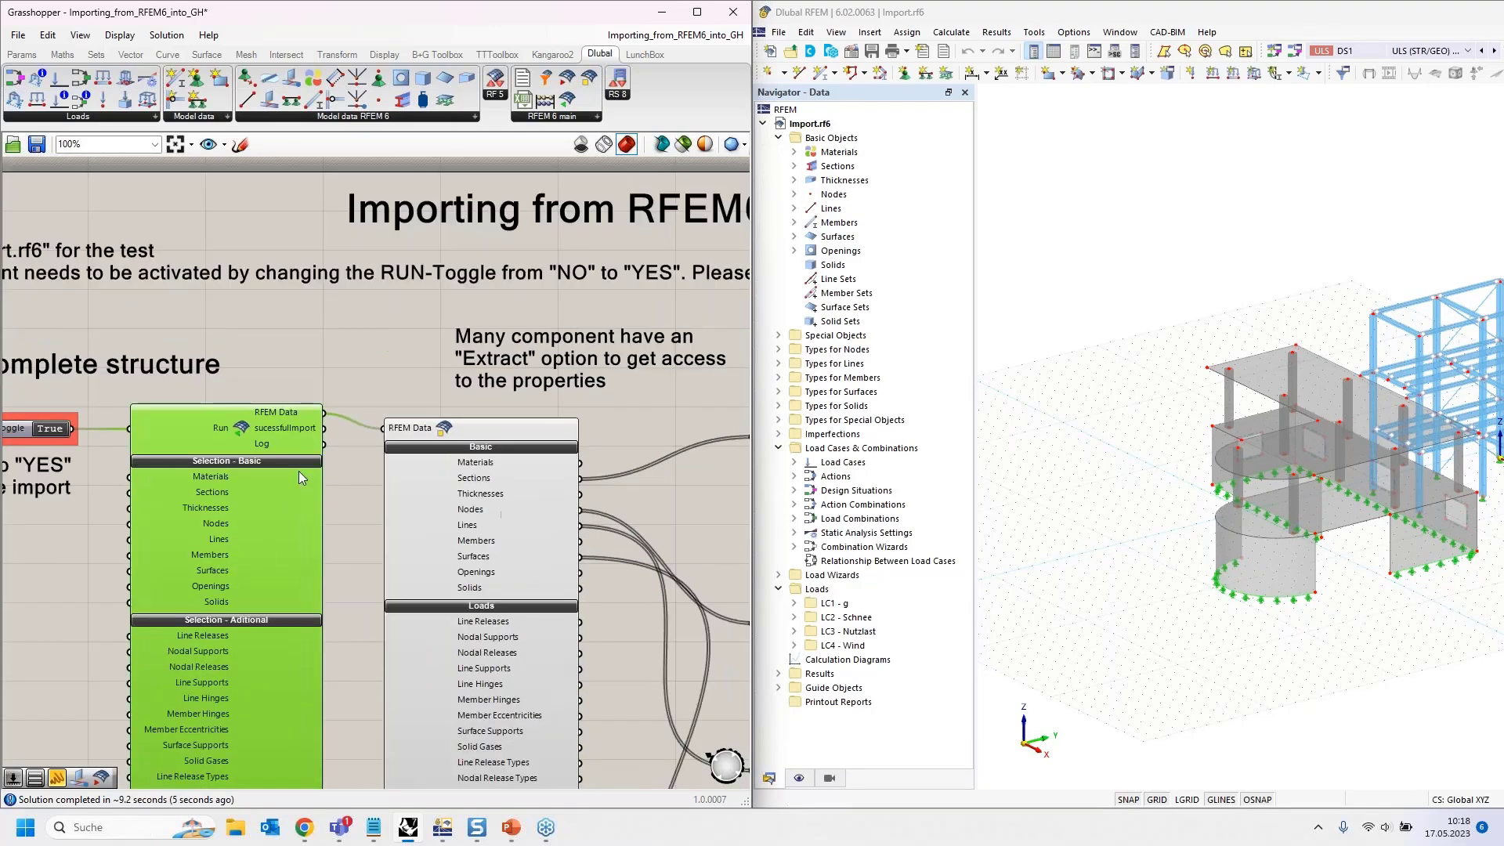
scroll(298, 471, "down", 3)
left_click(22, 54)
left_click_drag(220, 99, 262, 321)
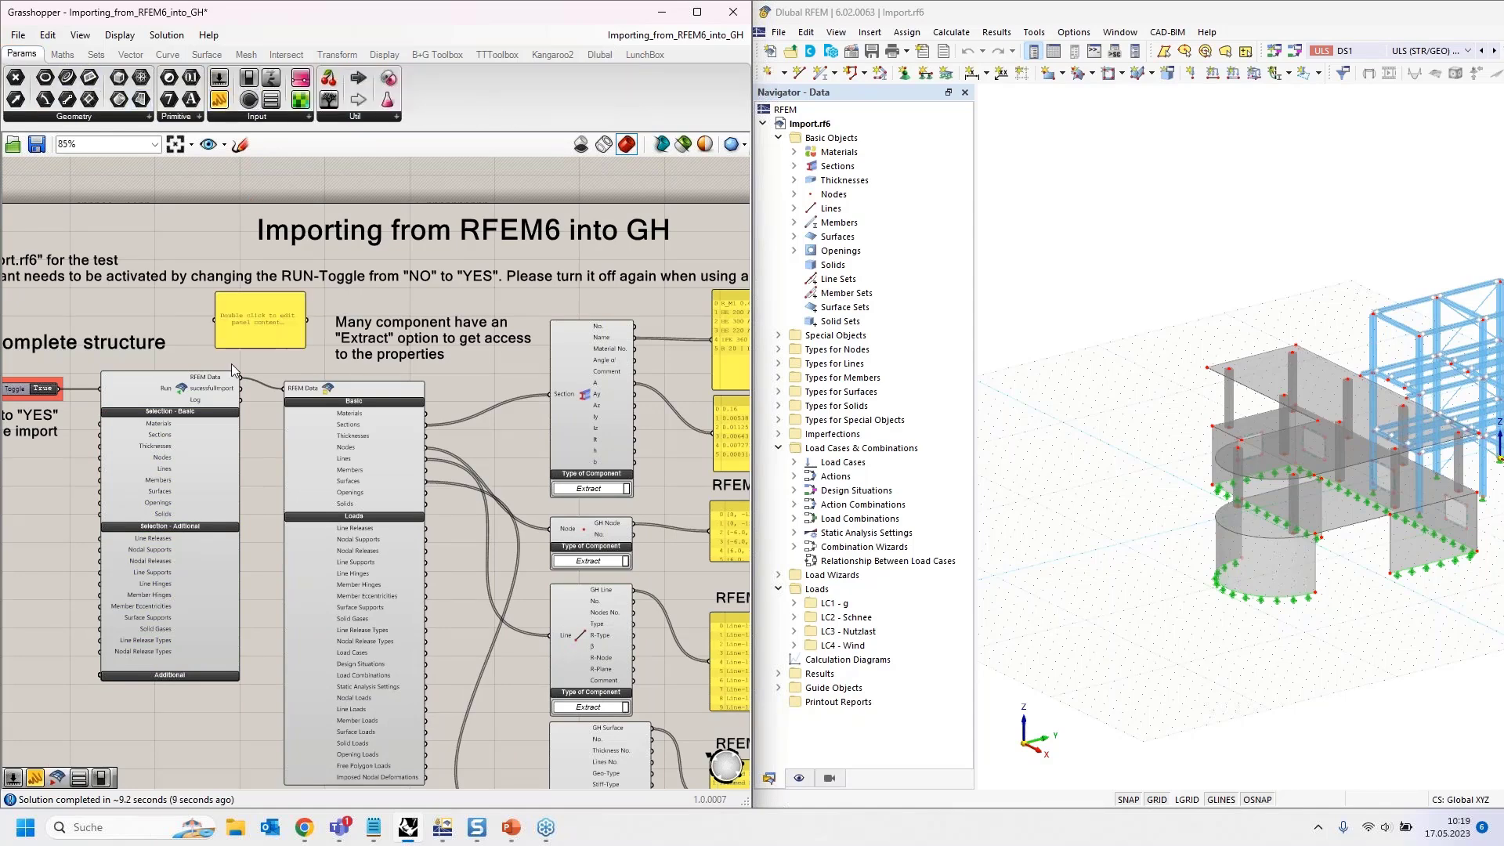
scroll(231, 363, "up", 5)
left_click_drag(246, 385, 198, 290)
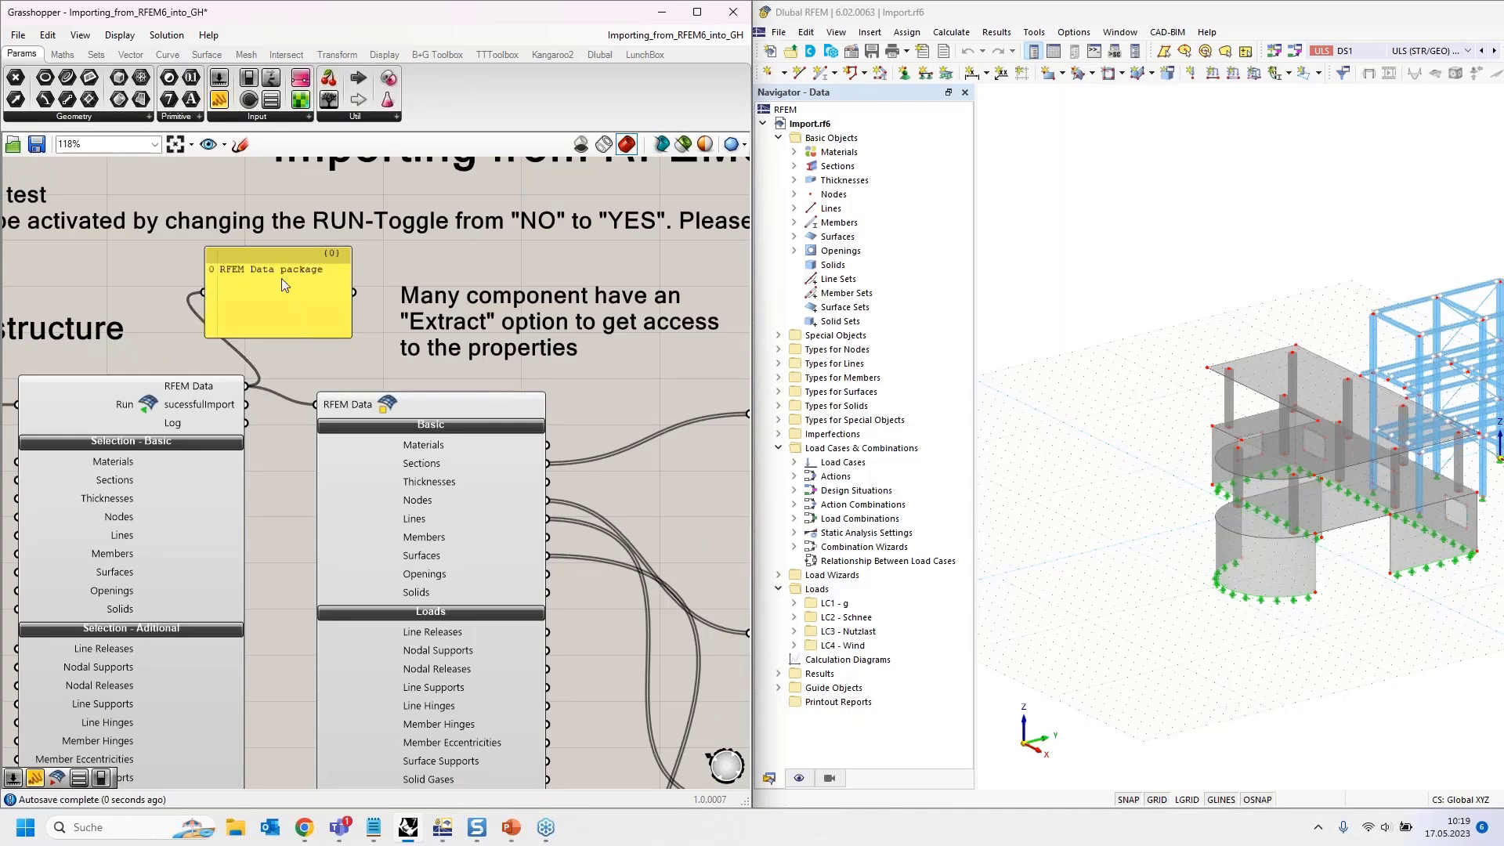
left_click_drag(252, 303, 313, 275)
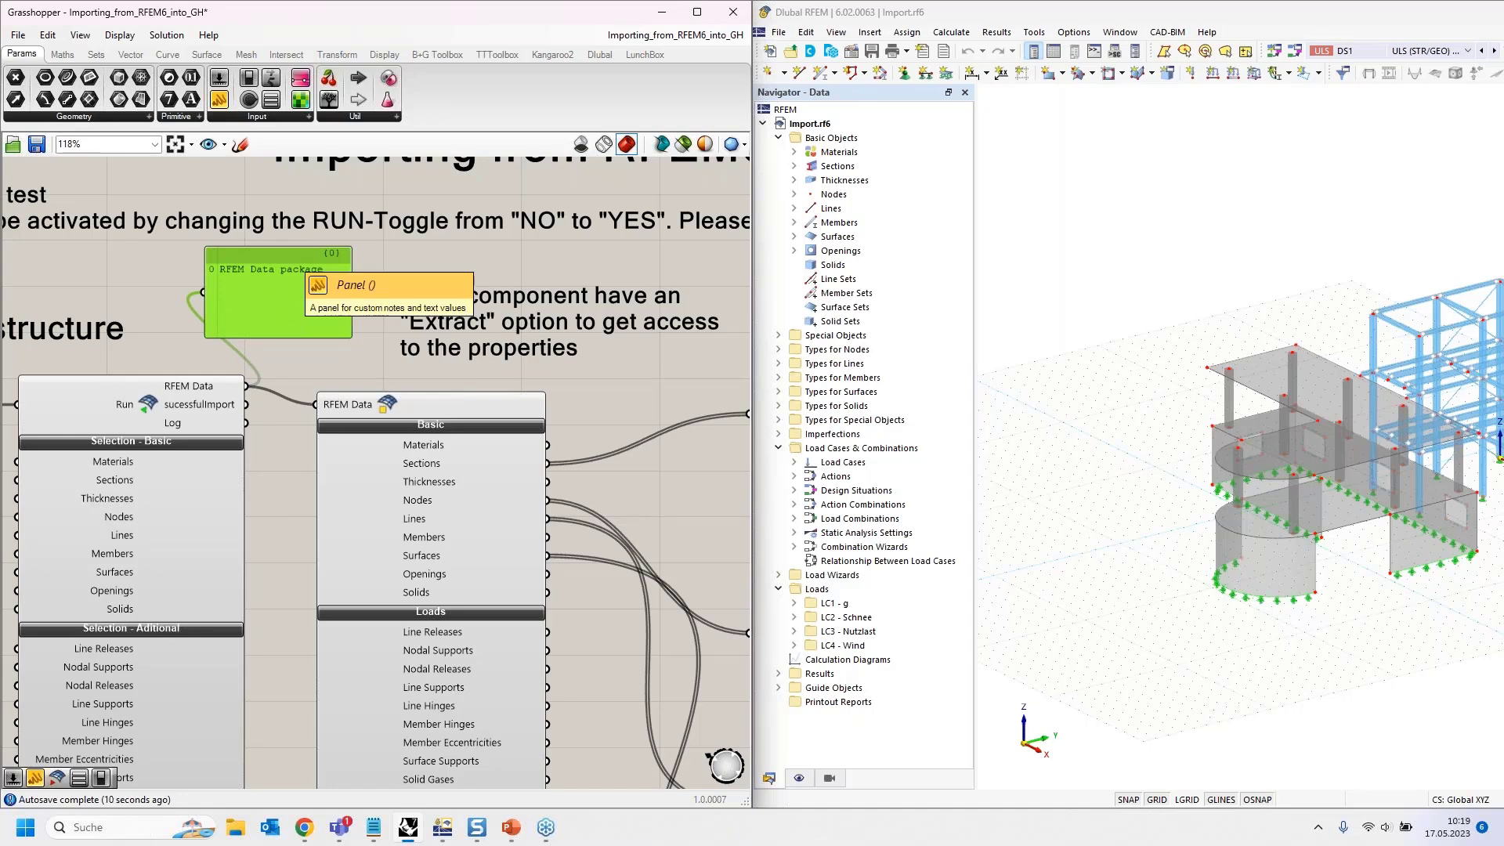
key("Delete")
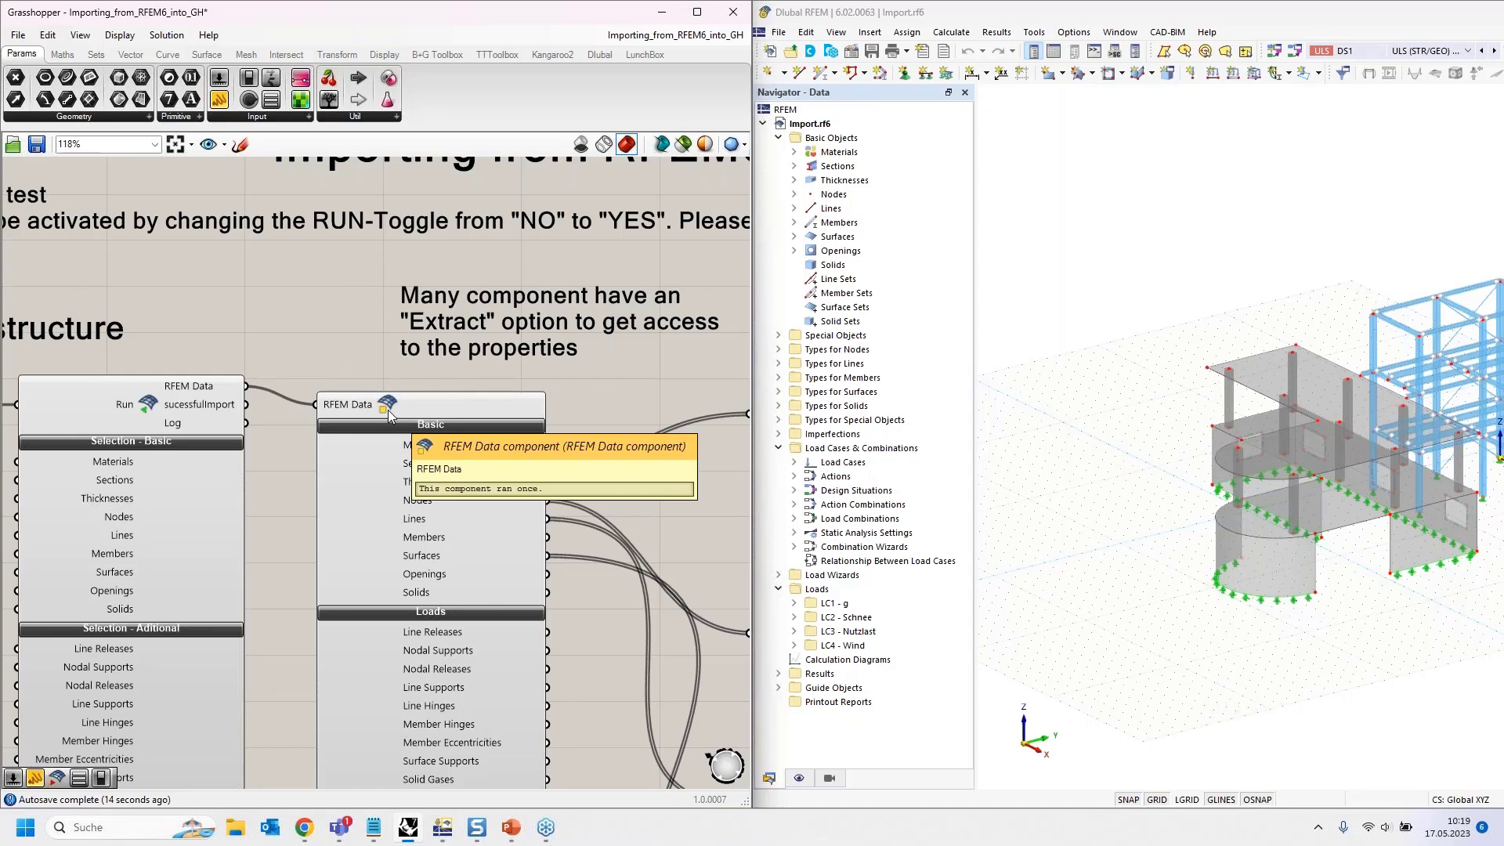
Wire a new Panel to the RFEM Data component's Materials output, widen it to read the entries, and delete it.
left_click(599, 54)
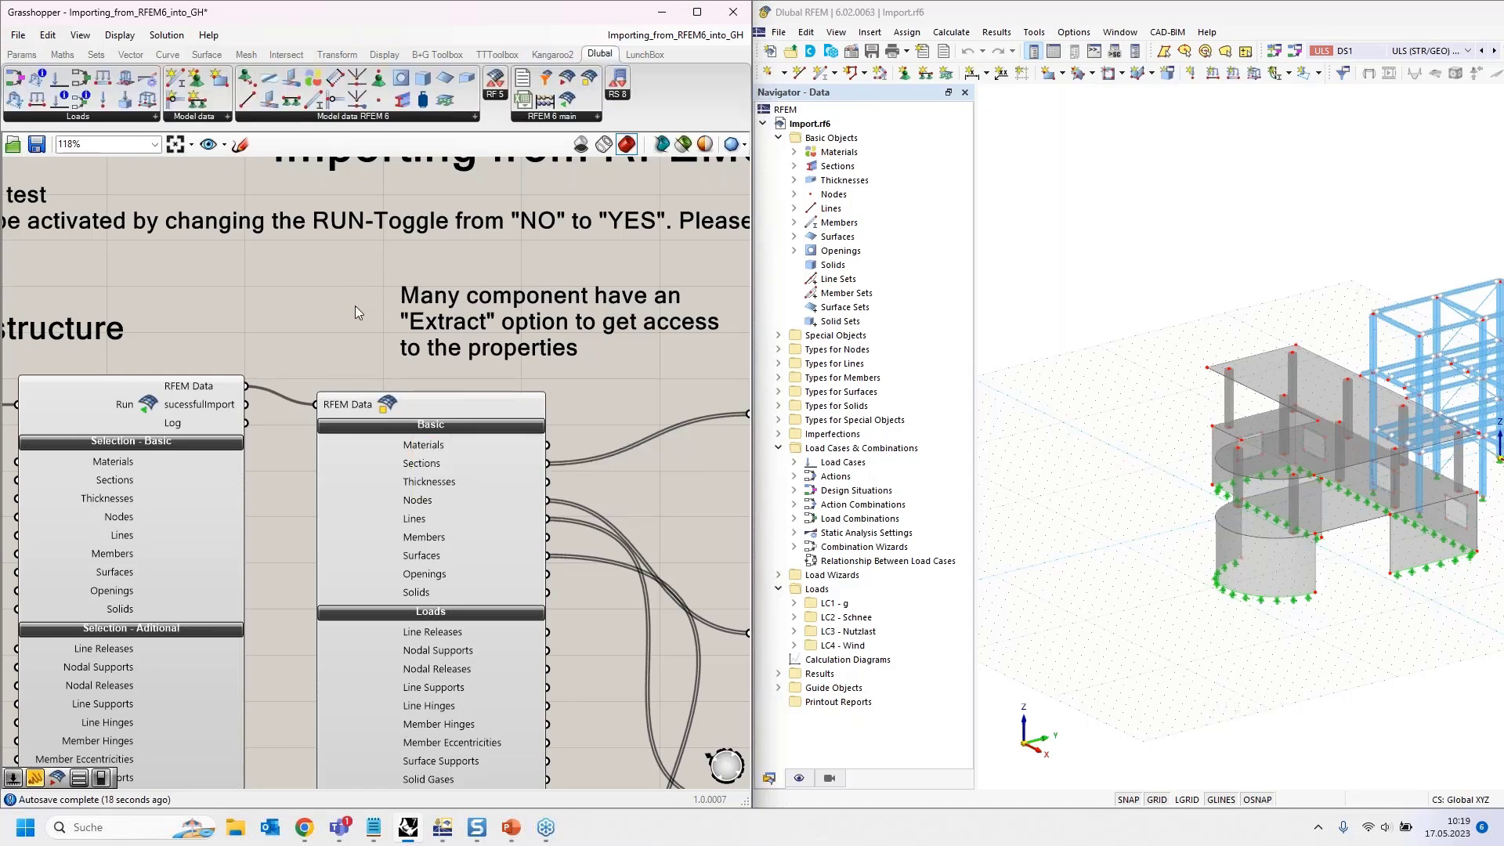
right_click_drag(355, 305, 312, 163)
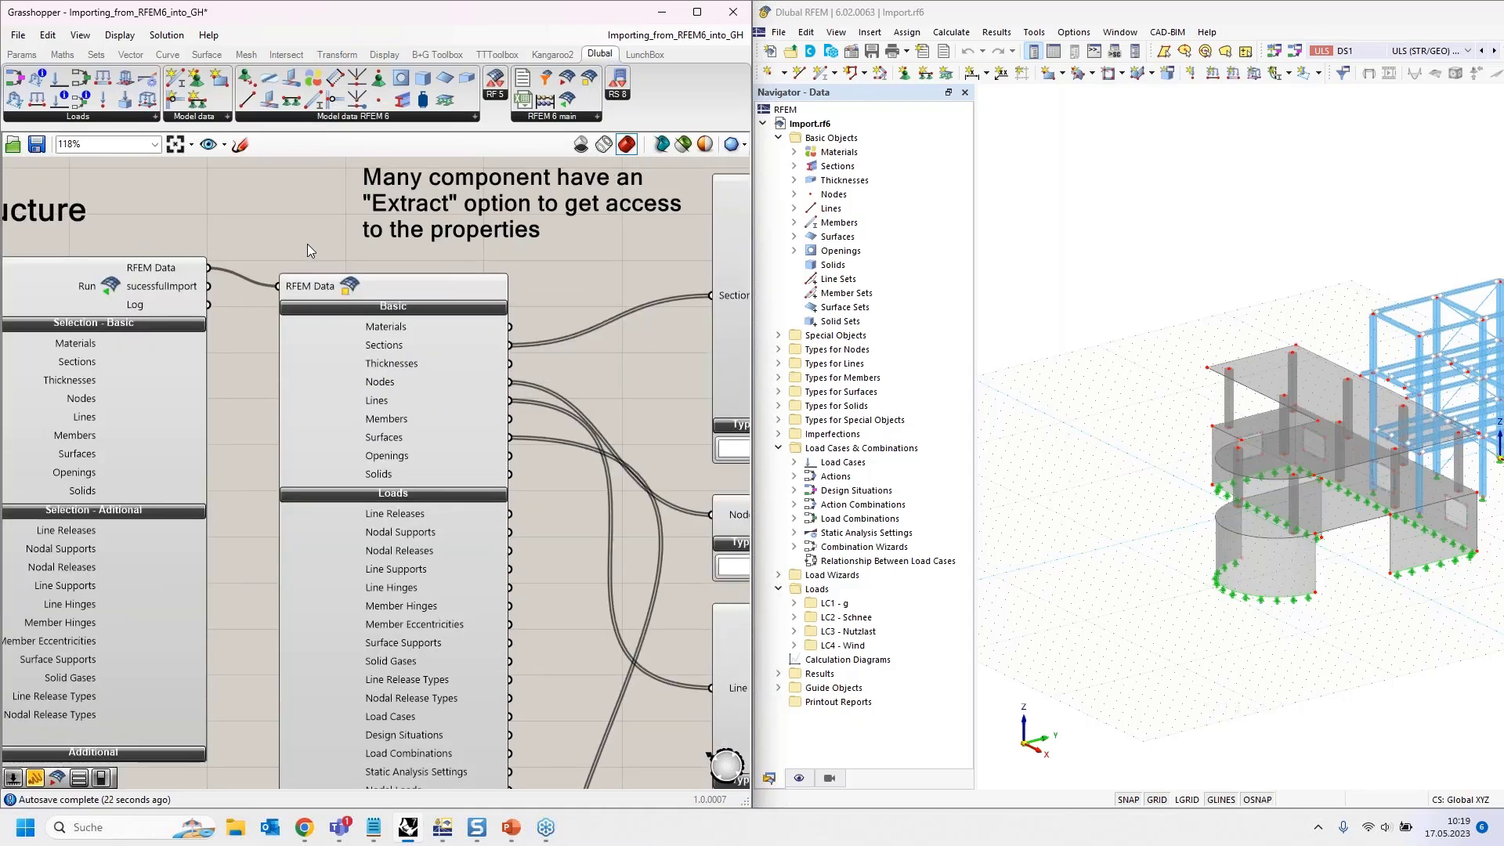
right_click_drag(307, 243, 200, 101)
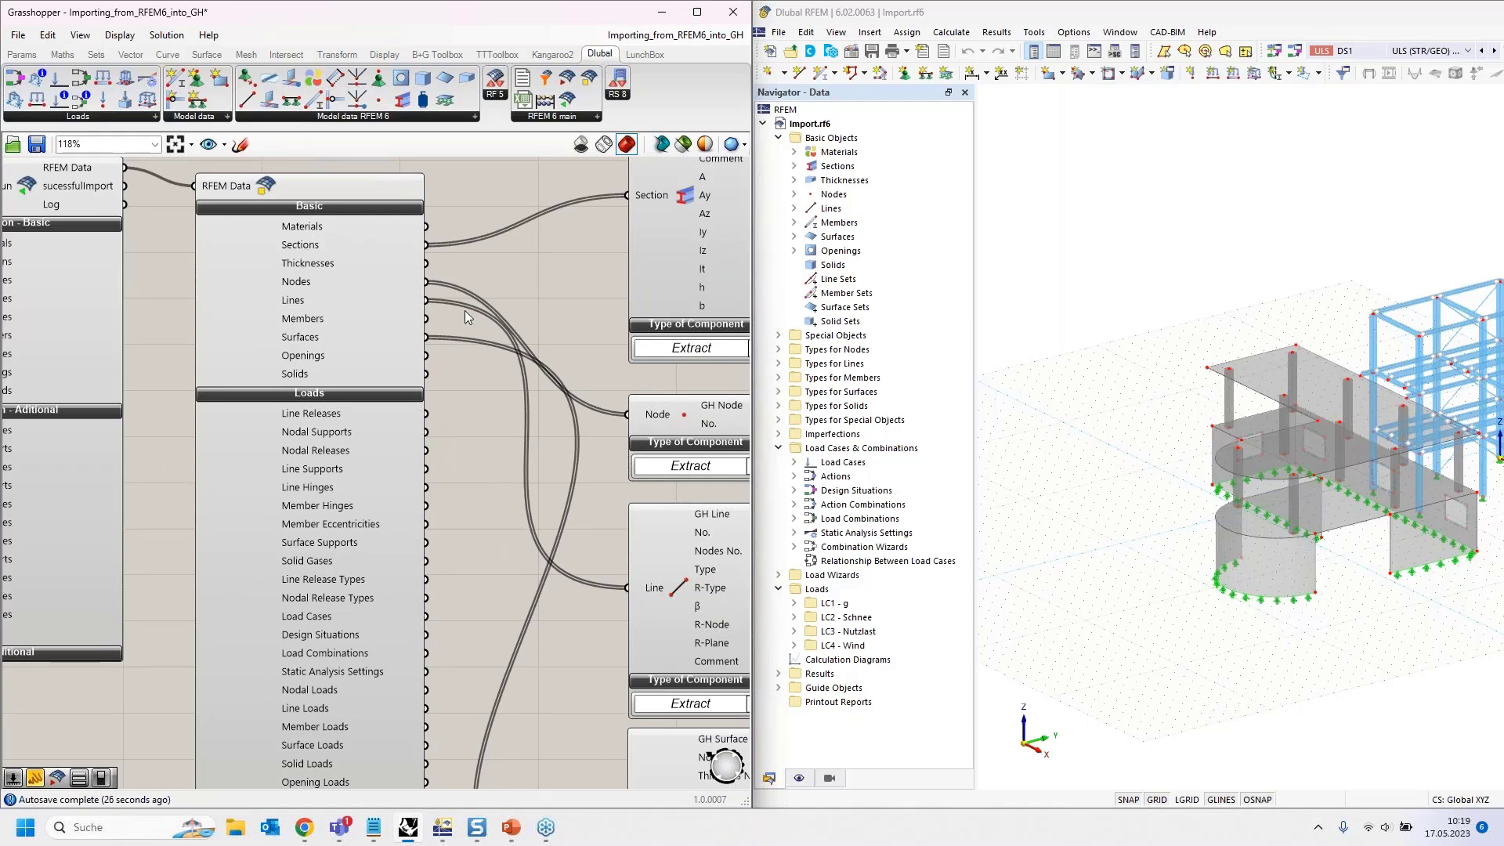
right_click_drag(481, 291, 423, 389)
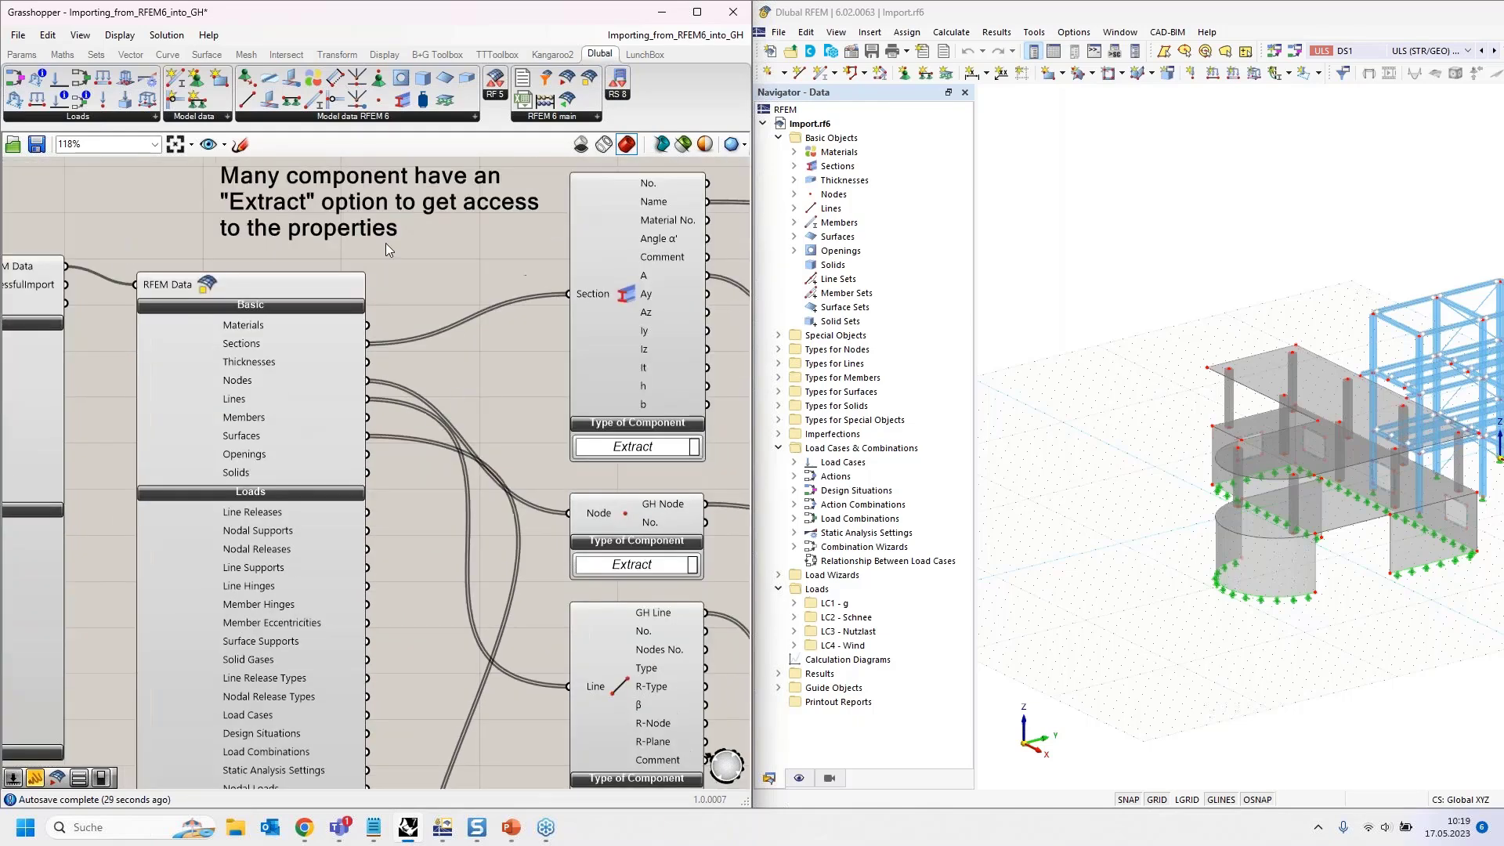
left_click(21, 54)
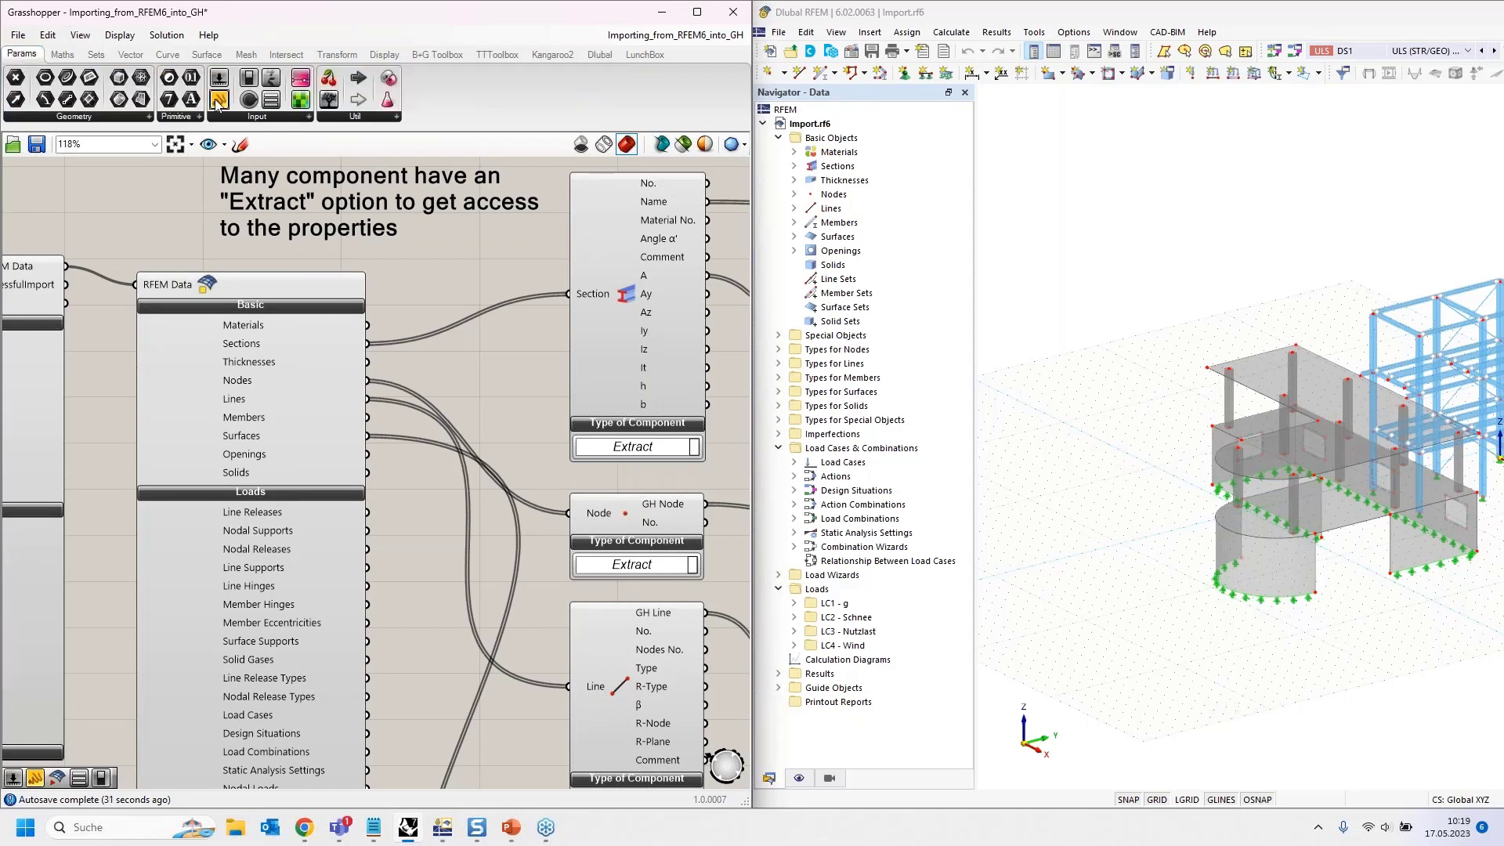
left_click_drag(458, 299, 385, 297)
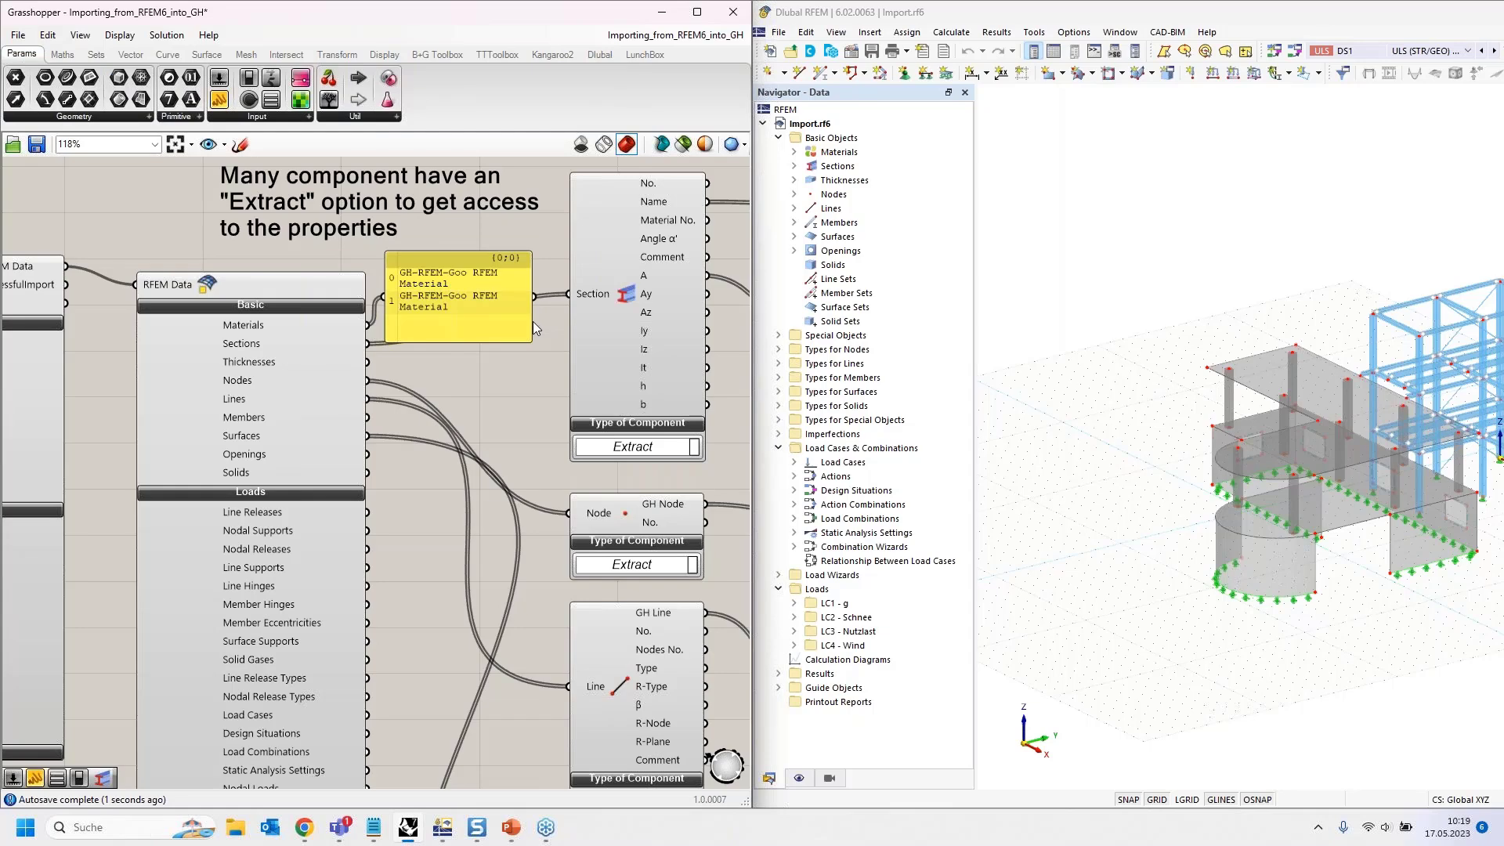
left_click_drag(532, 323, 645, 323)
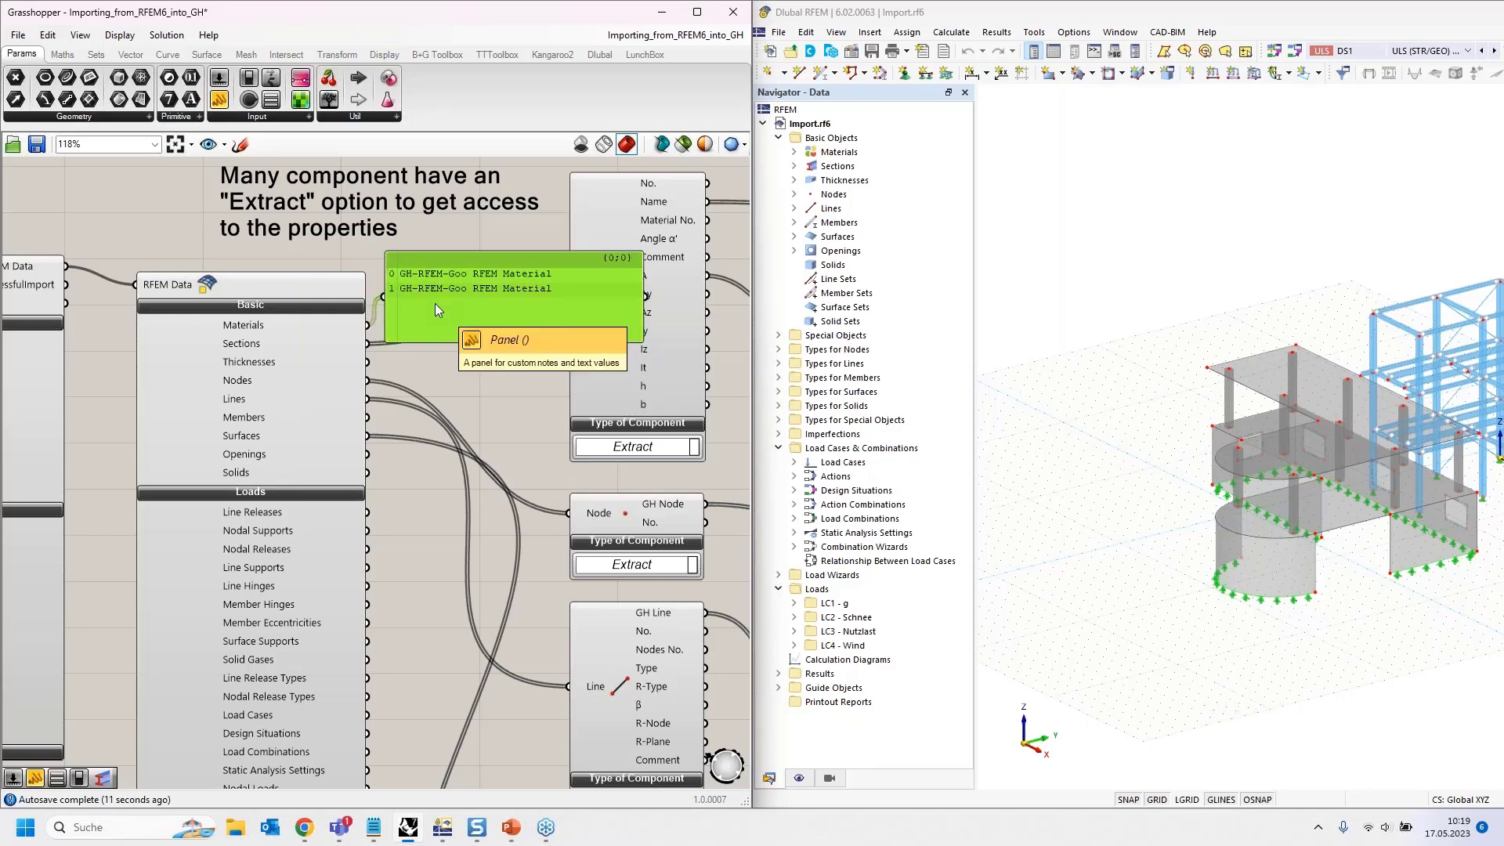
key("Delete")
Place an RFEM 6 Section component on empty canvas above the title, switch its type from Assemble to Extract, and delete it.
right_click_drag(418, 284, 301, 498)
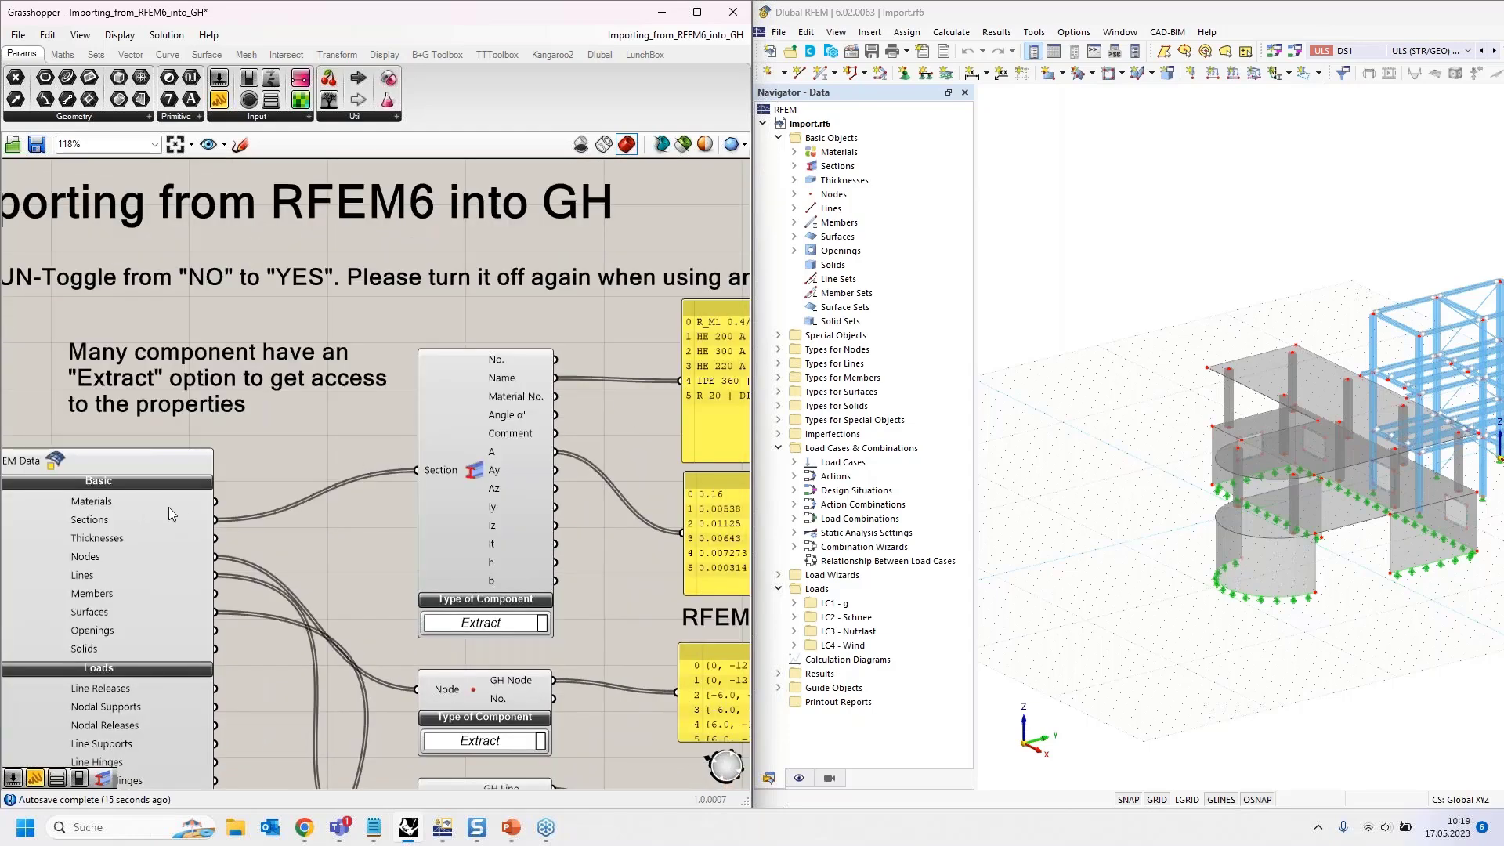
mouse_move(307, 459)
right_mouse_down()
mouse_move(320, 333)
mouse_move(309, 436)
right_mouse_up()
right_click_drag(306, 200, 319, 551)
left_click(599, 54)
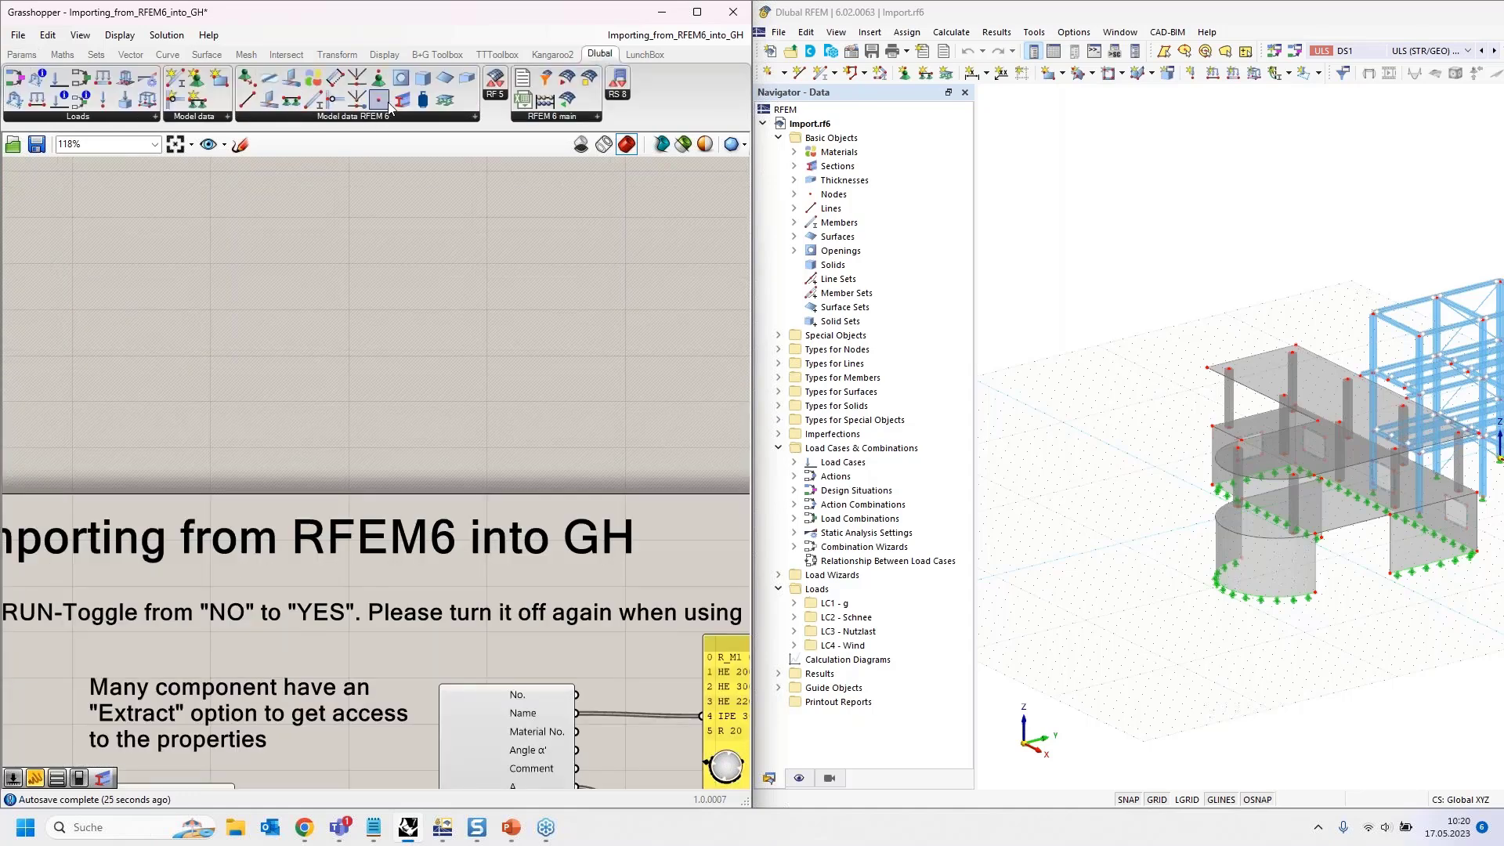
left_click_drag(401, 101, 459, 288)
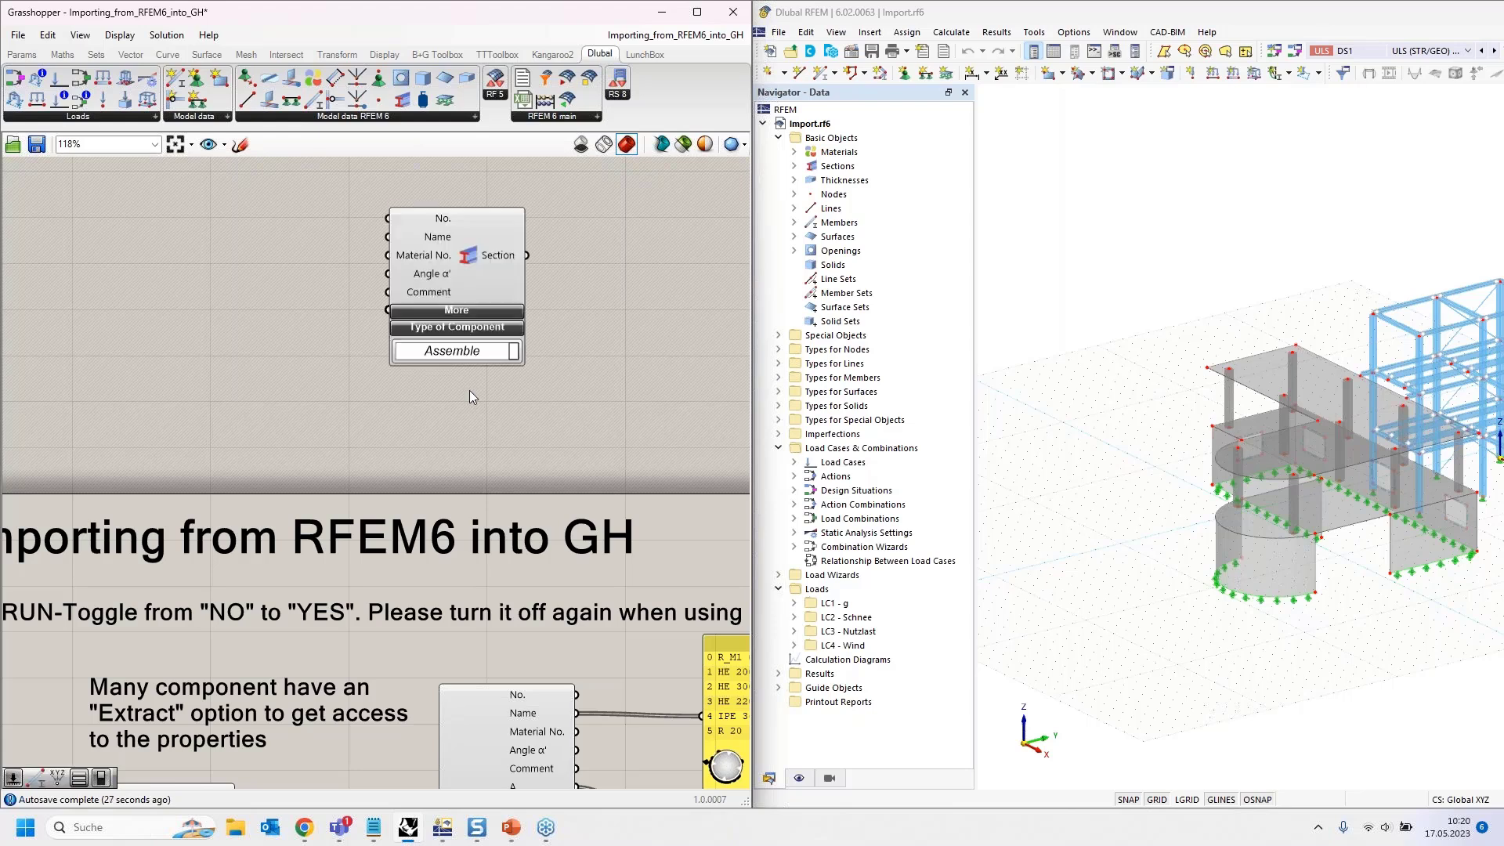
left_click(502, 357)
left_click(484, 374)
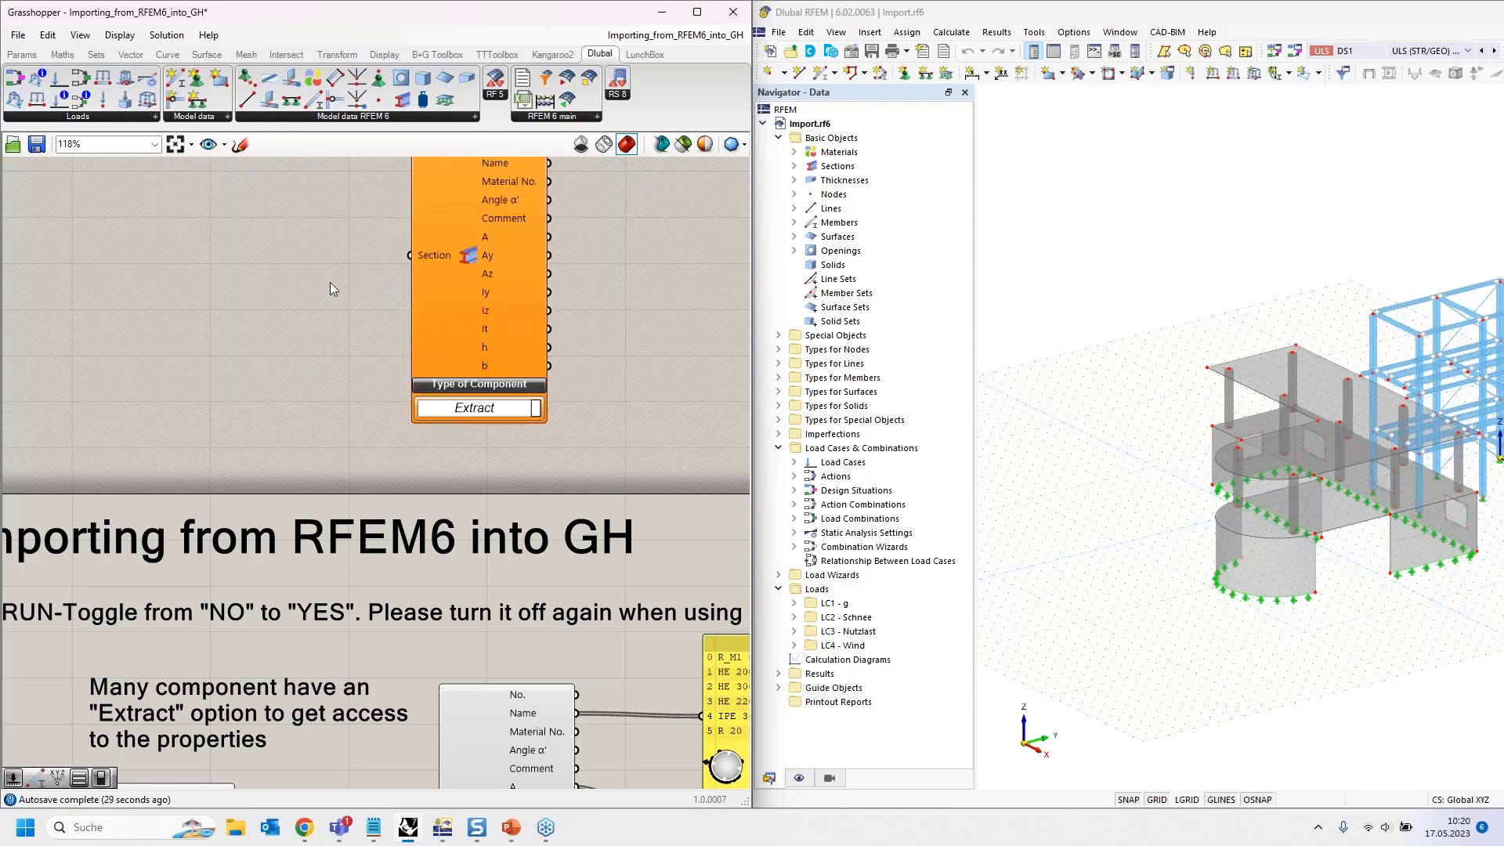
right_click_drag(302, 324, 299, 400)
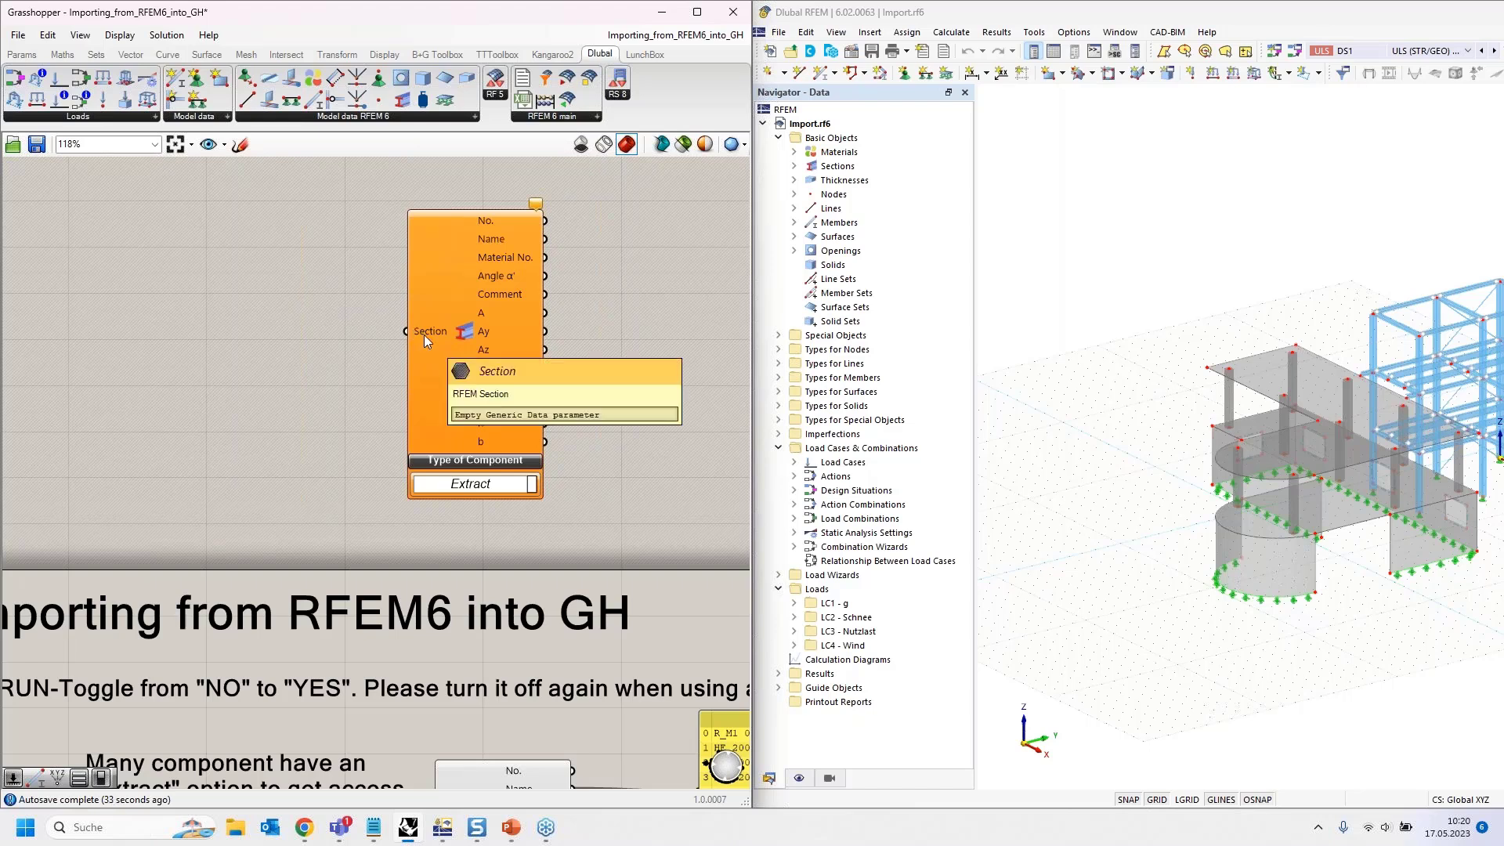
mouse_move(422, 330)
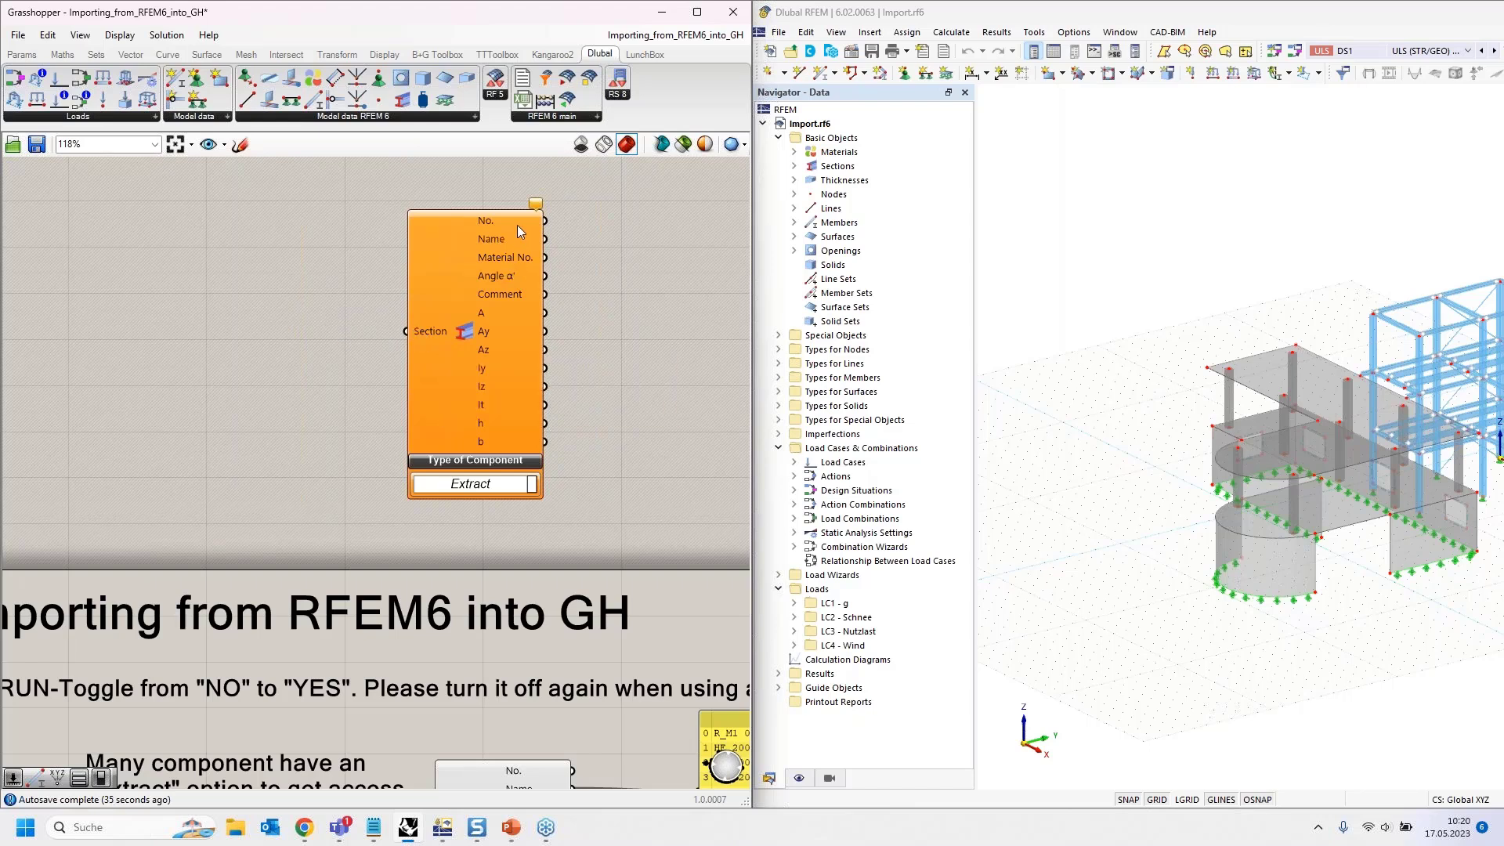
left_click(468, 348)
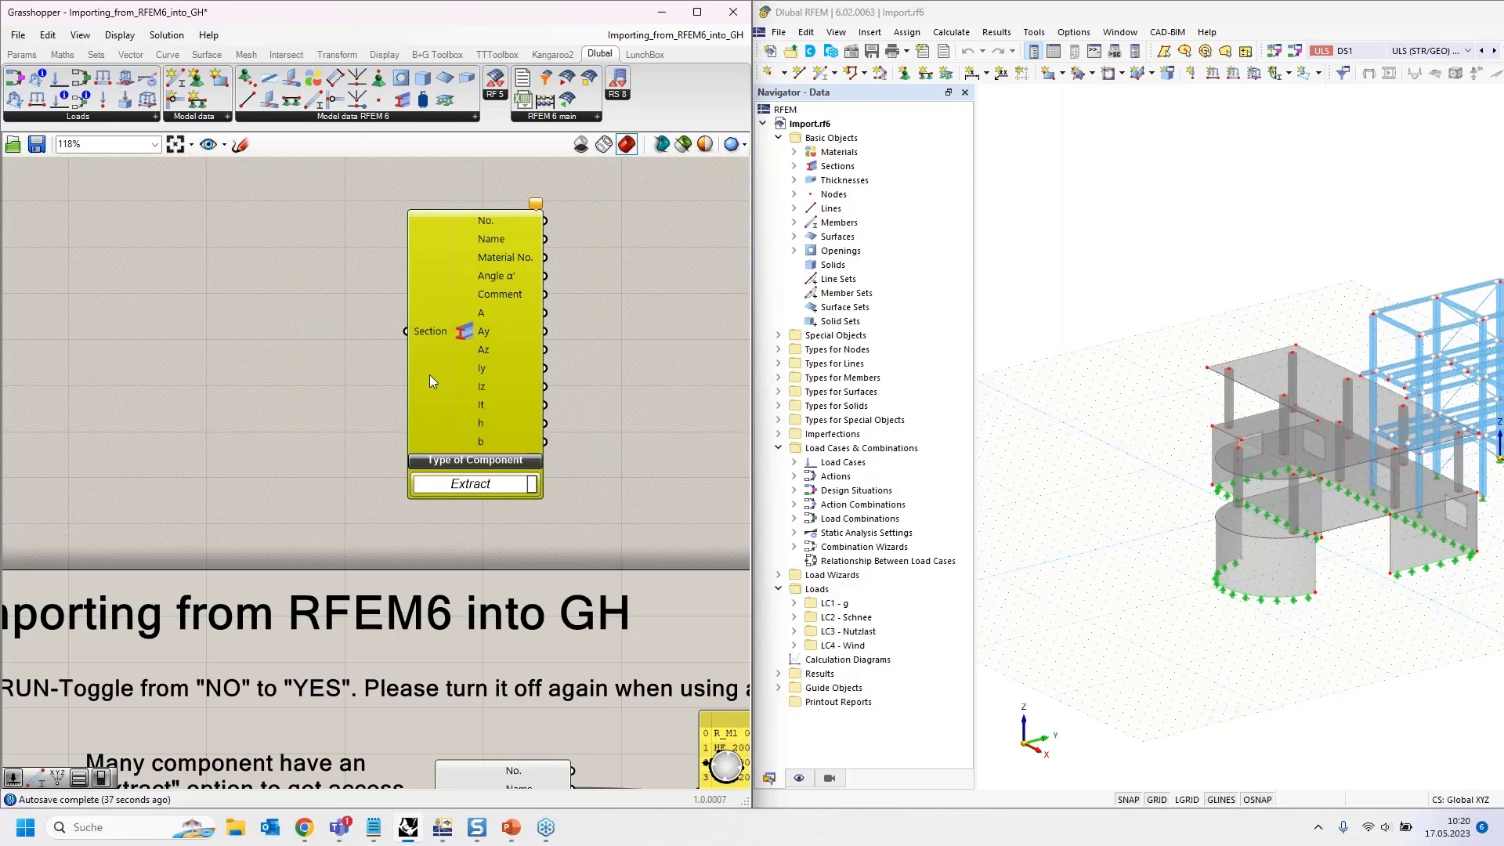
key("Delete")
Examine the Section, Node and Line Extract components and the panels listing their extracted data.
right_click_drag(323, 447, 307, 205)
scroll(311, 235, "down", 2)
right_click_drag(292, 488, 194, 223)
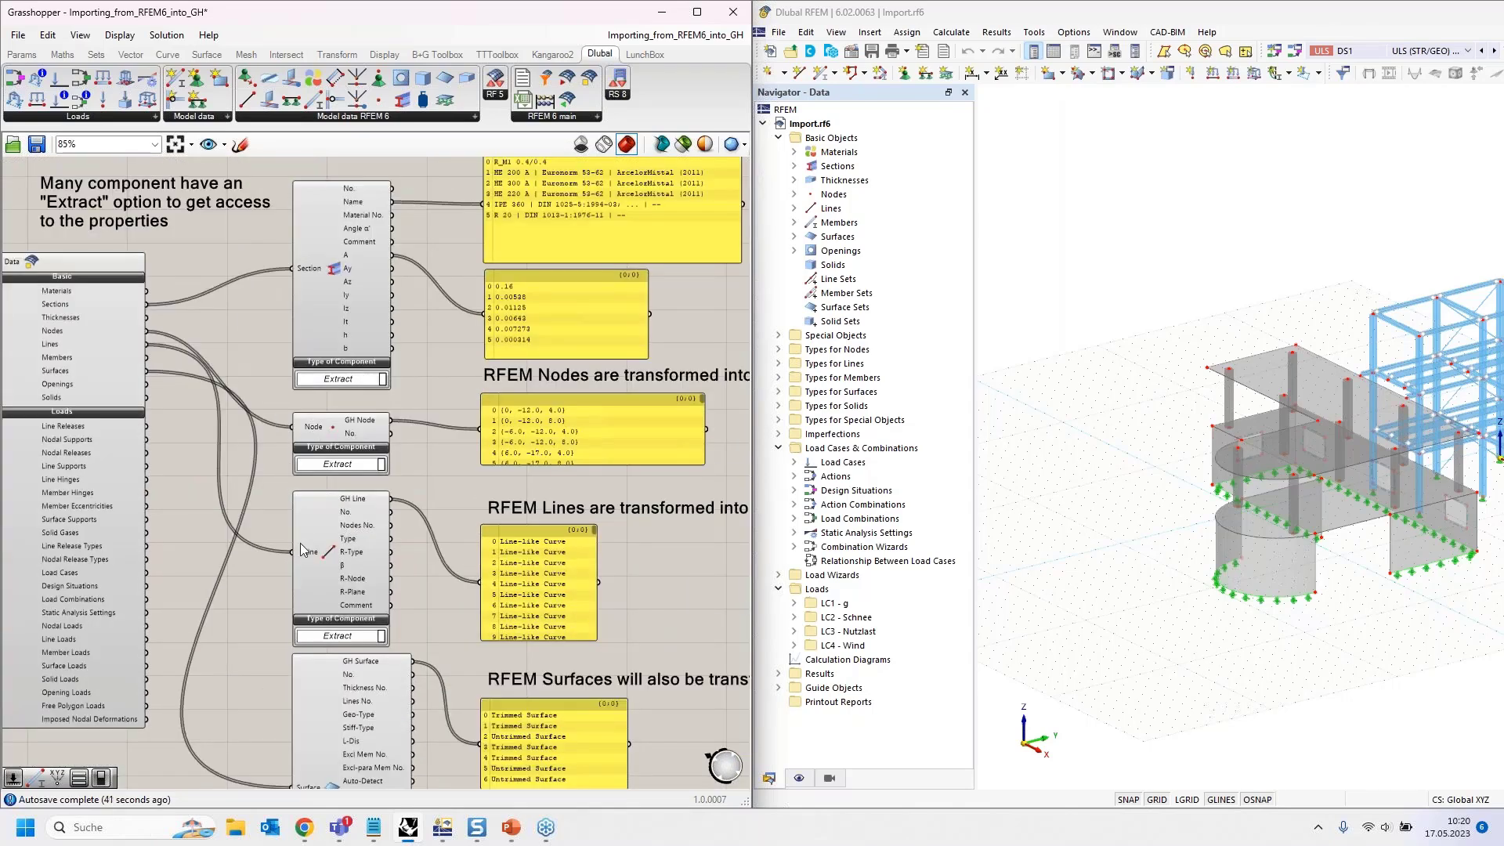
right_click_drag(224, 570, 212, 456)
right_click_drag(198, 535, 219, 651)
mouse_move(440, 323)
right_mouse_down()
mouse_move(427, 378)
mouse_move(425, 344)
right_mouse_up()
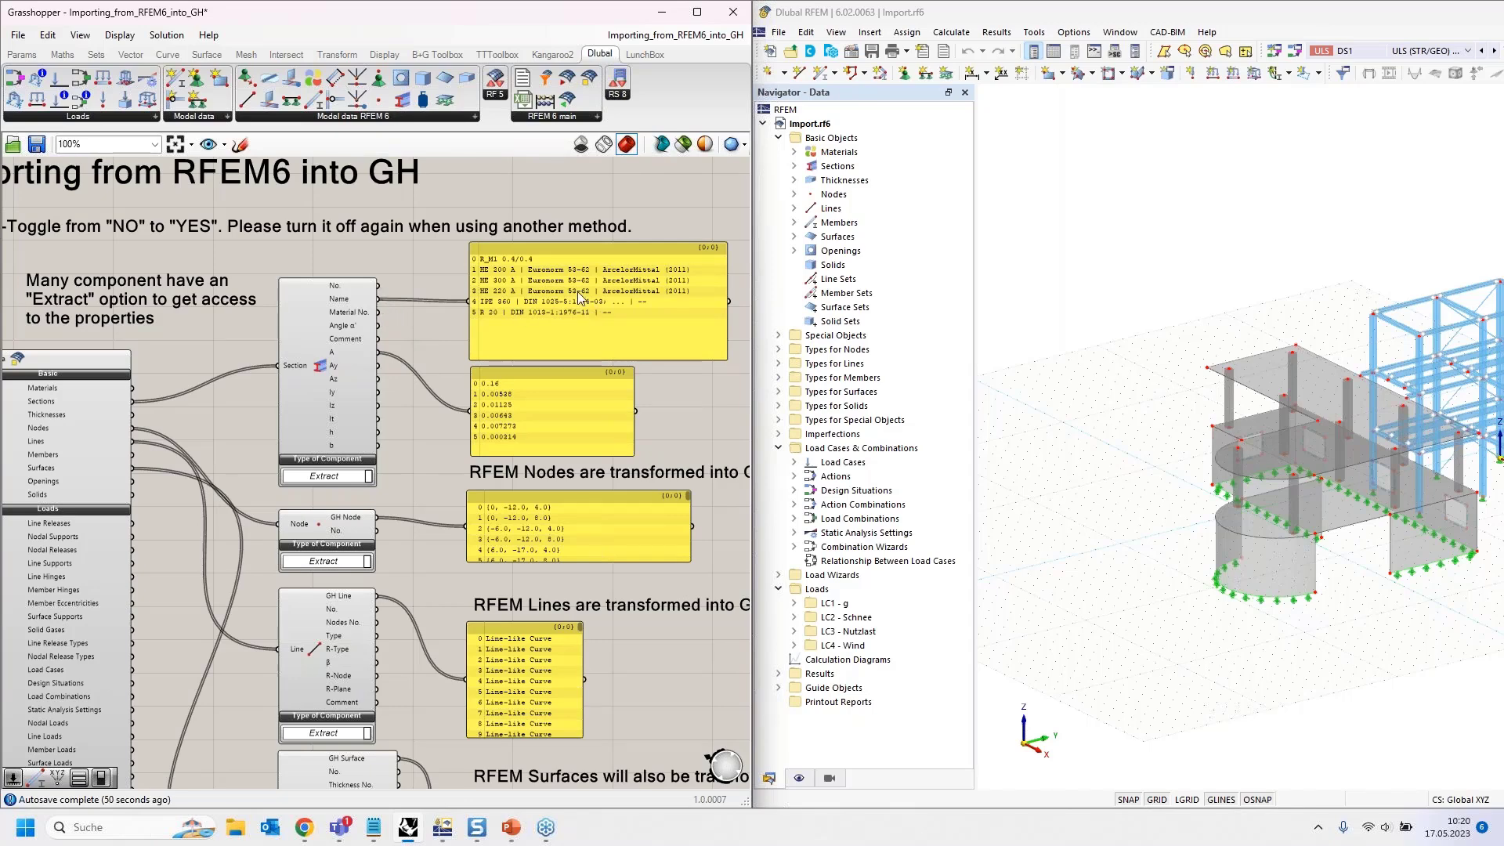
scroll(576, 291, "up", 4)
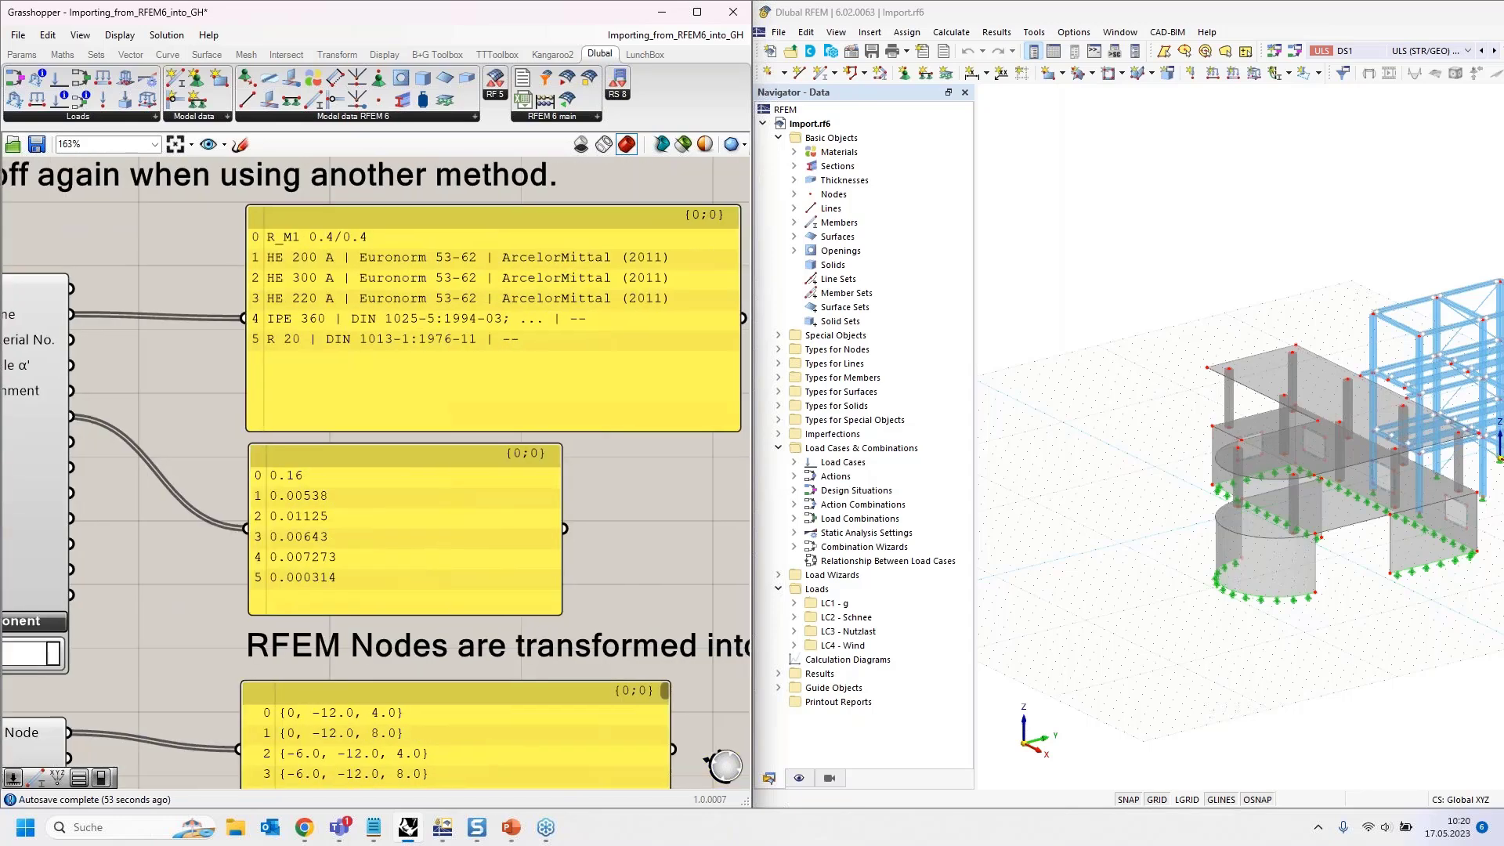
scroll(591, 258, "down", 3)
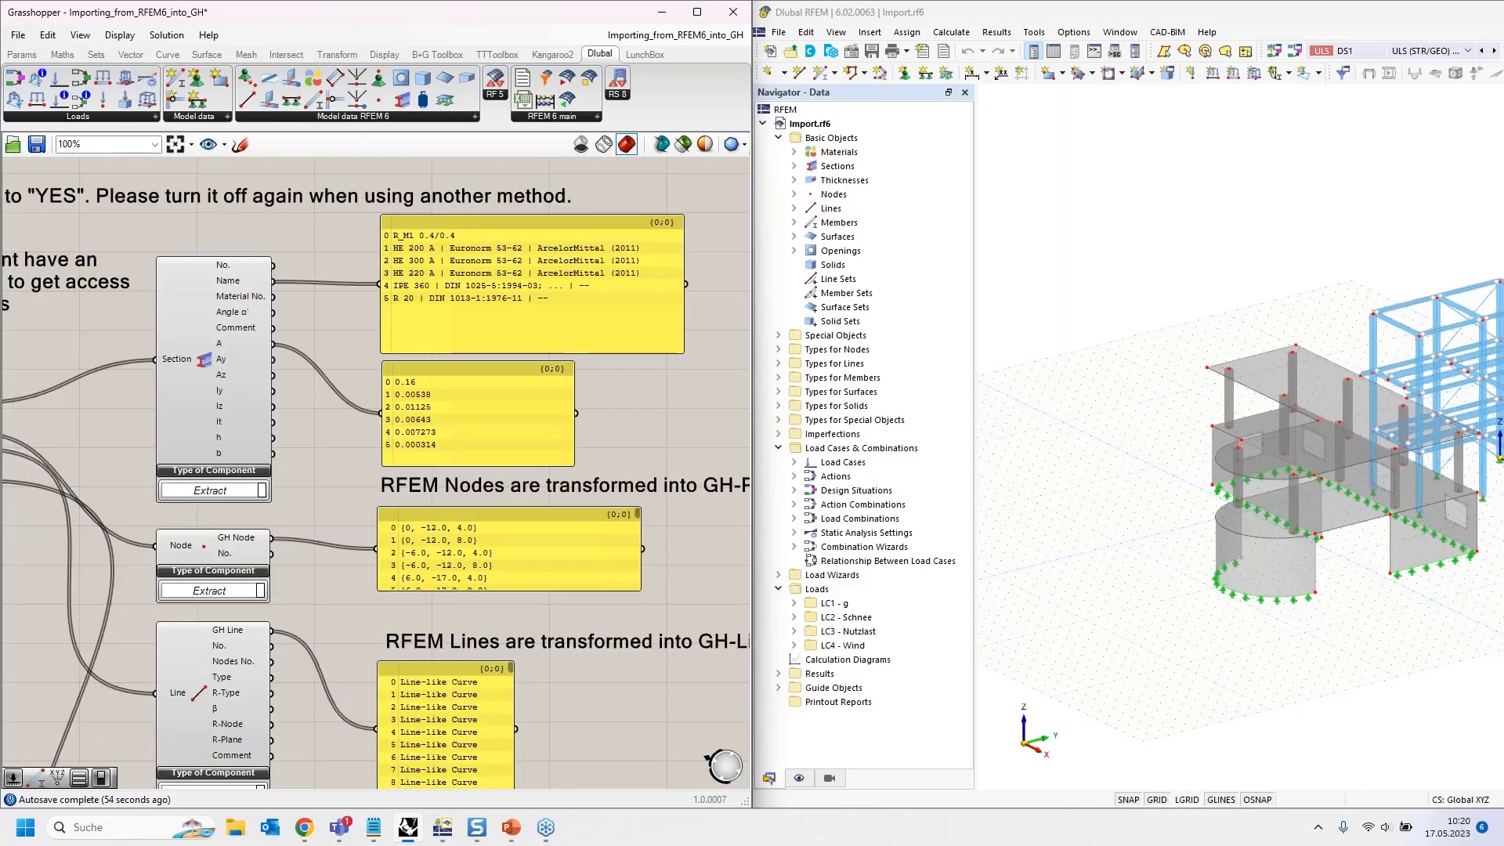
Examine the outputs of the Node, Line and Surface Extract components and the panels wired to them.
scroll(396, 455, "up", 1)
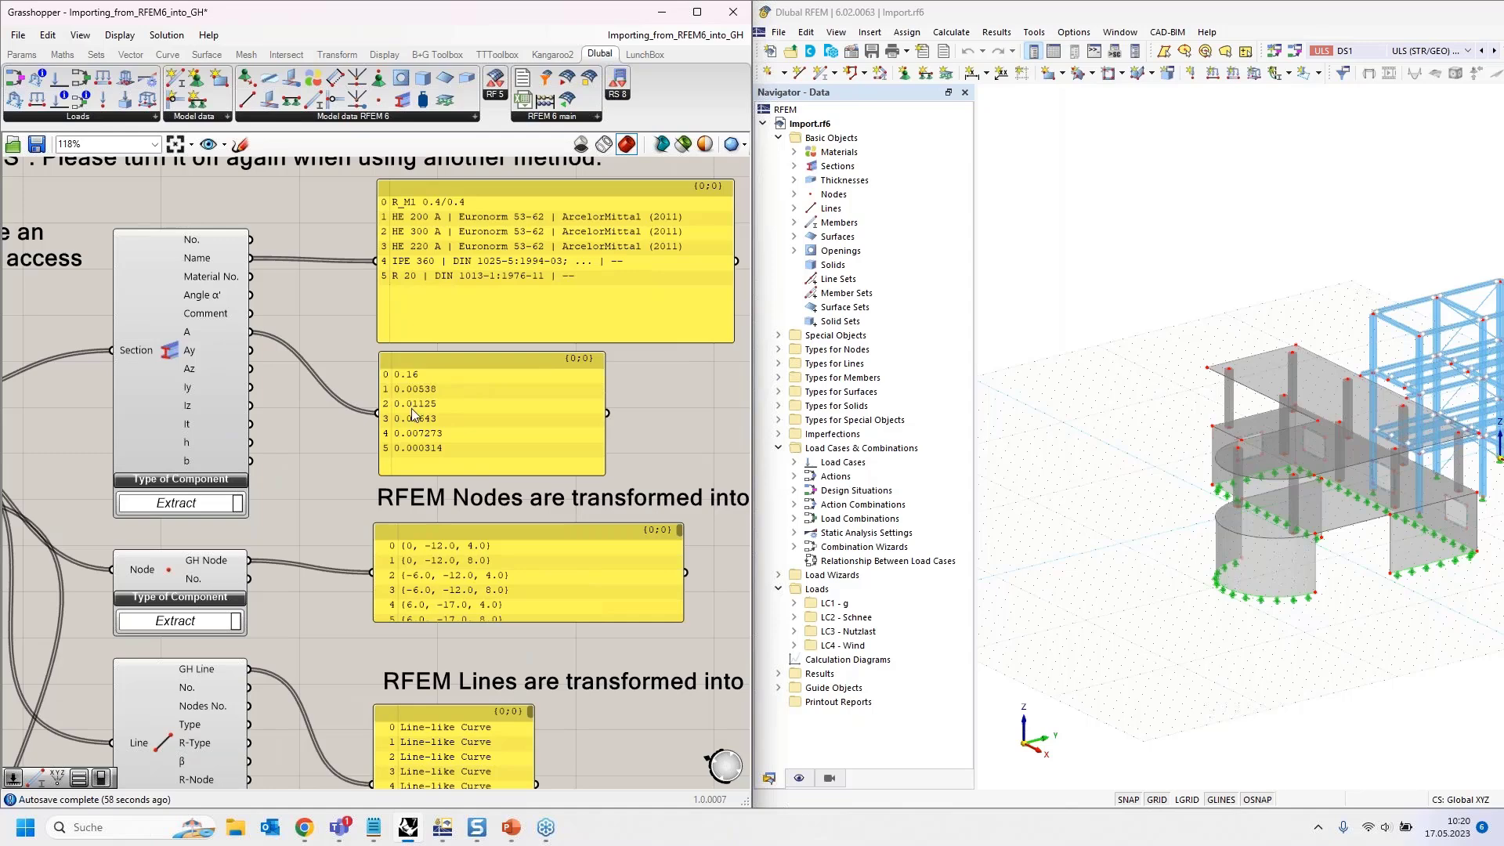
right_click_drag(340, 481, 368, 415)
right_click_drag(344, 516, 386, 409)
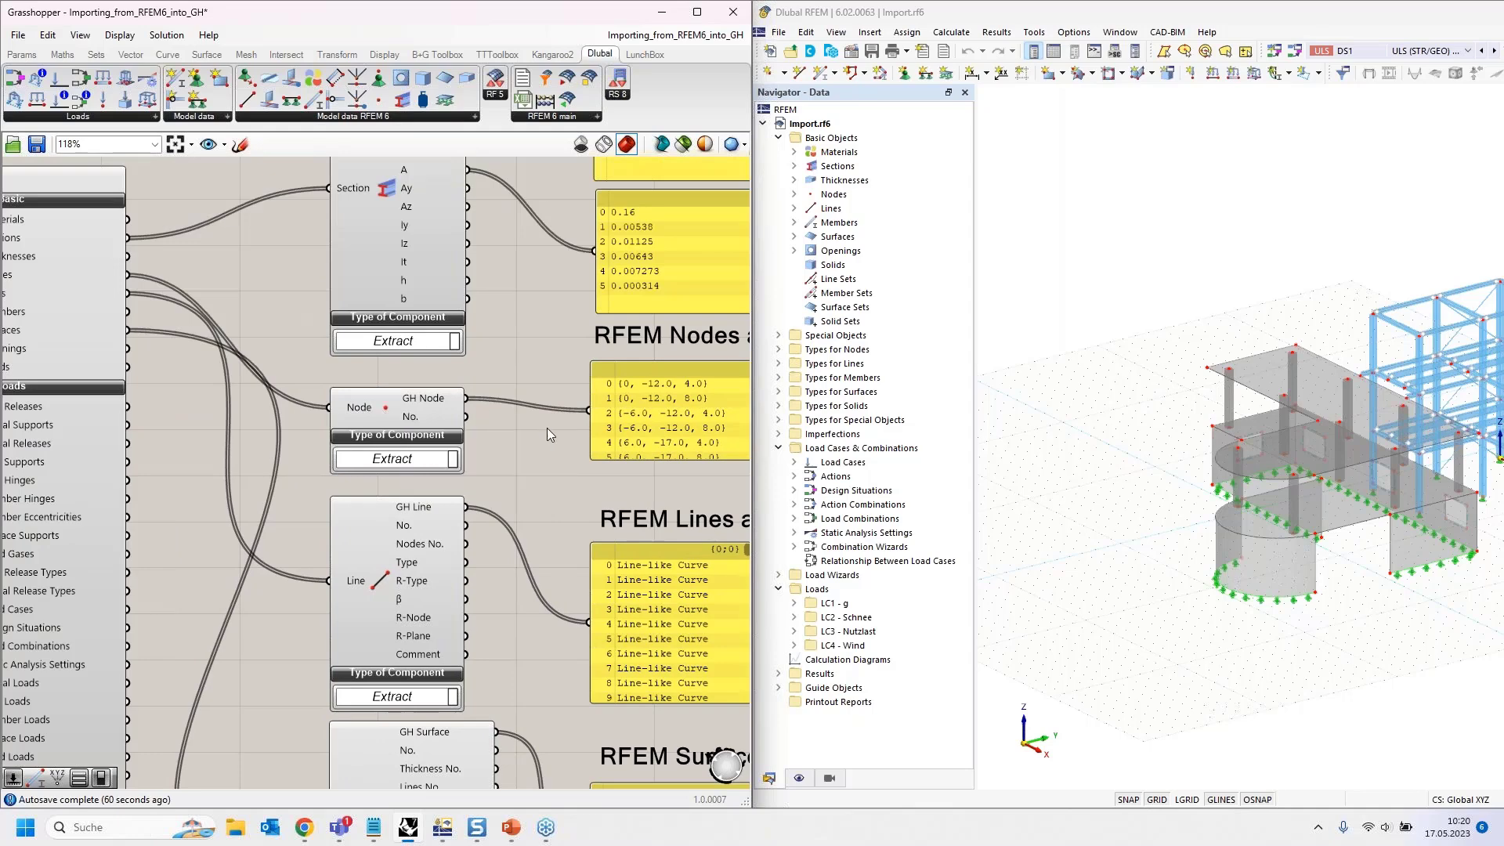
right_click_drag(529, 427, 431, 426)
mouse_move(318, 401)
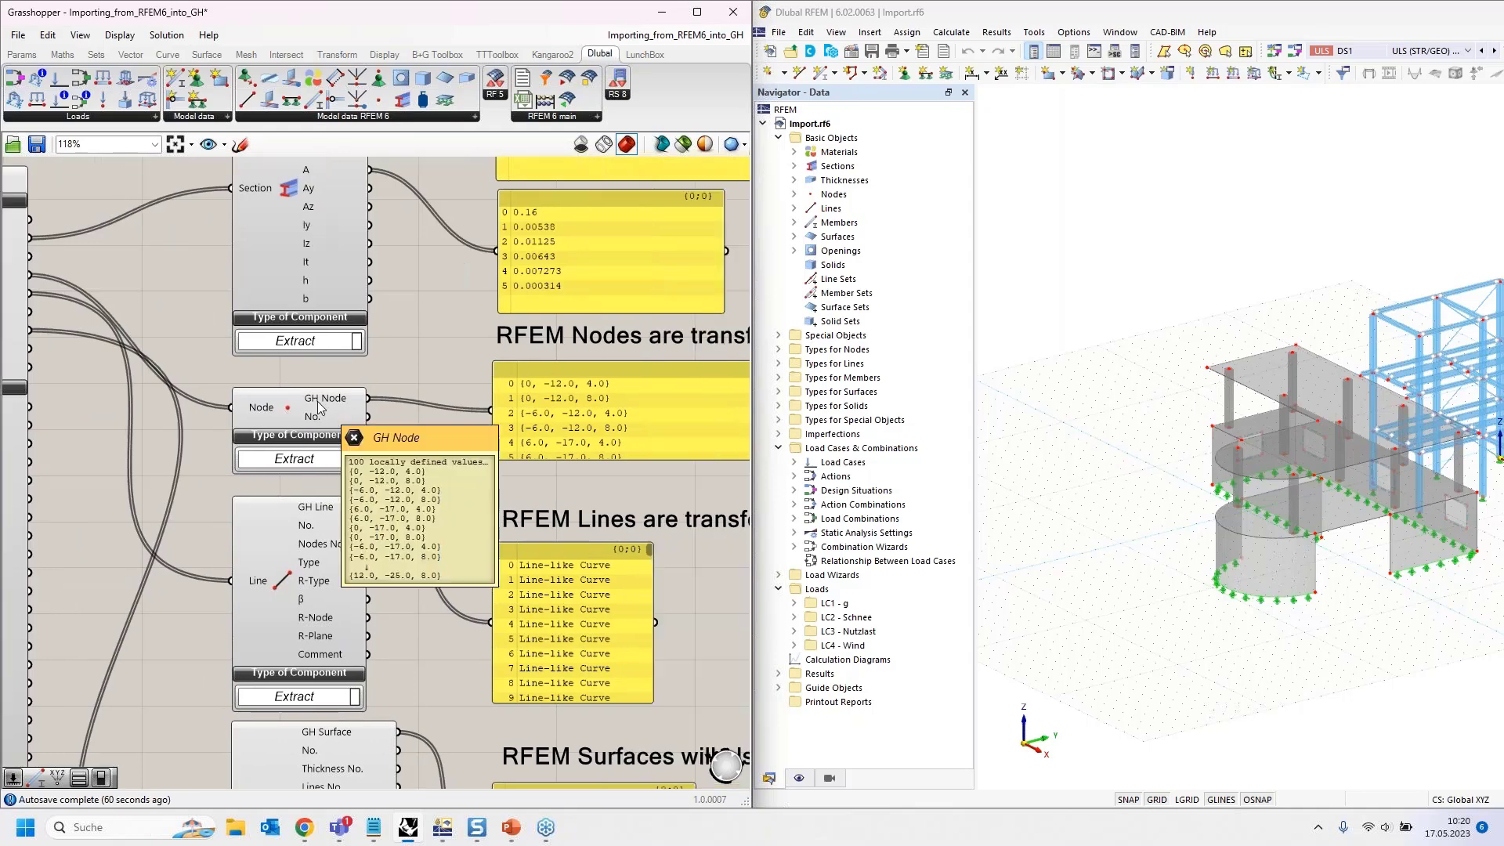
left_click(271, 583)
mouse_move(322, 508)
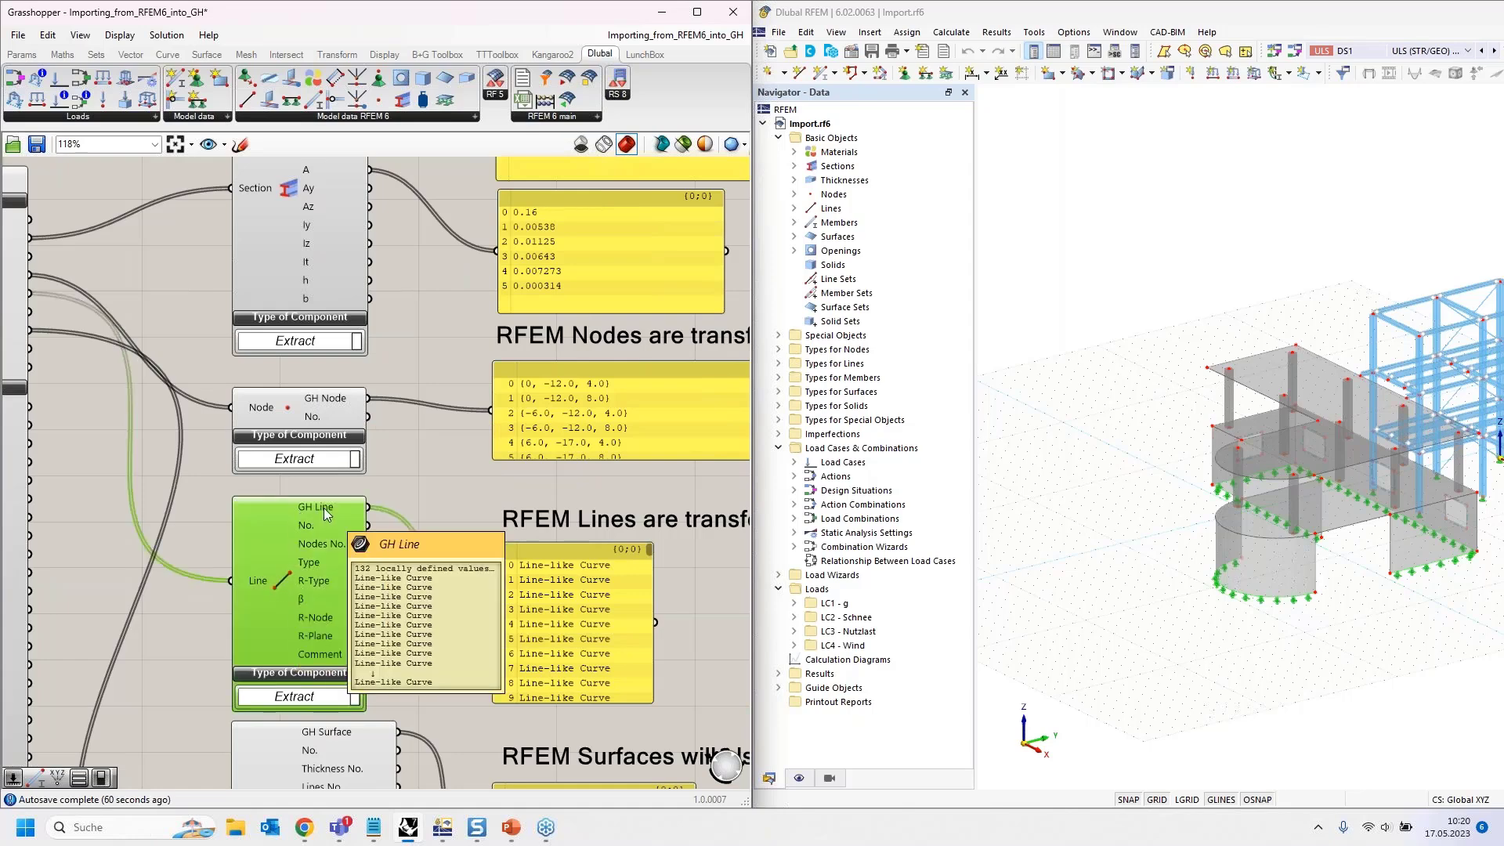
right_click_drag(406, 587, 371, 110)
right_click_drag(382, 782, 384, 748)
right_click_drag(463, 423, 462, 590)
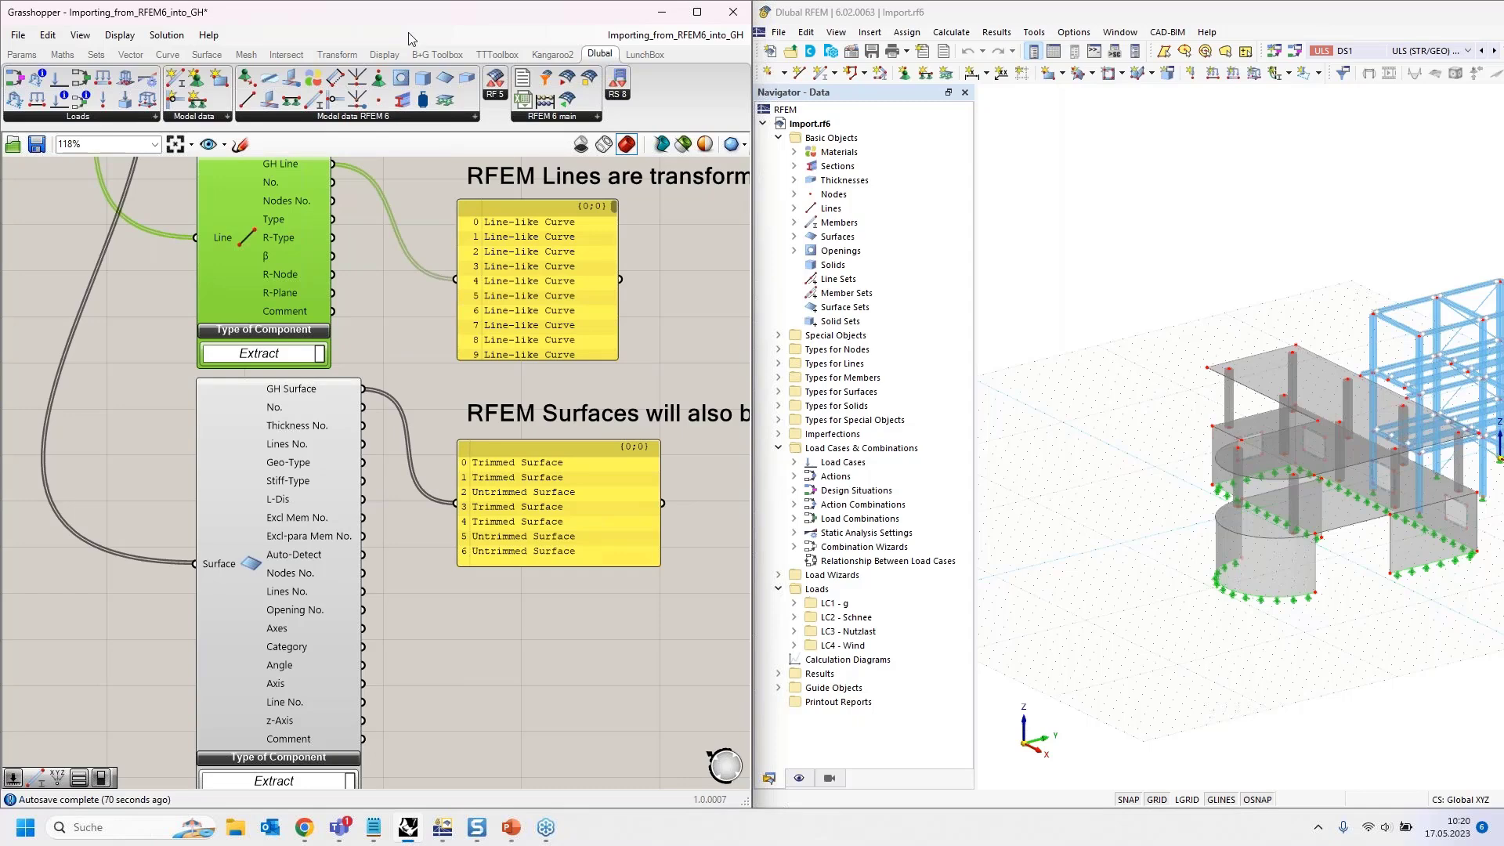
Move the Grasshopper window off Rhino and inspect the imported nodes, lines and surfaces in the Rhino Perspective view.
left_click_drag(380, 17, 757, 169)
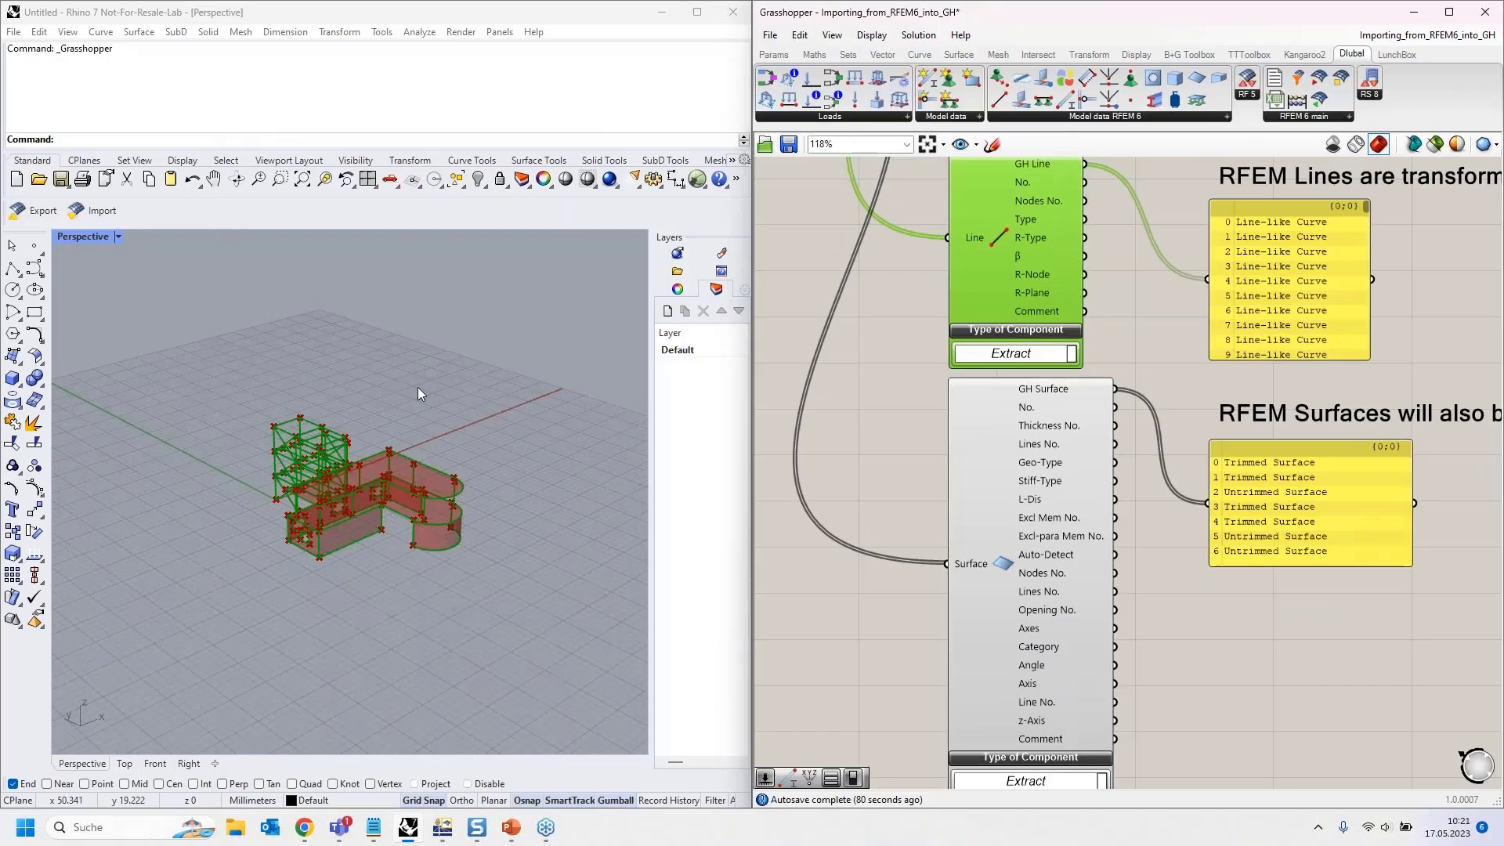
right_click_drag(417, 387, 459, 510)
scroll(458, 510, "up", 5)
right_click_drag(360, 509, 636, 549)
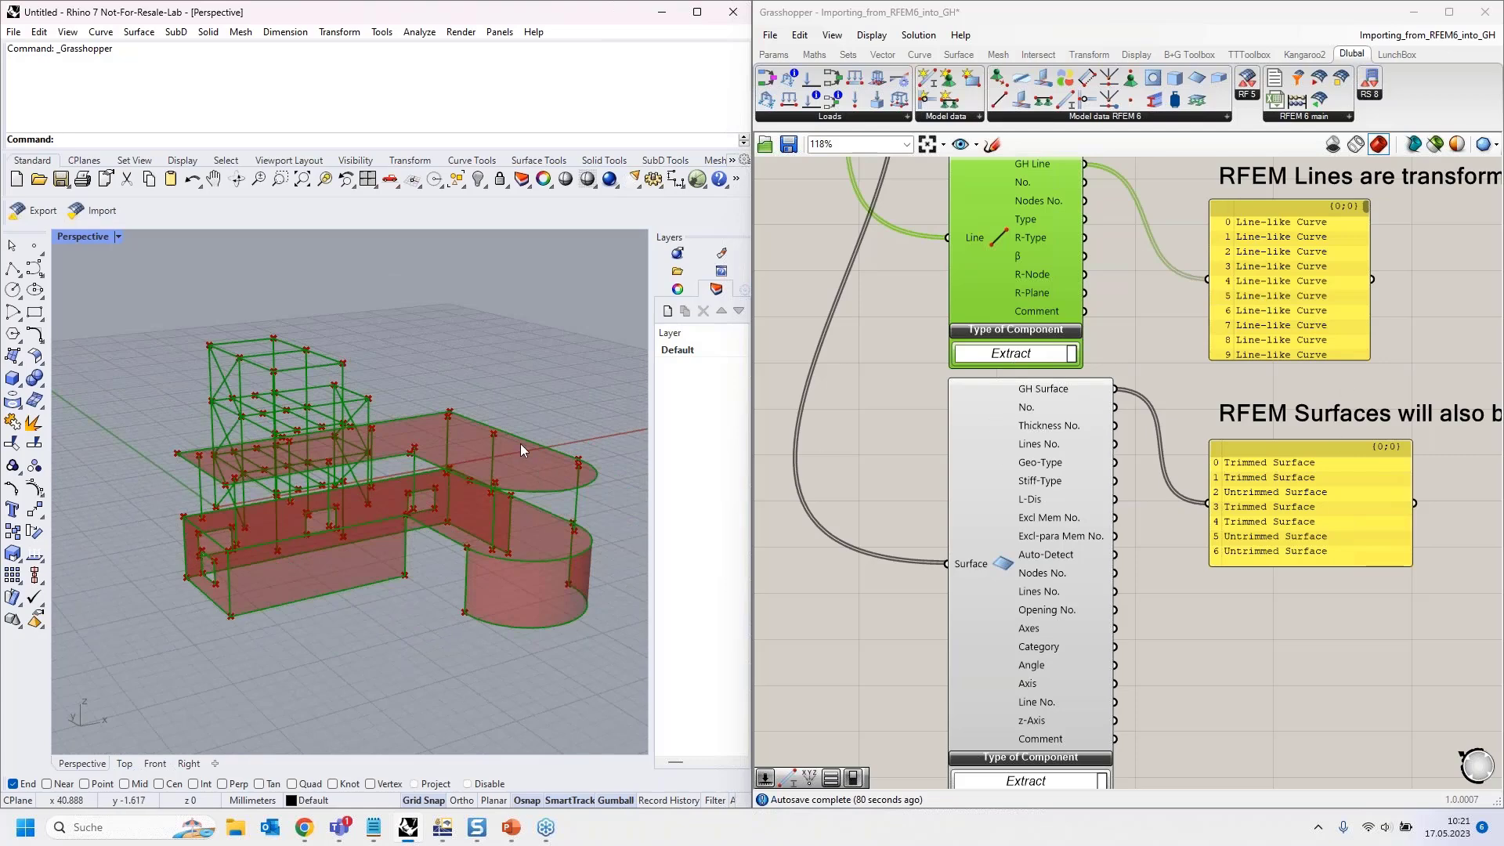
mouse_move(395, 335)
right_mouse_down()
mouse_move(421, 332)
mouse_move(408, 310)
mouse_move(406, 340)
mouse_move(397, 306)
right_mouse_up()
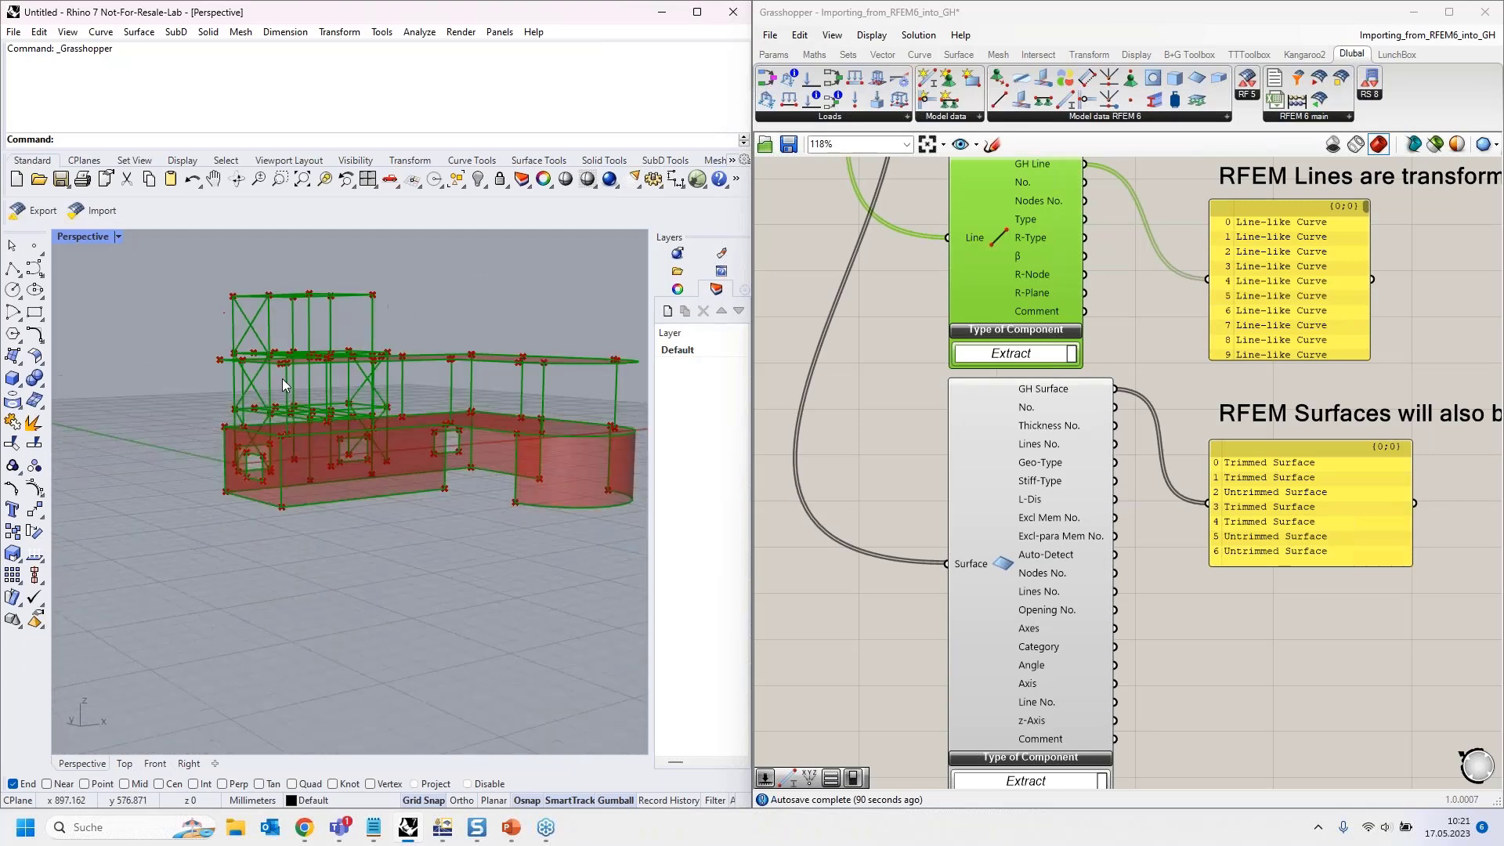
scroll(254, 478, "up", 8)
scroll(445, 403, "down", 10)
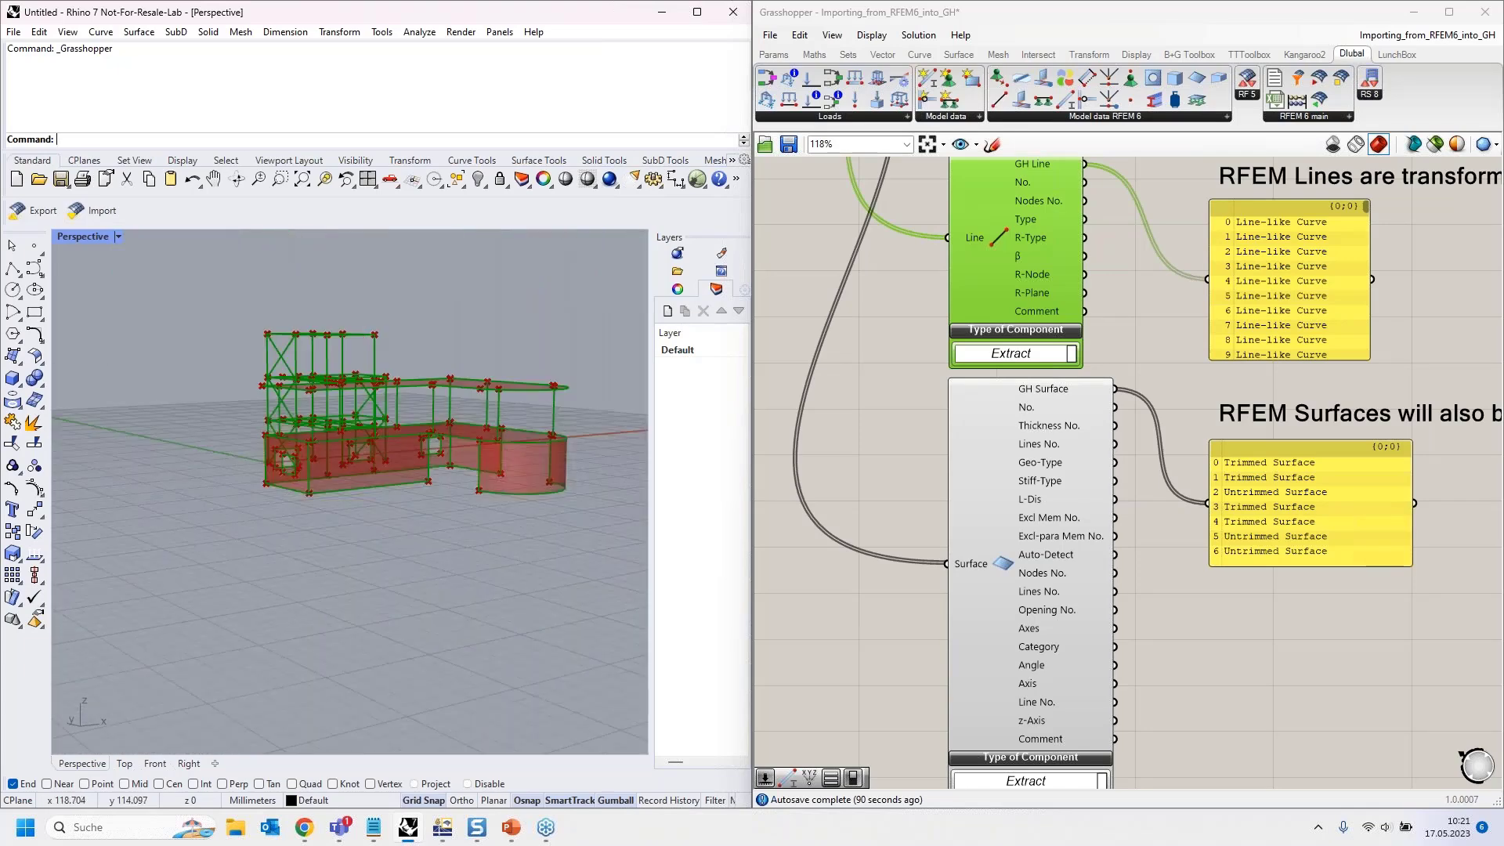
right_click_drag(444, 405, 448, 462)
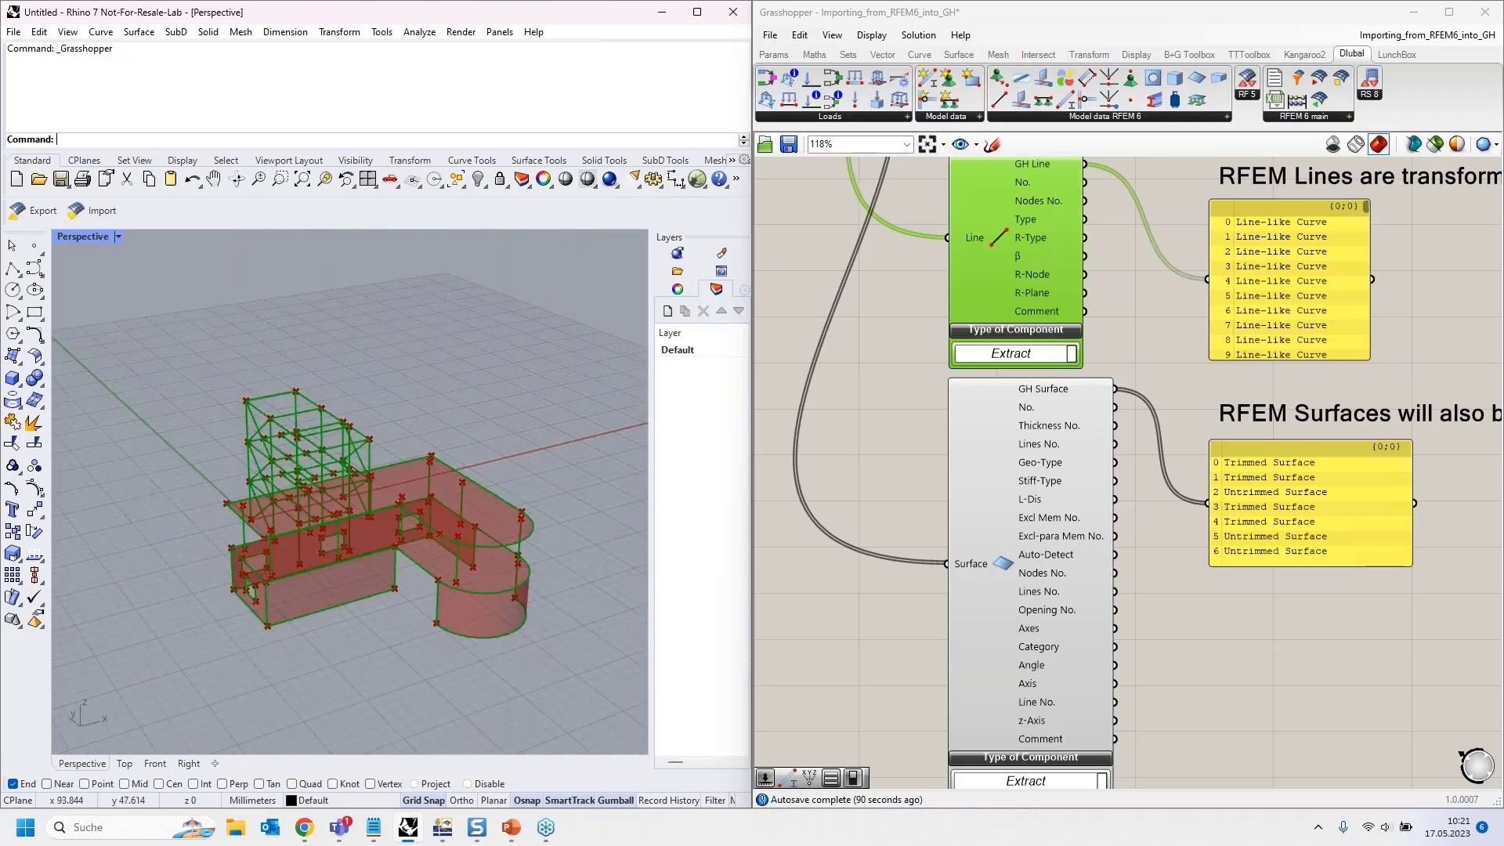
scroll(285, 406, "up", 3)
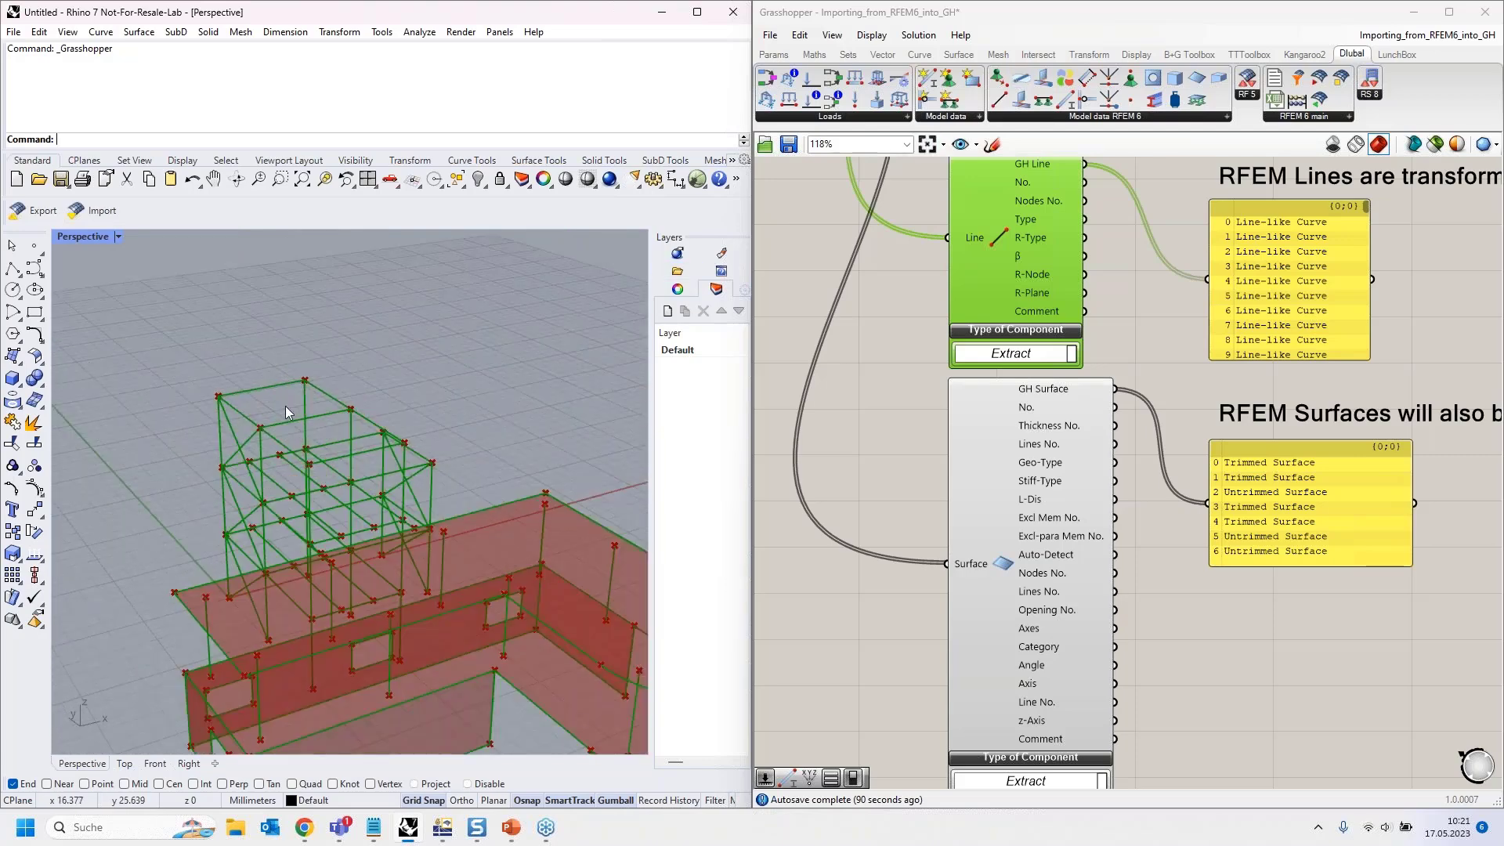
scroll(286, 406, "up", 2)
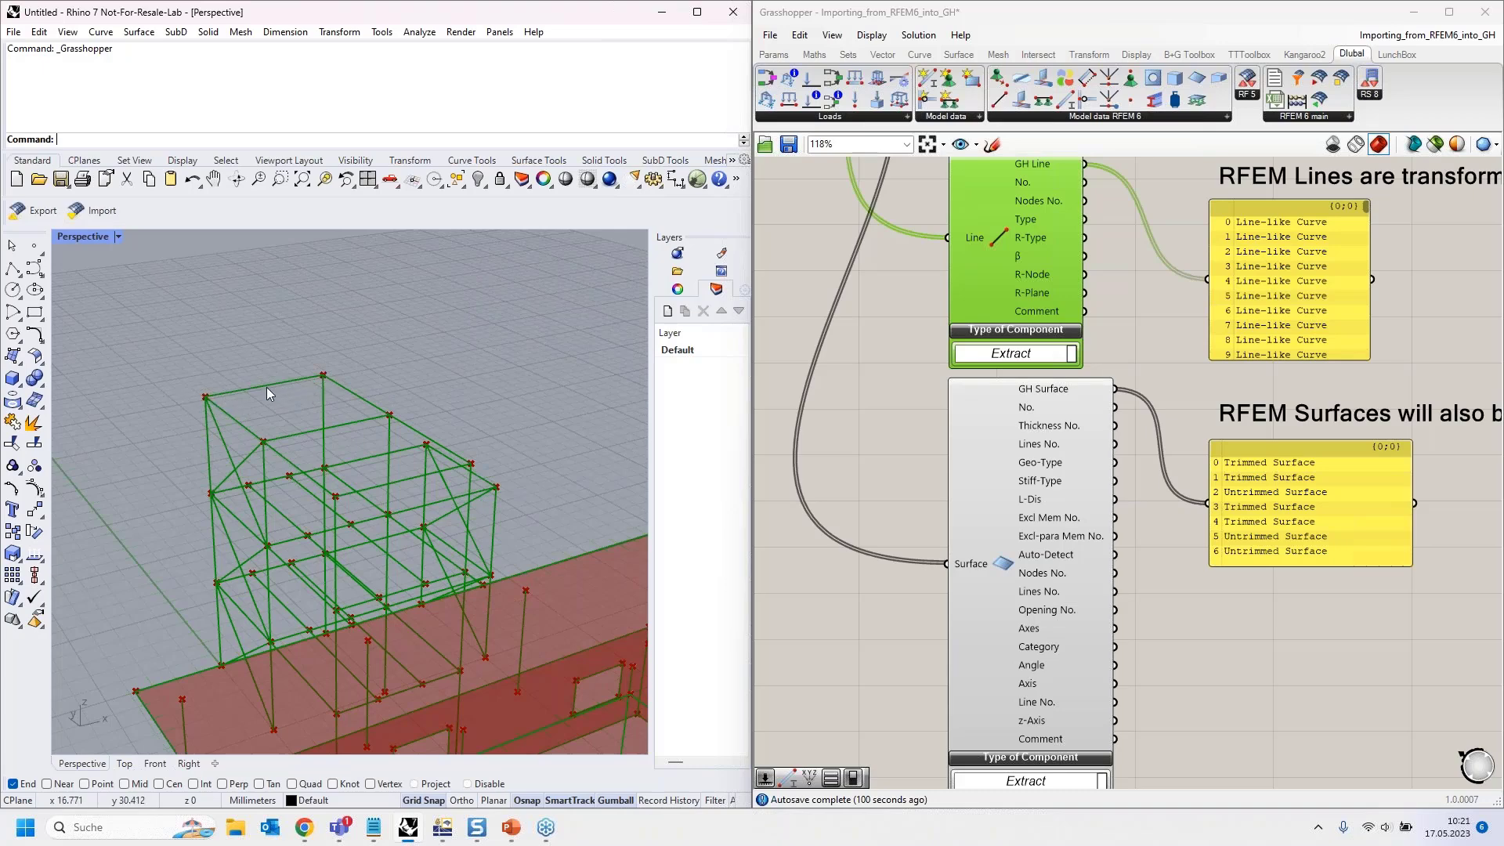
Put the Grasshopper window back over Rhino, beside the RFEM window.
left_click(1047, 22)
left_click_drag(1047, 23, 227, 151)
left_click_drag(30, 130, 0, 125)
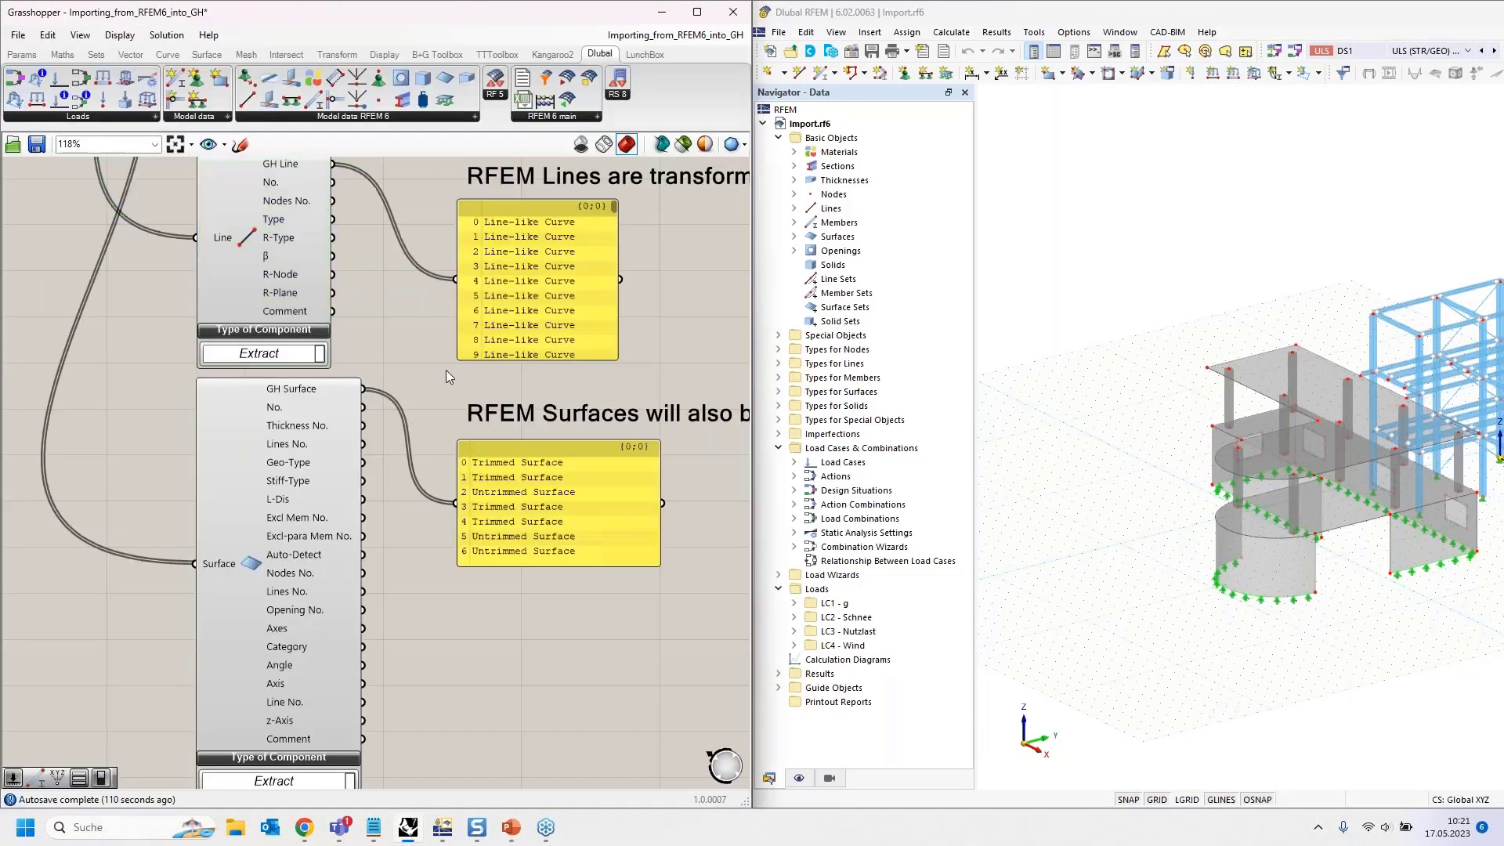
Review the Run toggle, import component and RFEM Data component of the "Import complete structure" example.
scroll(445, 369, "down", 6)
right_click_drag(123, 244, 151, 282)
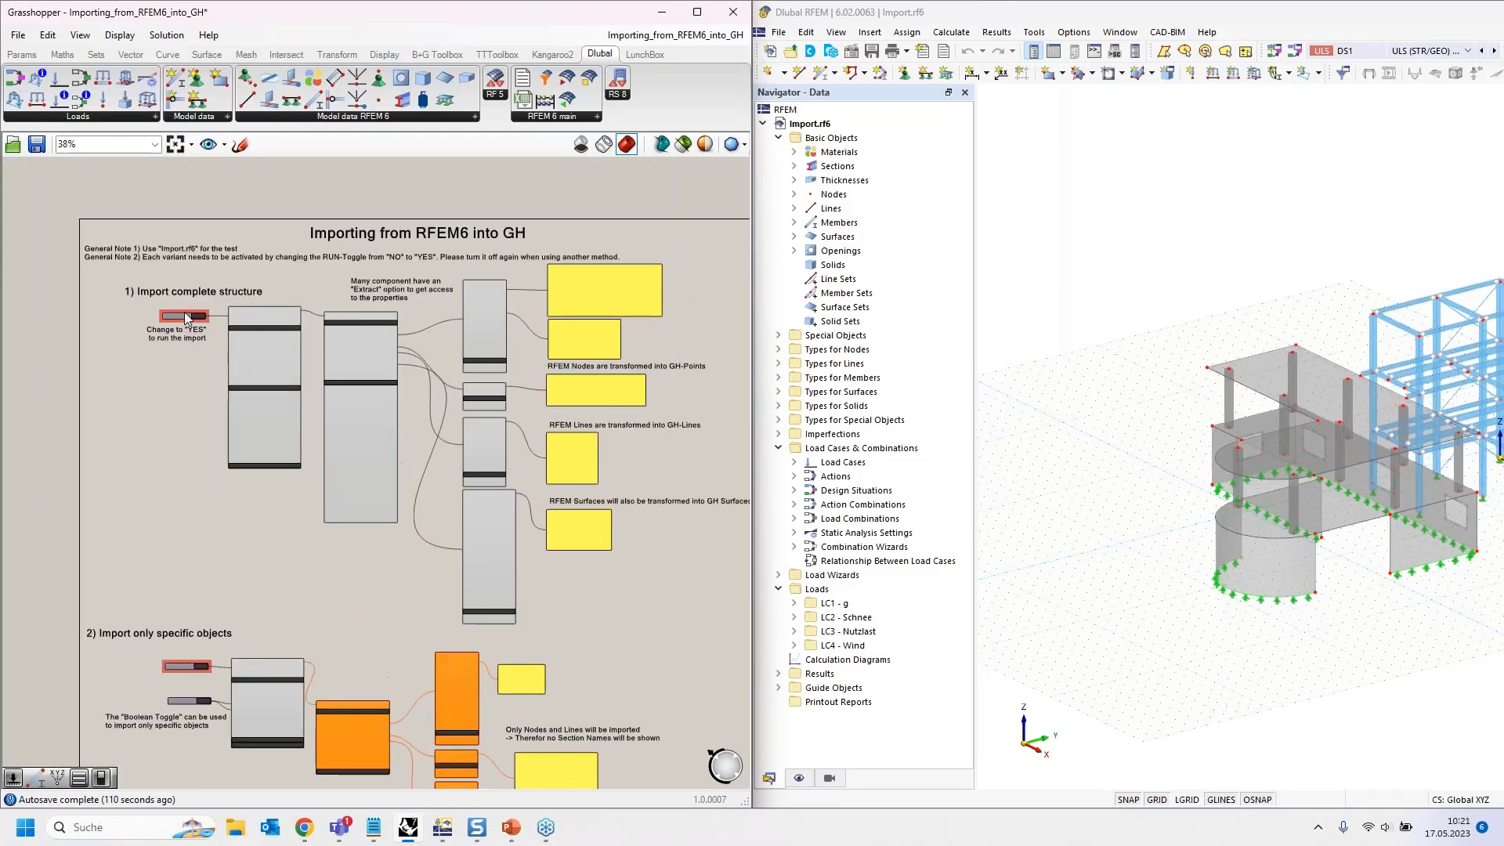
scroll(225, 378, "up", 5)
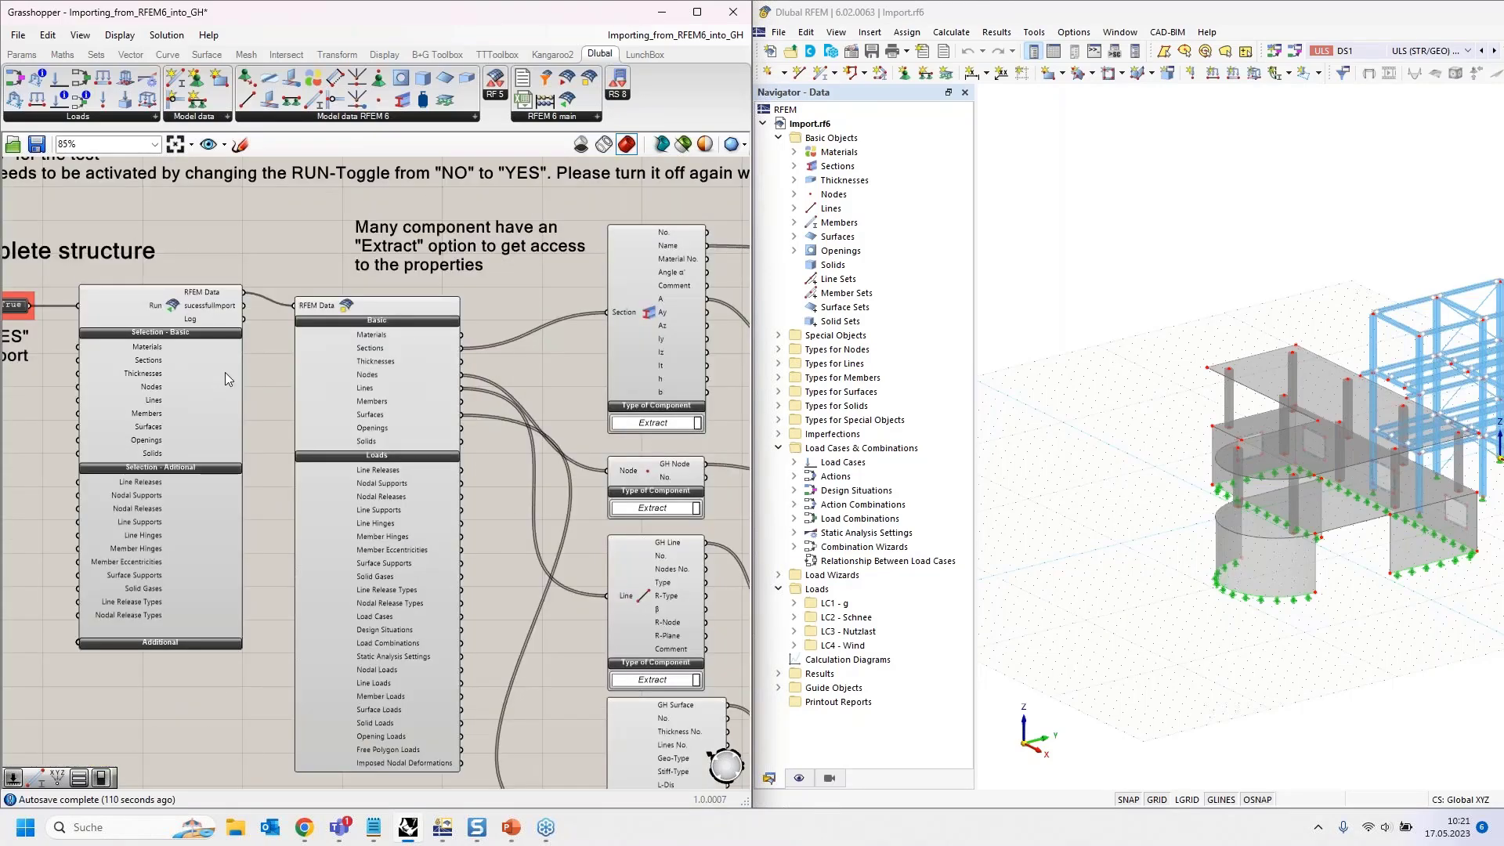
left_click(224, 372)
left_click(418, 512)
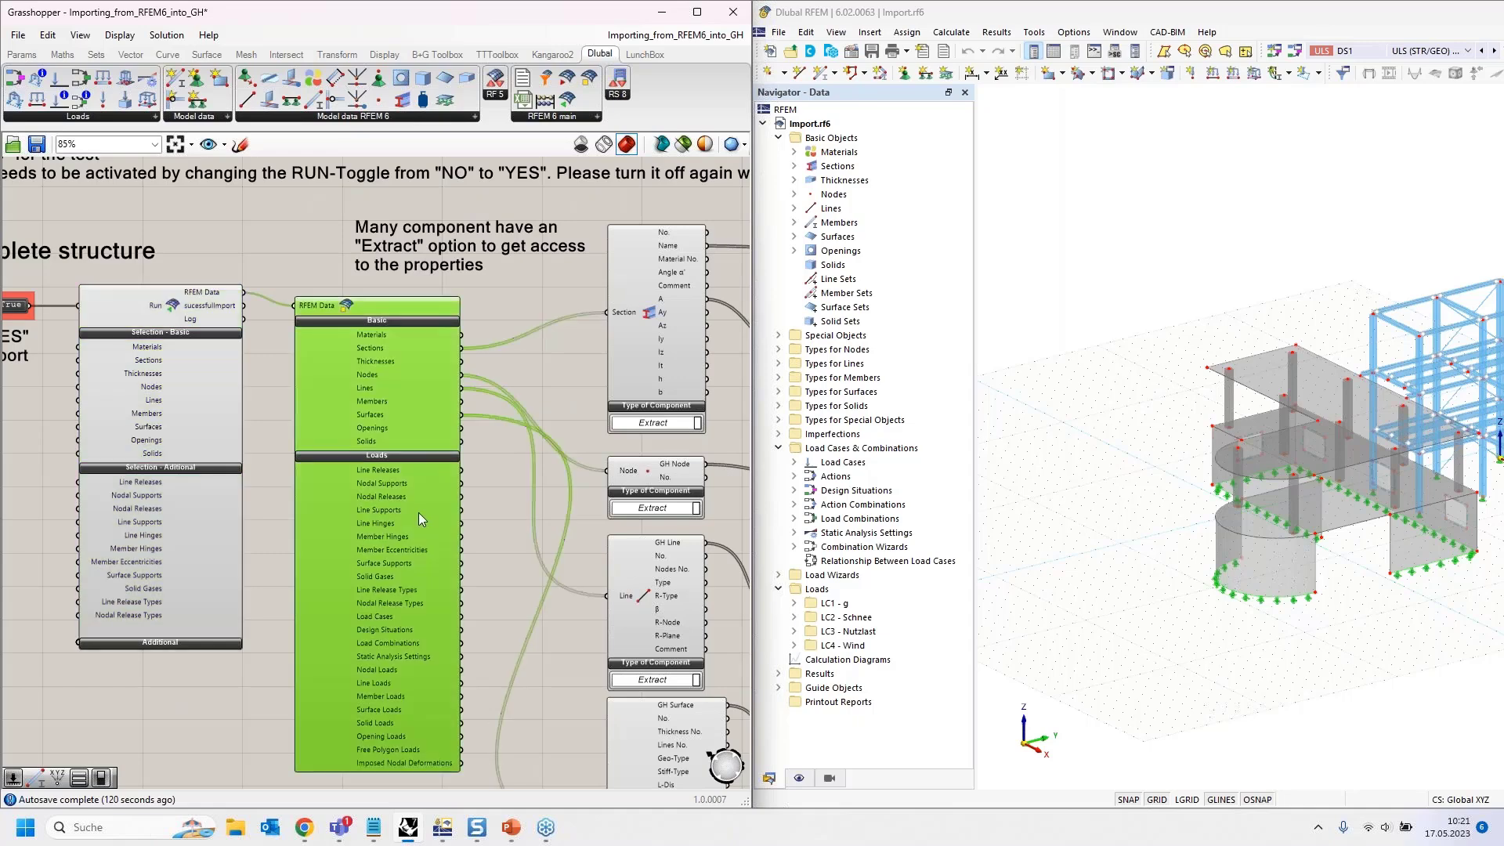
right_click_drag(563, 388, 375, 315)
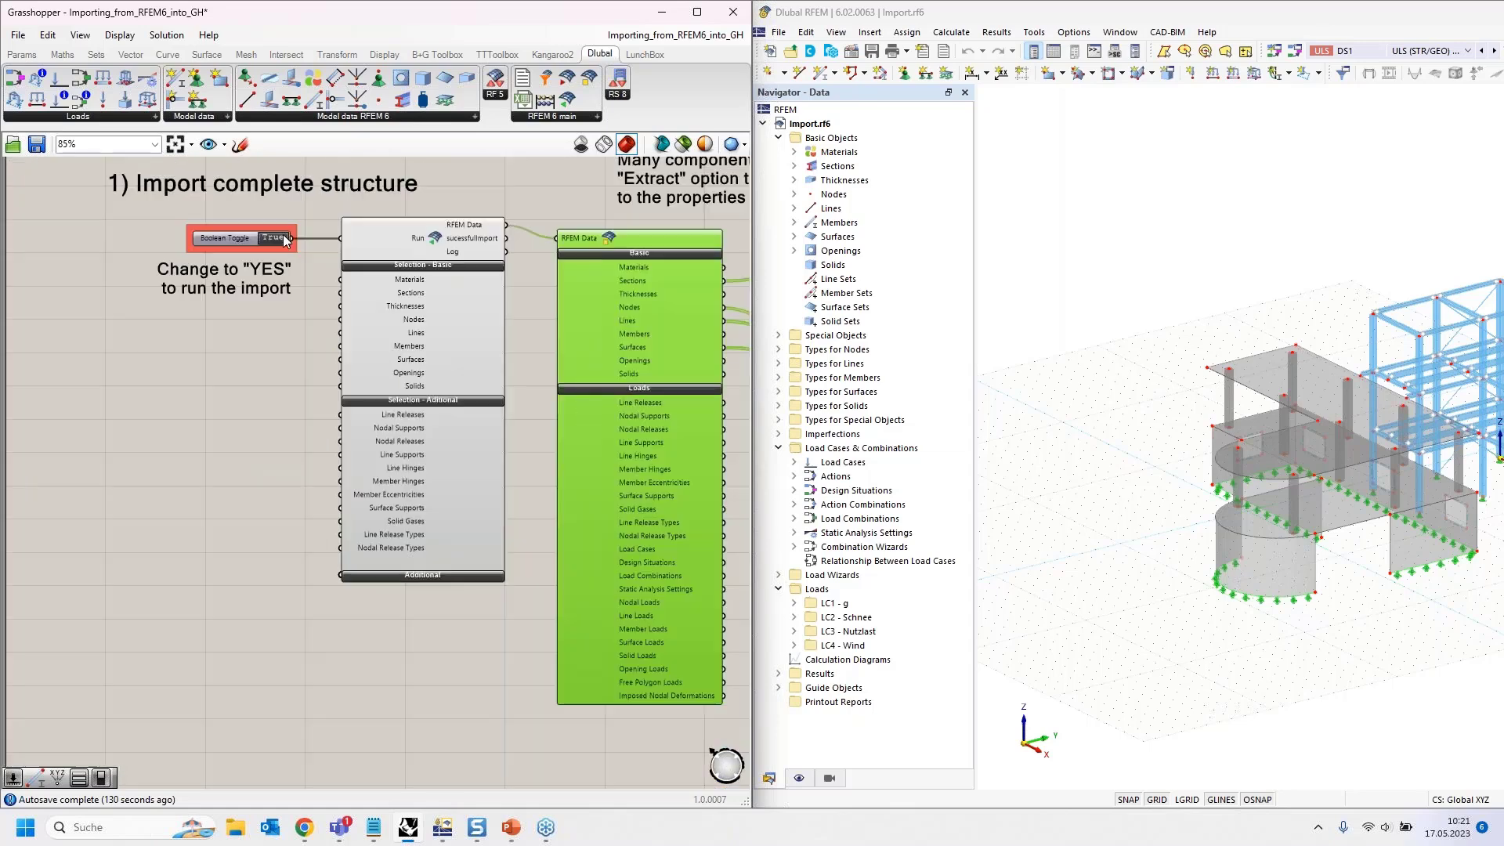
Examine the "Import only specific objects" example, including its Run toggle and the toggle wired to Nodes and Lines.
right_click_drag(243, 608, 241, 294)
scroll(241, 295, "down", 3)
right_click_drag(210, 611, 216, 433)
scroll(170, 421, "up", 2)
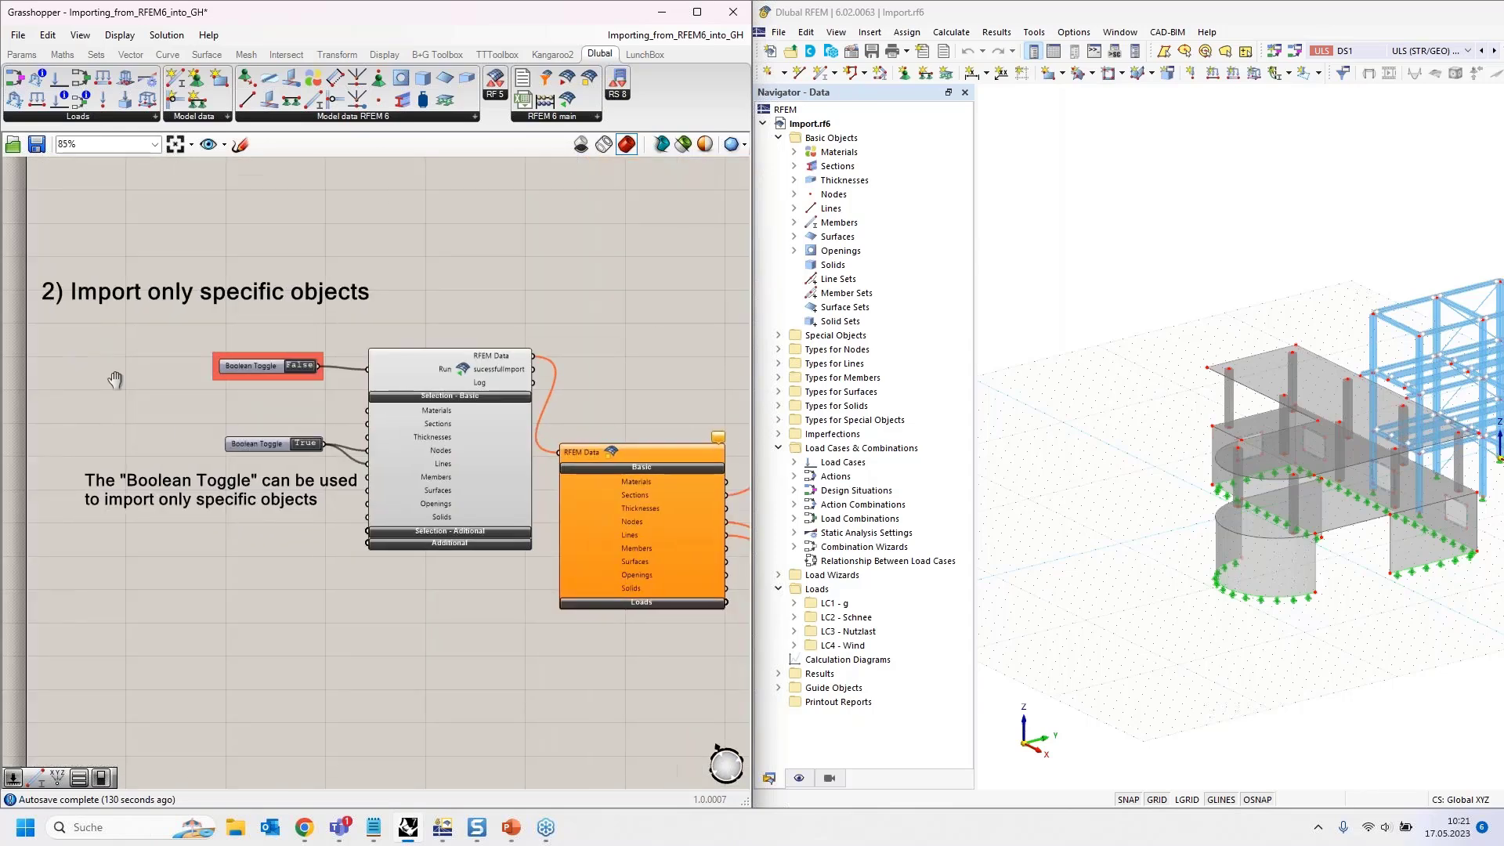
right_click_drag(472, 461, 462, 412)
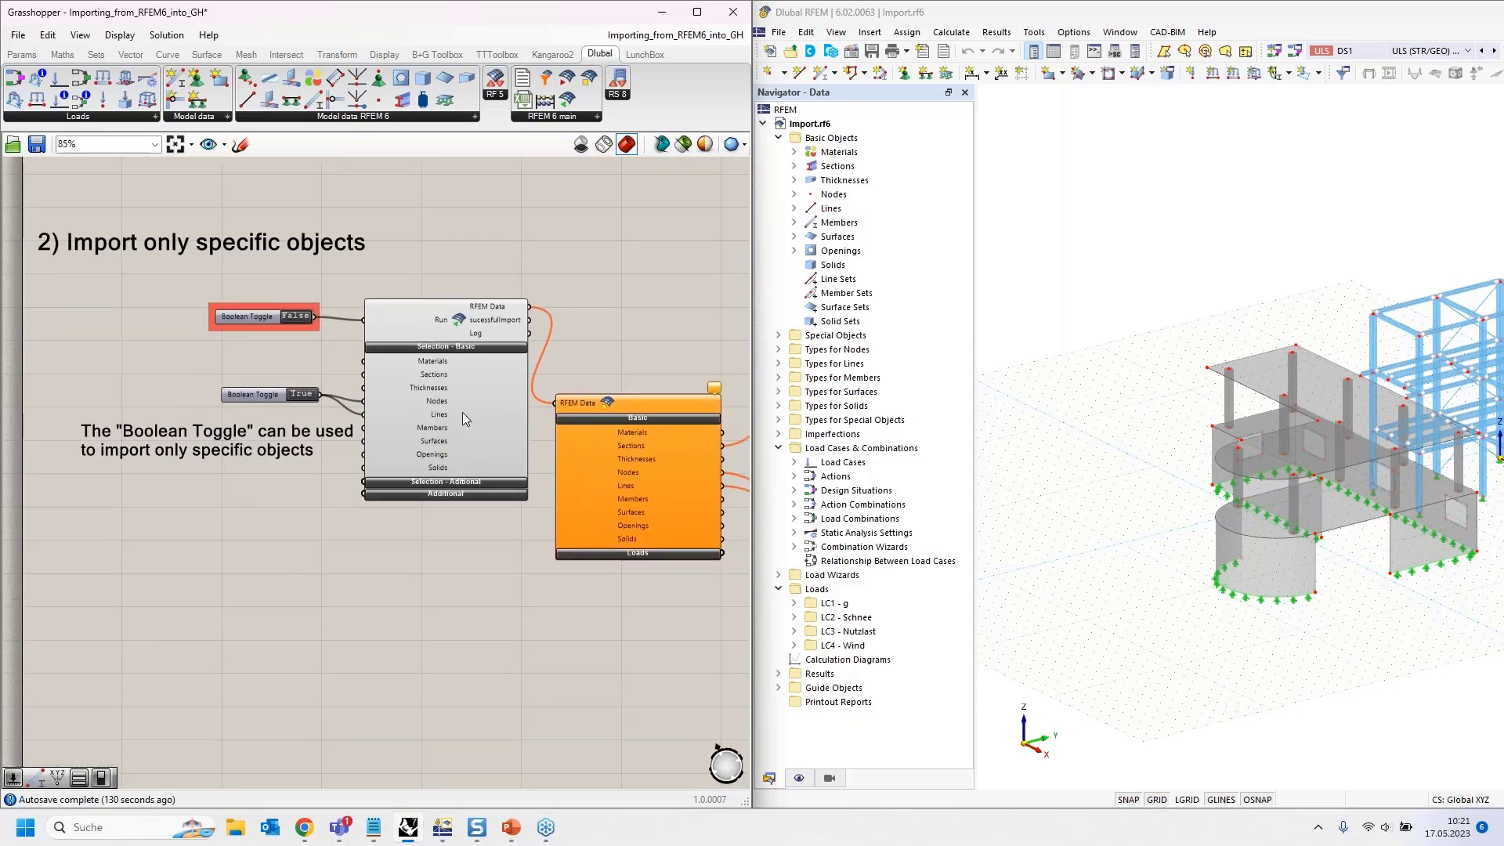
left_click(462, 412)
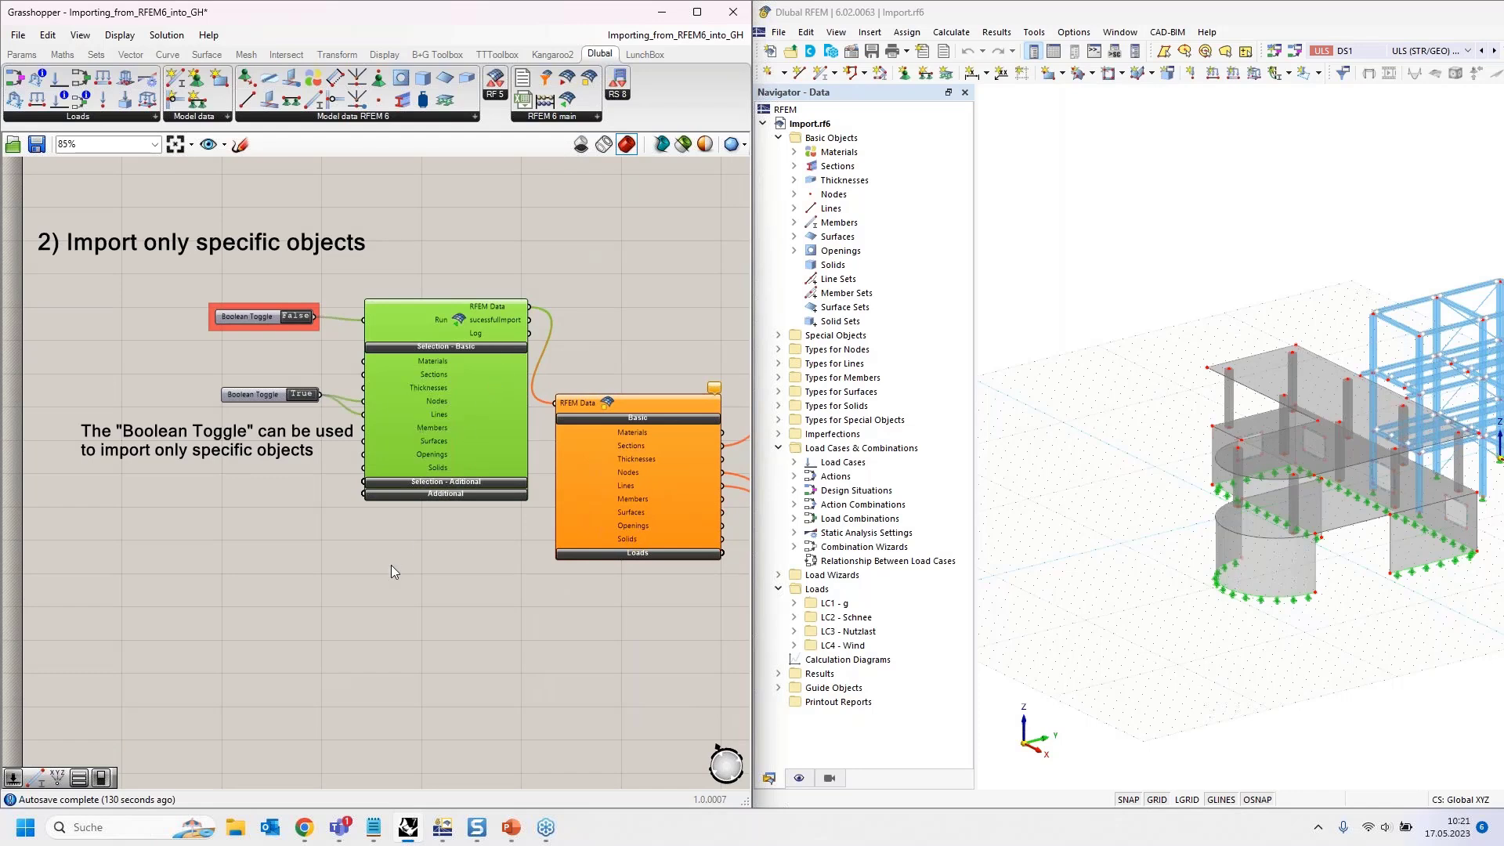
right_click_drag(378, 549, 351, 546)
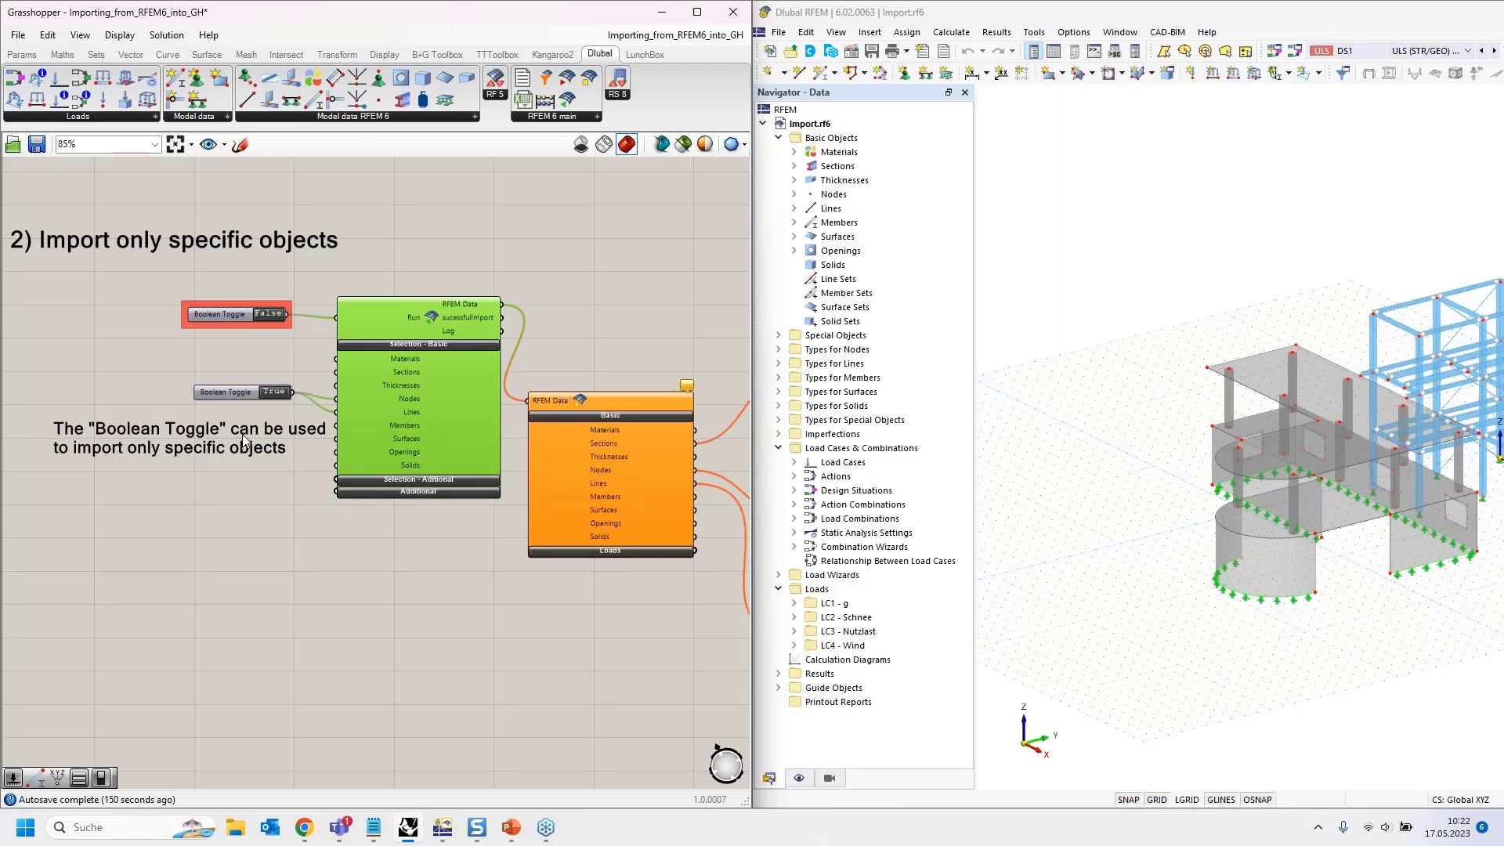
scroll(412, 393, "up", 3)
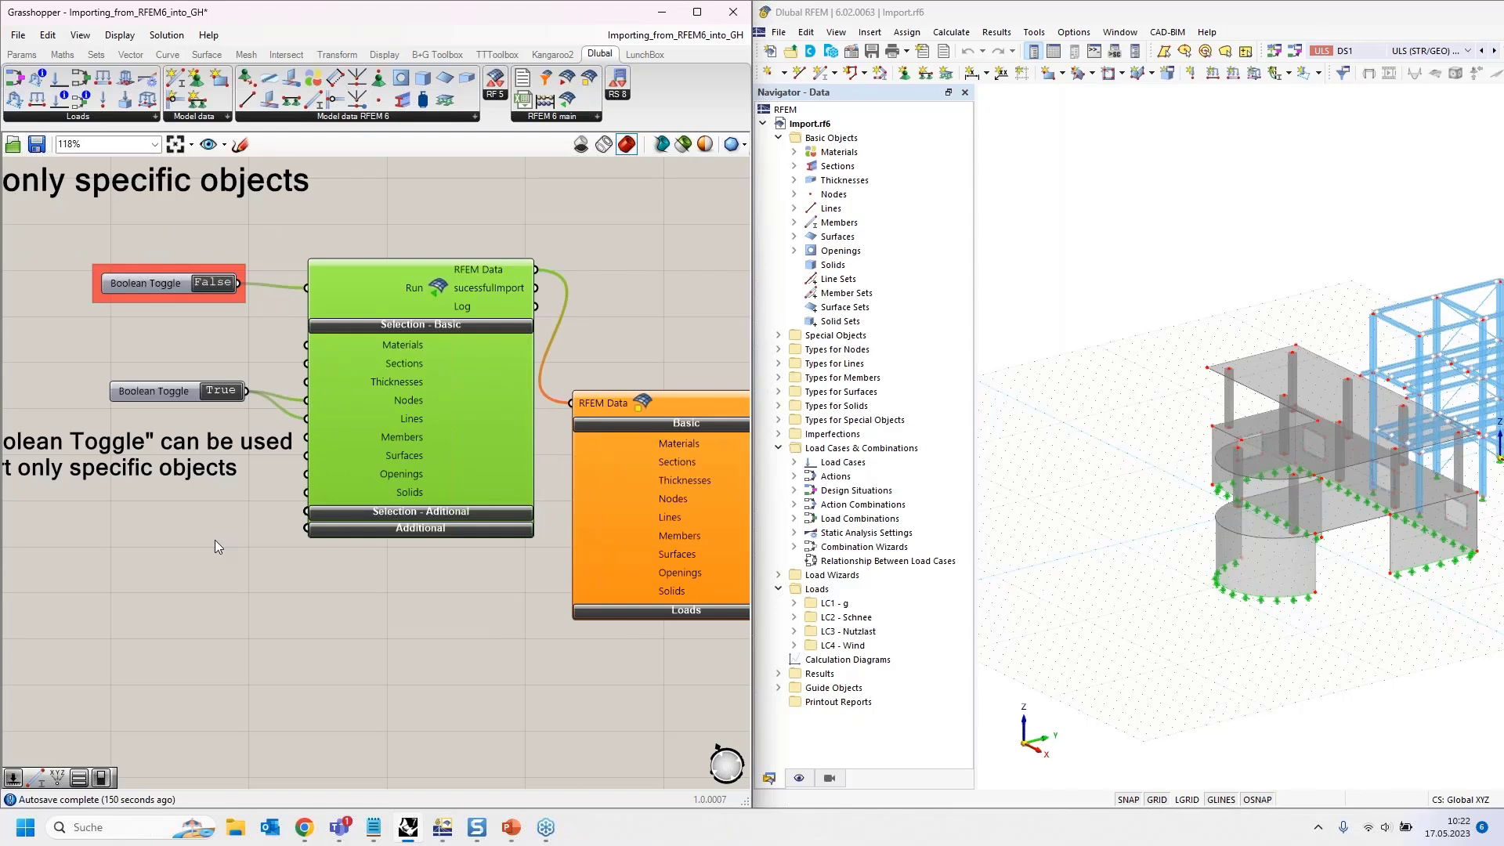
right_click_drag(215, 539, 259, 520)
mouse_move(90, 351)
right_mouse_down()
mouse_move(123, 358)
mouse_move(201, 316)
right_mouse_up()
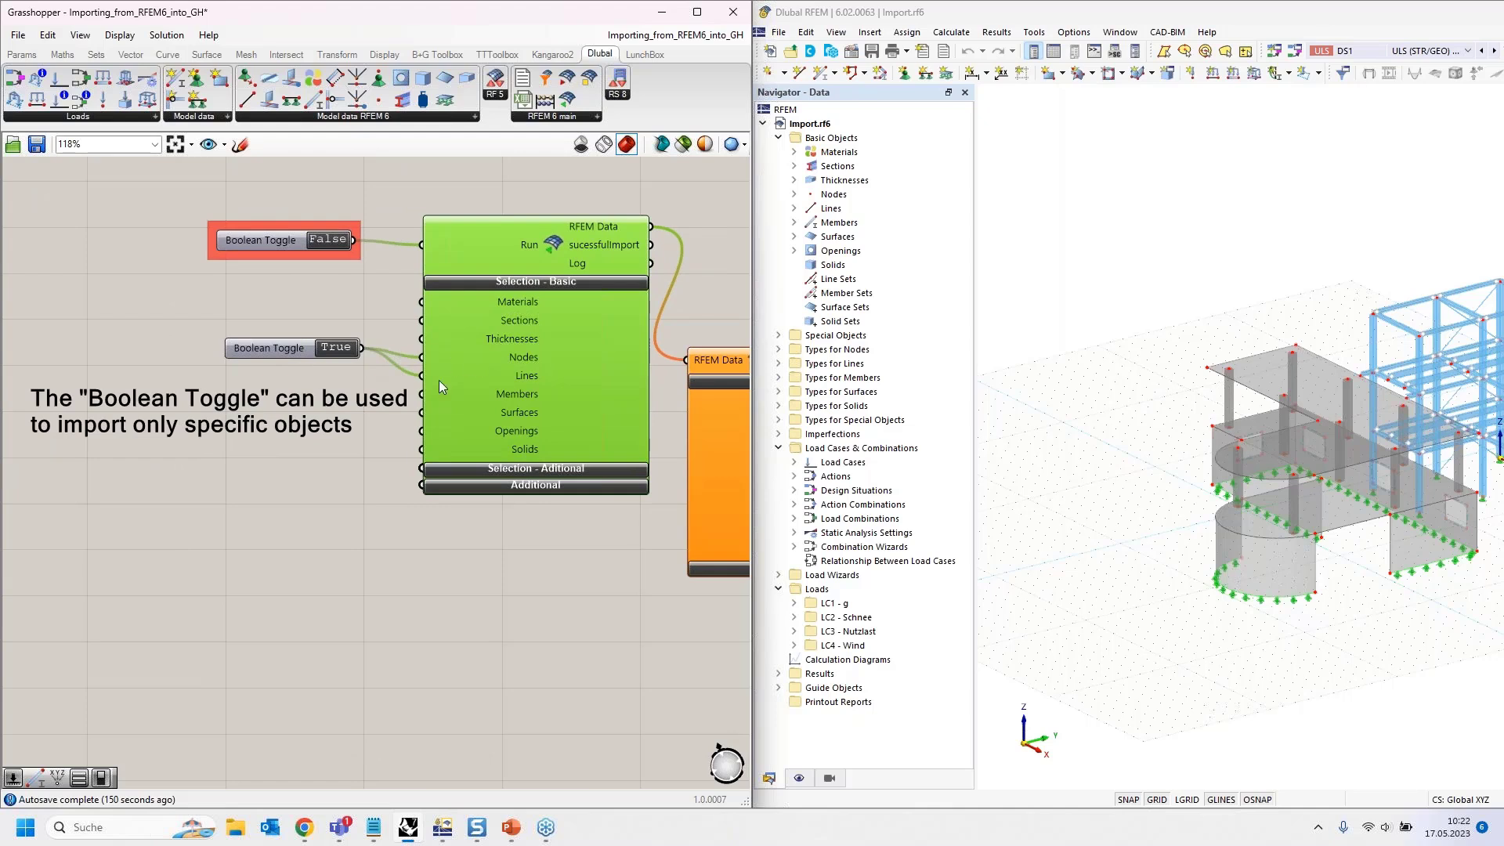
right_click_drag(321, 478, 203, 481)
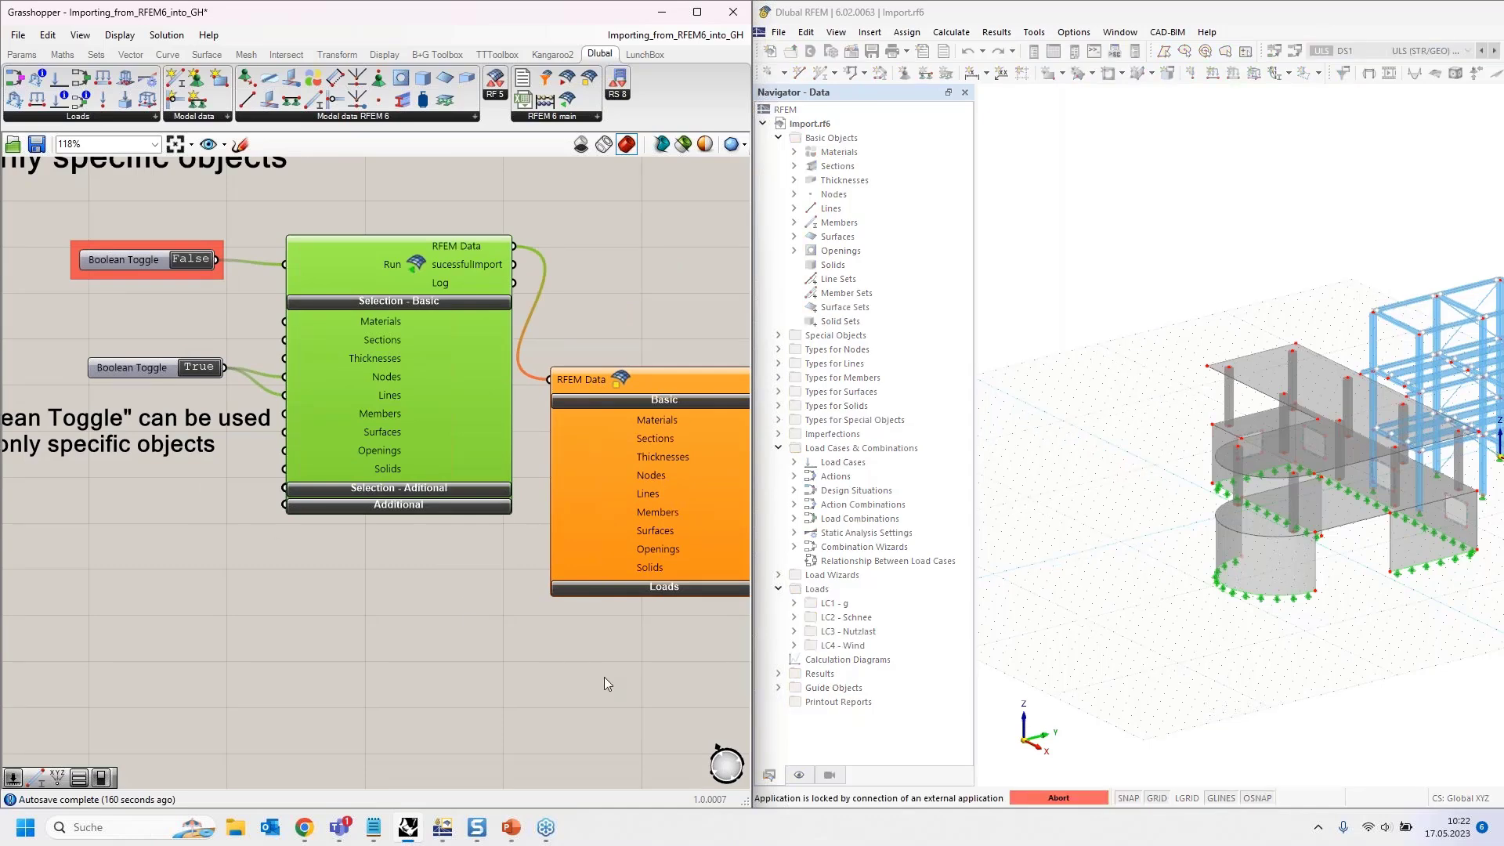
Check the Extract components of the specific-objects import and wire the Line component's GH Line output to the node panel.
right_click_drag(631, 666, 401, 605)
right_click_drag(513, 642, 154, 644)
scroll(154, 638, "down", 1)
right_click_drag(445, 591, 412, 531)
left_click(358, 443)
left_click(345, 589)
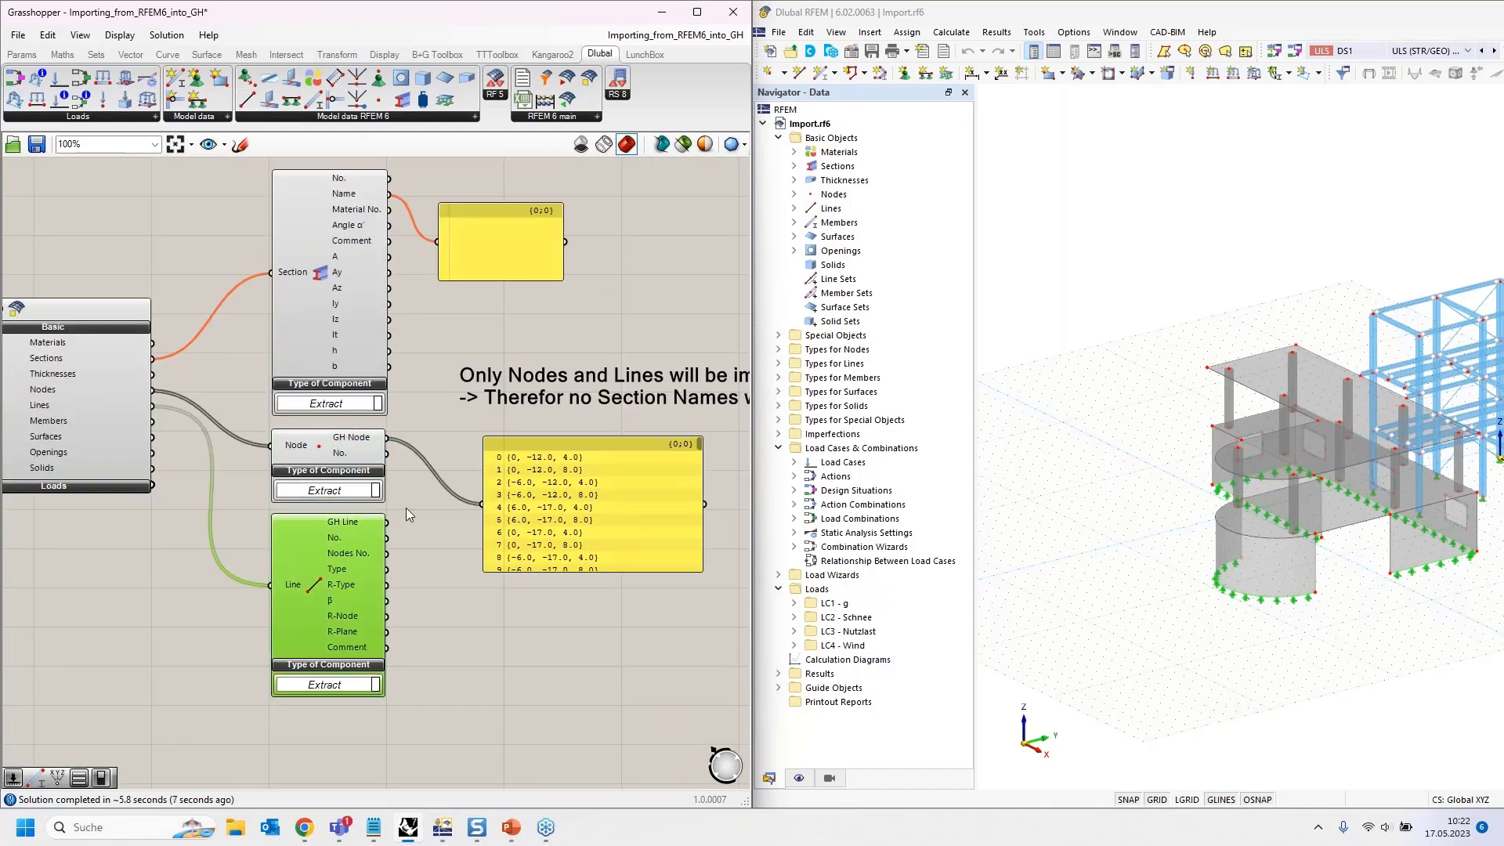
left_click(575, 492)
left_click_drag(389, 522, 481, 504)
Switch the Run toggle of the "Import only specific objects" example to False.
right_click_drag(470, 349, 600, 474)
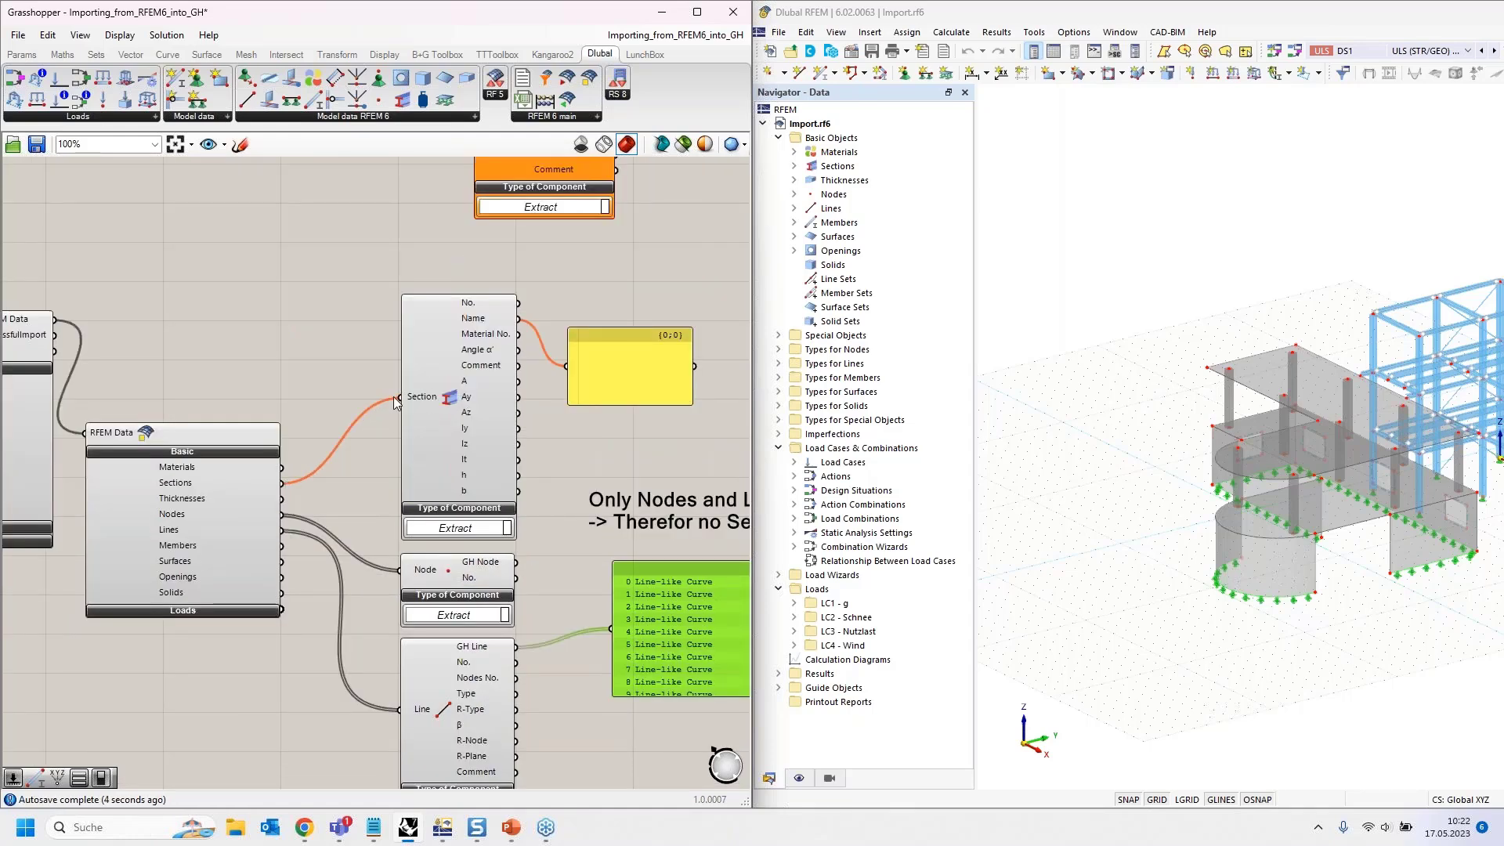
right_click_drag(91, 379, 505, 367)
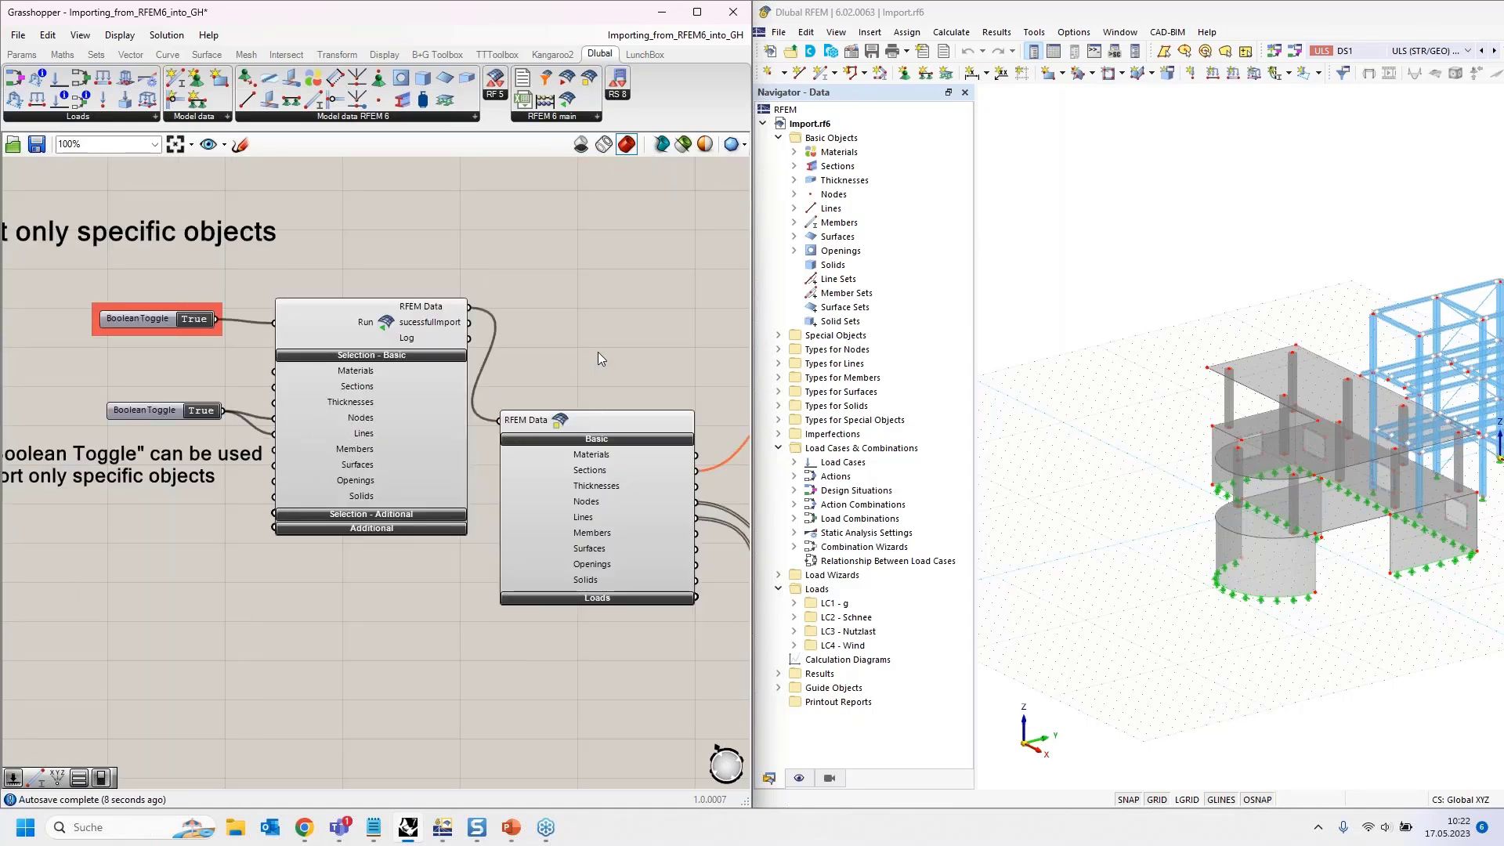
scroll(435, 328, "down", 4)
right_click_drag(467, 580, 415, 513)
right_click_drag(173, 231, 237, 327)
scroll(237, 328, "up", 5)
double_click(268, 325)
Look over the filter-based import example and review the object selection inputs of the specific-objects import component.
scroll(378, 227, "down", 4)
scroll(371, 227, "down", 3)
right_click_drag(321, 456, 230, 183)
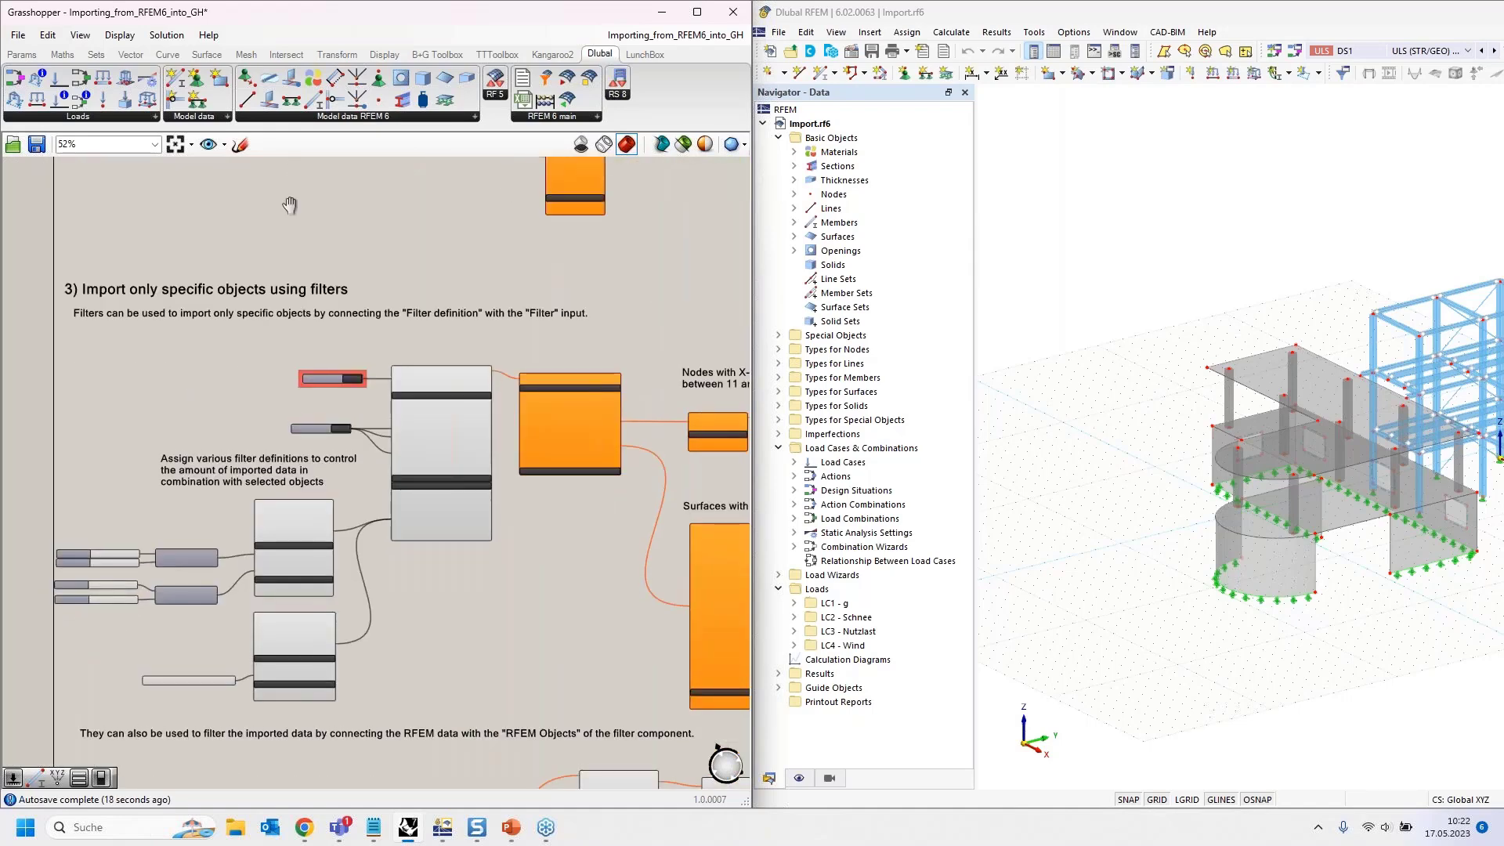
right_click_drag(302, 286, 302, 367)
scroll(302, 367, "down", 2)
scroll(312, 322, "up", 5)
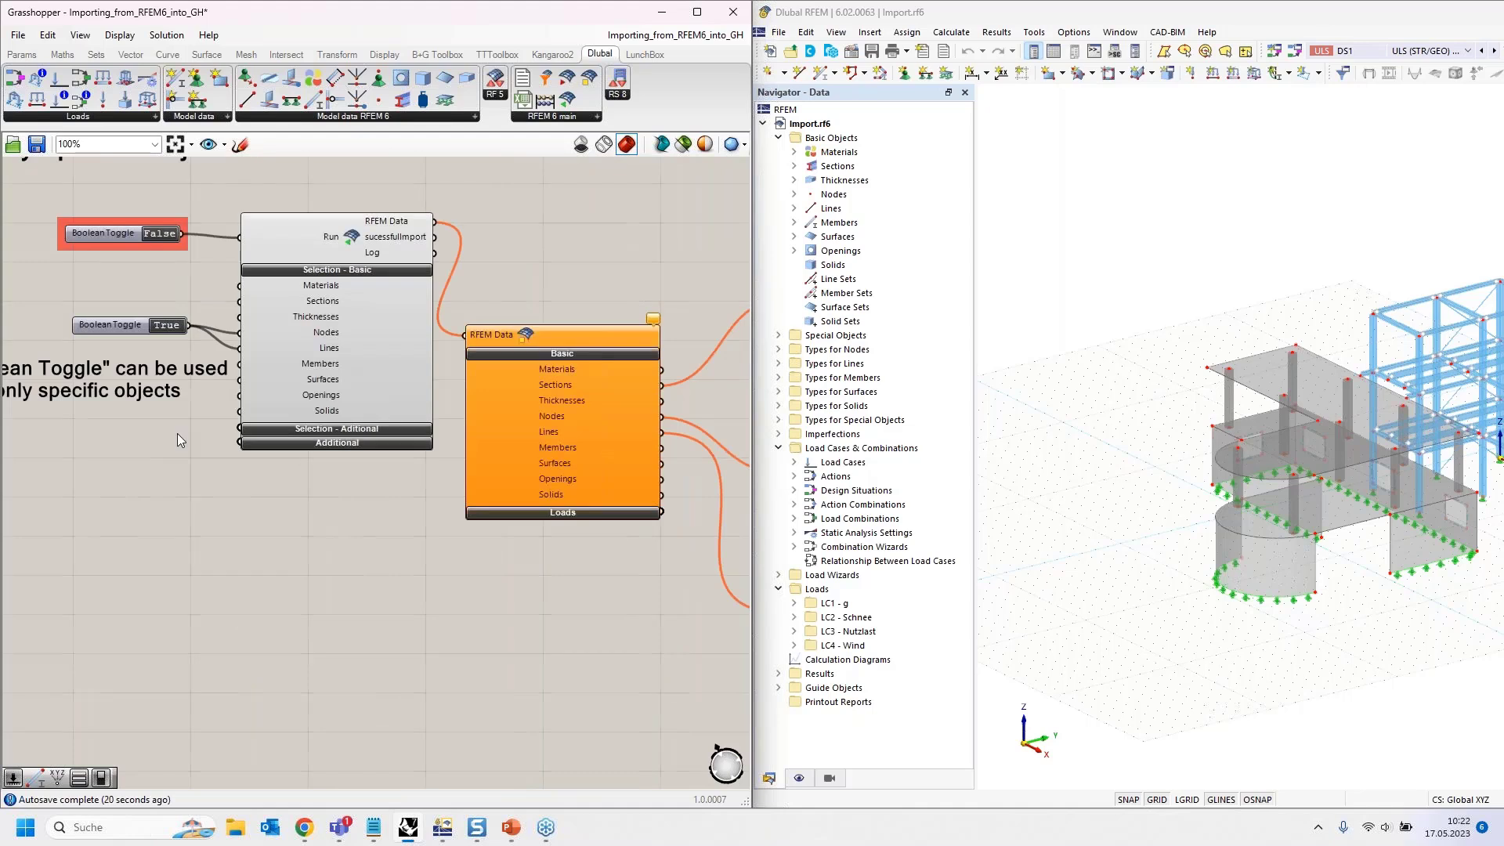
right_click_drag(229, 470, 277, 493)
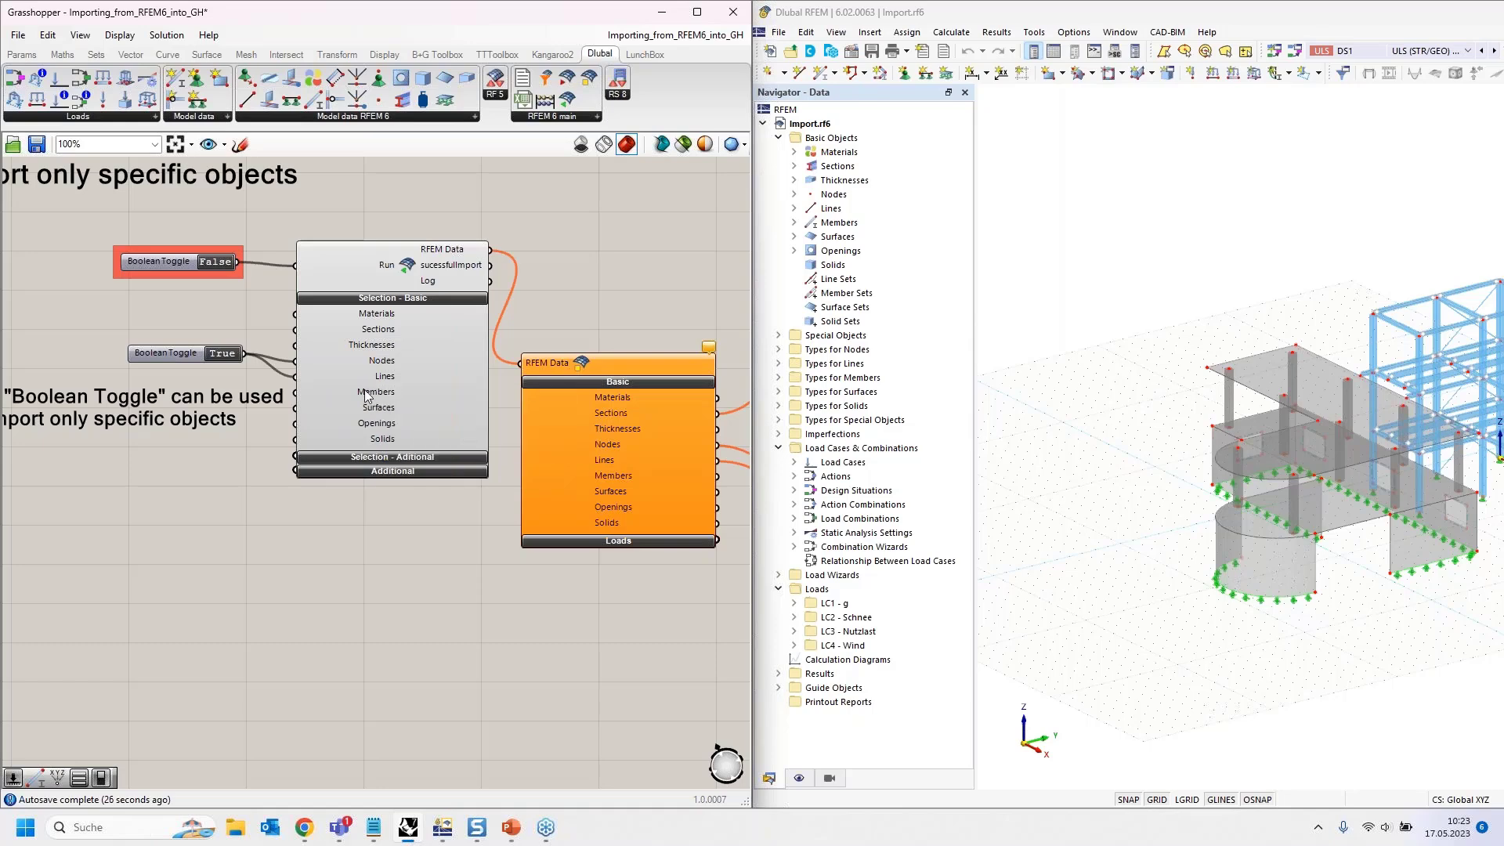
right_click_drag(439, 607, 430, 429)
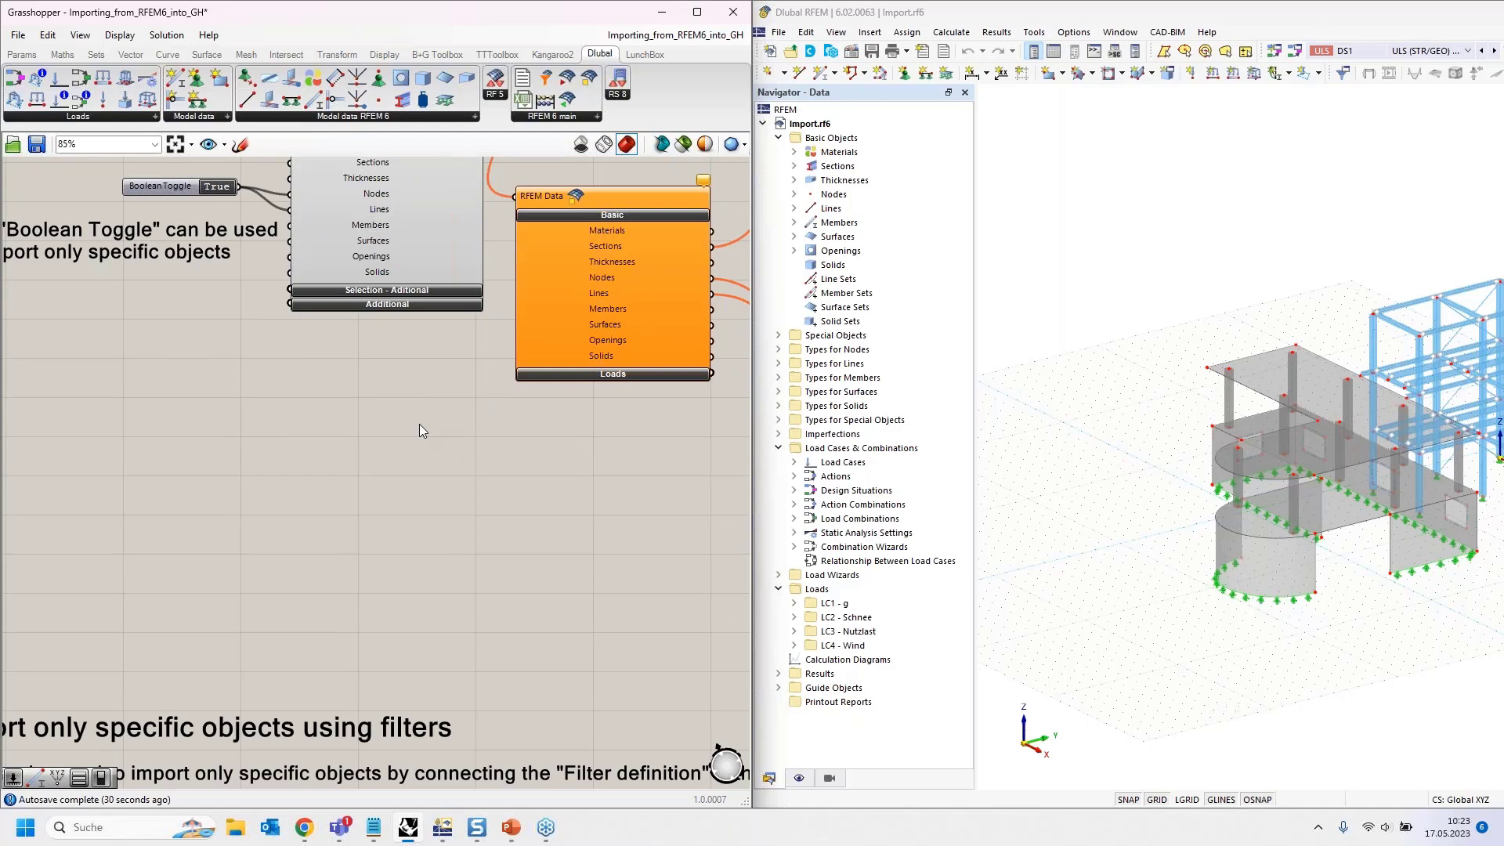
Place a Filter Component on empty canvas in the "Import only specific objects using filters" example and set its filter type to Surfaces.
scroll(419, 430, "down", 3)
scroll(420, 429, "down", 1)
right_click_drag(388, 360, 363, 237)
right_click_drag(279, 506, 250, 337)
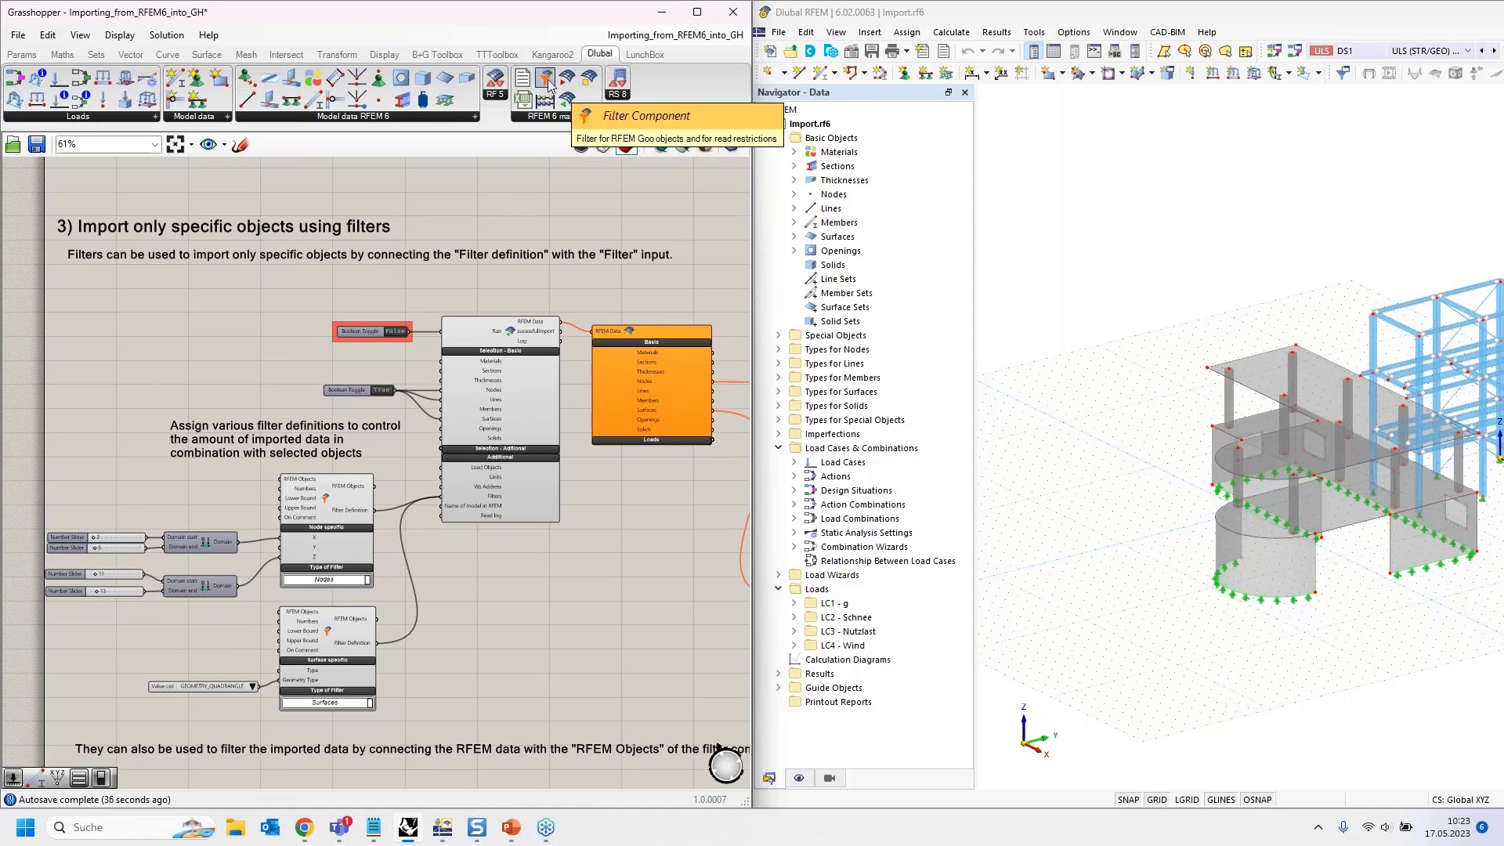
left_click_drag(547, 84, 168, 326)
scroll(133, 326, "up", 5)
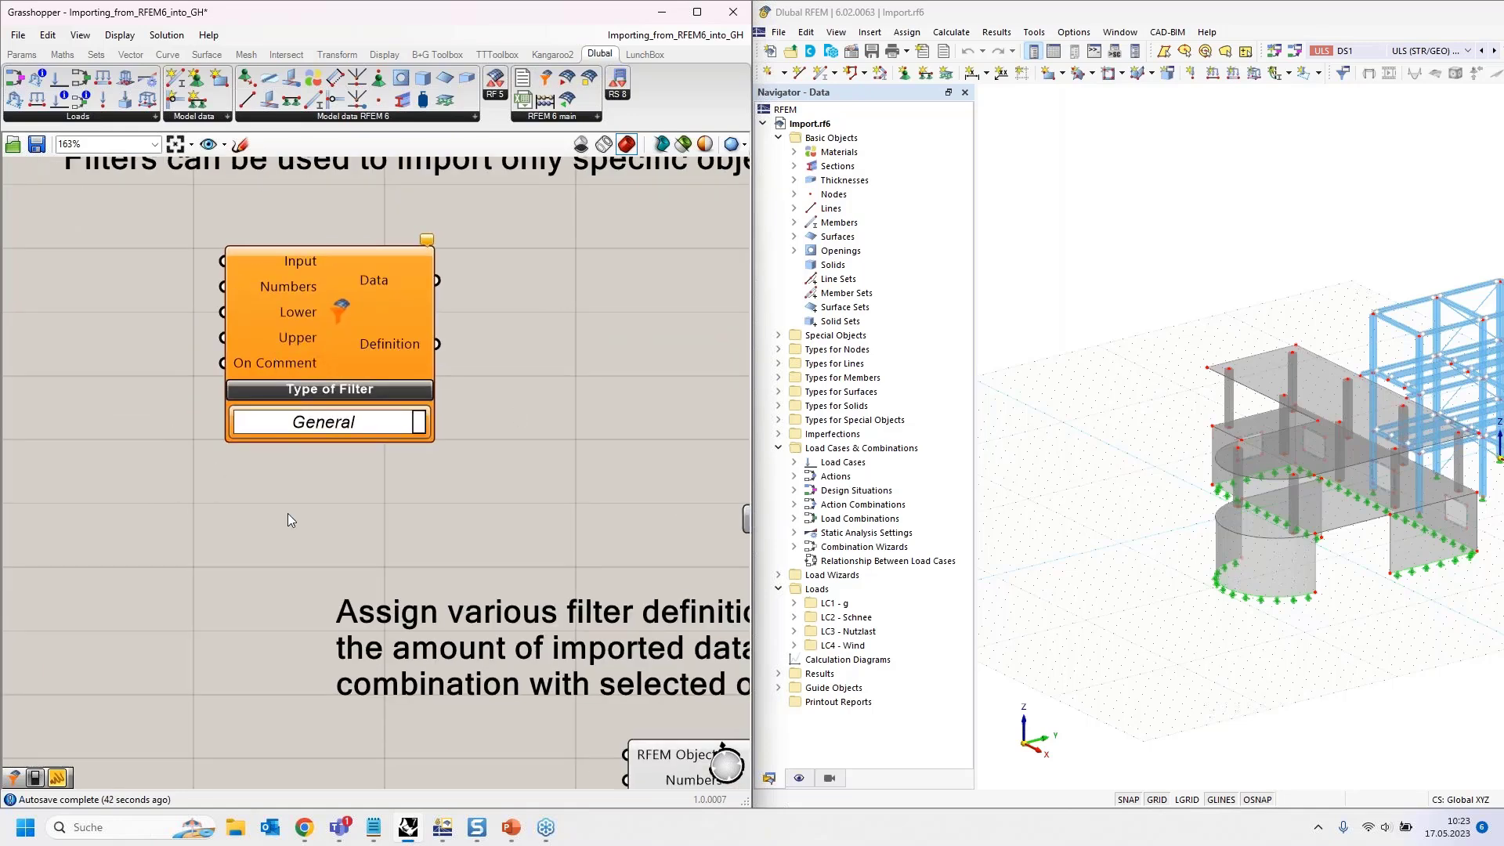
left_click(418, 432)
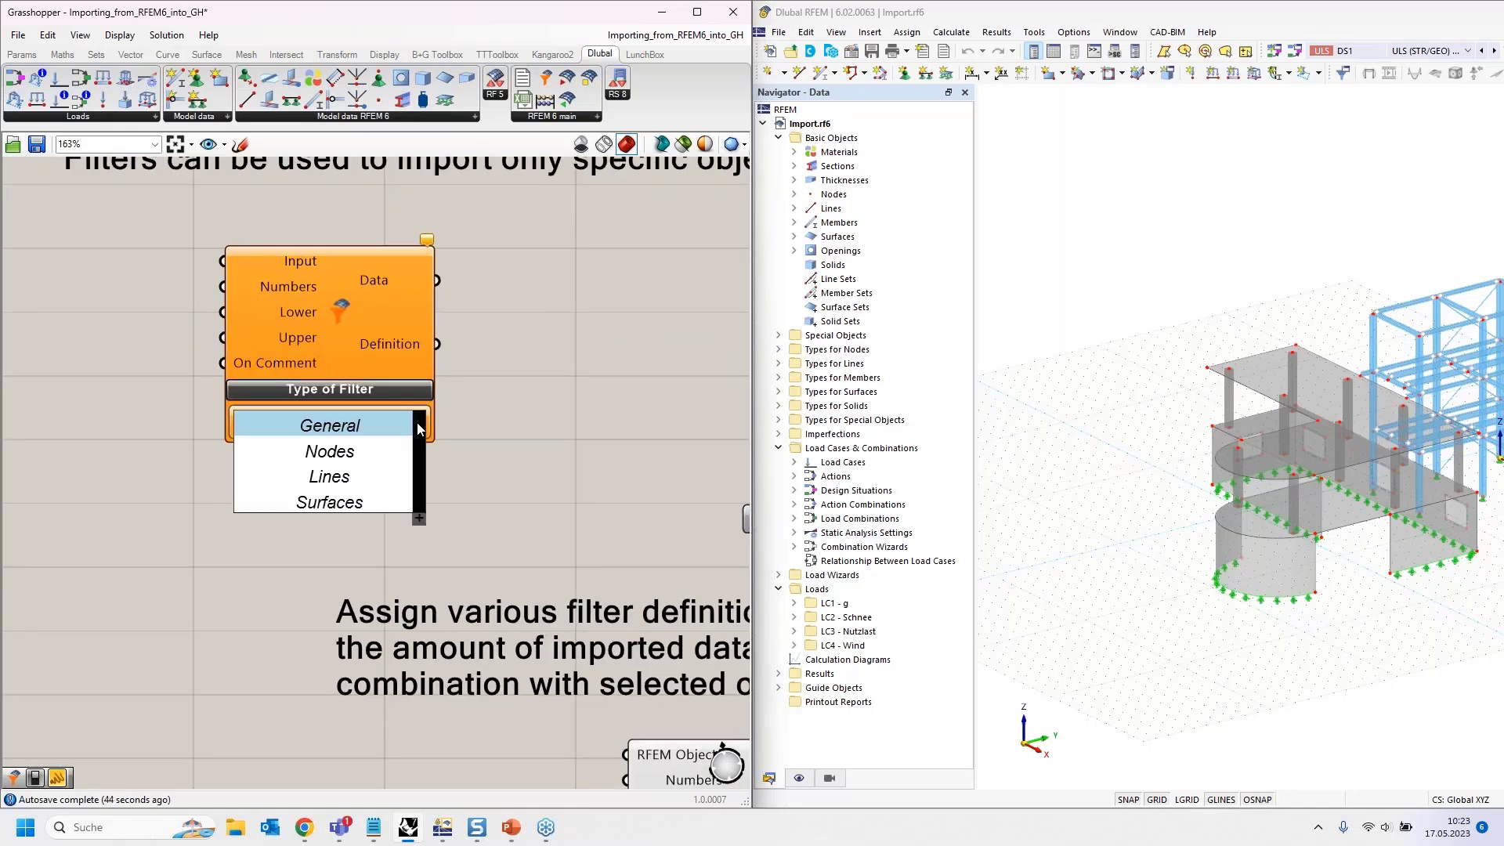
left_click(337, 502)
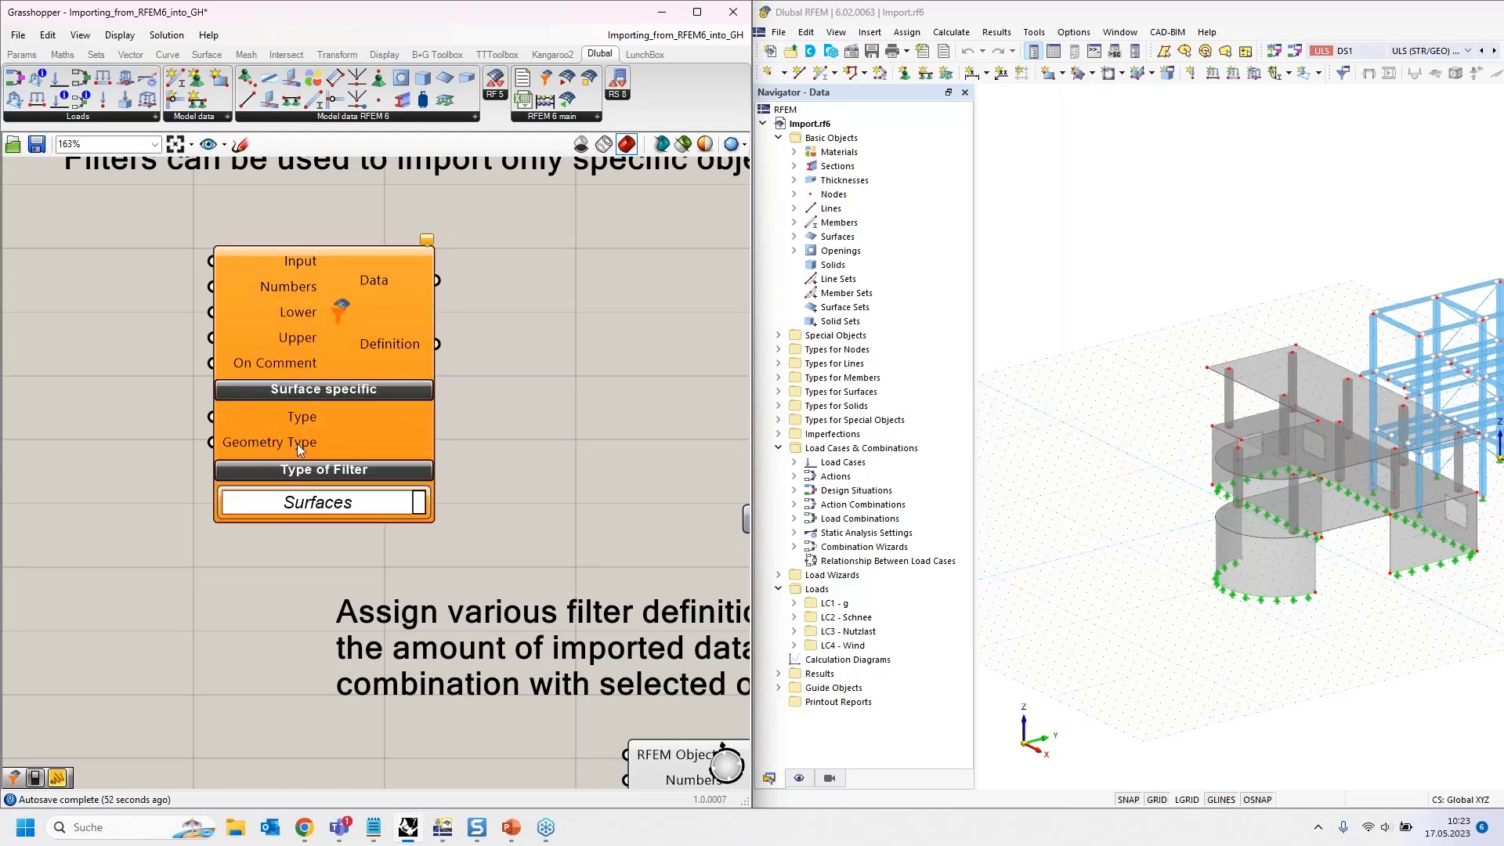
Delete the newly placed Surfaces Filter Component from the empty canvas area.
left_click(357, 335)
key("Delete")
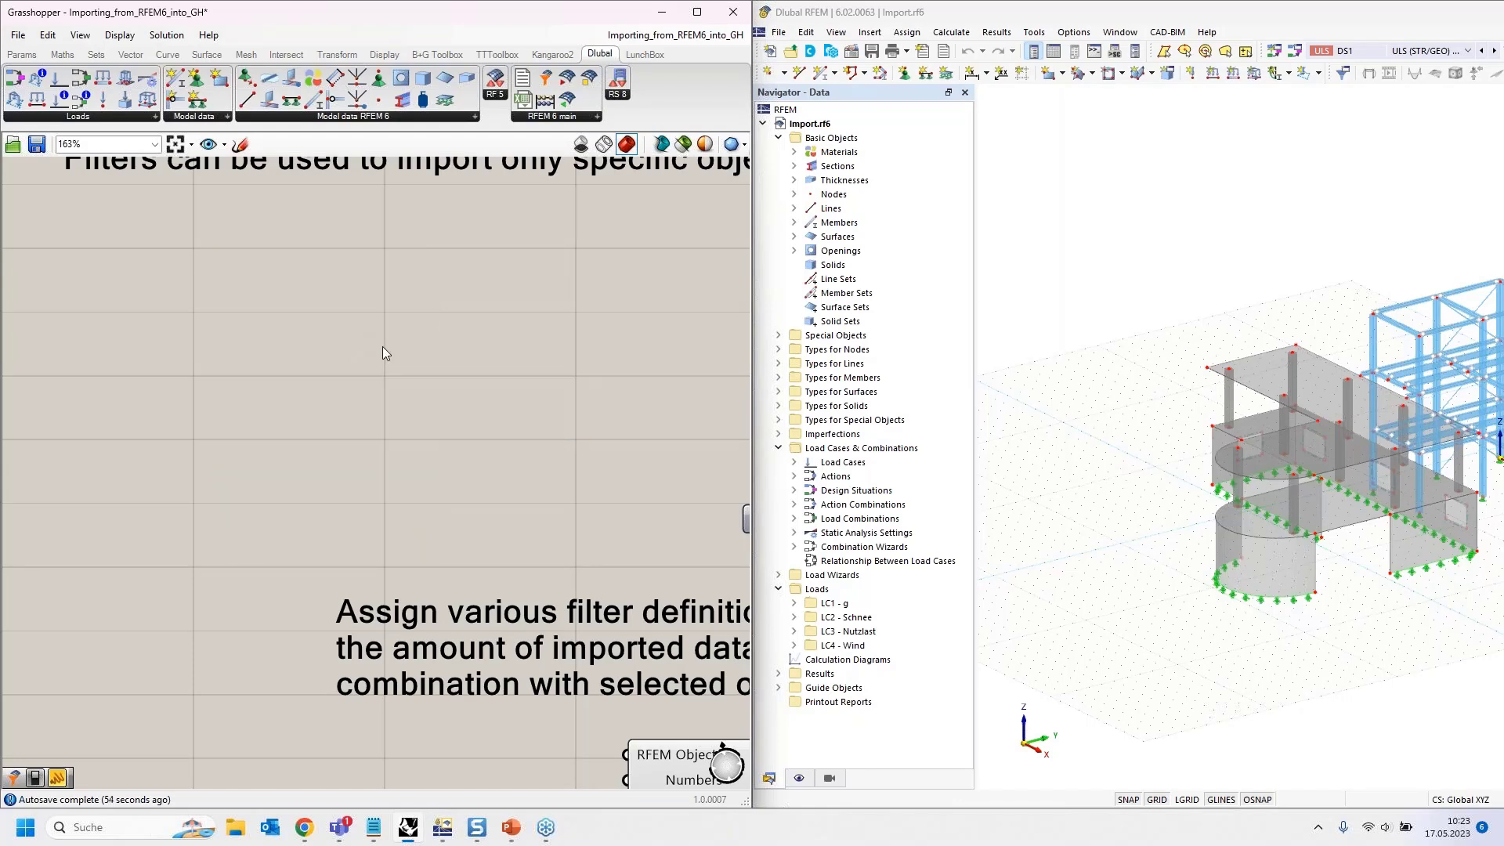
Review the Nodes and Surfaces filter definitions, including their X and Z domains and the GEOMETRY_QUADRANGLE value list.
scroll(368, 345, "down", 3)
right_click_drag(440, 438, 320, 223)
scroll(525, 549, "up", 2)
scroll(525, 548, "down", 2)
right_click_drag(594, 543, 561, 504)
right_click_drag(350, 353, 423, 308)
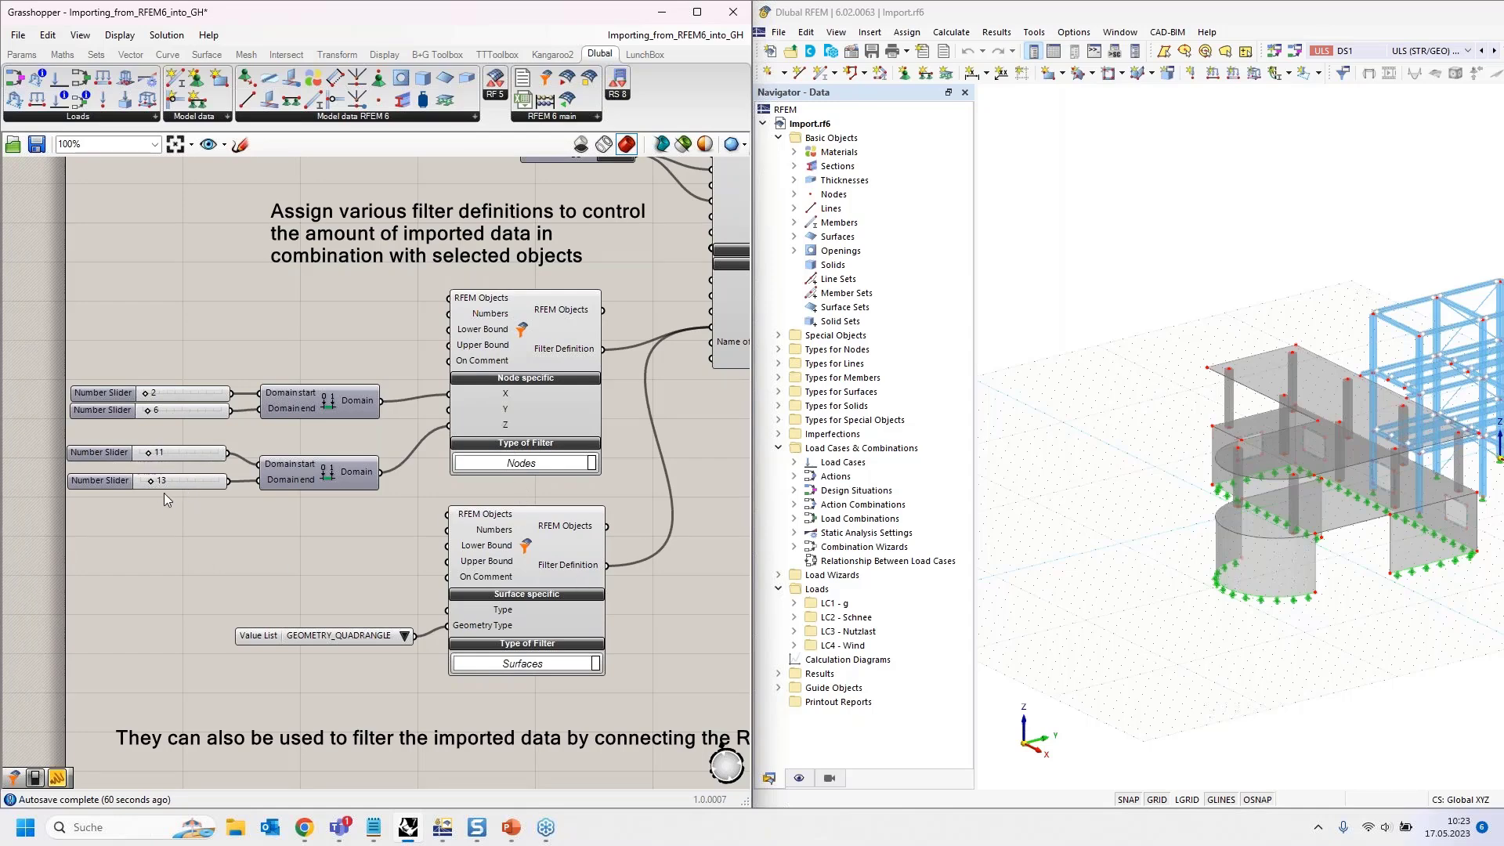
right_click_drag(302, 524, 244, 423)
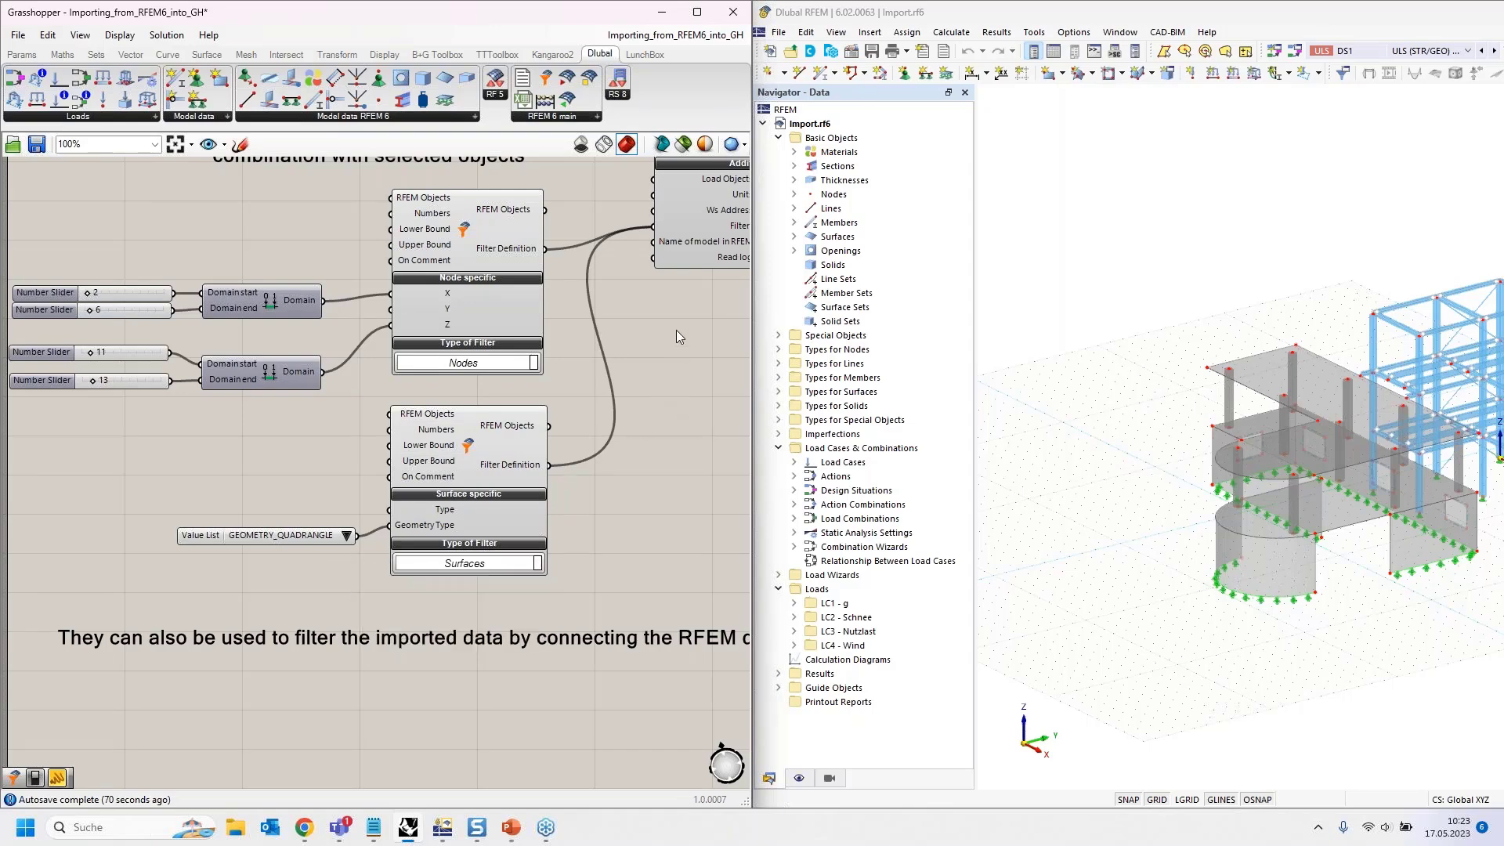
Switch the Run toggle of the import component with the connected filter definitions to True.
right_click_drag(657, 344, 516, 437)
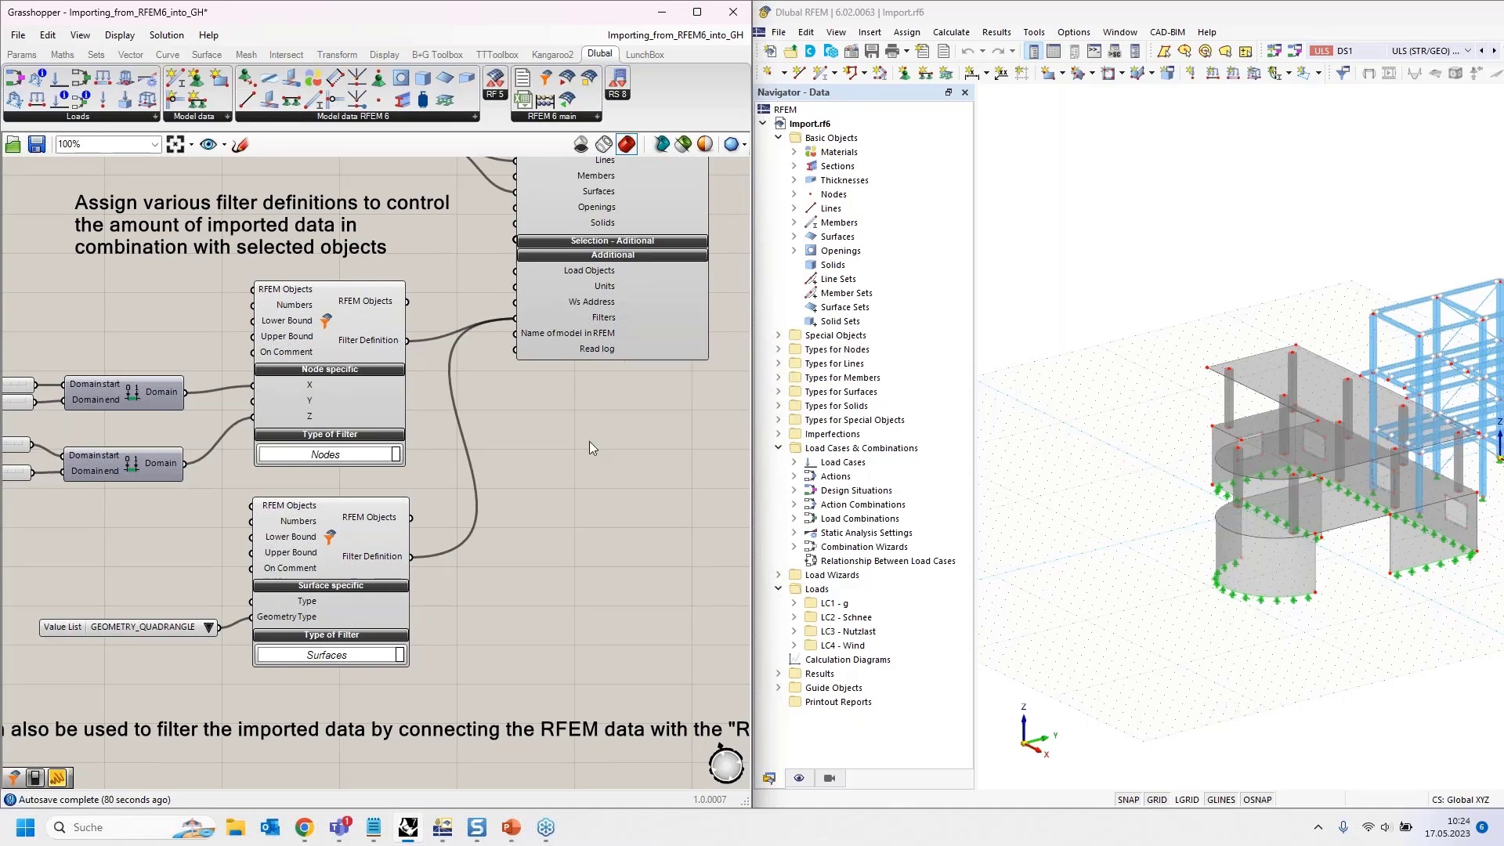
right_click_drag(593, 468, 554, 720)
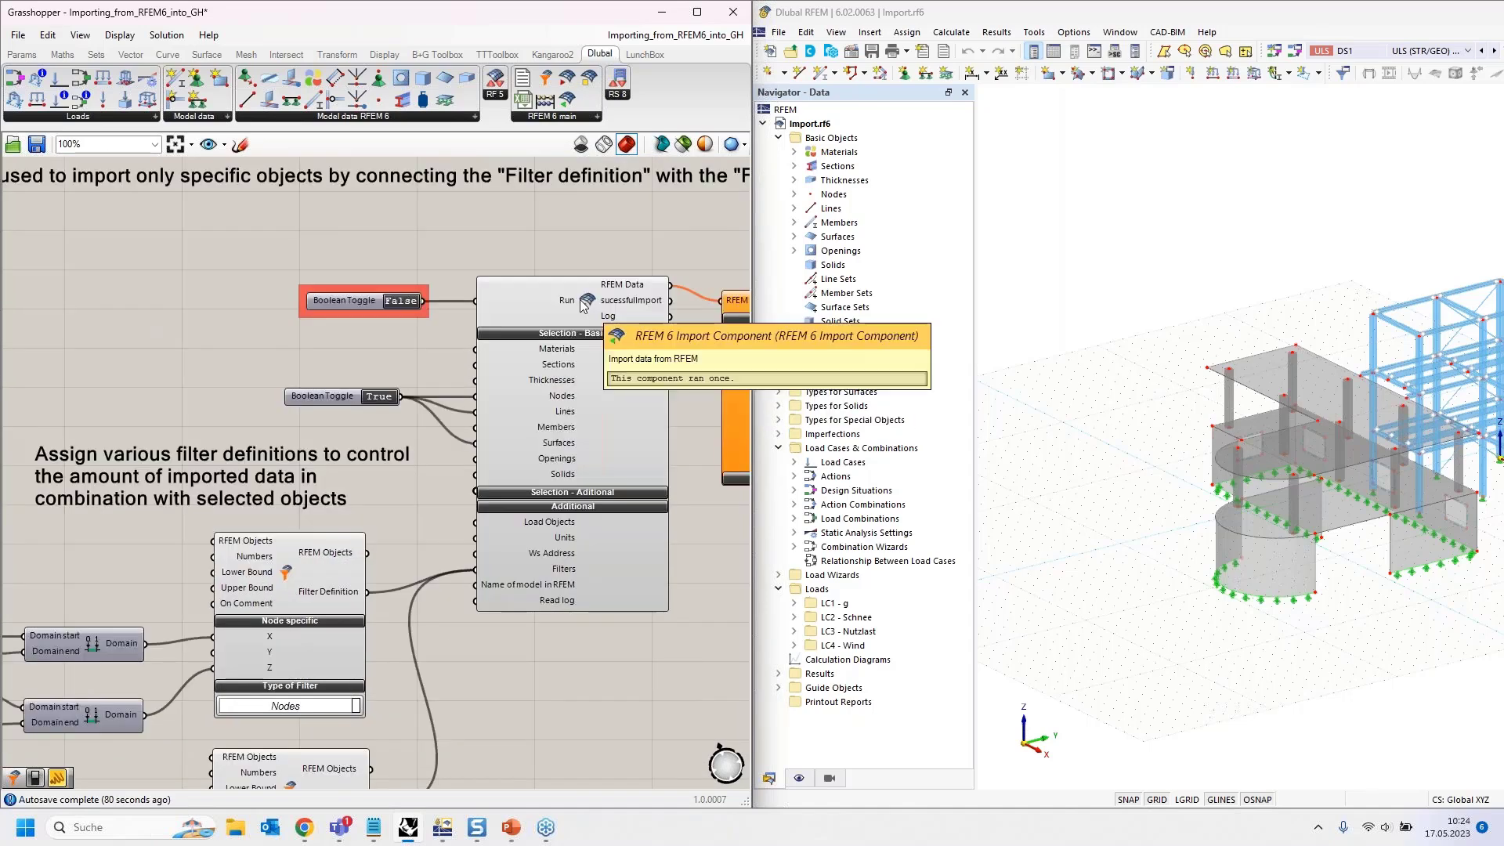
right_click_drag(554, 706, 375, 617)
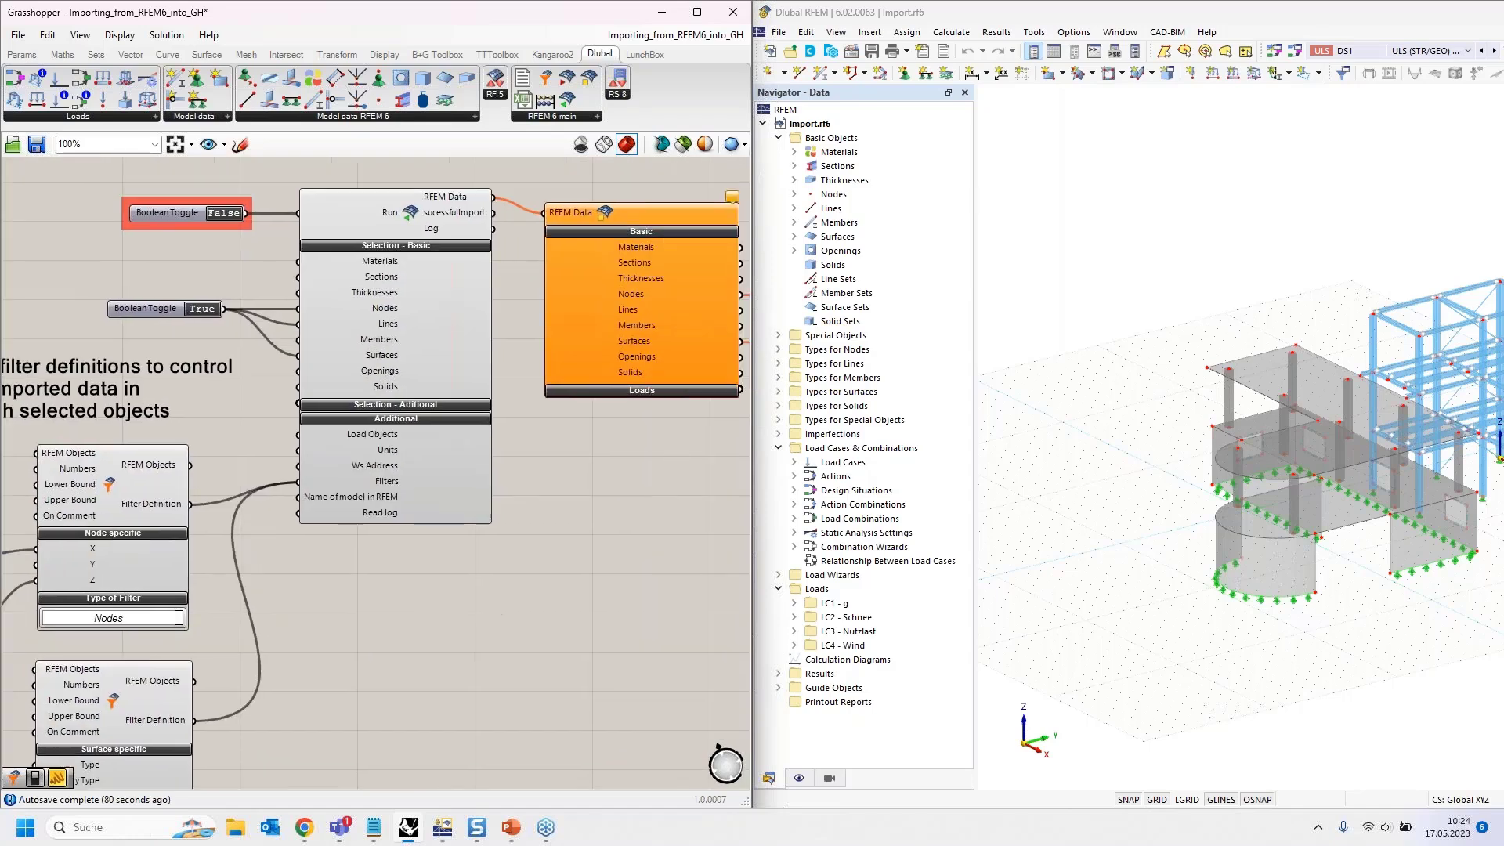
right_click_drag(651, 542, 599, 573)
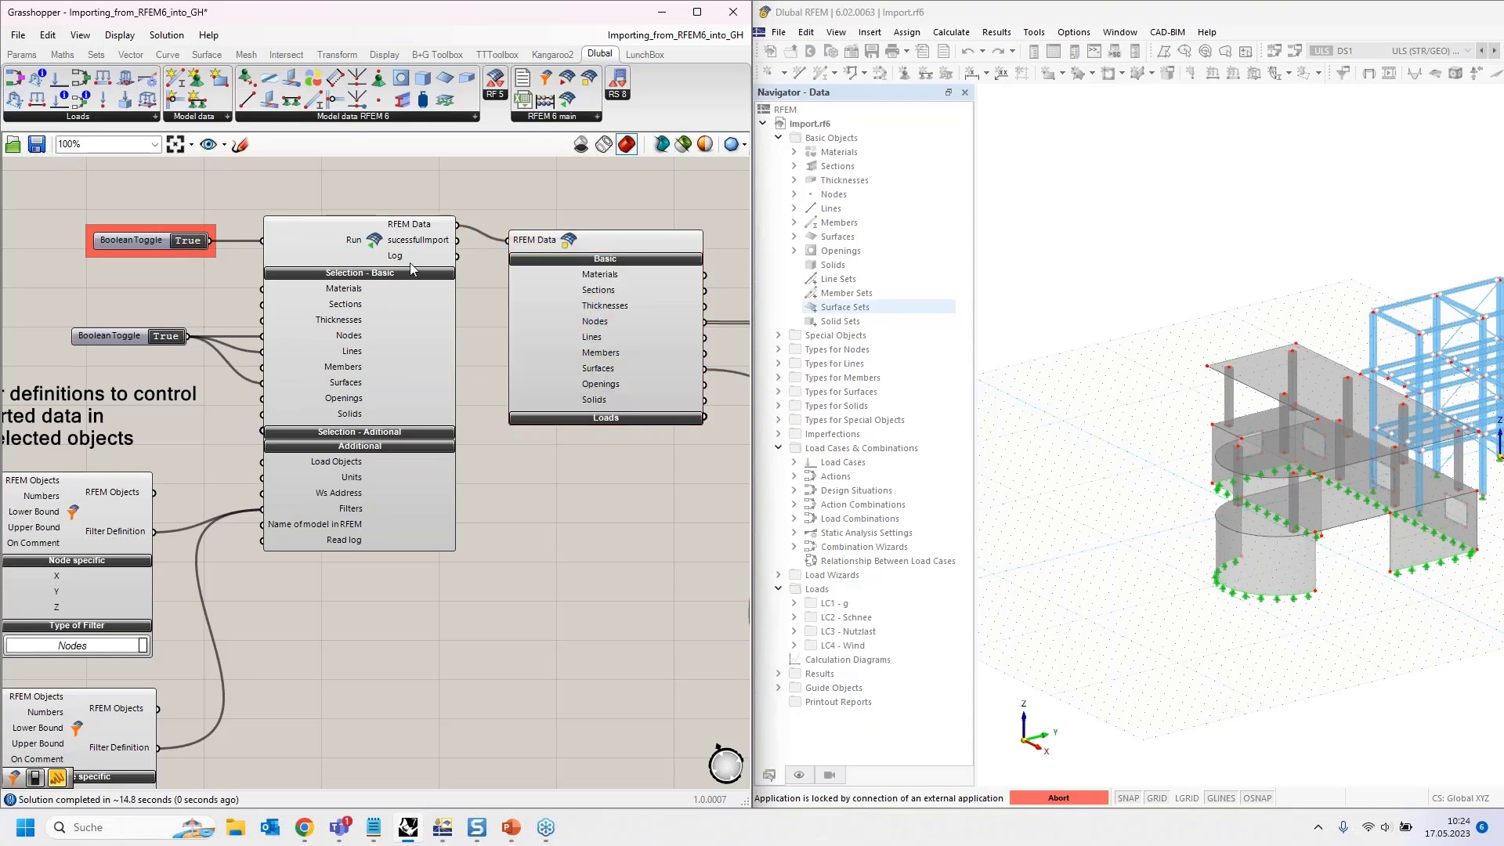
Examine the Node and Surface Extract components and their panels for the objects imported through the filters.
right_click_drag(618, 528, 215, 503)
scroll(397, 414, "down", 2)
right_click_drag(549, 407, 381, 384)
scroll(368, 374, "up", 3)
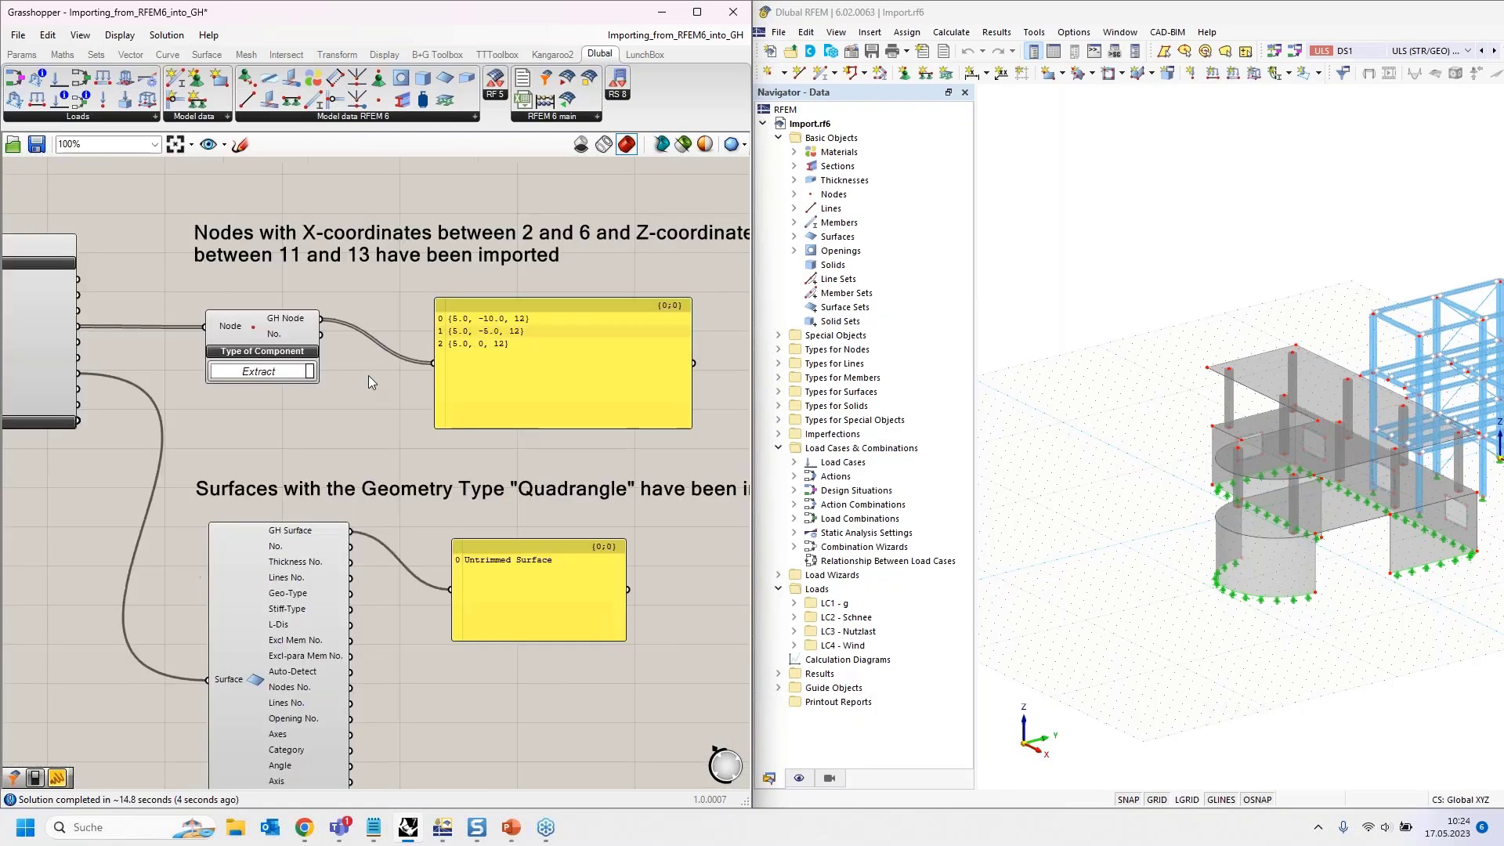
right_click_drag(458, 263, 390, 270)
scroll(424, 255, "down", 1)
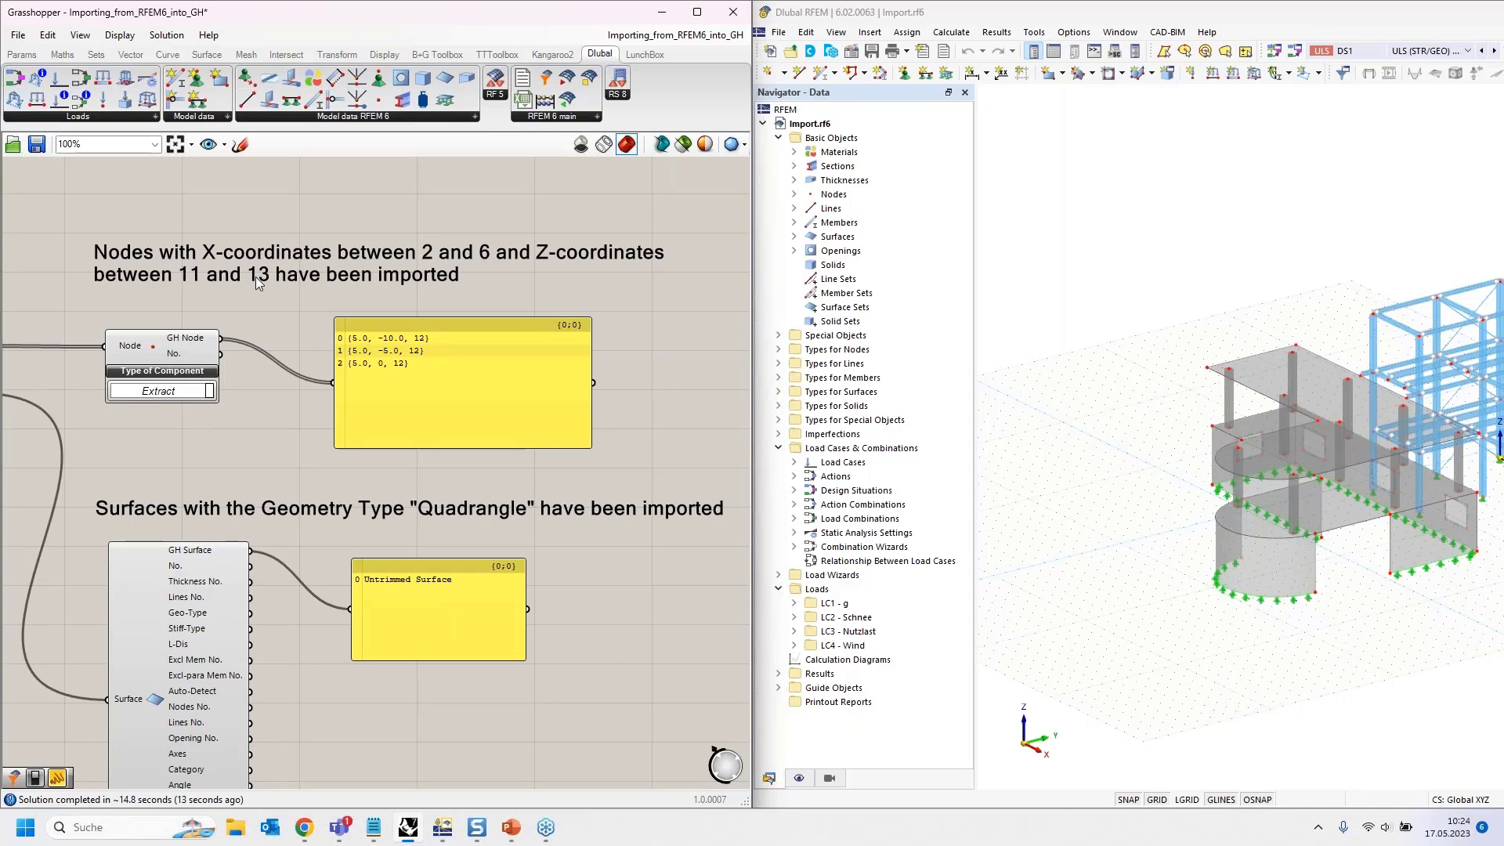
scroll(421, 357, "up", 2)
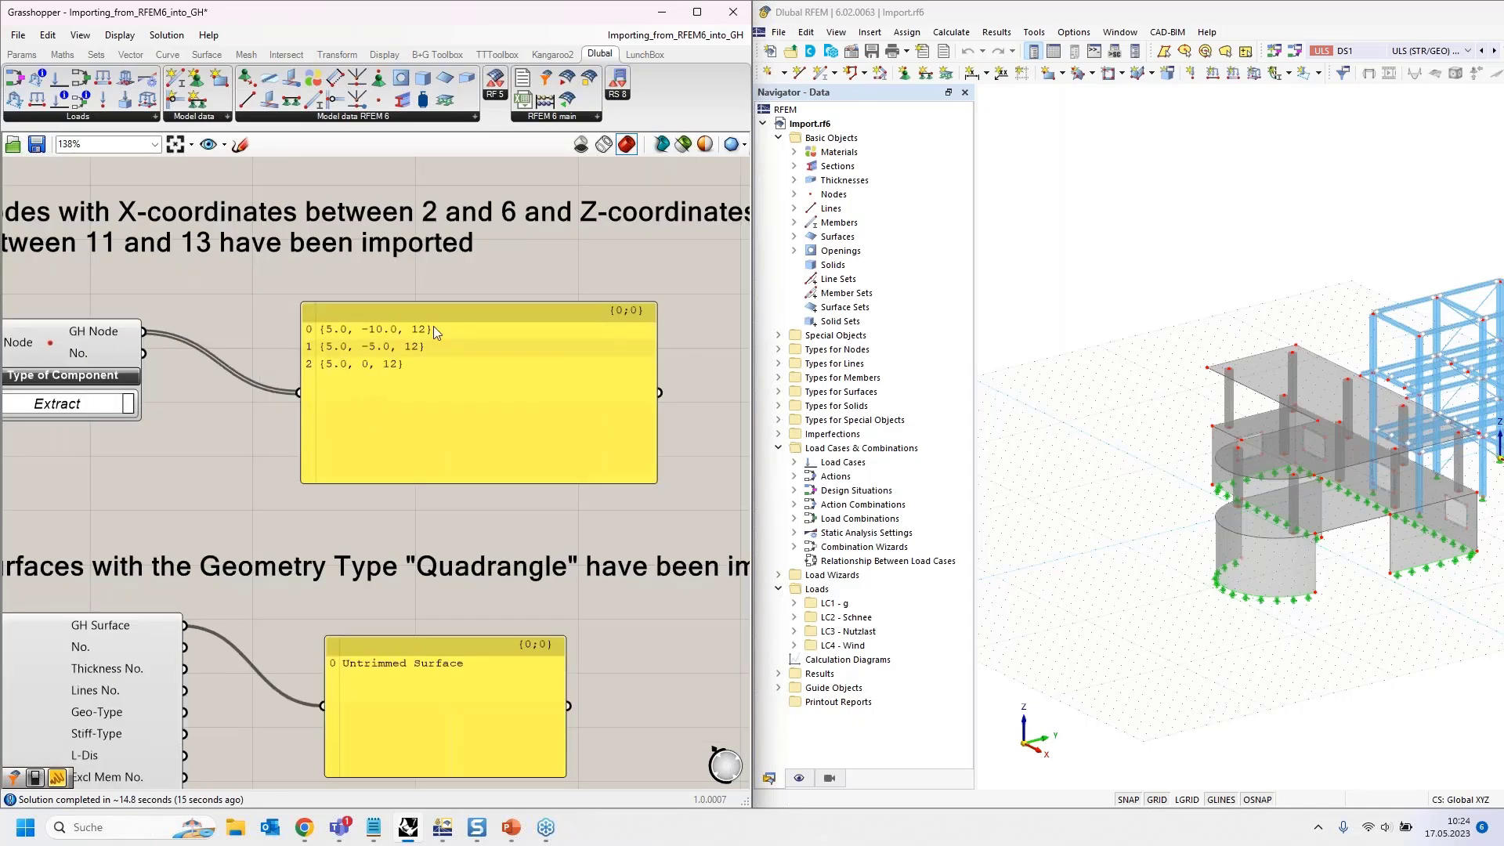
scroll(321, 321, "down", 6)
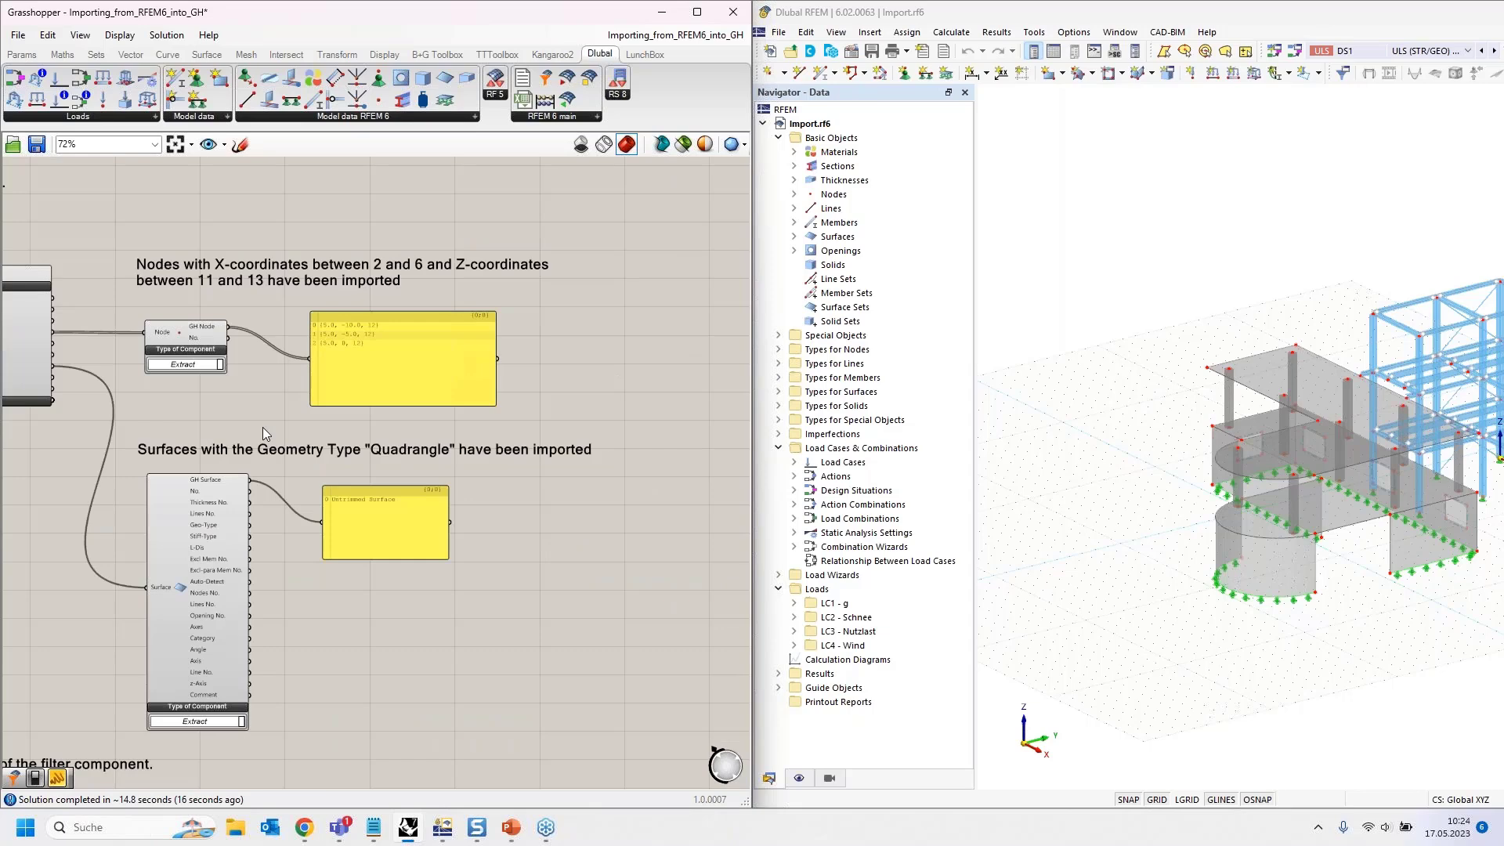
scroll(265, 317, "up", 2)
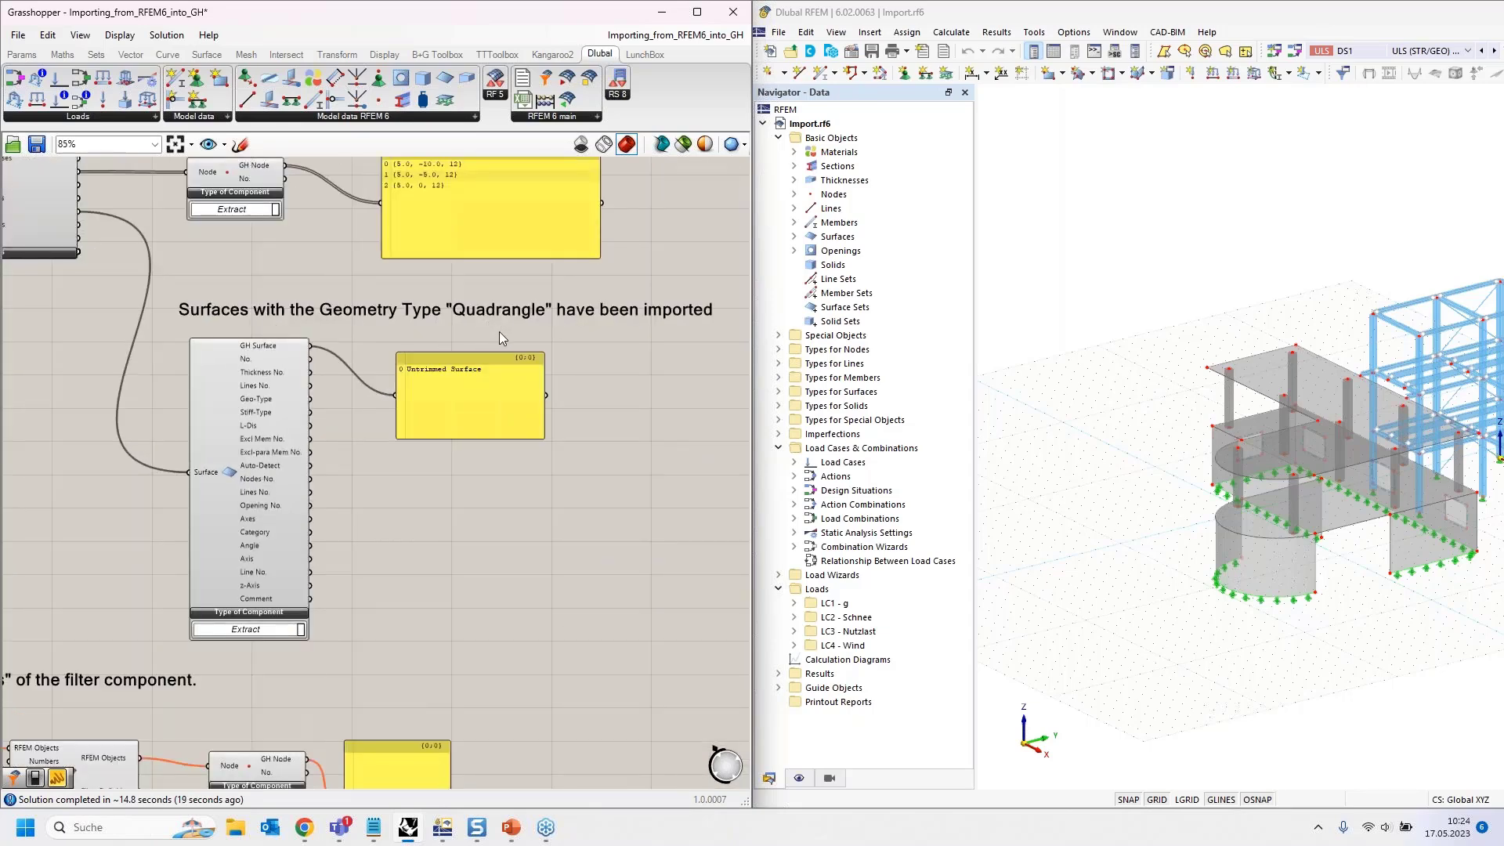
Compare the quadrangle surface in RFEM with the imported geometry in Rhino, moving the Grasshopper window aside and back.
mouse_move(1296, 566)
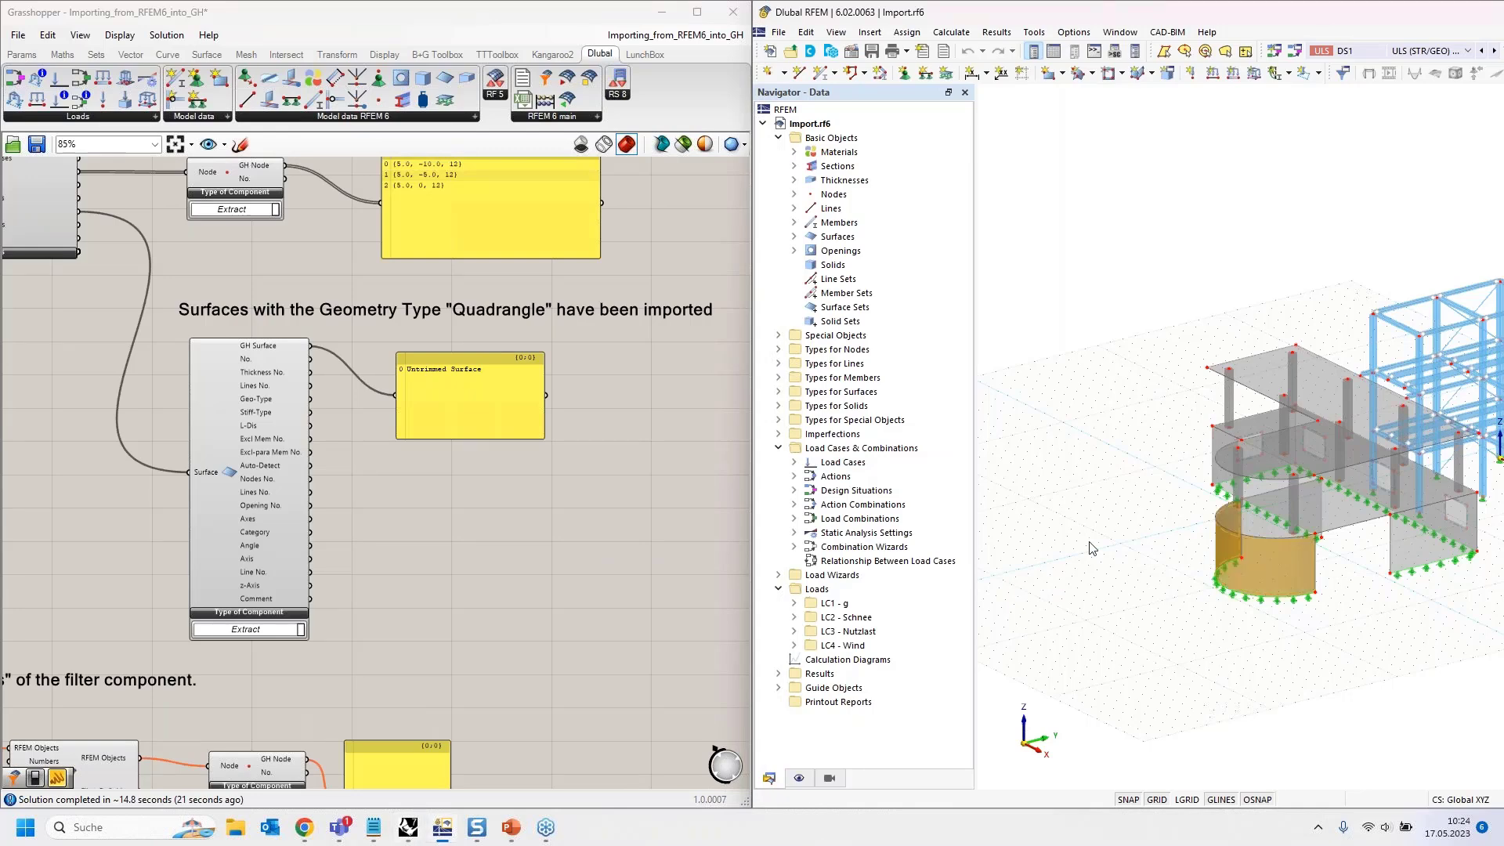
left_click(408, 20)
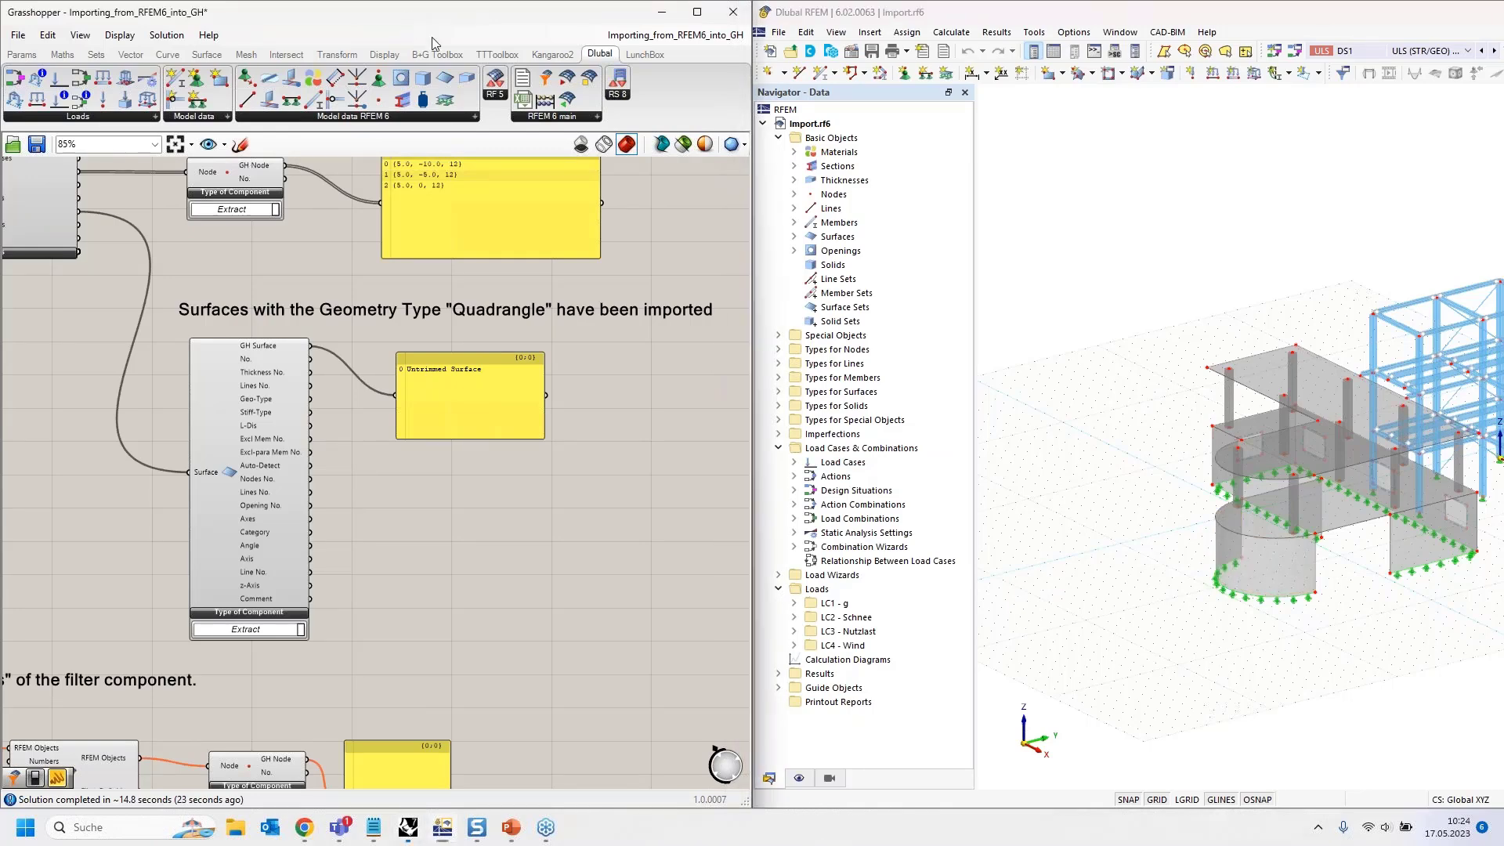
left_click_drag(430, 36, 1263, 169)
scroll(448, 356, "down", 8)
right_click_drag(448, 356, 238, 487)
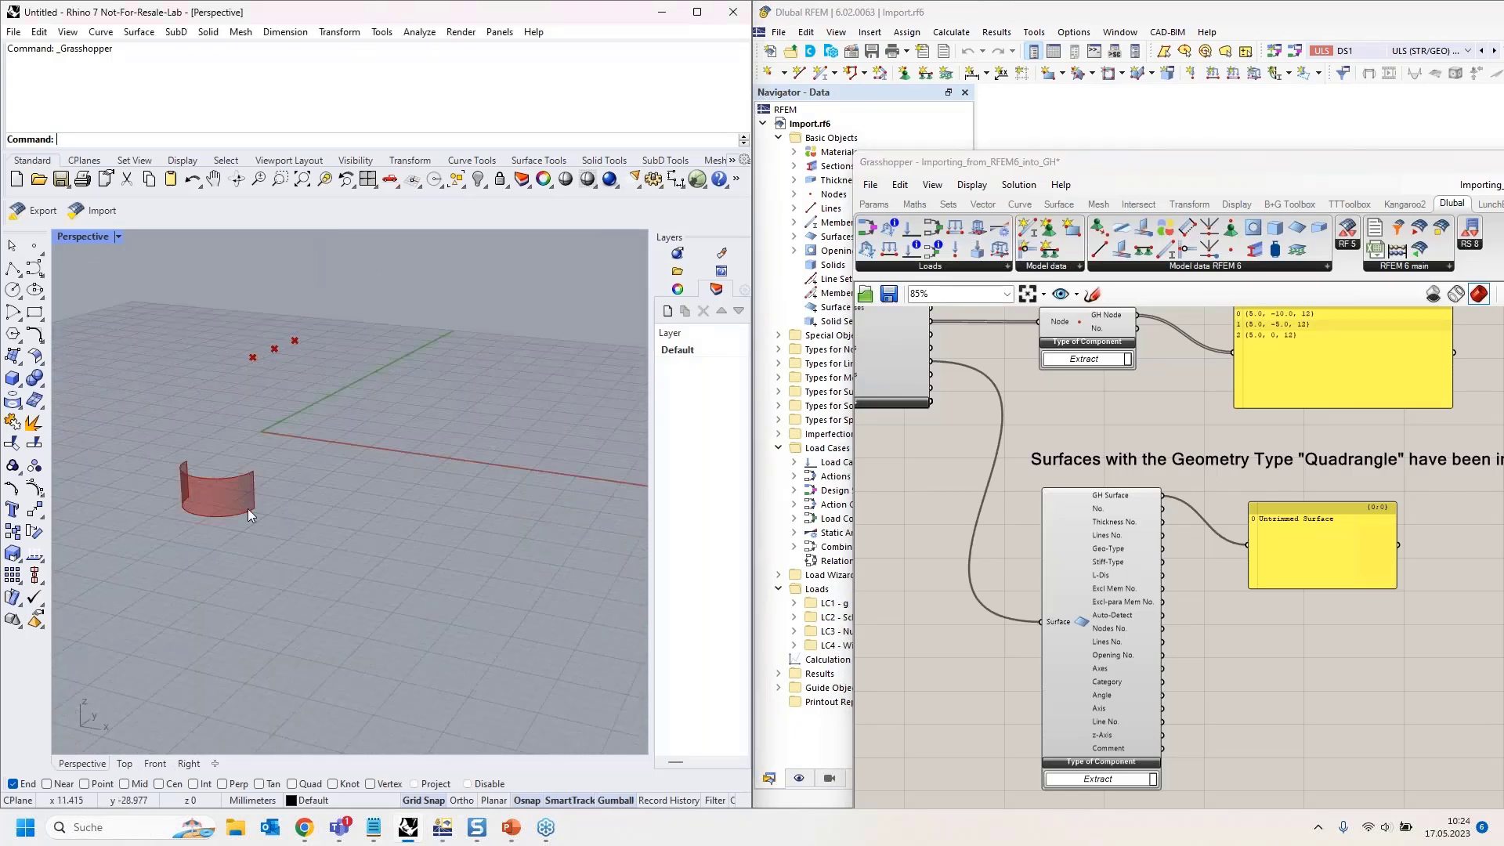
left_click(1119, 170)
left_click_drag(1062, 176, 2, 169)
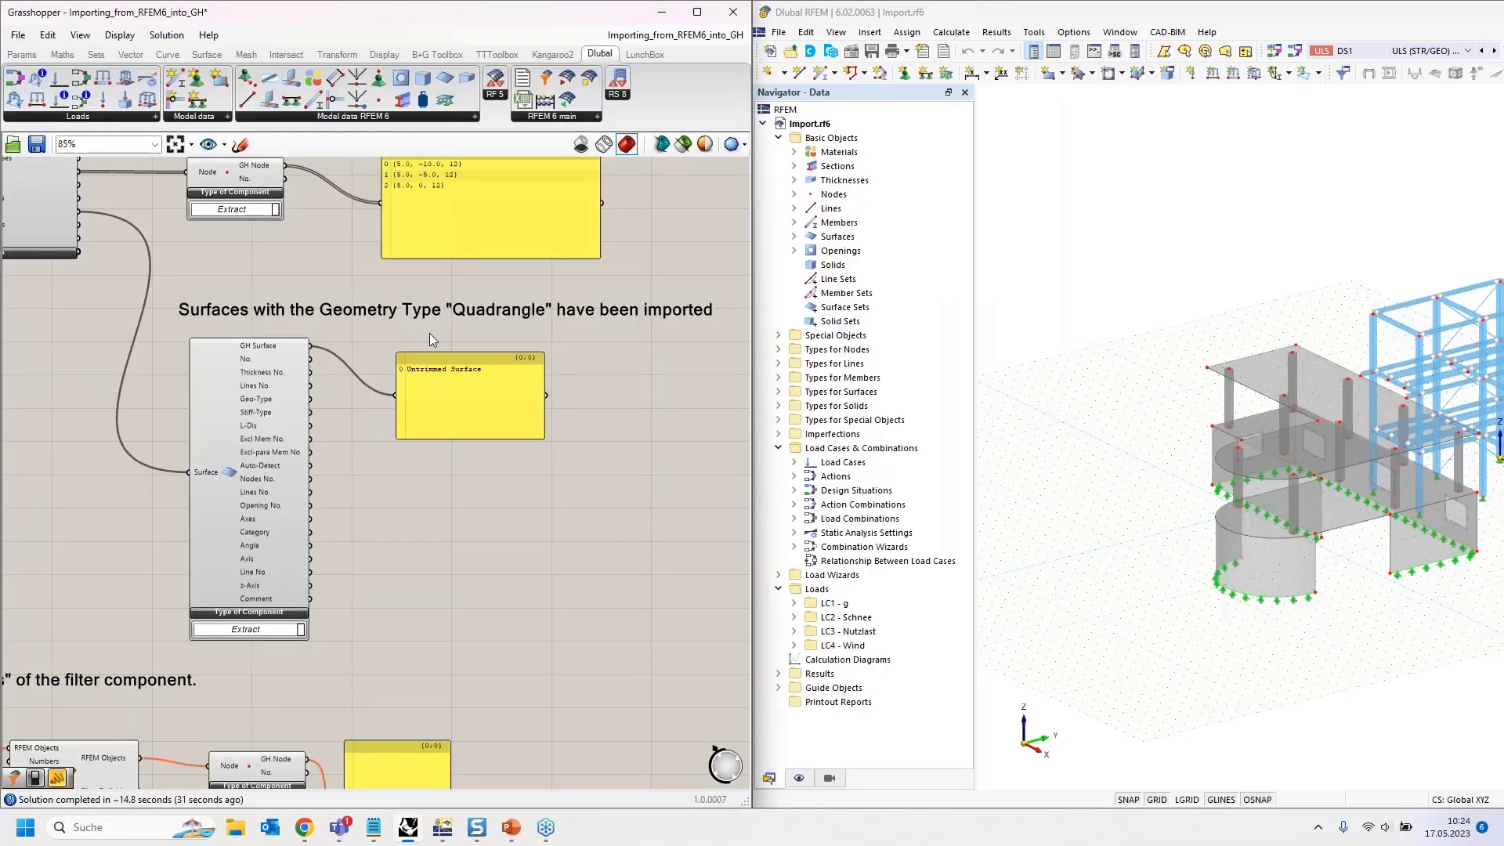
Switch the Run toggle of the import with filter definitions back to False.
scroll(578, 477, "down", 4)
scroll(232, 429, "up", 5)
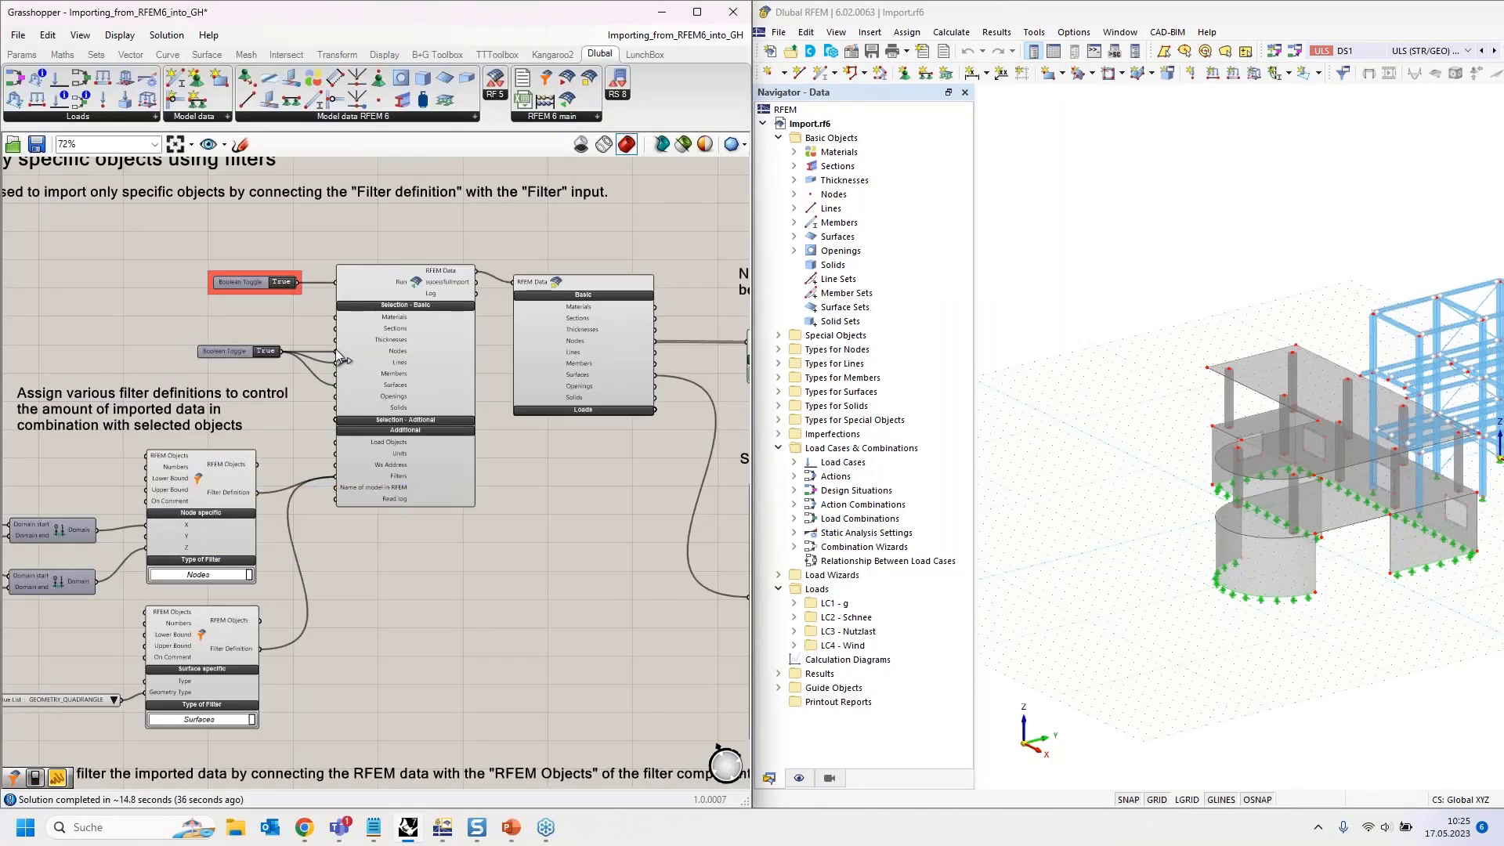
double_click(283, 288)
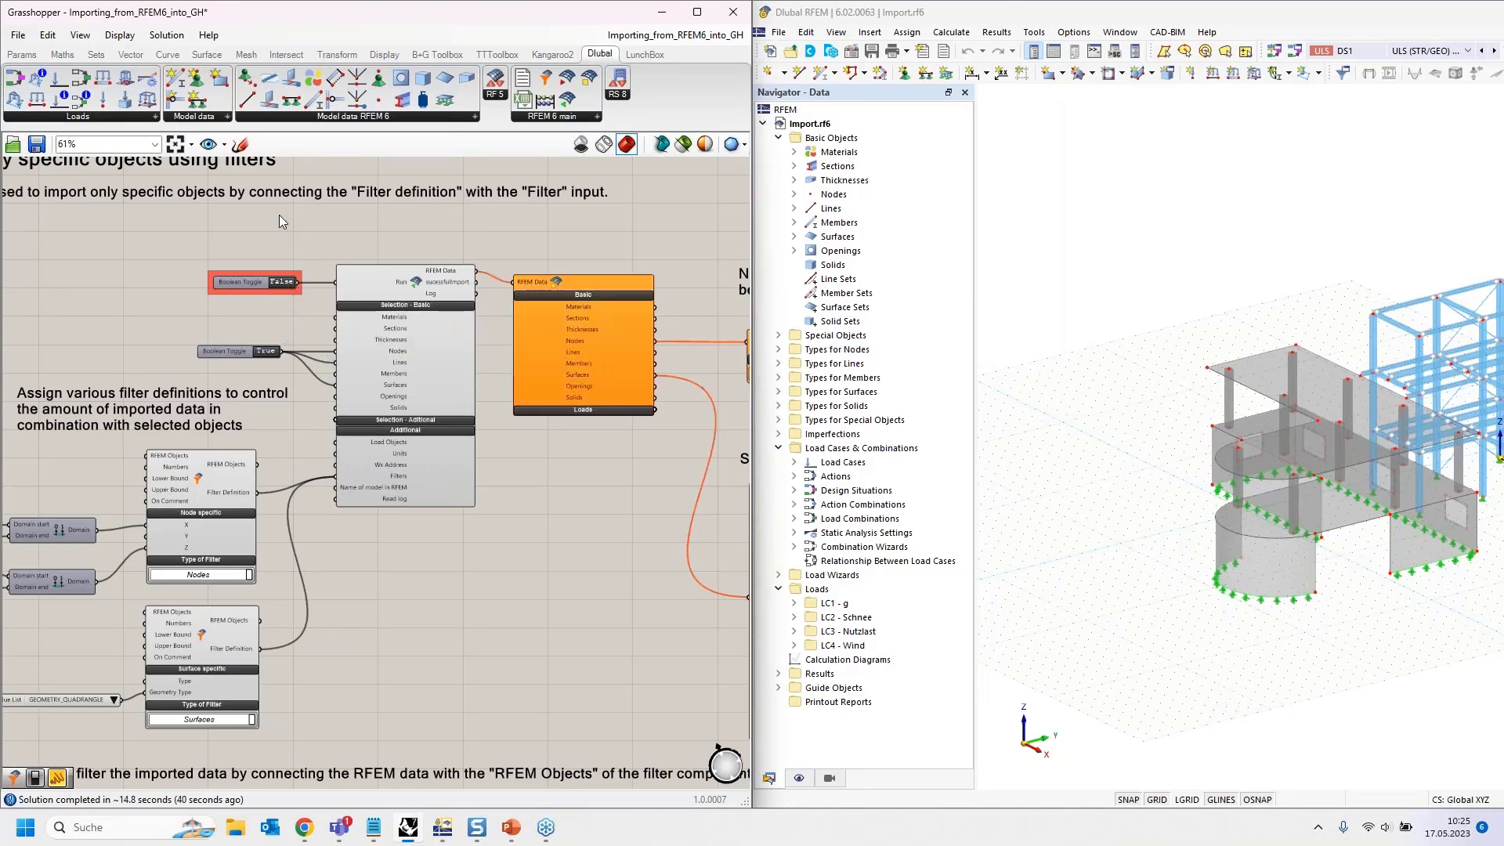
Find the example that filters already imported data through "RFEM Objects" and inspect its import component.
scroll(279, 214, "down", 5)
scroll(271, 210, "down", 2)
right_click_drag(345, 449, 333, 295)
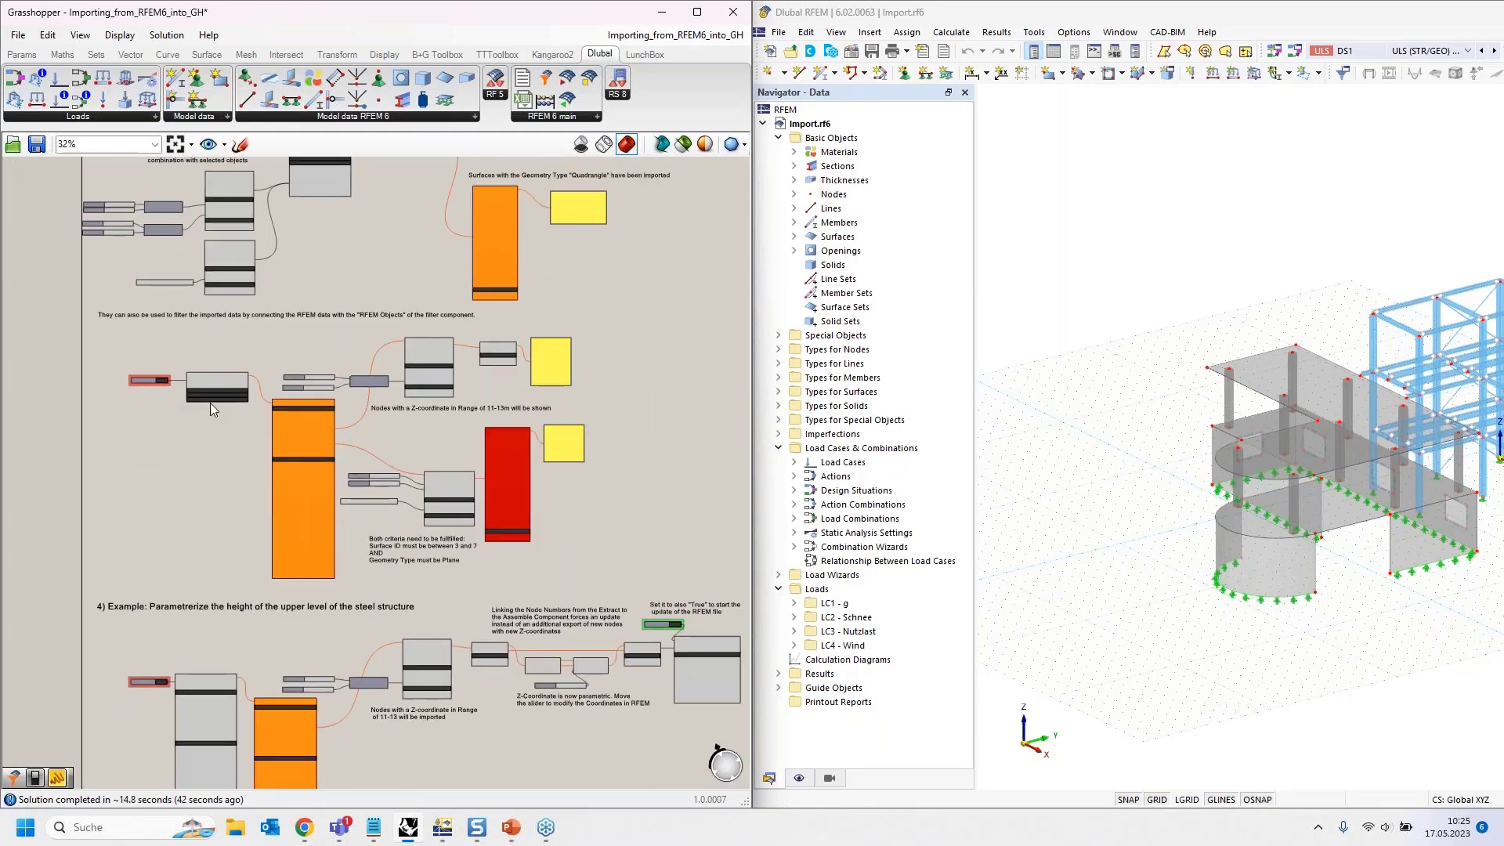
scroll(212, 404, "up", 5)
right_click_drag(179, 509, 242, 627)
right_click_drag(213, 390, 281, 612)
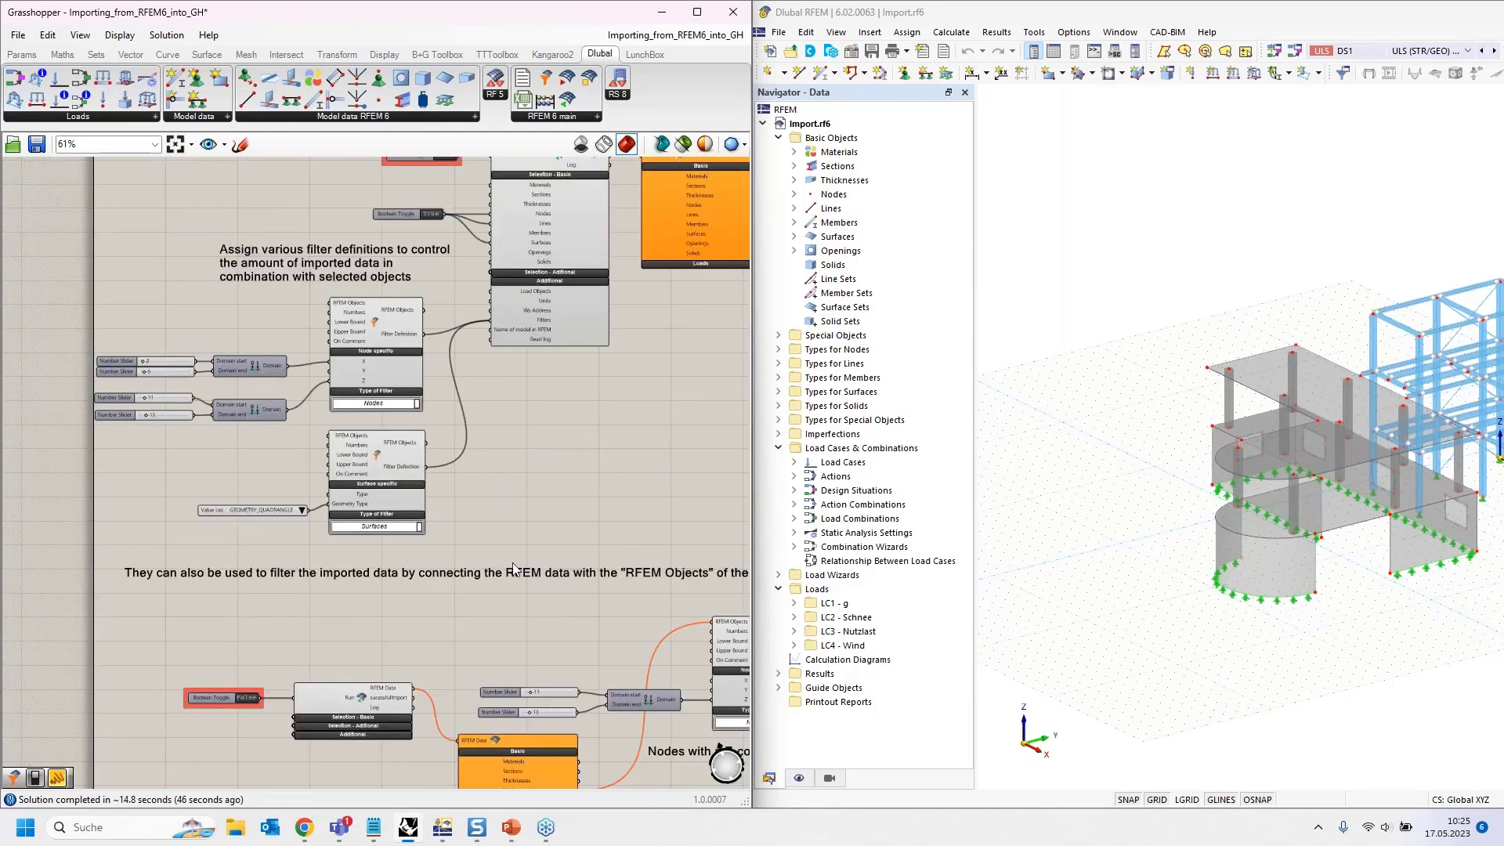
right_click_drag(506, 573, 287, 423)
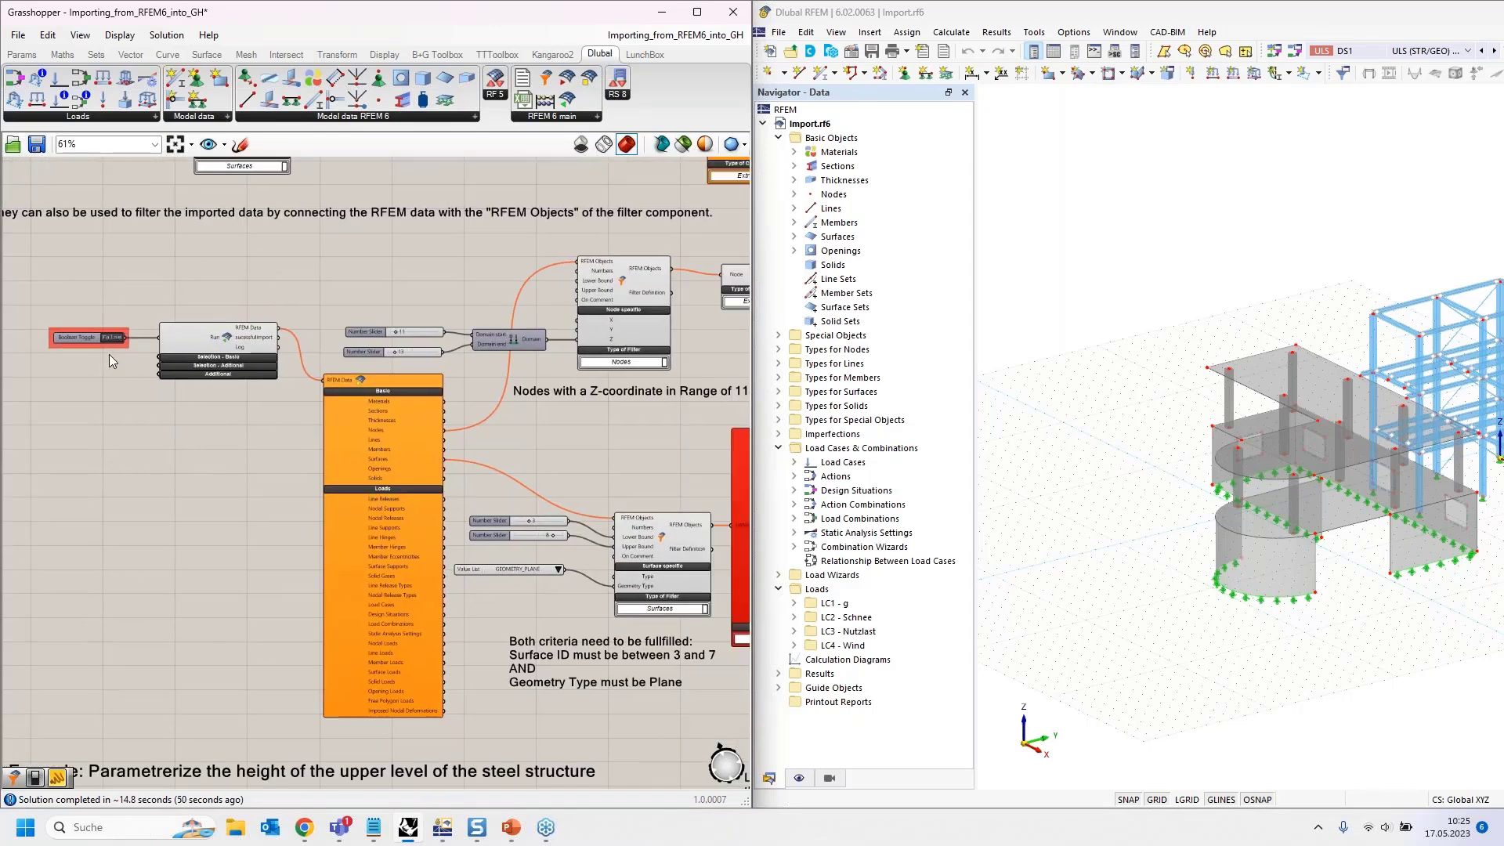
scroll(59, 337, "up", 4)
left_click(379, 340)
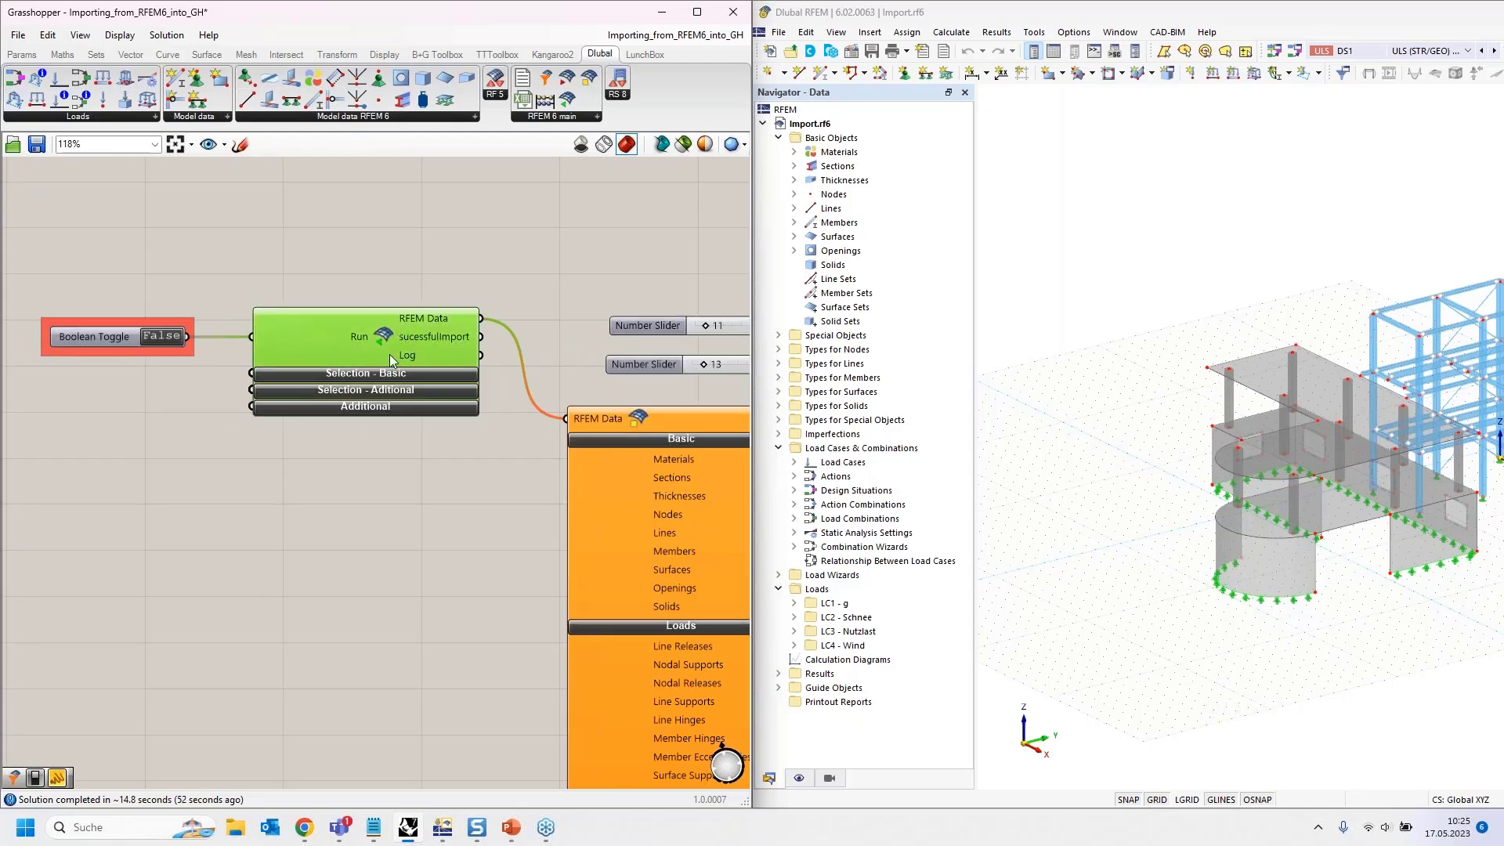
Check how the Nodes and Surfaces outputs of the imported data feed the RFEM Objects inputs of the two filters.
right_click_drag(454, 544, 160, 466)
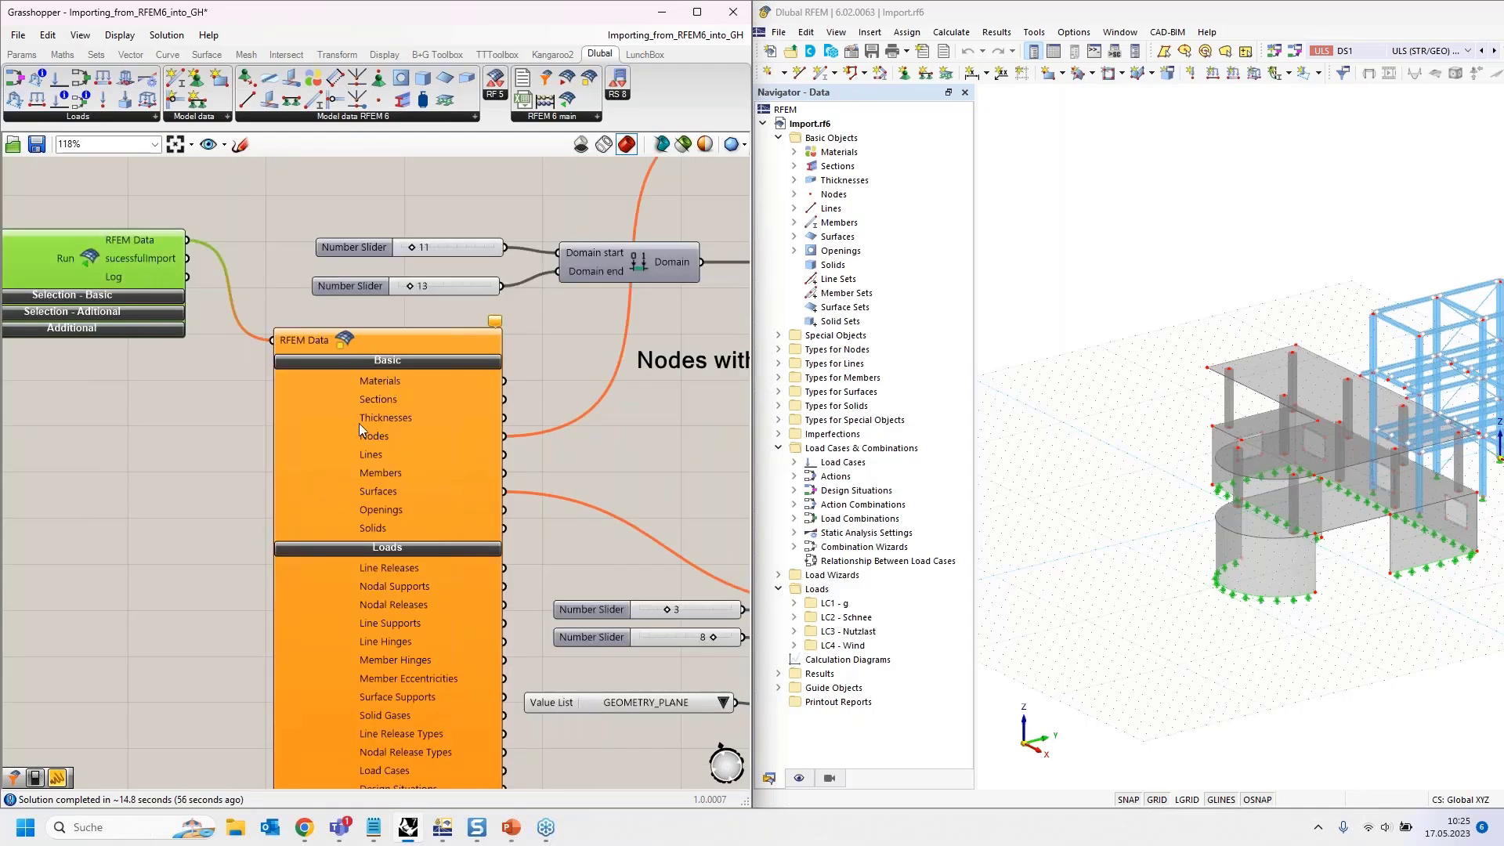
right_click_drag(561, 350, 346, 468)
scroll(346, 468, "down", 3)
right_click_drag(378, 530, 200, 509)
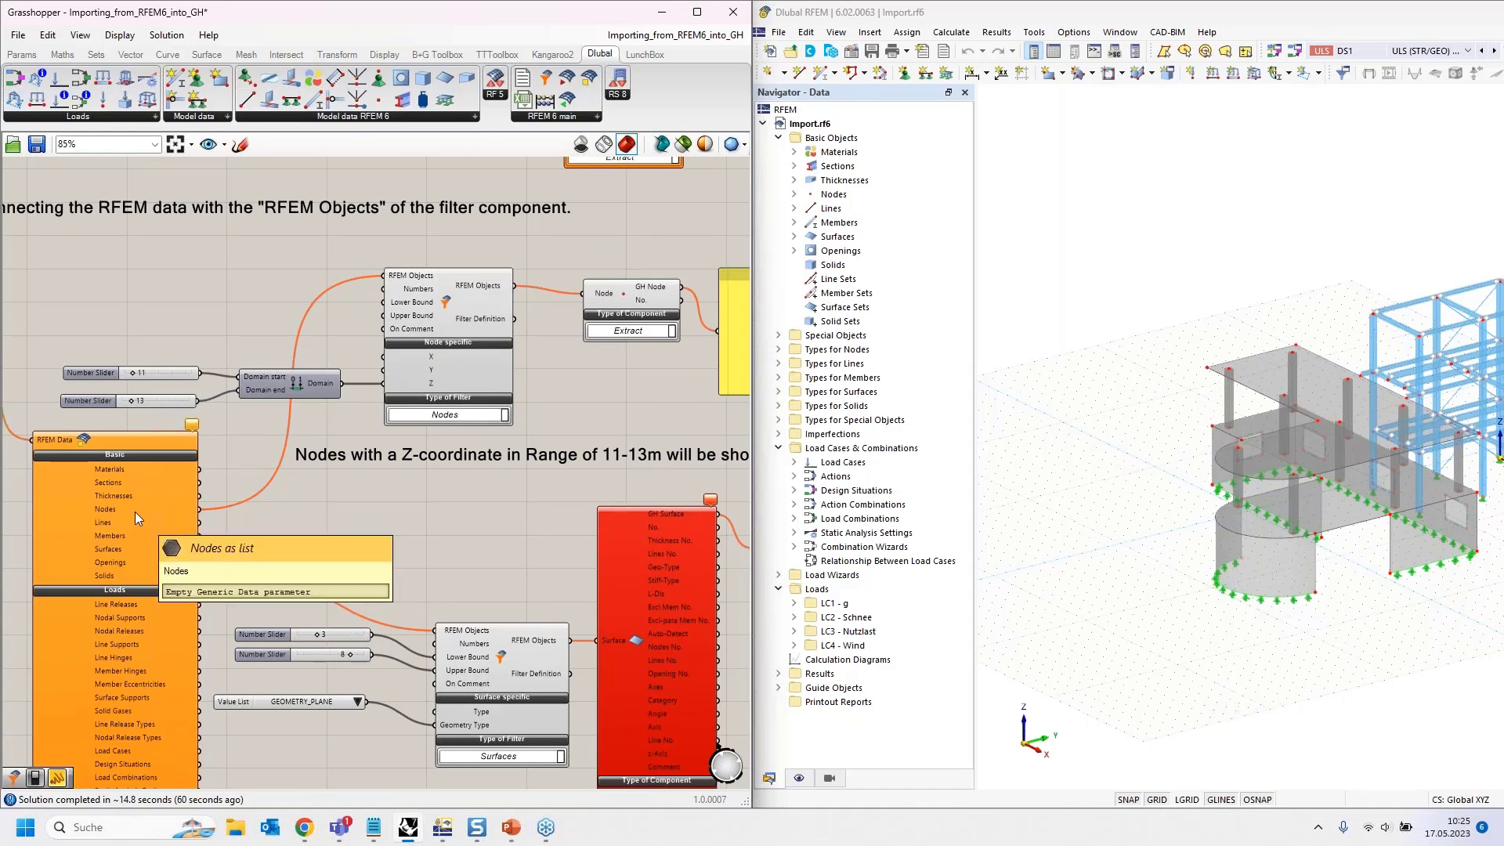
right_click_drag(451, 475, 395, 495)
right_click_drag(411, 340, 405, 343)
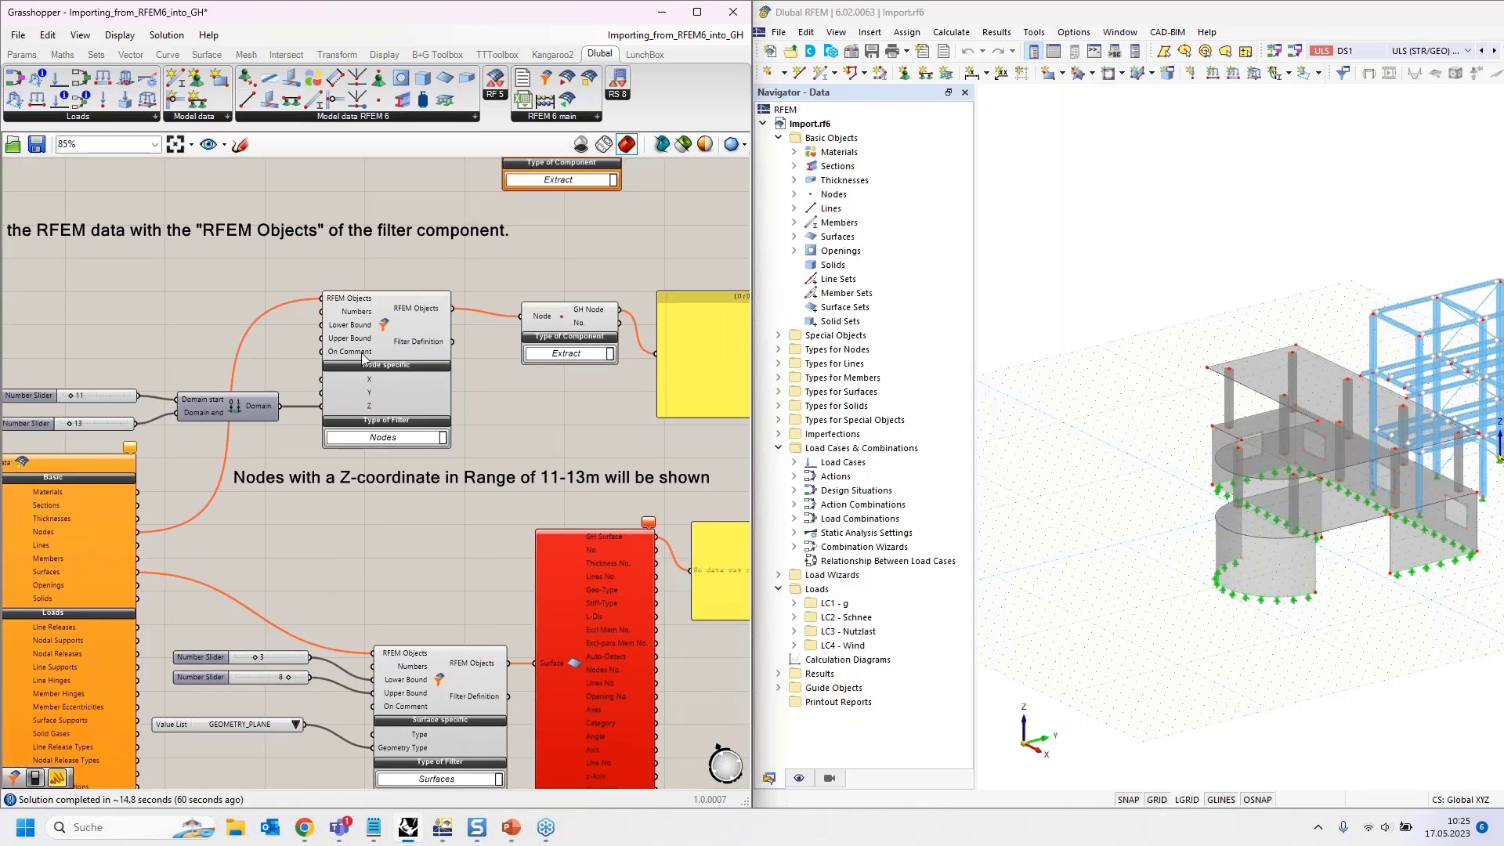
Switch the Run toggle of the "RFEM Objects" filtering example to True to import the complete model.
right_click_drag(233, 313, 622, 294)
right_click_drag(125, 320, 329, 306)
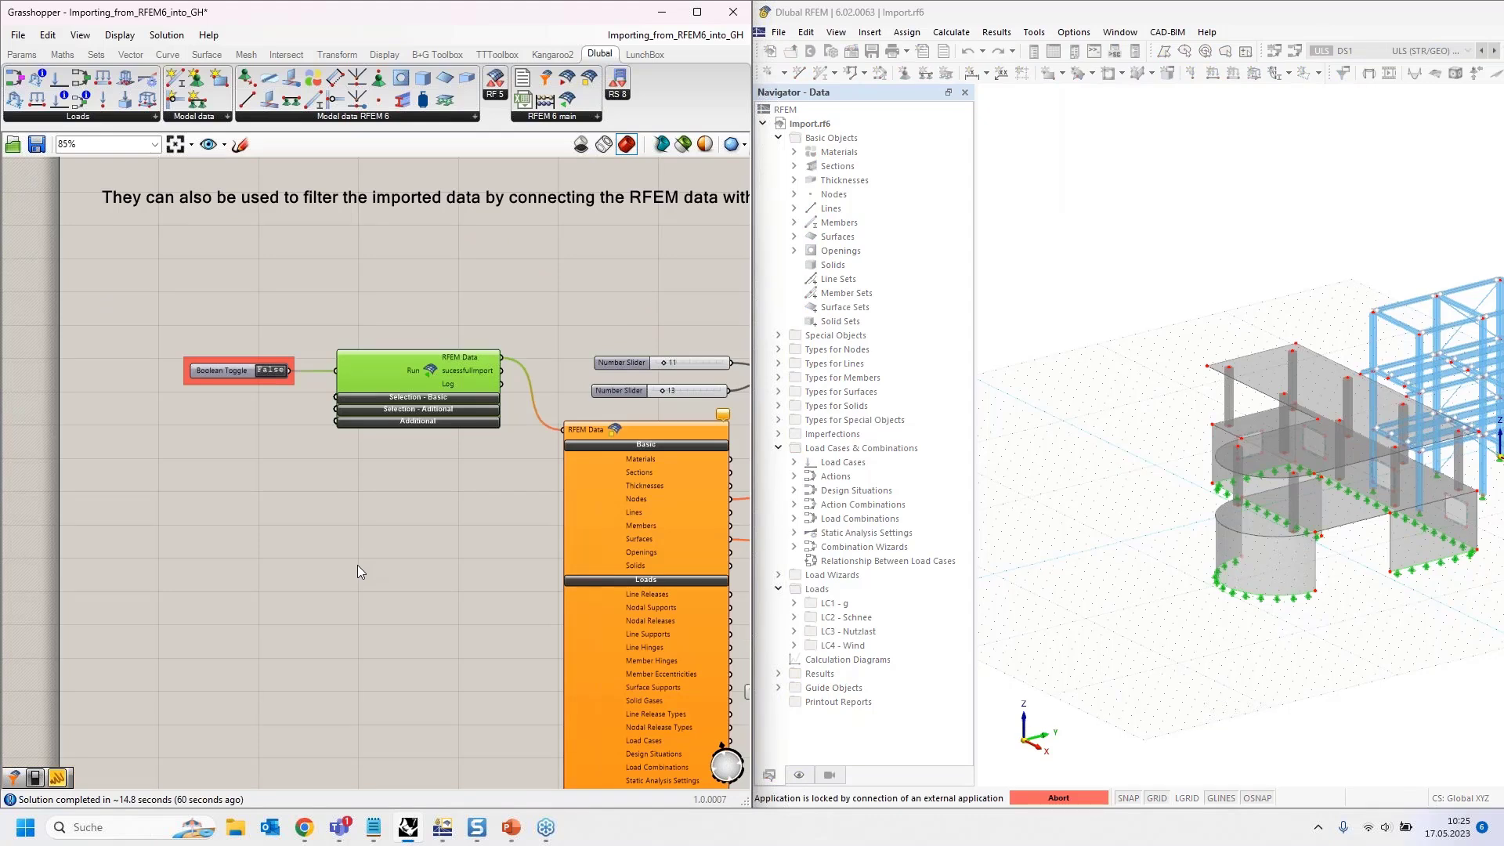
right_click_drag(491, 501, 64, 494)
right_click_drag(539, 491, 431, 498)
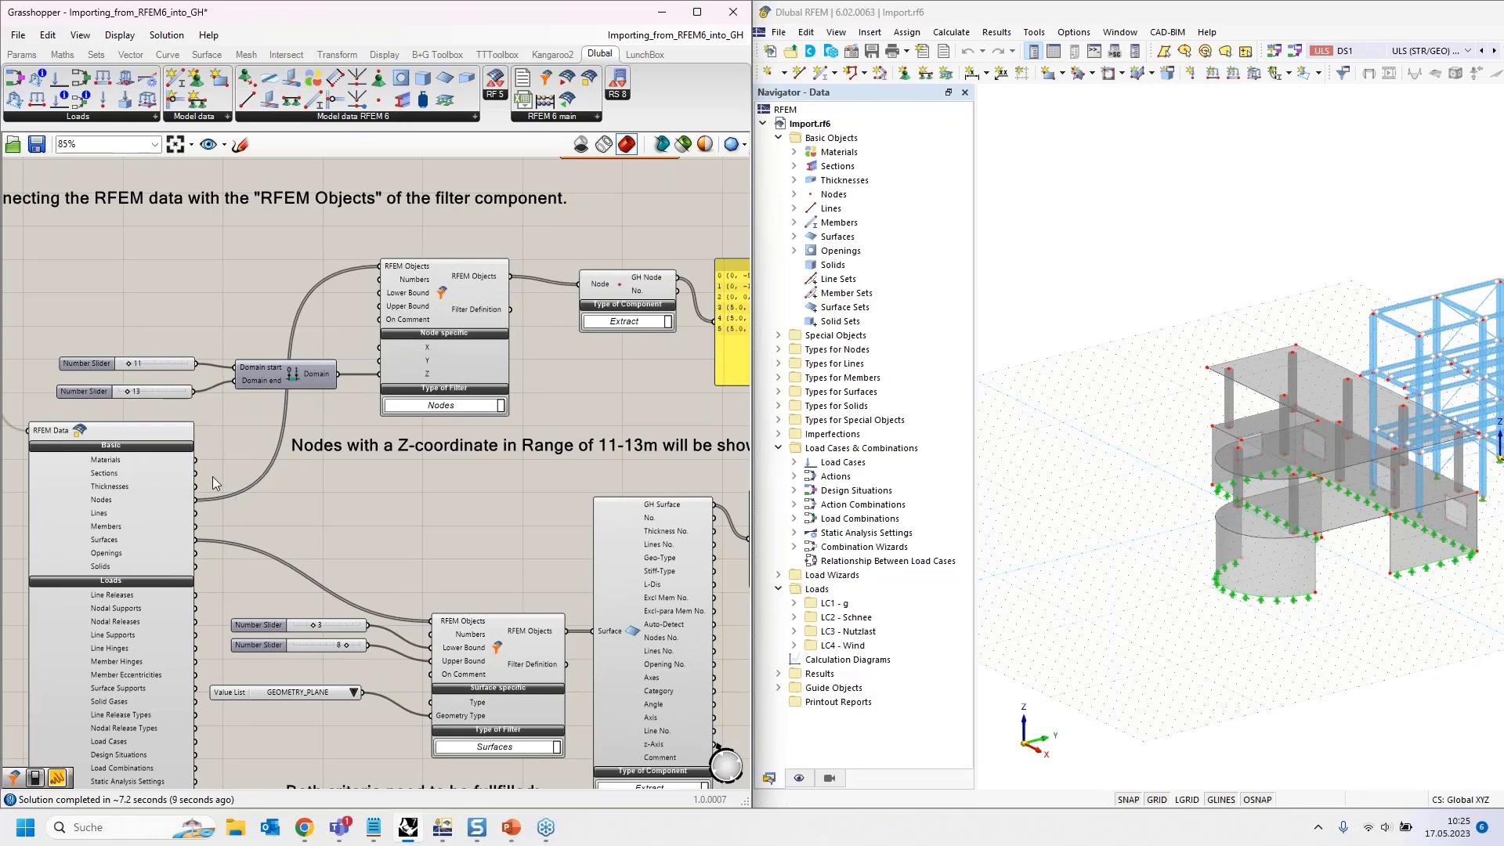
Compare the filtered node coordinates in the panel with the upper nodes of the RFEM model.
mouse_move(115, 496)
right_click_drag(546, 399, 245, 406)
scroll(437, 289, "up", 3)
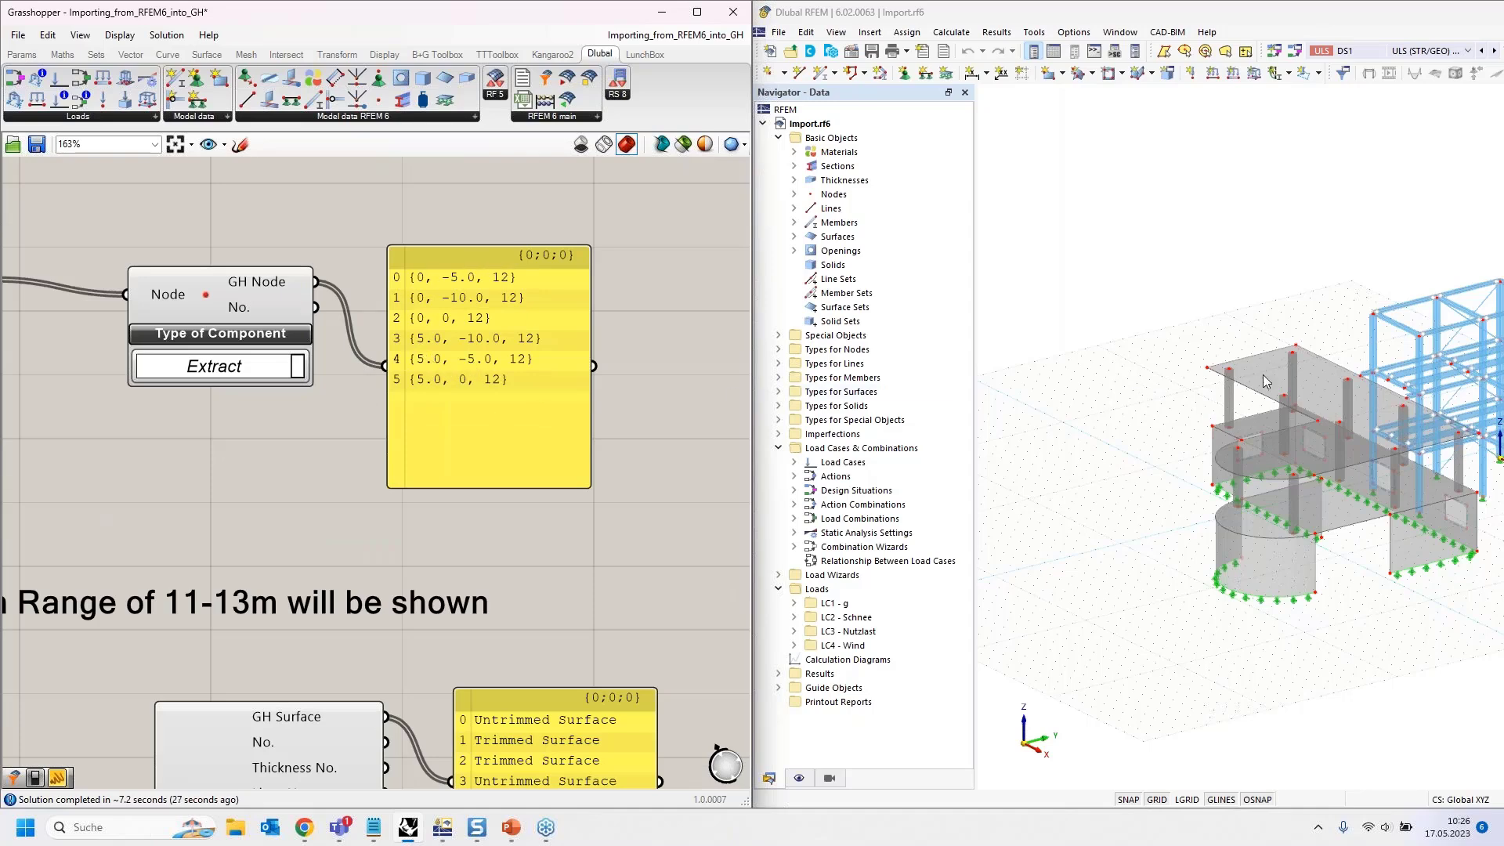
scroll(1121, 389, "down", 3)
left_click(1120, 388)
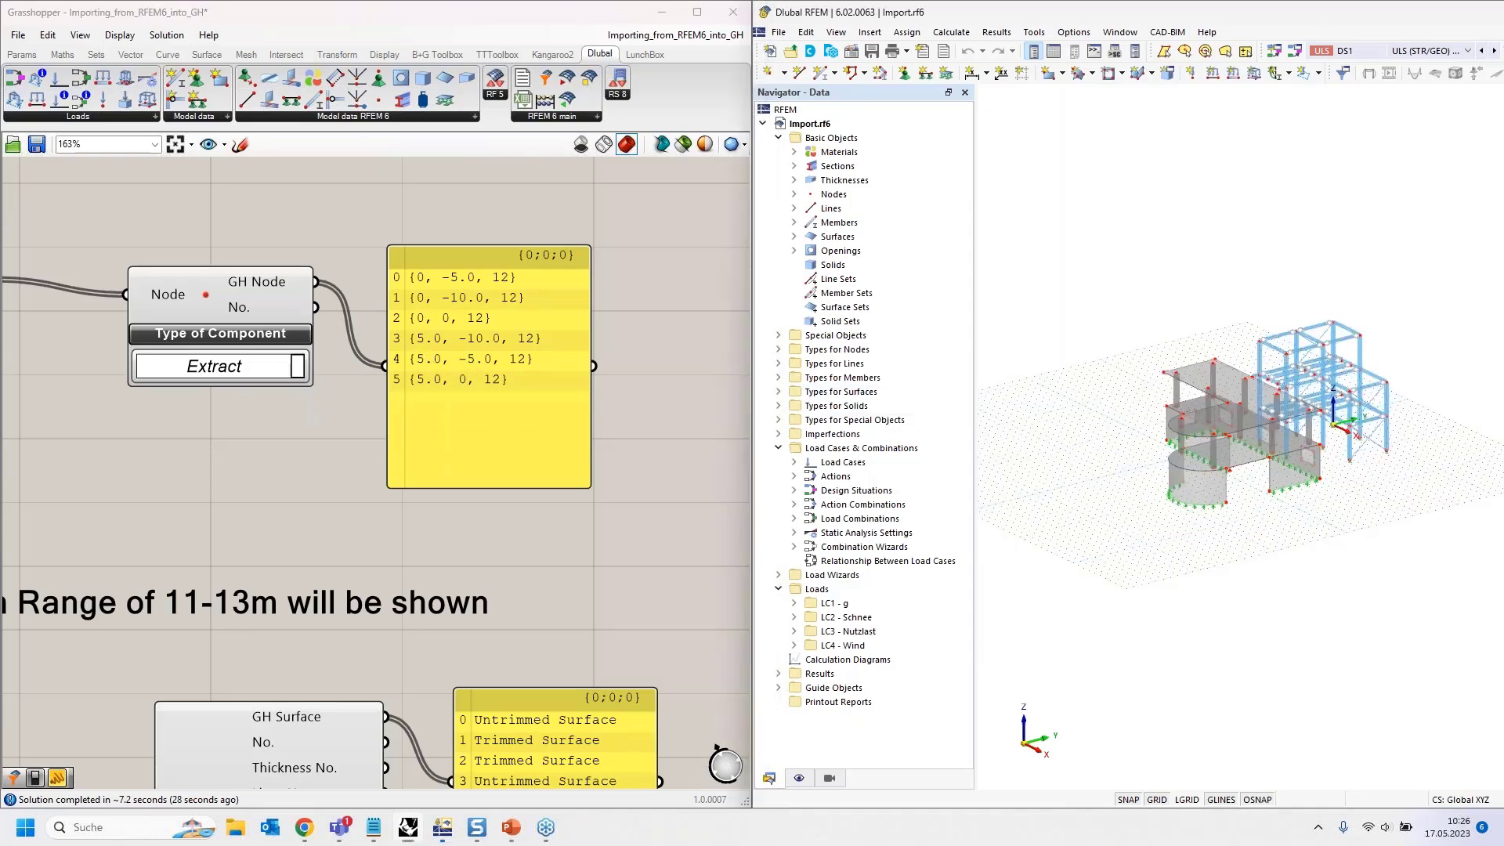
middle_click_drag(1120, 388, 1172, 349, "ctrl")
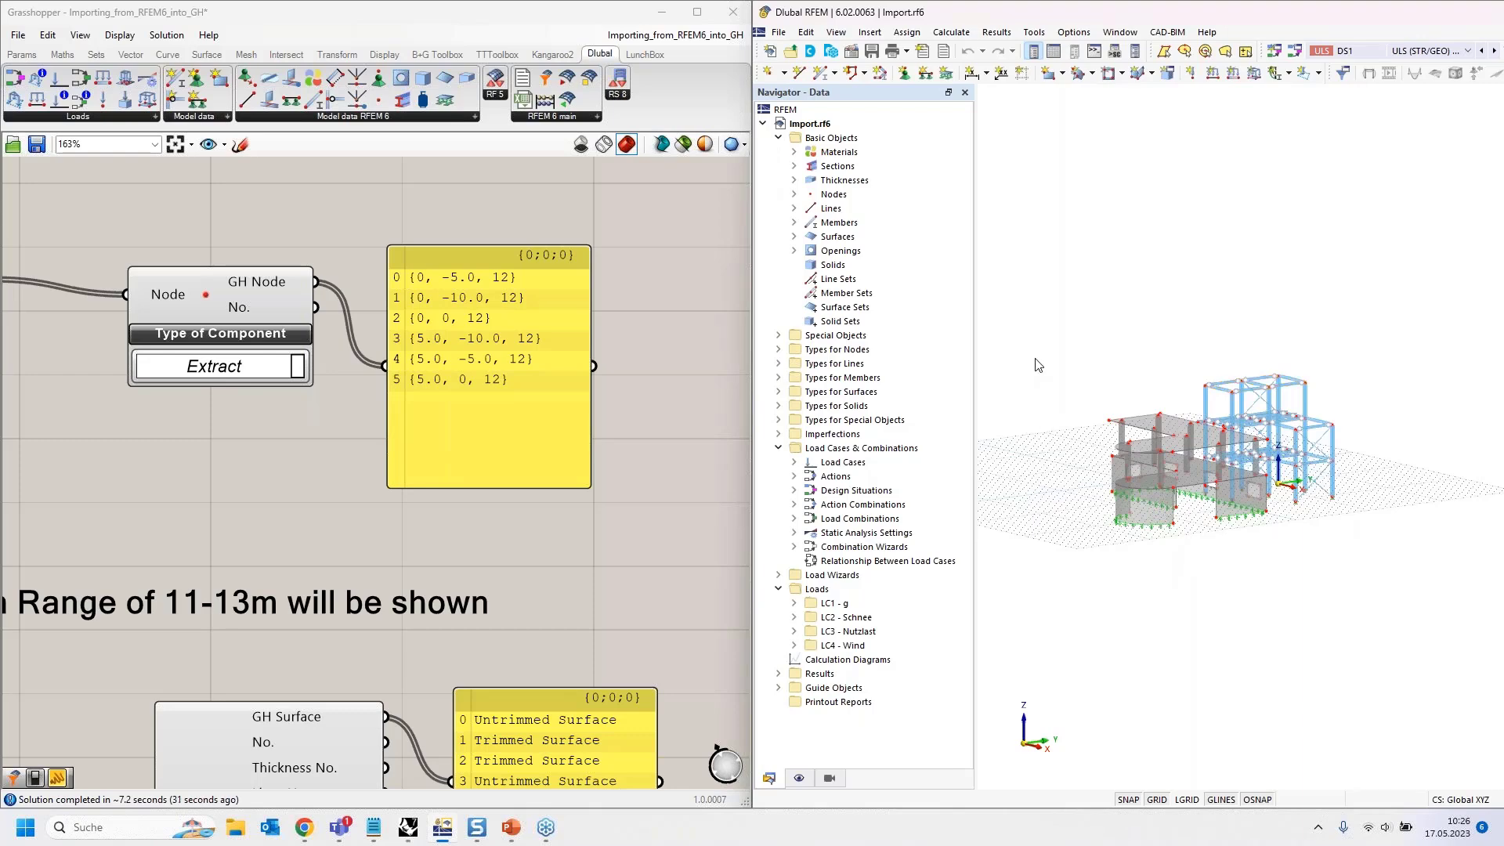
Move the GEOMETRY_PLANE value list level with the Geometry Type input of the Surfaces filter.
scroll(582, 321, "down", 6)
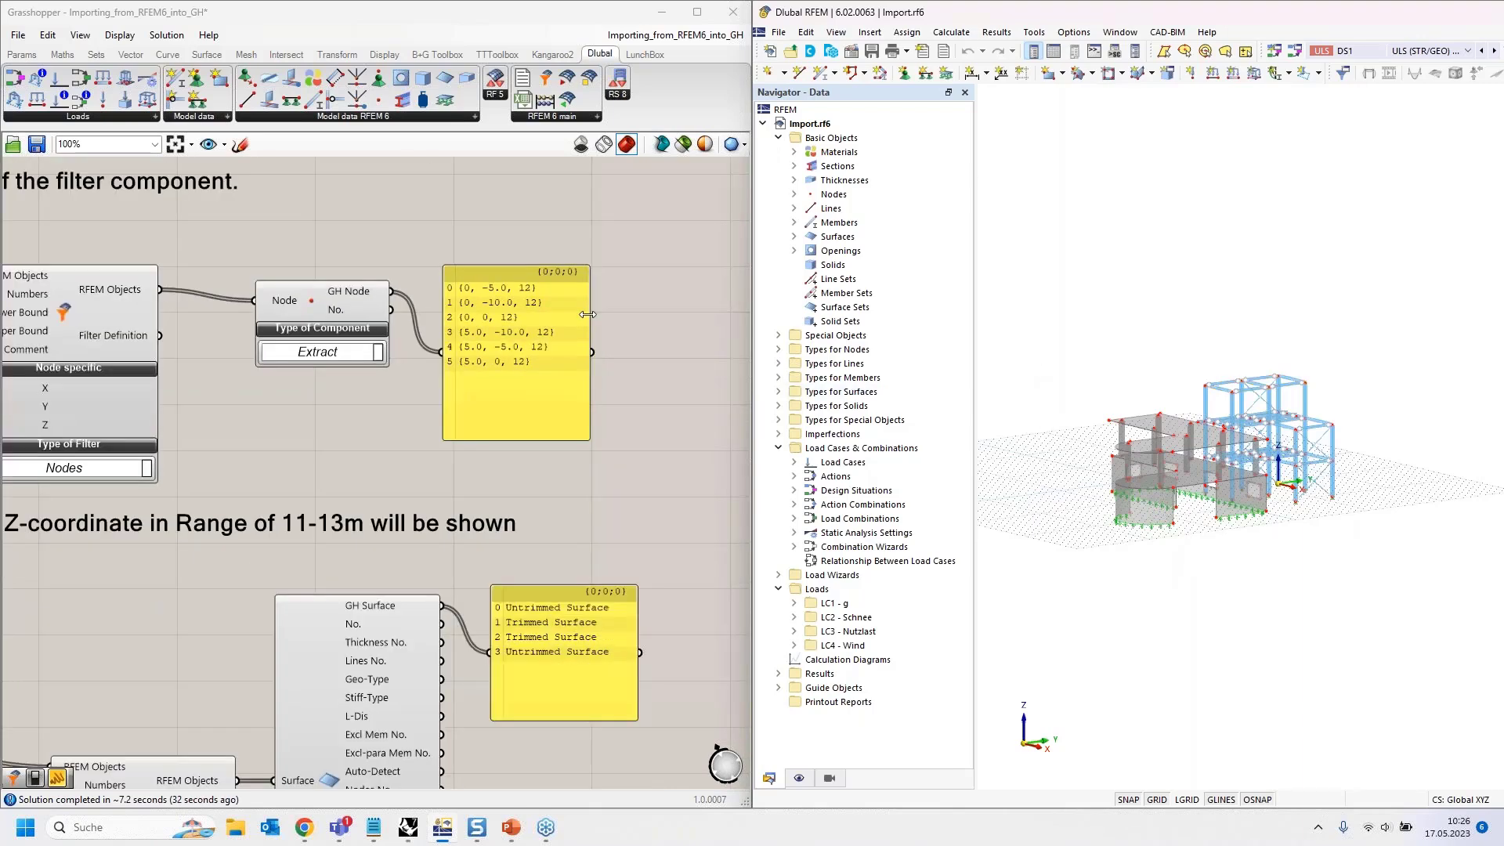
scroll(261, 617, "up", 2)
right_click_drag(261, 617, 376, 392)
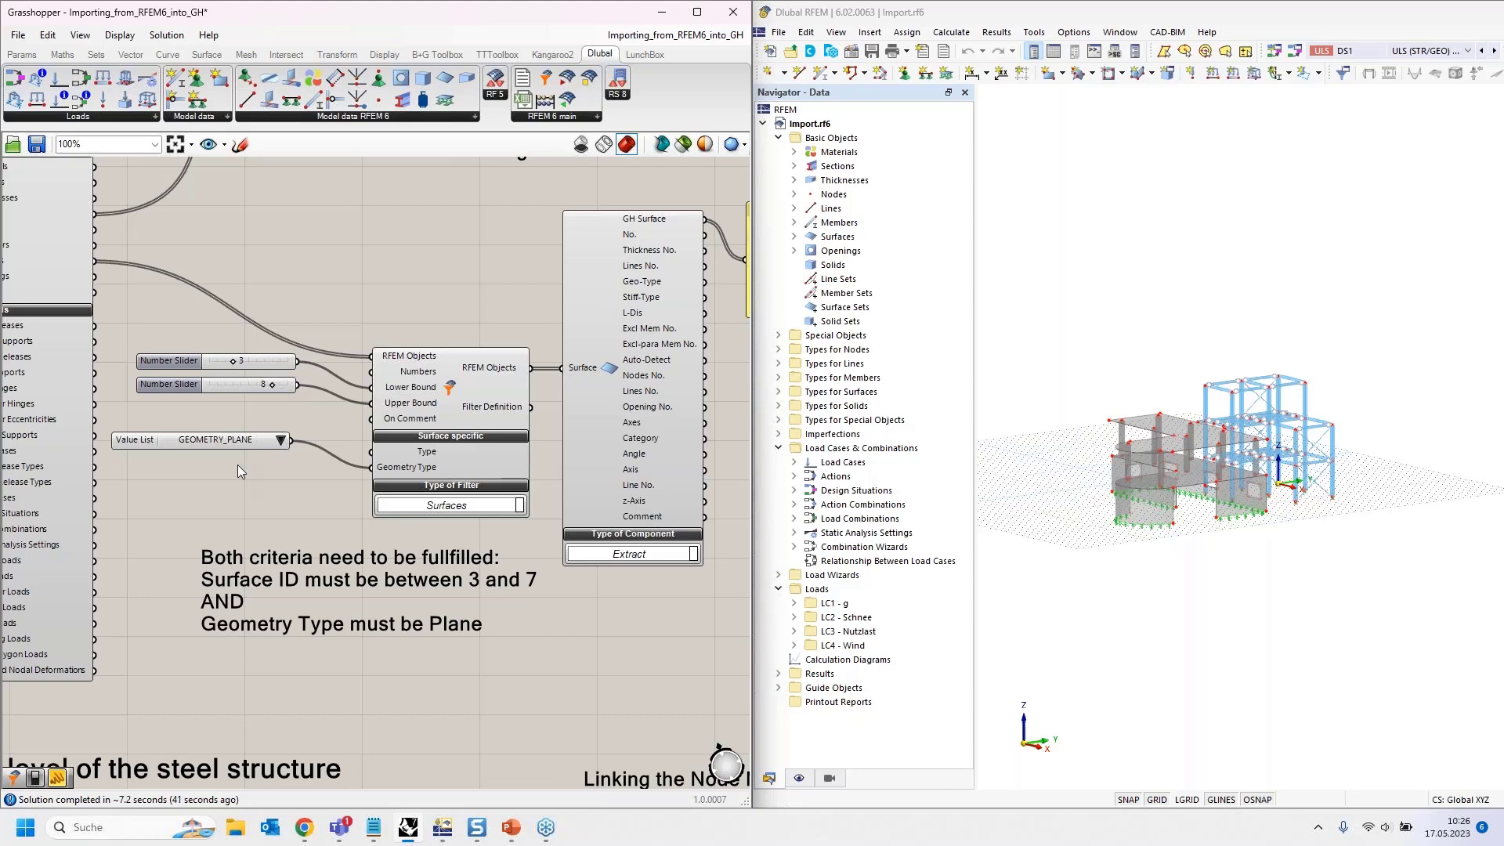
left_click_drag(239, 444, 247, 471)
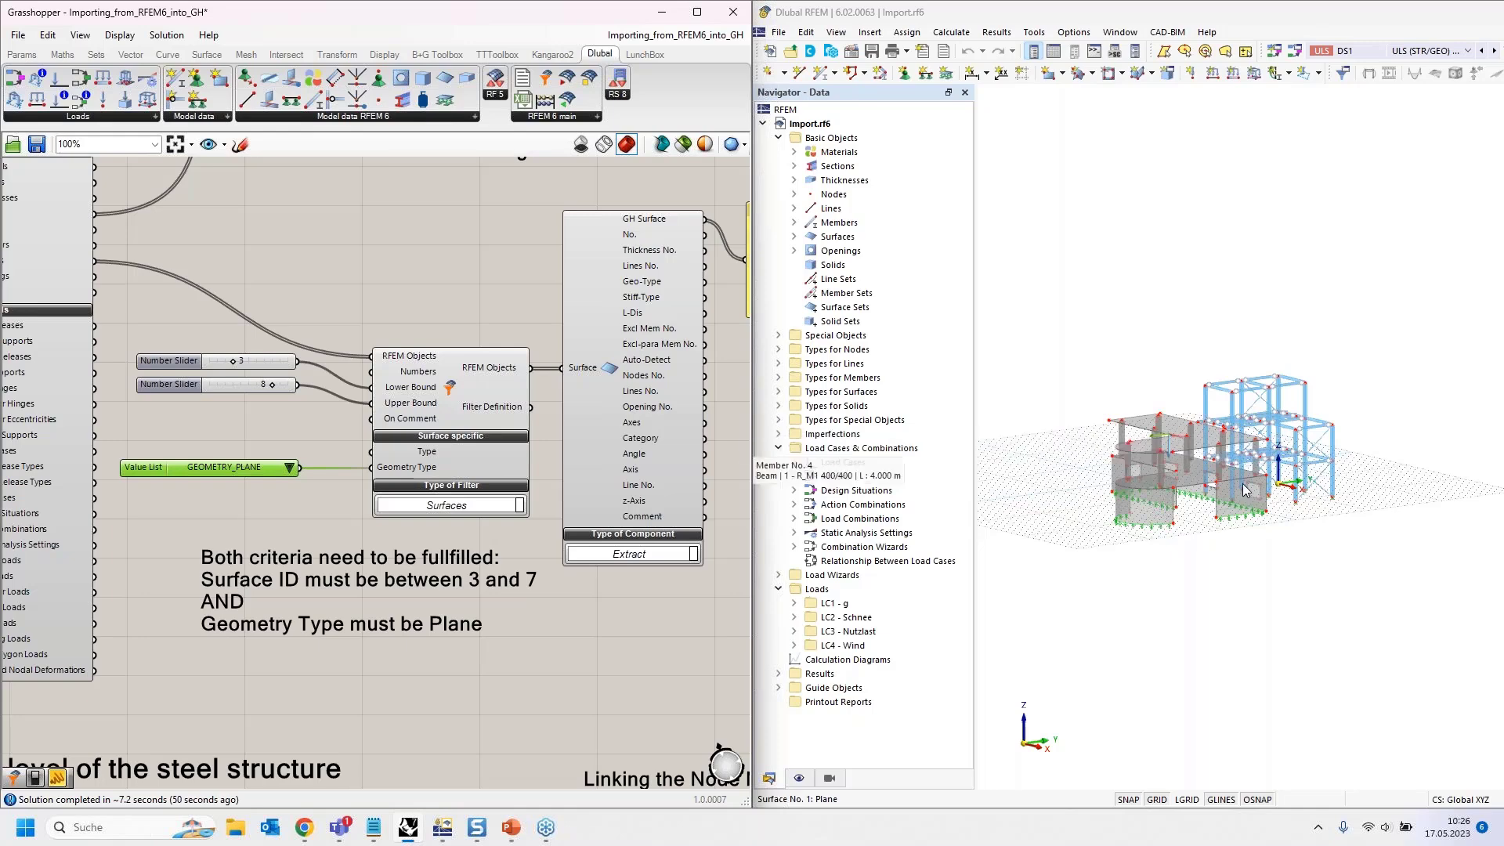
In RFEM, expand the Surfaces list and select surfaces 3 to 7 to inspect them in the model.
left_click(794, 237)
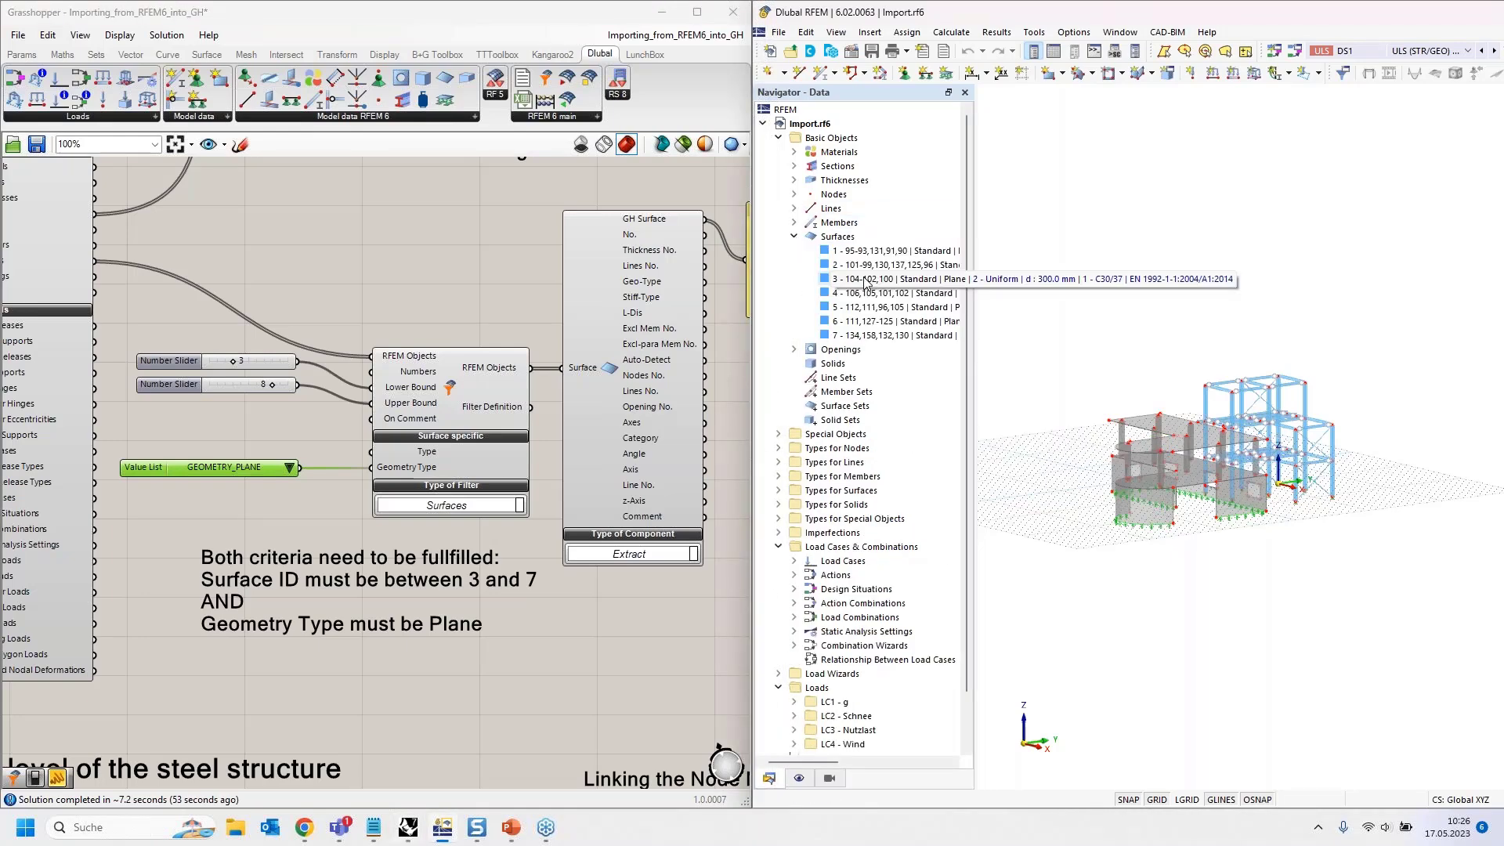
left_click_drag(862, 280, 852, 335)
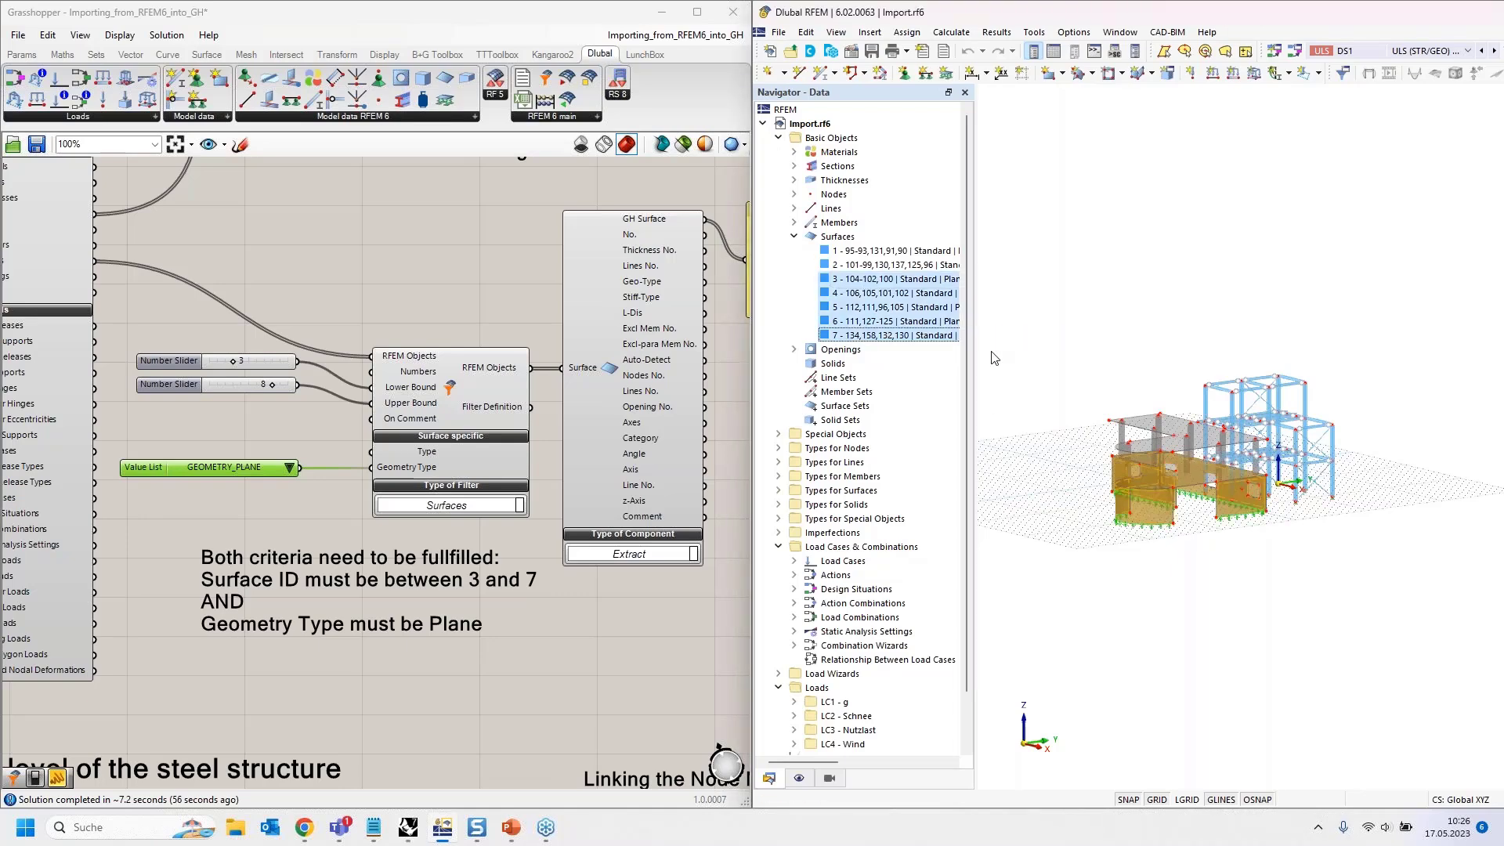
scroll(1263, 560, "up", 3)
middle_click_drag(1241, 560, 1292, 574)
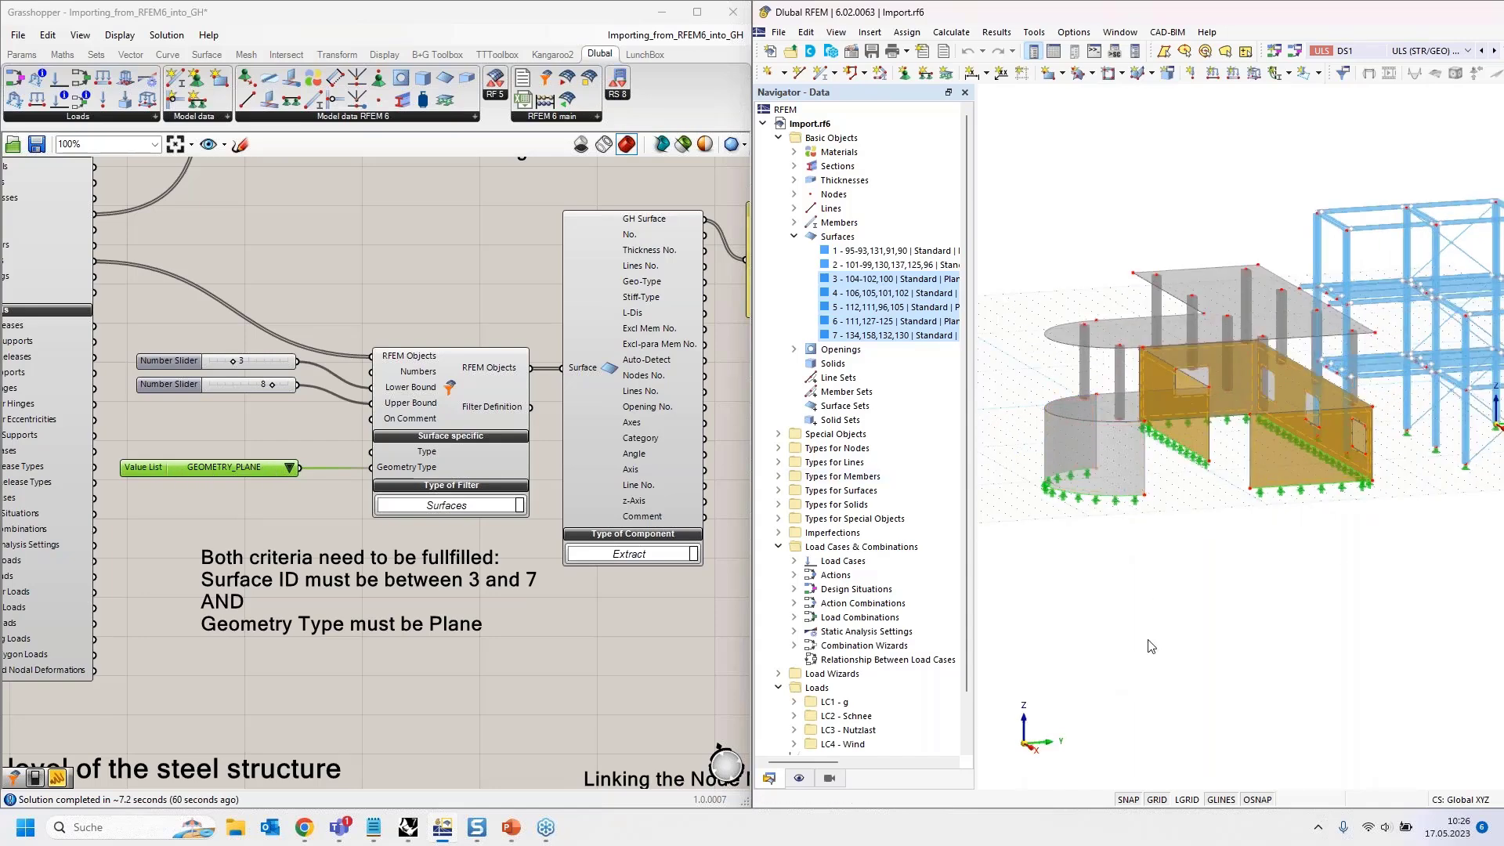
mouse_move(1234, 623)
middle_mouse_down("ctrl")
mouse_move(1124, 579)
mouse_move(1233, 623)
middle_mouse_up("ctrl")
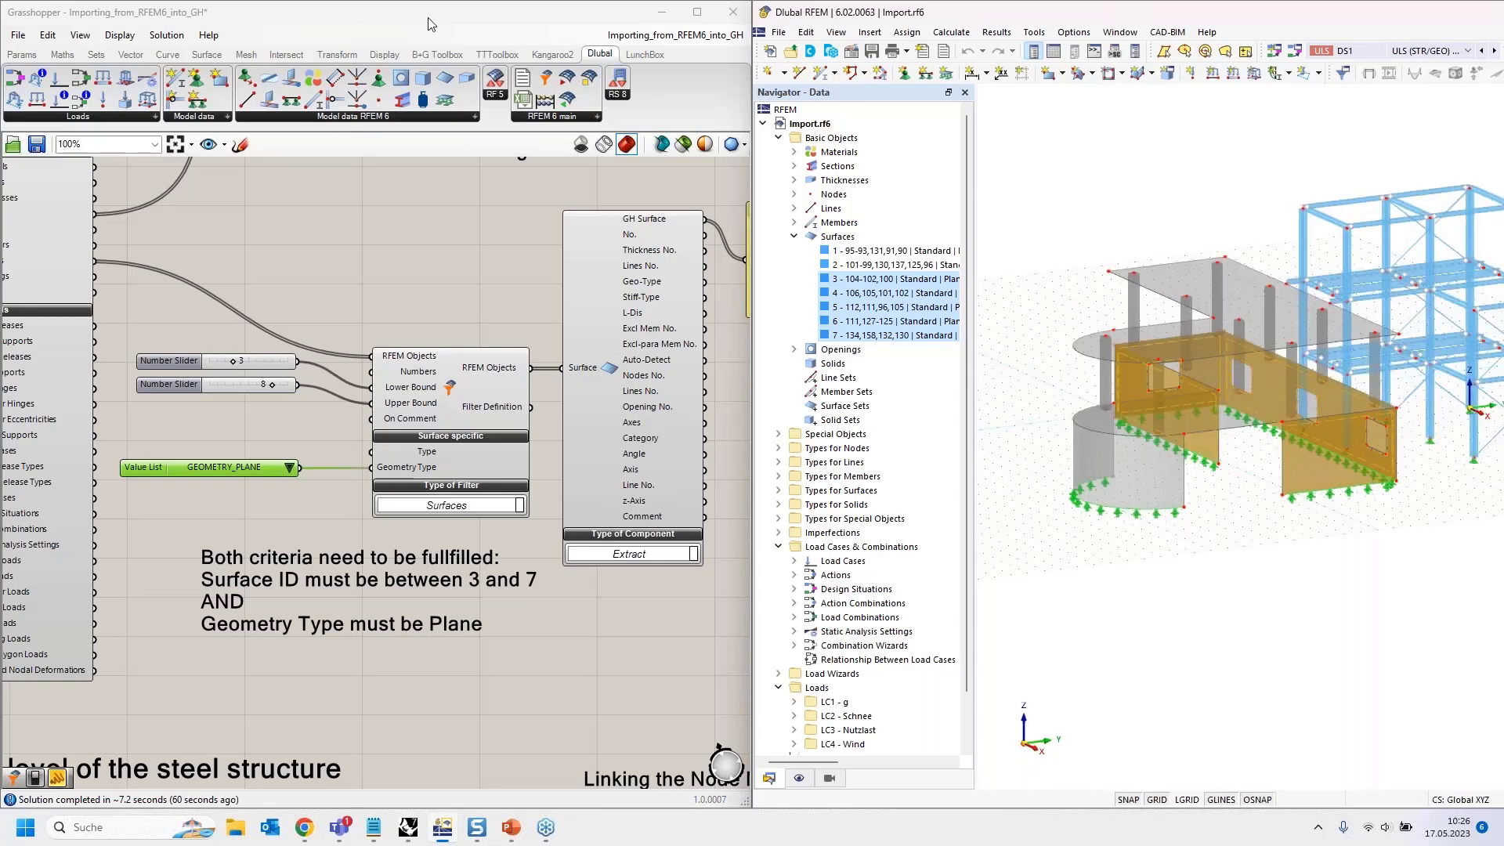
Move the Grasshopper window aside to view the imported plane surfaces in the Rhino viewport, and restore its place.
left_click_drag(429, 24, 1222, 107)
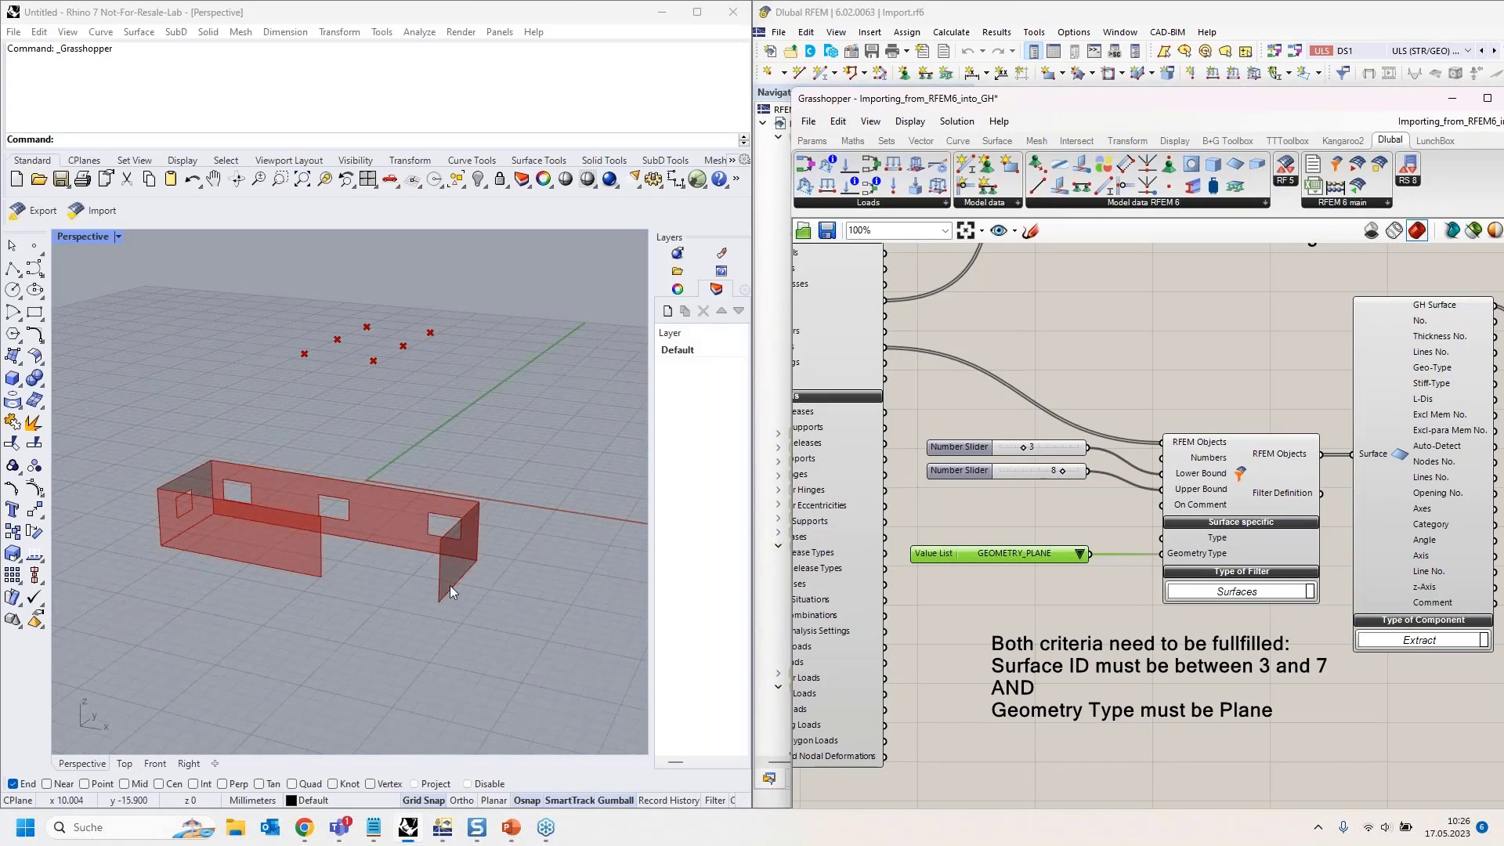
left_click(750, 368)
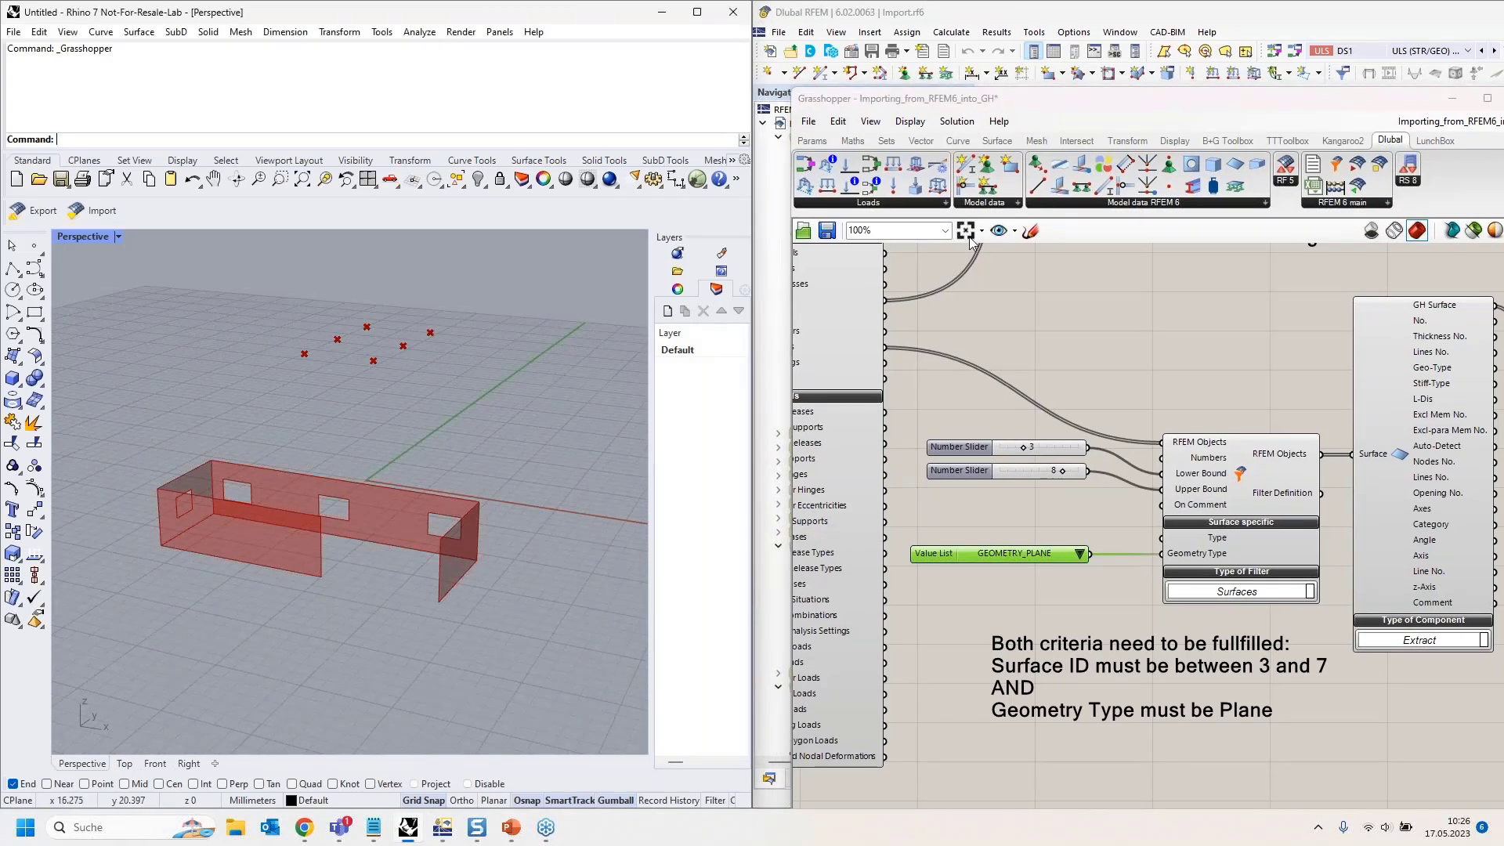
left_click_drag(957, 100, 2, 362)
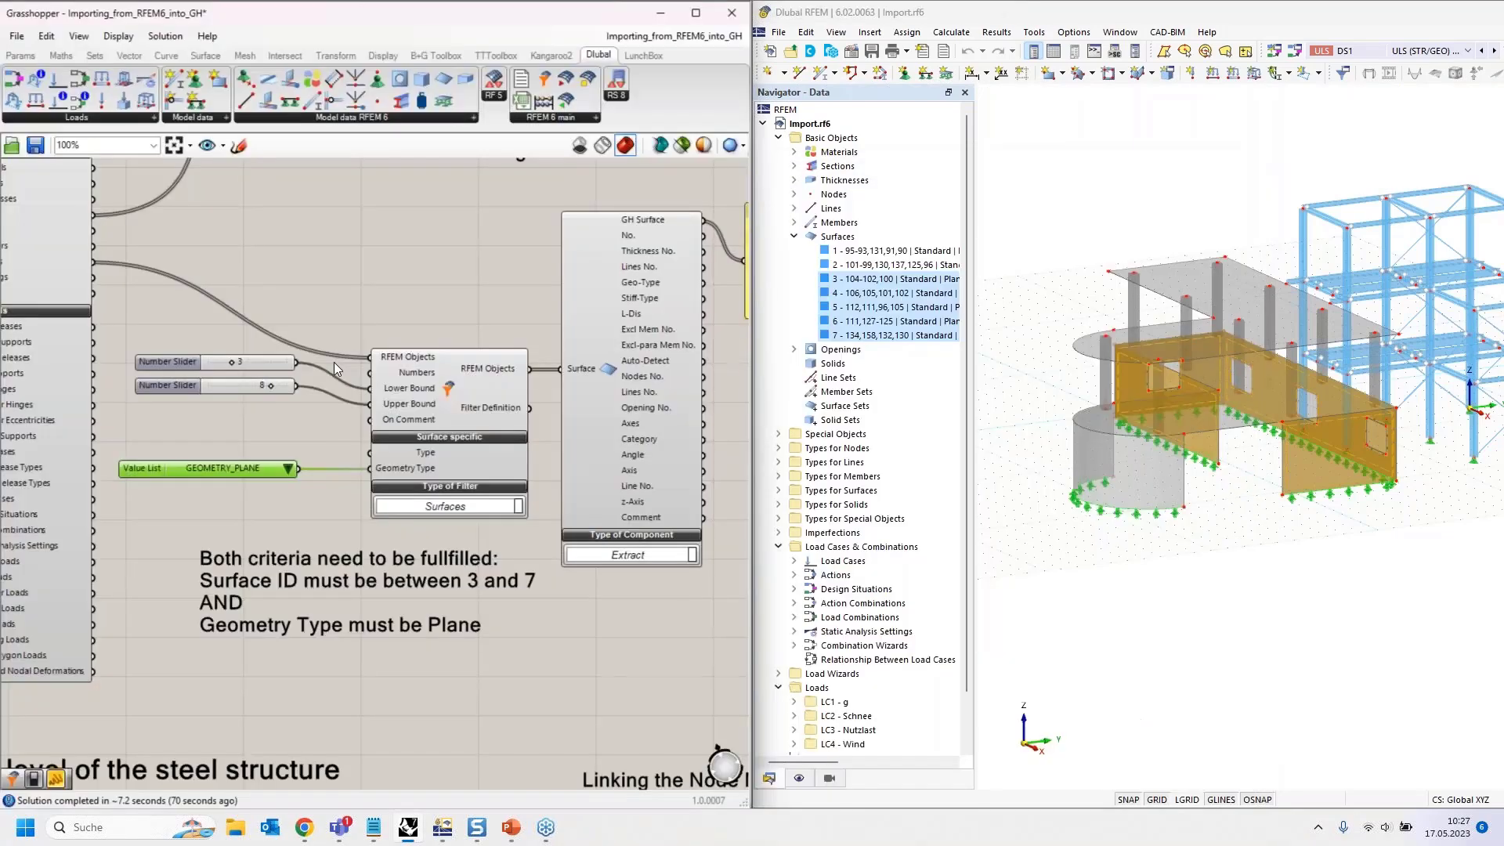
Set the Boolean Toggle that runs the import for the RFEM Objects filter example to False.
scroll(355, 294, "down", 4)
right_click_drag(86, 218, 105, 351)
scroll(105, 351, "up", 4)
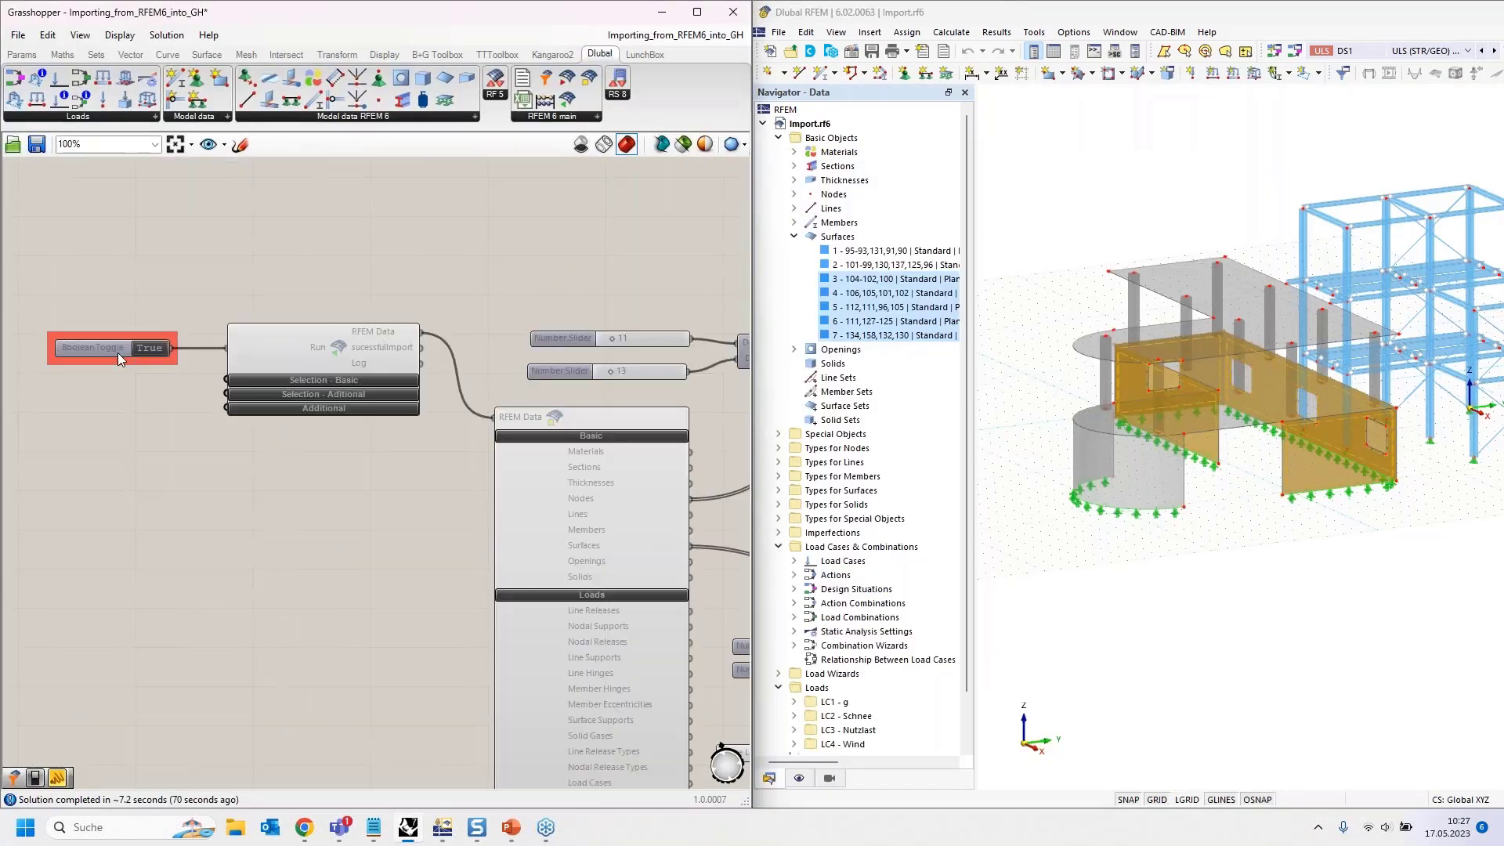
double_click(135, 350)
scroll(130, 373, "down", 4)
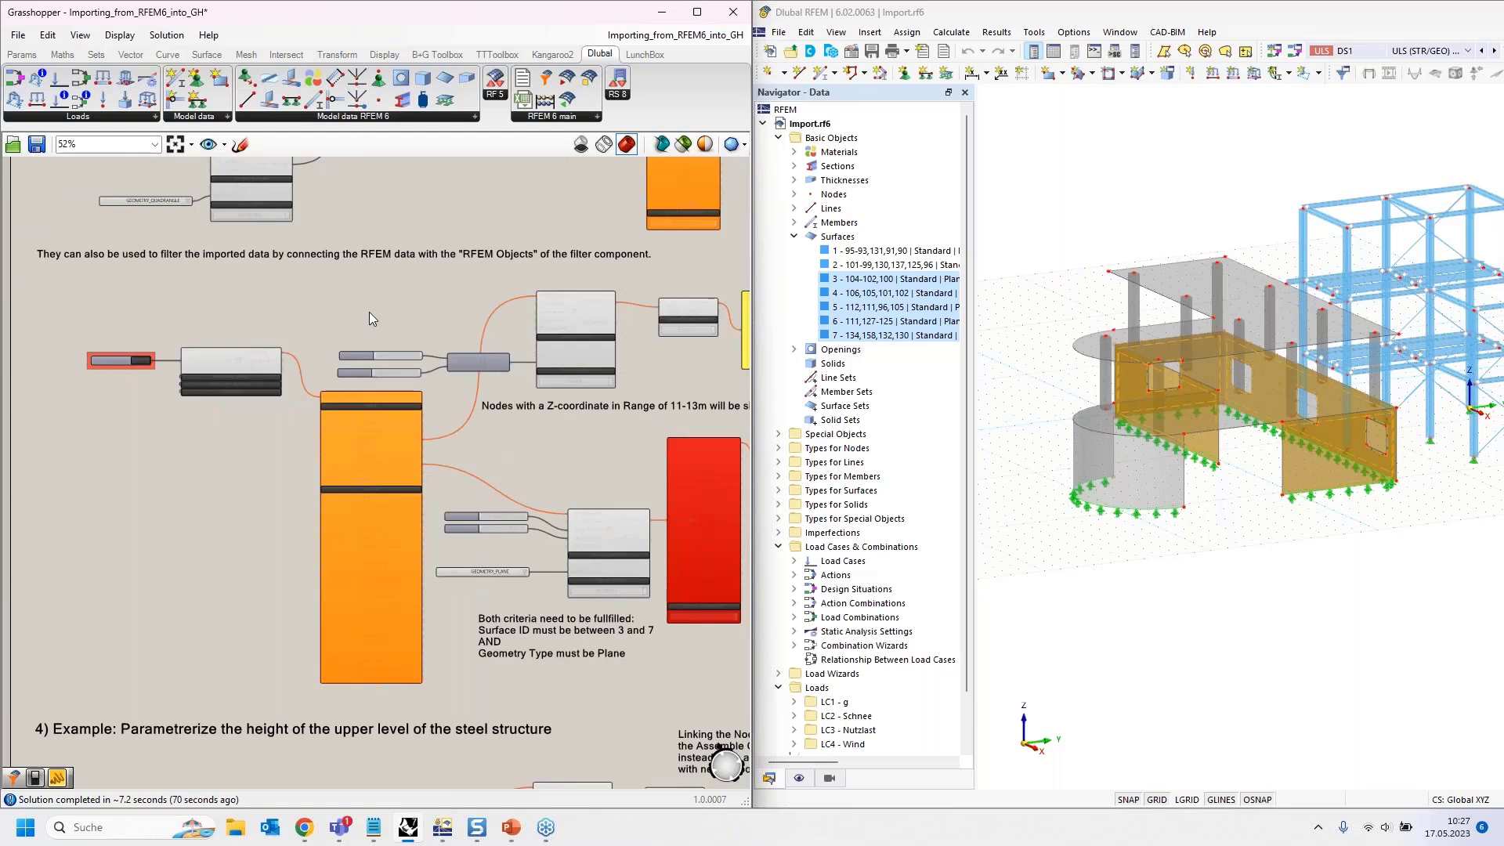
Review the examples on importing specific objects and using filters, and find example 4 on parametrizing the steel structure's upper level height.
scroll(368, 311, "down", 2)
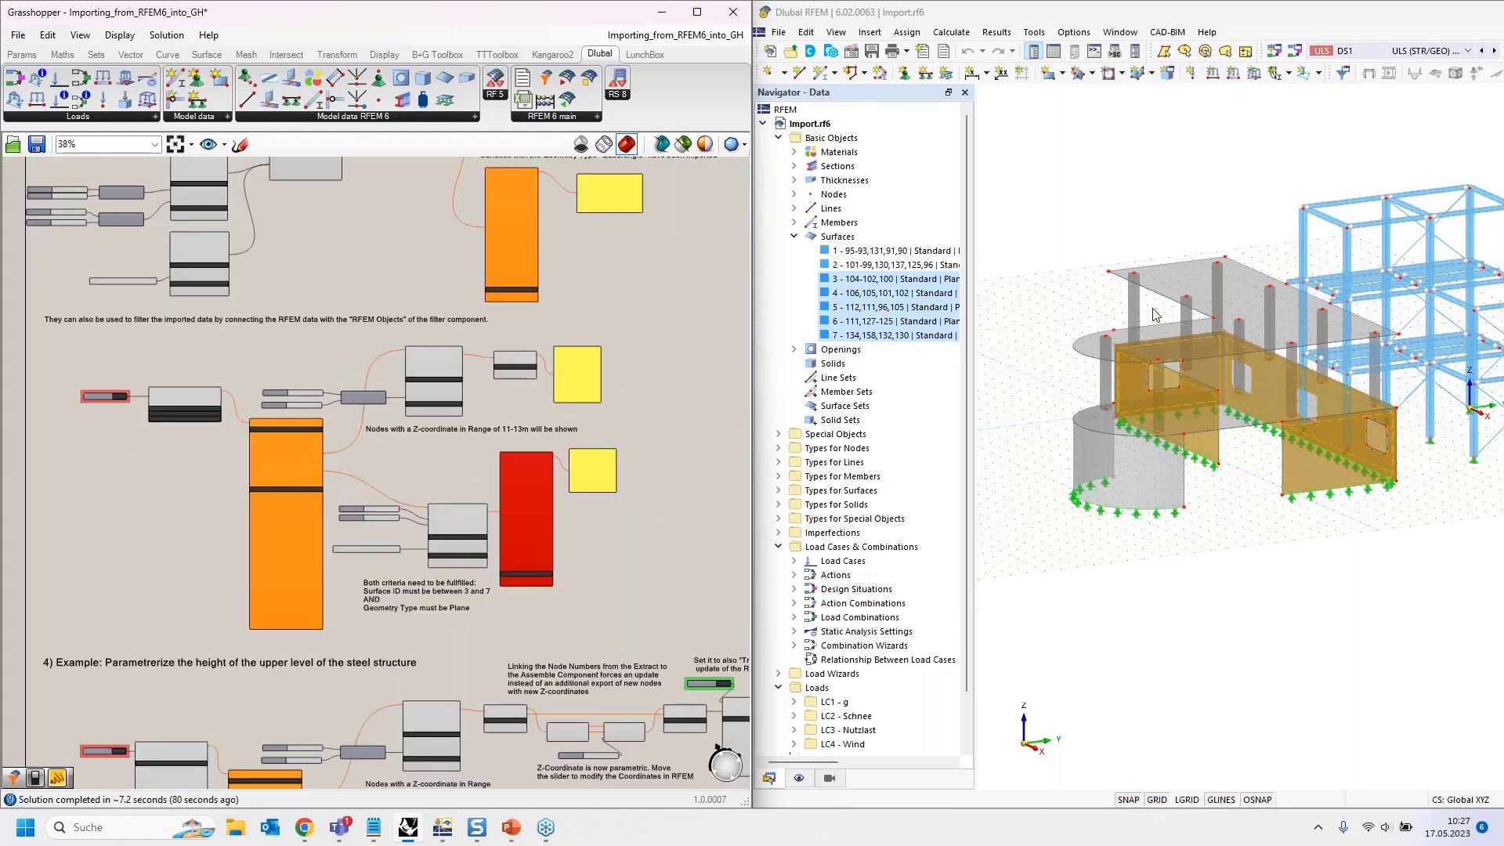
right_click_drag(326, 294, 425, 613)
right_click_drag(309, 241, 335, 619)
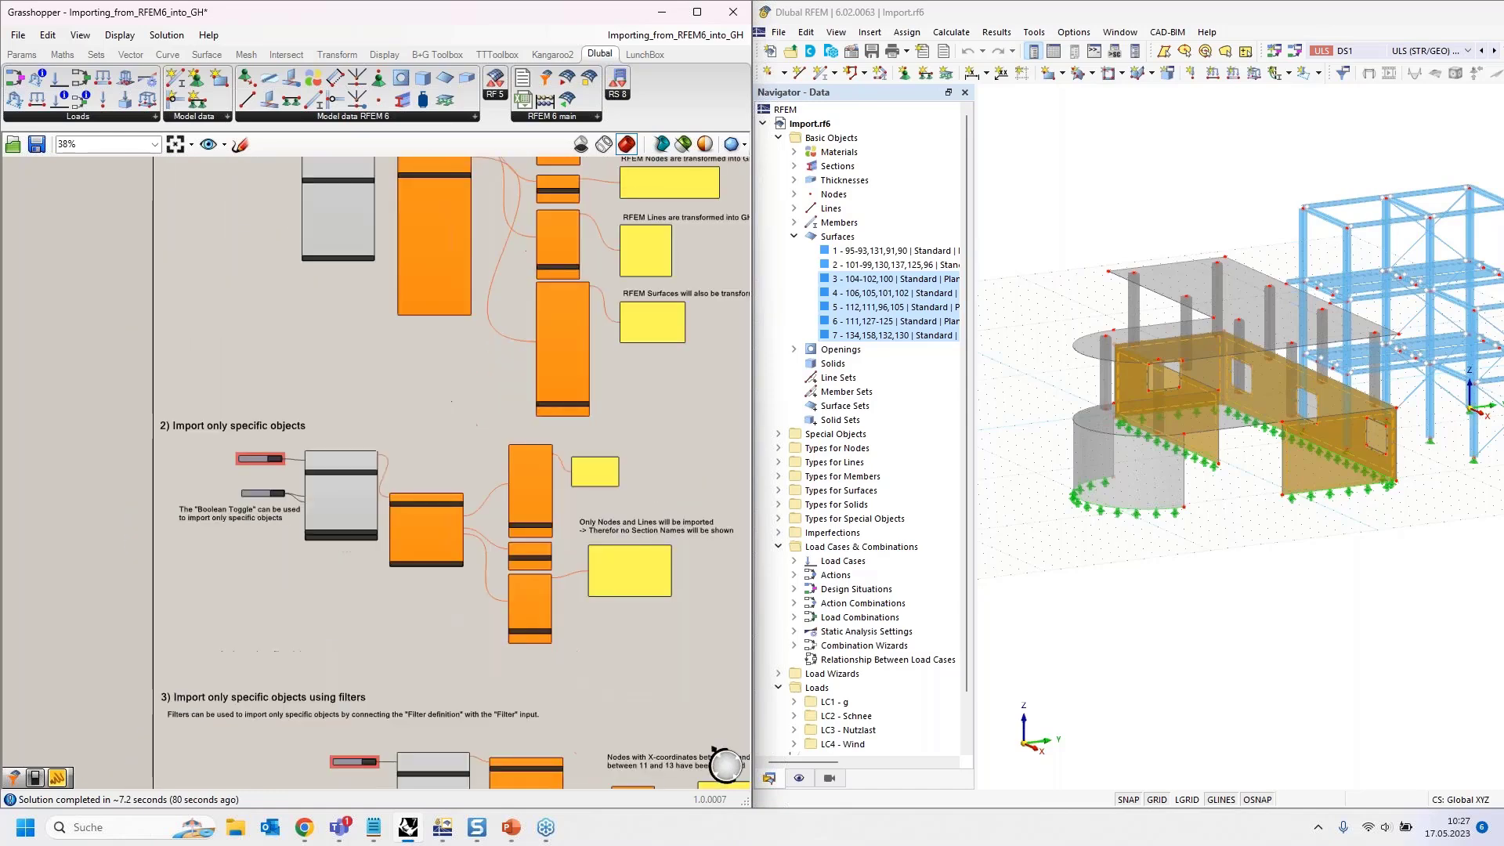
scroll(317, 501, "up", 8)
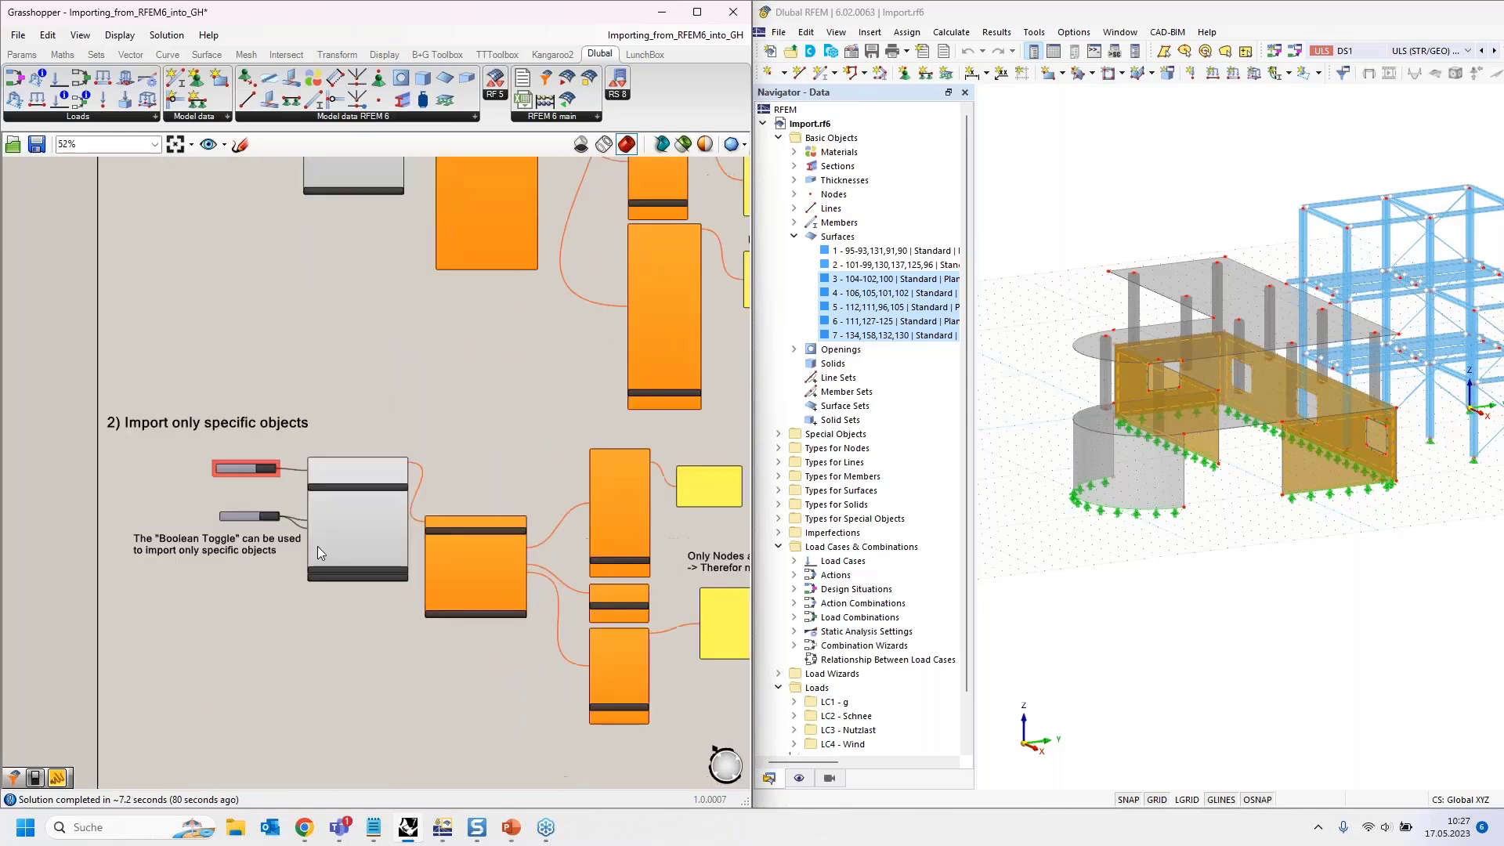
scroll(294, 303, "down", 8)
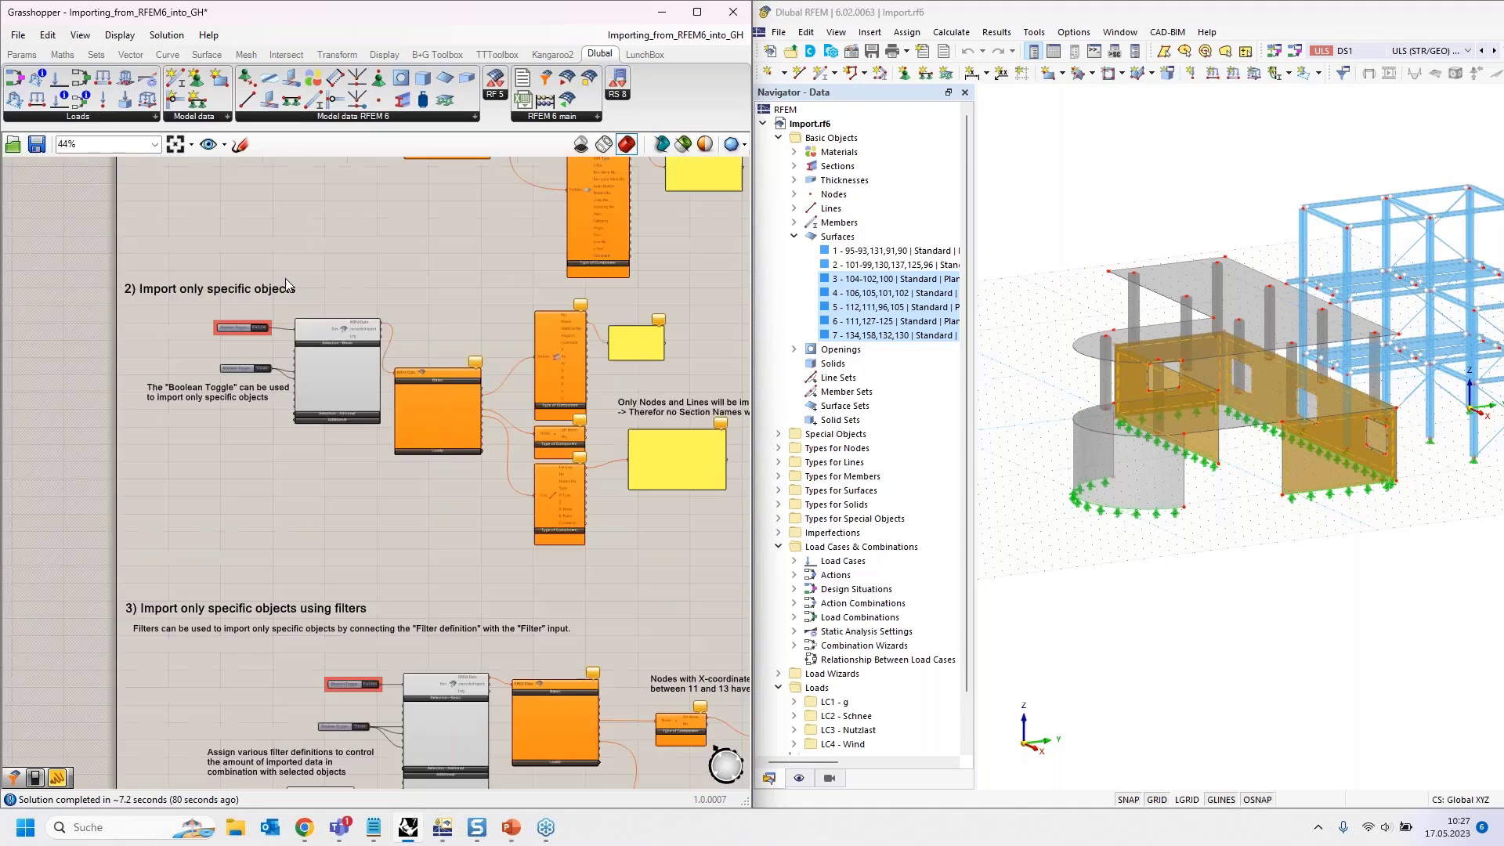
right_click_drag(384, 497, 369, 309)
scroll(194, 613, "up", 5)
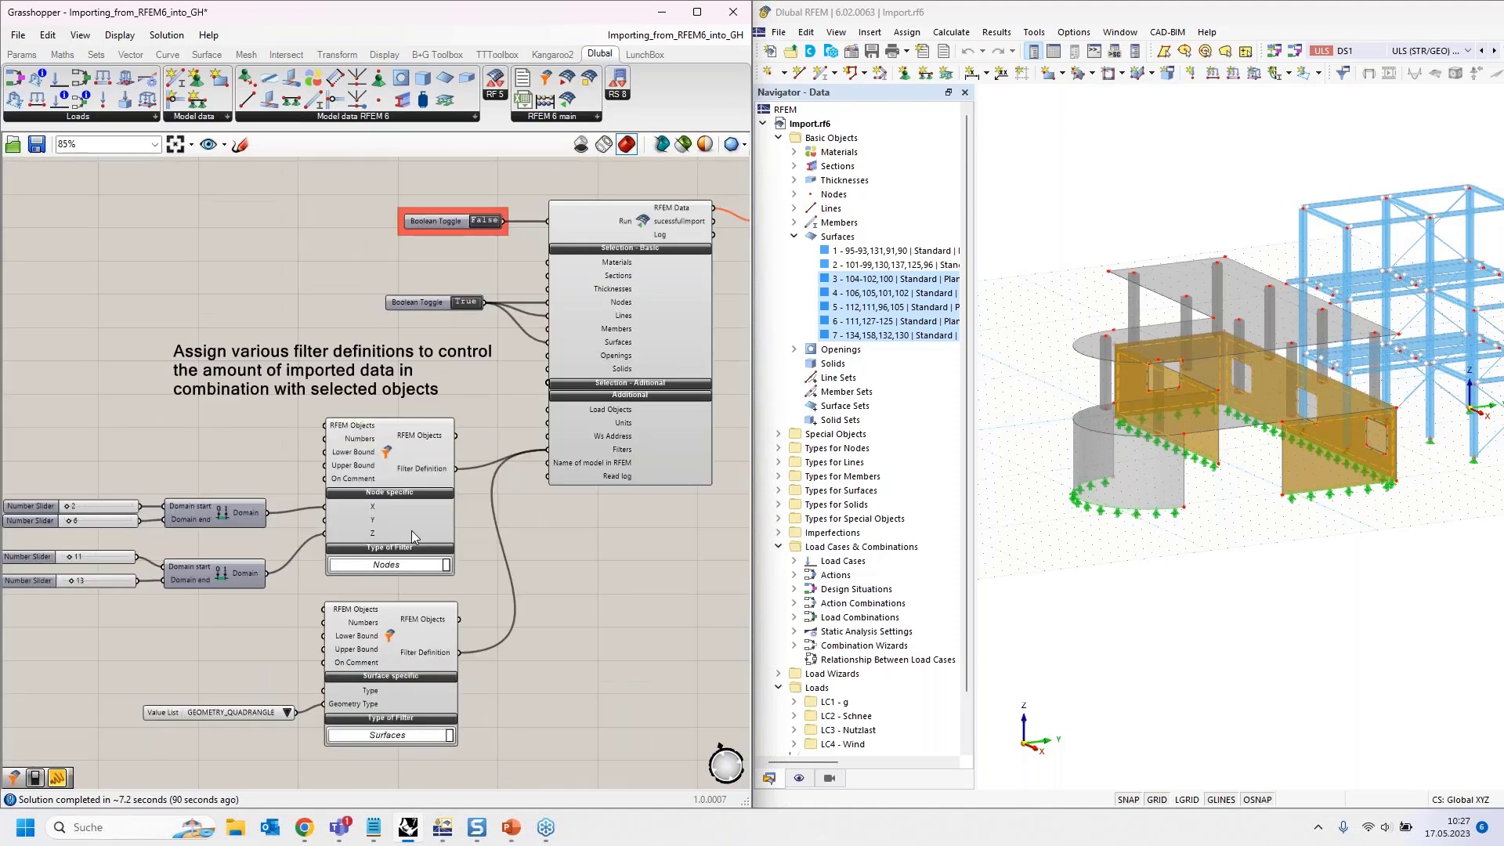
scroll(299, 346, "down", 8)
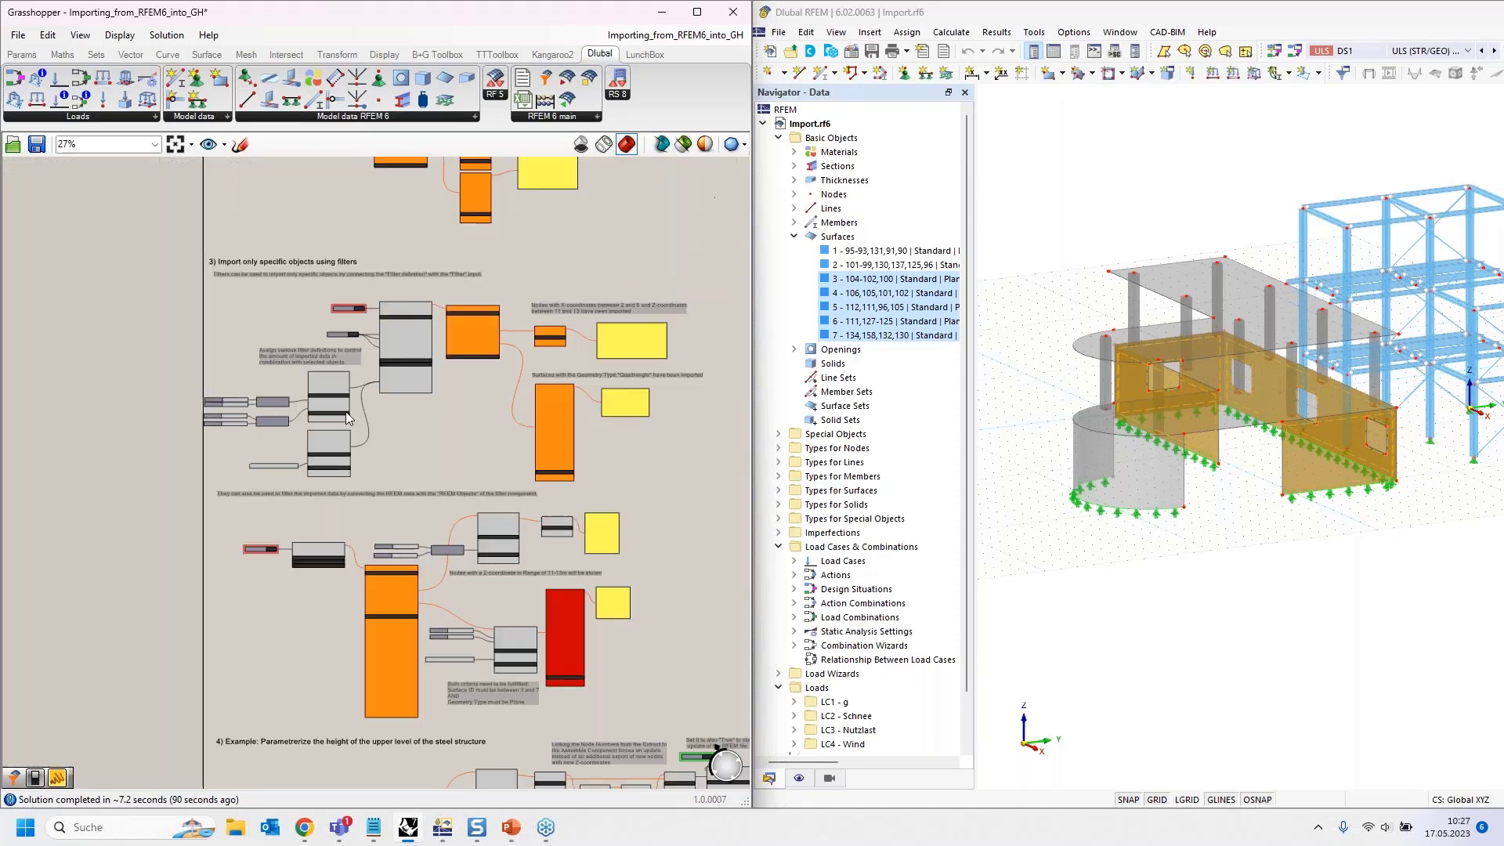
right_click_drag(529, 733, 296, 540)
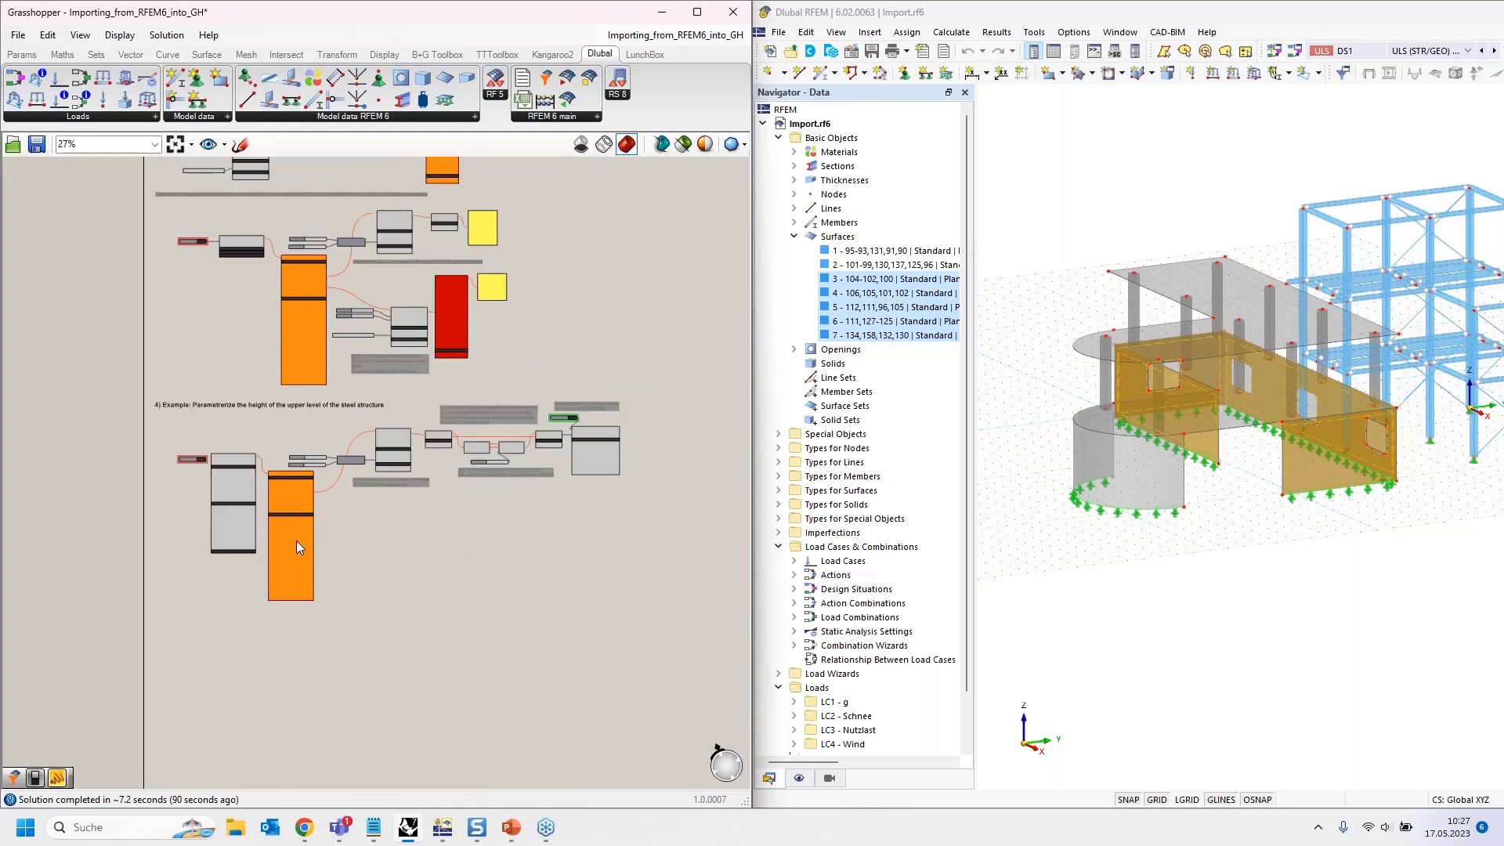
scroll(303, 547, "up", 5)
scroll(396, 540, "up", 2)
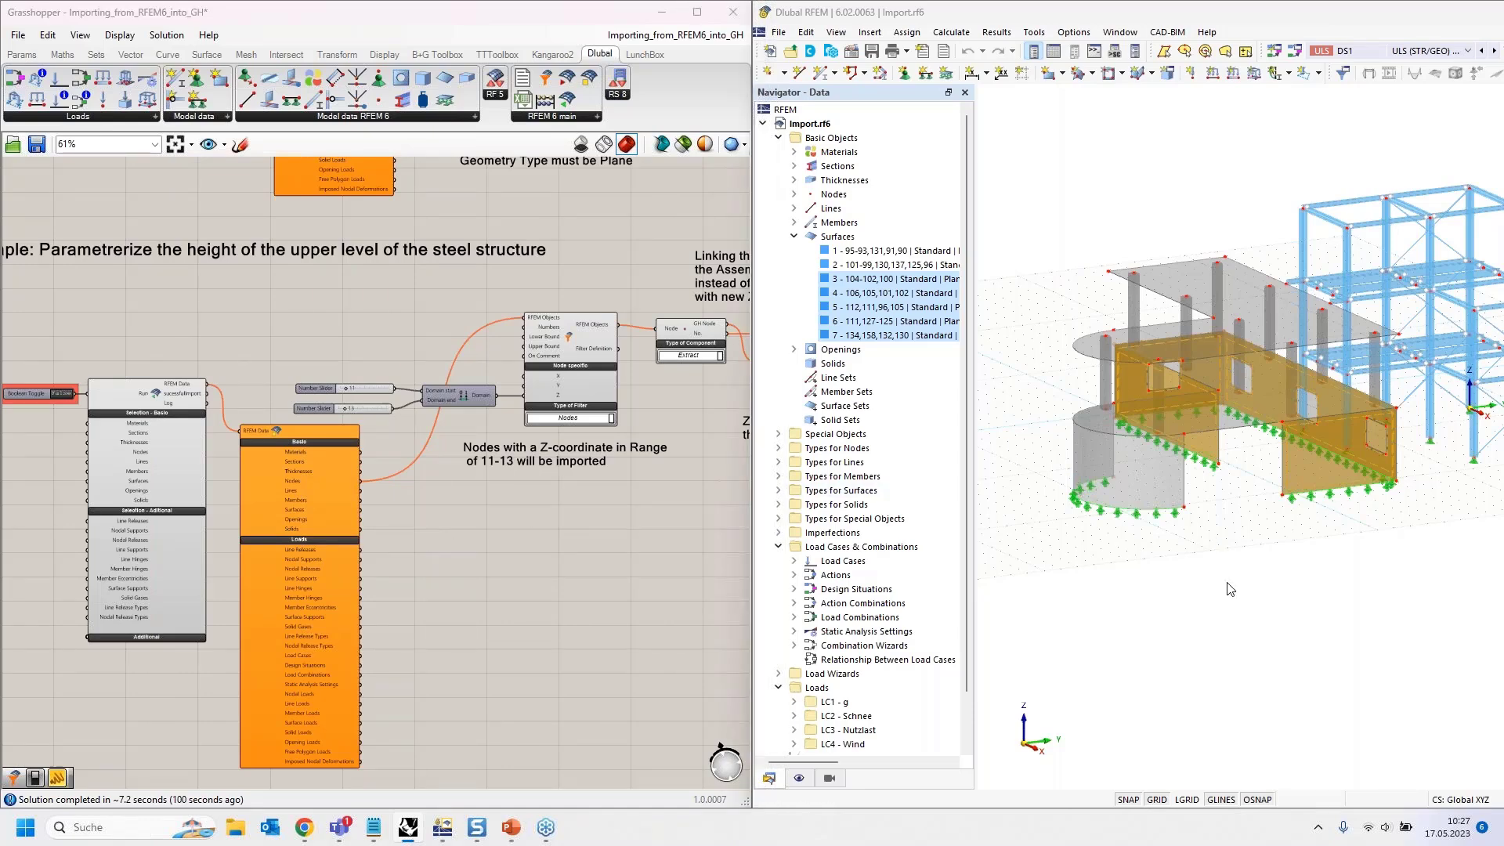
Switch to RFEM and clear the surface selection in the model.
left_click(465, 520)
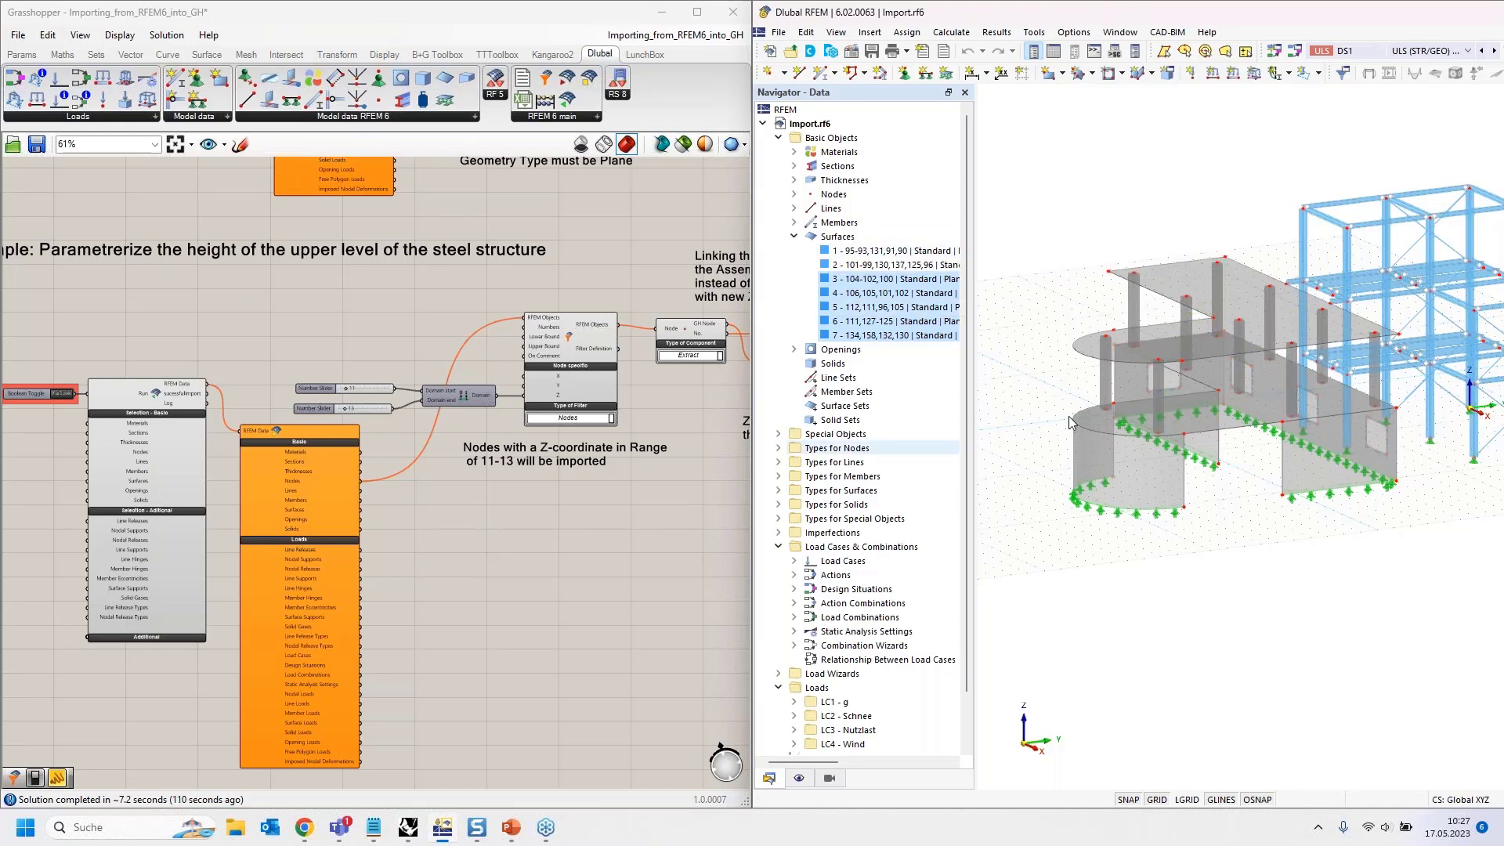
scroll(1363, 542, "down", 1)
middle_click_drag(1365, 543, 1128, 631)
scroll(471, 528, "down", 4)
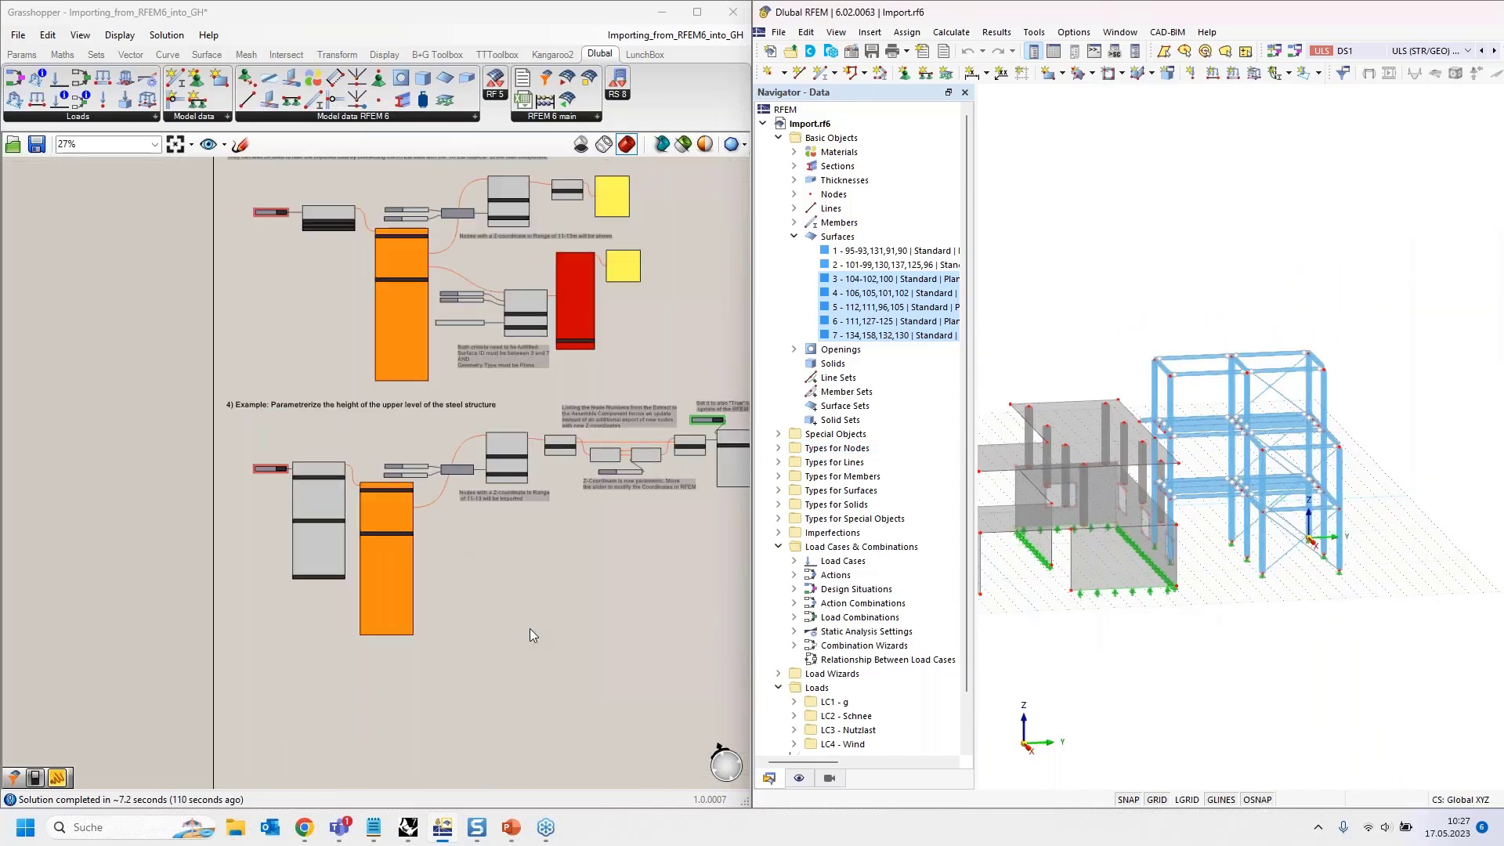
Window-select the upper level of the steel structure in RFEM to identify its nodes, and clear the selection.
right_click_drag(484, 568, 443, 503)
scroll(383, 527, "up", 5)
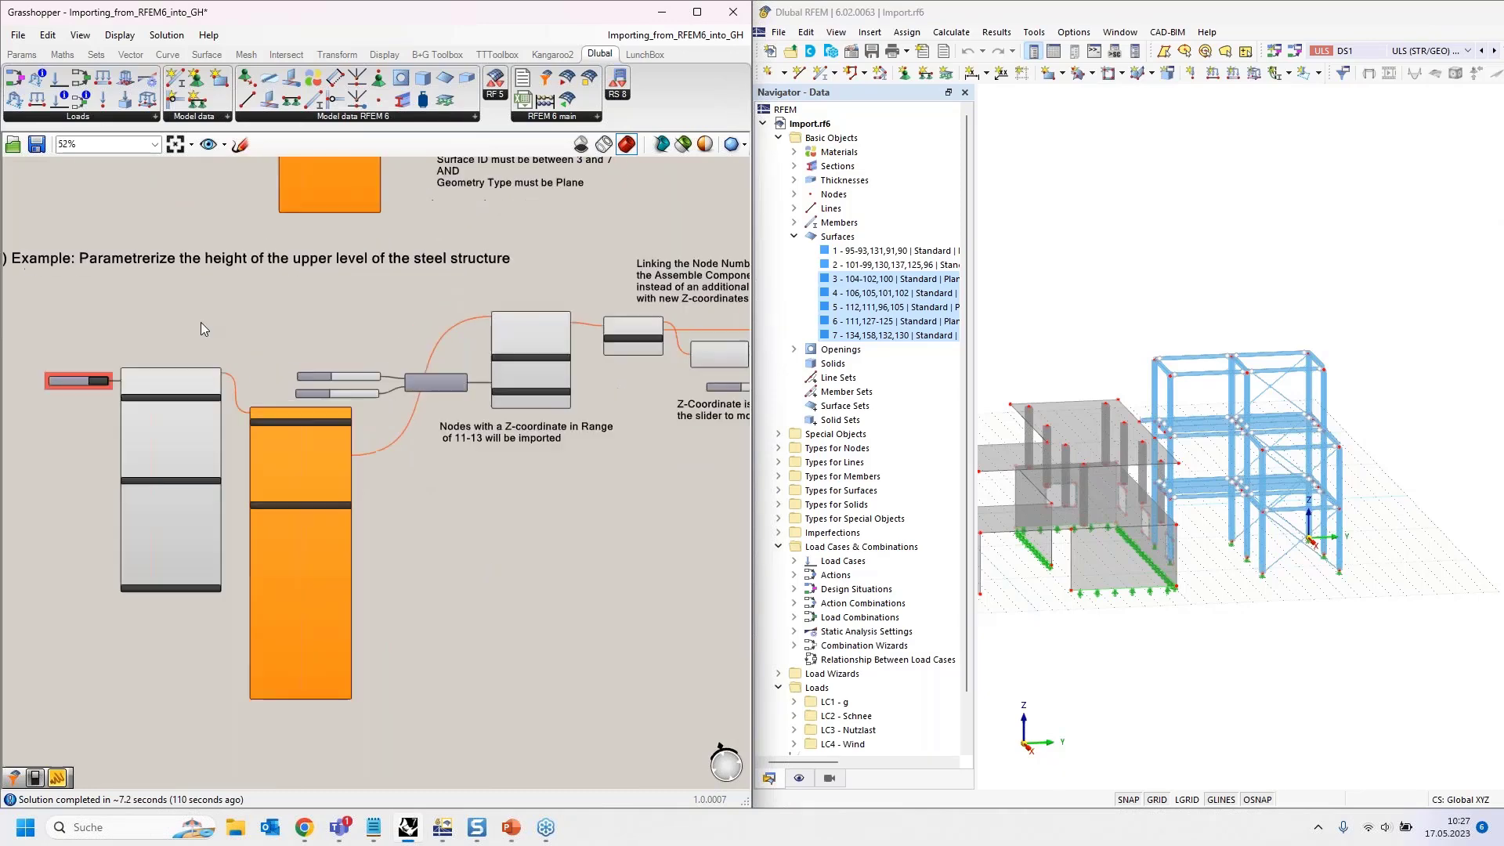
right_click_drag(135, 273, 172, 299)
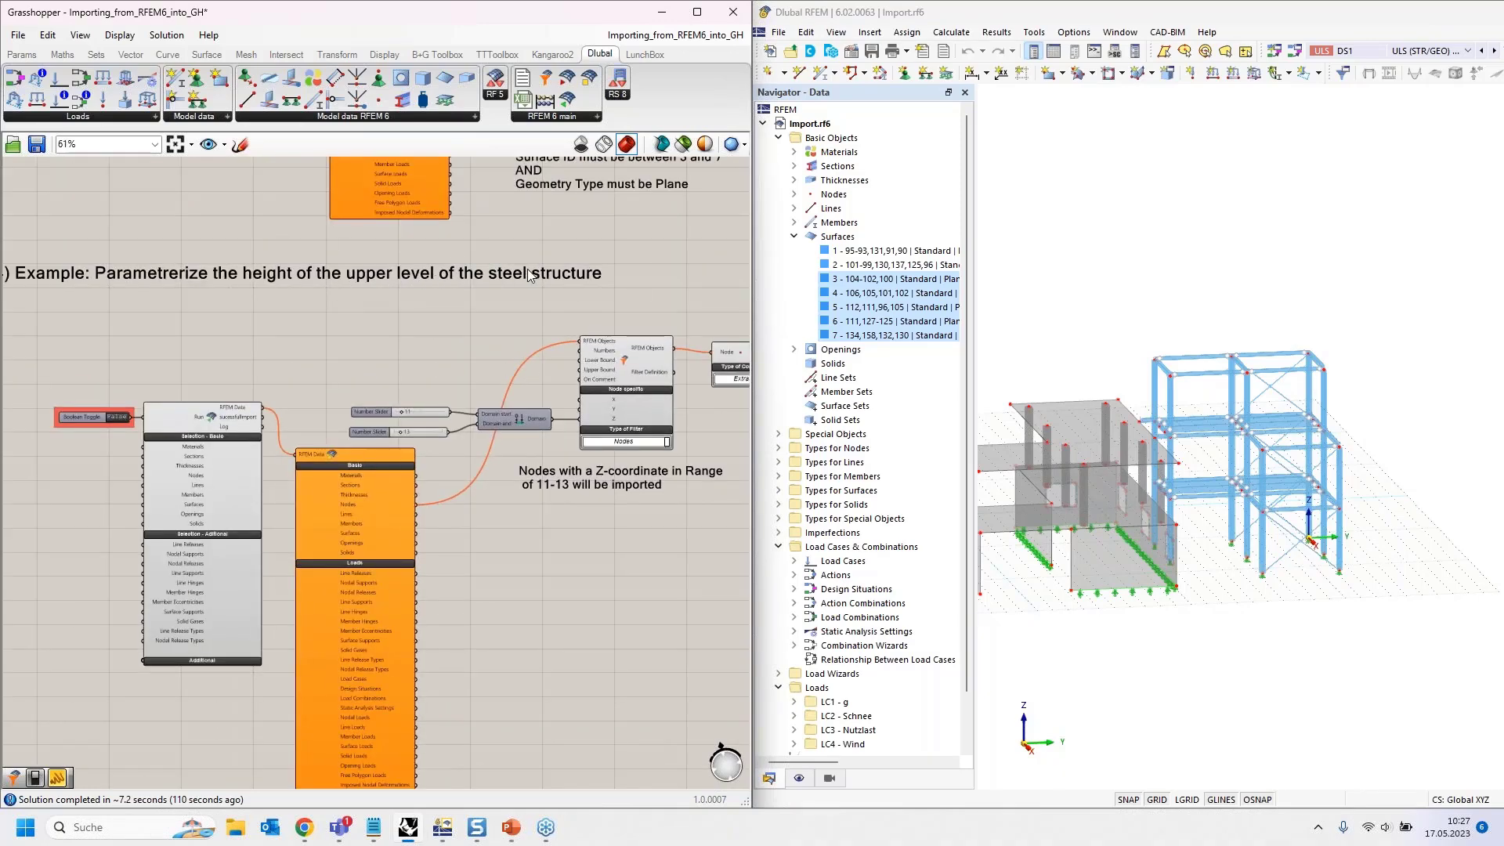
scroll(1212, 344, "up", 1)
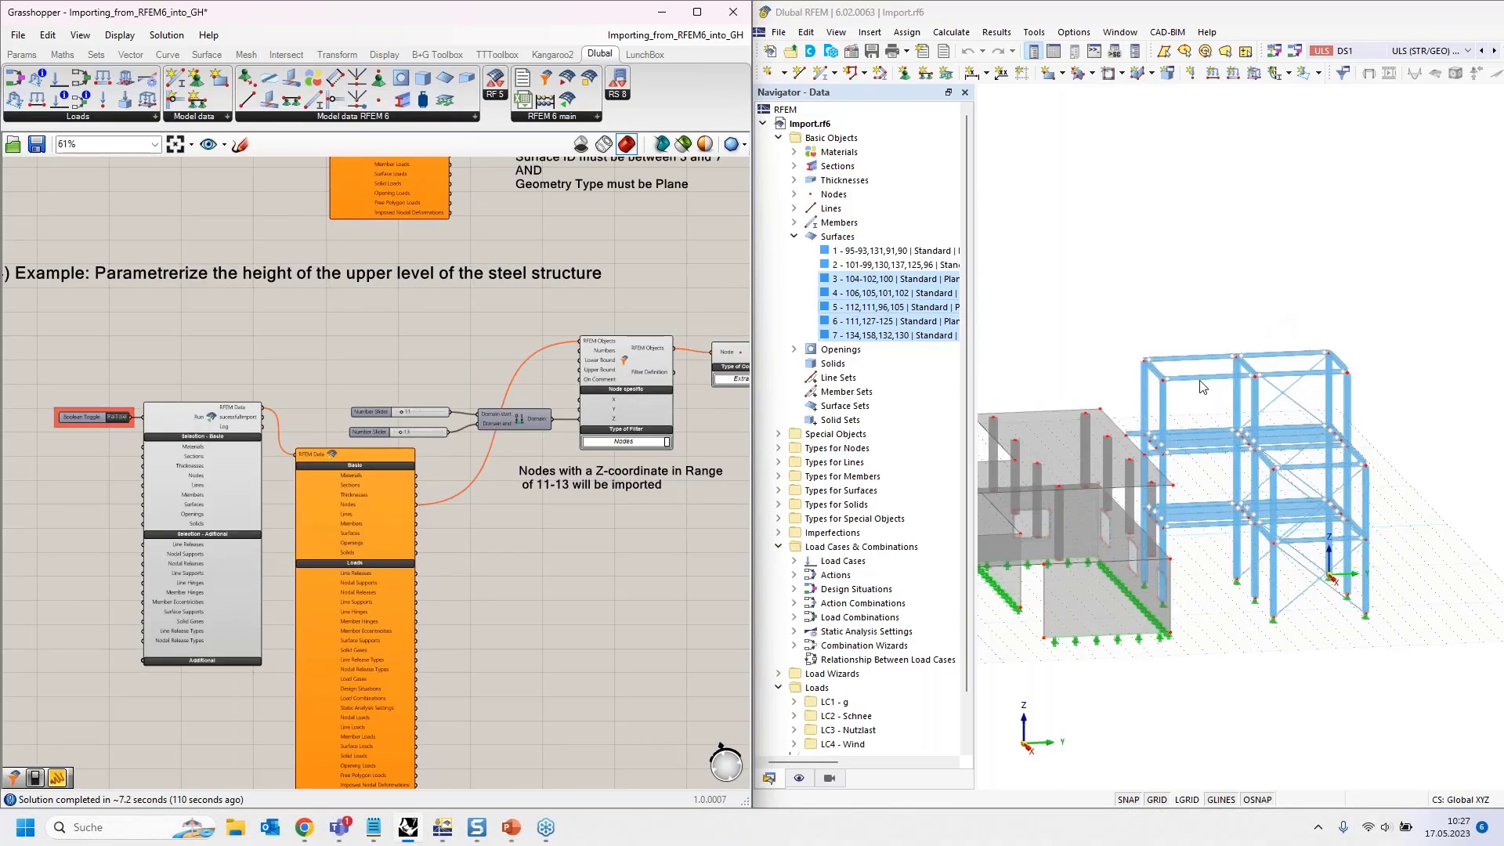
scroll(1206, 392, "up", 2)
middle_click_drag(1210, 394, 1214, 408)
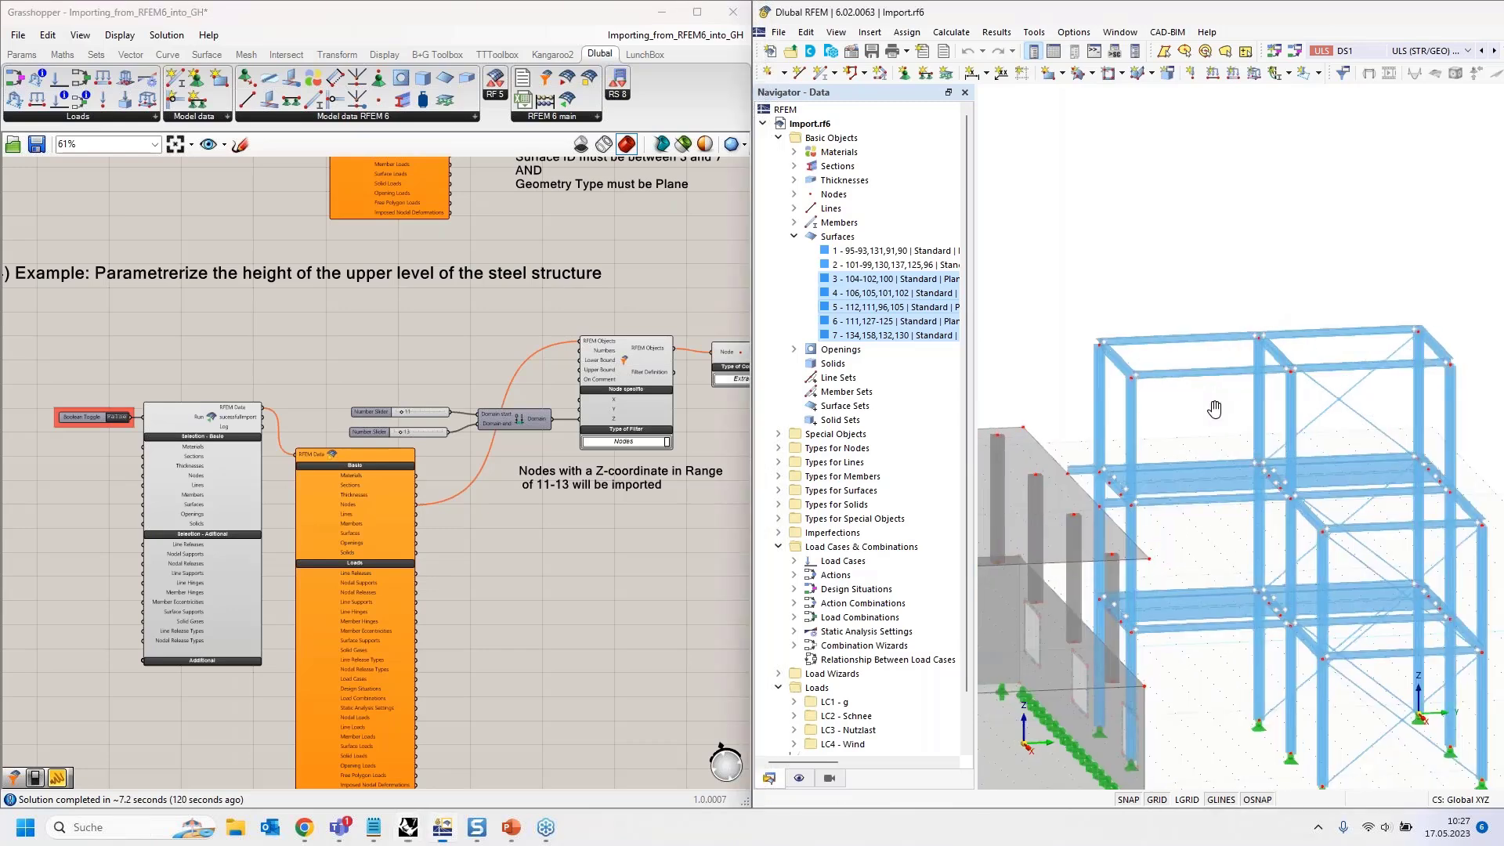
left_click_drag(1040, 308, 1449, 374)
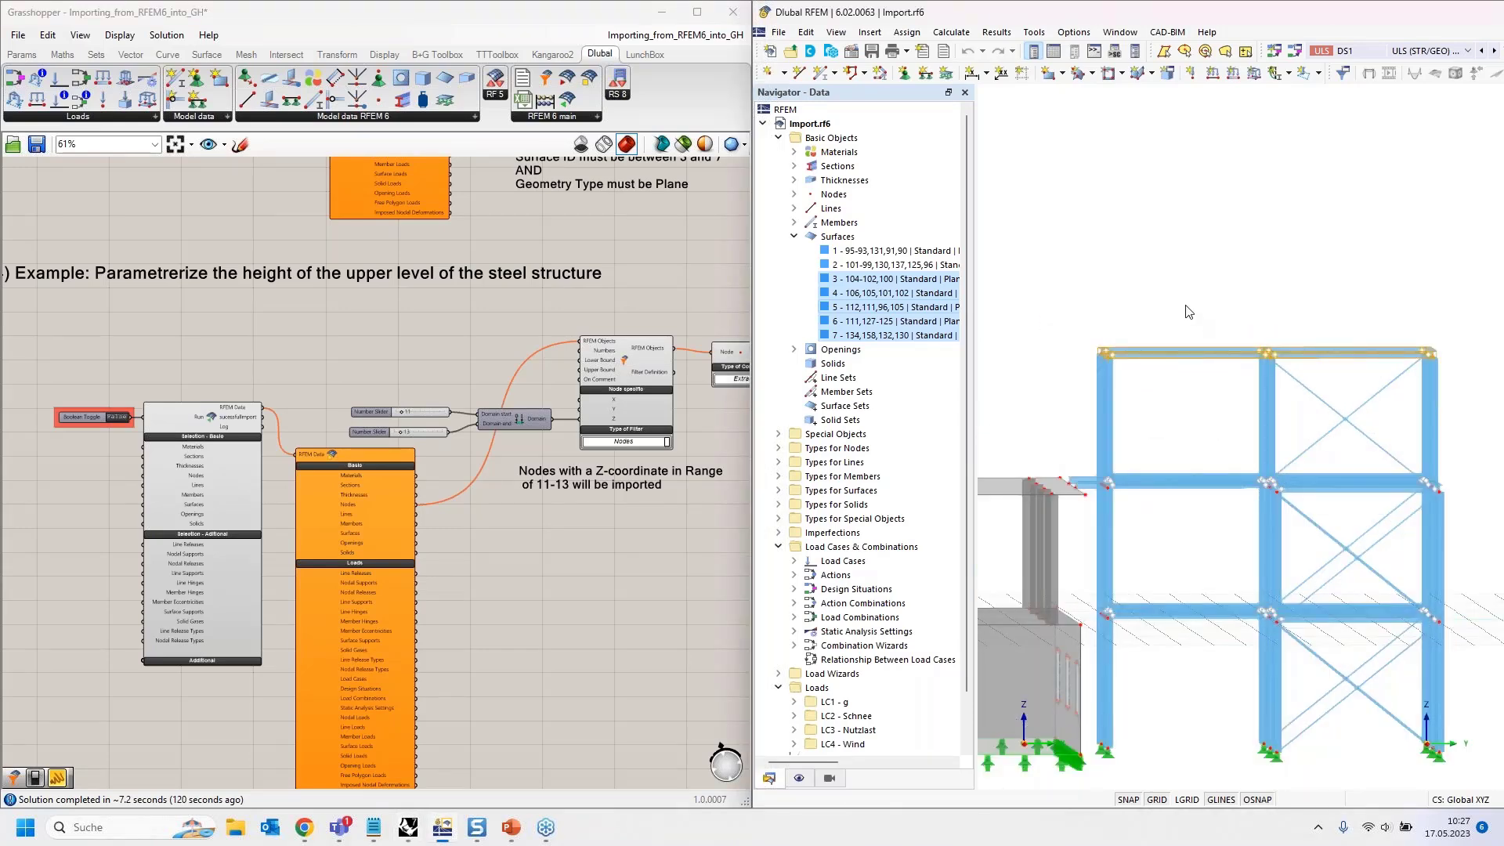
left_click(1195, 291)
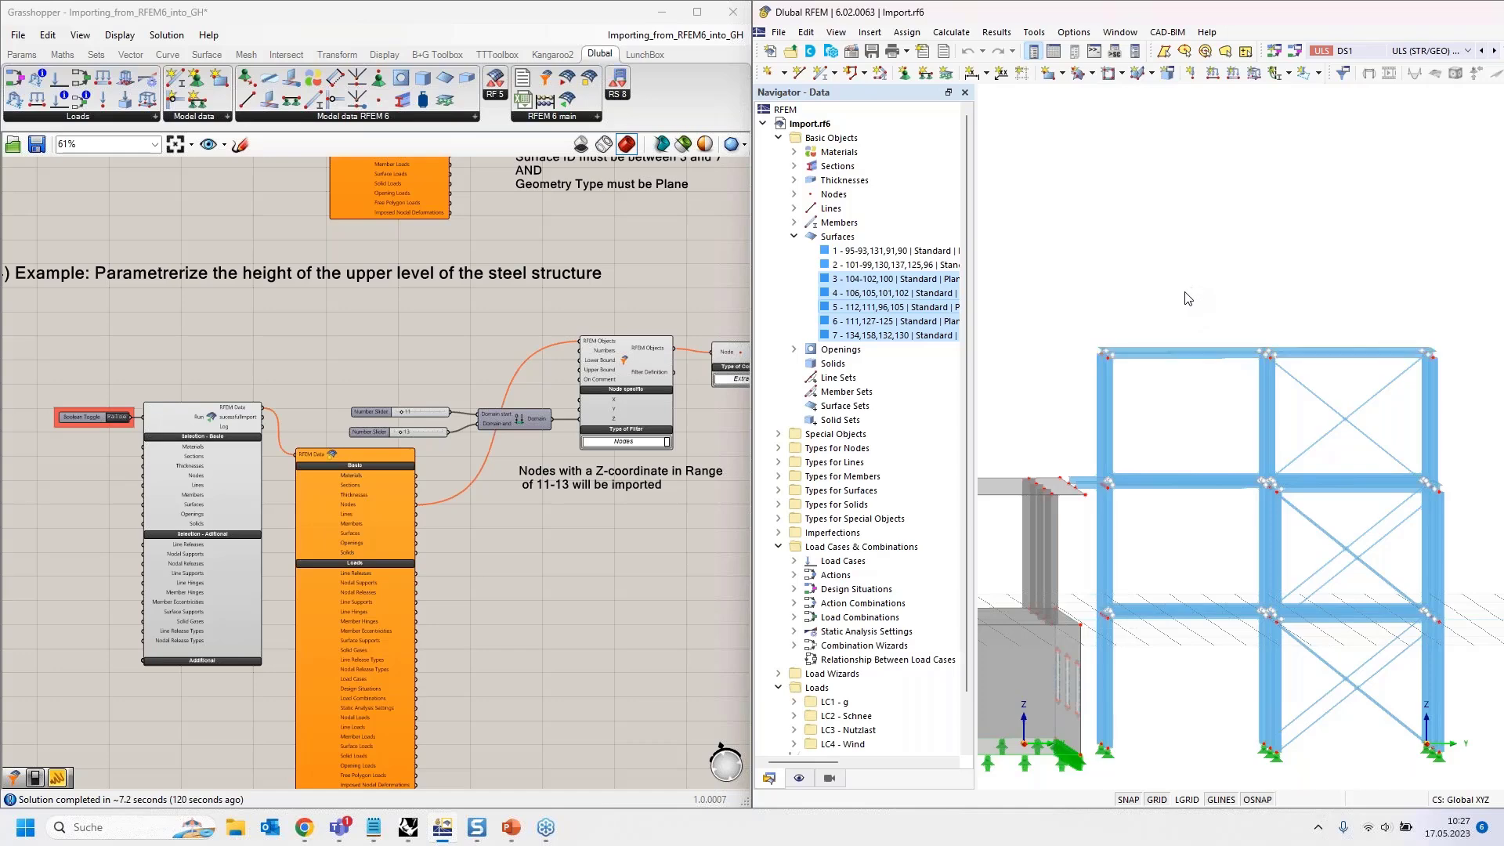
Examine the steel structure's upper level and its position relative to the concrete building in the RFEM model.
scroll(1189, 293, "down", 3)
middle_click_drag(1059, 268, 1175, 286, "ctrl")
left_click_drag(1291, 331, 1359, 337)
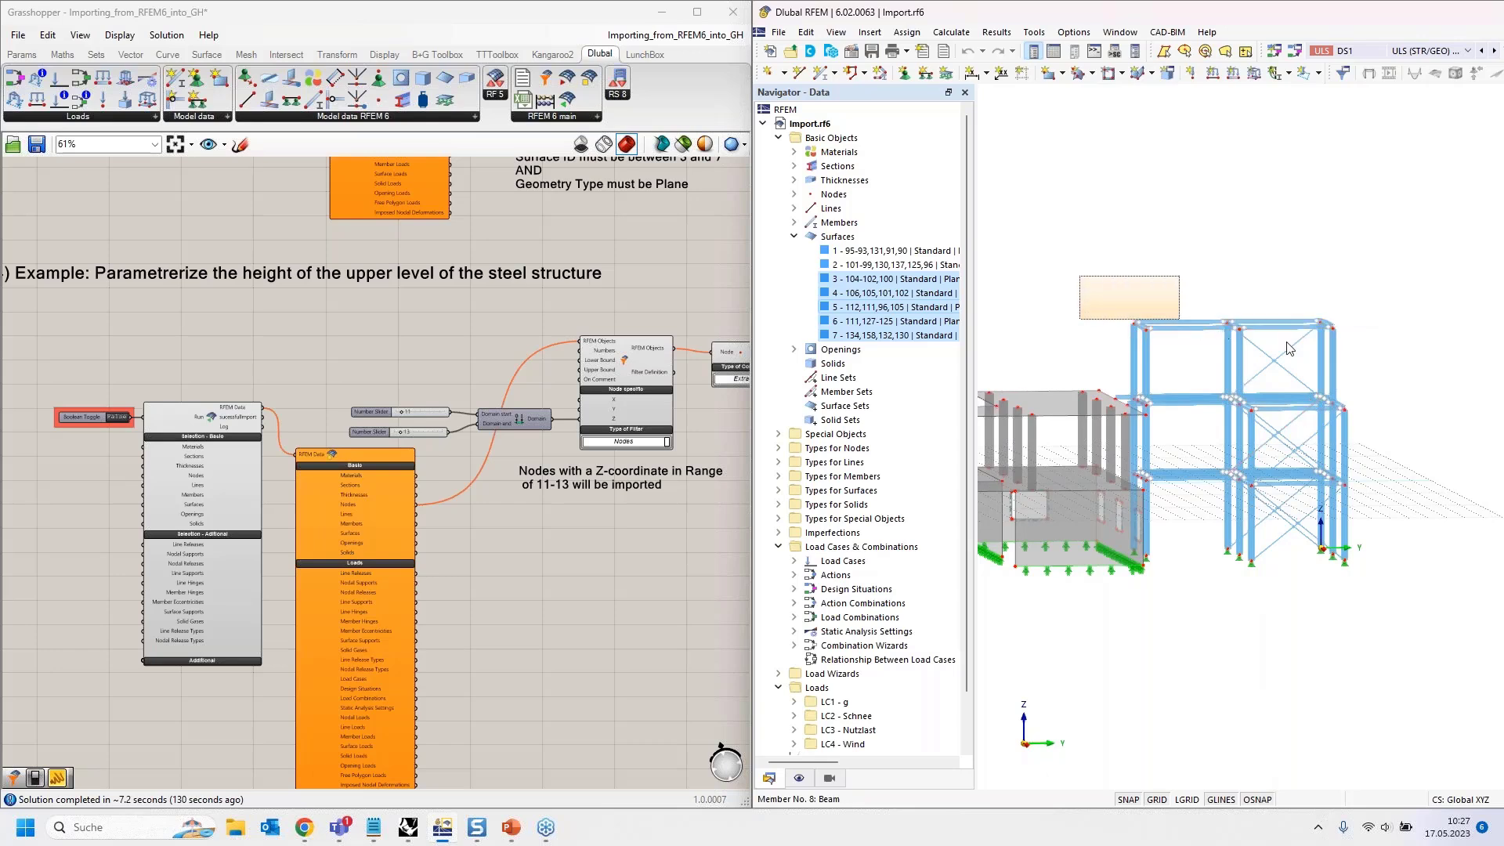
left_click(1400, 390)
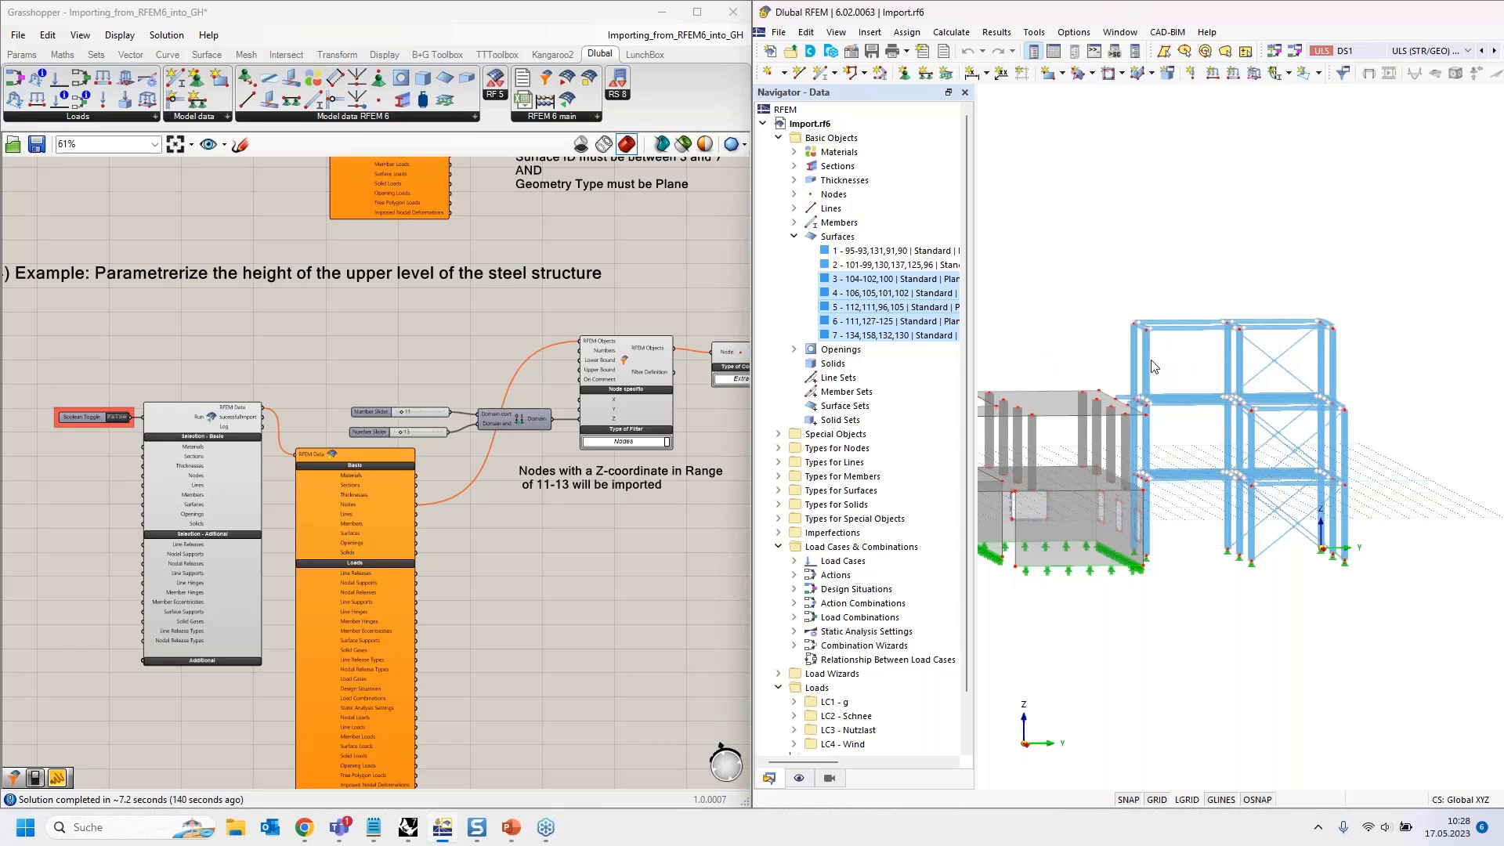
middle_click_drag(1255, 388, 1398, 404, "ctrl")
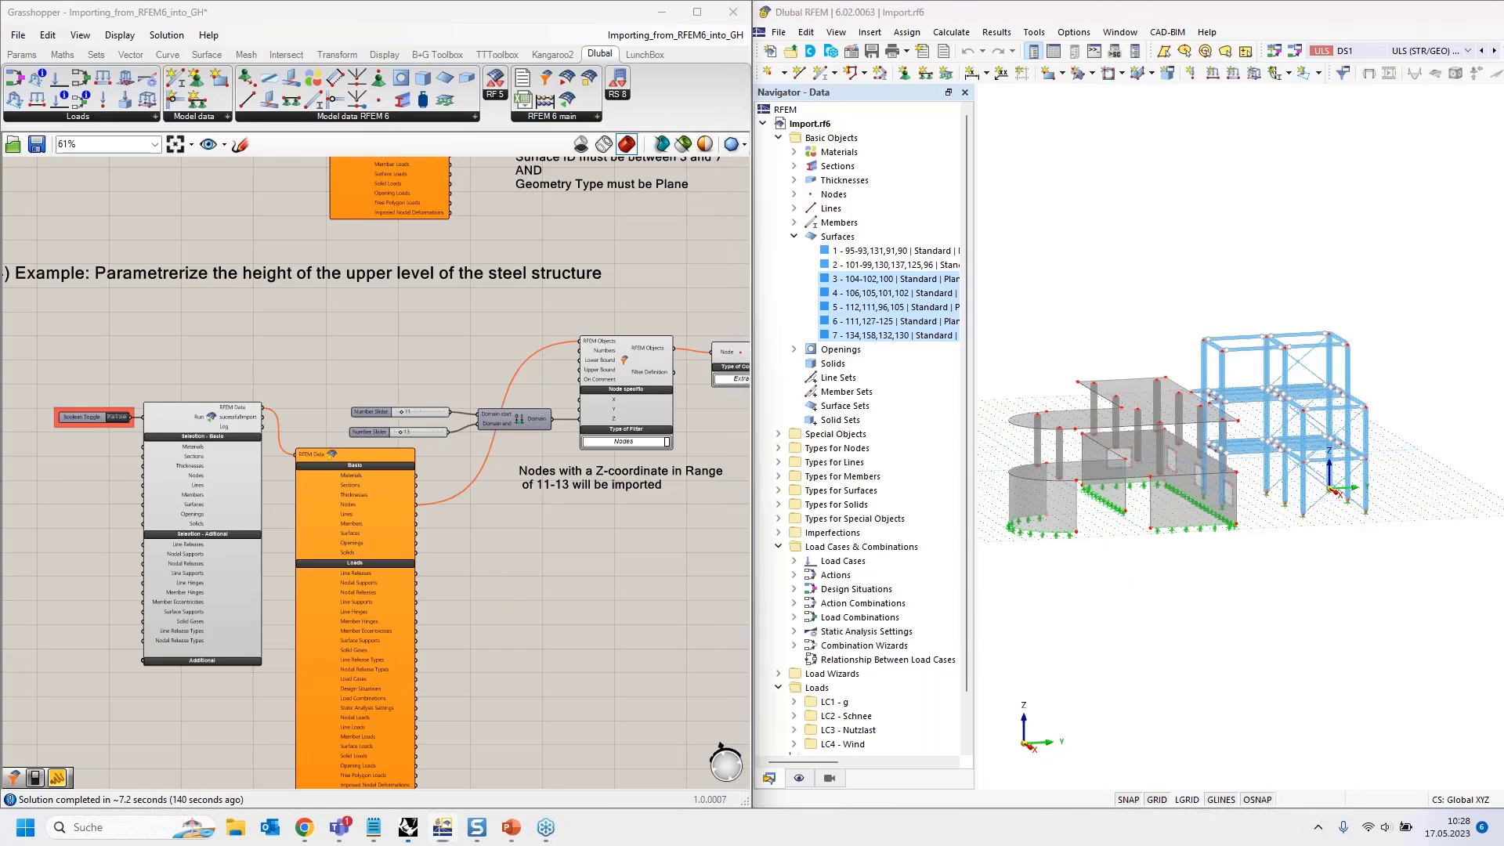
Examine example 4's import component, the 11 and 13 sliders, and the domain feeding the Z input of the Nodes filter.
scroll(561, 464, "up", 3)
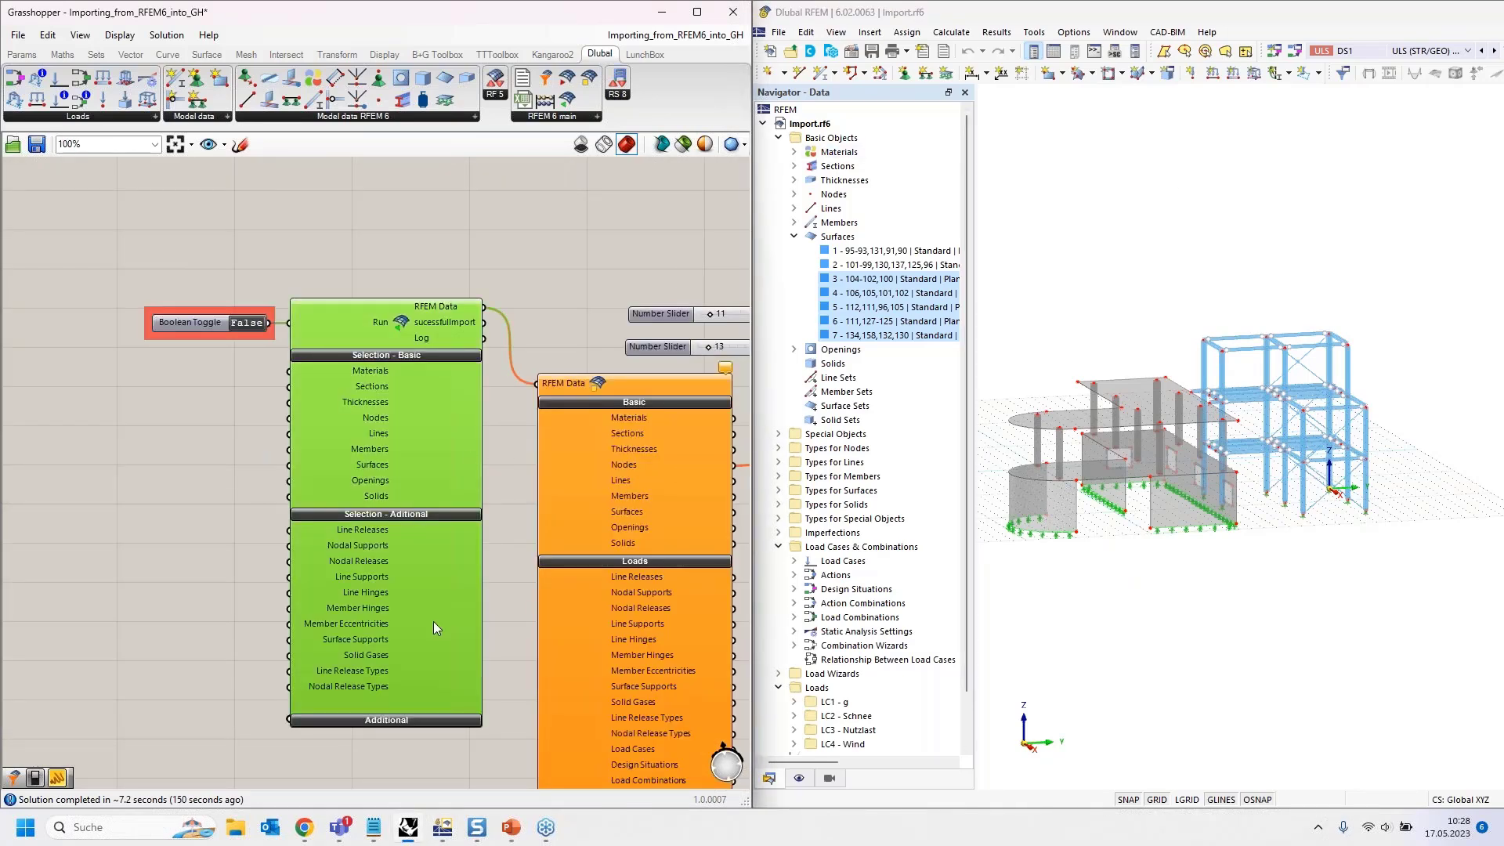
right_click_drag(550, 290, 162, 228)
right_click_drag(433, 410, 318, 573)
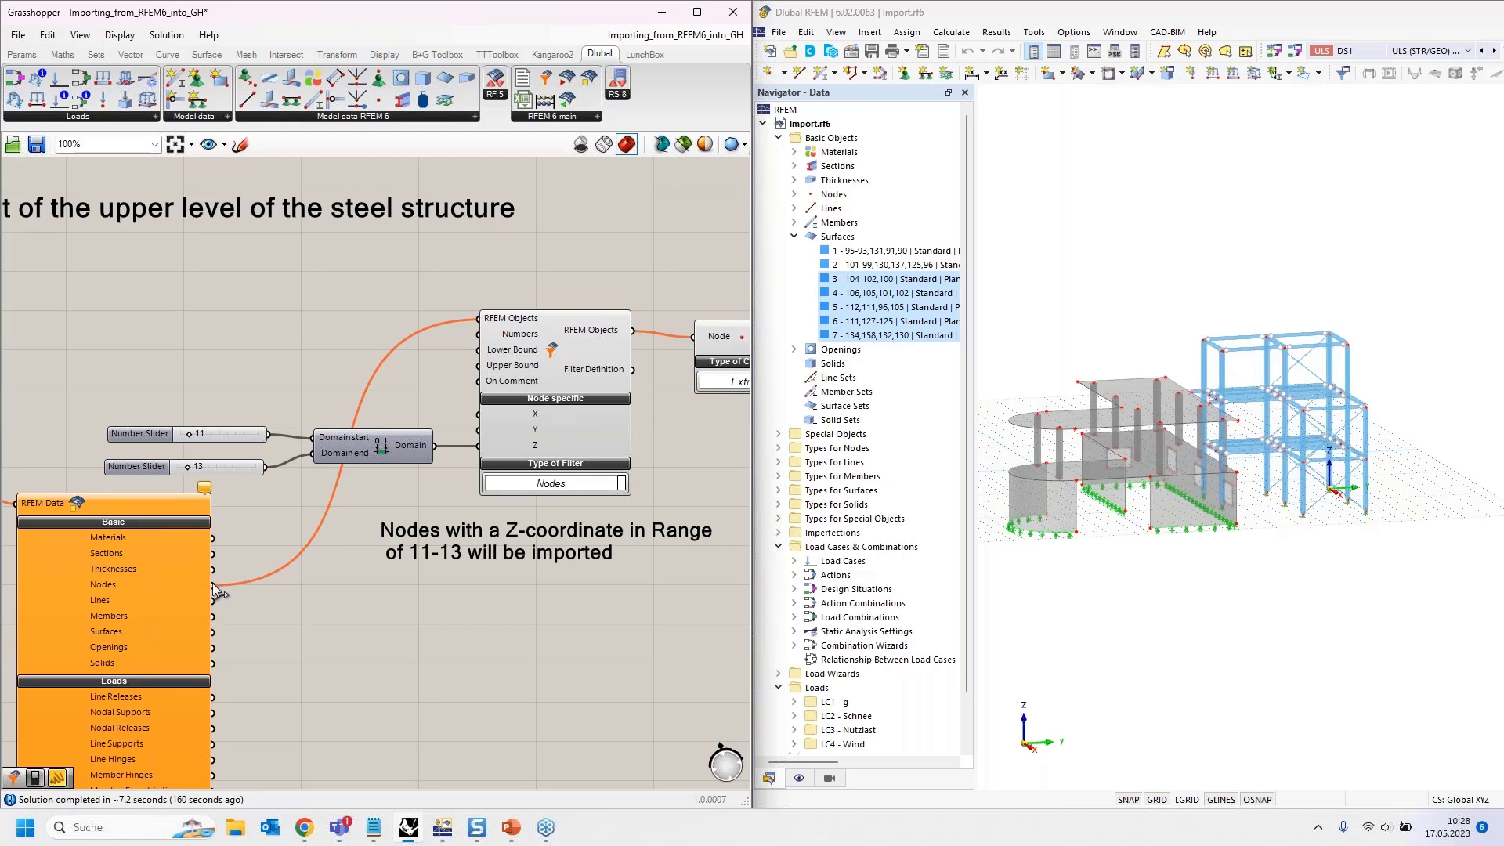
mouse_move(220, 437)
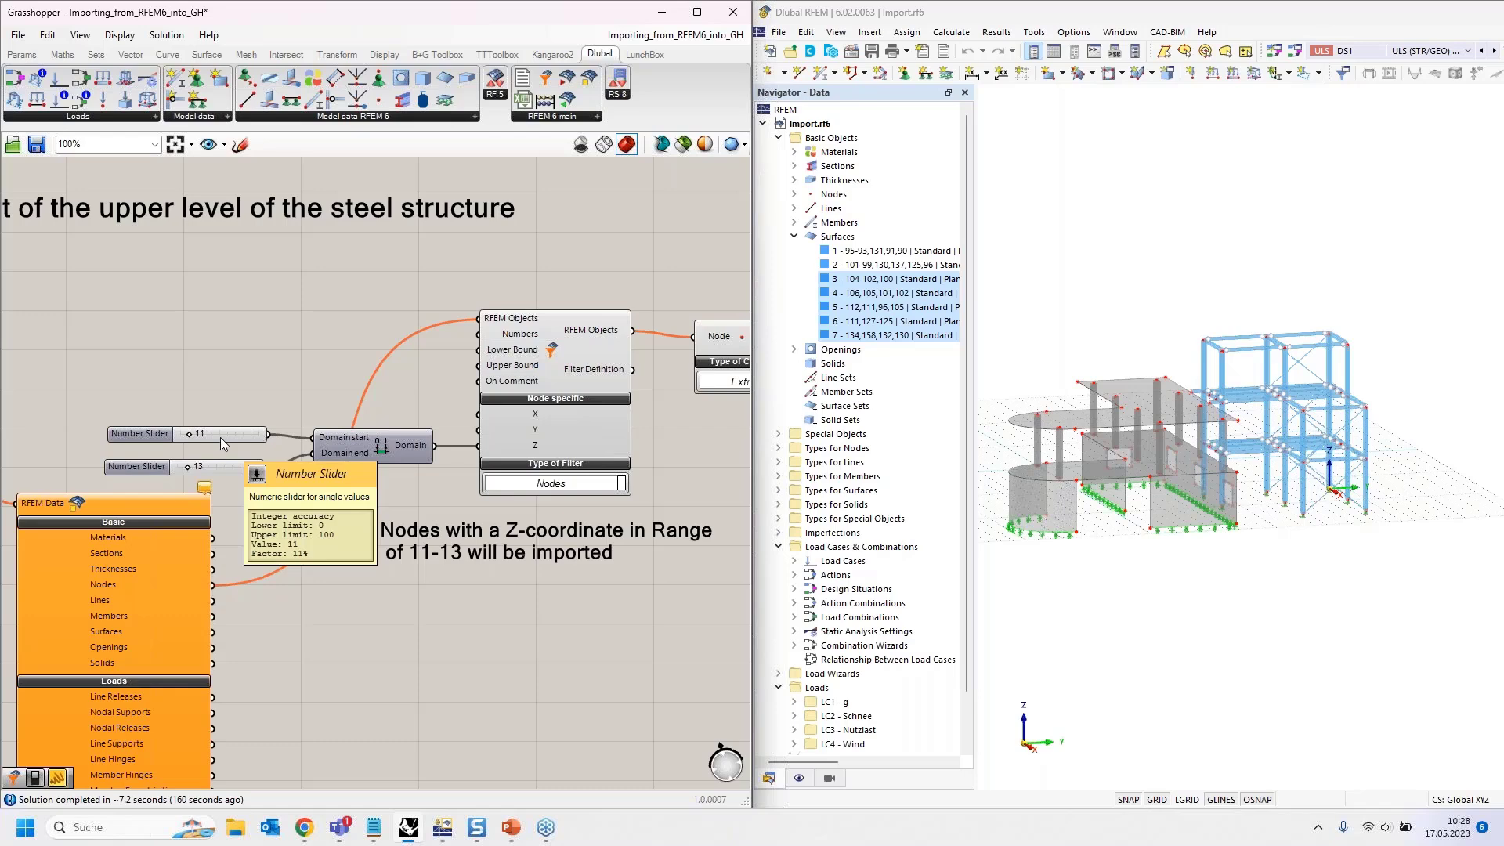
left_click(219, 437)
left_click(218, 469)
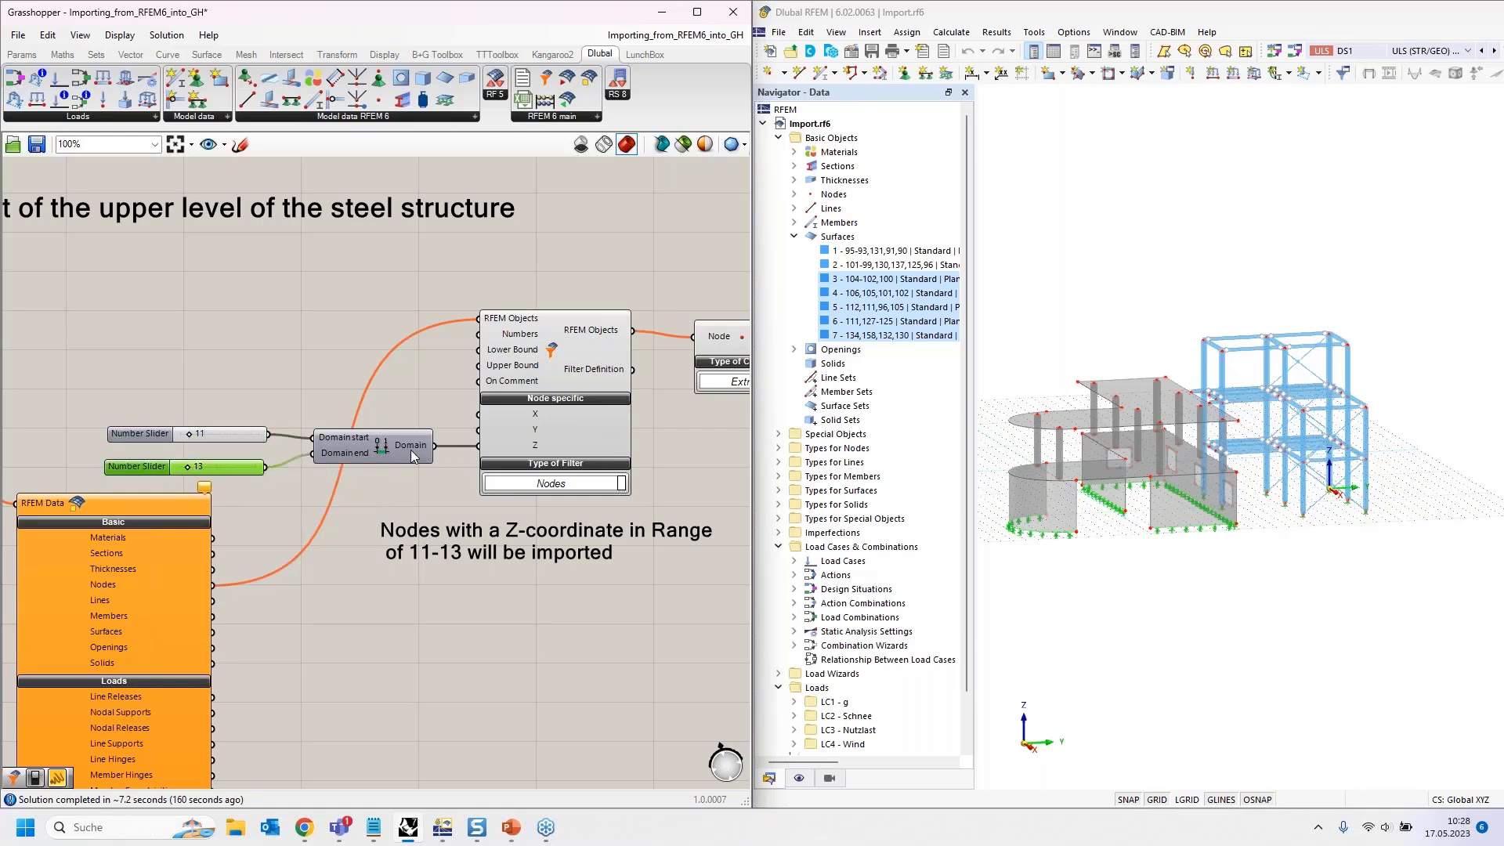
left_click(410, 449)
right_click_drag(678, 415, 273, 419)
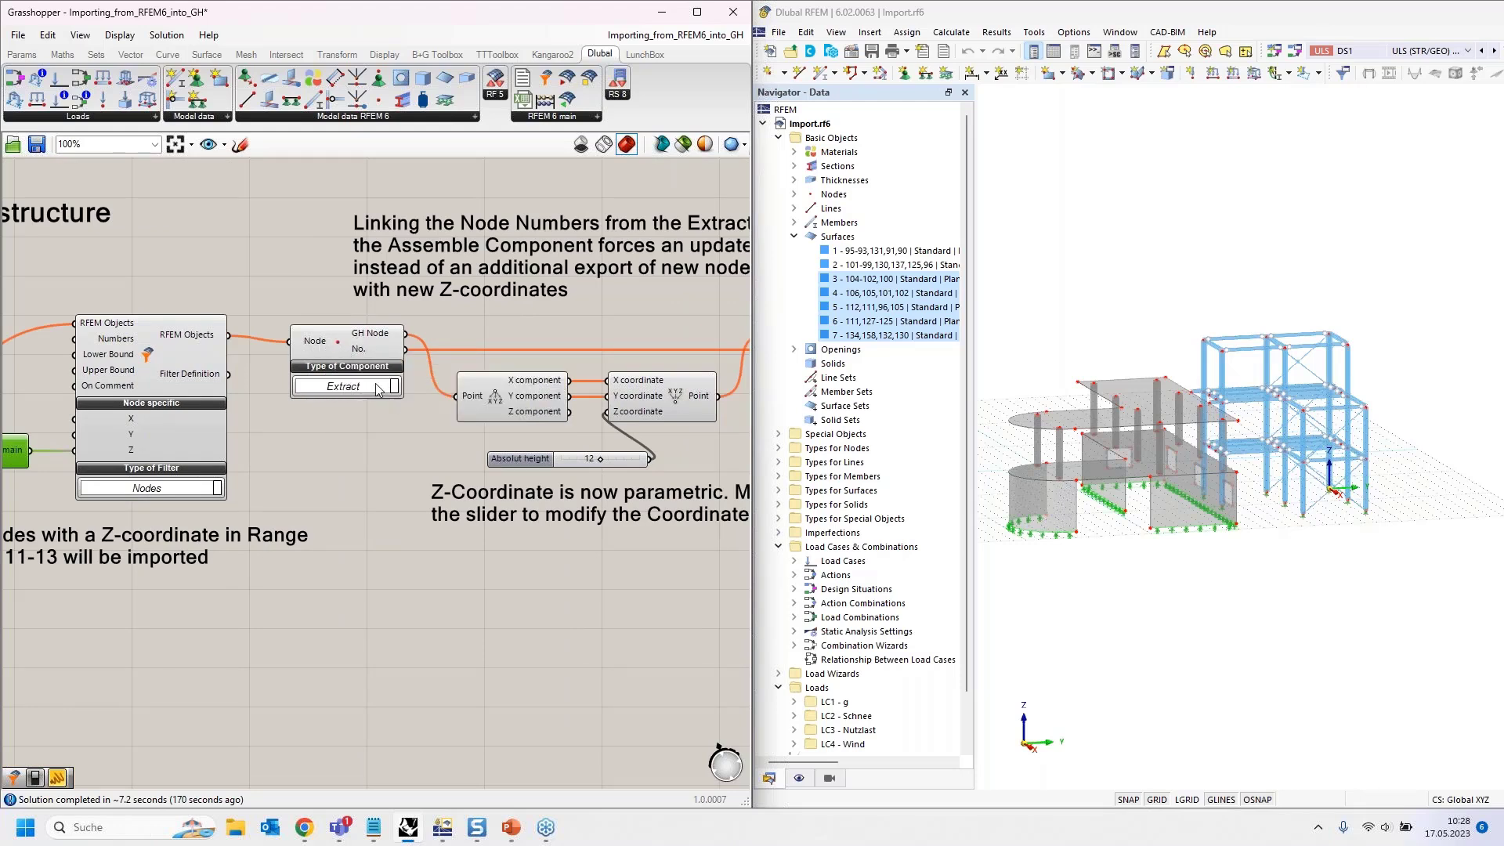
Place a Node component of type Extract on the empty canvas below the node chain, and delete it again.
left_click_drag(379, 100, 363, 611)
left_click(379, 641)
left_click(362, 587)
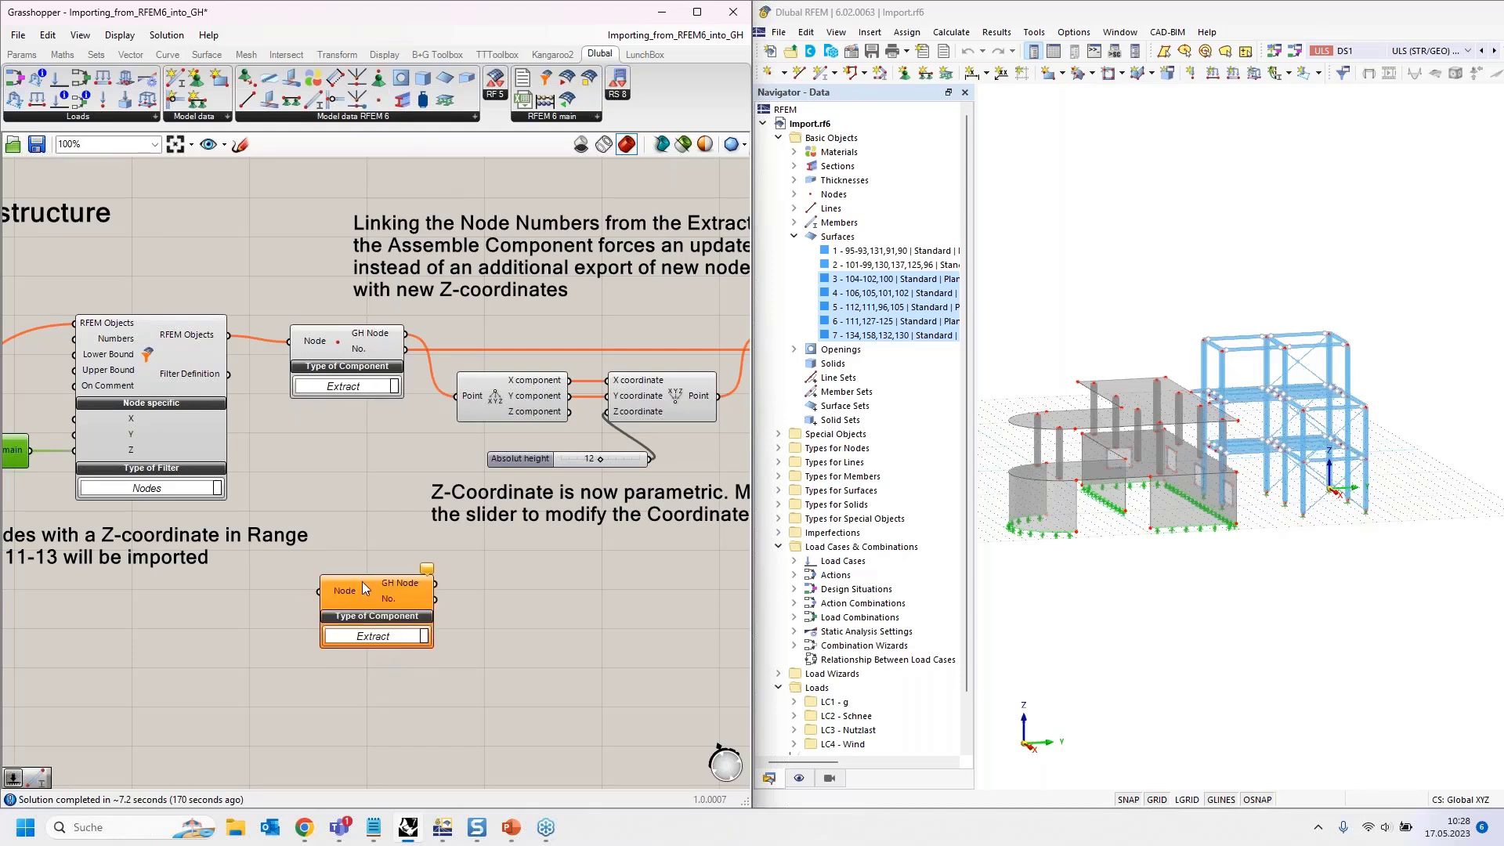
left_click(383, 597)
key("Delete")
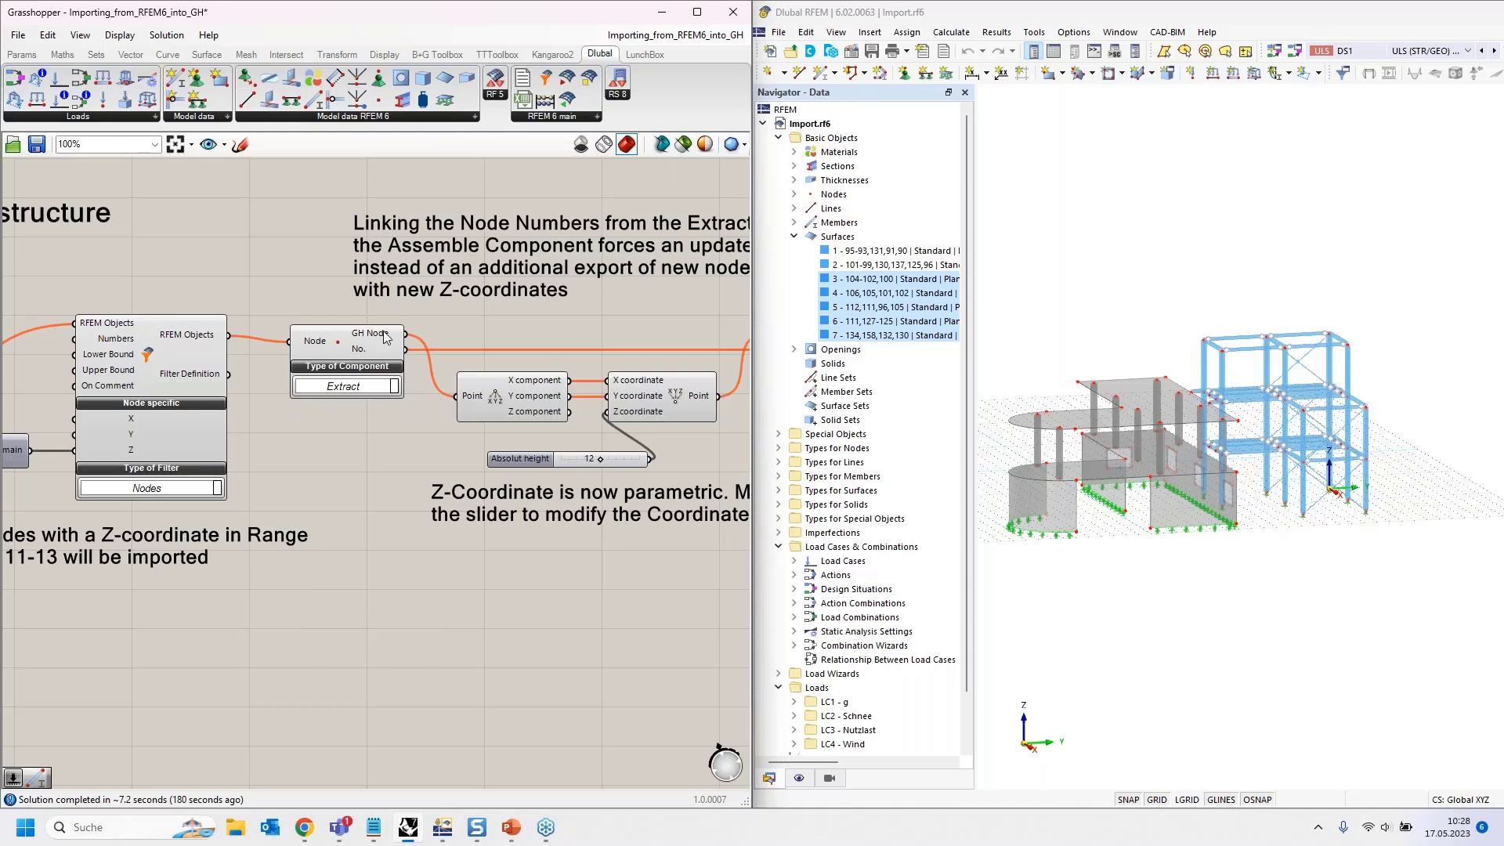
Examine how the extracted node points are deconstructed and rebuilt with the Absolut height slider as Z coordinate before the Assemble component.
right_click_drag(455, 318, 268, 296)
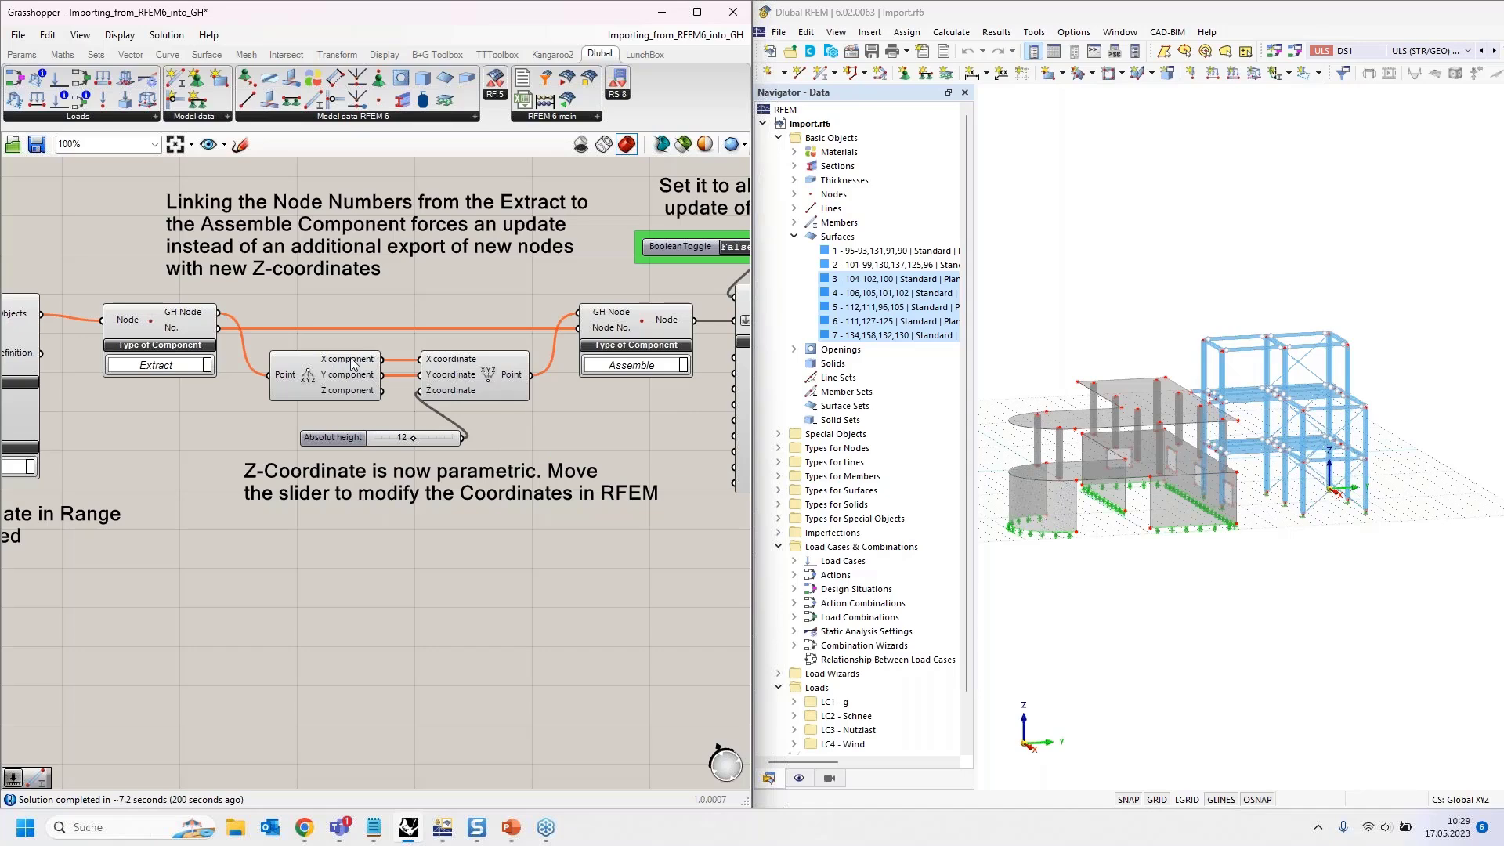
scroll(386, 375, "up", 4)
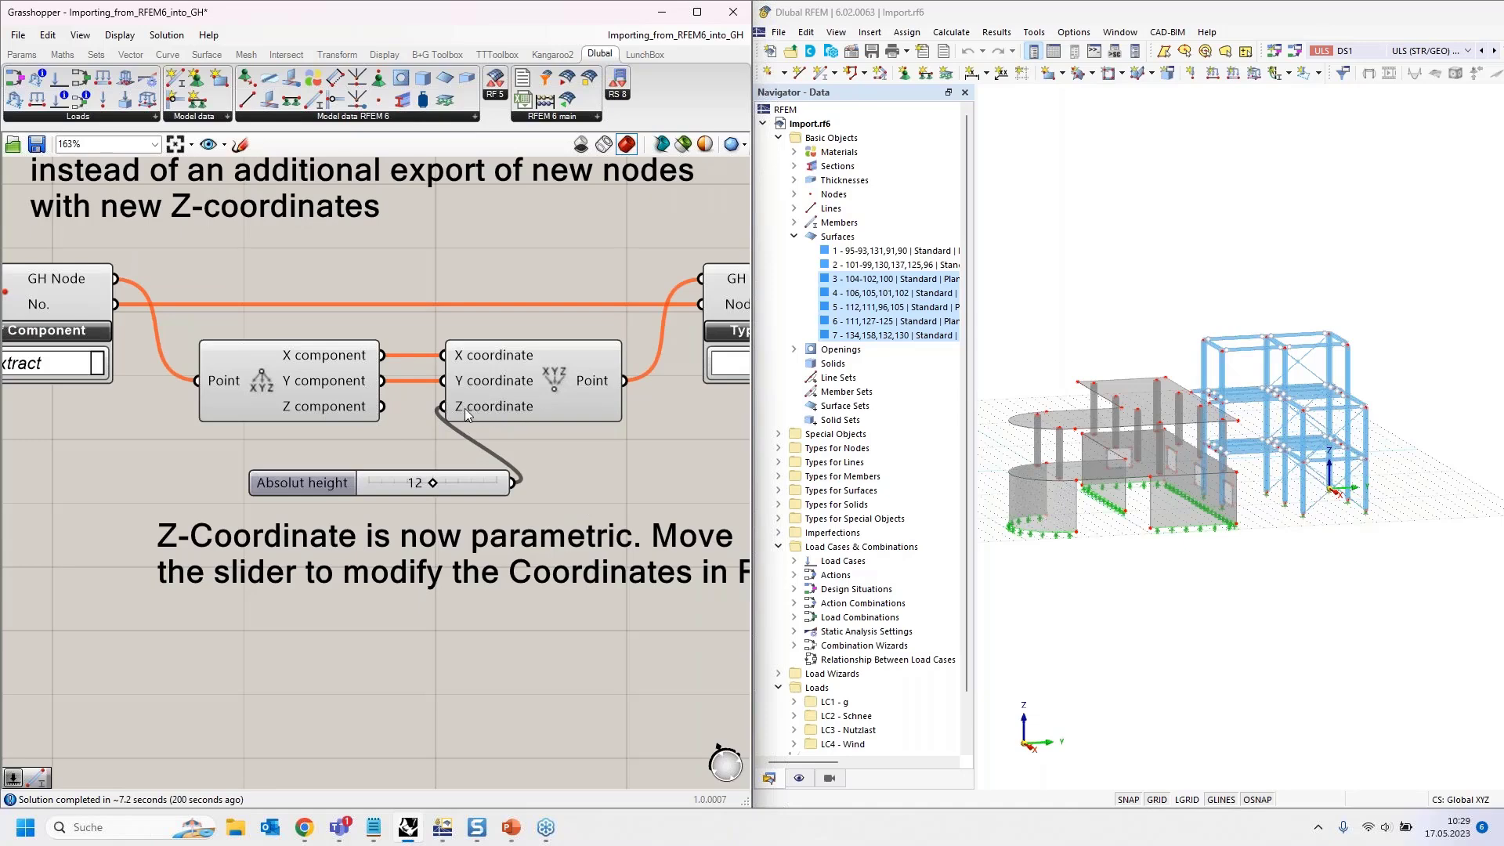
scroll(402, 407, "down", 3)
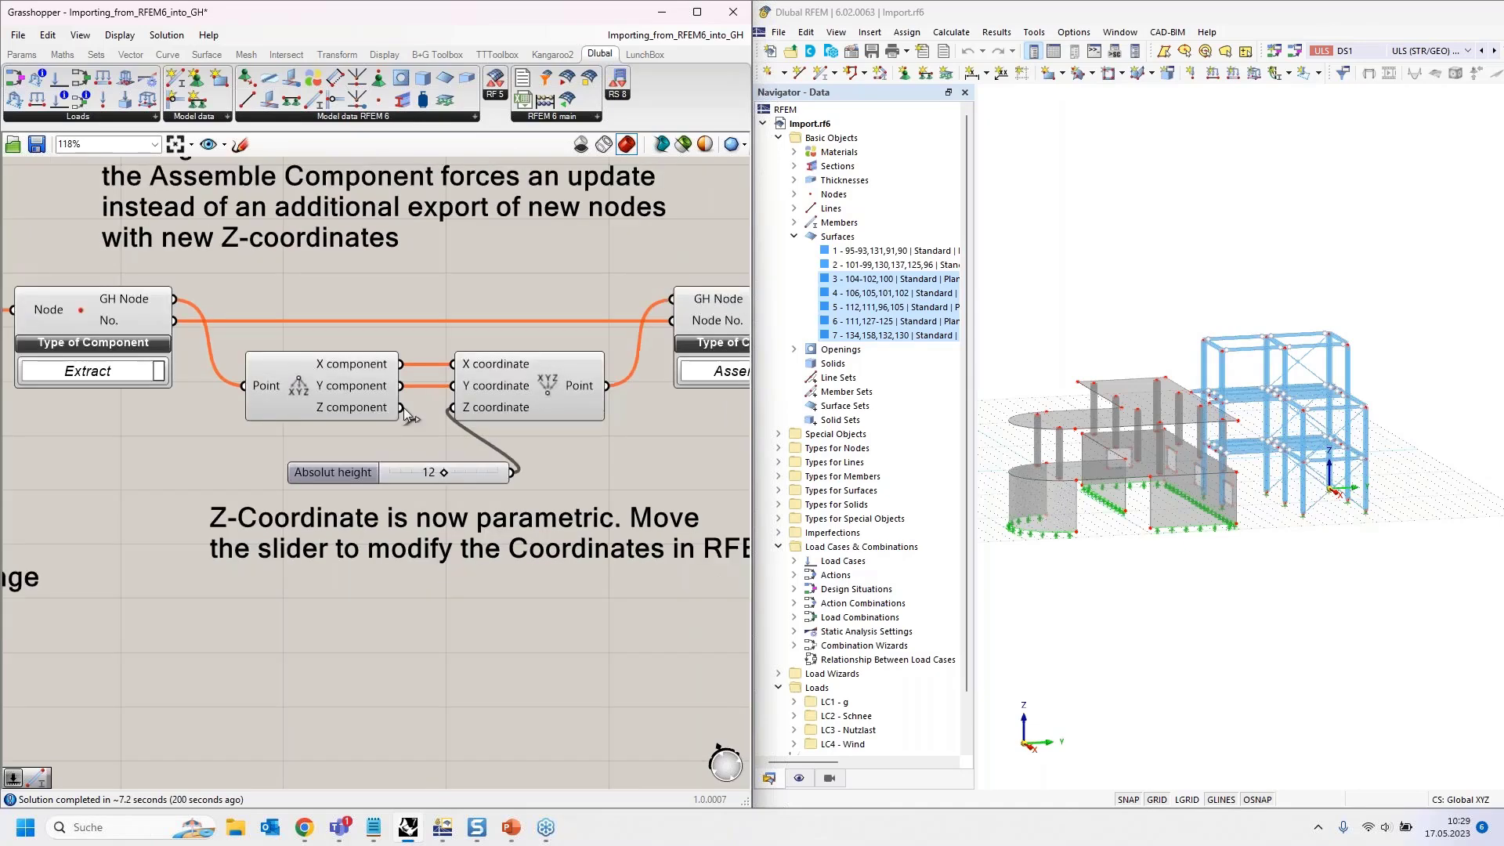
scroll(402, 408, "down", 2)
right_click_drag(608, 420, 503, 414)
left_click(404, 397)
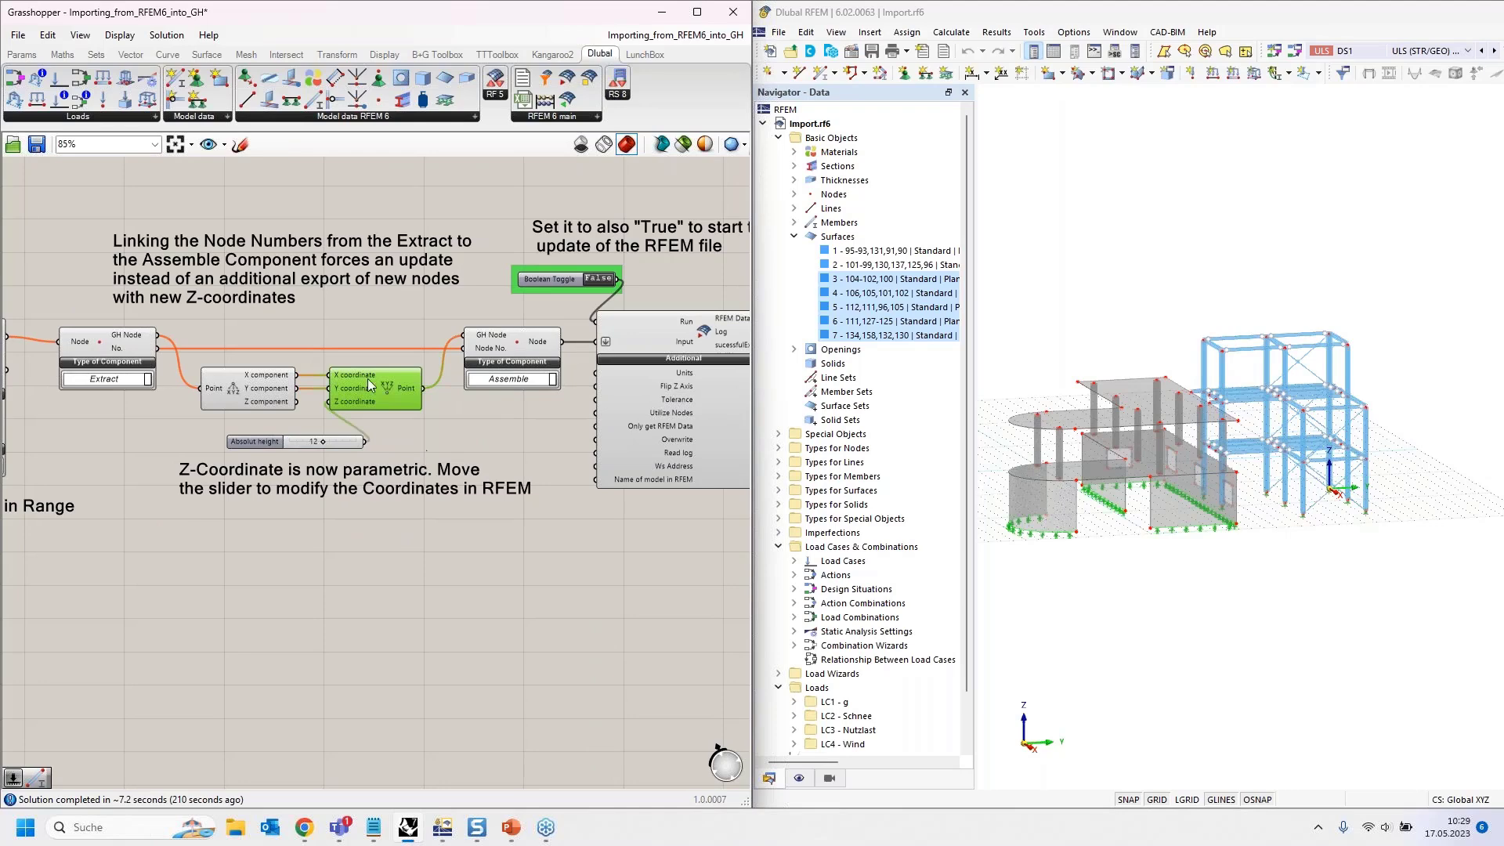
Examine how the Assemble component takes the rebuilt points and the extracted node numbers as its two inputs.
scroll(448, 412, "up", 2)
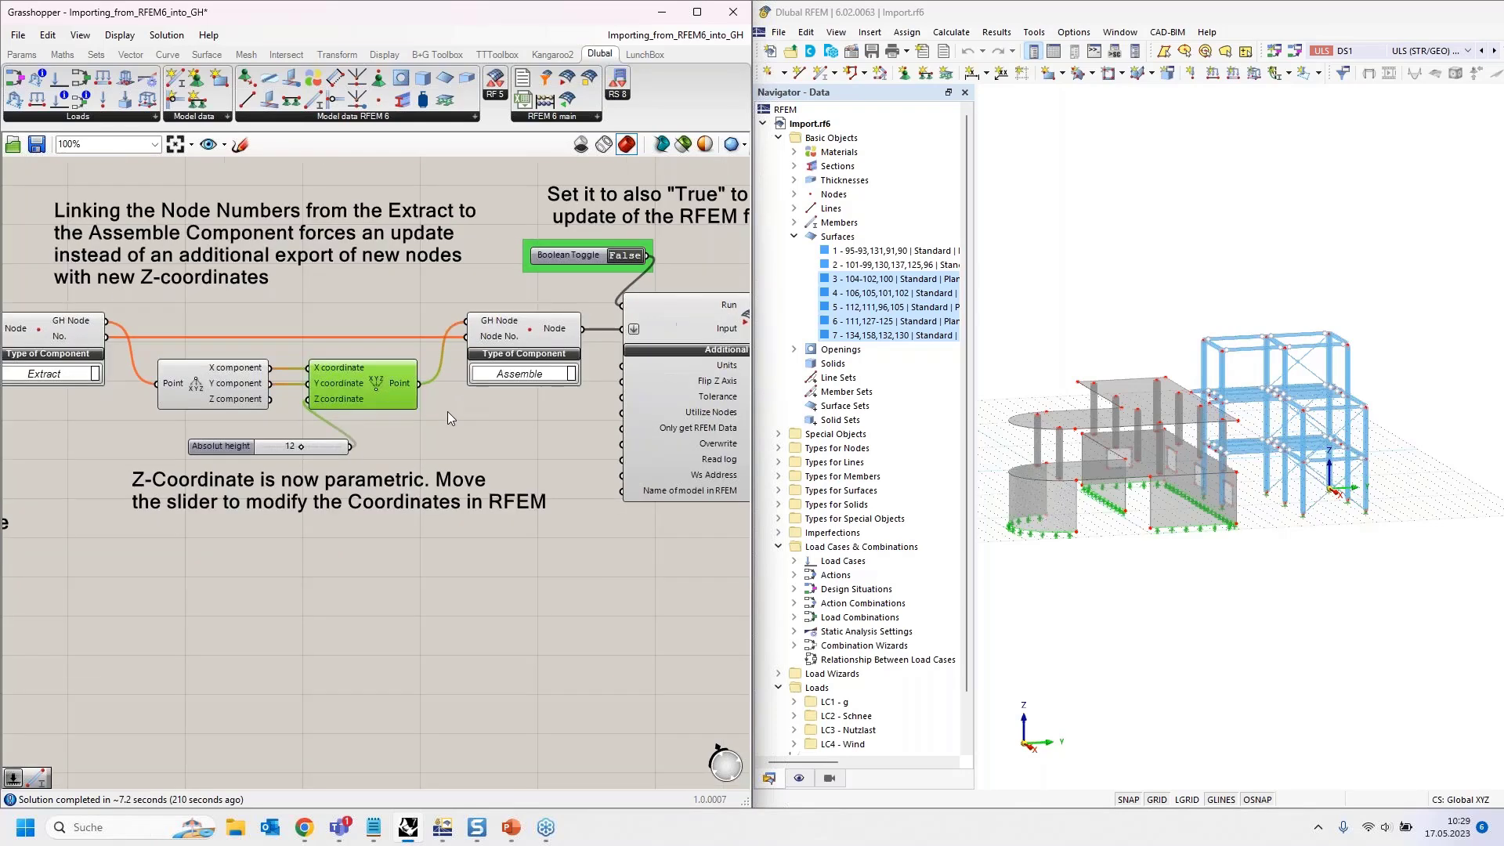
left_click(448, 411)
left_click(552, 315)
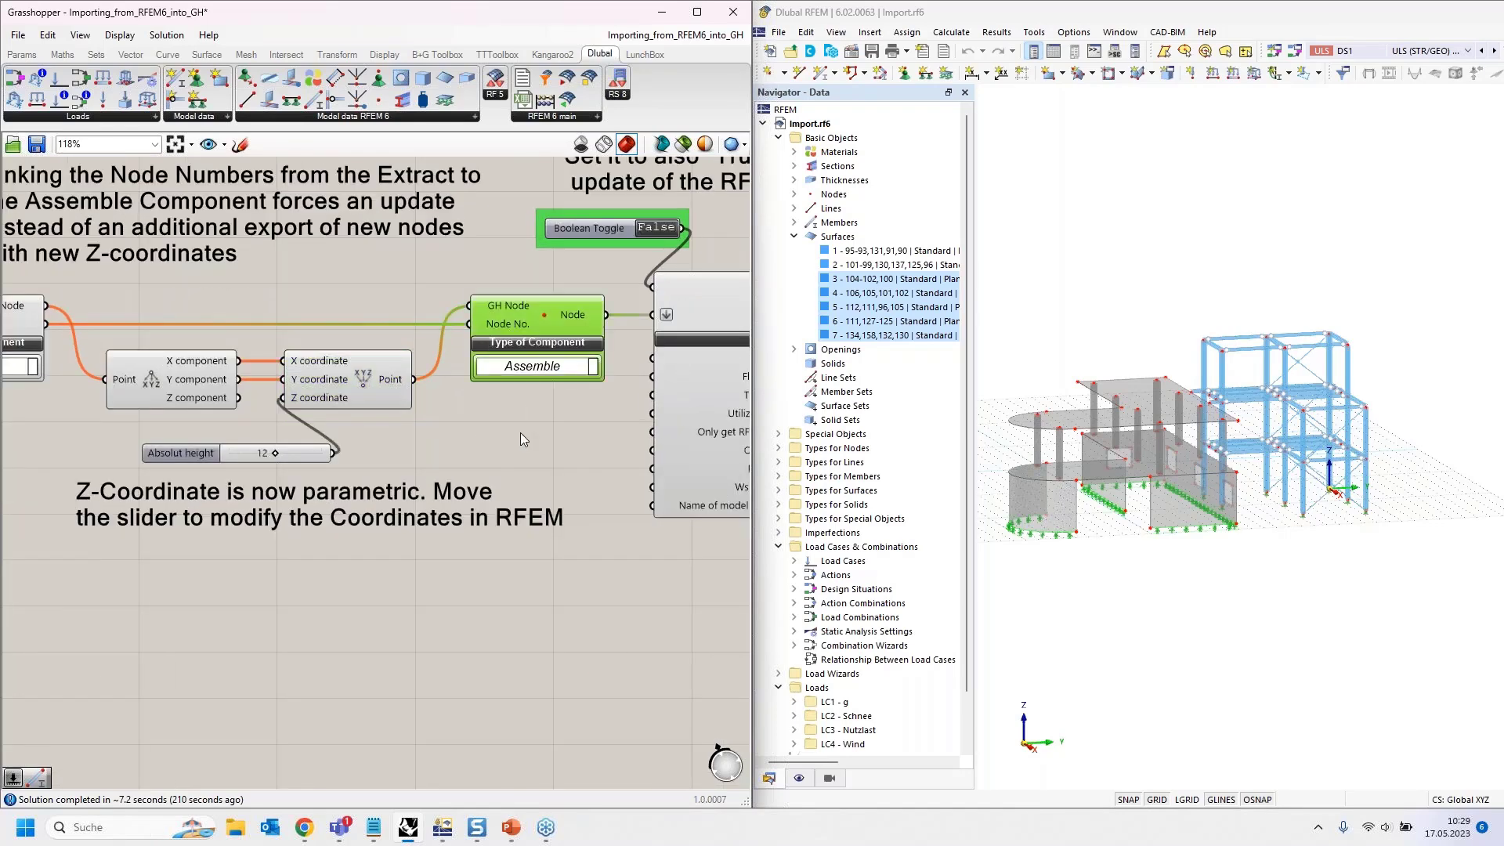
scroll(545, 377, "down", 1)
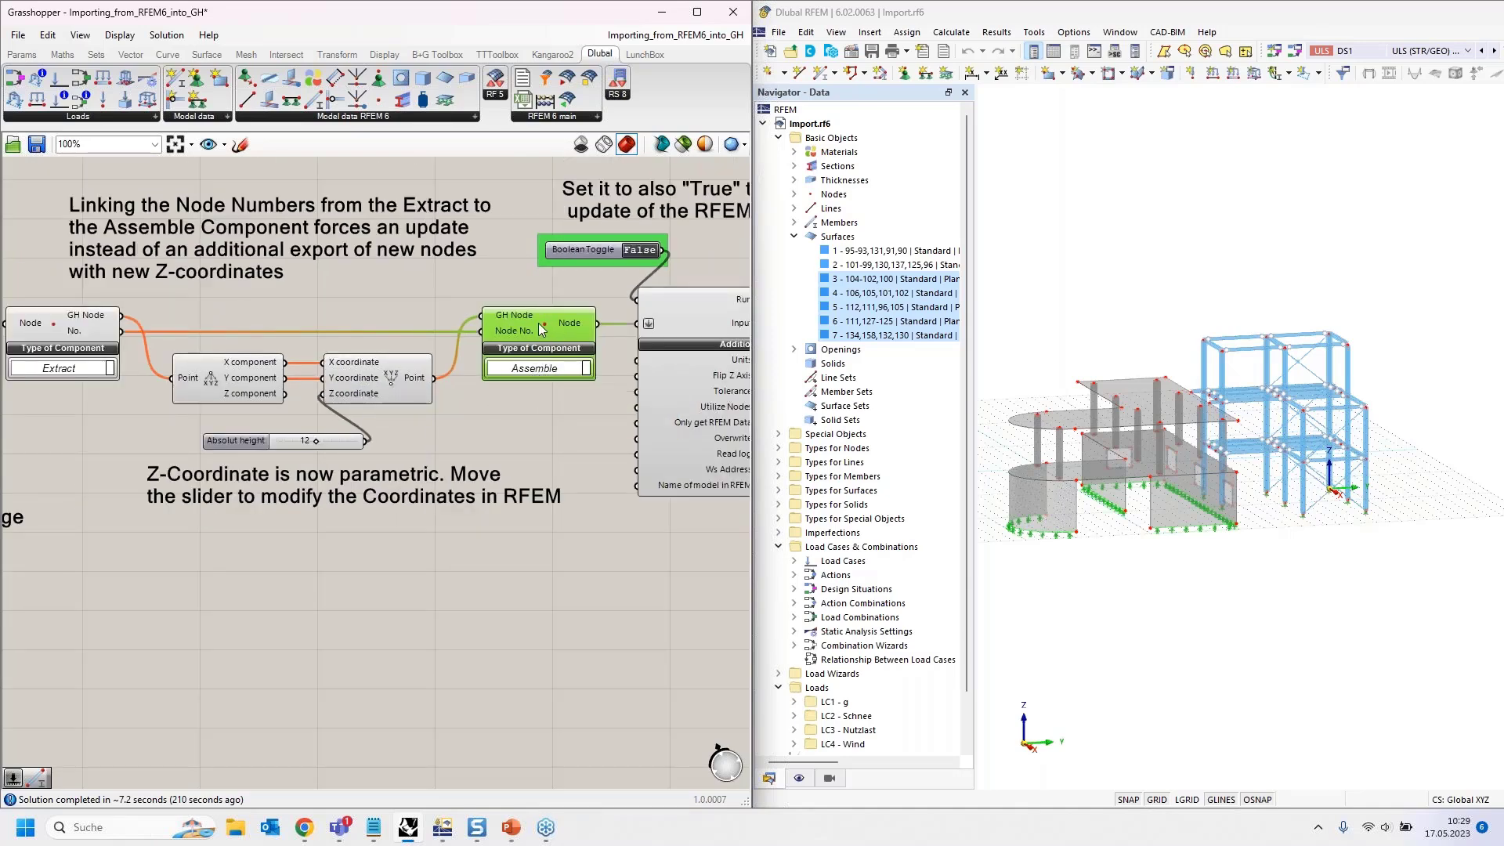
left_click(385, 384)
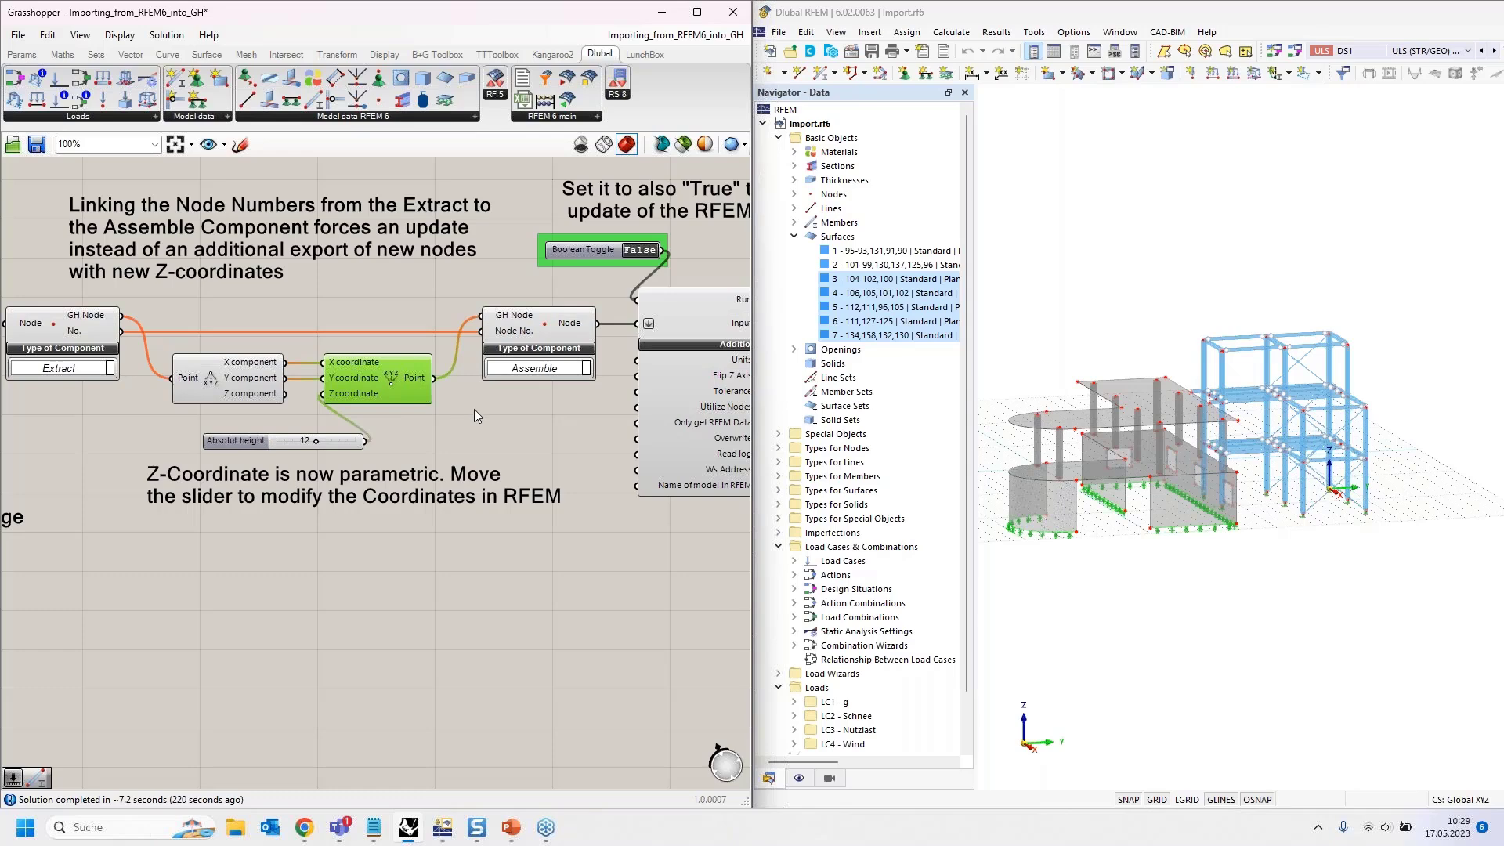
Run example 4's import from RFEM and check the node objects passing the Nodes filter.
scroll(473, 408, "down", 5)
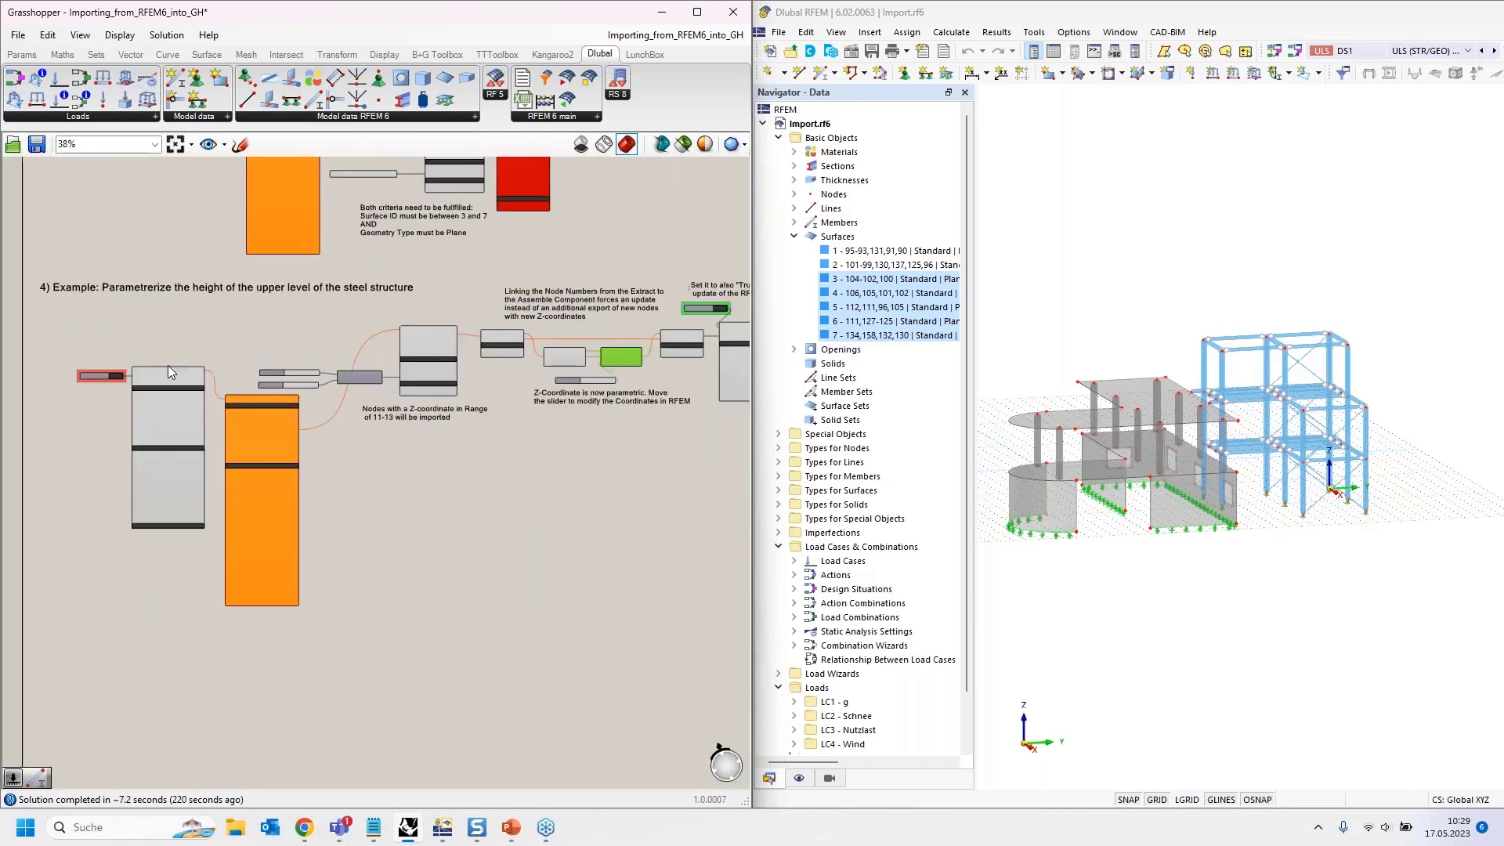
scroll(102, 379, "up", 5)
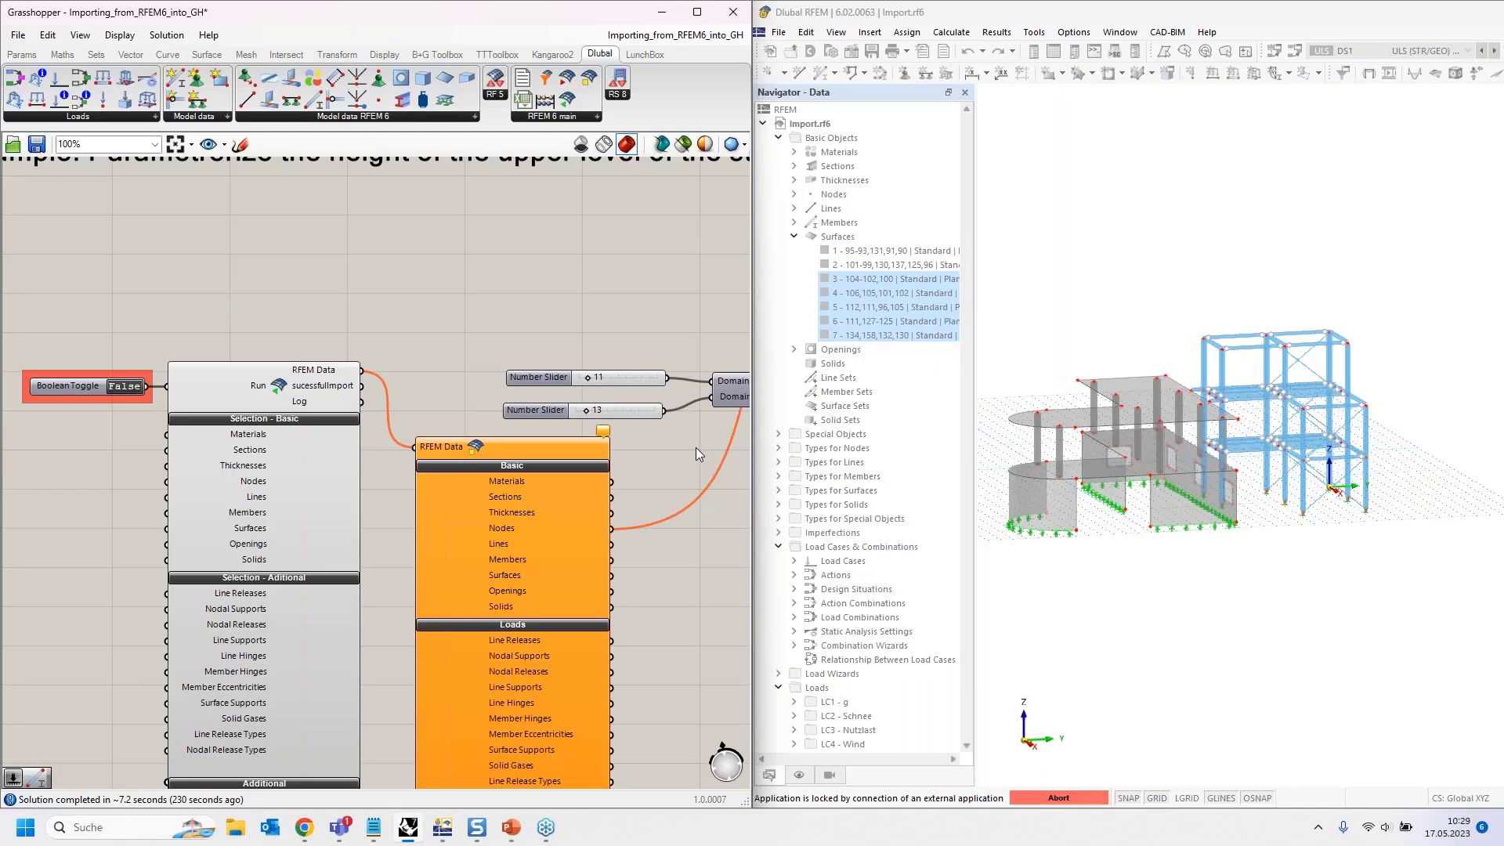
right_click_drag(617, 437, 168, 426)
right_click_drag(562, 392, 342, 393)
mouse_move(340, 268)
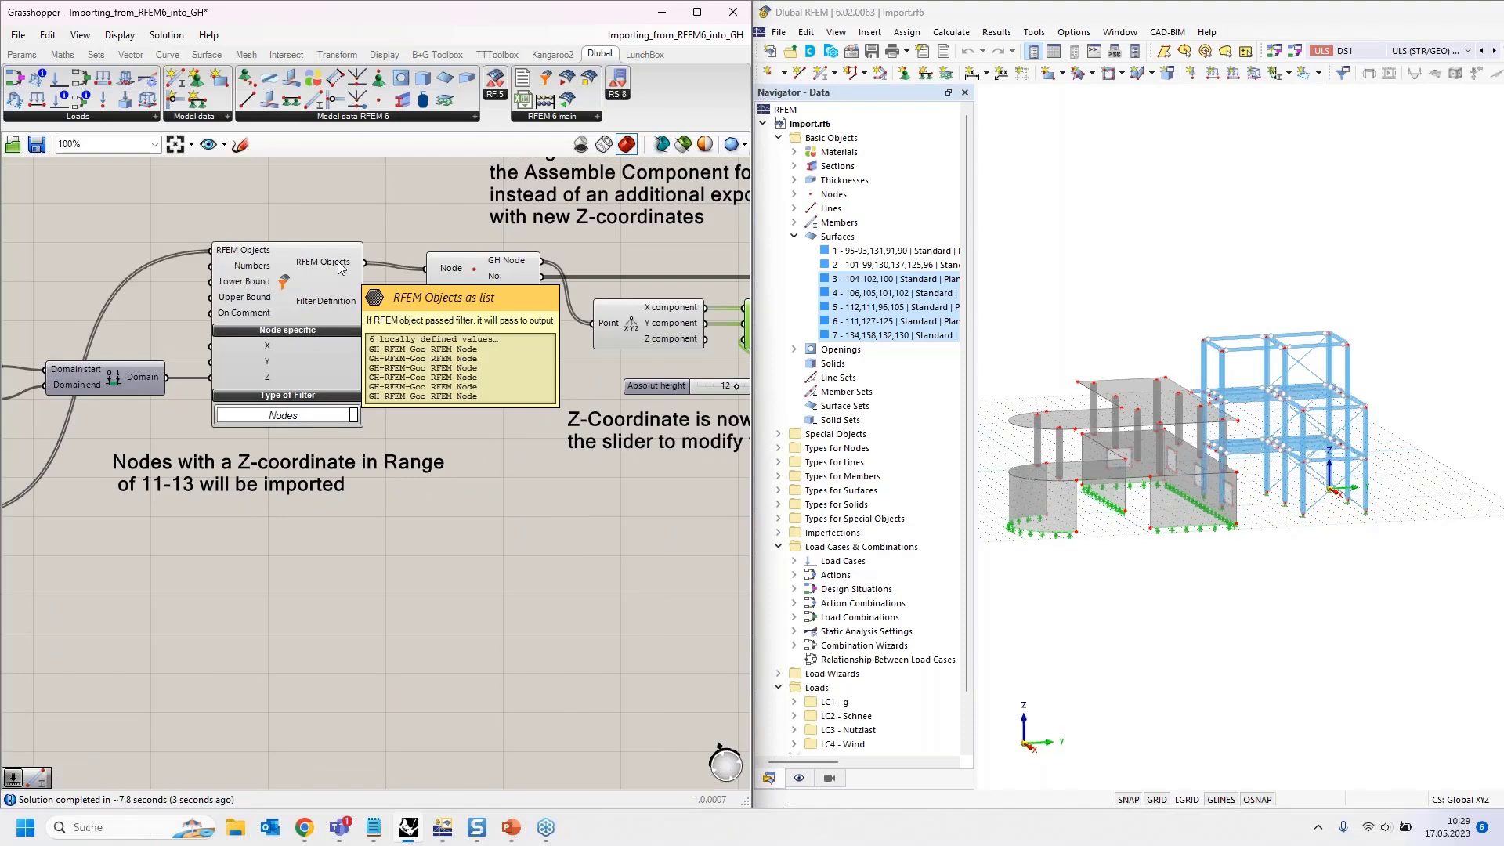
Check the point coordinates output by the Extract component and by the component rebuilding the points.
right_click_drag(421, 354, 412, 353)
right_click_drag(312, 353, 207, 353)
mouse_move(321, 259)
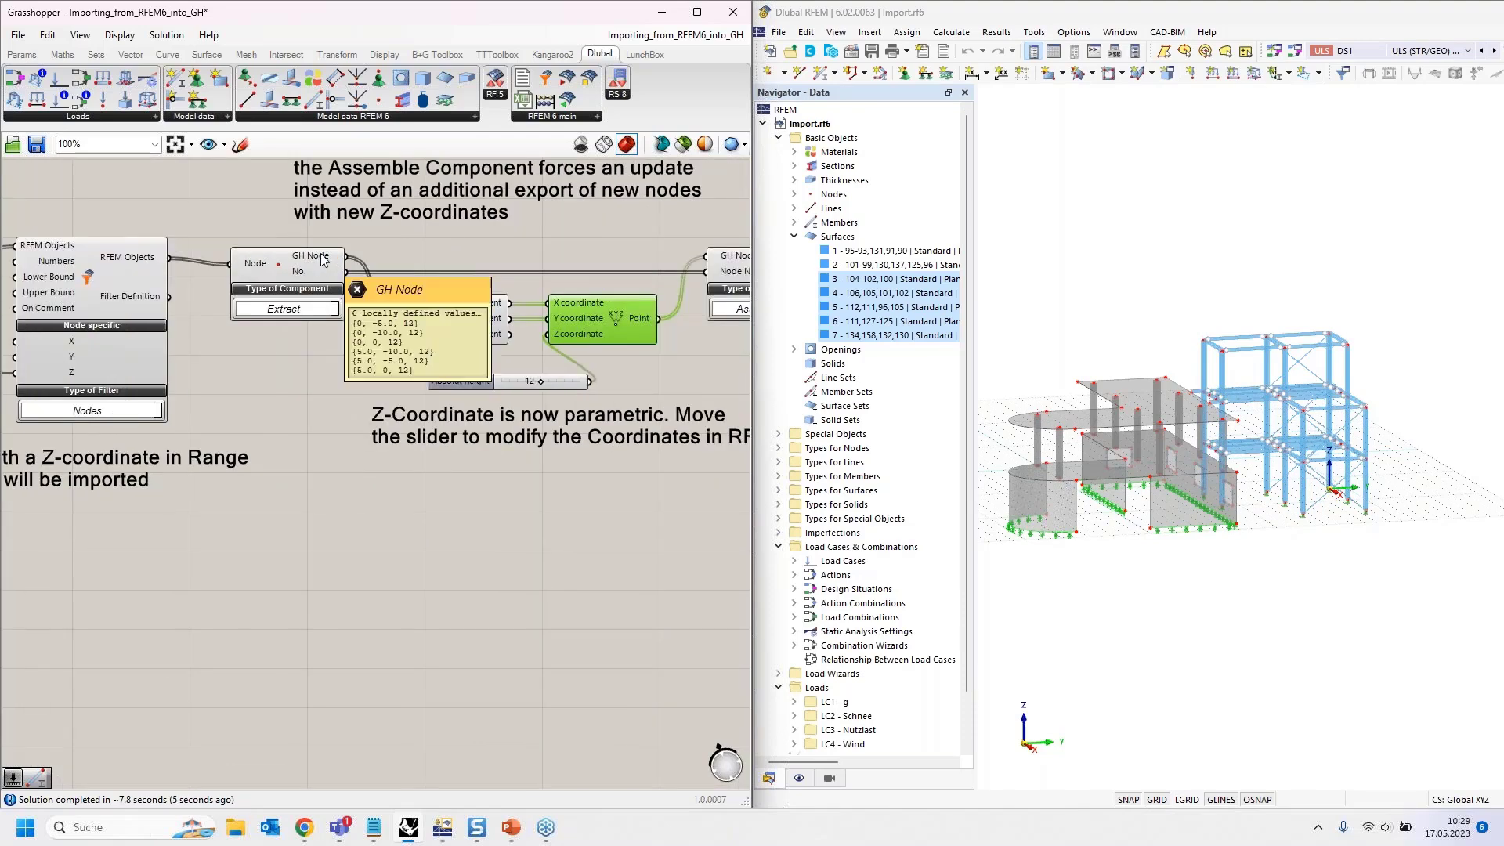
right_click_drag(634, 315, 391, 328)
mouse_move(391, 327)
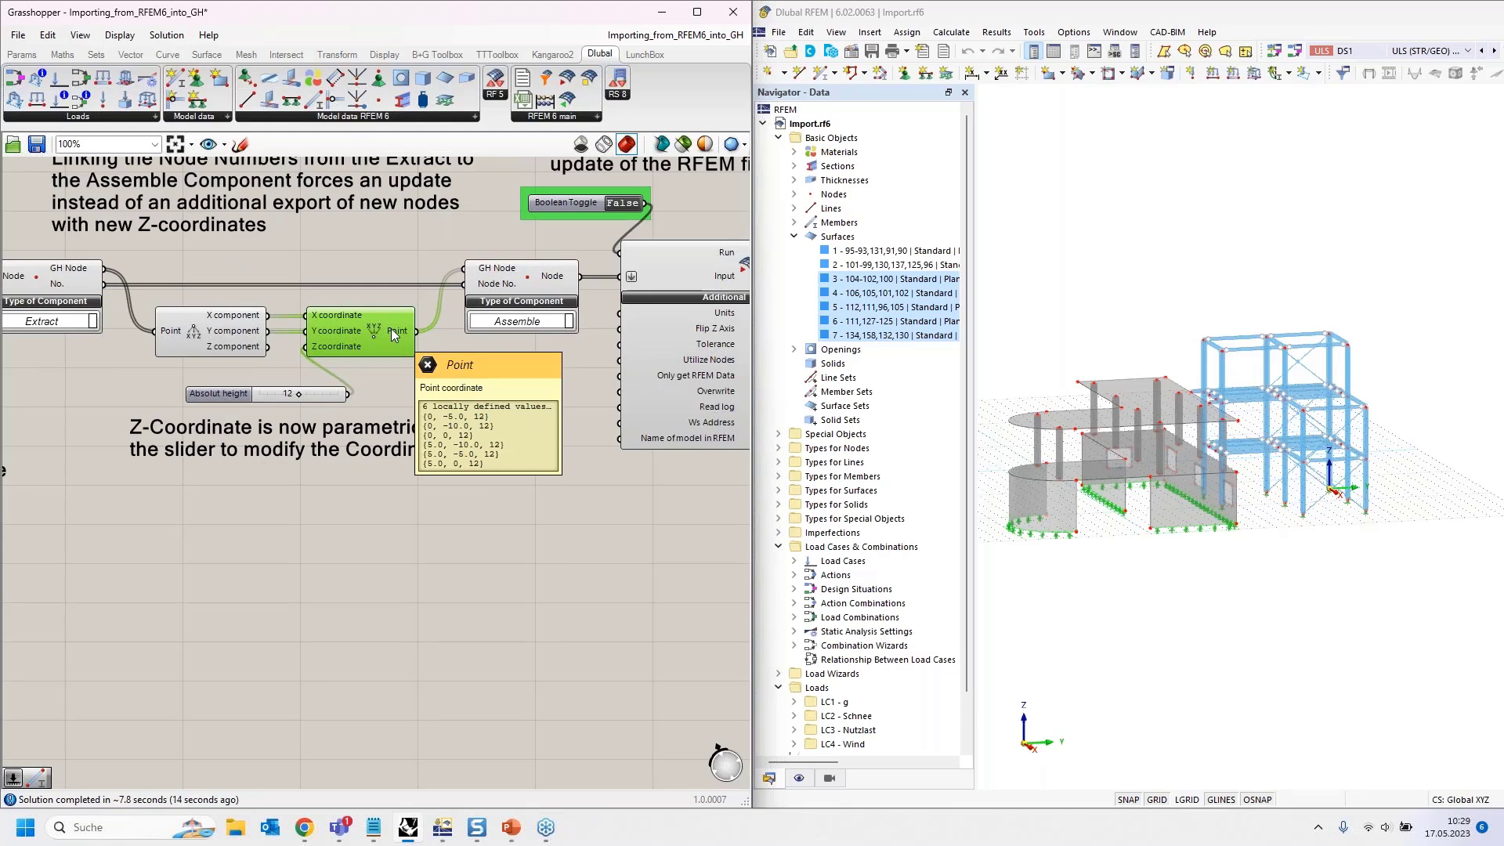
Set the Absolut height slider to 11 and check the assembled nodes feeding the RFEM 6 export component.
mouse_move(298, 394)
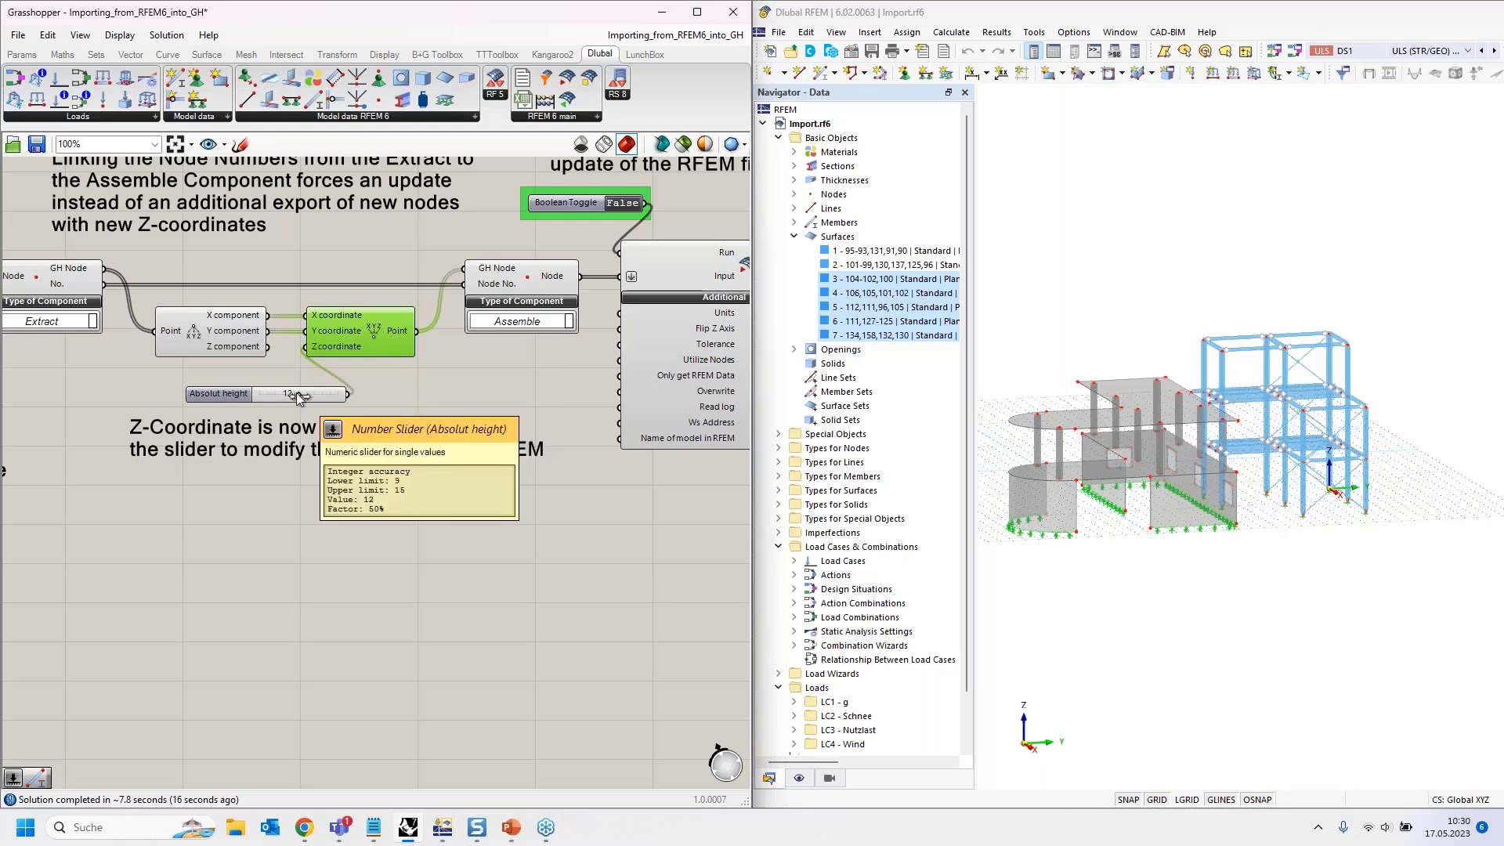
left_click_drag(297, 395, 284, 400)
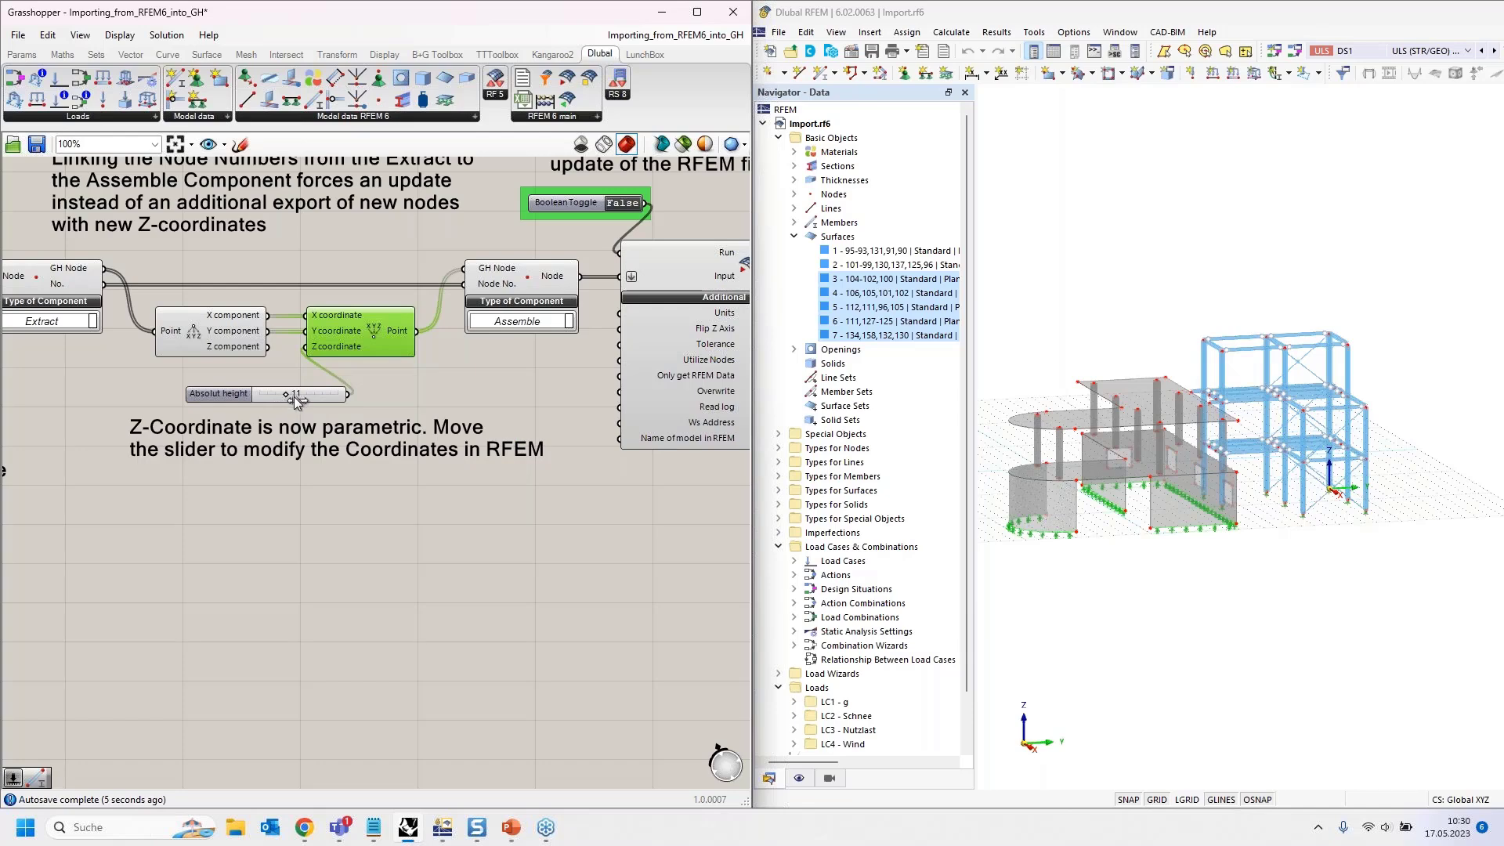
right_click_drag(570, 251, 453, 303)
scroll(410, 345, "up", 1)
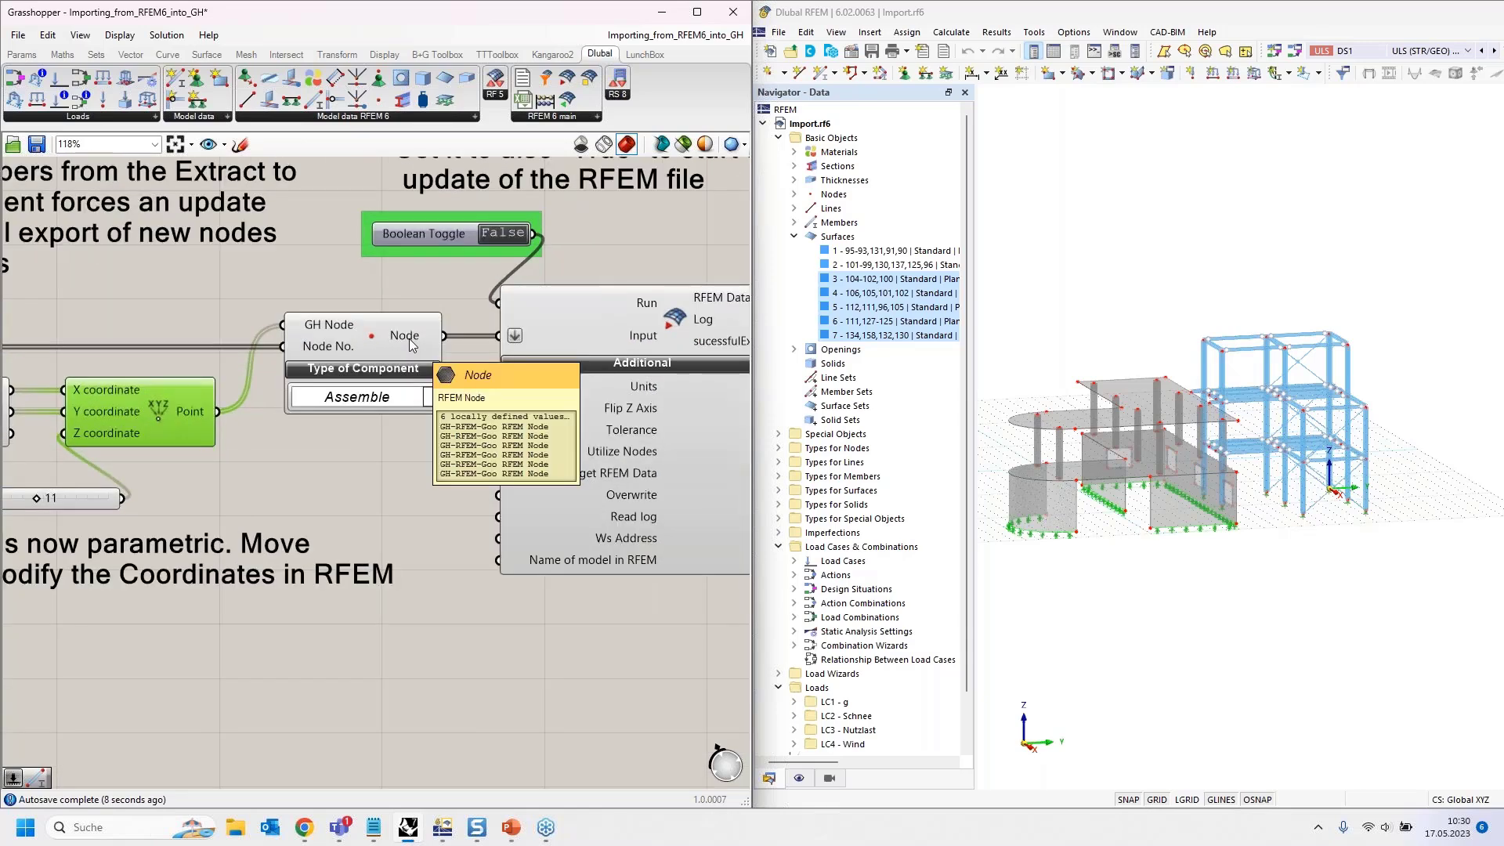
scroll(430, 336, "down", 1)
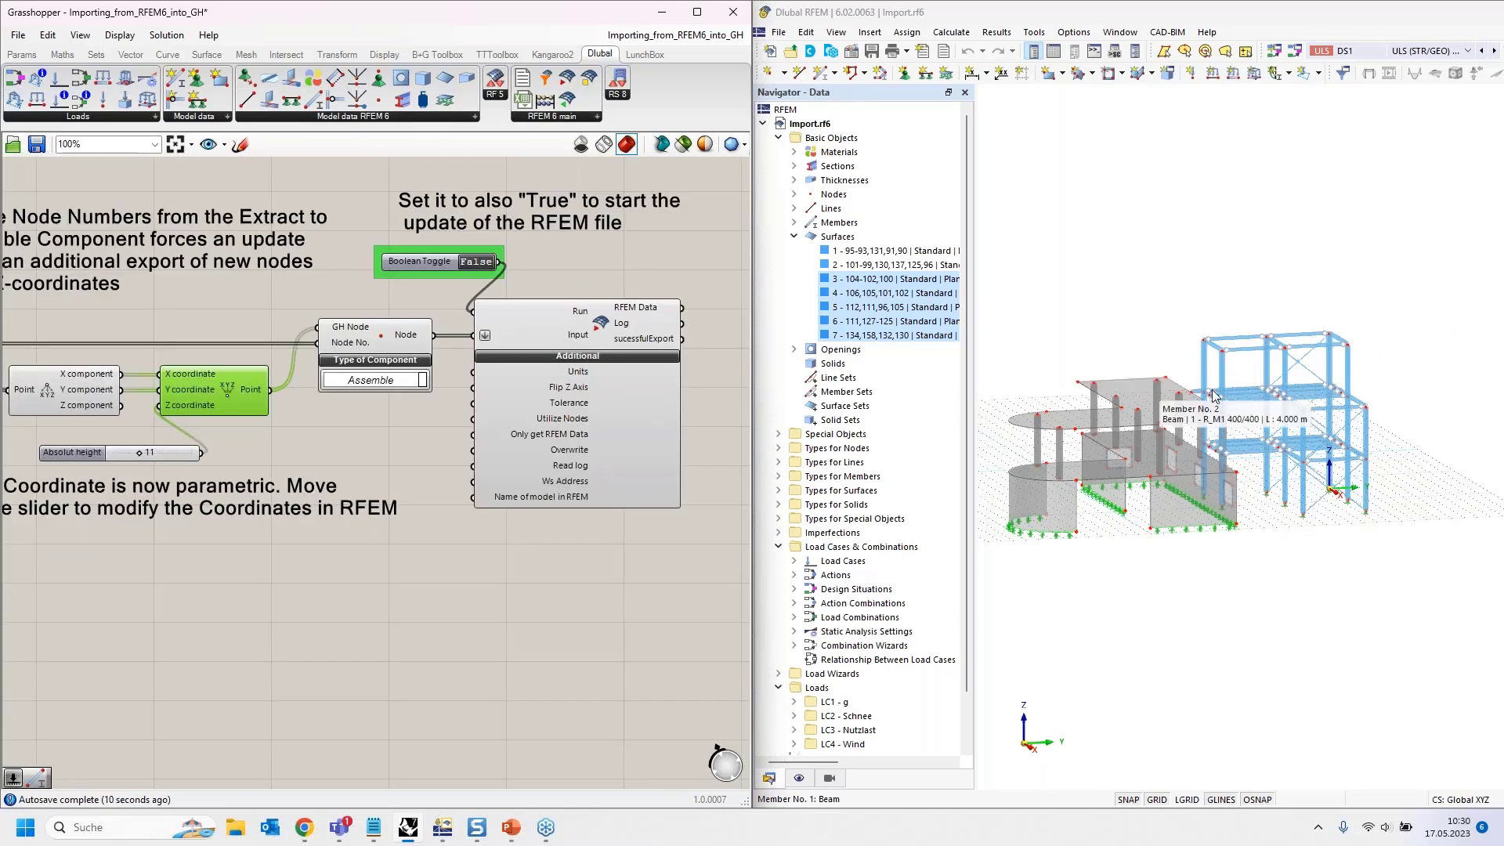
Add a Boolean Toggle set to False beside the export component and wire it to the Overwrite input.
double_click(327, 439)
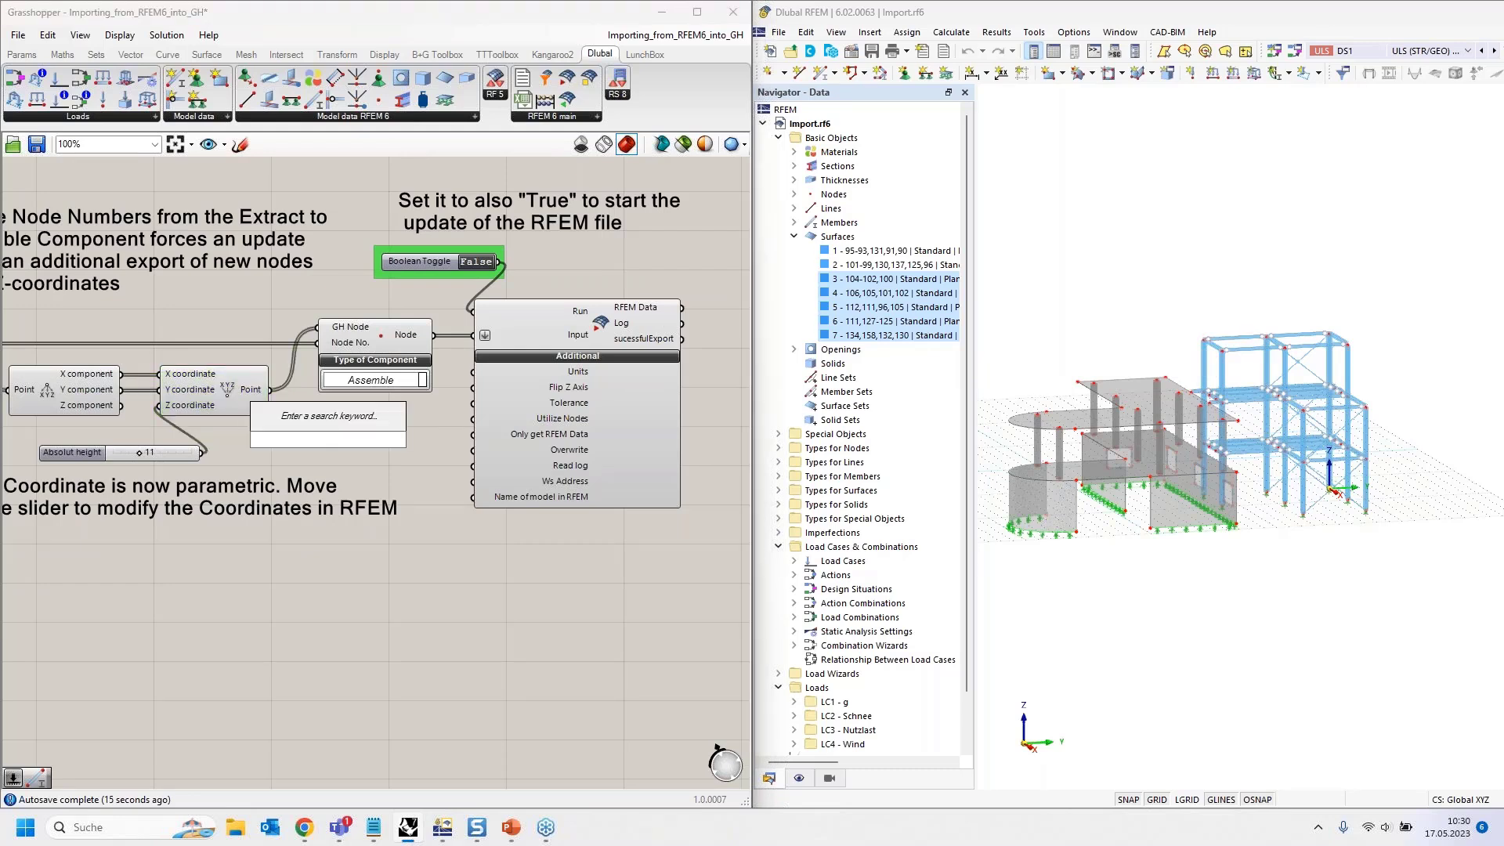
type("bool")
key("Up")
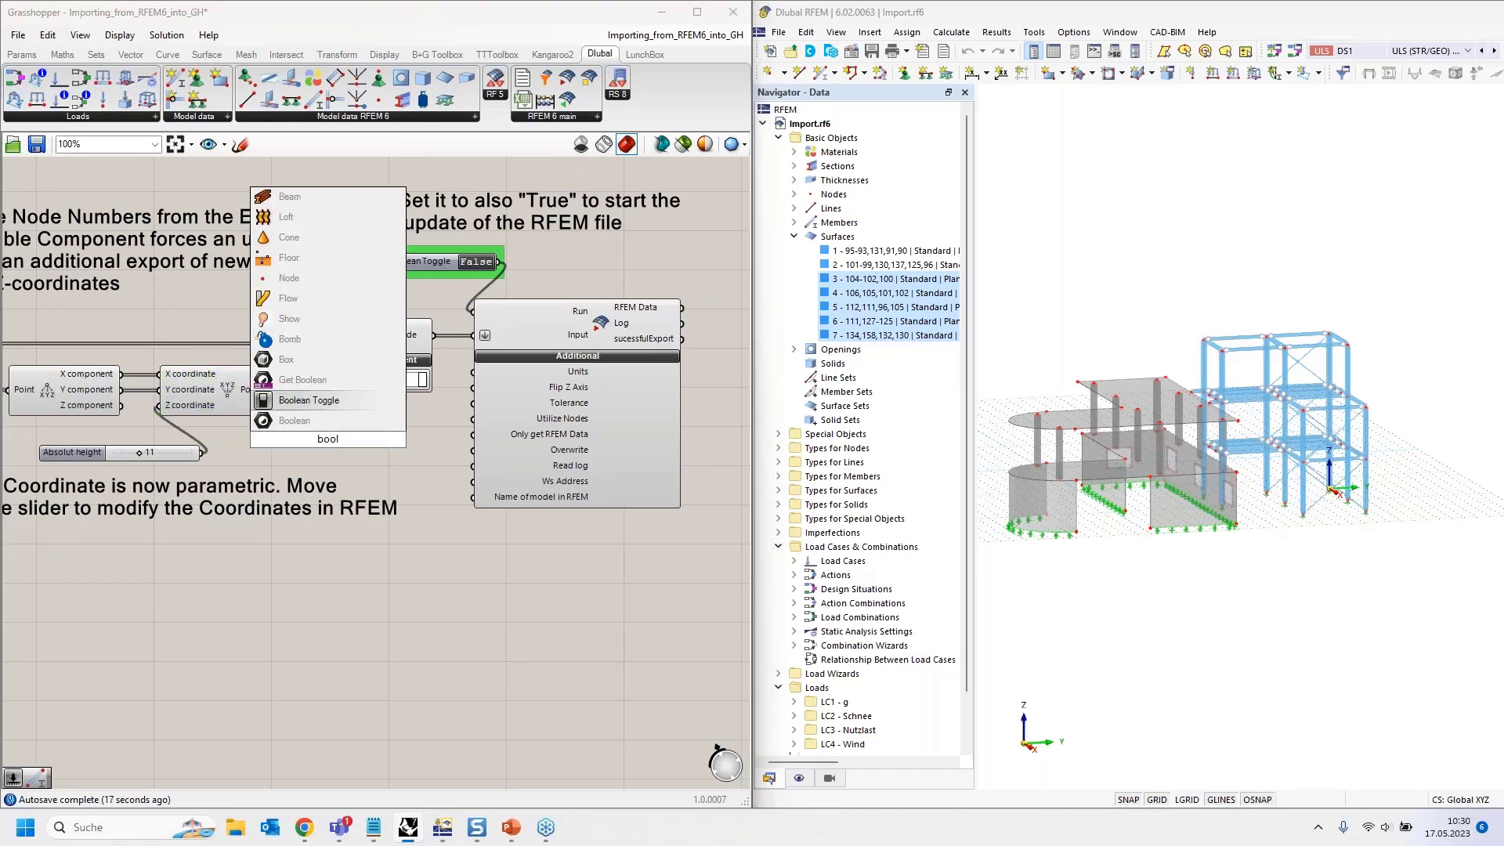
key("Return")
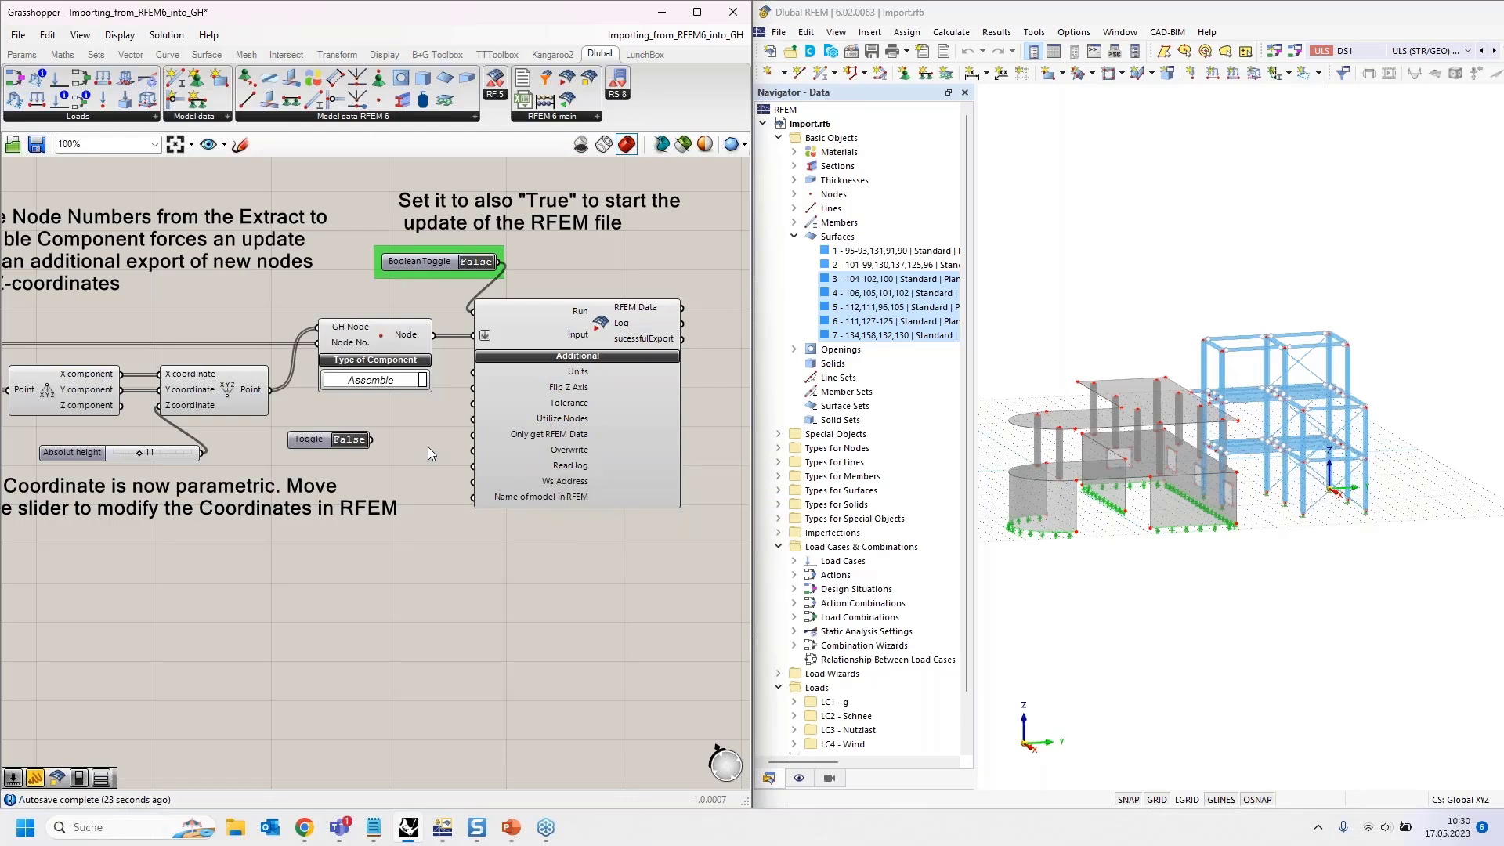
left_click_drag(385, 440, 472, 449)
left_click_drag(321, 445, 373, 455)
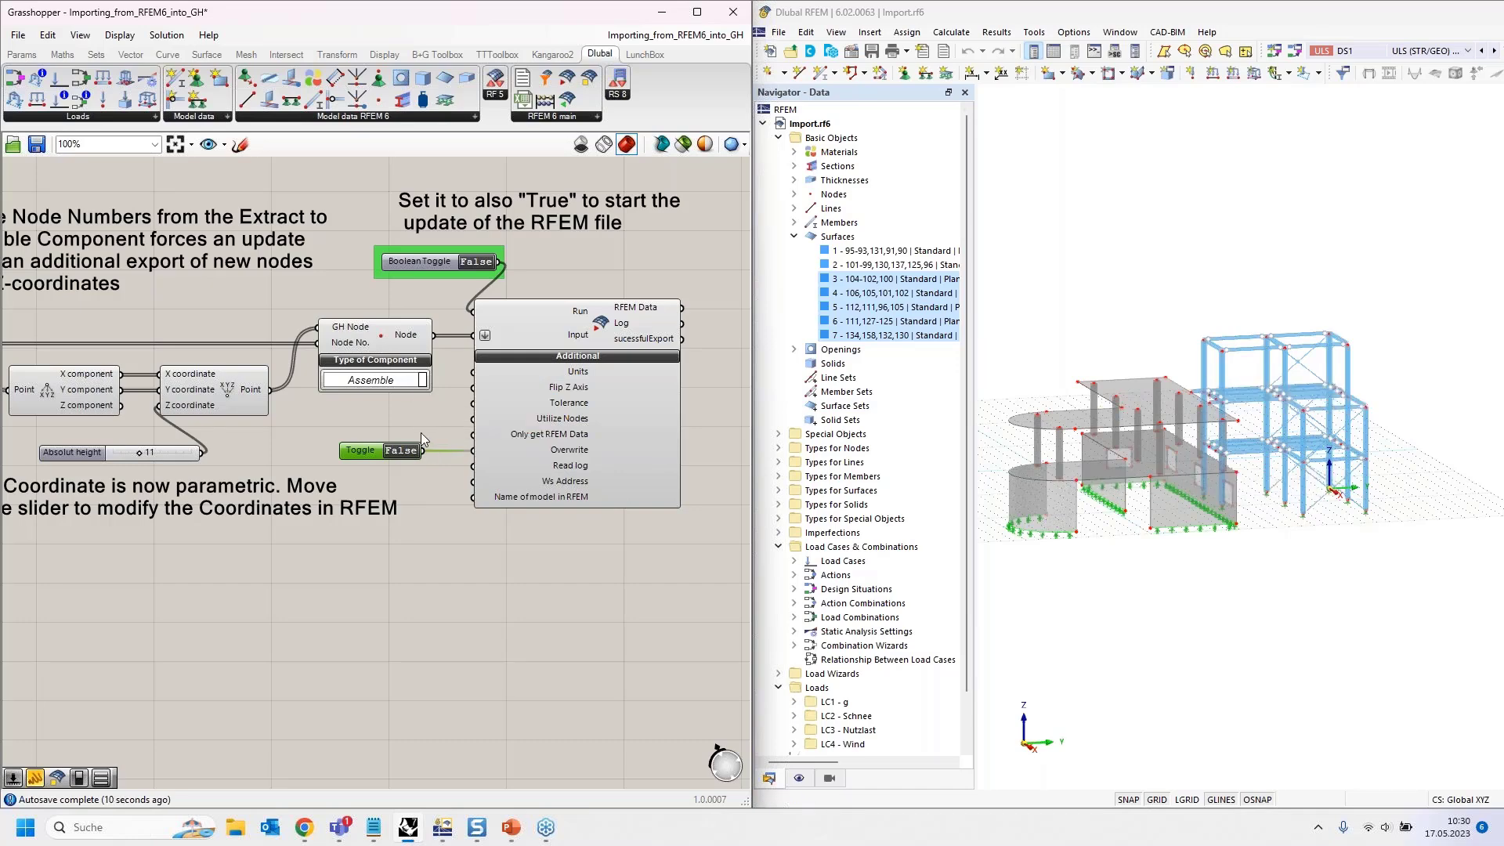
Examine how the node numbers link from Extract to Assemble so the export updates existing nodes instead of adding new ones.
scroll(420, 433, "up", 3)
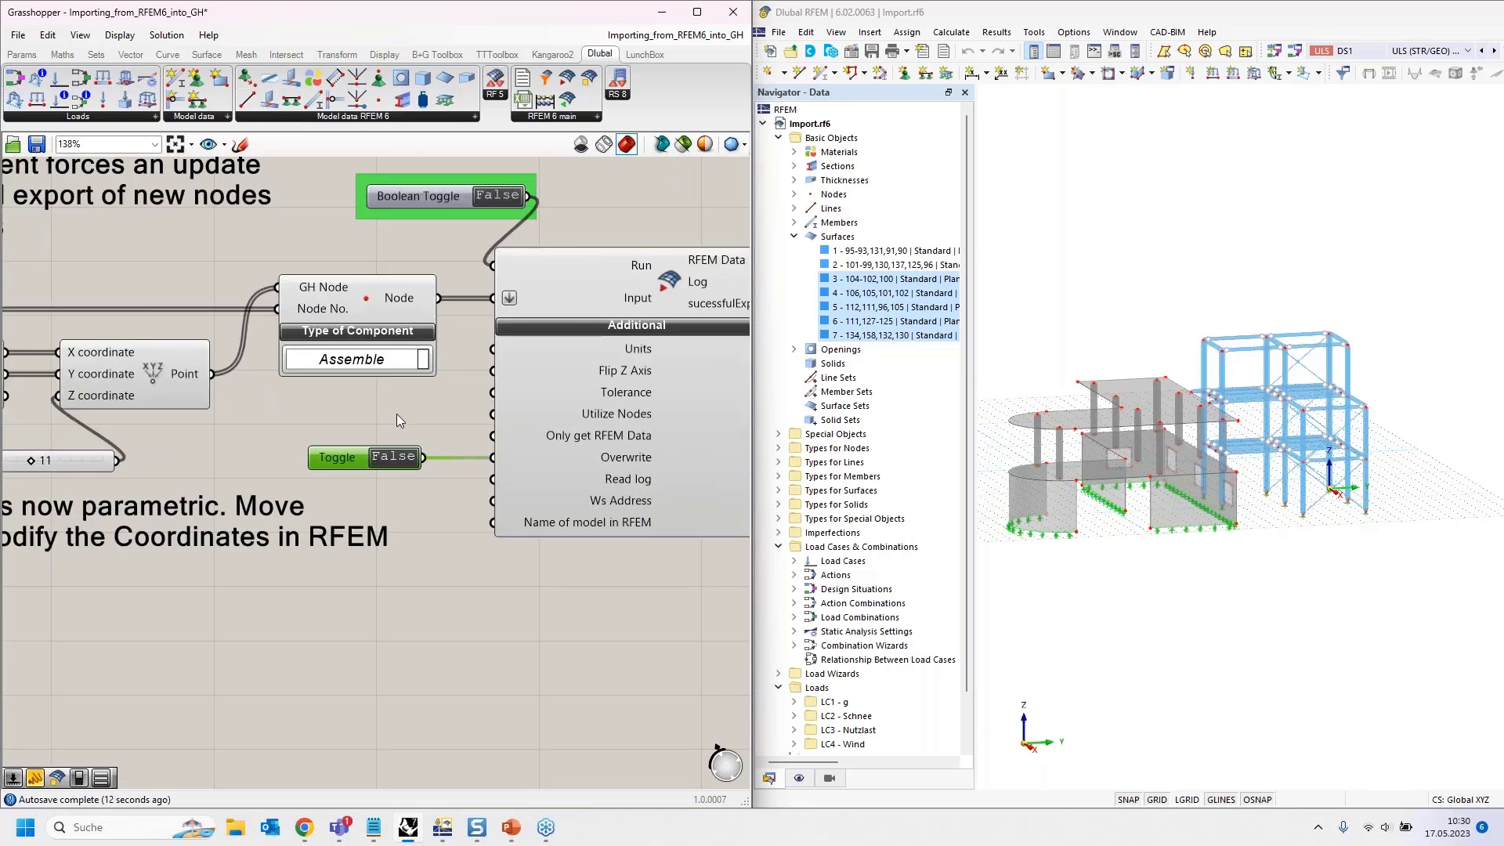
scroll(370, 409, "down", 2)
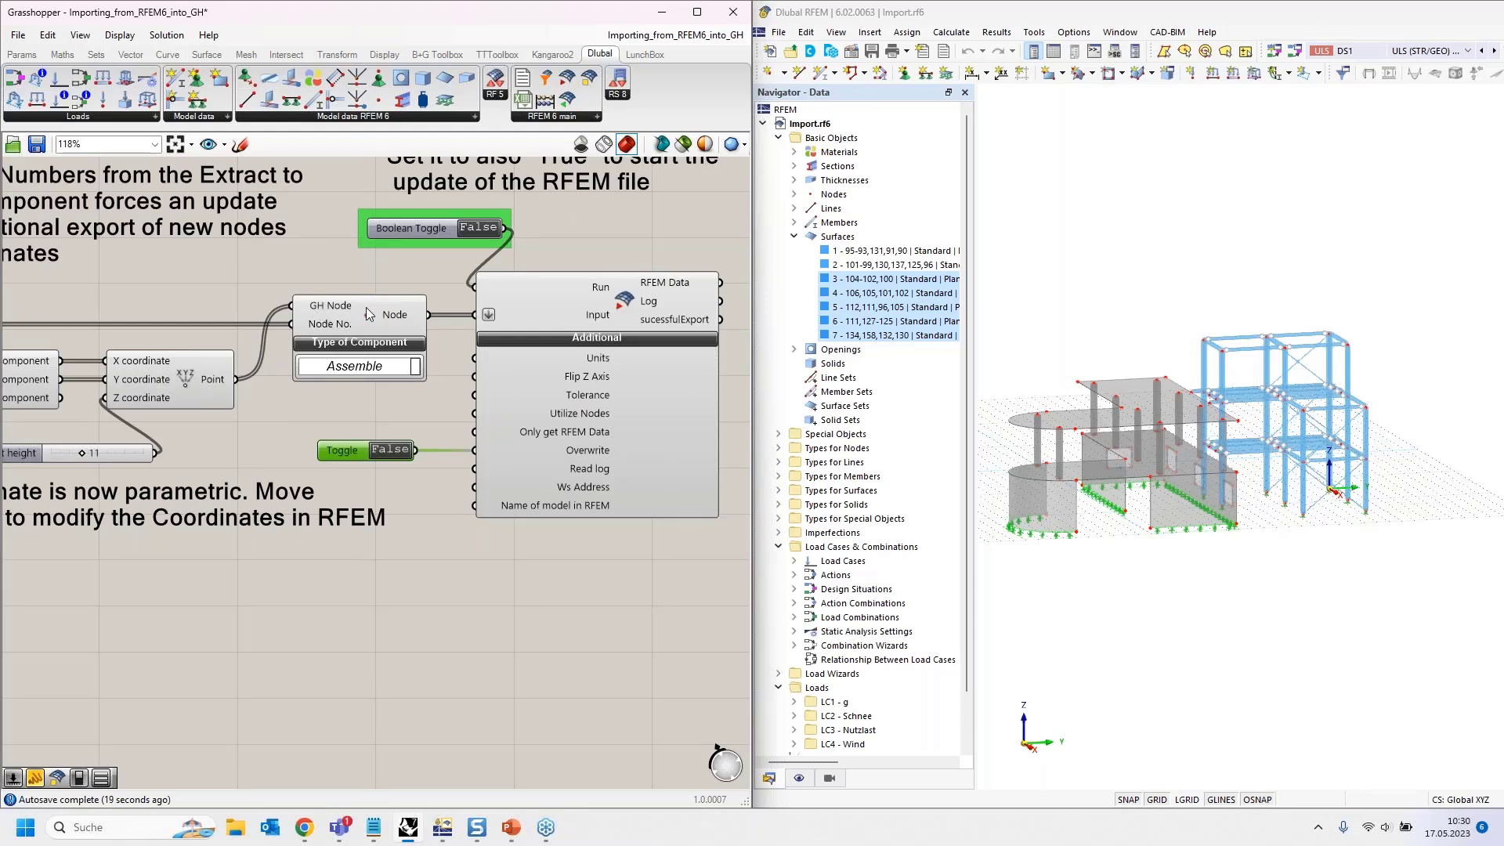
left_click(210, 379)
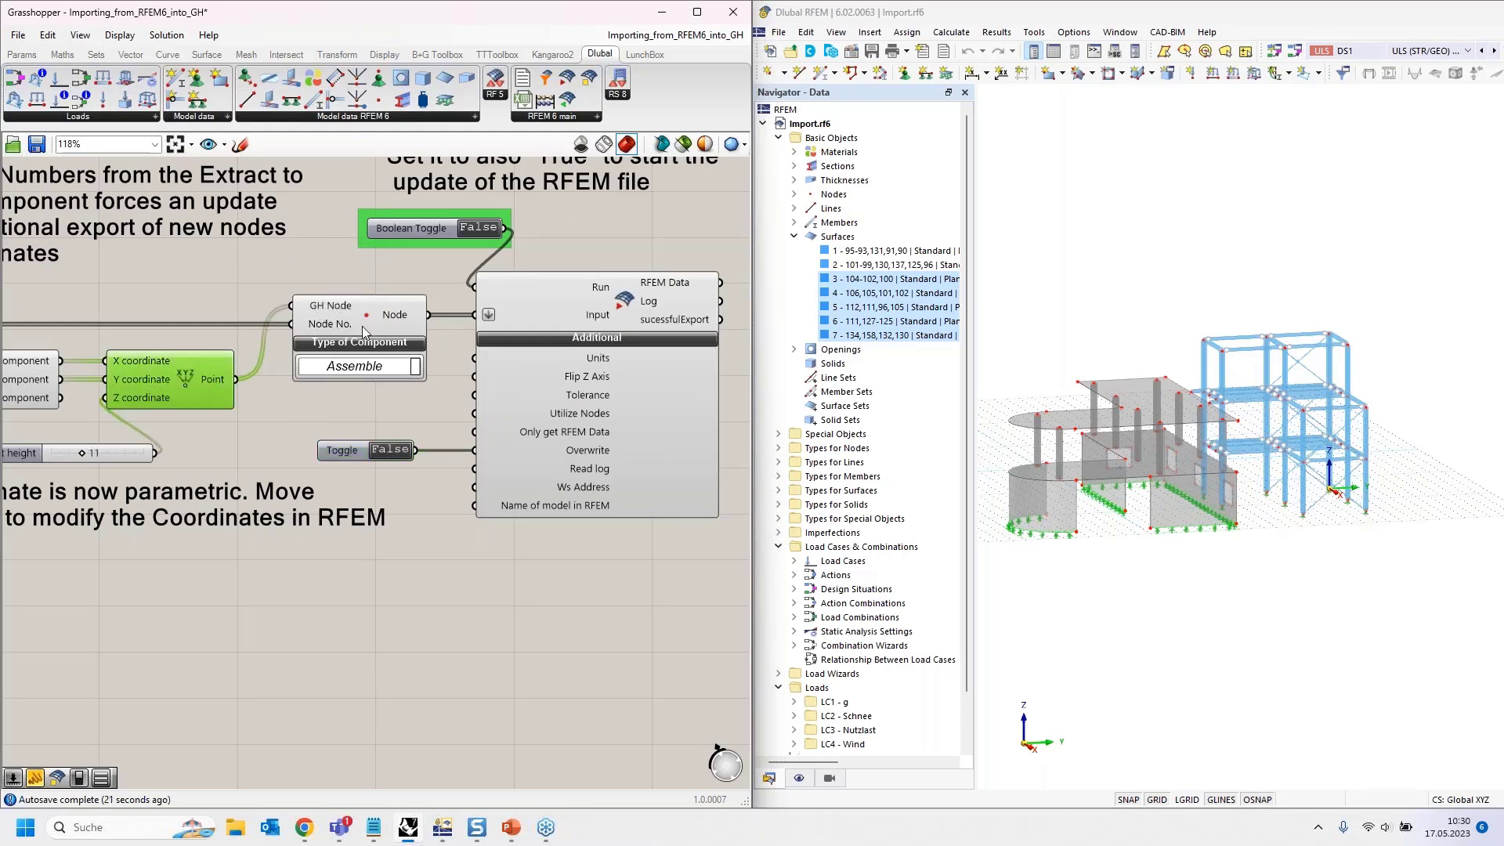
left_click(368, 322)
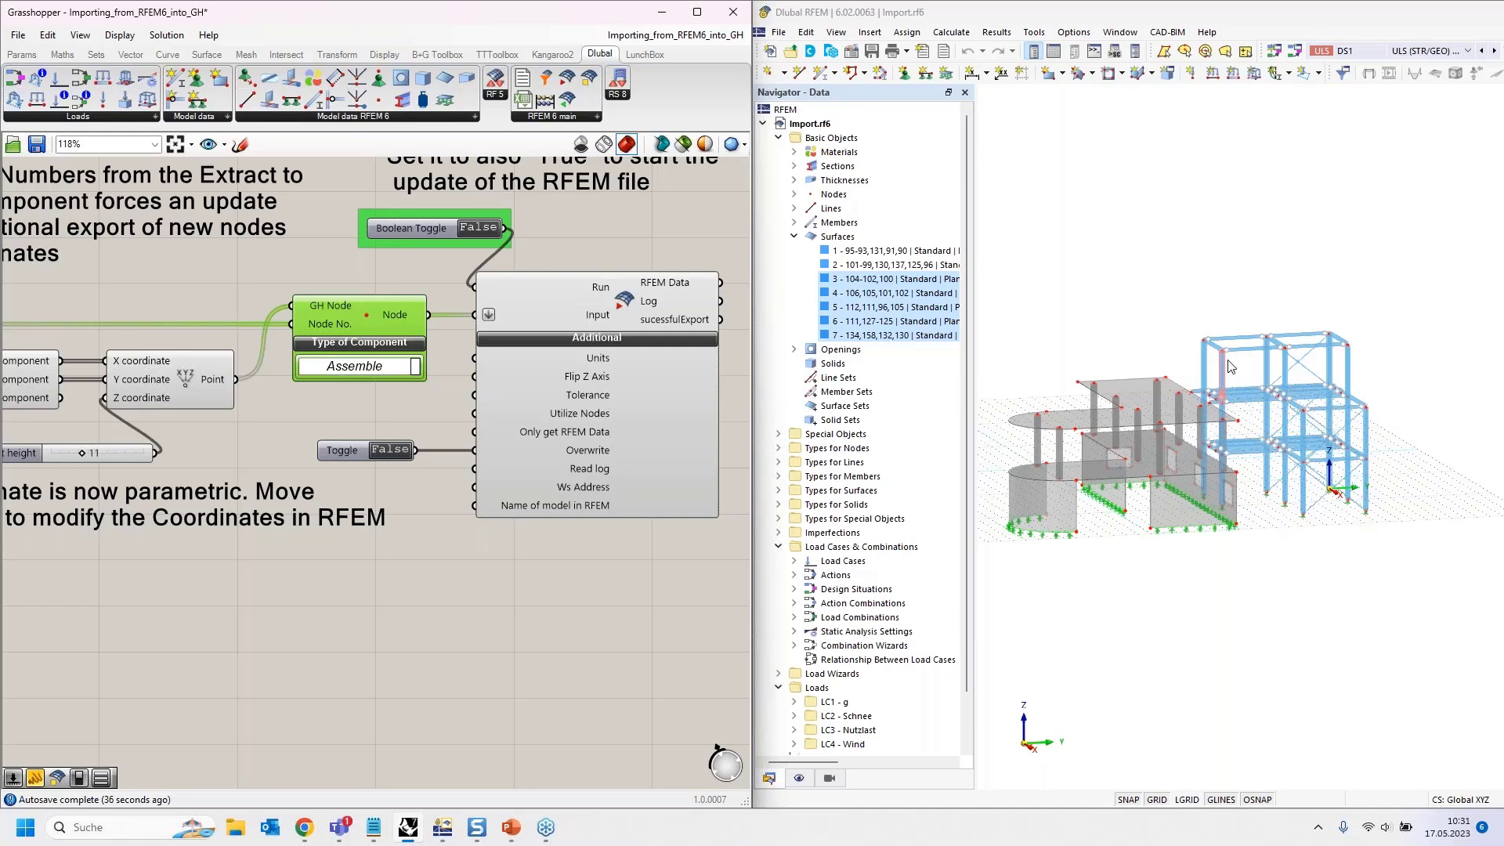
scroll(664, 325, "down", 2)
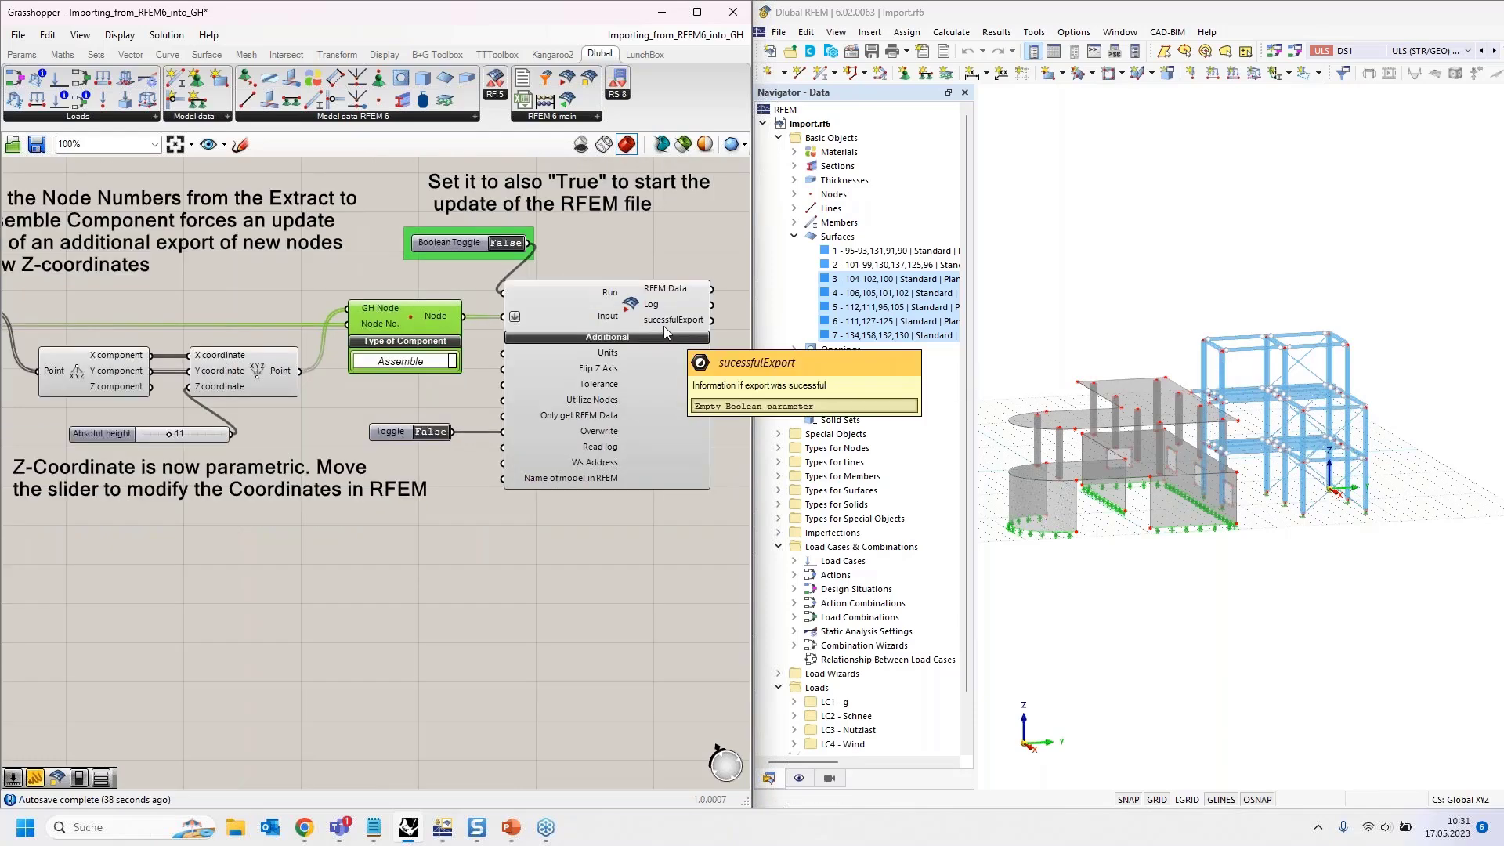
scroll(664, 326, "down", 1)
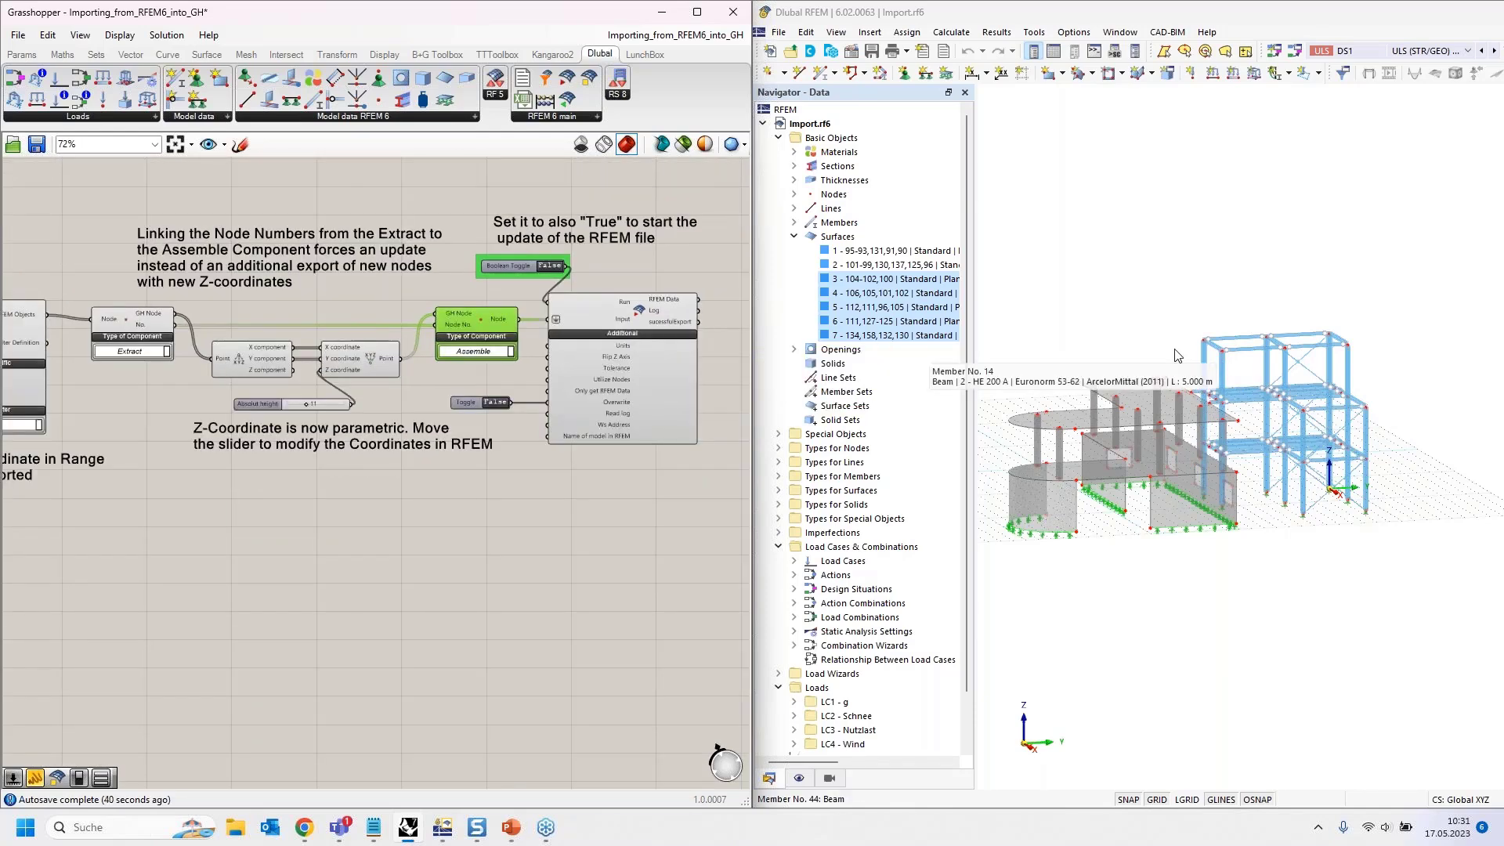
scroll(132, 322, "up", 3)
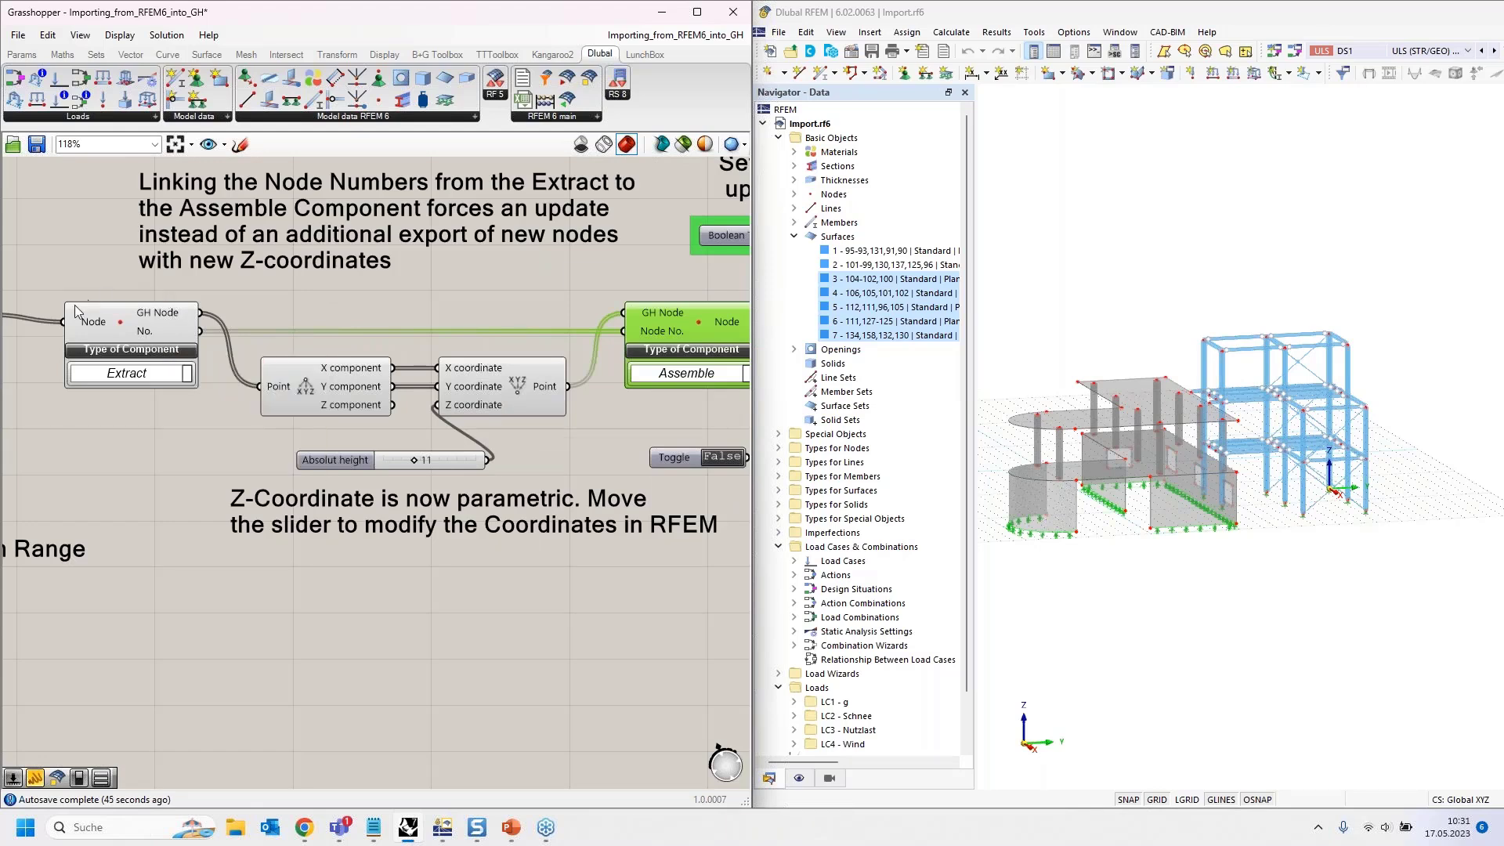
right_click_drag(439, 309, 232, 301)
mouse_move(449, 326)
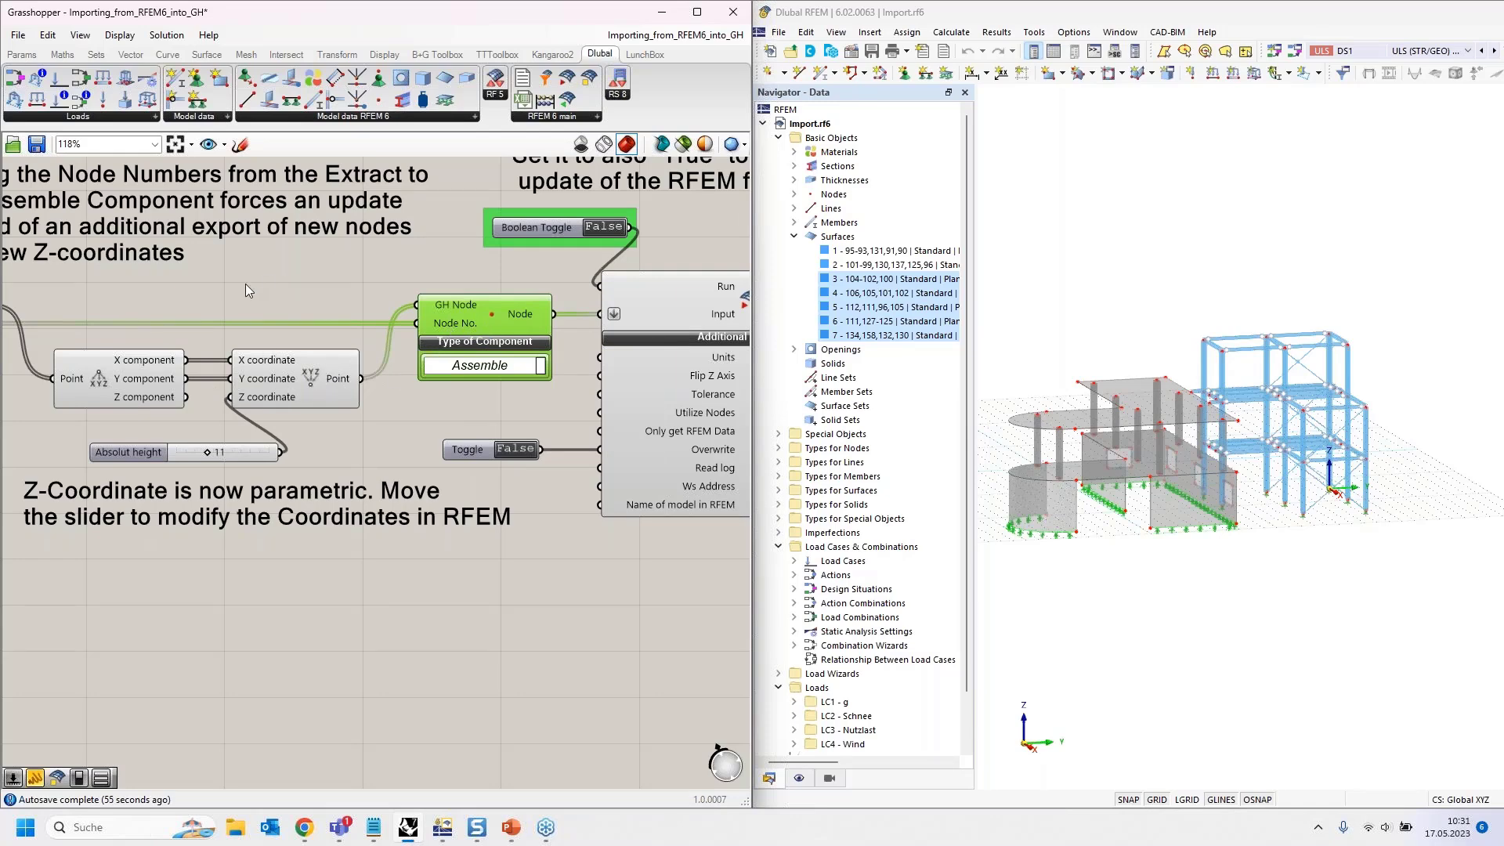
right_click_drag(246, 284, 406, 276)
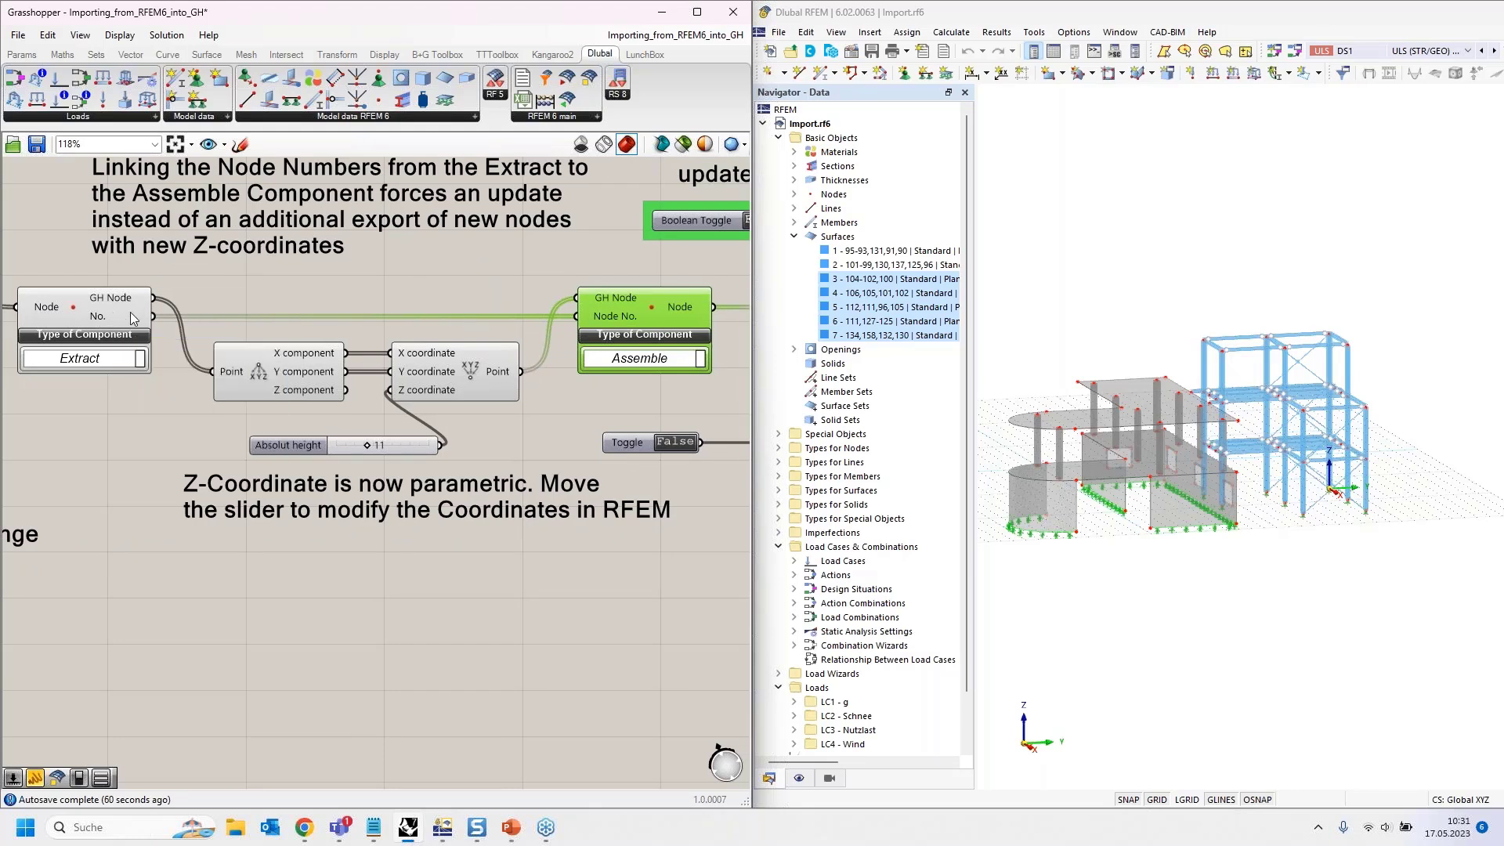
Set the export component's Run toggle to True to update the RFEM model and check an upper-level node's coordinates.
right_click_drag(703, 277, 271, 312)
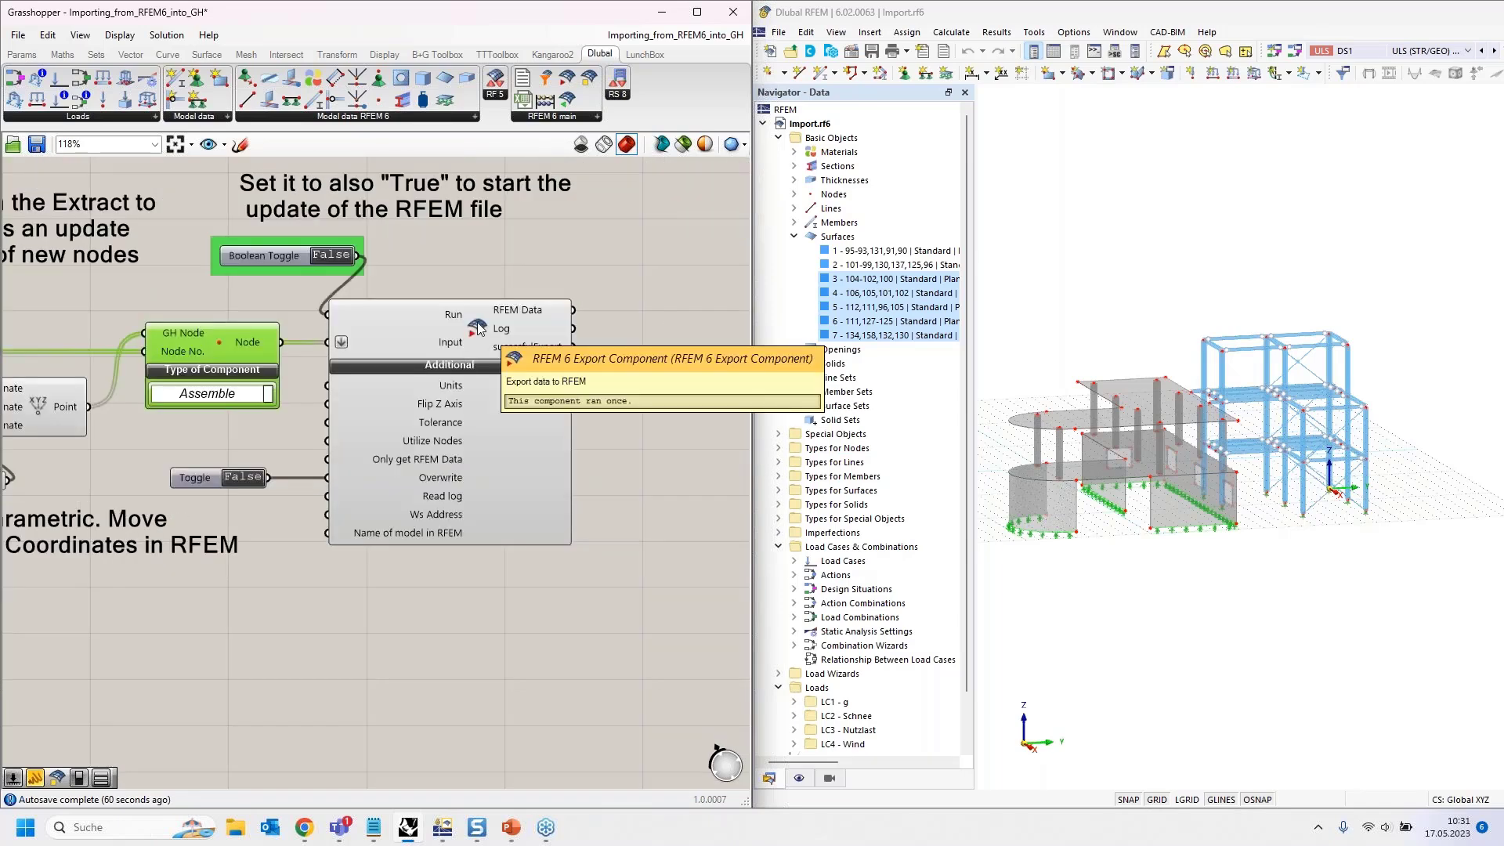
right_click_drag(437, 293, 460, 333)
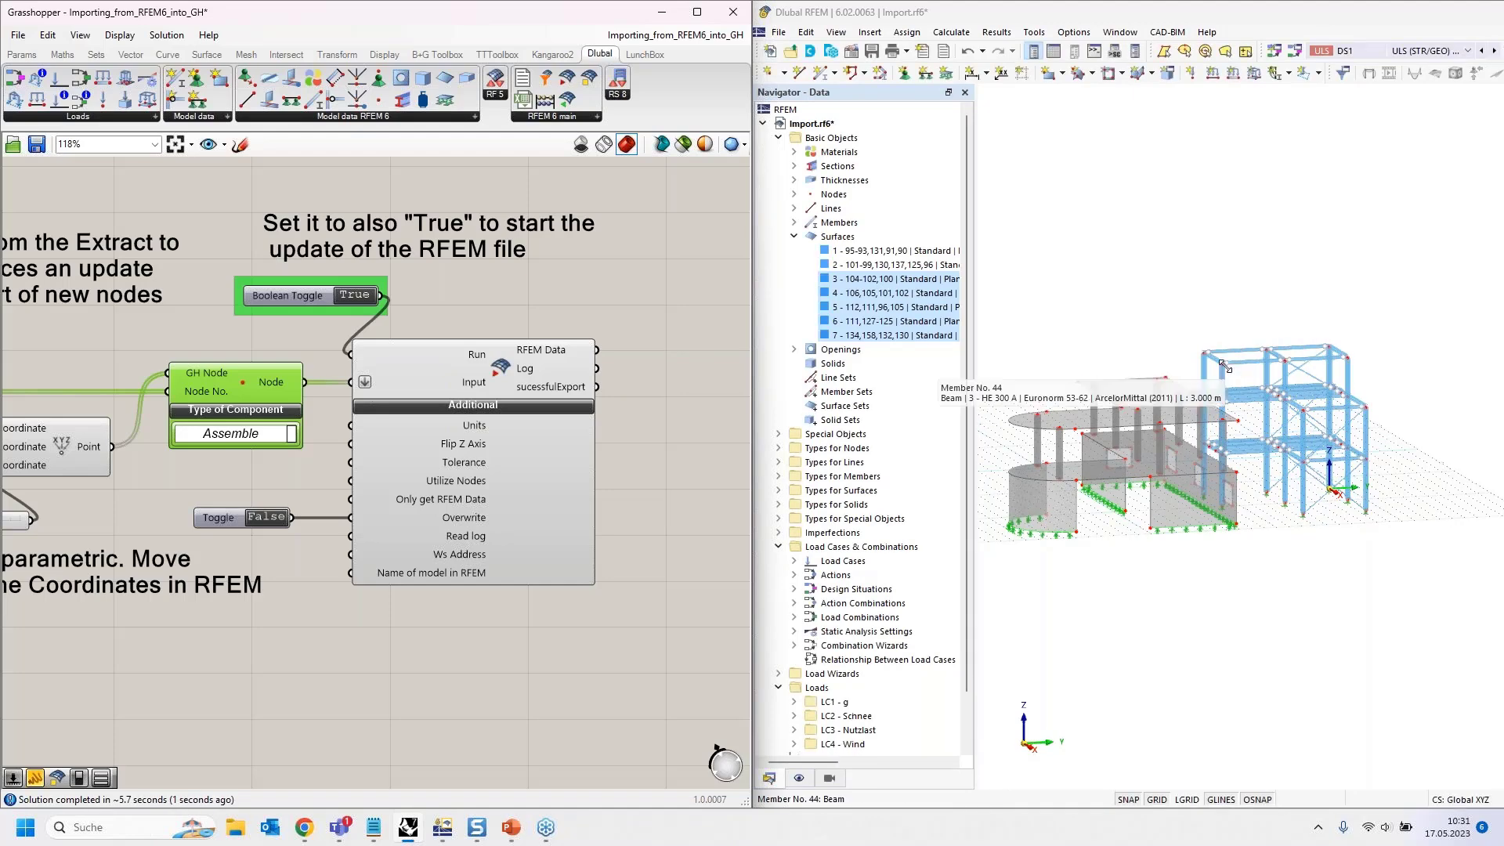
mouse_move(1221, 364)
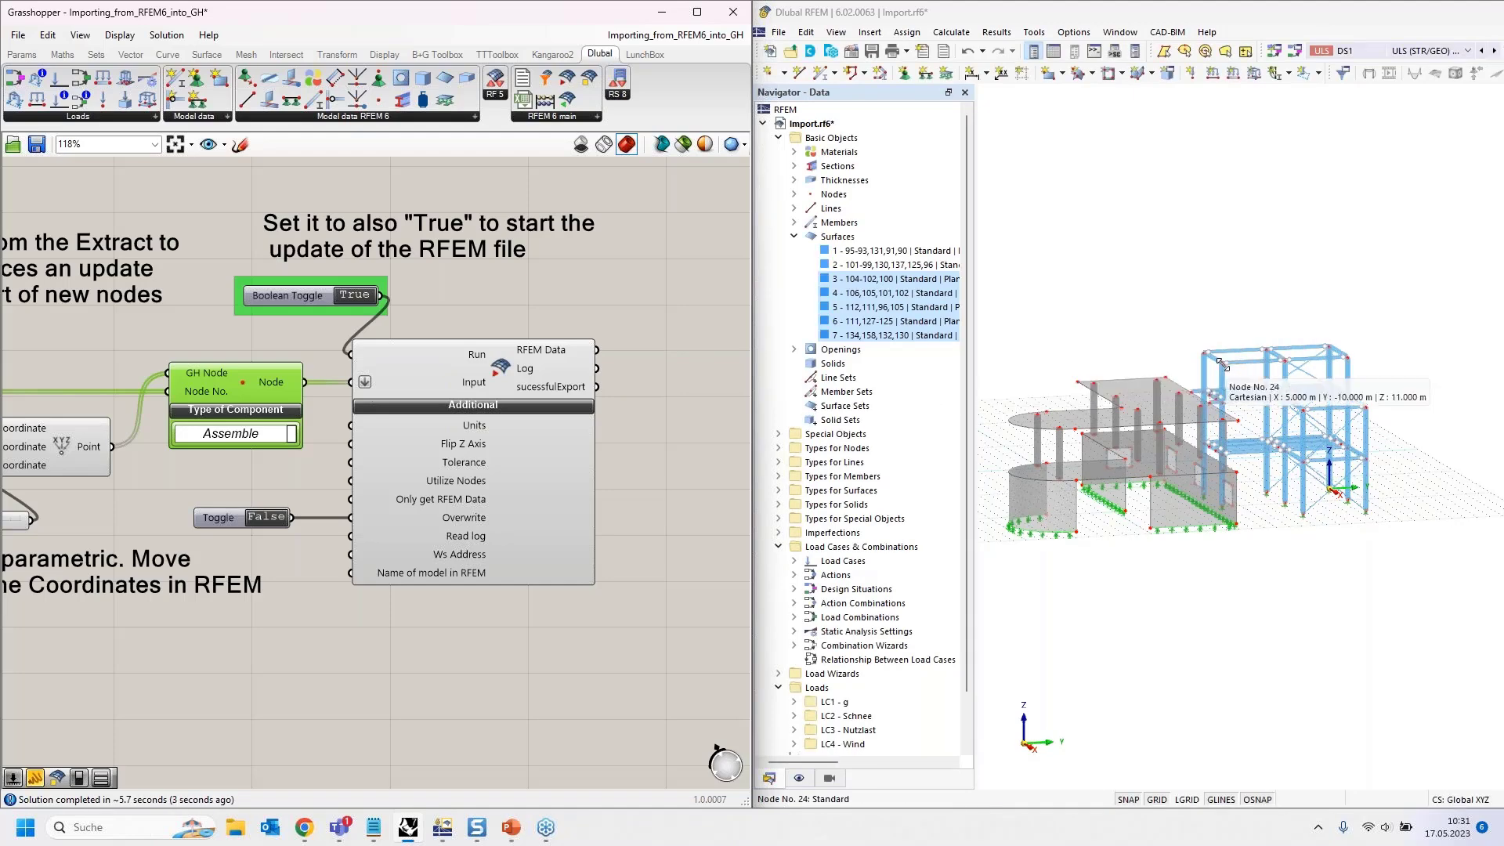
Raise the Absolut height slider to 12 and then 13 with the export active, and set the Run toggle to False.
scroll(600, 321, "down", 2)
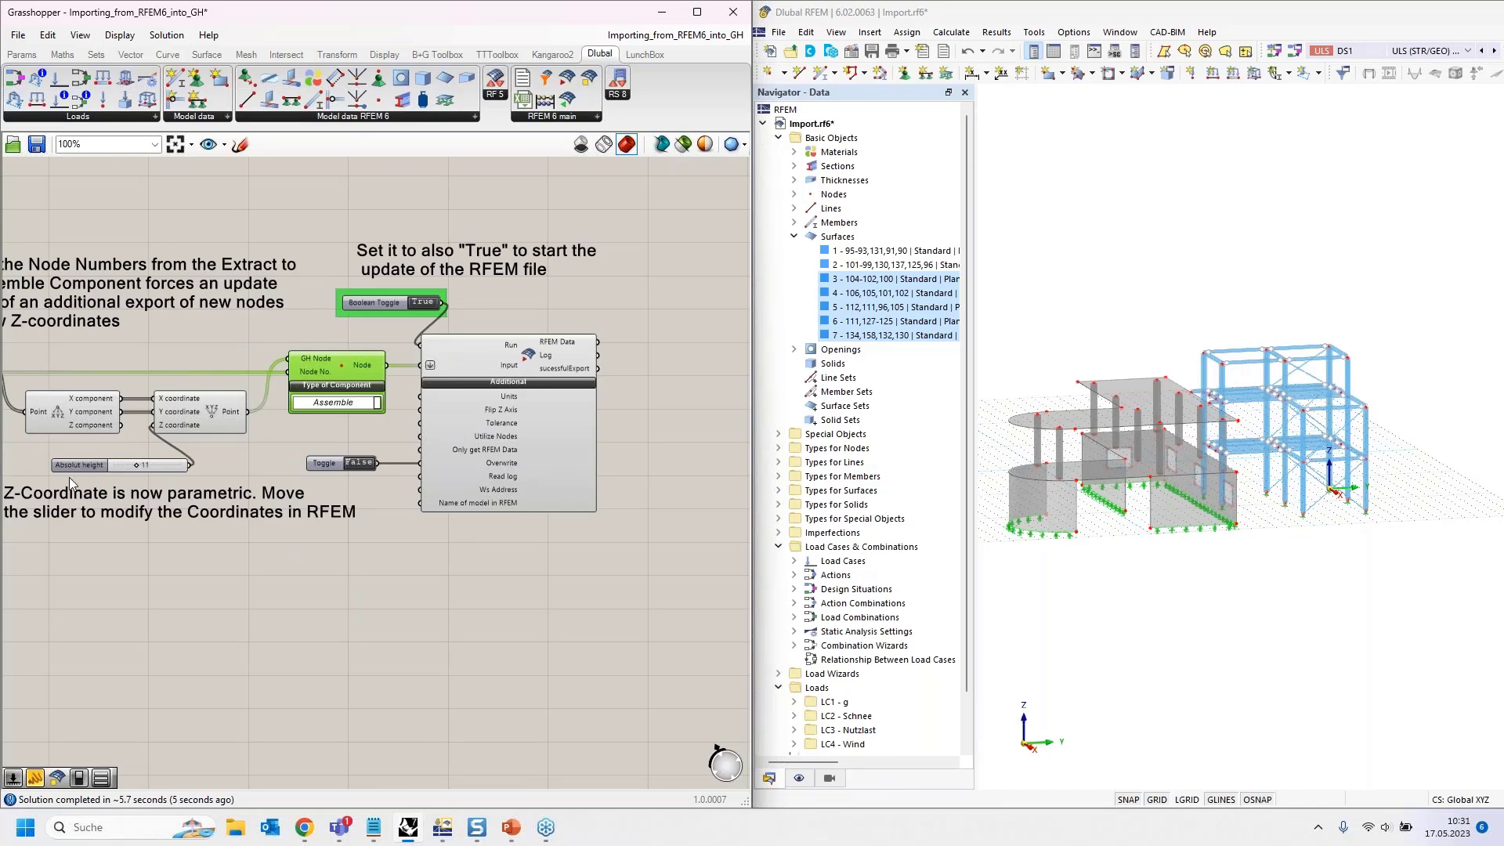
scroll(68, 477, "up", 4)
scroll(305, 415, "down", 2)
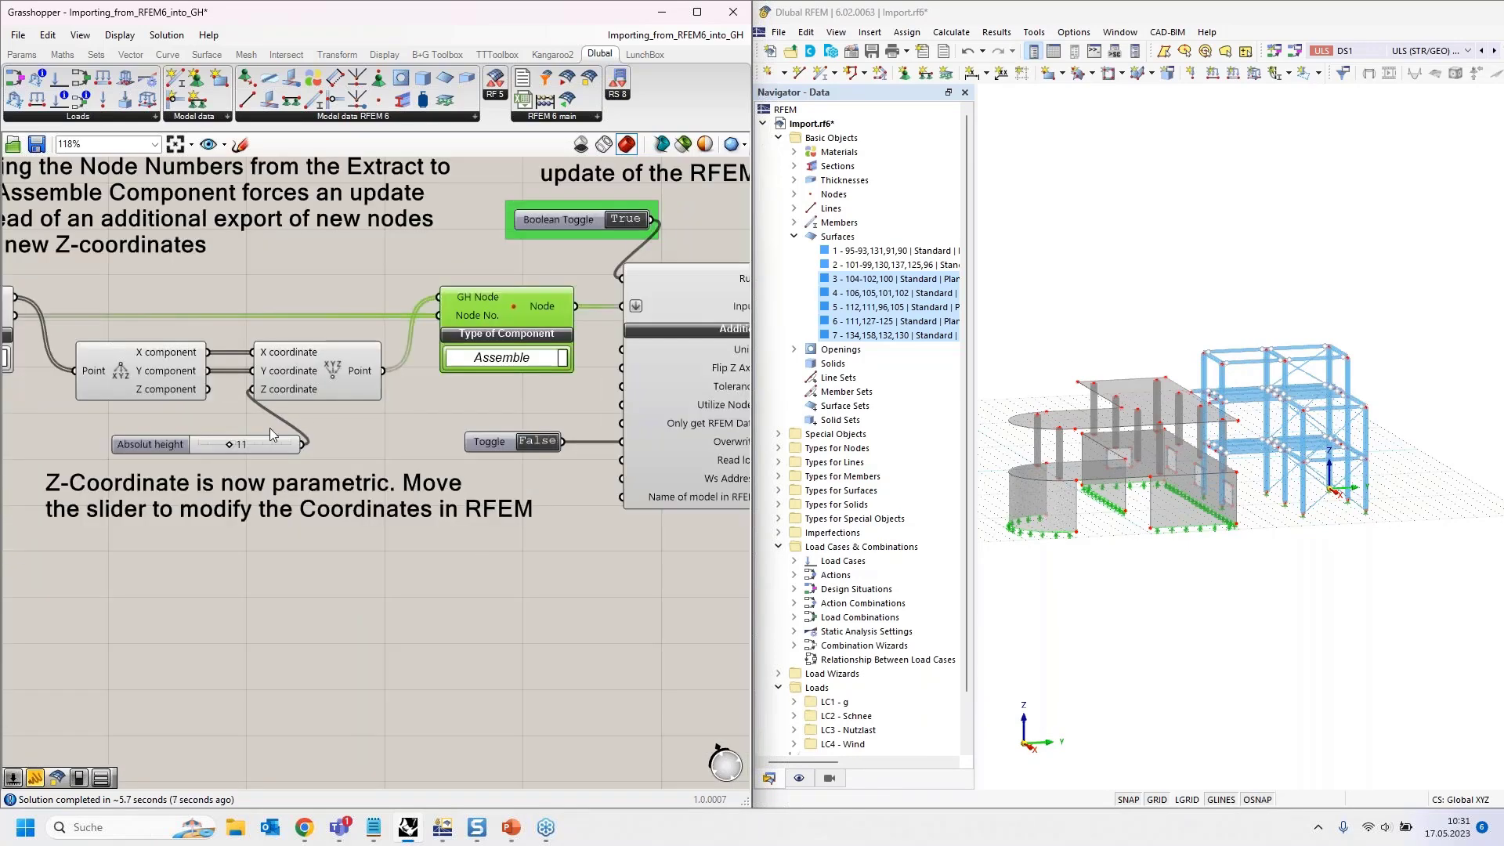
scroll(256, 435, "up", 1)
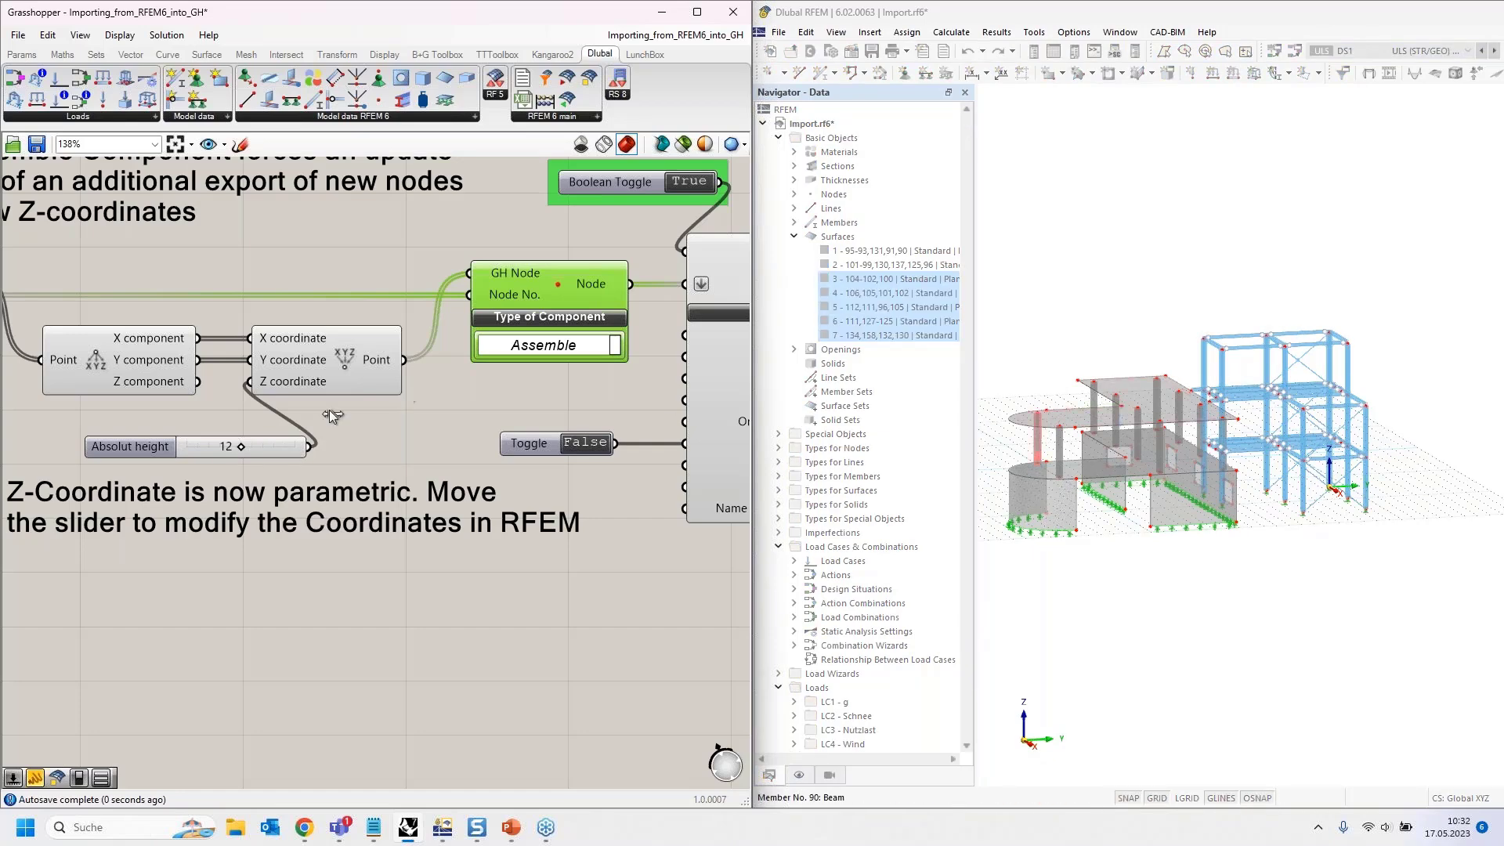
left_click_drag(240, 445, 259, 445)
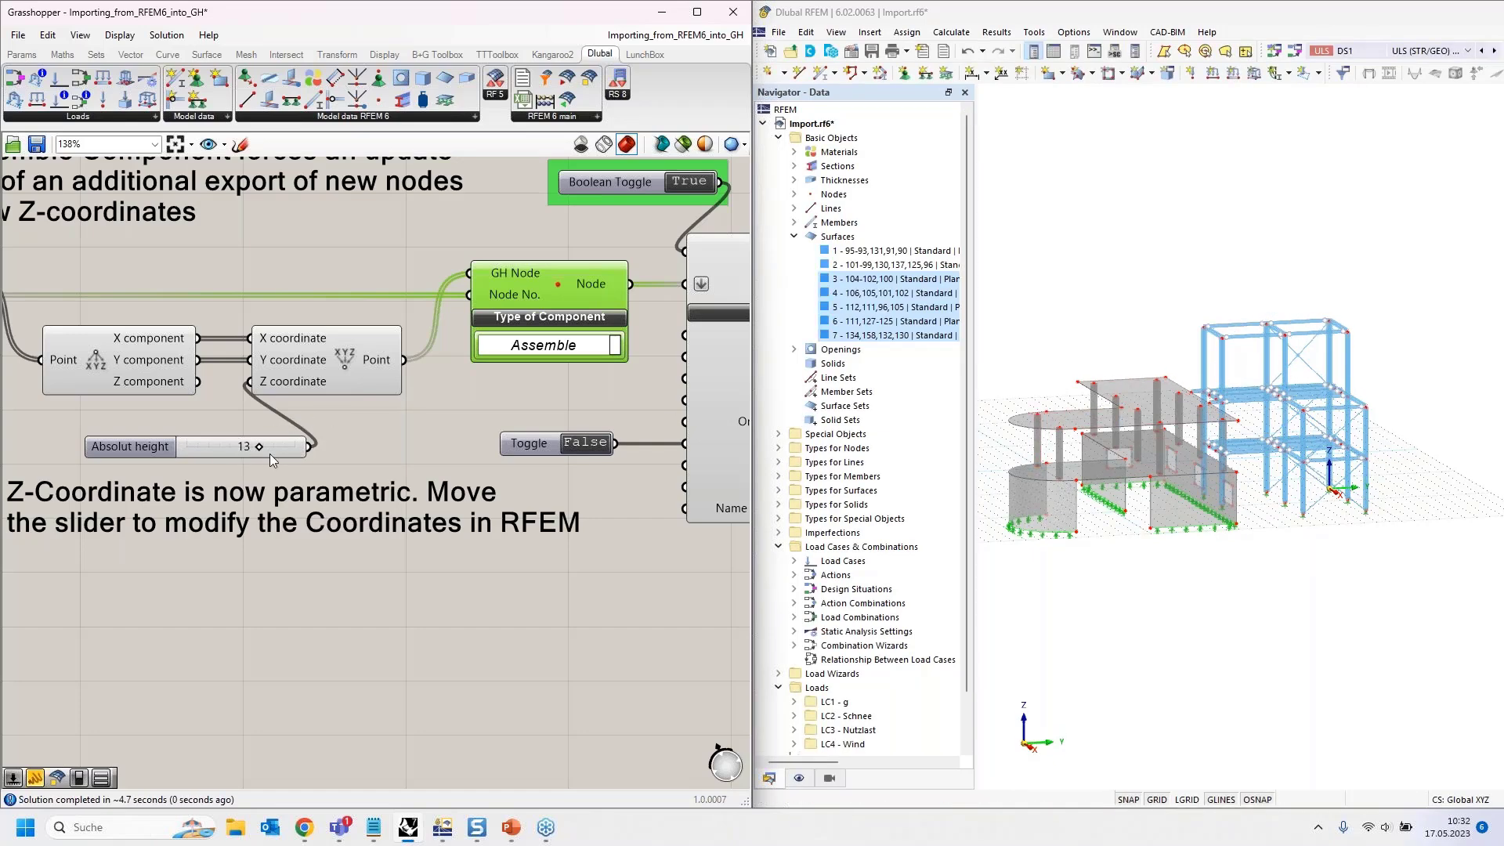
scroll(270, 454, "down", 3)
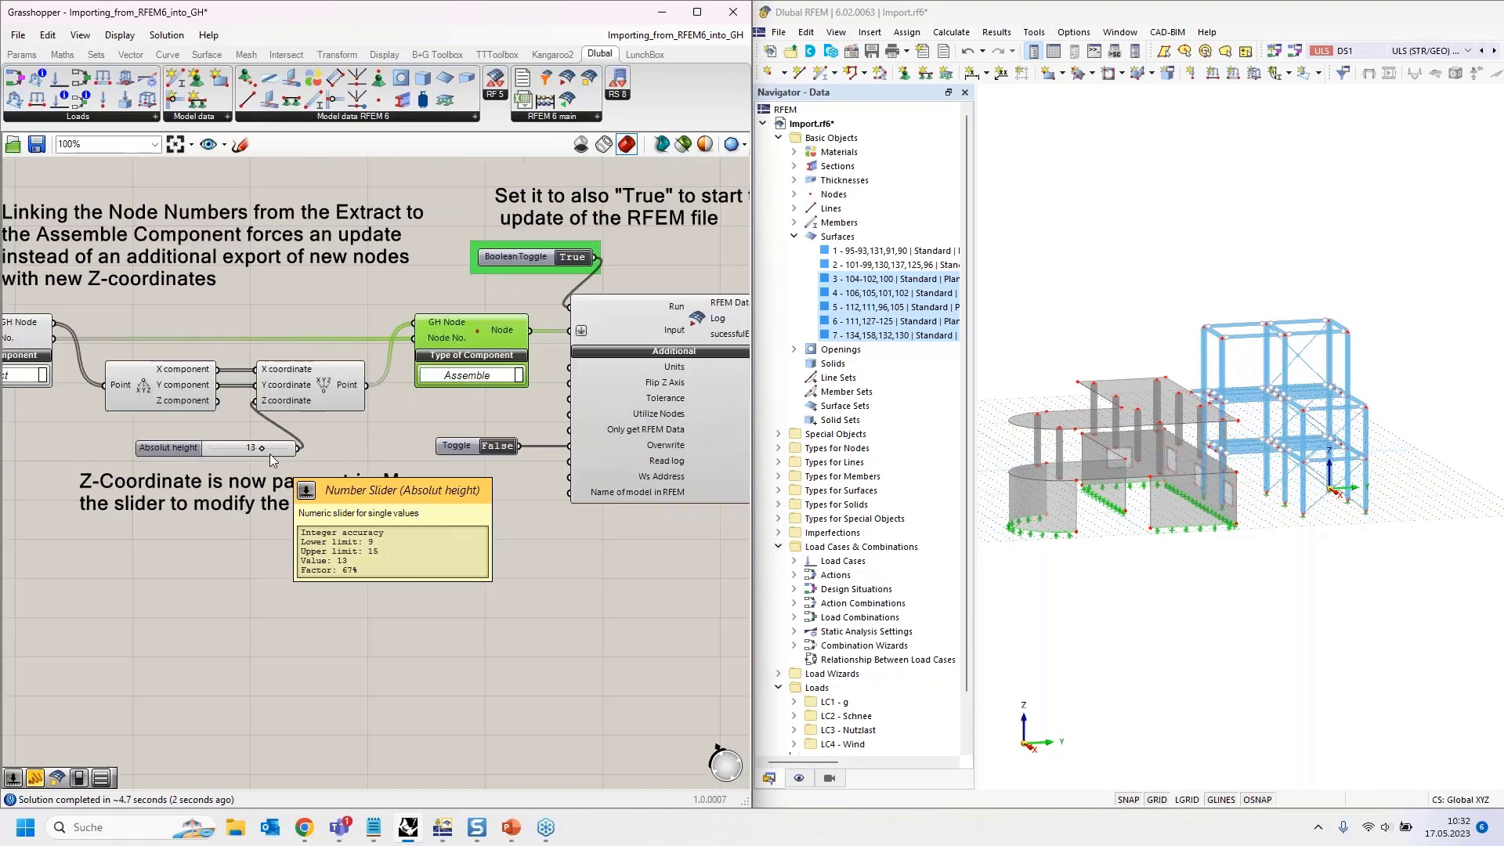
scroll(650, 271, "down", 4)
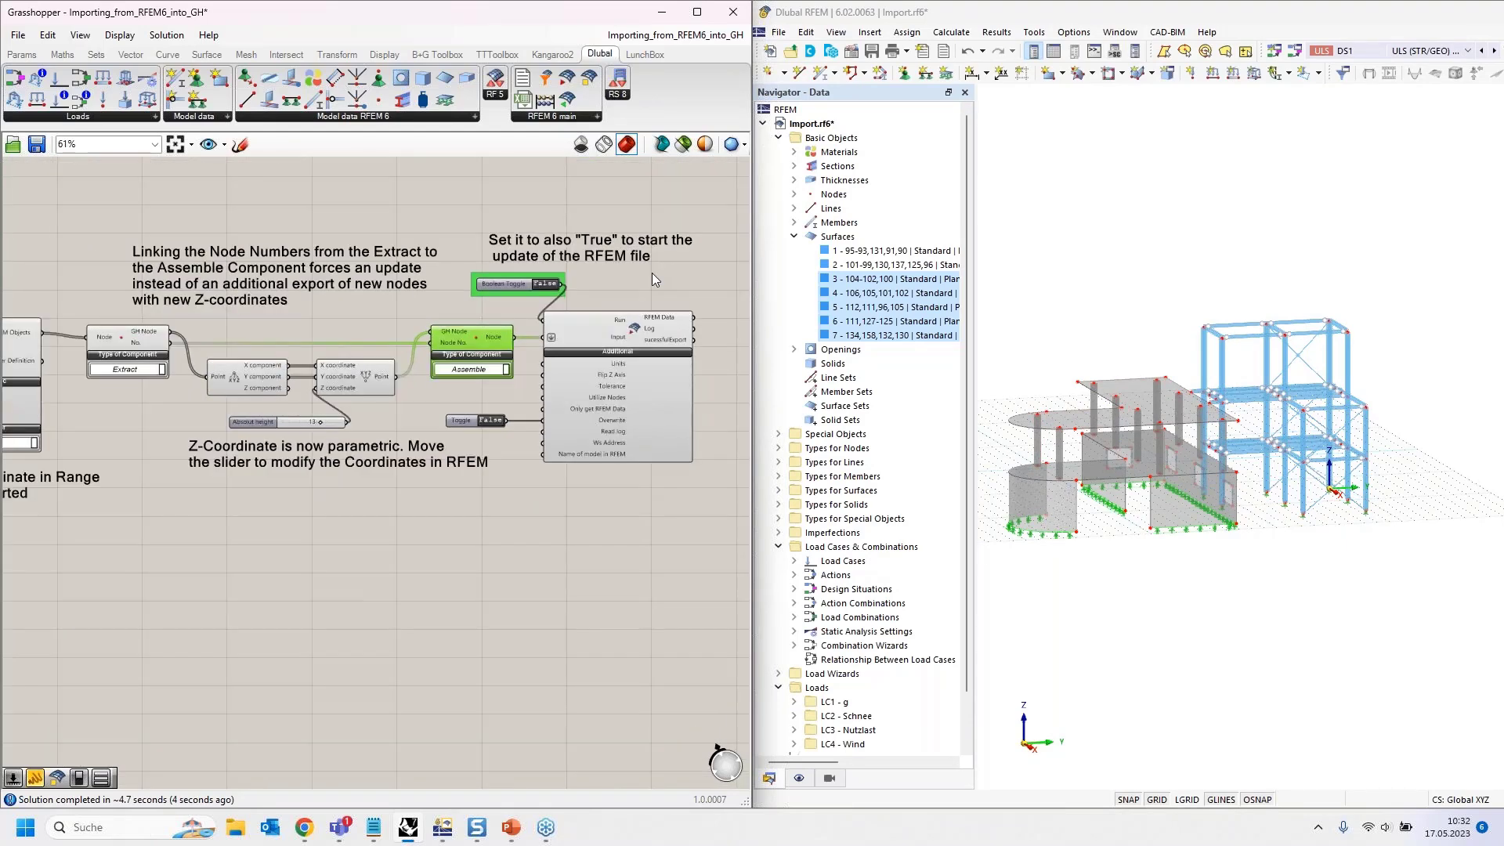
Set the import component's Run toggle to False and review the node-number link between the Extract and Assemble components.
right_click_drag(611, 276, 743, 276)
scroll(87, 343, "up", 4)
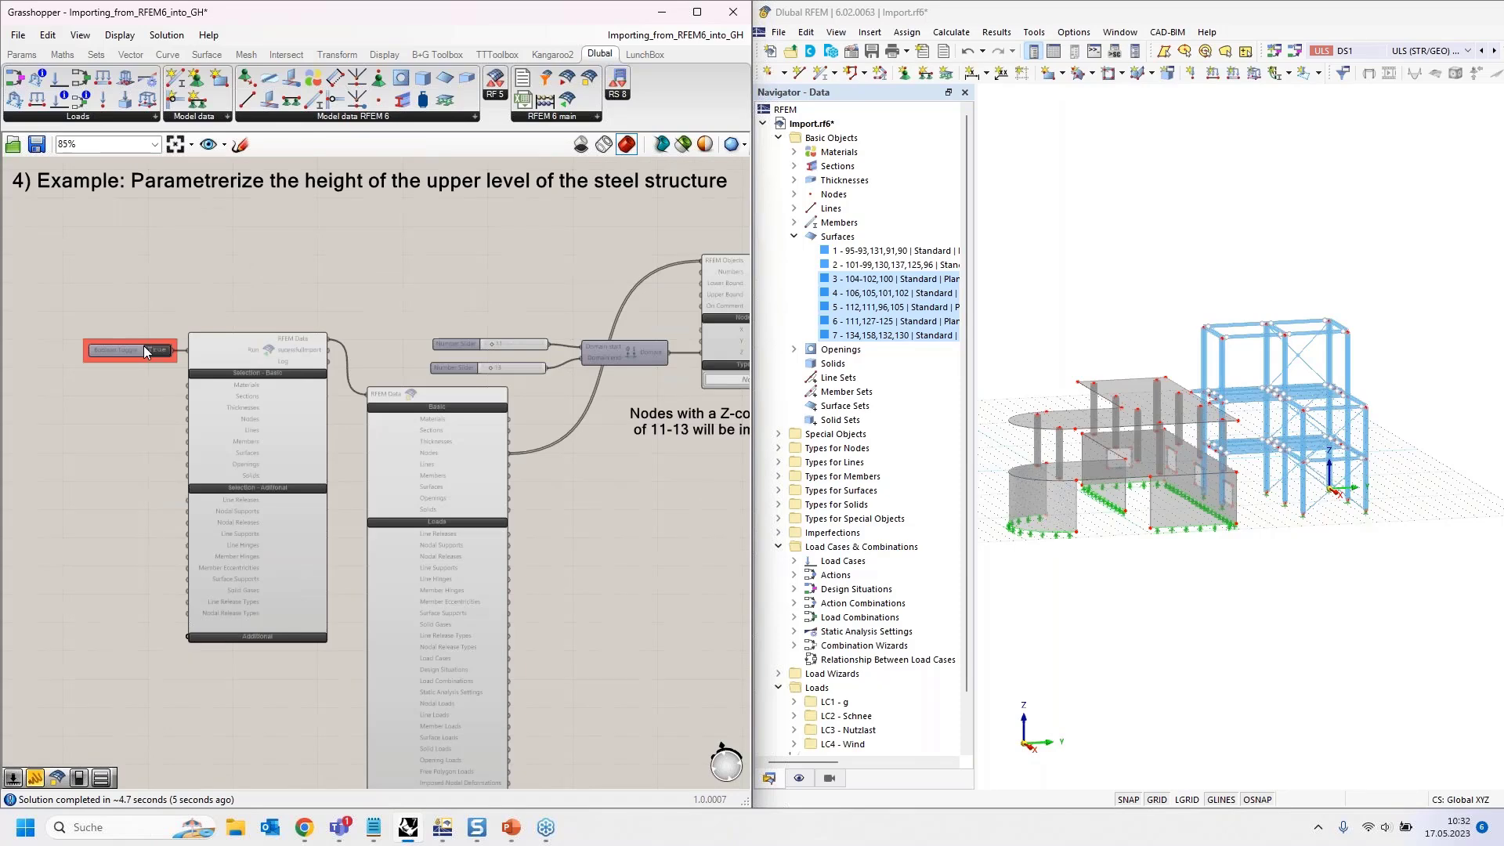
double_click(159, 351)
scroll(168, 290, "down", 1)
scroll(168, 289, "down", 2)
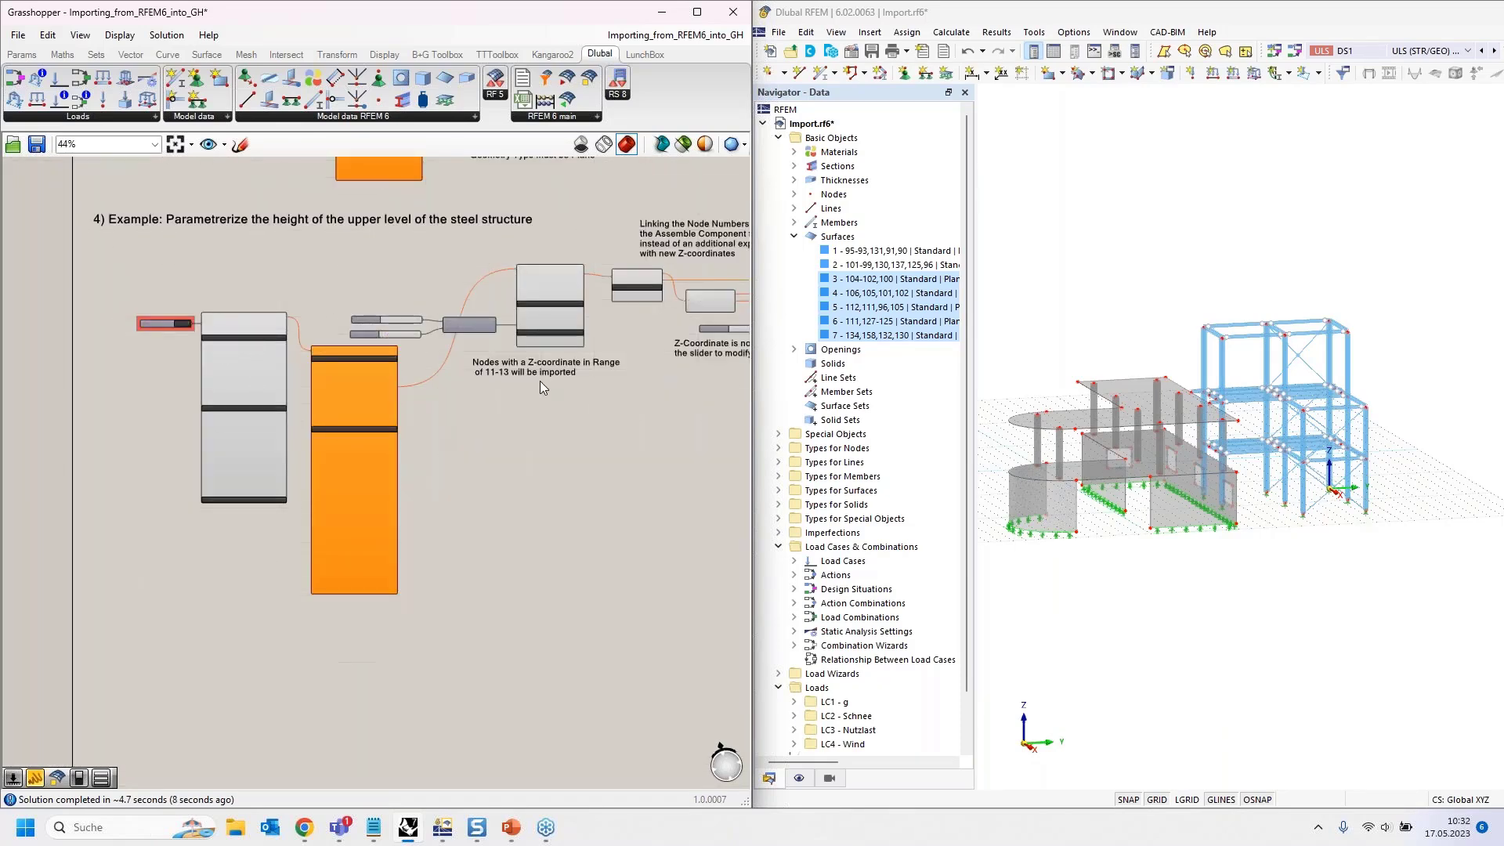
scroll(489, 391, "up", 3)
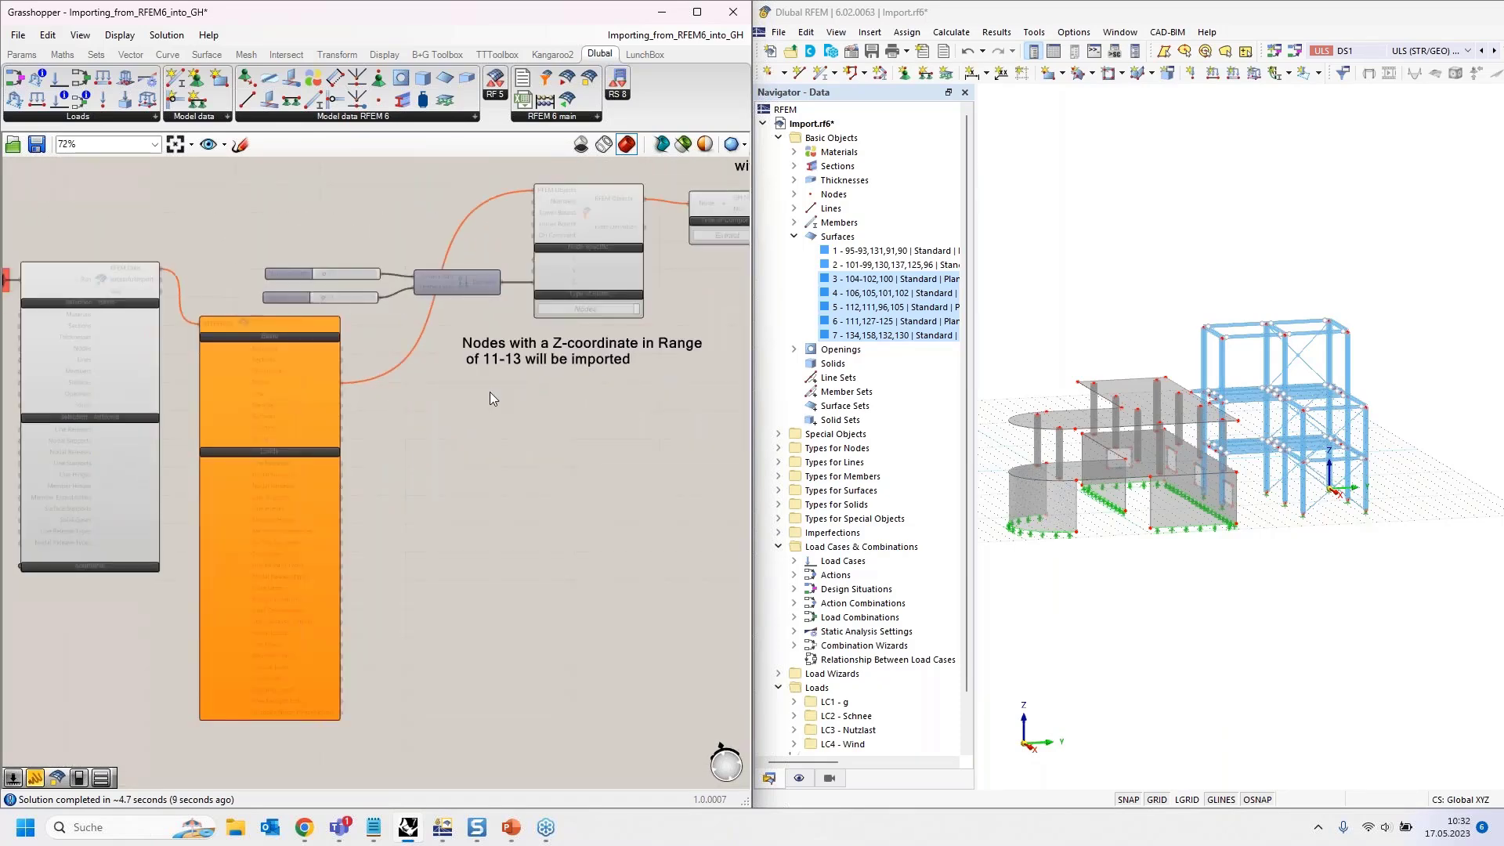
right_click_drag(692, 427, 176, 508)
scroll(352, 311, "up", 1)
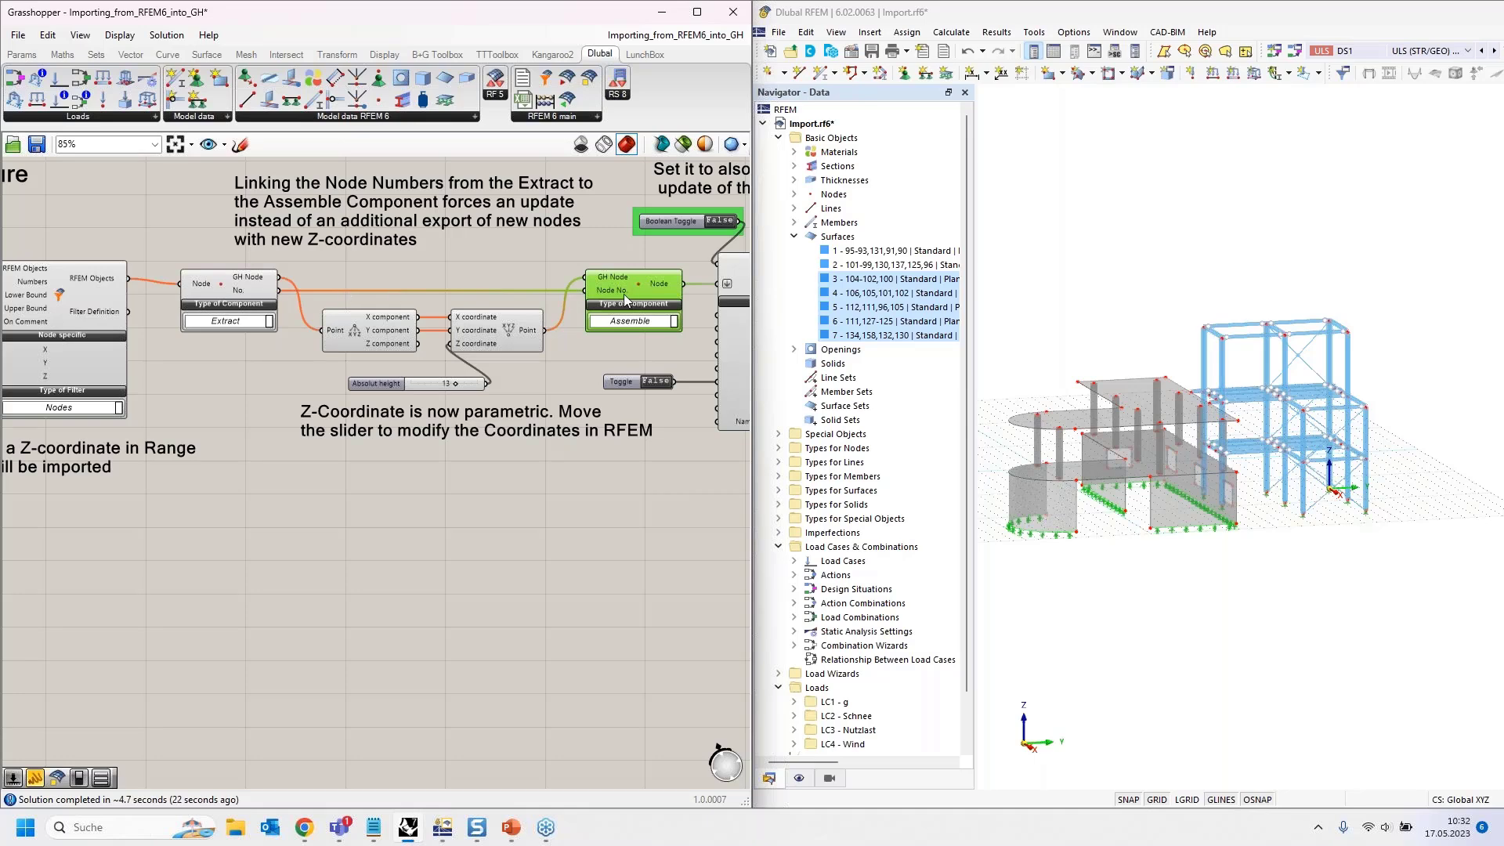
right_click_drag(606, 345, 468, 361)
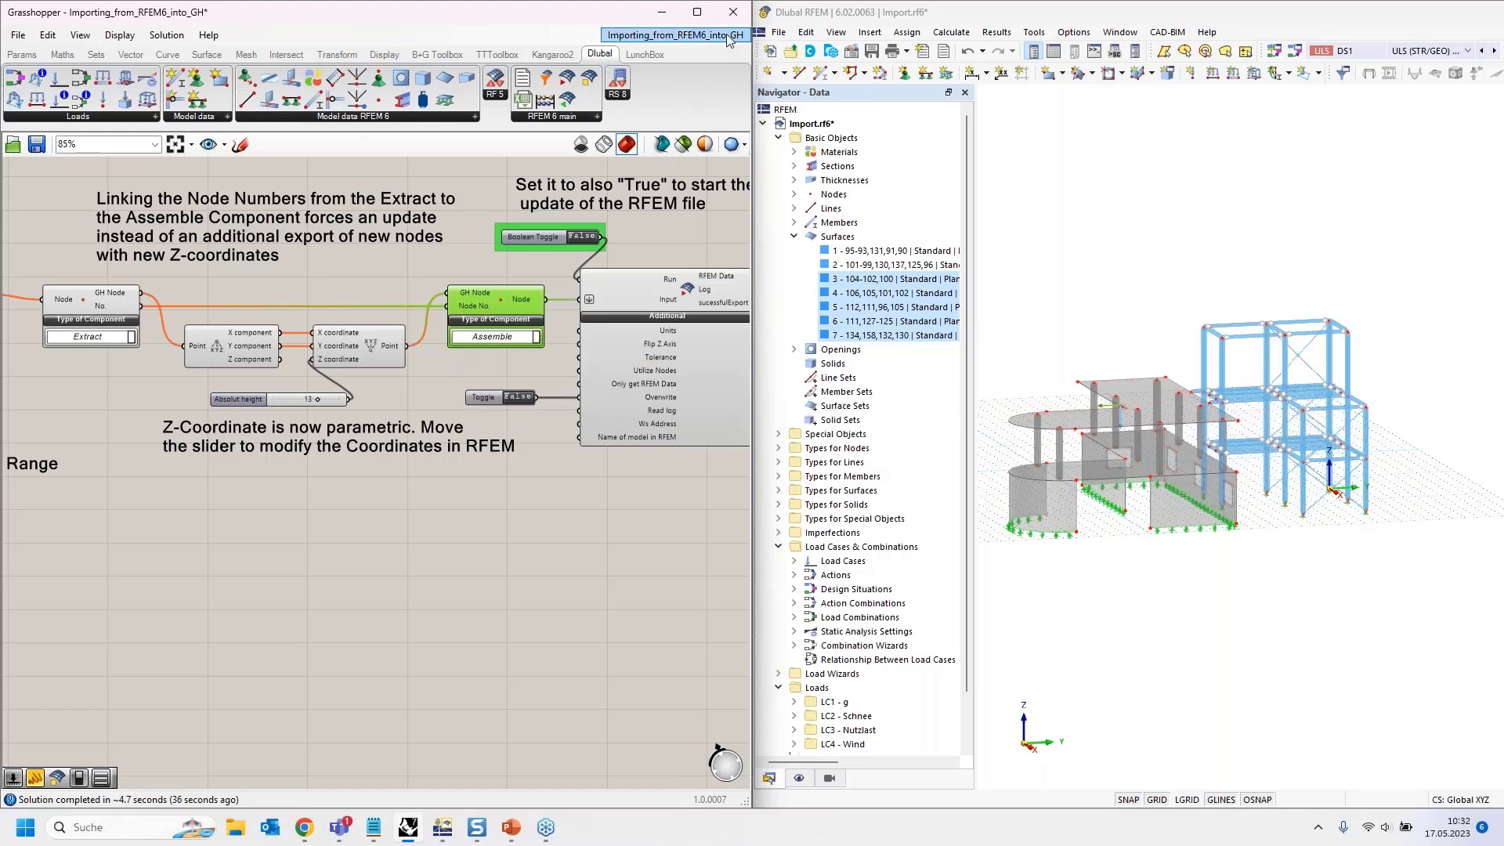
Close the Importing_from_RFEM6_into_GH definition without saving its changes.
mouse_move(727, 37)
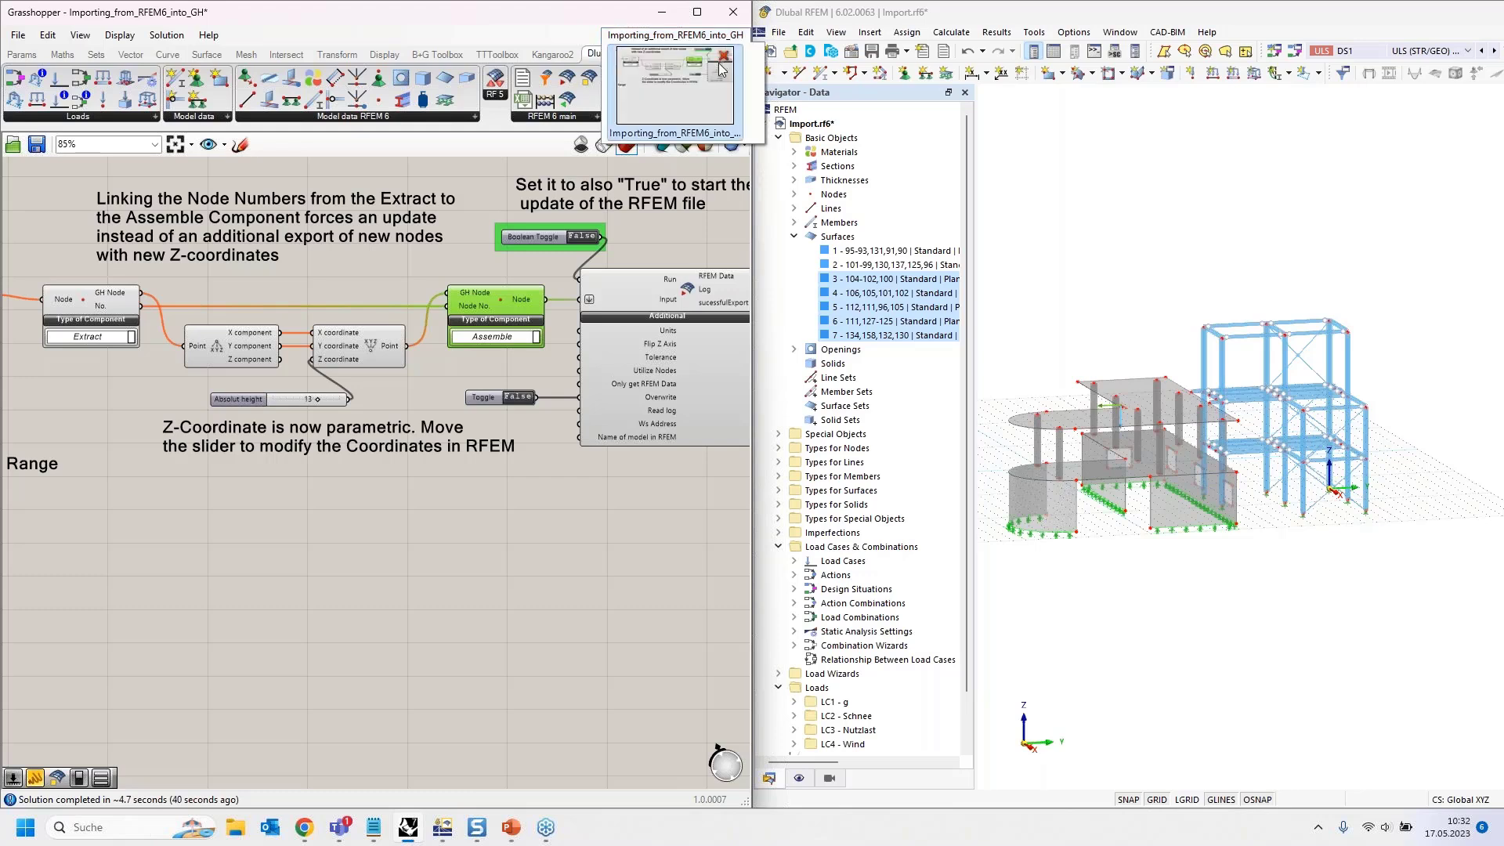
left_click(723, 57)
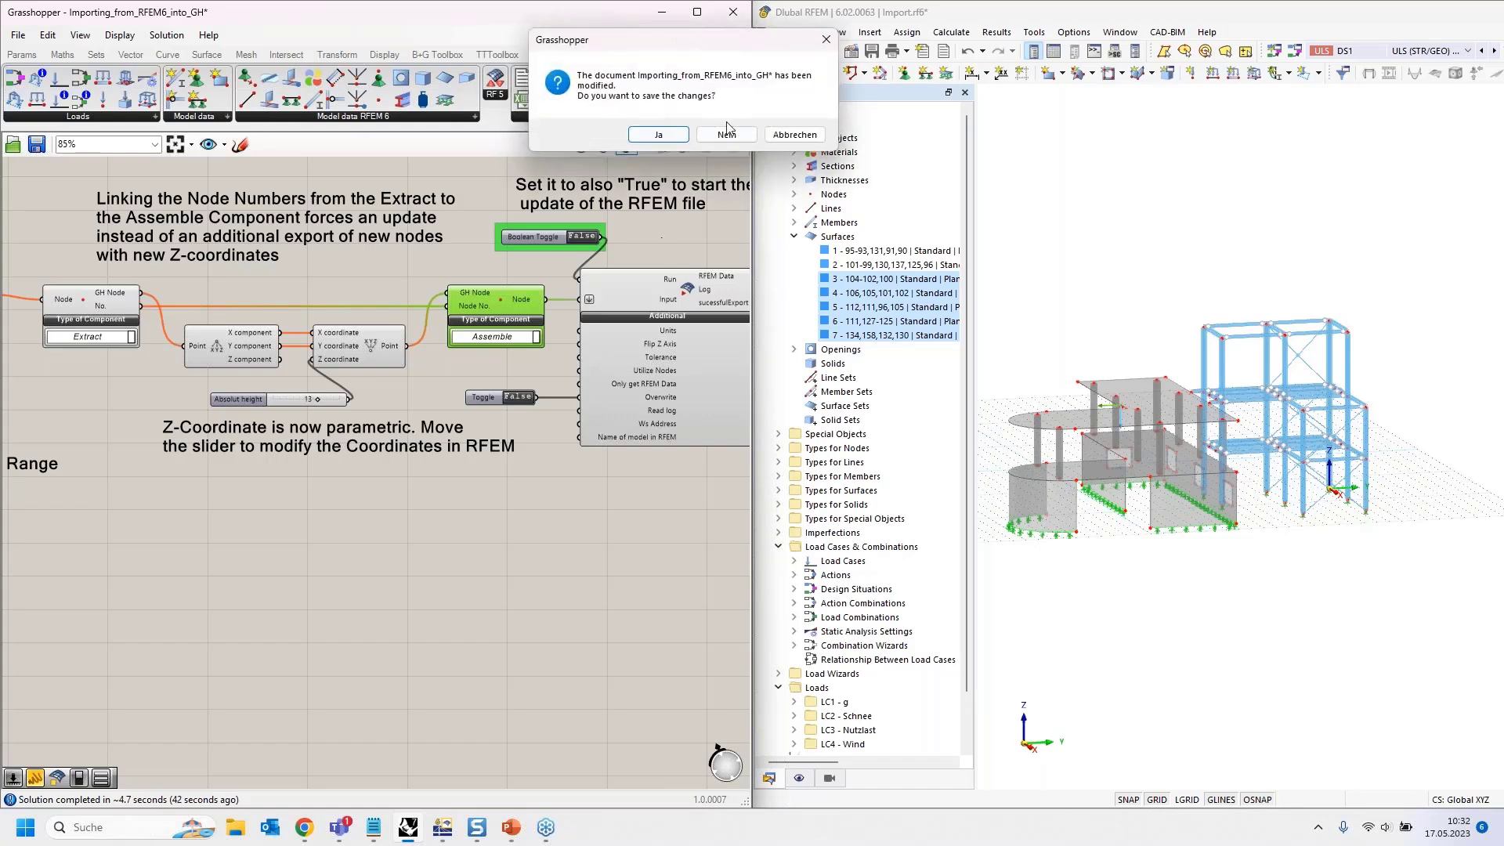
left_click(726, 136)
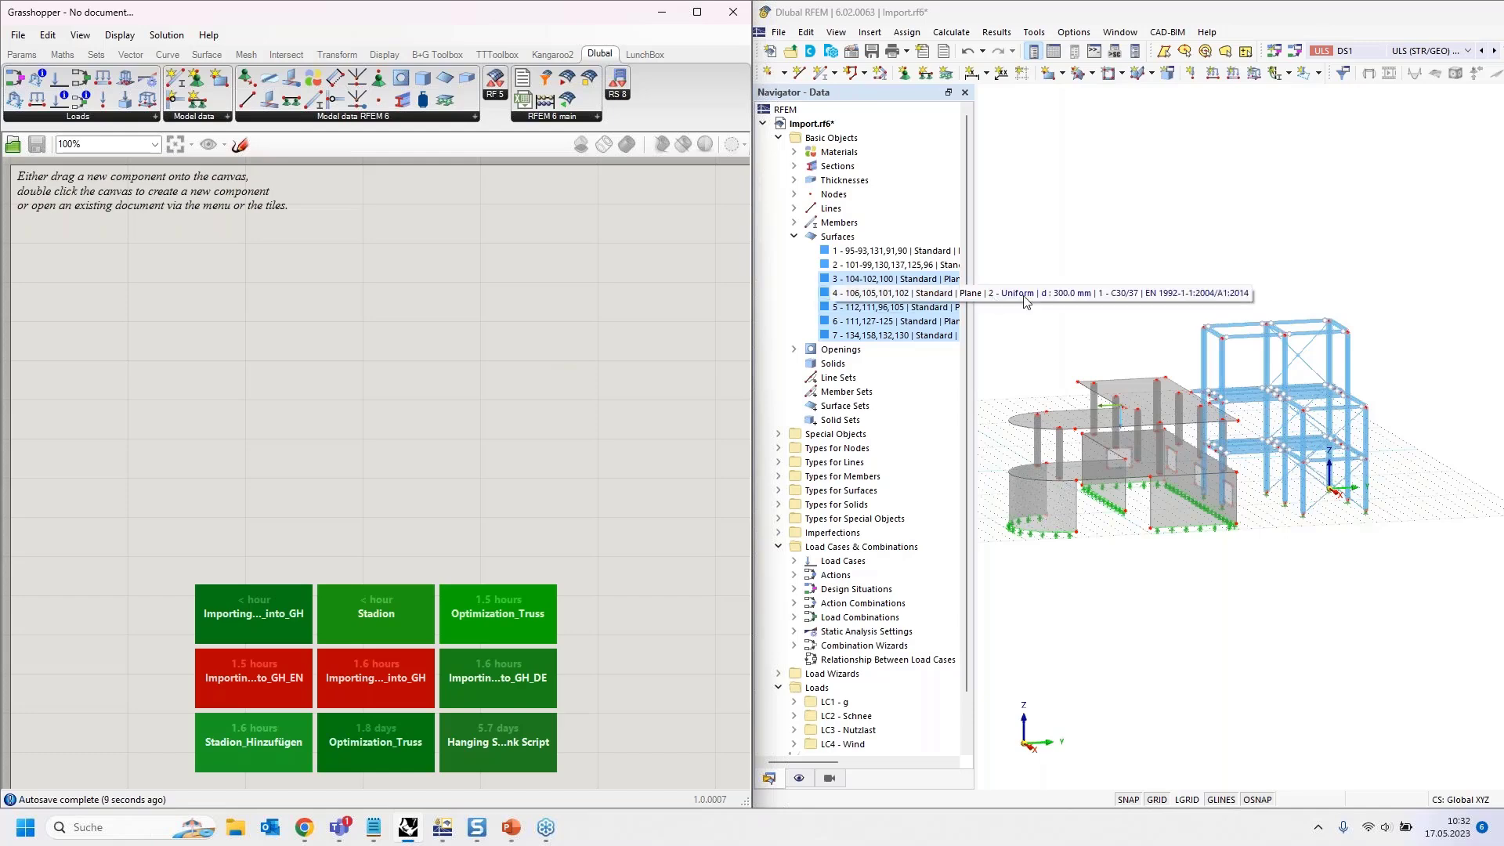
Switch to RFEM and close the Import.rf6 model.
left_click_drag(1130, 16, 1503, 312)
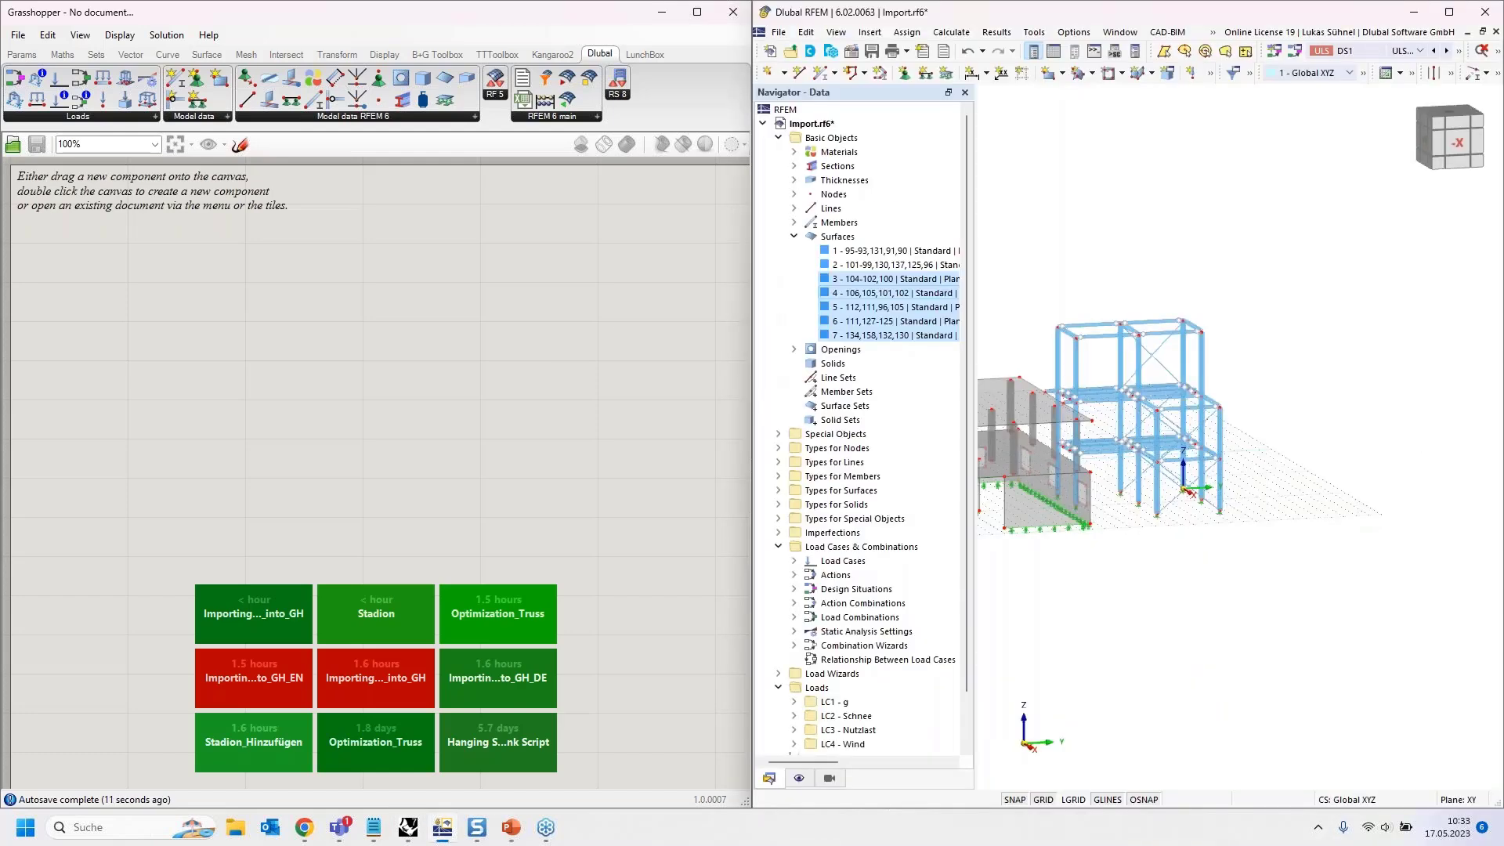
left_click(1494, 31)
left_click(1195, 481)
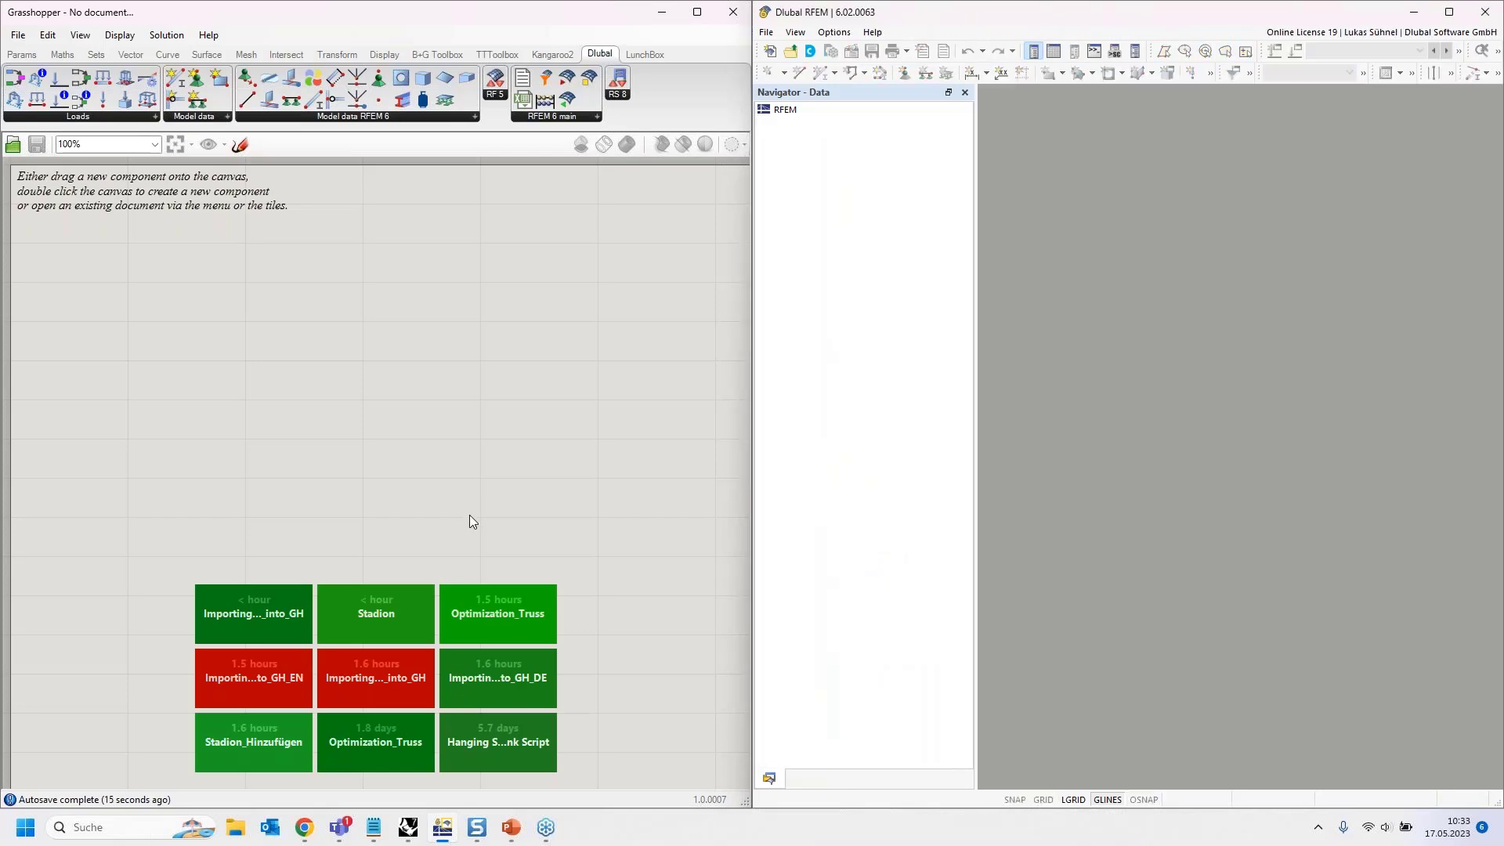
Open the recent Optimization_Truss definition in Grasshopper and bring its purple geometry group into view.
left_click(481, 611)
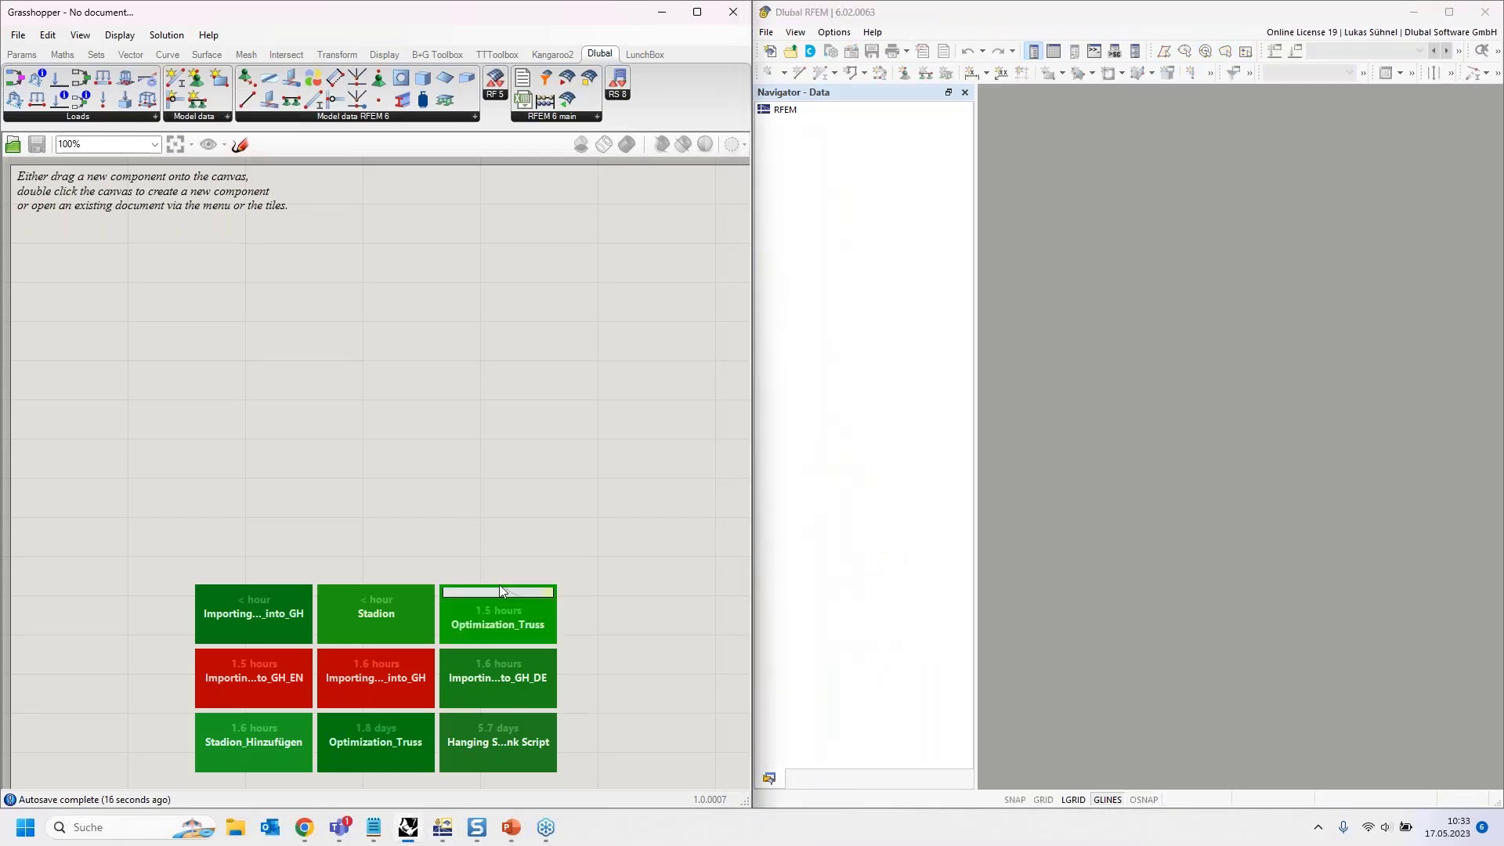
double_click(490, 599)
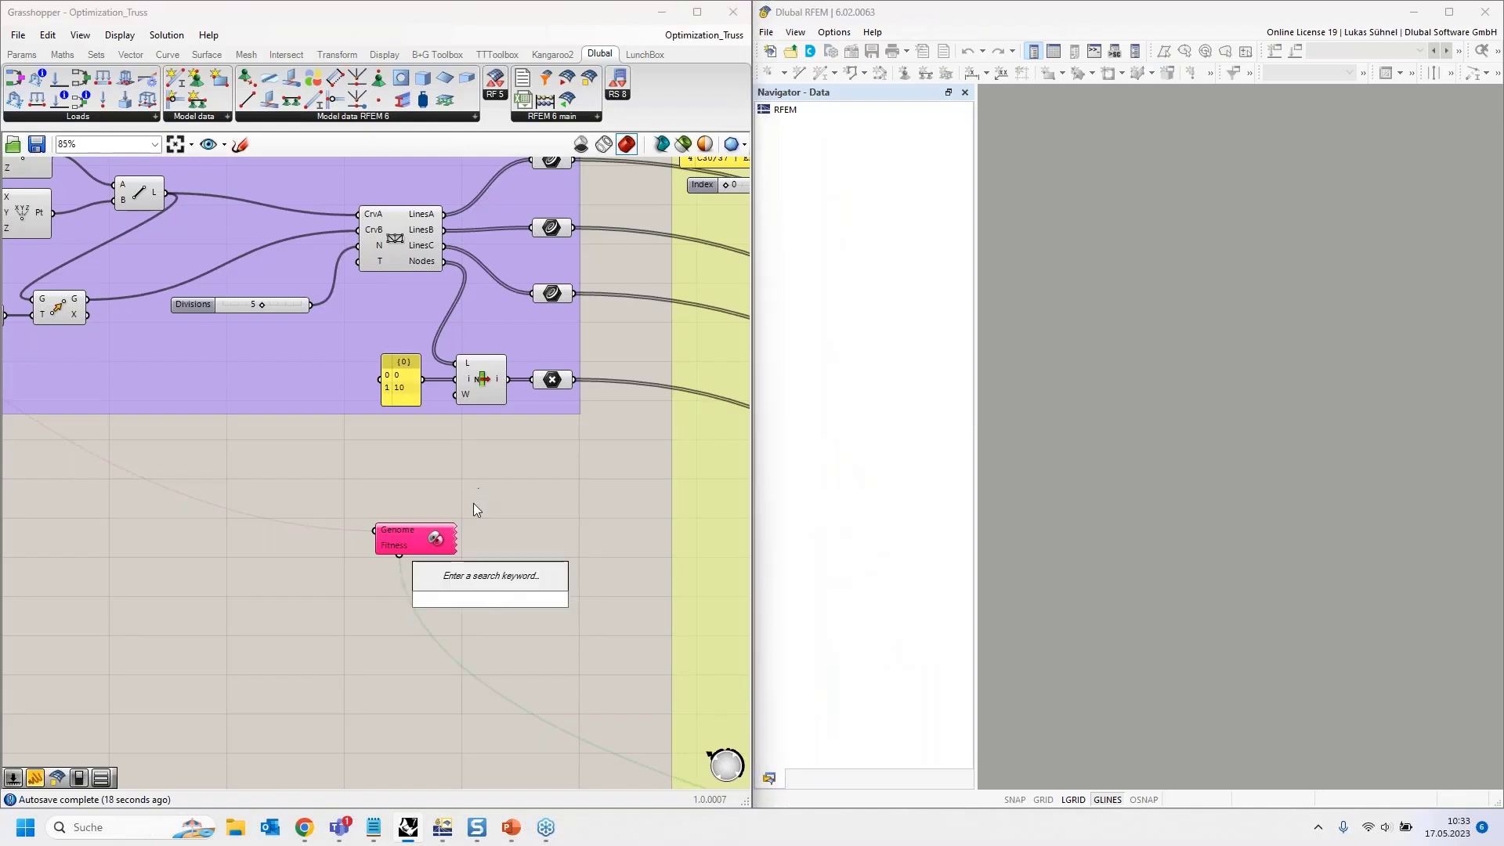
scroll(481, 499, "down", 2)
left_click(477, 492)
scroll(478, 492, "down", 3)
right_click_drag(491, 480, 380, 440)
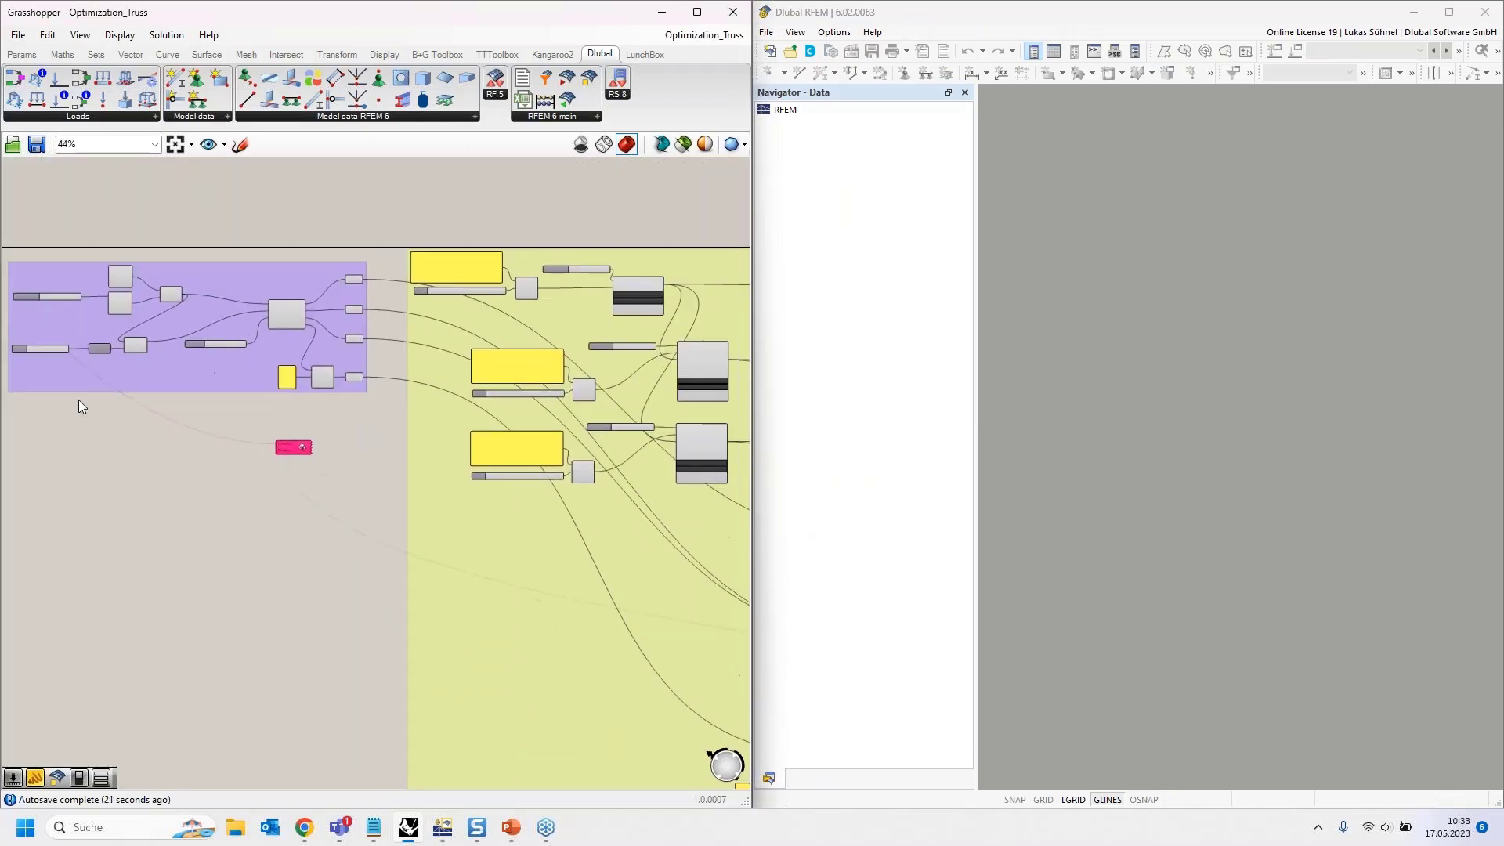
scroll(55, 303, "up", 3)
Place the Grasshopper window beside the Rhino viewport so the truss preview and its definition are both visible.
left_click_drag(290, 2, 315, 42)
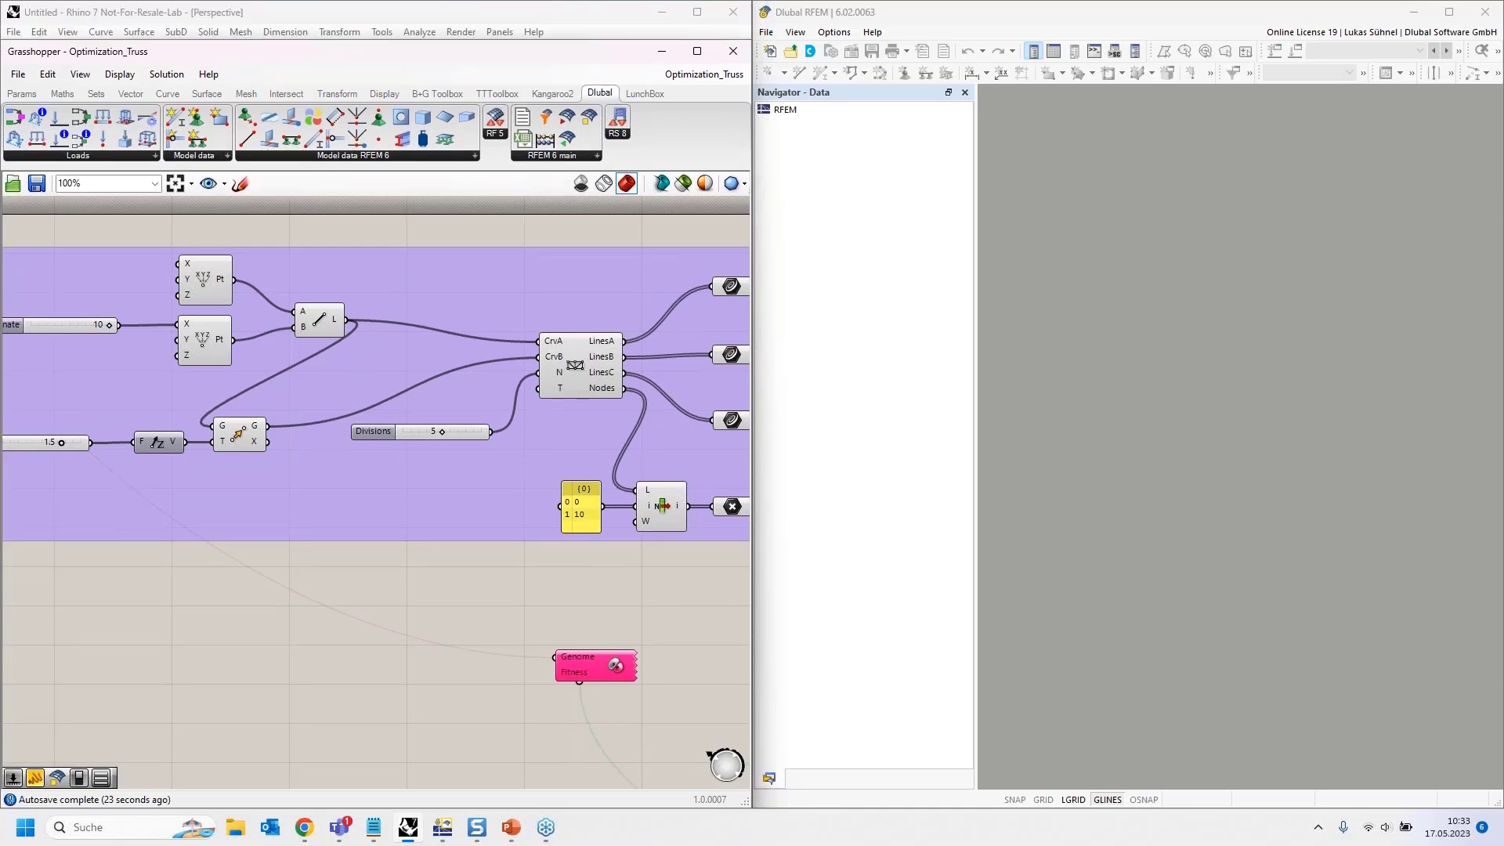
left_click_drag(594, 61, 1502, 259)
left_click(429, 474)
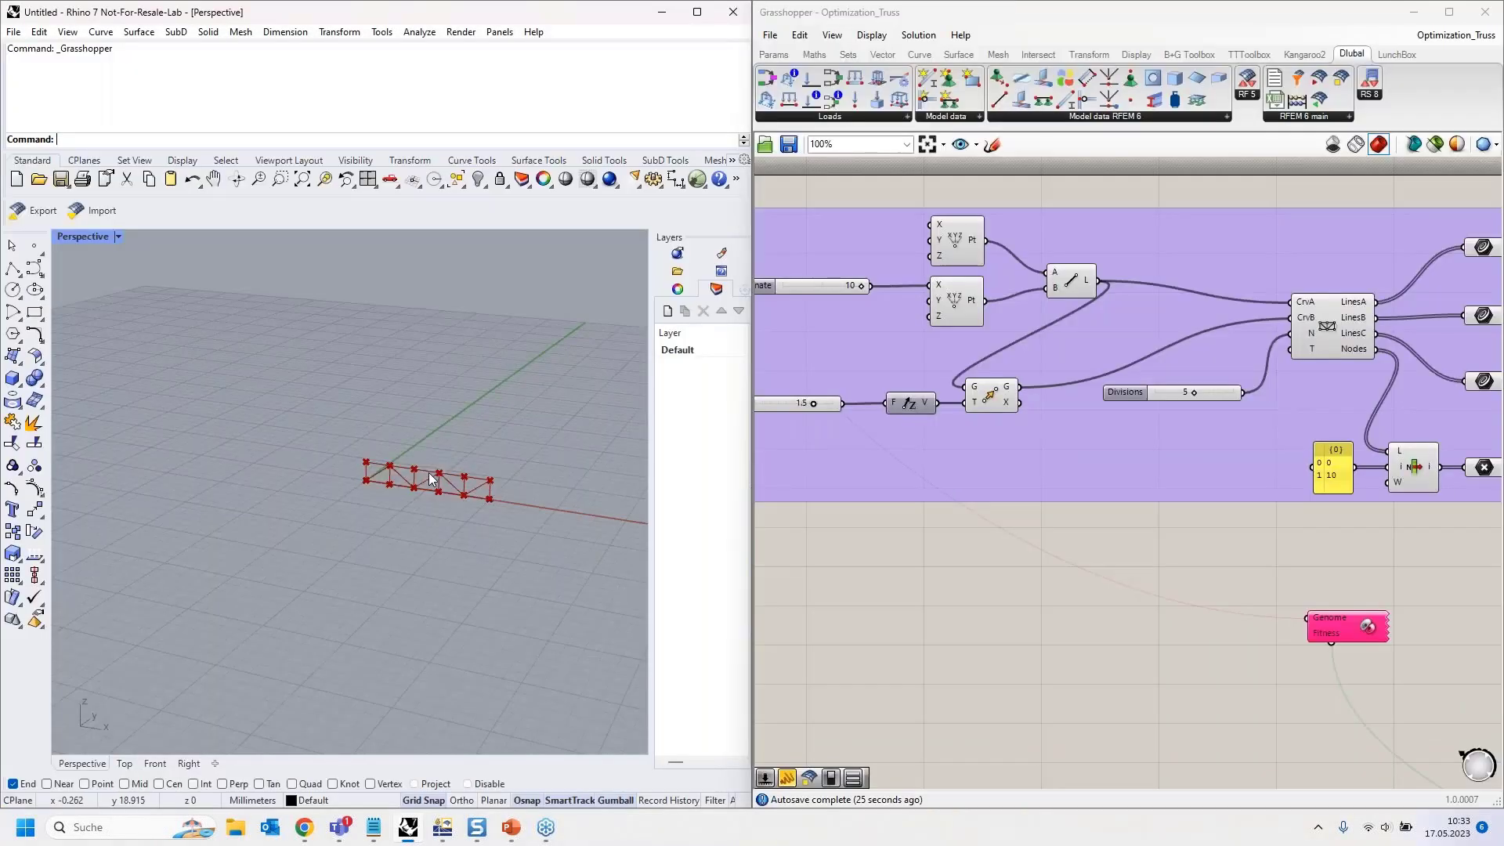
scroll(429, 474, "up", 8)
Show the LunchBox components and examine how the truss component connects to its curves, Divisions slider and node output.
scroll(1012, 461, "up", 2)
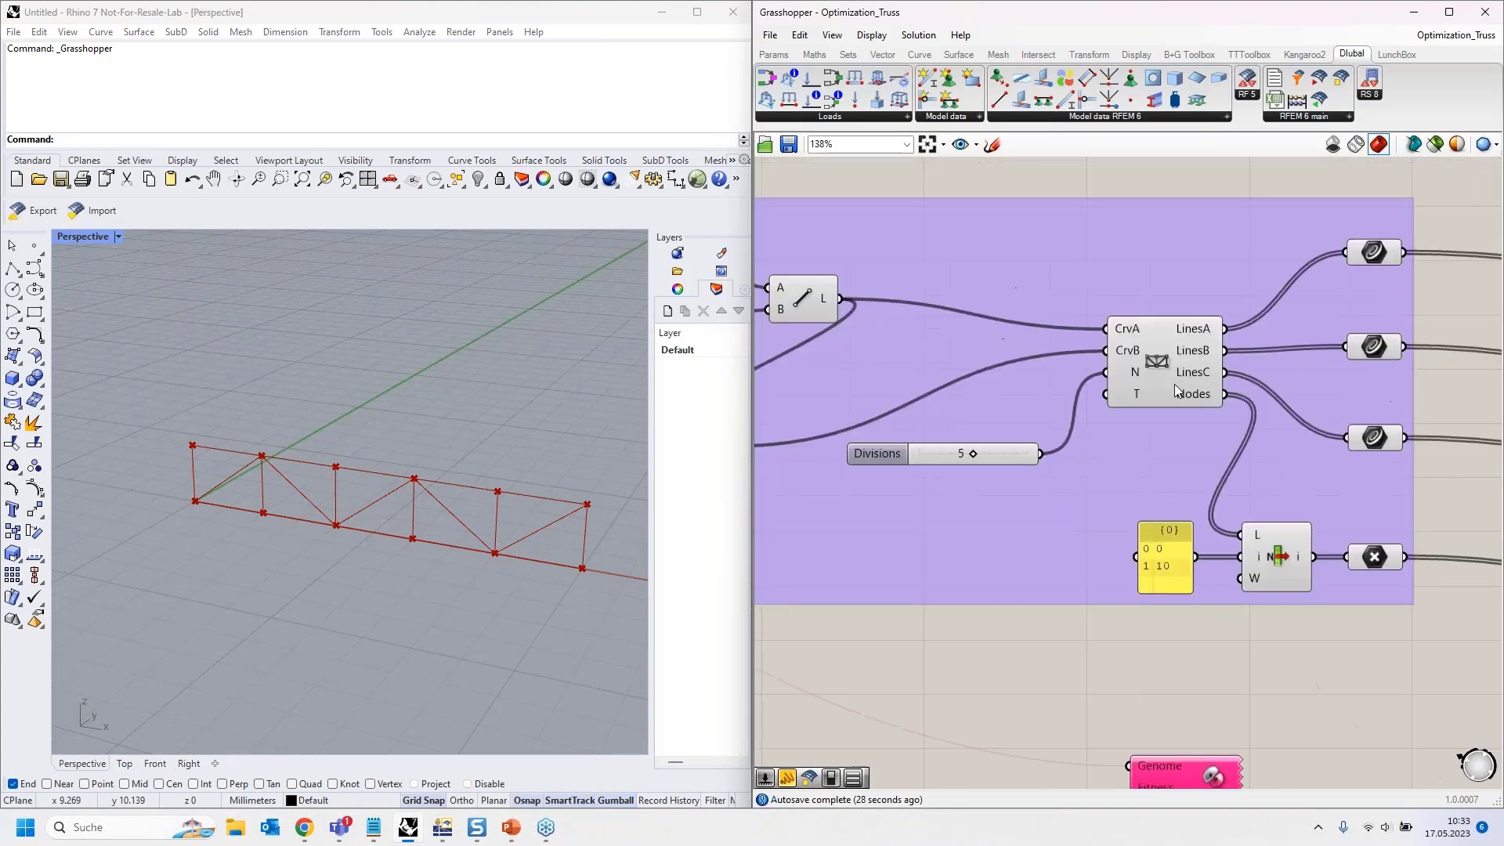
left_click(1389, 58)
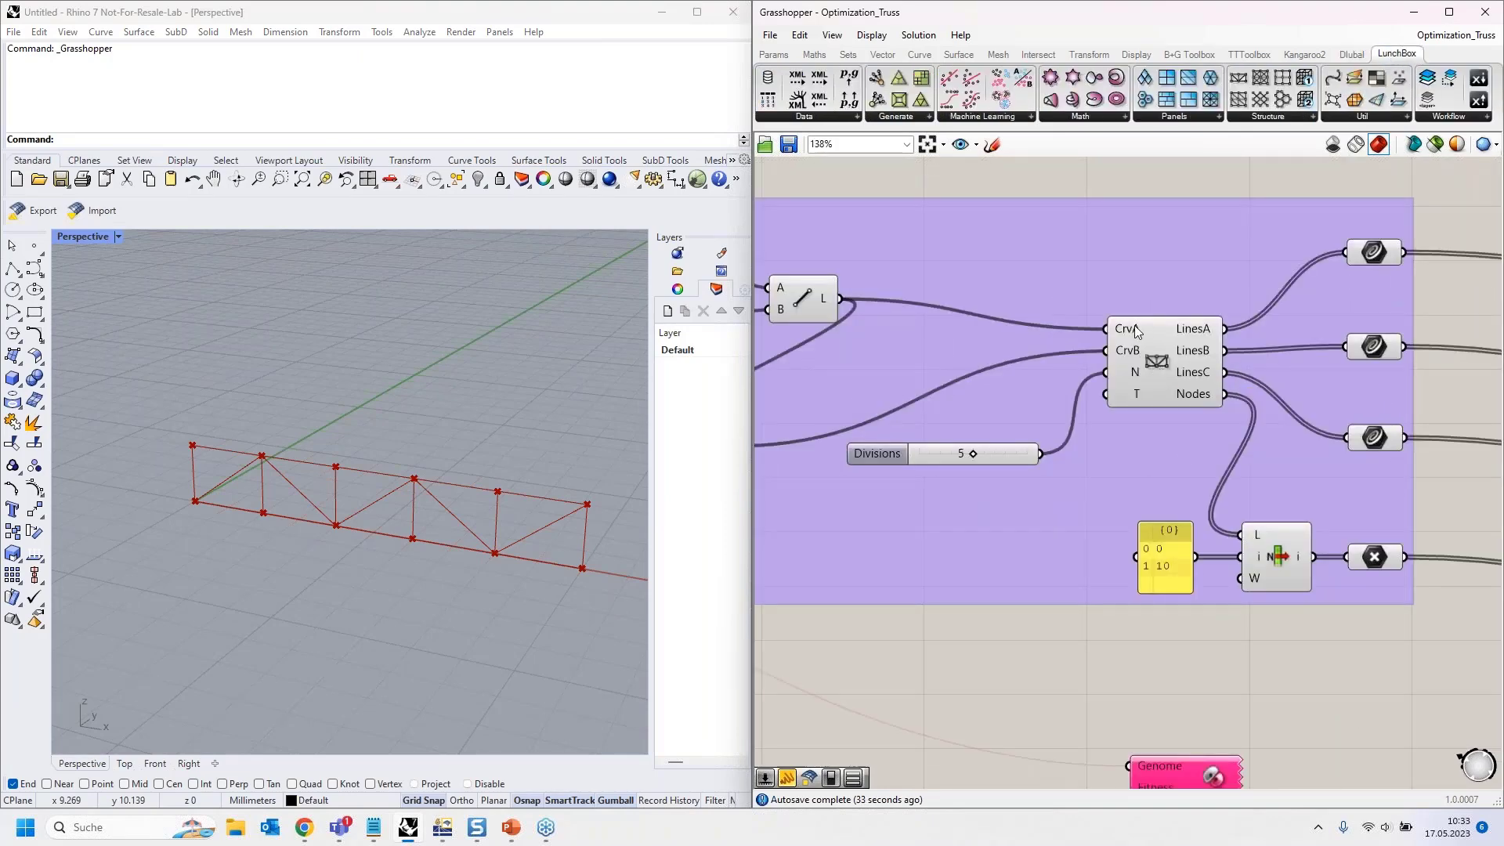
scroll(1187, 435, "down", 2)
scroll(1187, 444, "down", 1)
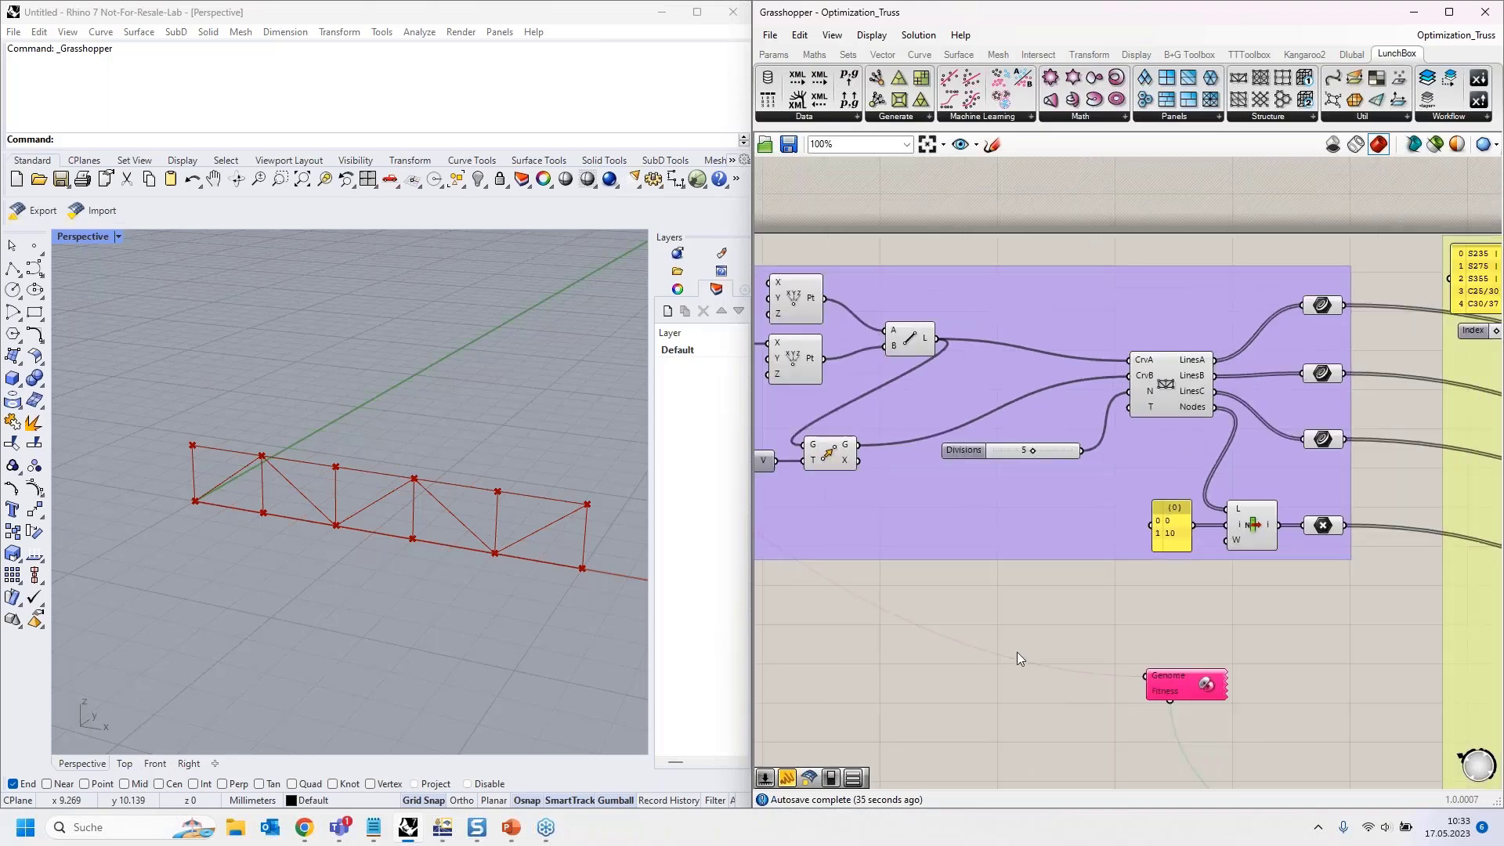
right_click_drag(1014, 654, 1041, 600)
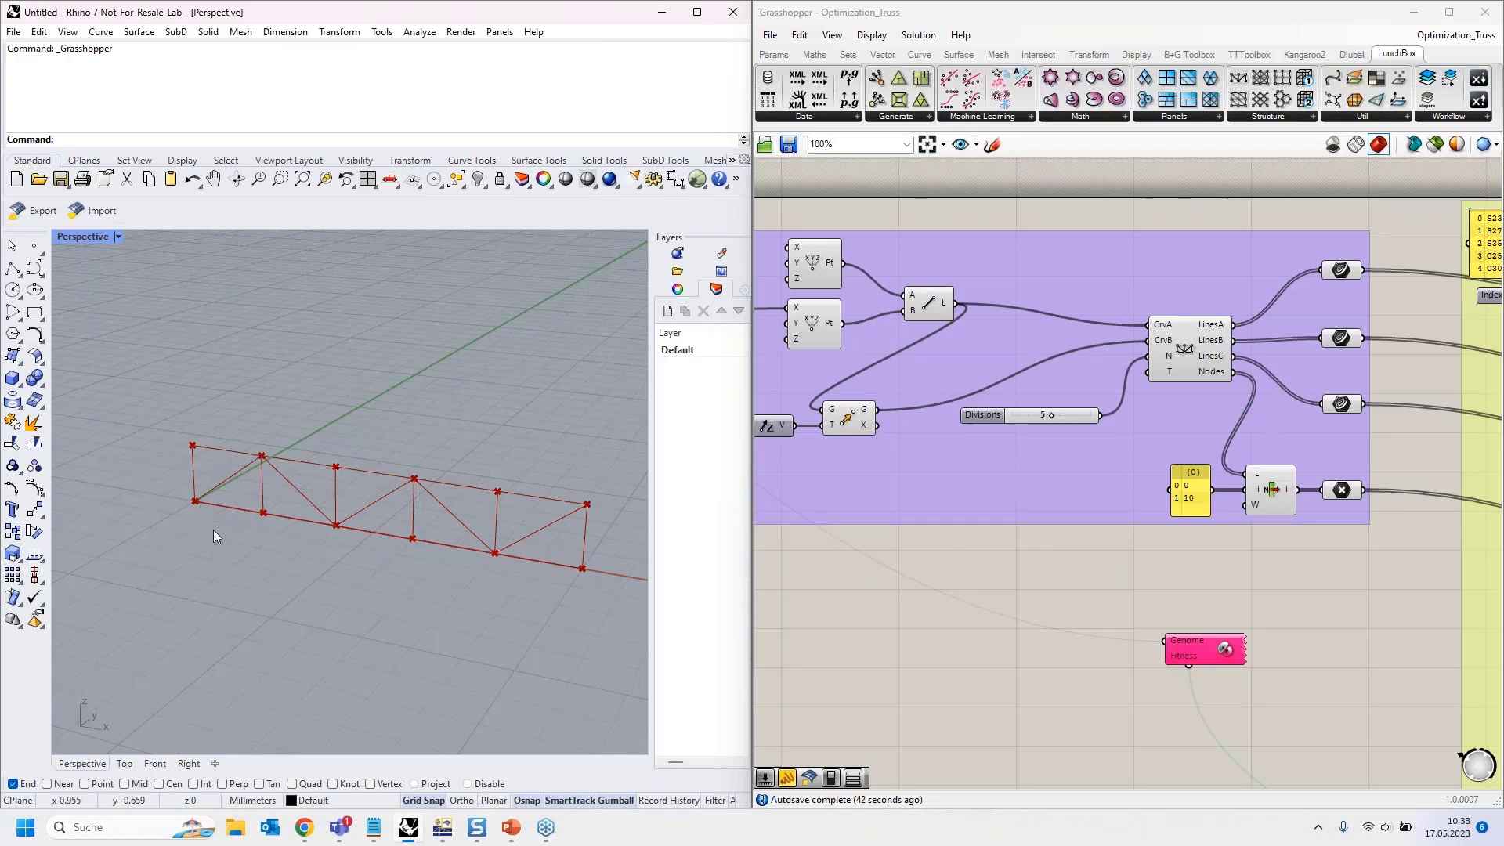
Examine how the yellow group assembles the material, the cross-sections and the members from the truss lines.
left_click(1388, 594)
scroll(838, 410, "down", 2)
right_click_drag(1428, 429, 753, 372)
scroll(1046, 351, "down", 2)
scroll(1134, 495, "down", 1)
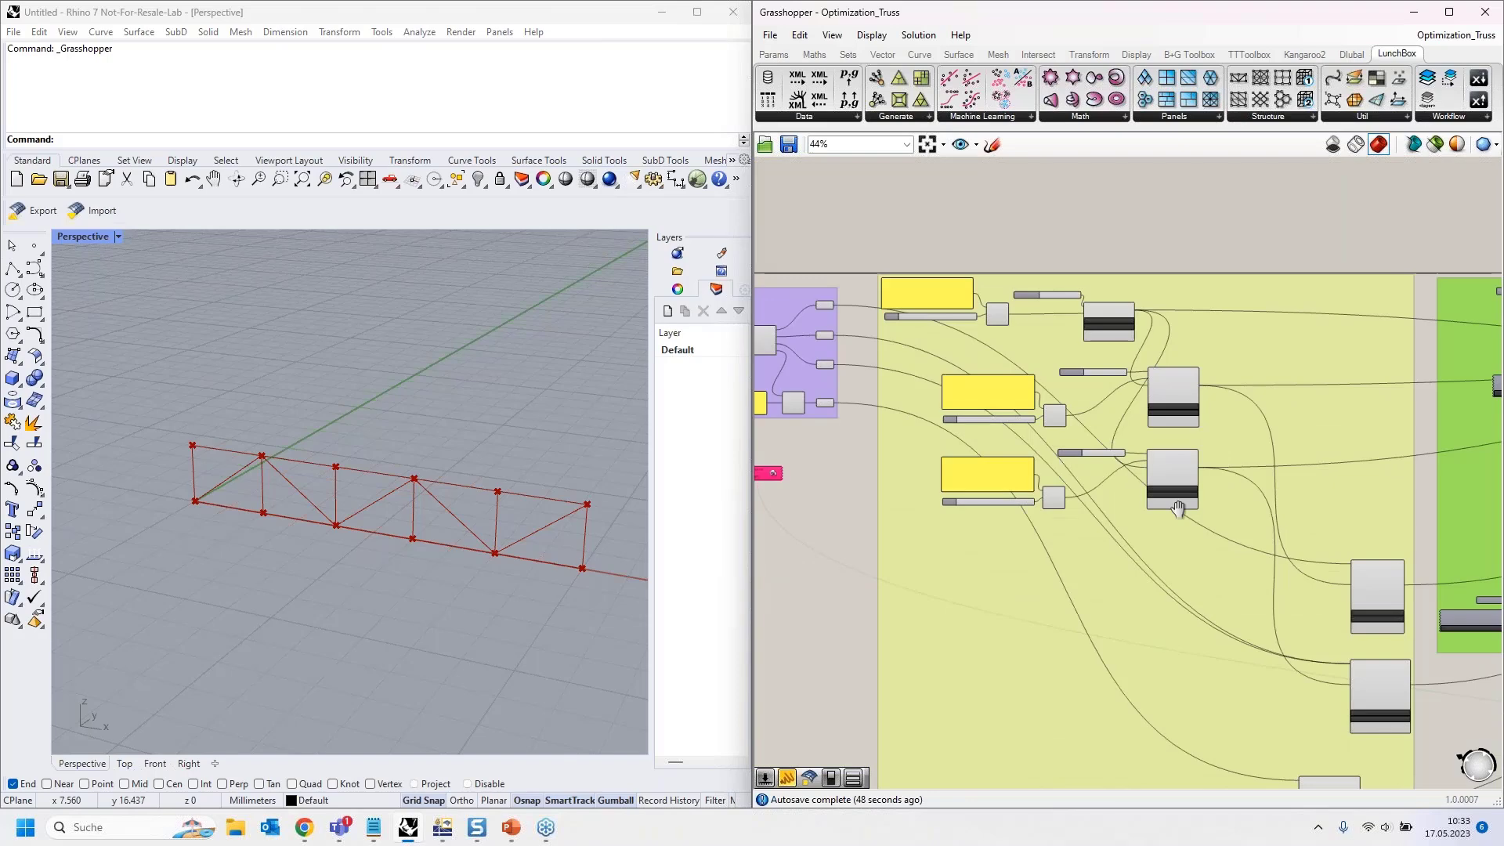
right_click_drag(1423, 688, 1243, 534)
scroll(1243, 534, "up", 5)
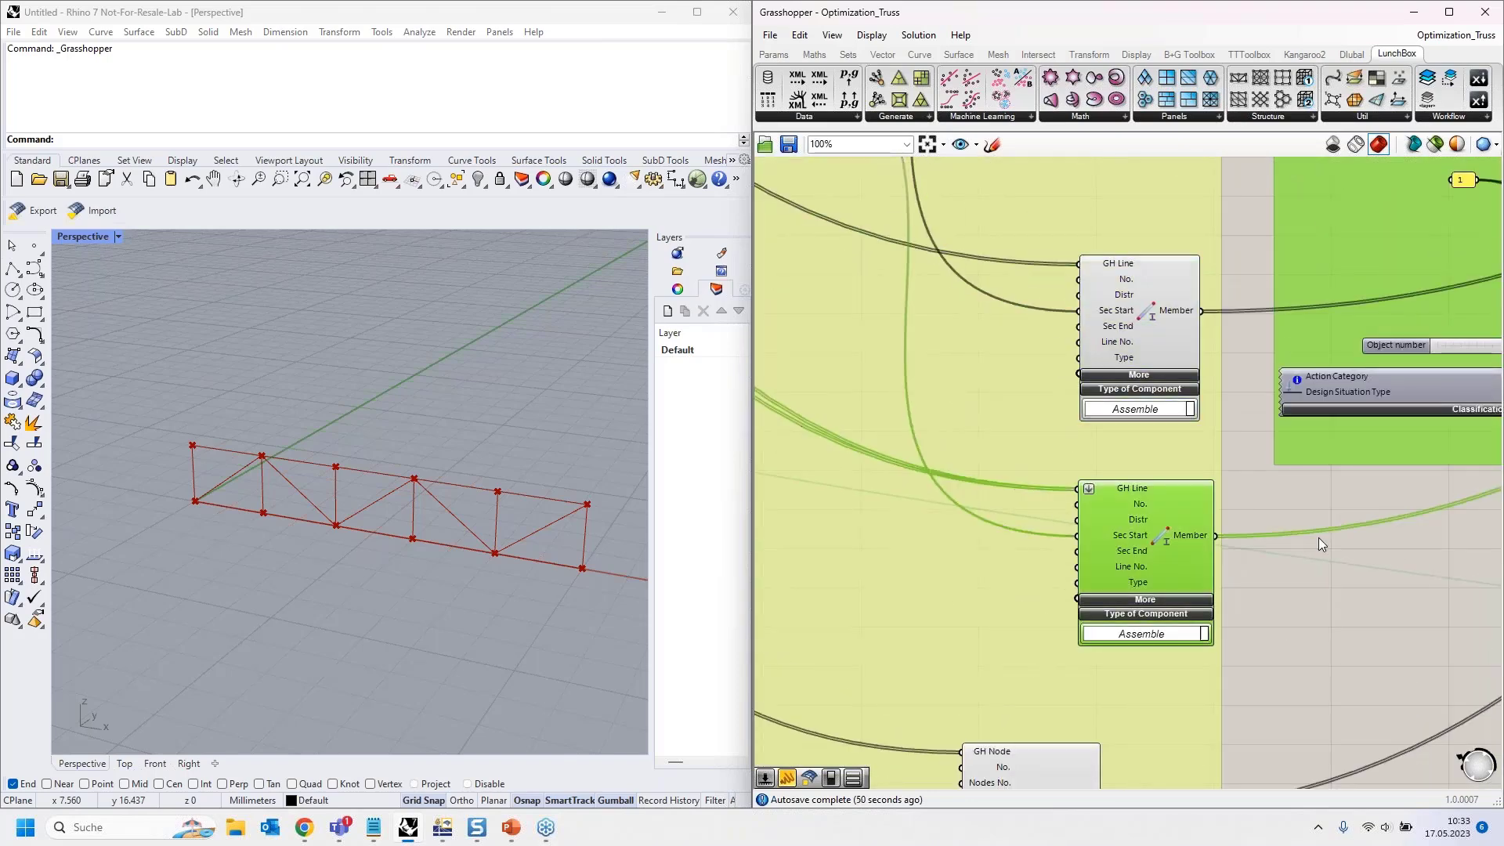
scroll(1065, 433, "down", 5)
scroll(1043, 355, "up", 4)
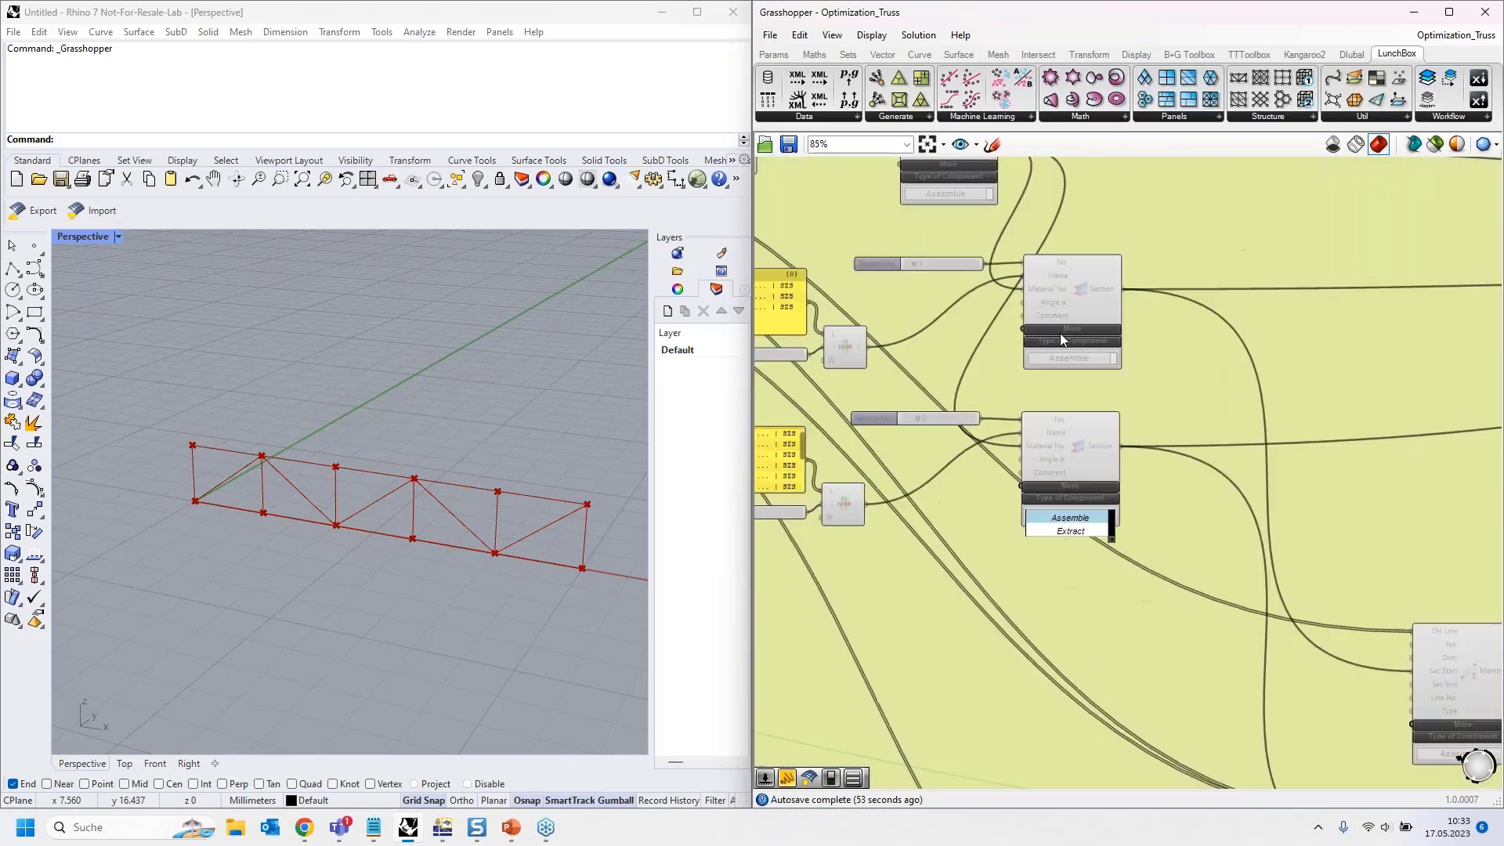
right_click_drag(1079, 270, 1099, 413)
scroll(1026, 206, "down", 1)
scroll(1026, 207, "down", 1)
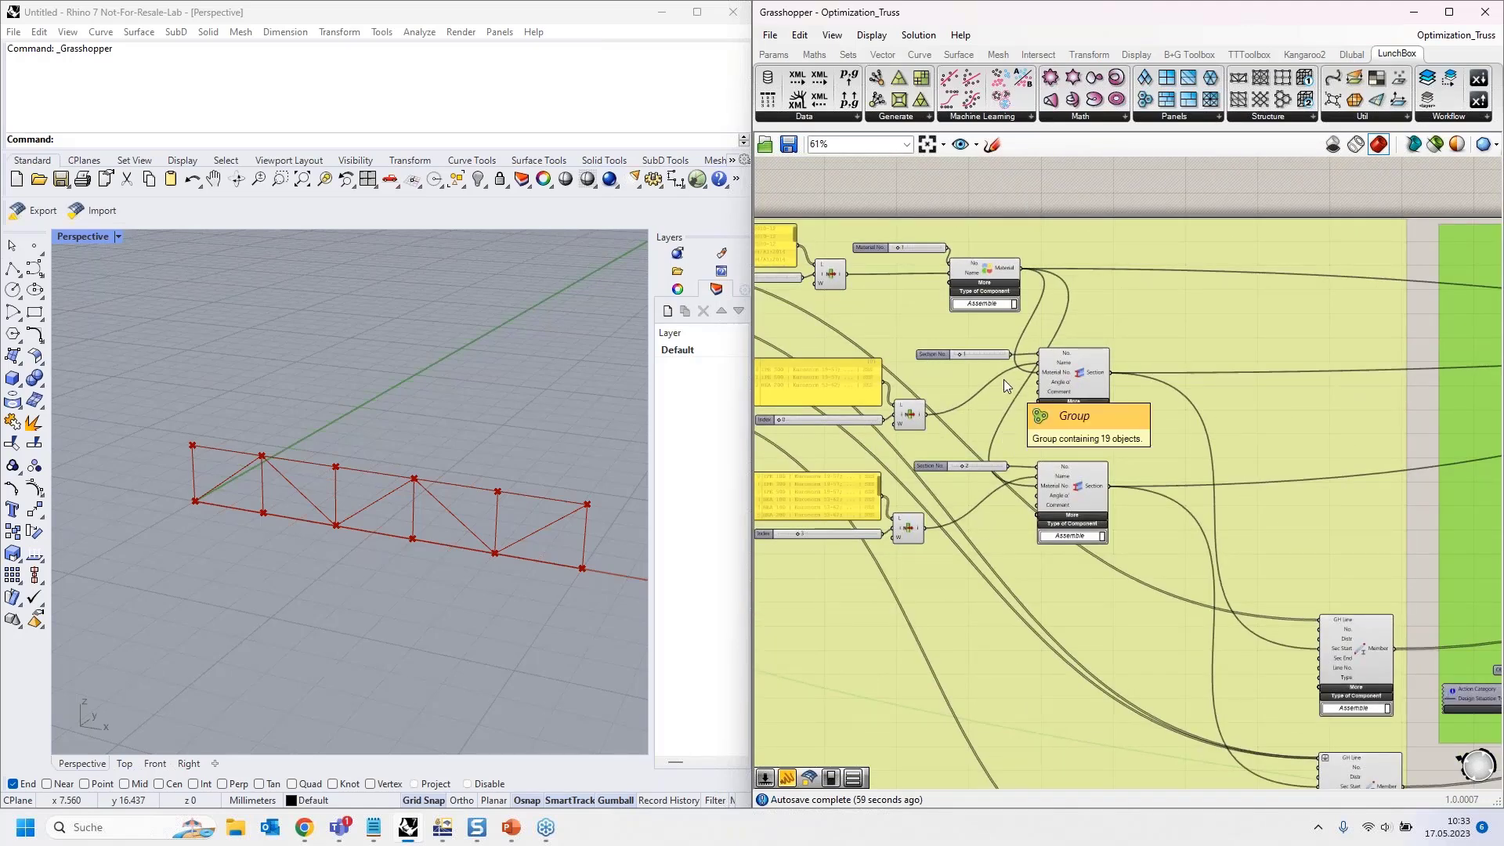
Examine which degrees of freedom are connected to the inf value on the Nodal Support component.
right_click_drag(1418, 523, 897, 266)
scroll(1060, 590, "up", 4)
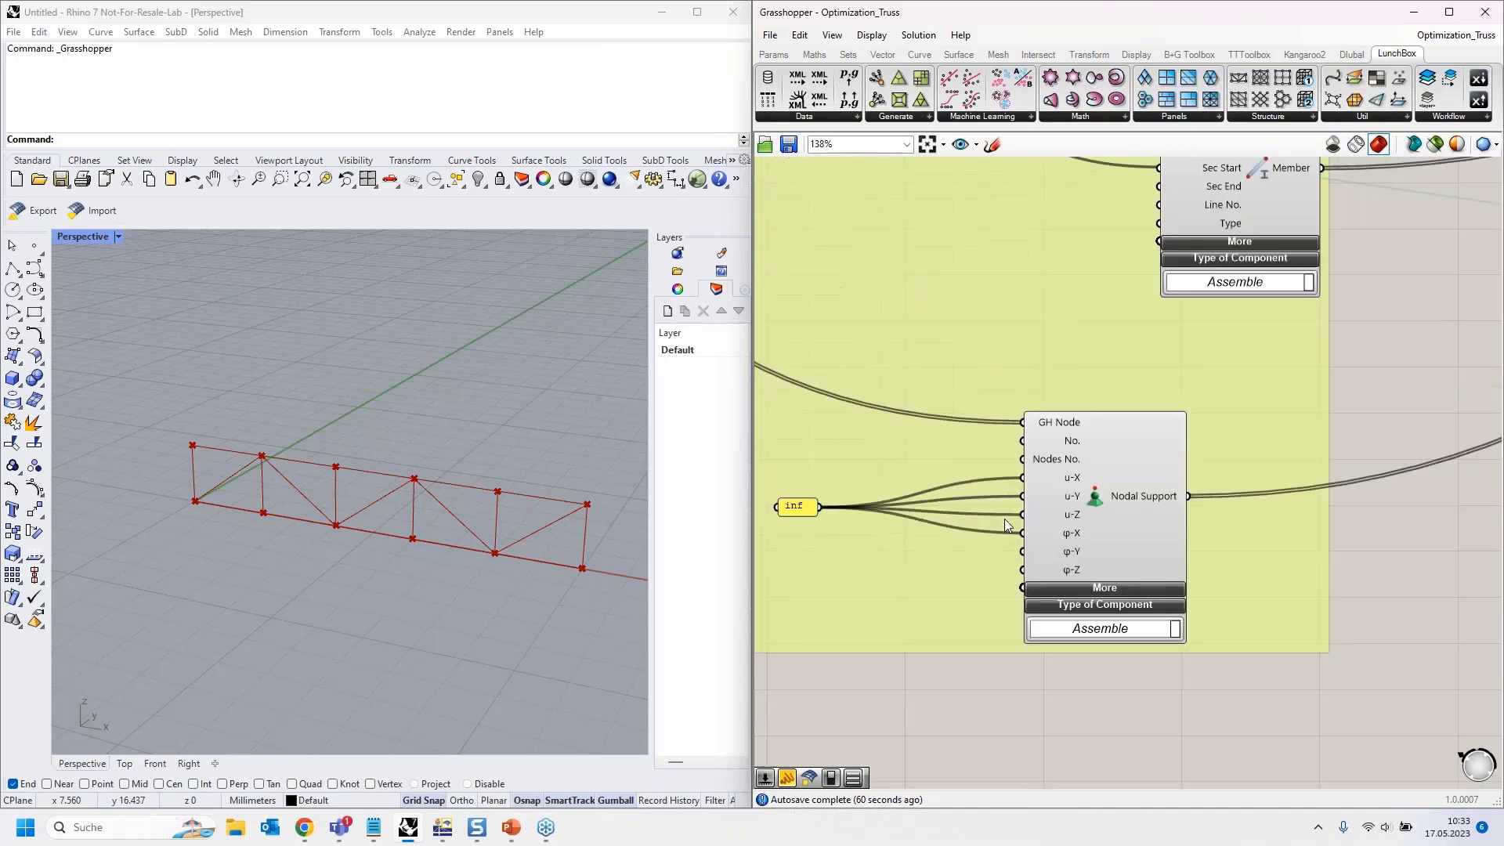
scroll(819, 605, "down", 2)
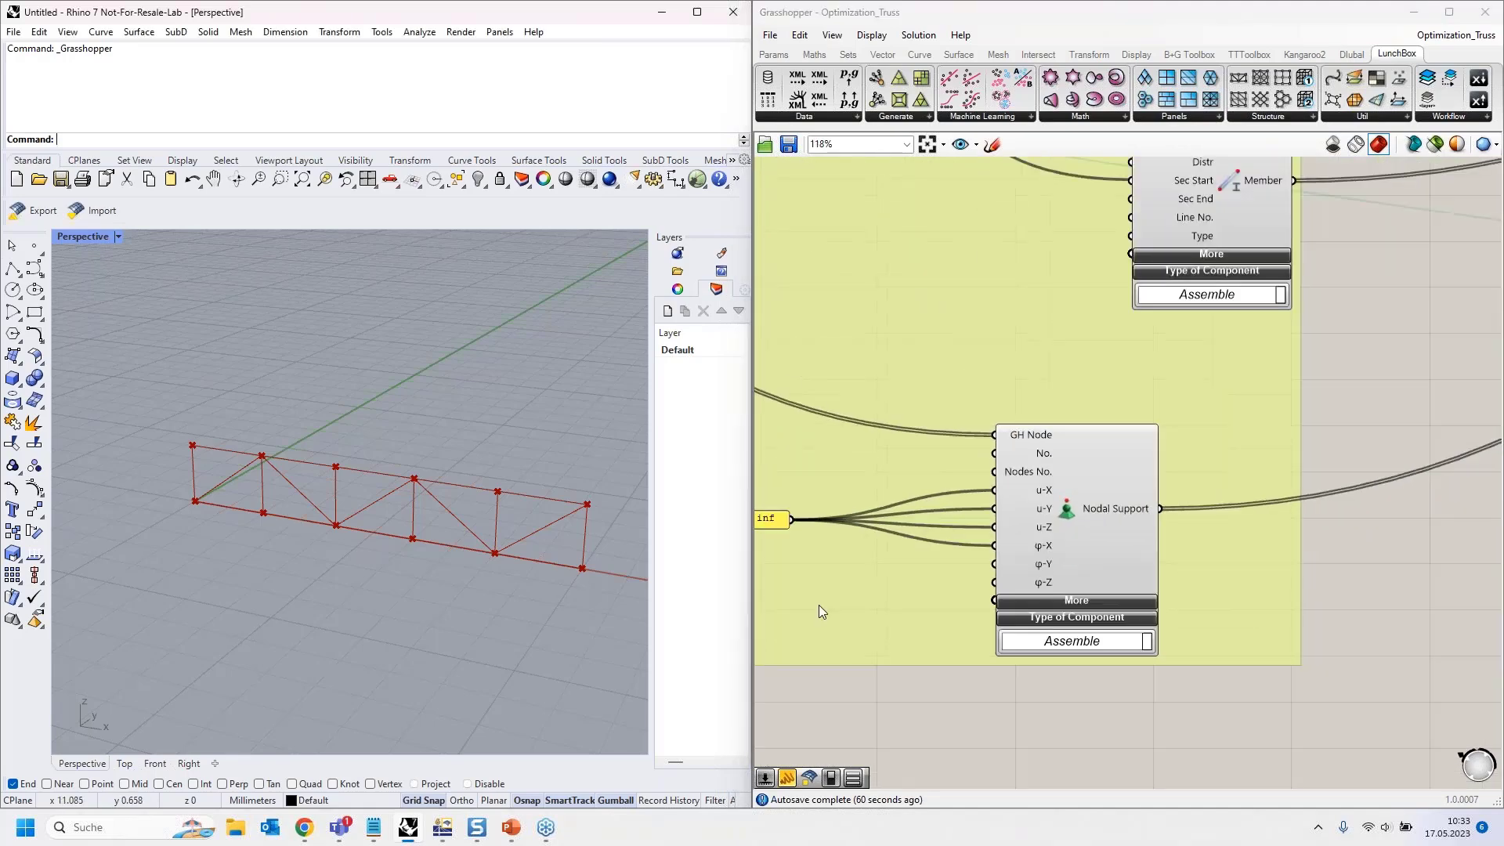
Examine the static analysis settings, load case, load combination and design situation components in the green group.
scroll(819, 604, "down", 2)
right_click_drag(1276, 376, 940, 688)
scroll(940, 688, "down", 2)
scroll(1071, 445, "up", 2)
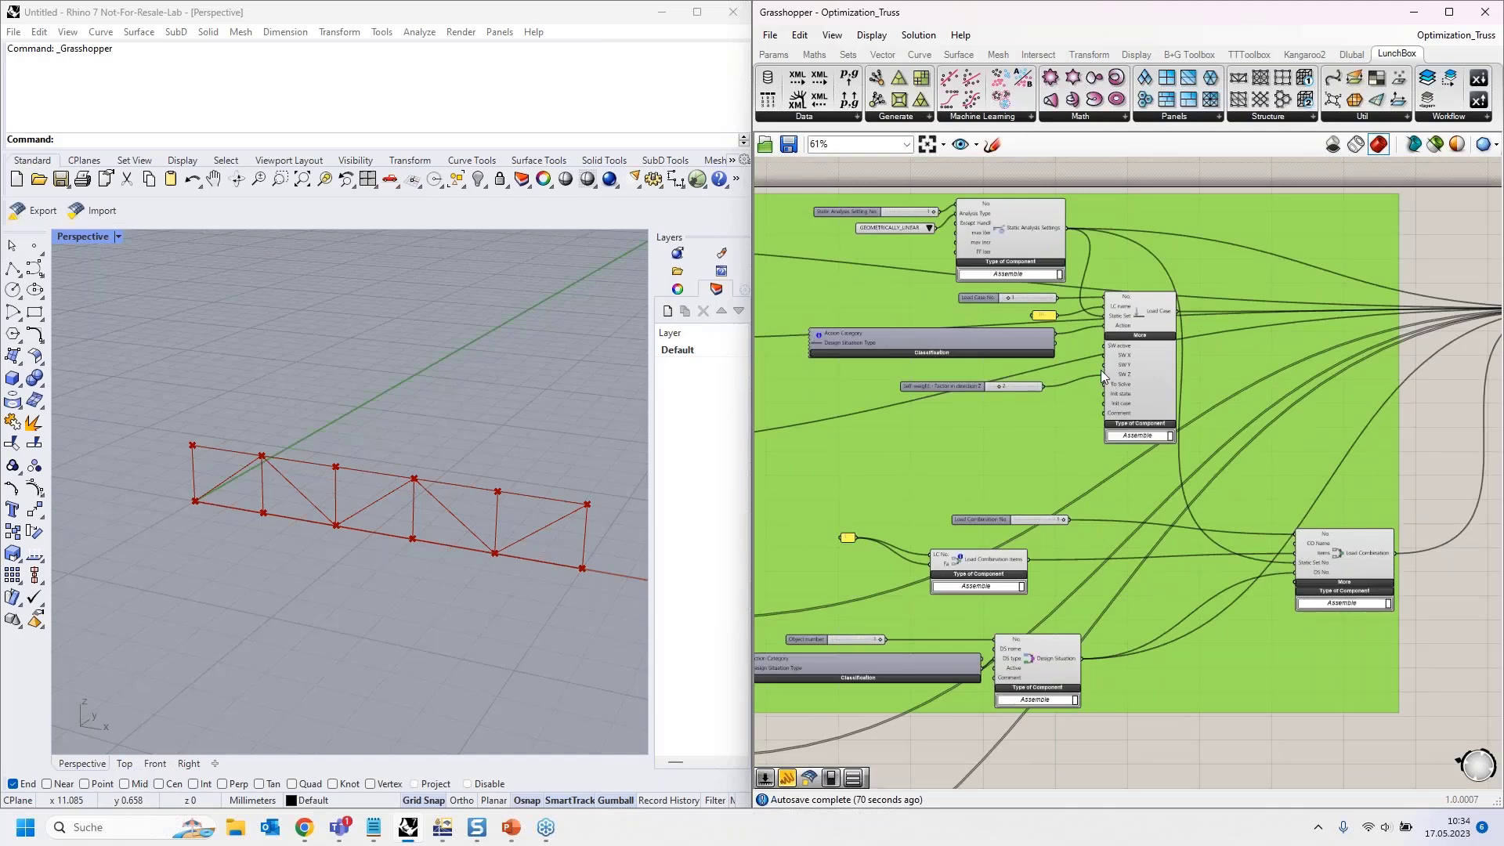
scroll(1101, 370, "up", 3)
right_click_drag(1049, 531, 972, 359)
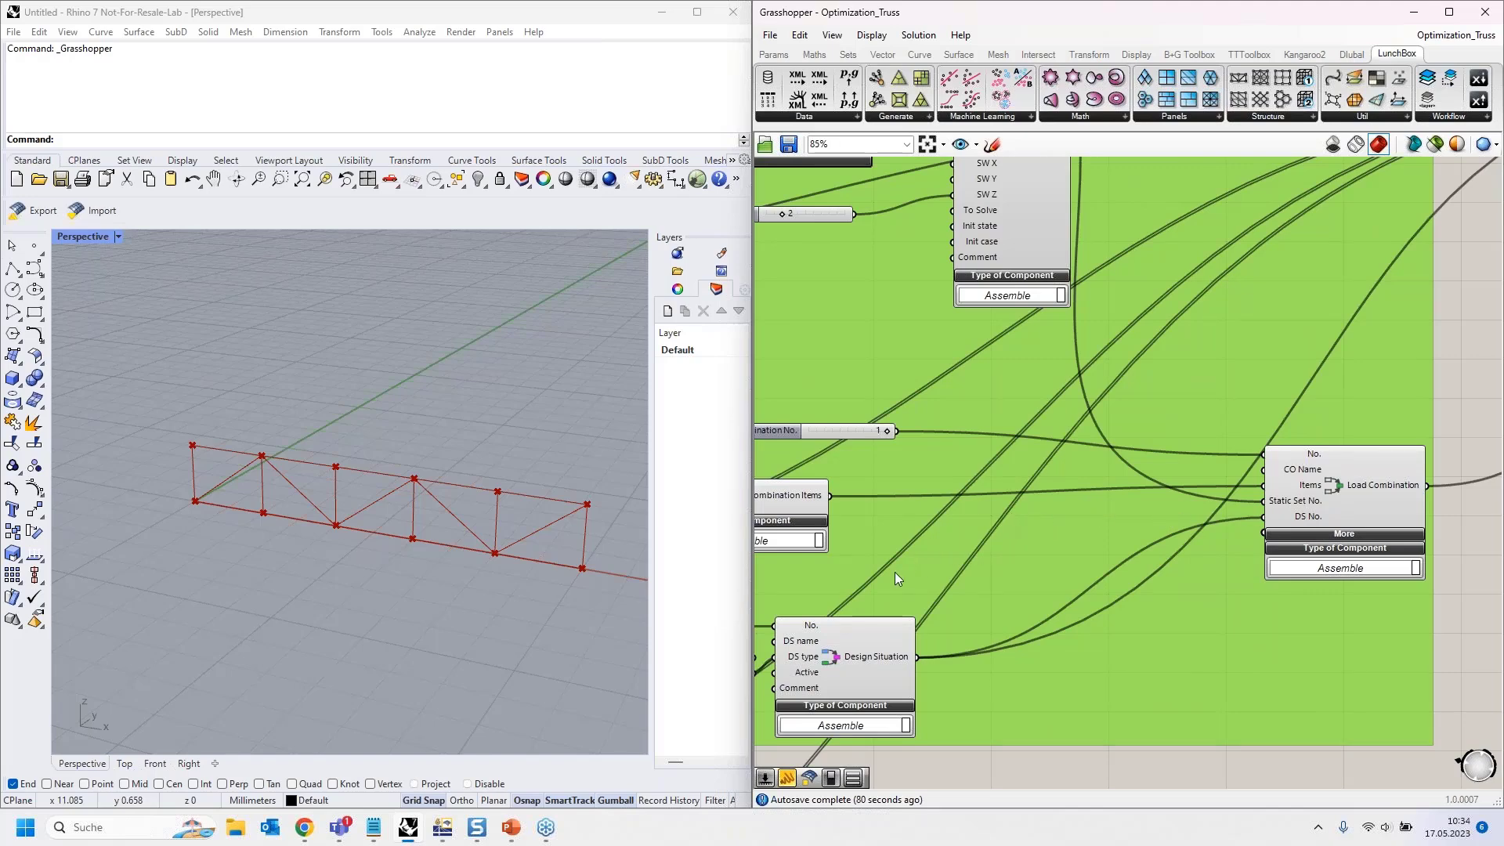
scroll(894, 572, "down", 3)
Examine the RFEM export component in the red group, including its Flip Z Axis, Overwrite and model name inputs.
right_click_drag(1378, 373, 950, 504)
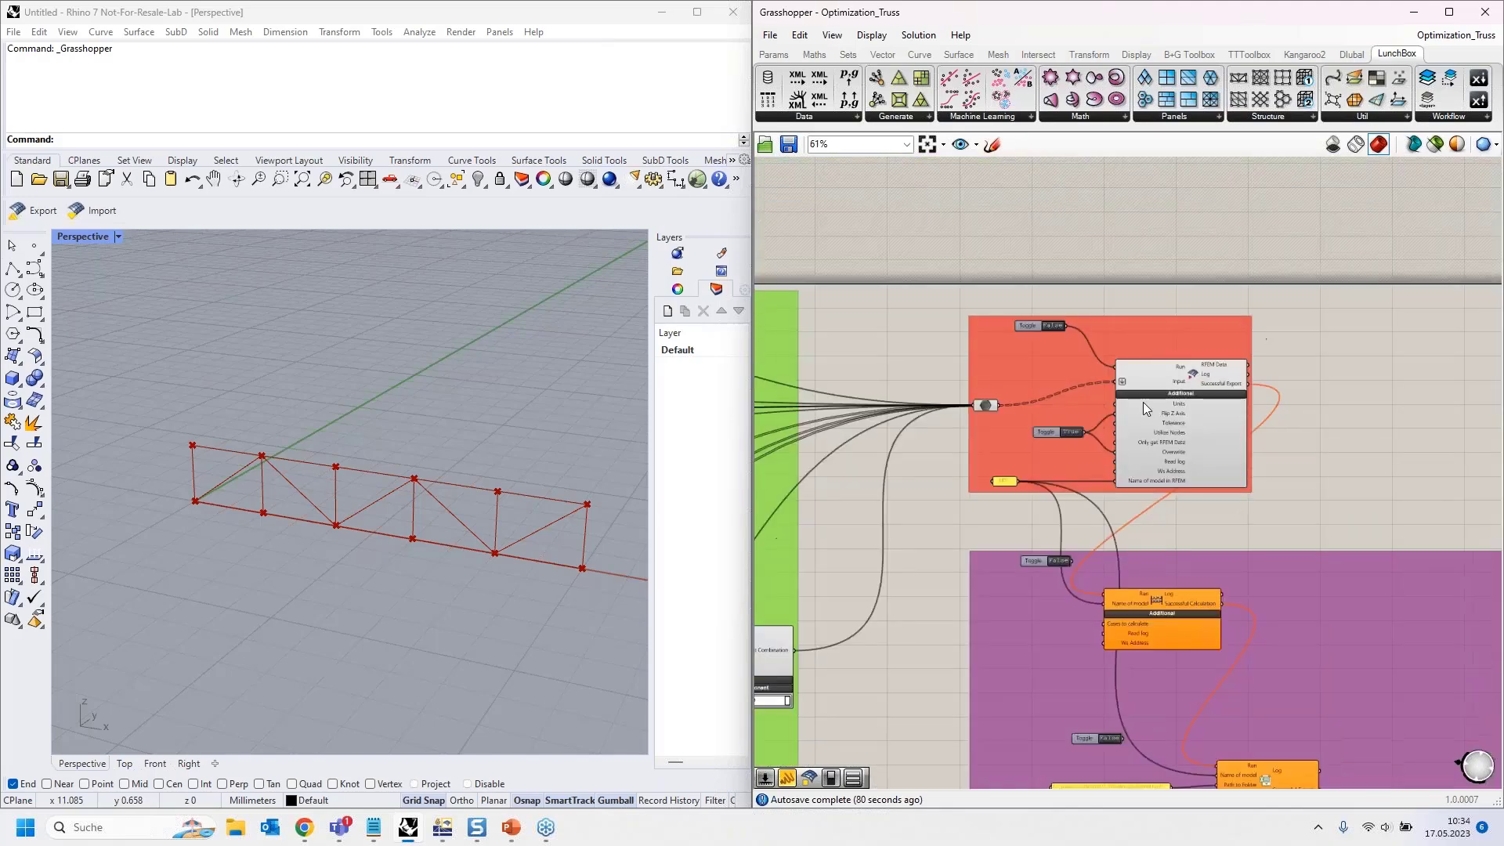
scroll(1145, 402, "up", 3)
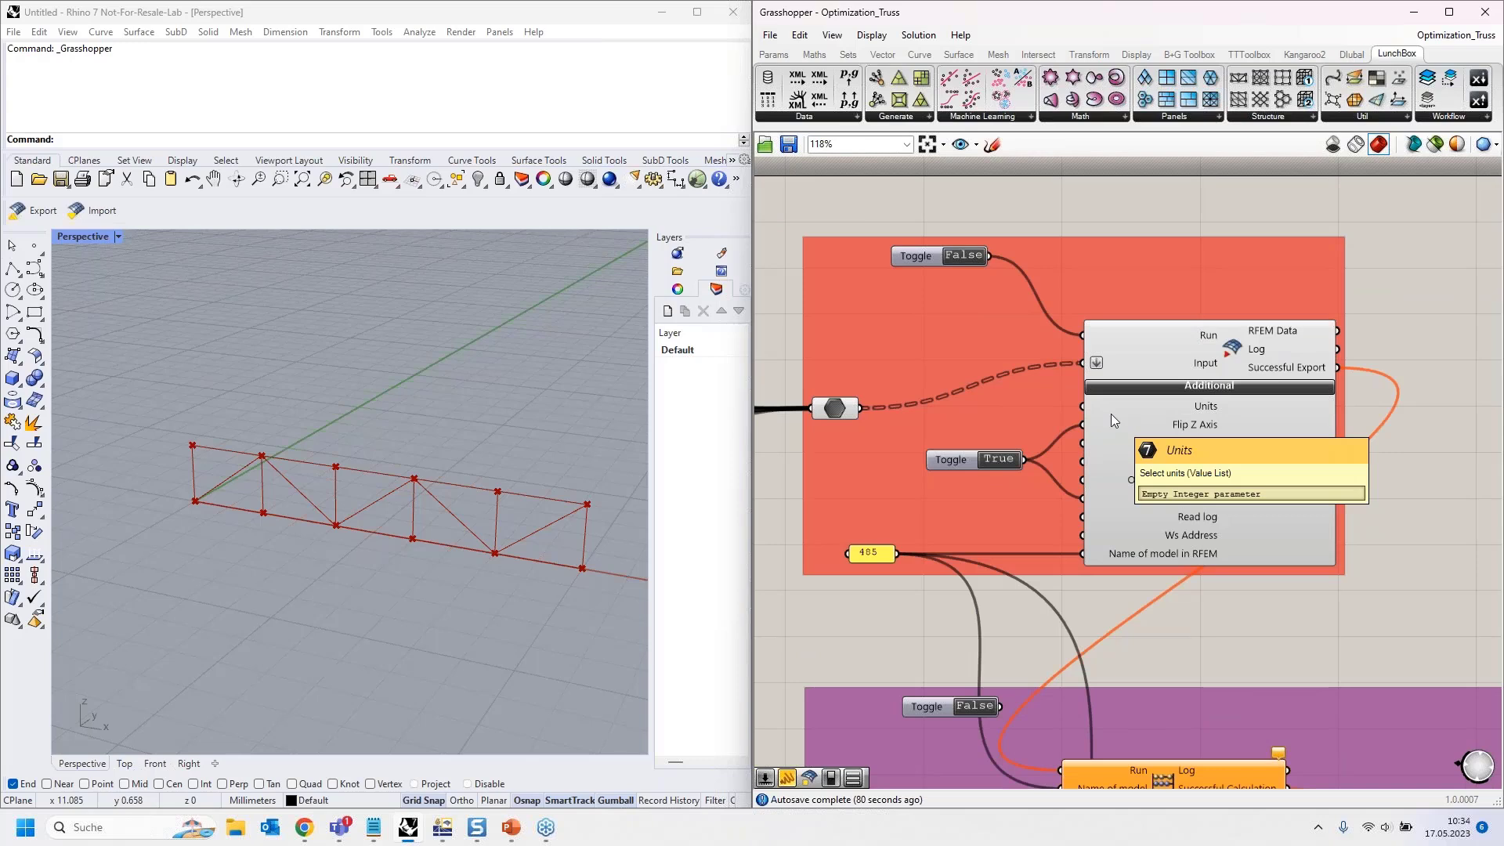
right_click_drag(1440, 481, 1370, 443)
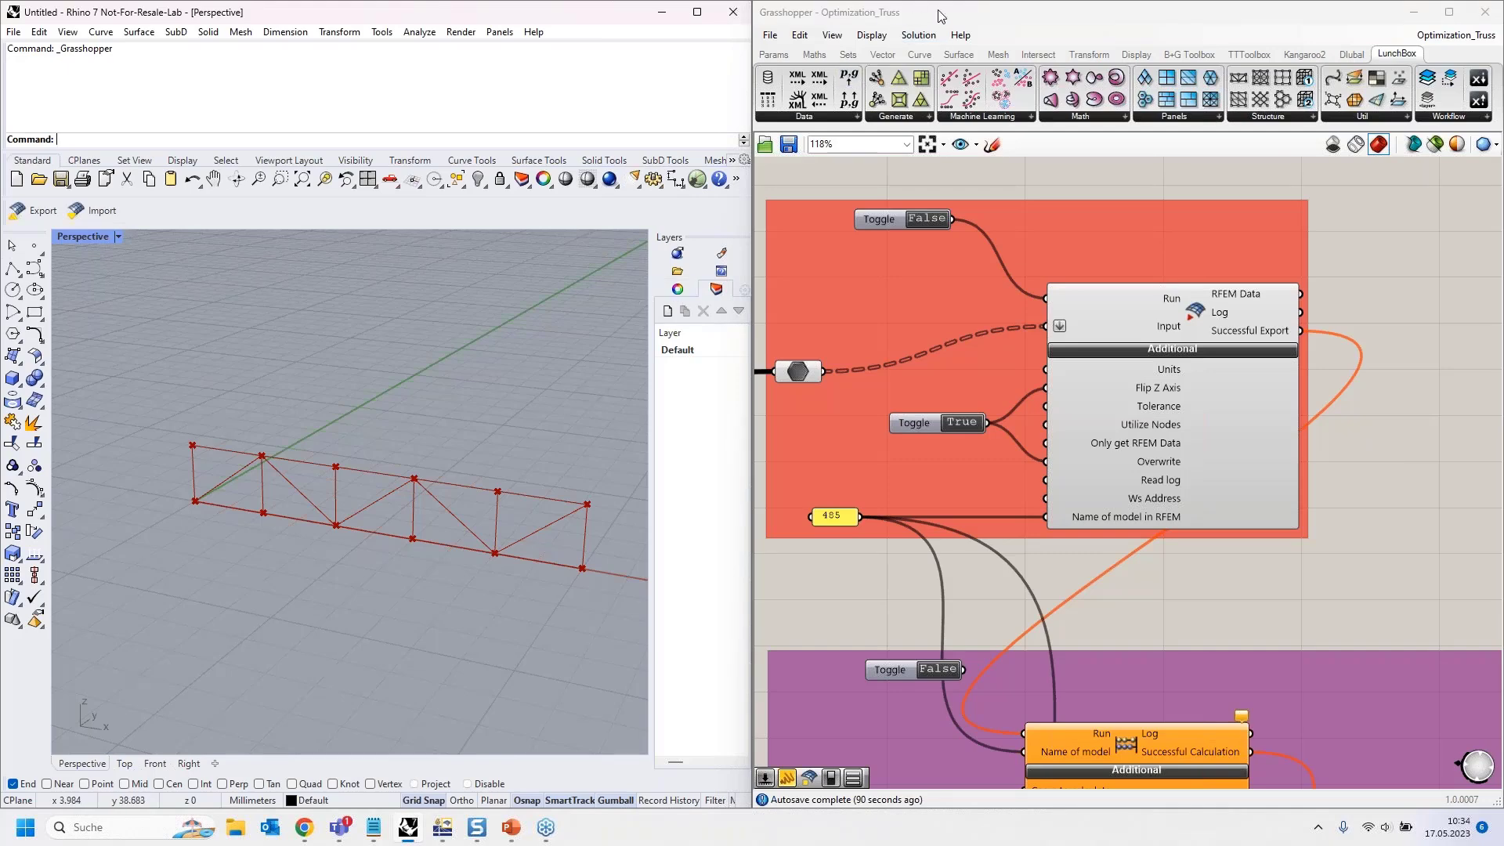
Place the Grasshopper window beside RFEM and examine the RFEM6 Calculate component in the purple group below the export.
left_click_drag(940, 15, 174, 30)
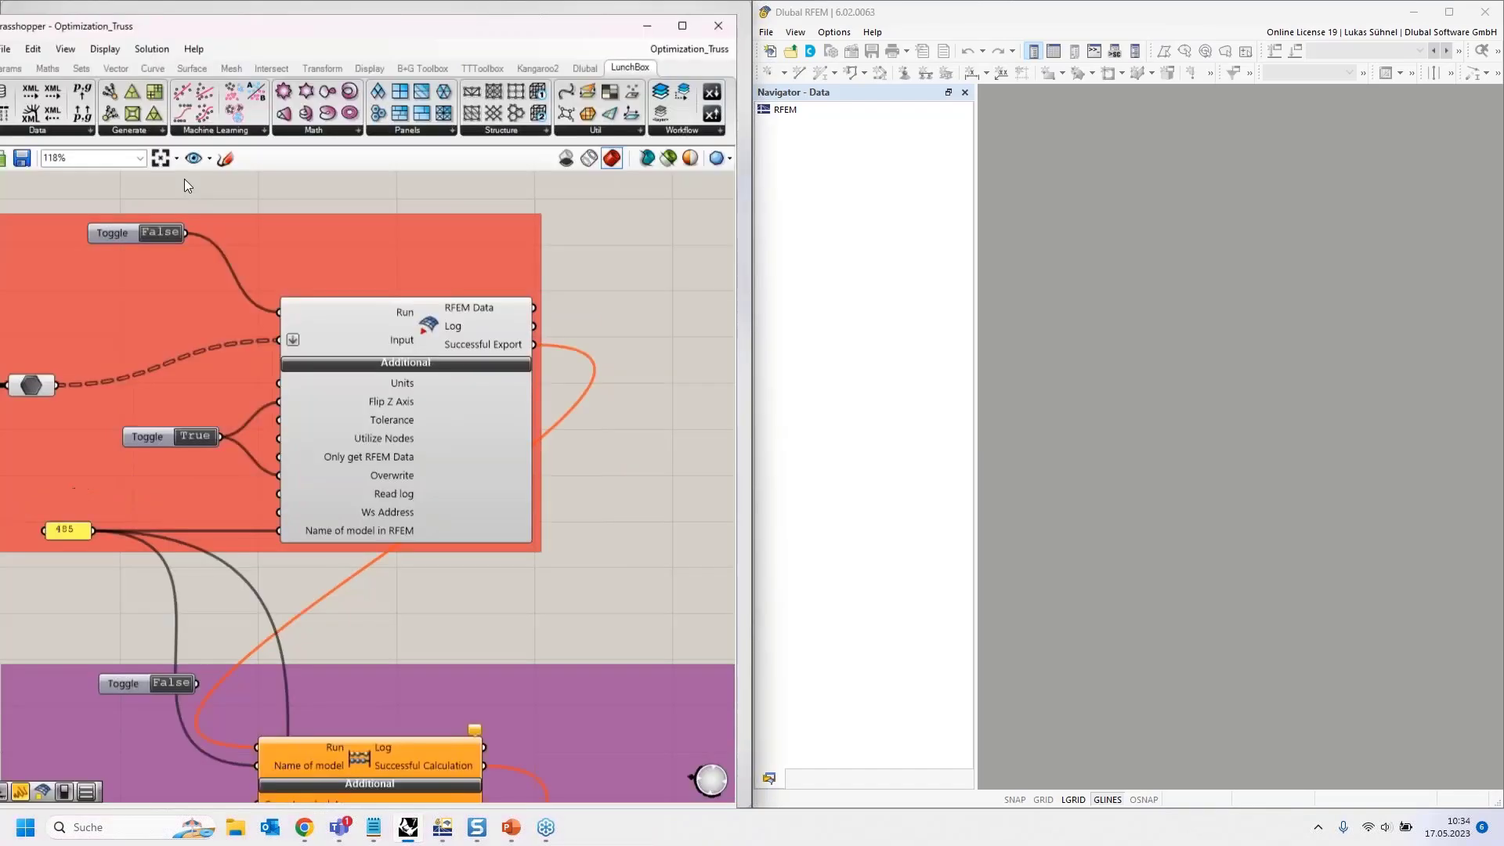
key("super+Left")
scroll(627, 267, "down", 4)
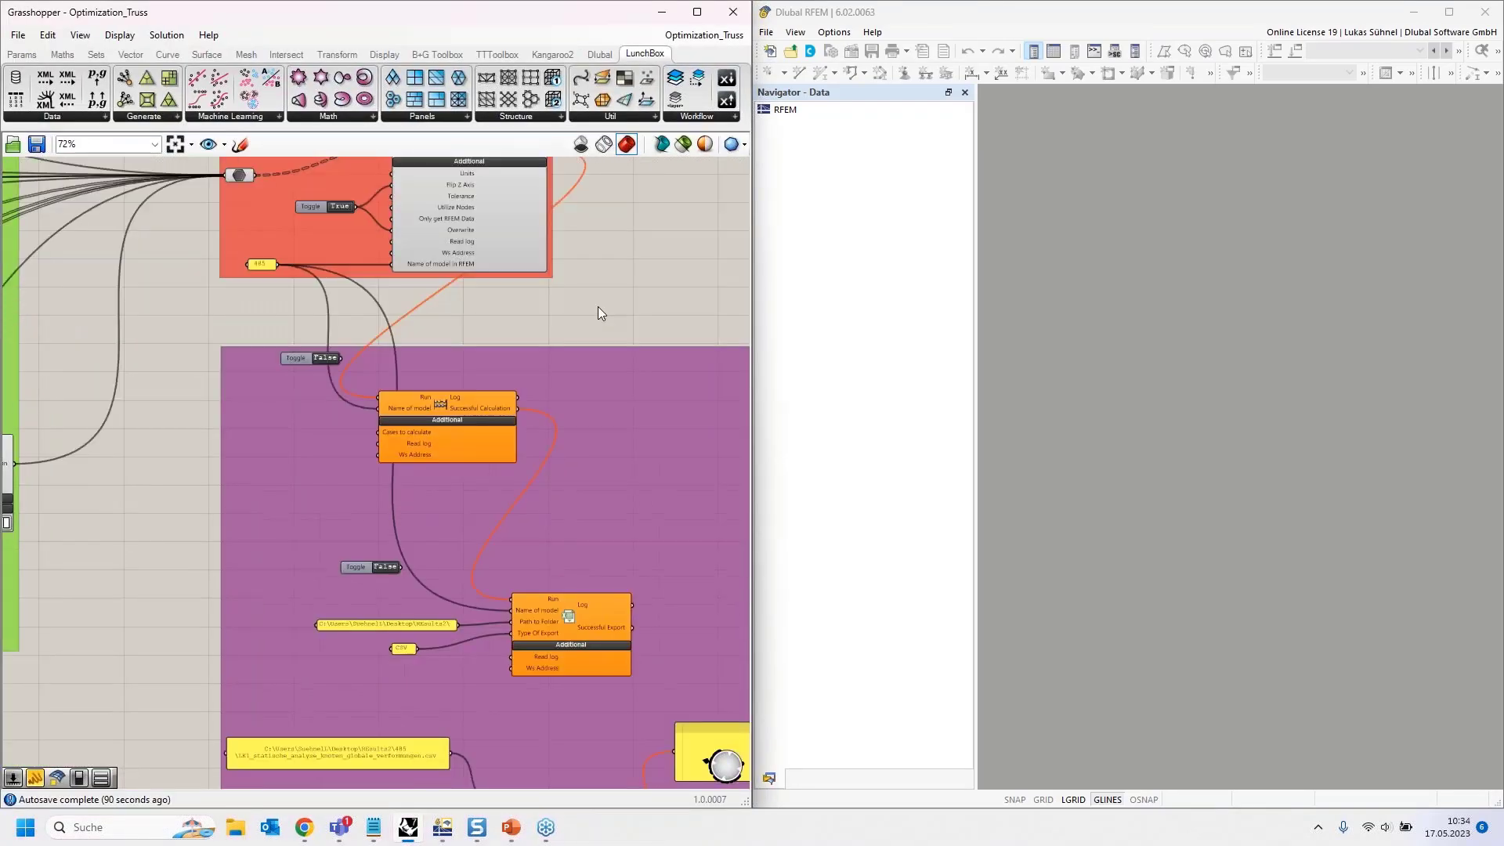
scroll(459, 400, "up", 5)
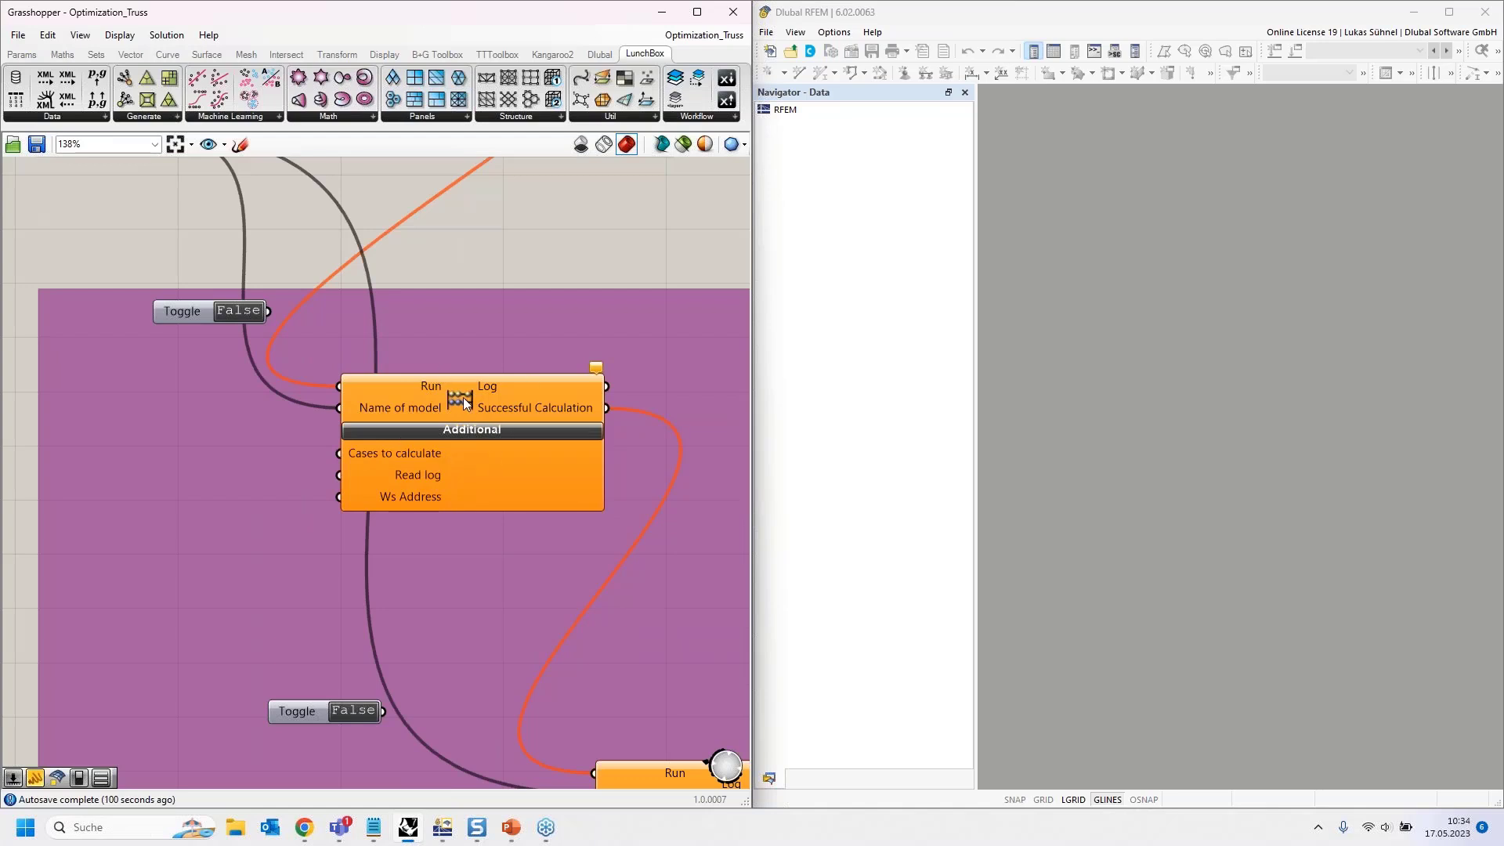
mouse_move(463, 397)
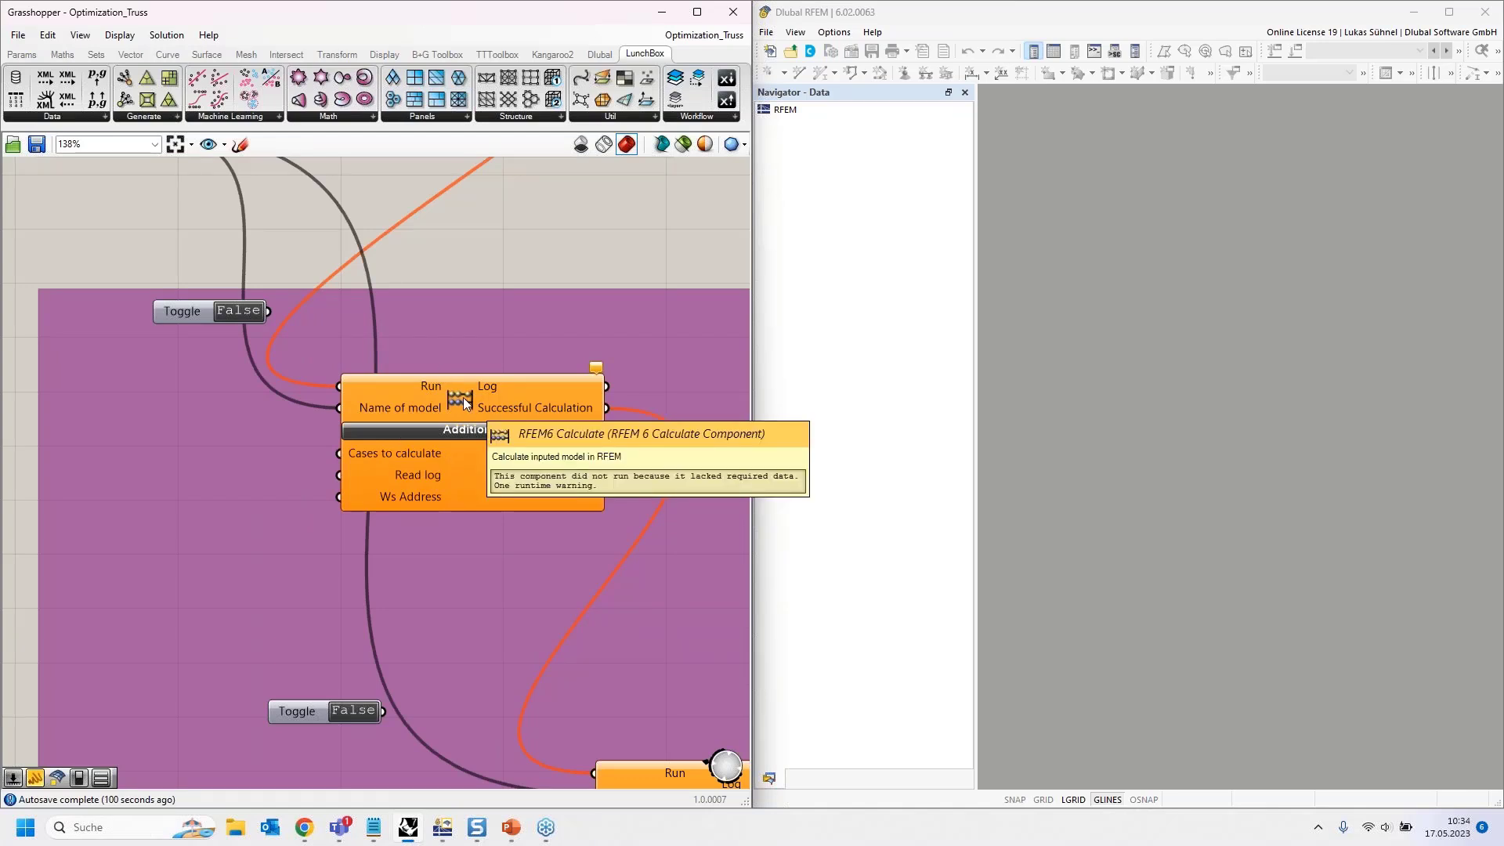
right_click_drag(515, 242, 567, 255)
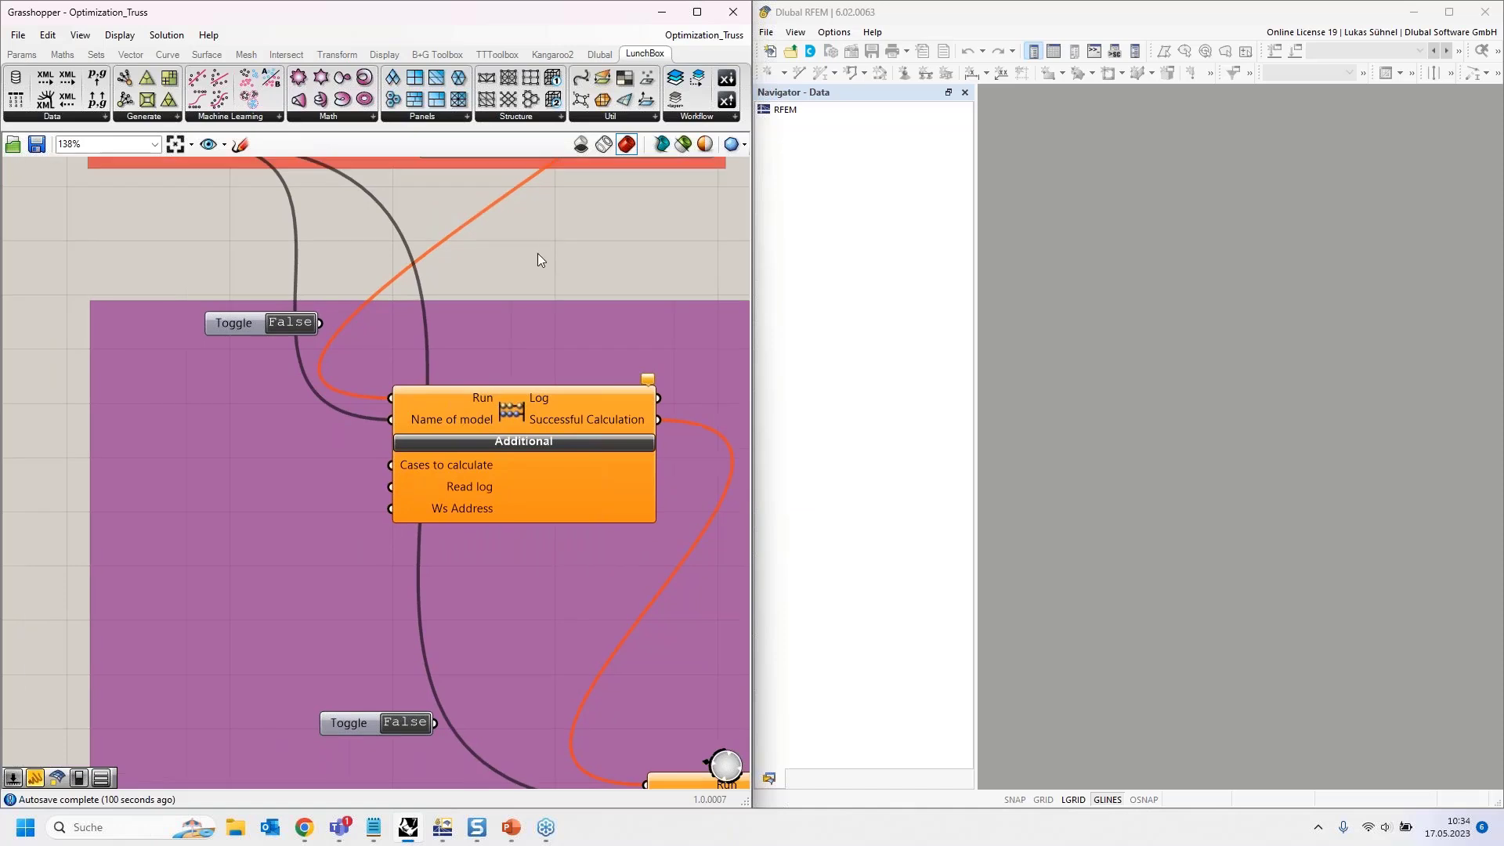
Examine the Cases to calculate input of the RFEM6 Calculate component and the Load Combination output that can supply it.
mouse_move(454, 401)
right_click_drag(364, 254, 394, 369)
right_click_drag(454, 416, 408, 284)
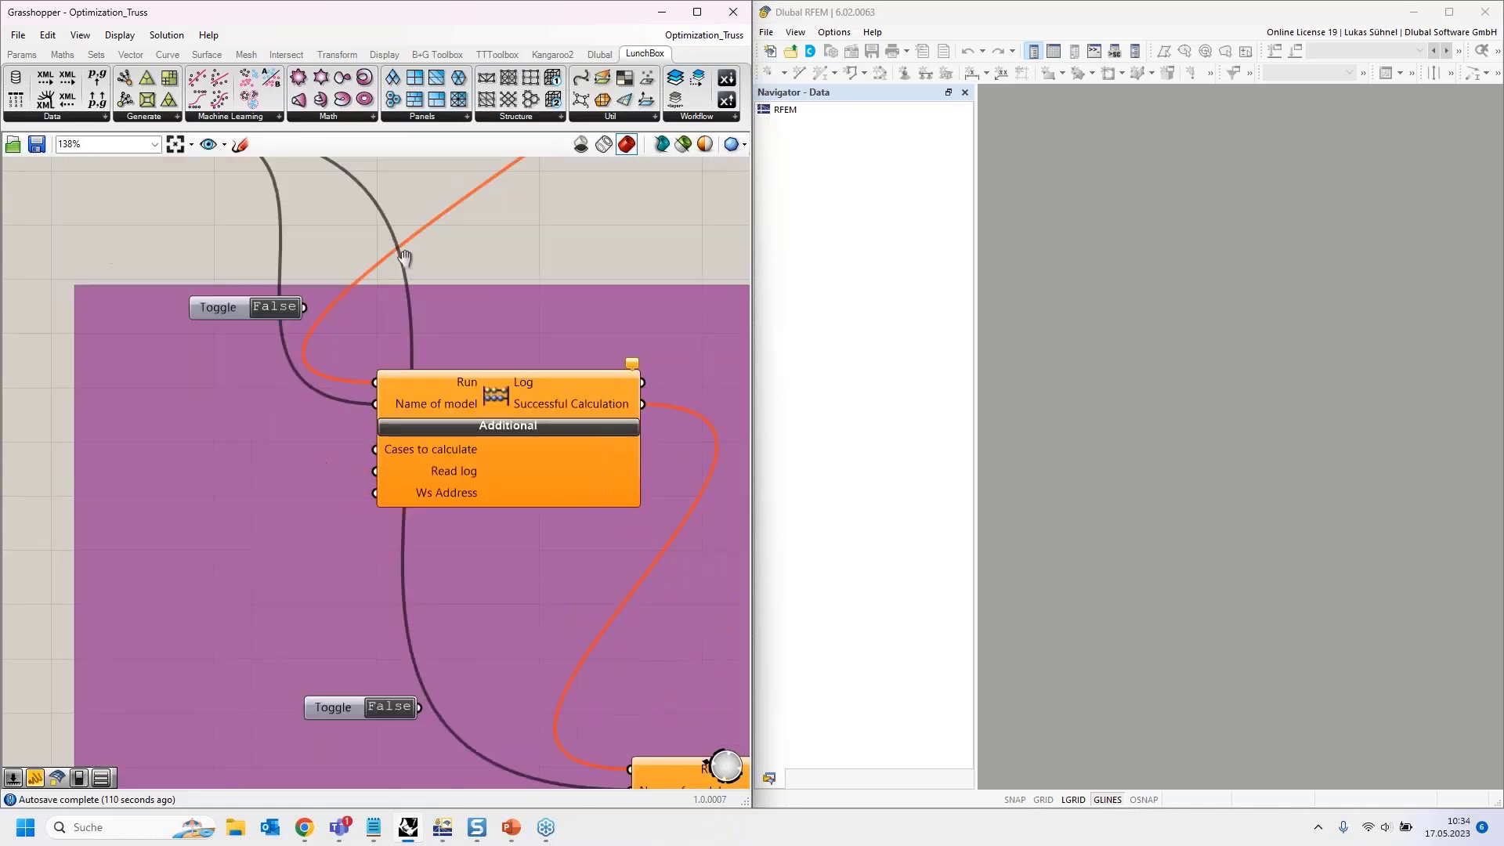
mouse_move(415, 453)
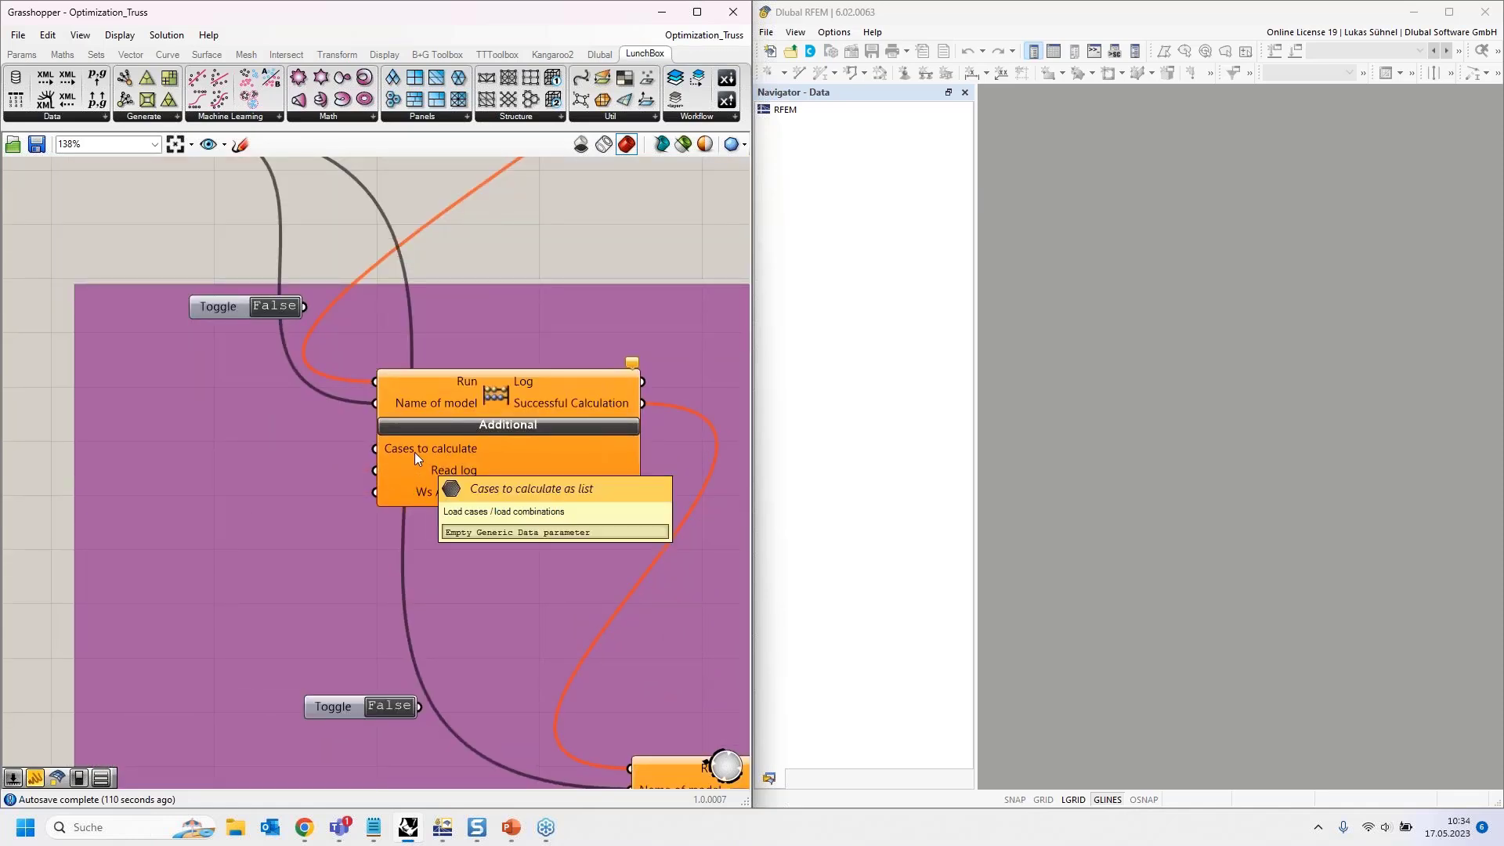
scroll(443, 451, "down", 2)
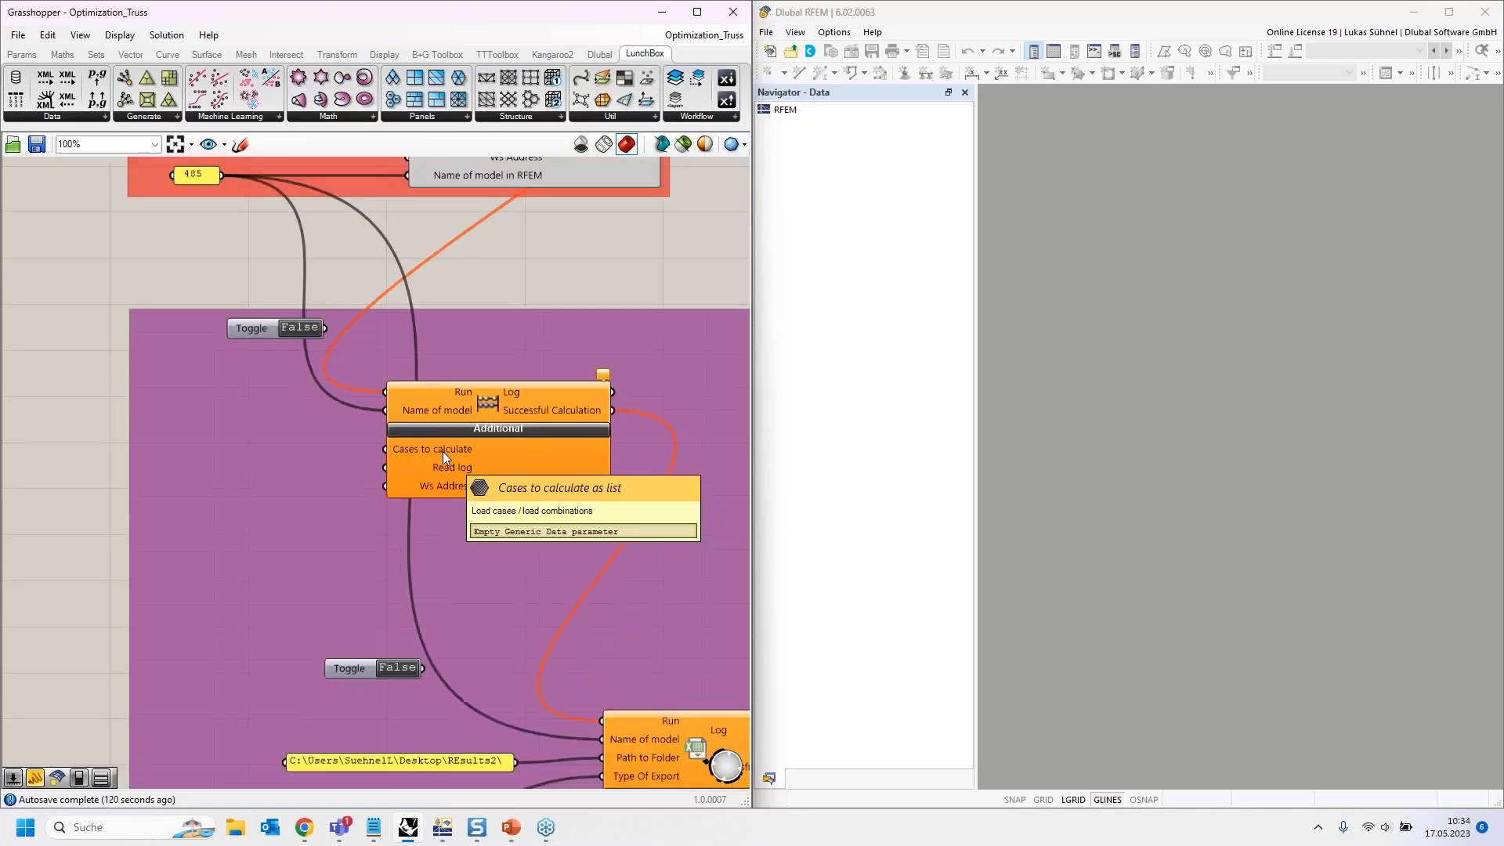
scroll(425, 446, "up", 2)
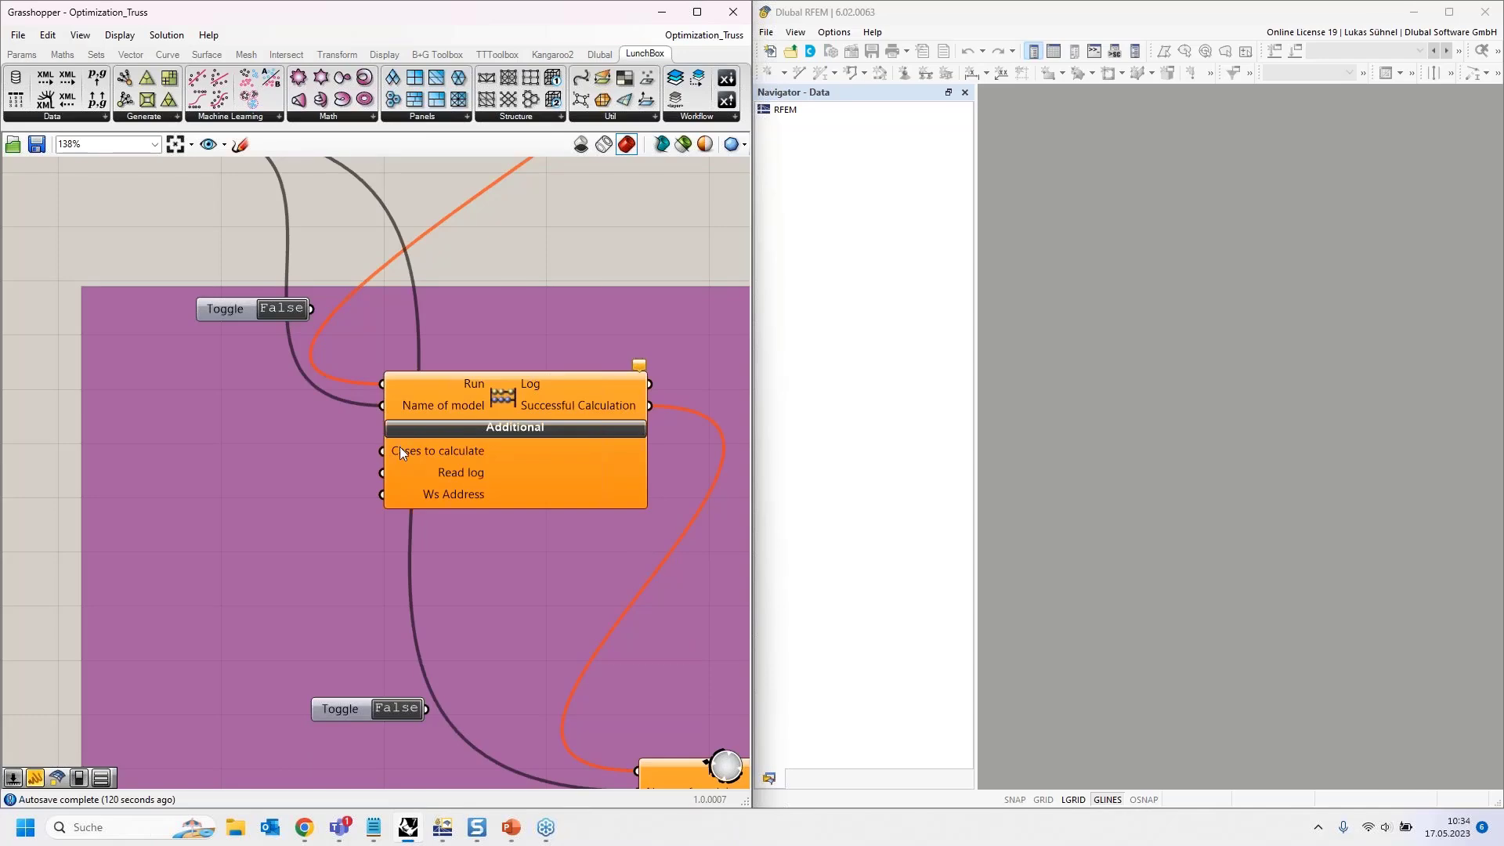
scroll(402, 450, "down", 4)
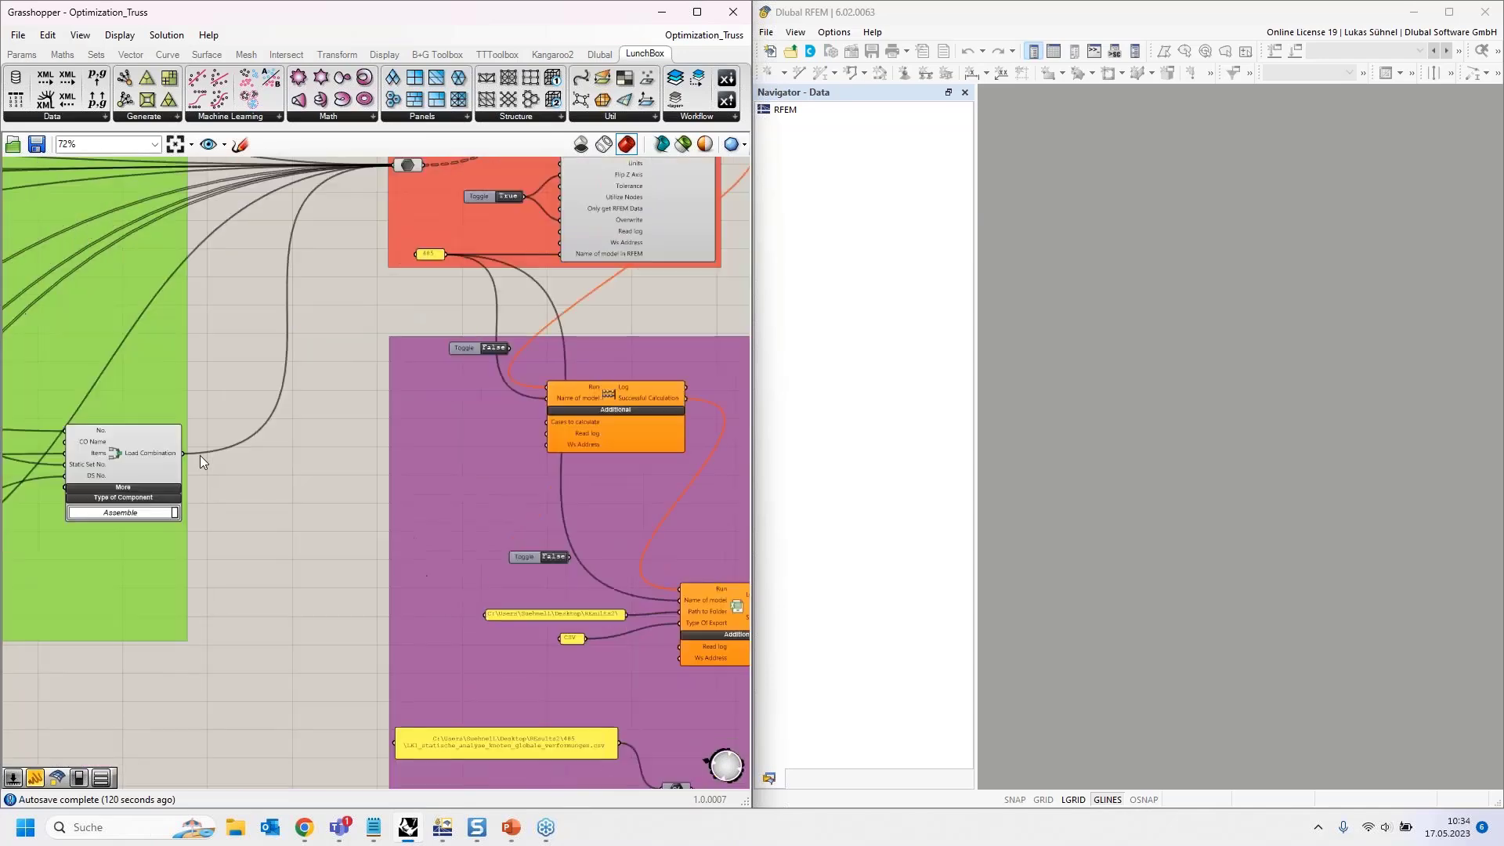
left_click_drag(183, 452, 309, 460)
Examine the Export Results component's model name, folder path and CSV export type inputs.
right_click_drag(330, 557, 157, 353)
scroll(586, 425, "up", 4)
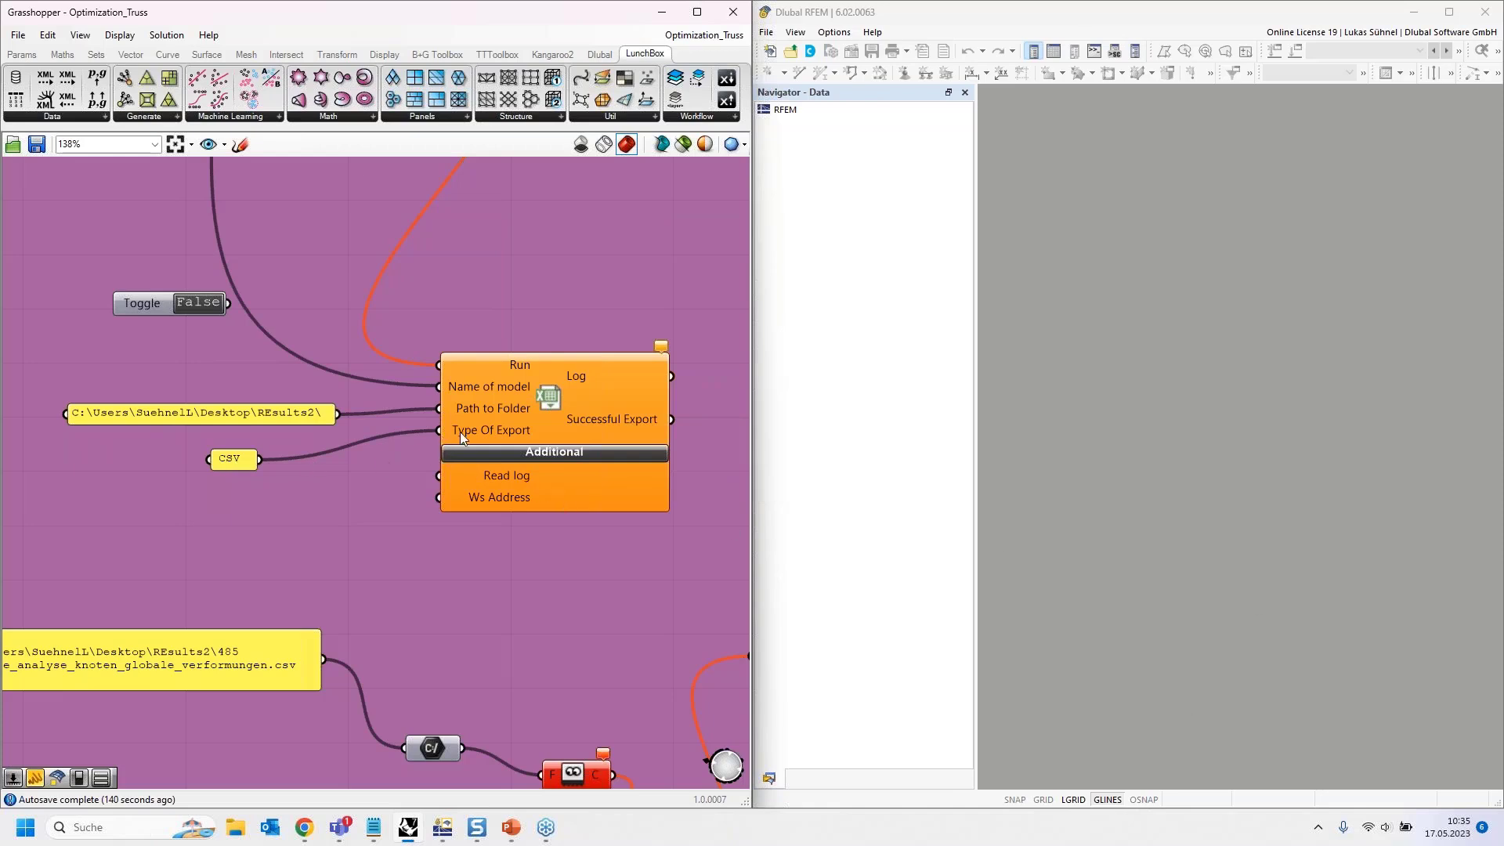
mouse_move(462, 430)
mouse_move(487, 383)
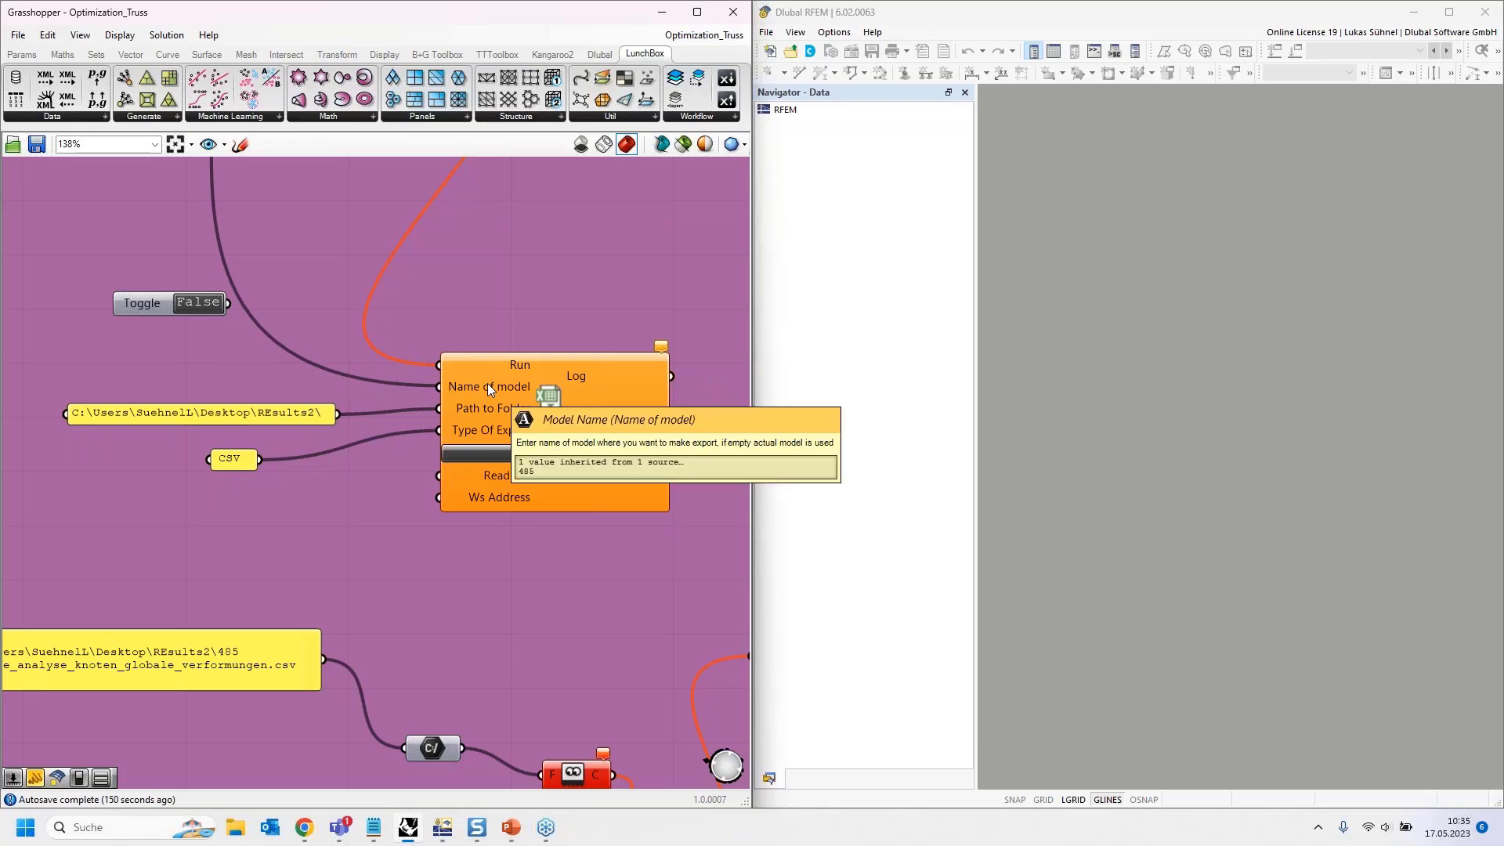
mouse_move(491, 409)
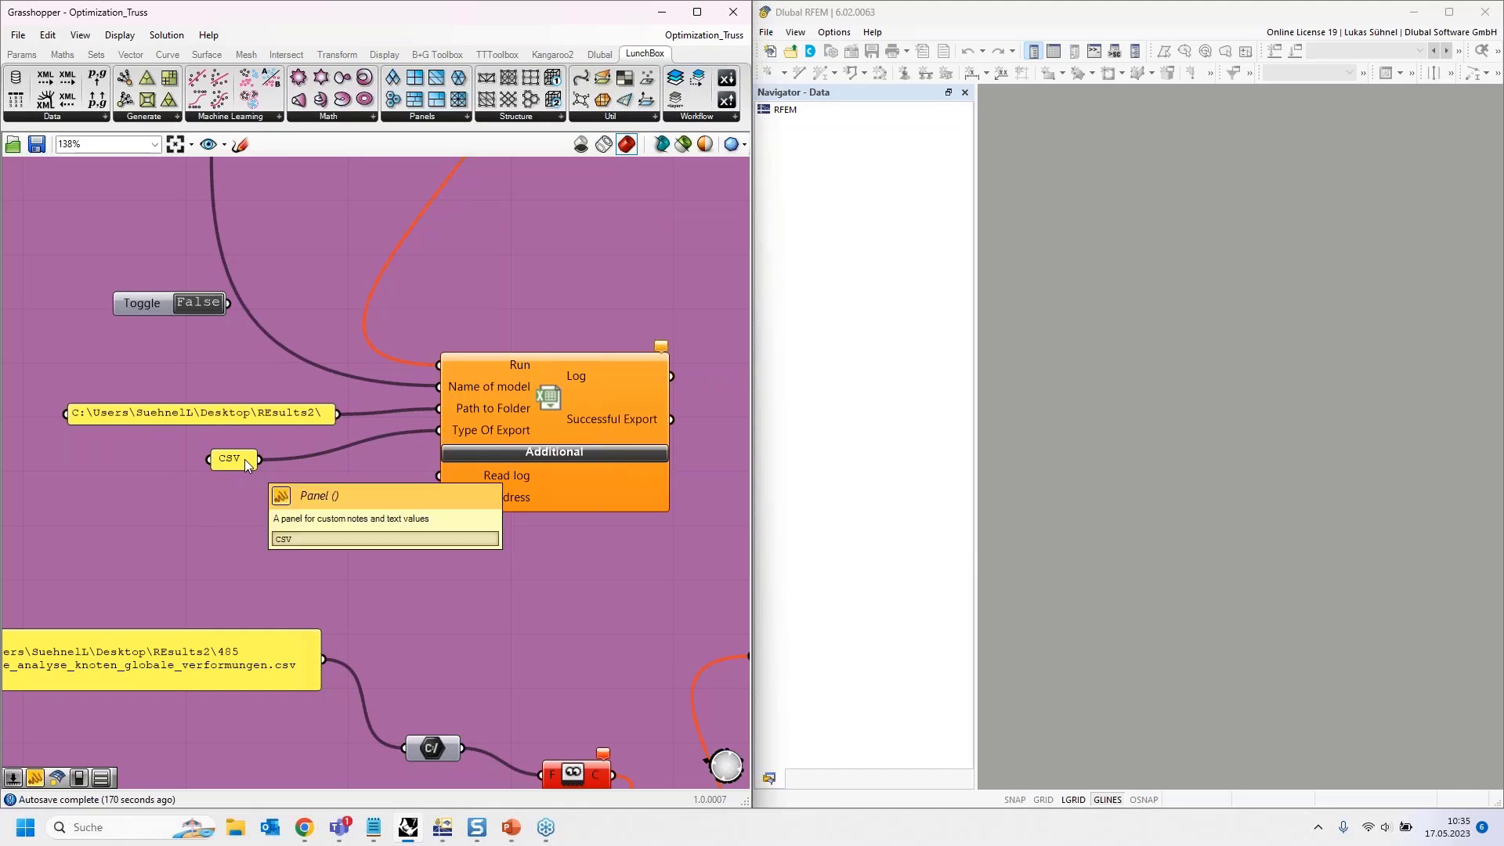
scroll(426, 614, "down", 4)
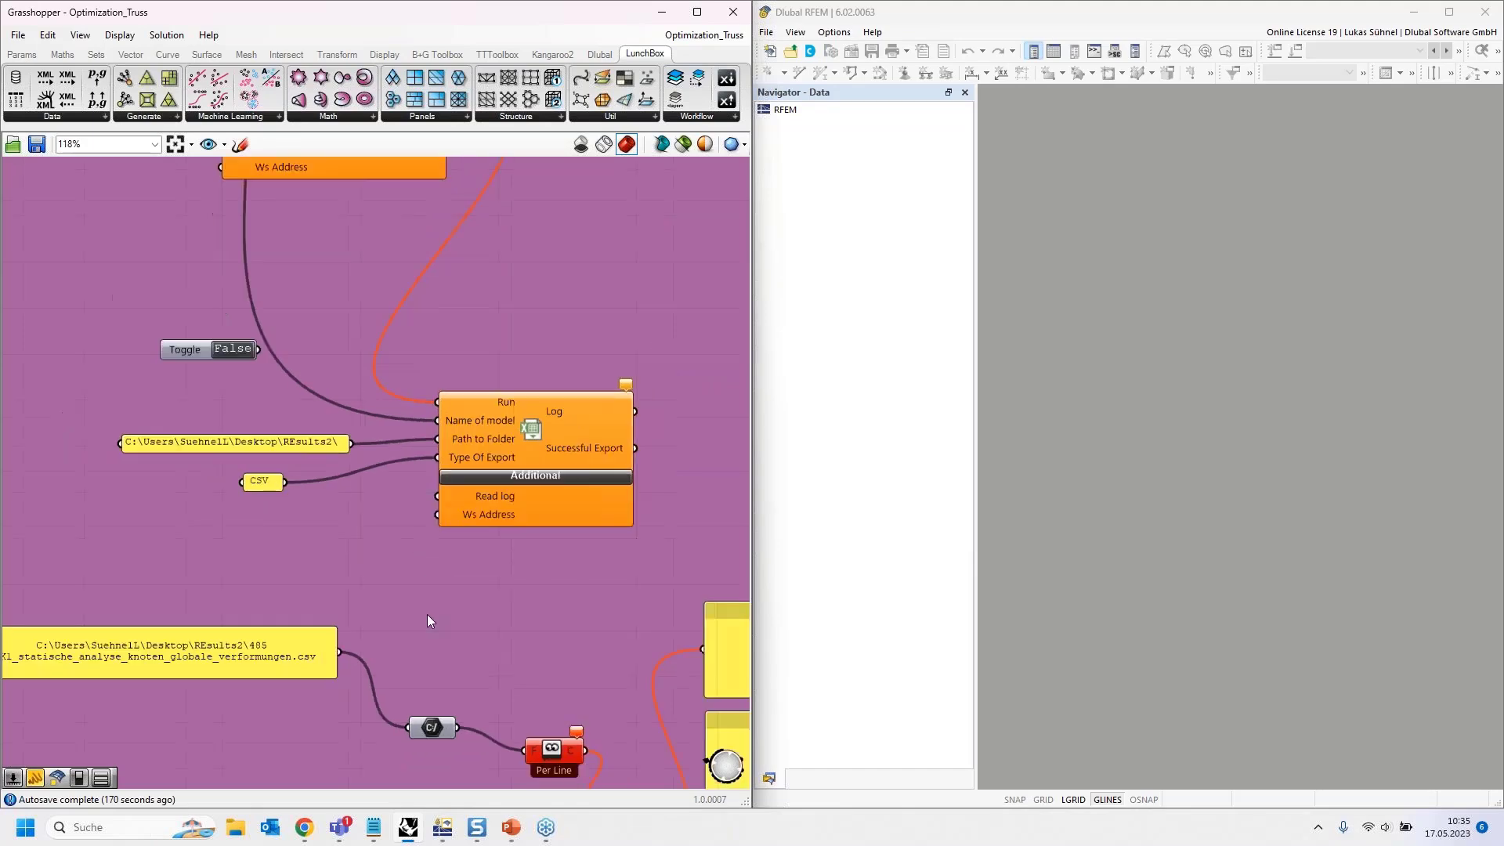
Trace how the Successful Export and Successful Calculation outputs trigger the Calculate and Export Results components in sequence.
right_click_drag(472, 409, 523, 657)
right_click_drag(572, 305, 585, 398)
right_click_drag(308, 479, 275, 310)
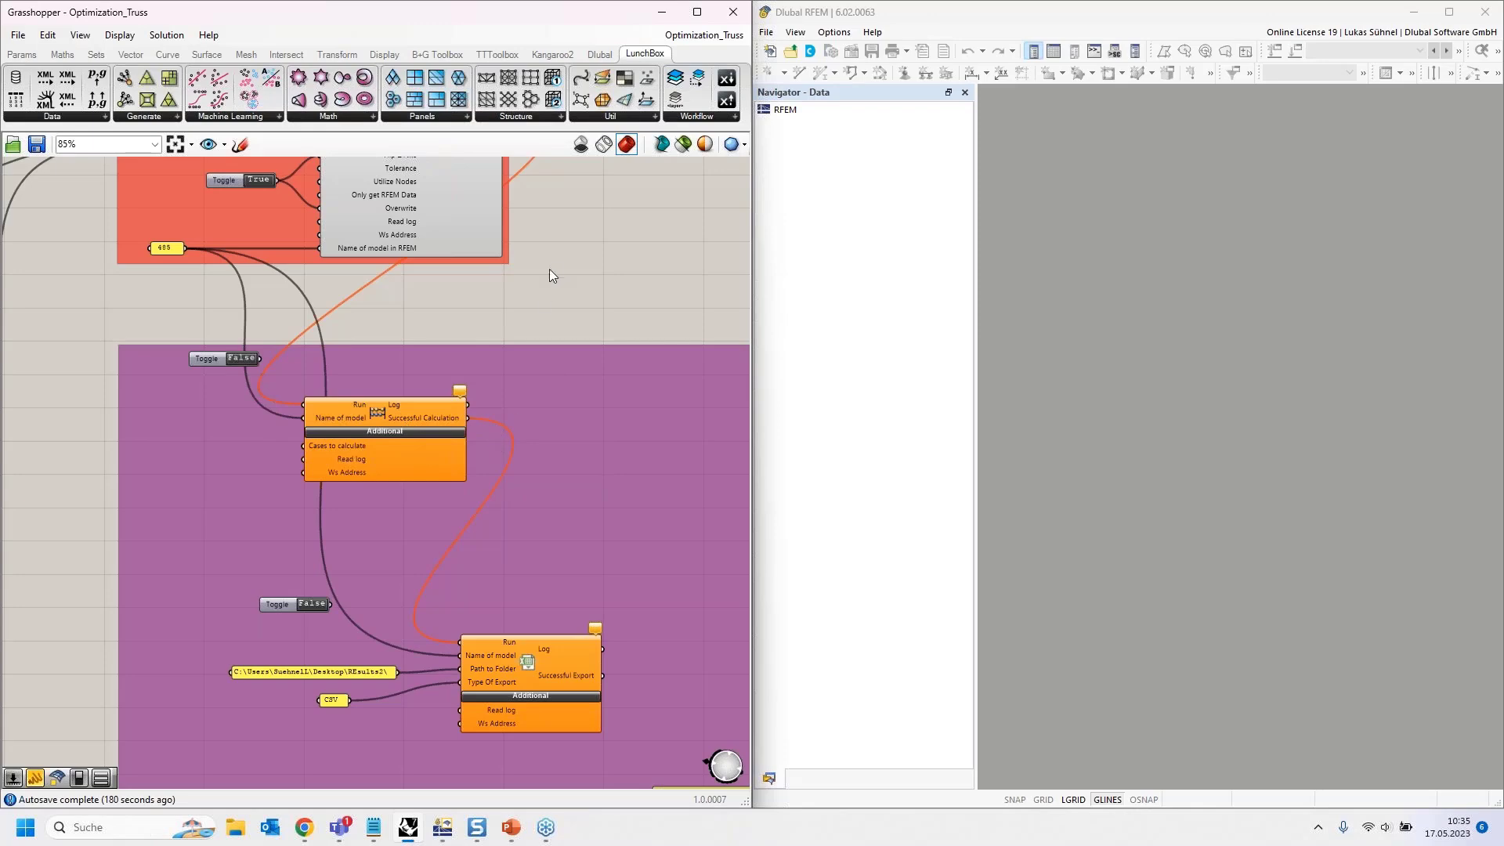
right_click_drag(569, 321, 629, 496)
scroll(472, 304, "up", 1)
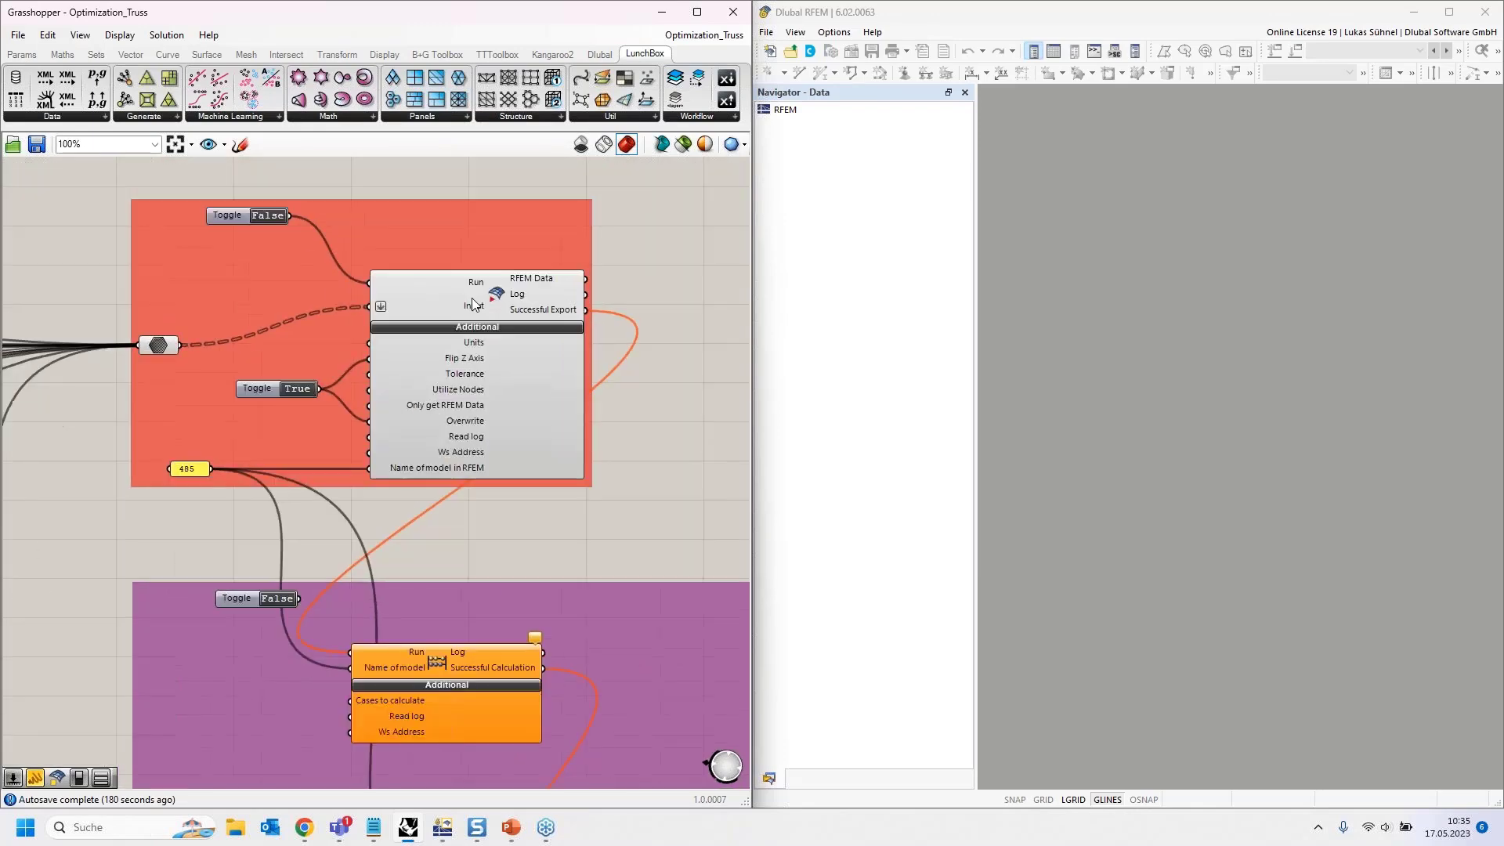
left_click(473, 304)
left_click(628, 457)
left_click(374, 306)
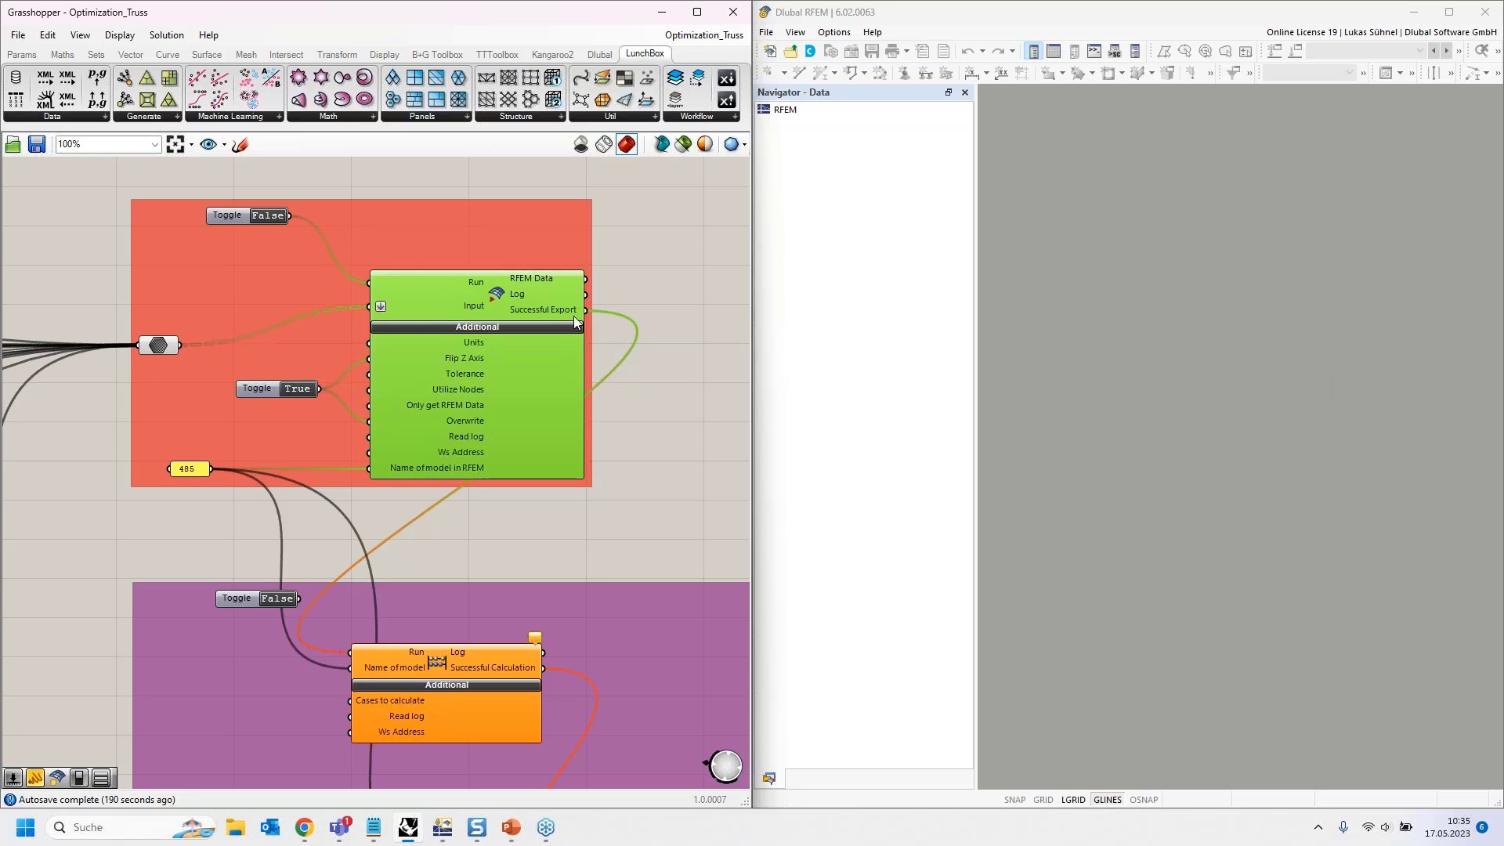
right_click_drag(664, 417, 636, 310)
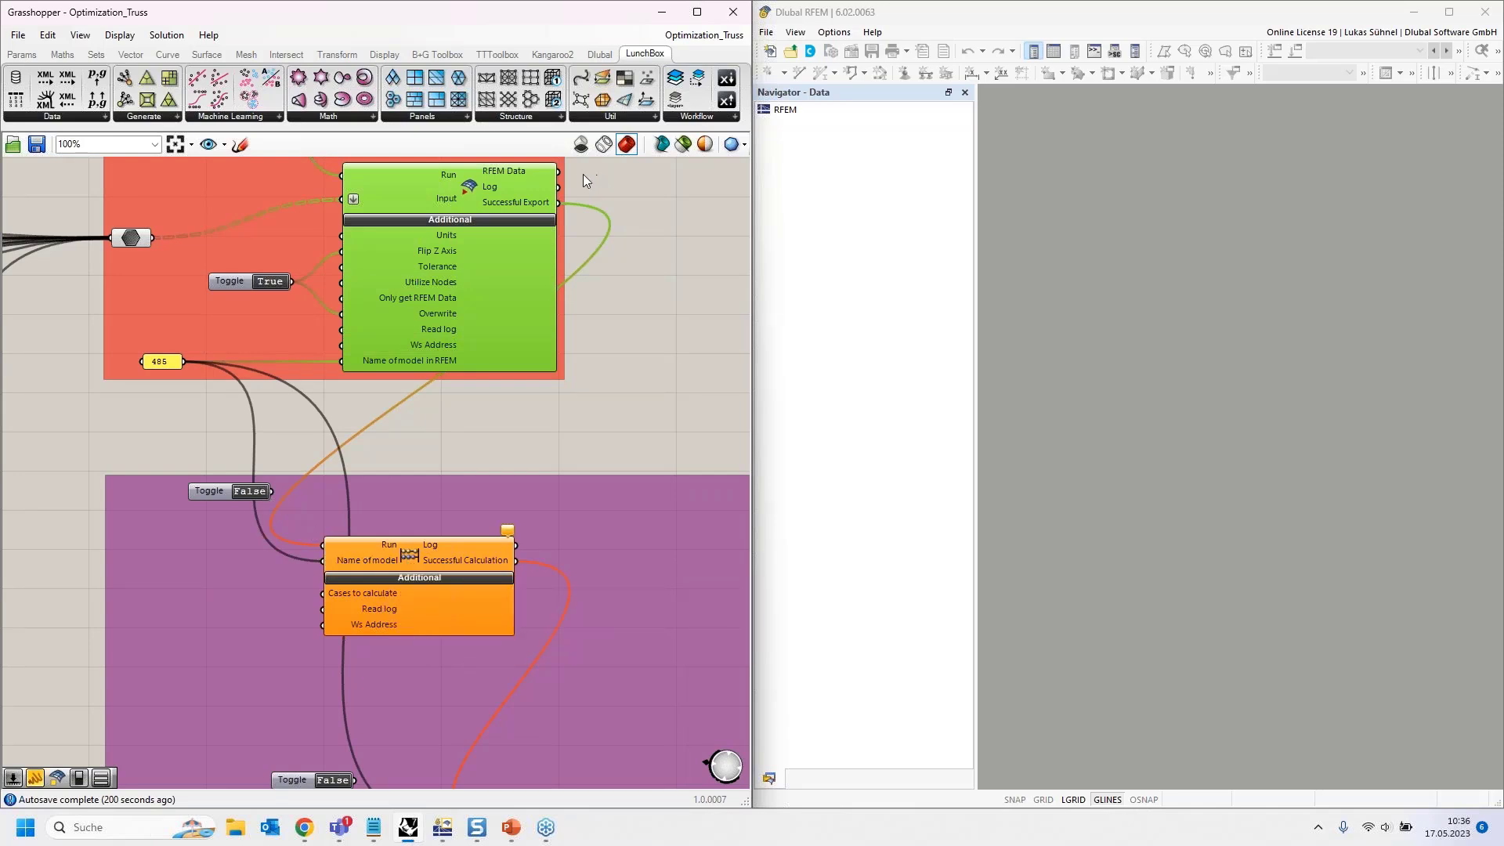
right_click_drag(509, 452, 485, 199)
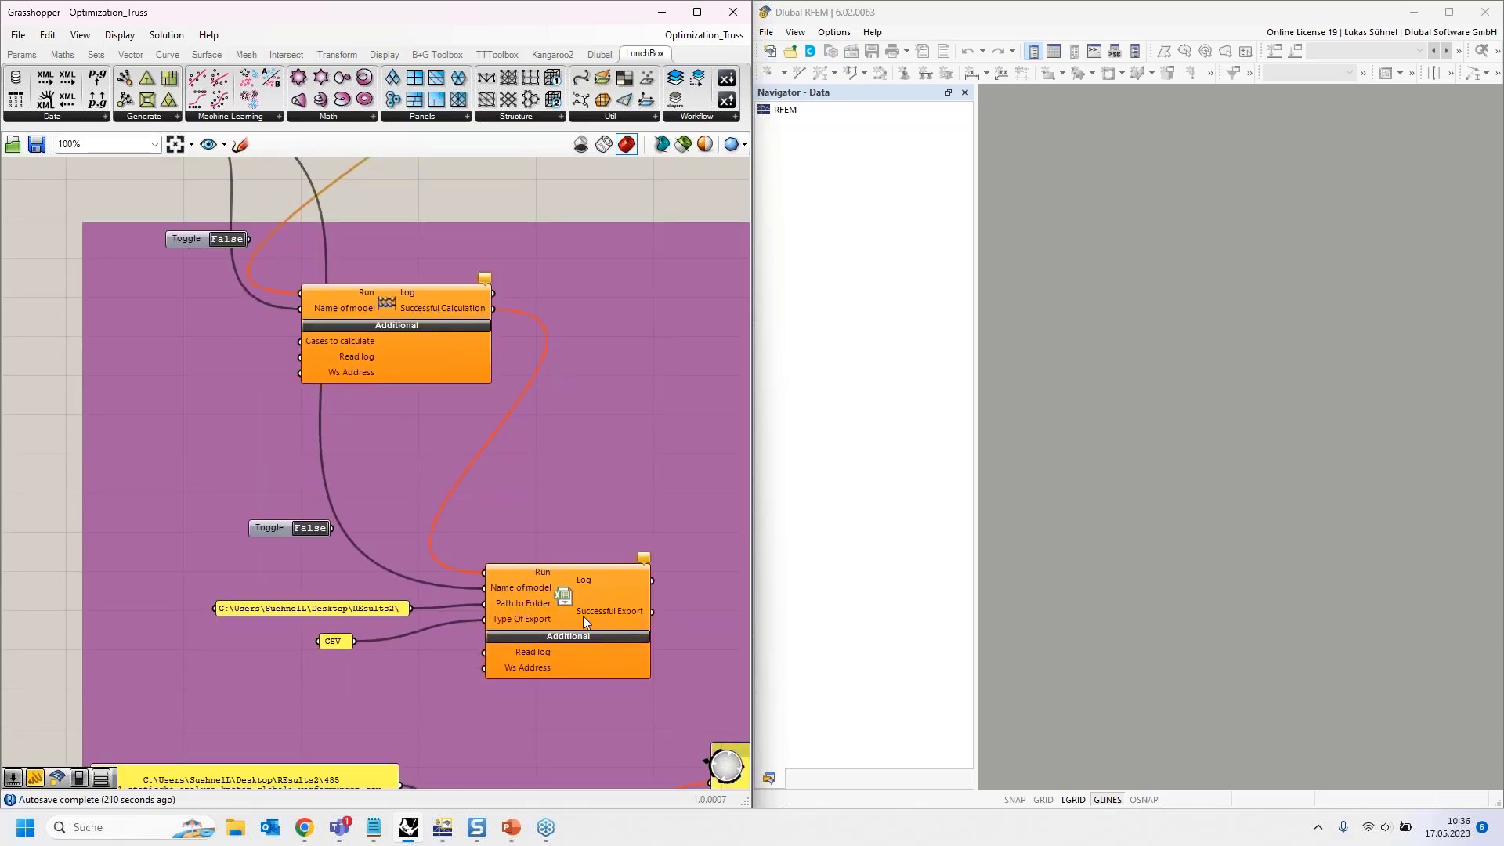
right_click_drag(589, 423, 523, 281)
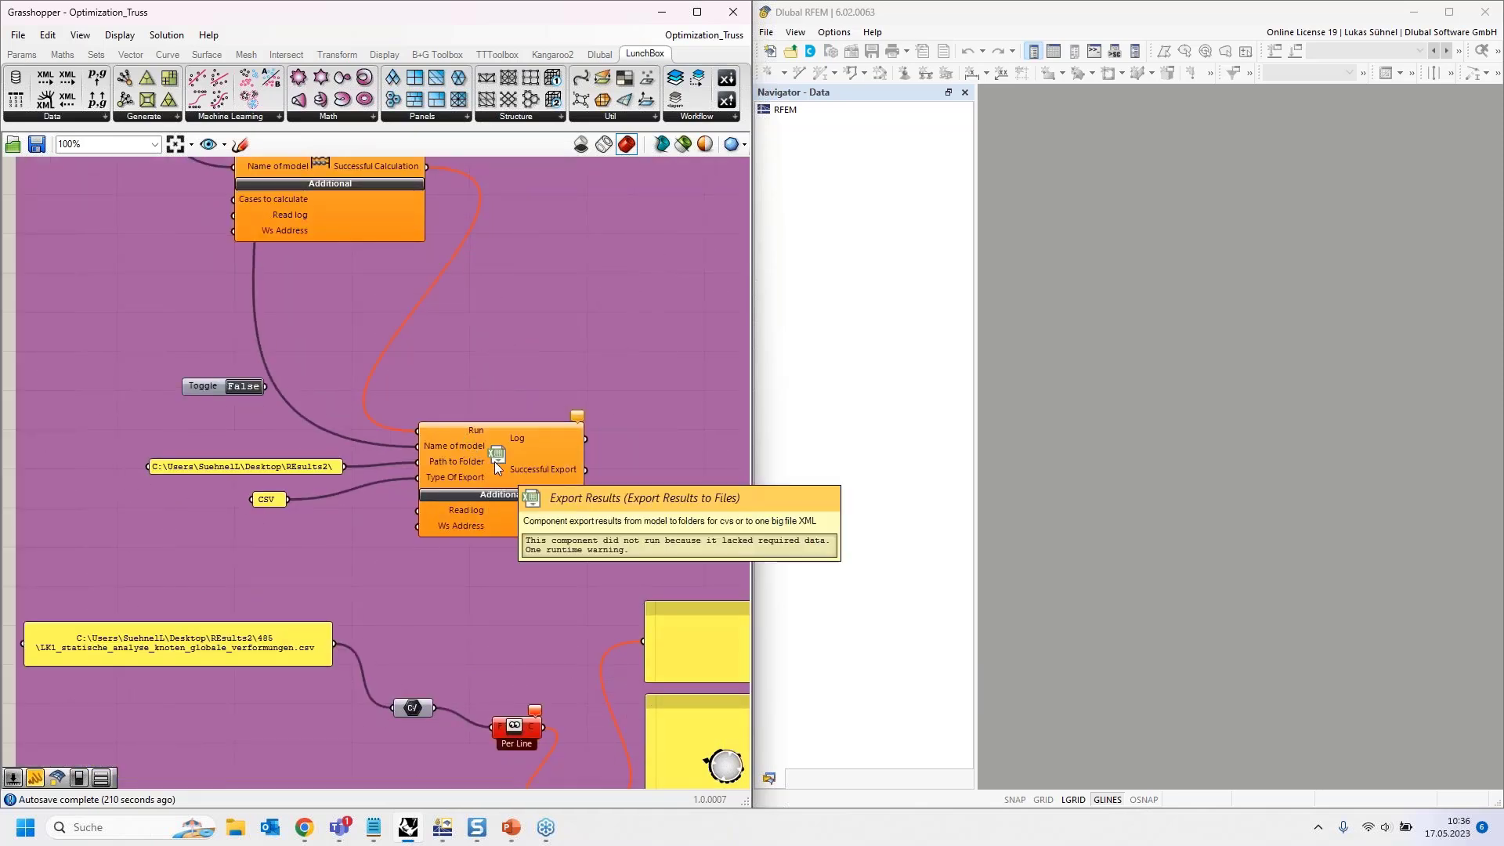
Set the model name panel to File2 and start the RFEM export by switching its Run toggle to True.
right_click_drag(523, 333, 662, 743)
right_click_drag(356, 435, 486, 435)
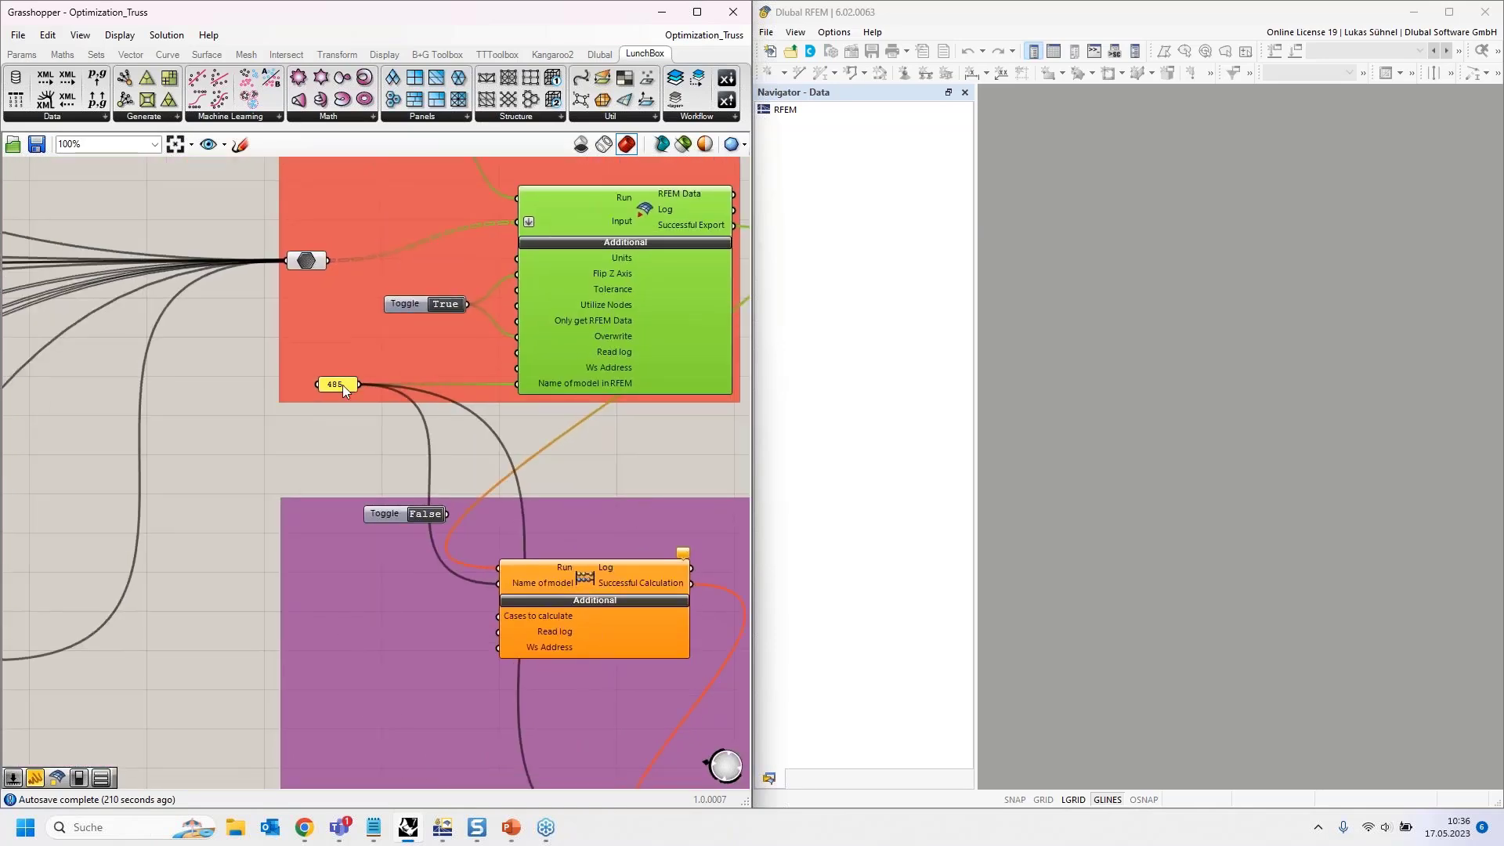
double_click(342, 384)
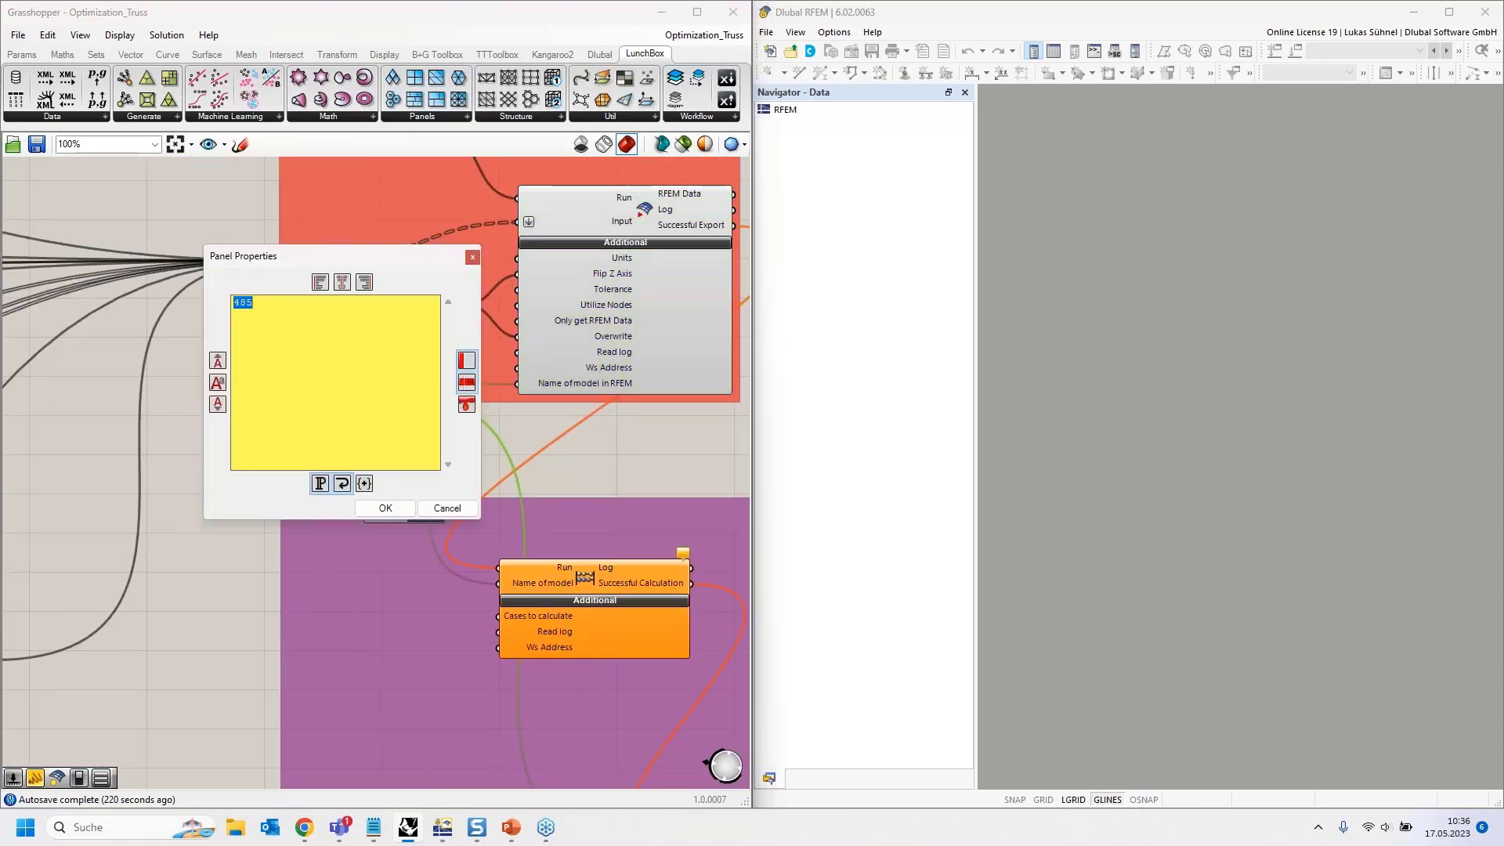
type("File 2")
left_click(386, 507)
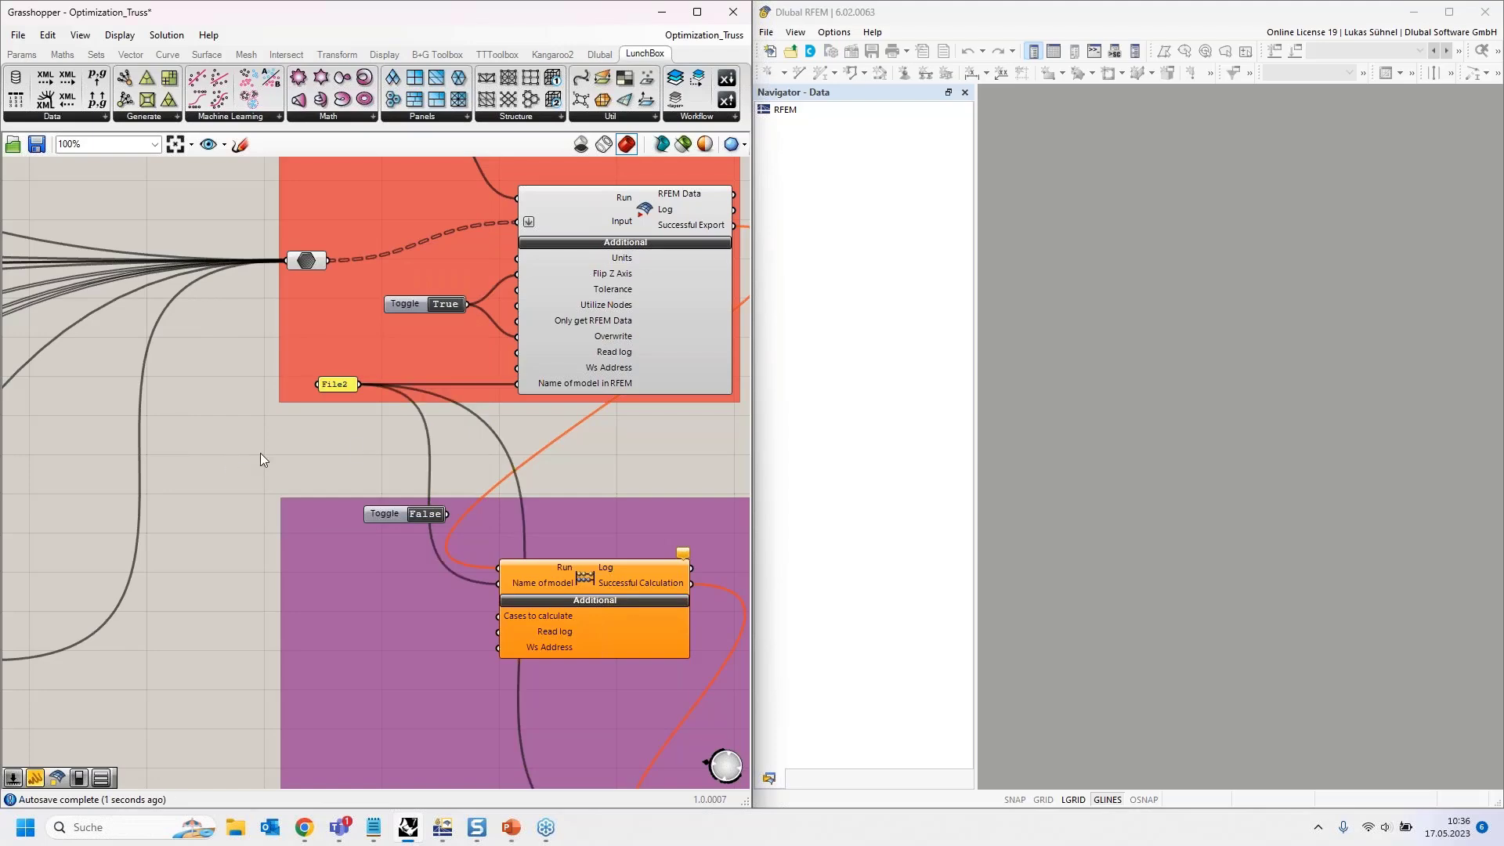
scroll(238, 462, "down", 5)
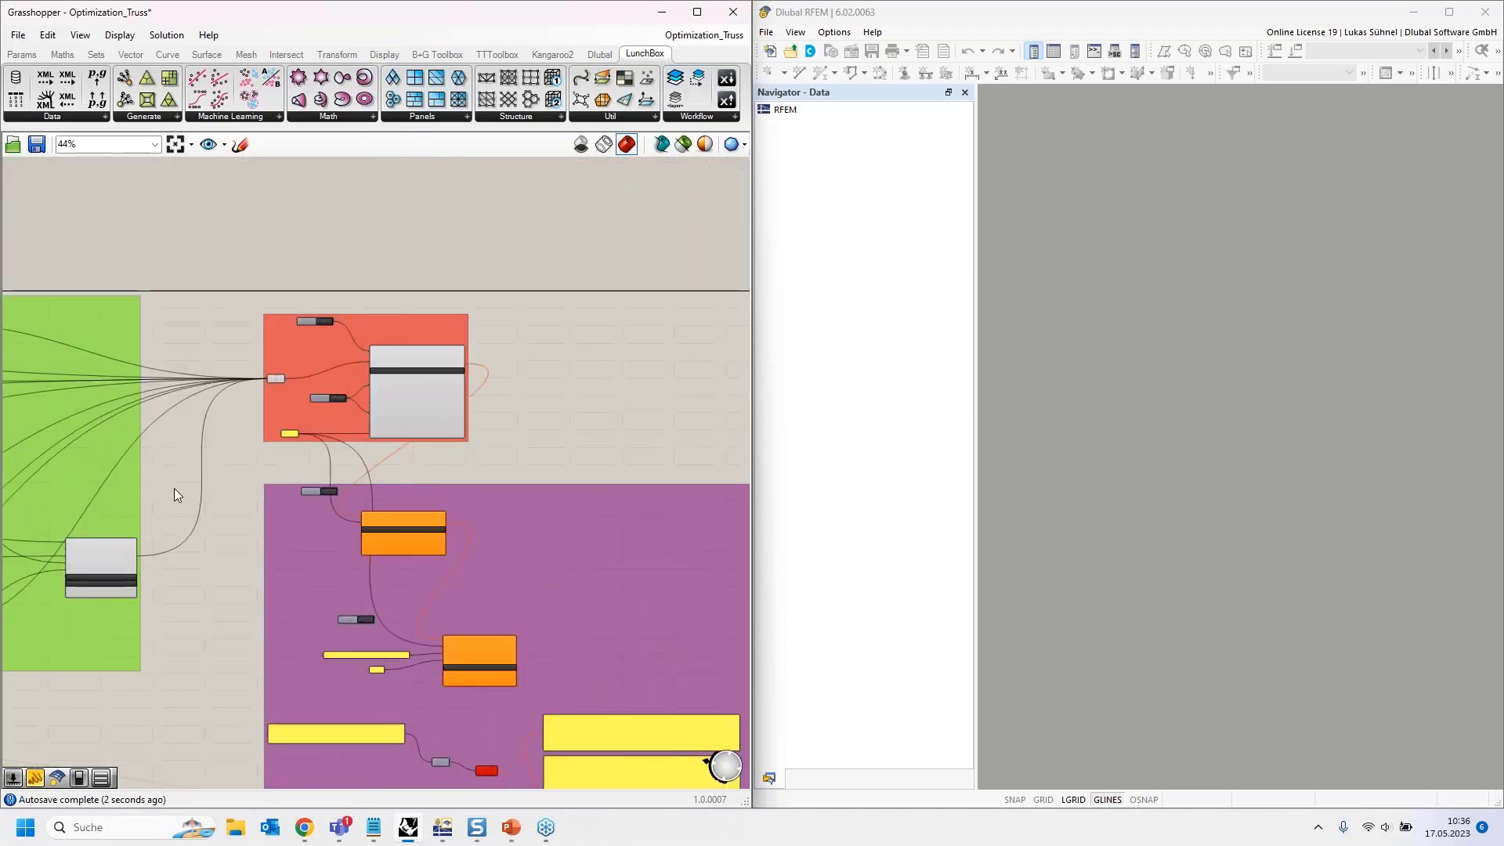
scroll(384, 346, "up", 5)
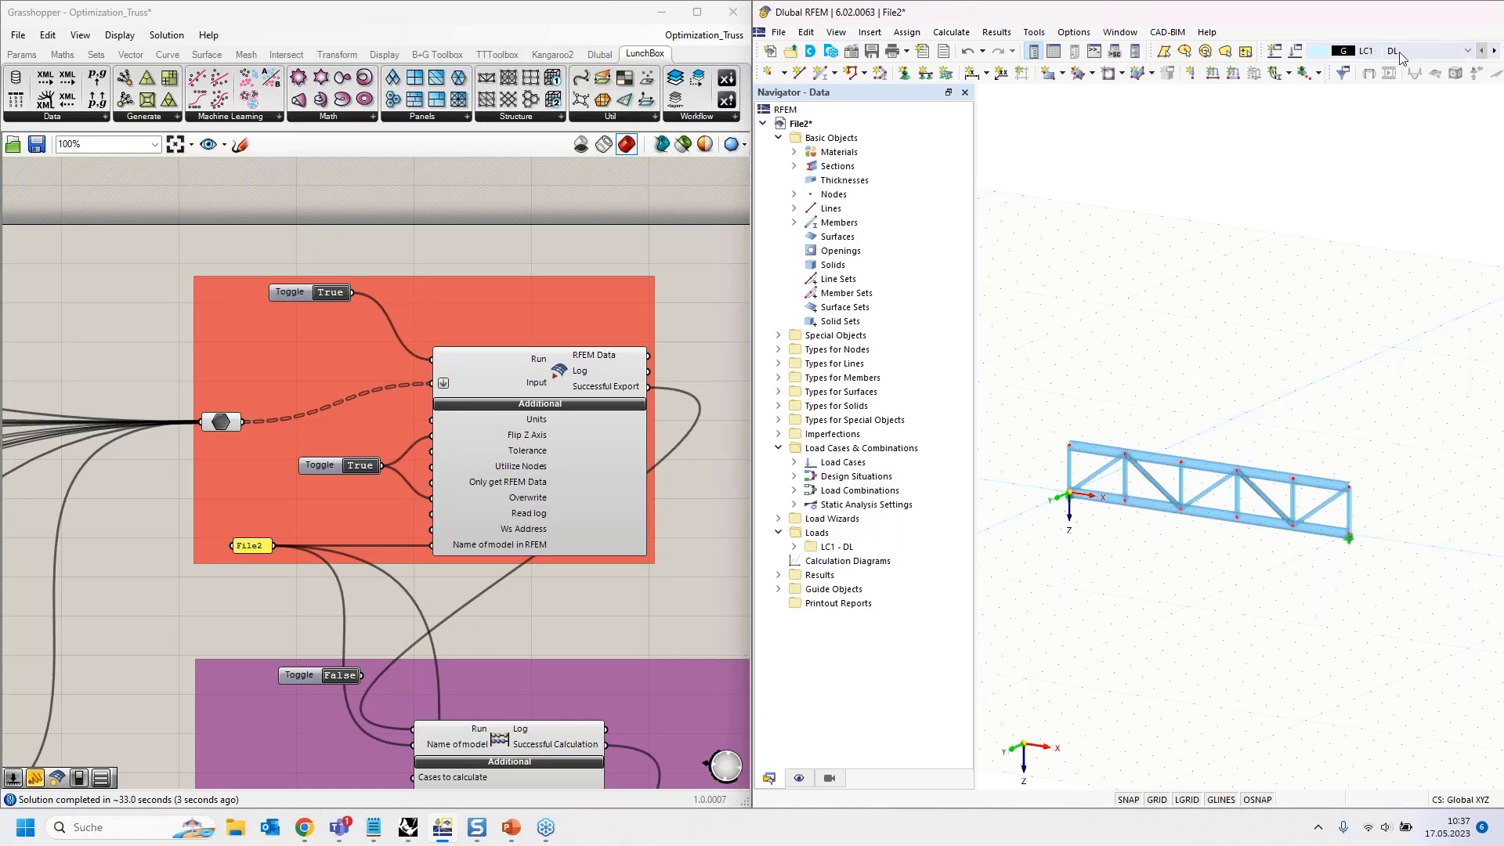
Switch RFEM to load combination CO1 and examine the truss's global deformations enlarged in a front-facing view.
left_click_drag(1362, 24, 1176, 1)
left_click(723, 45)
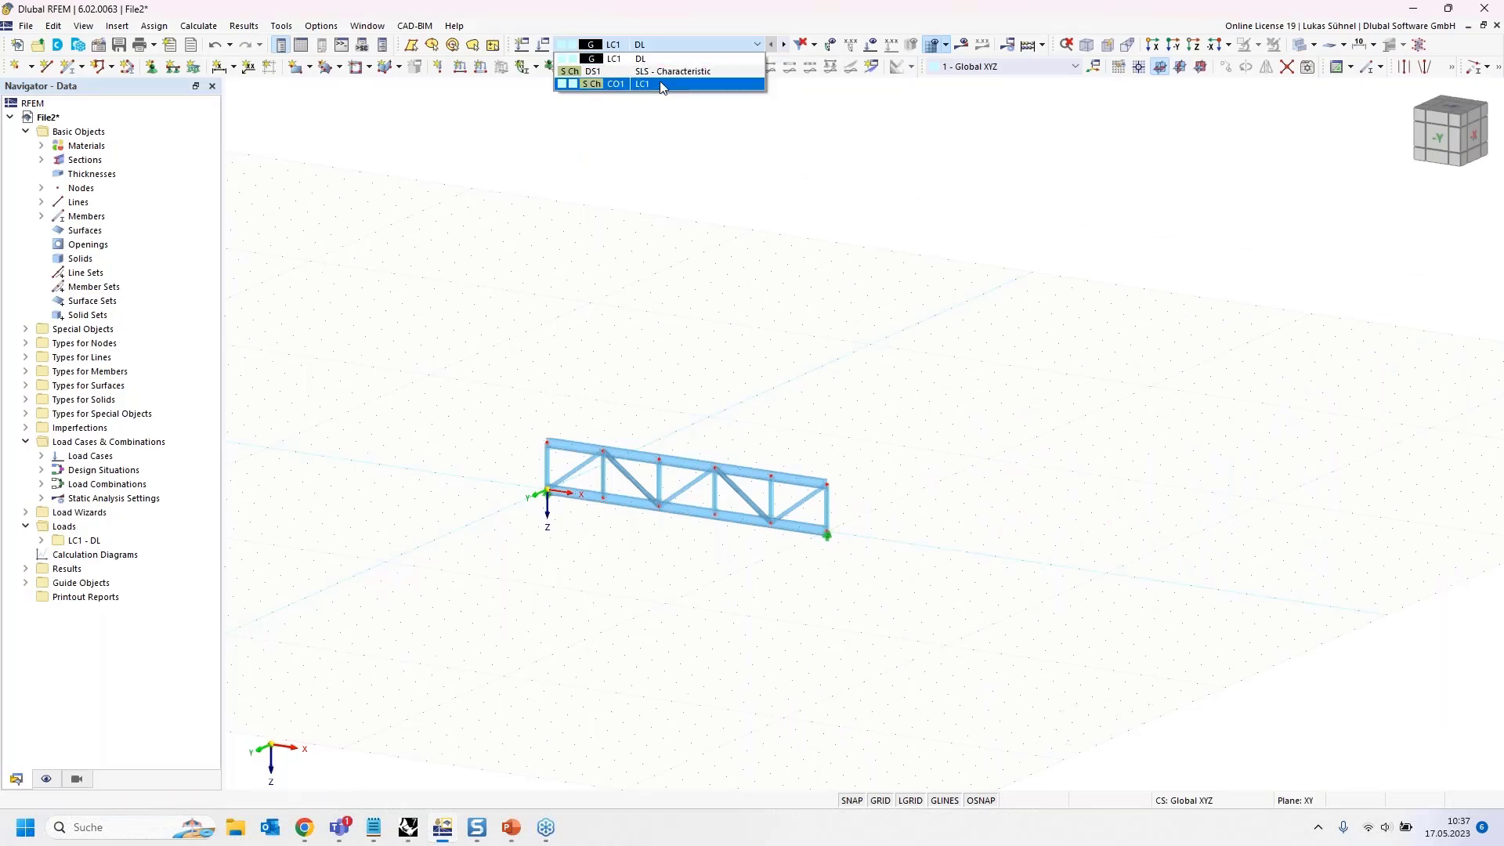
left_click(662, 84)
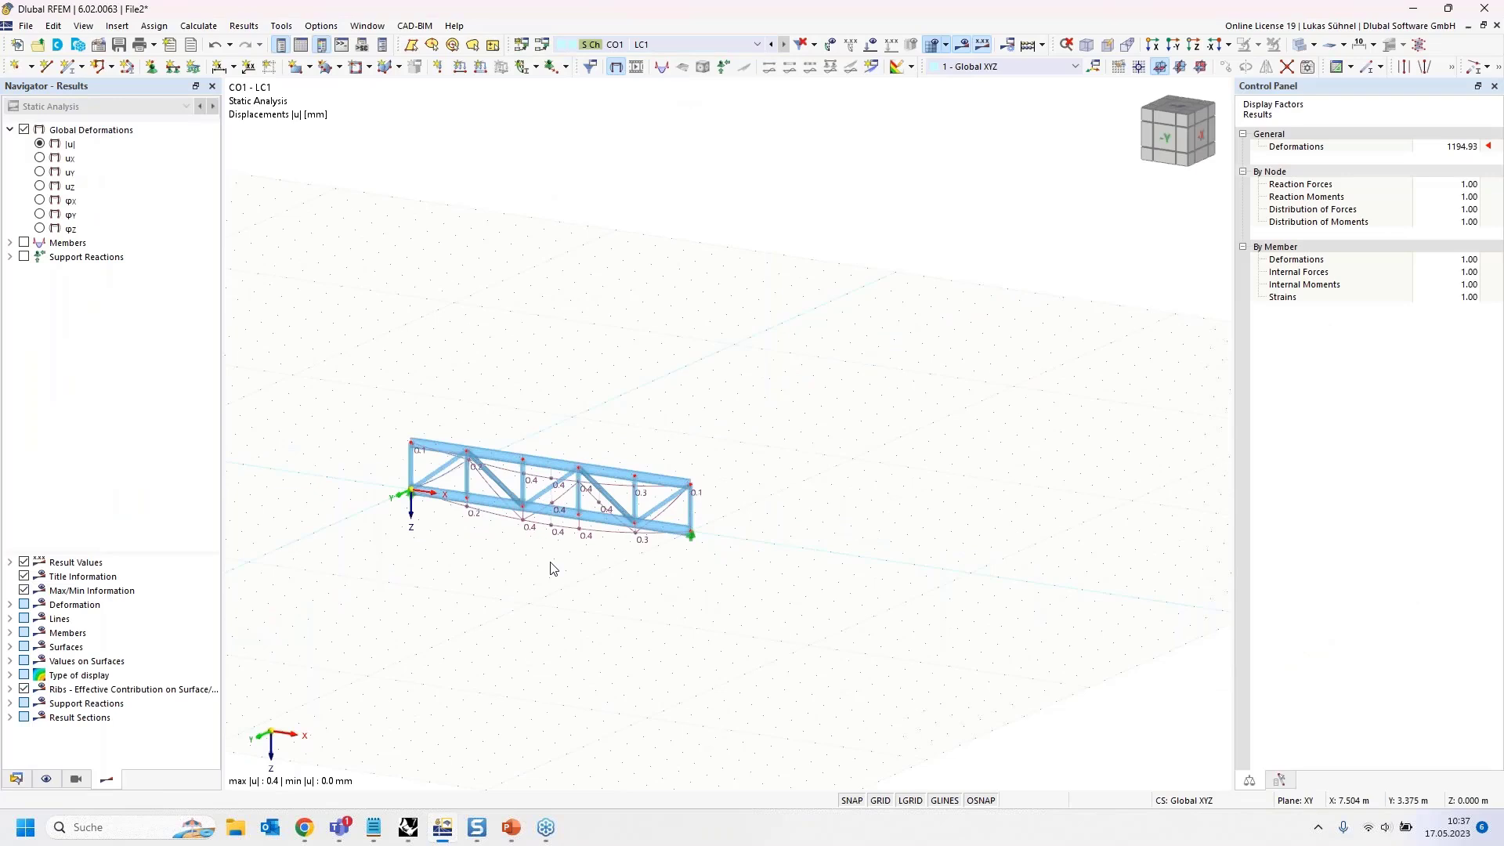
scroll(546, 566, "up", 5)
middle_click_drag(510, 510, 682, 463, "ctrl")
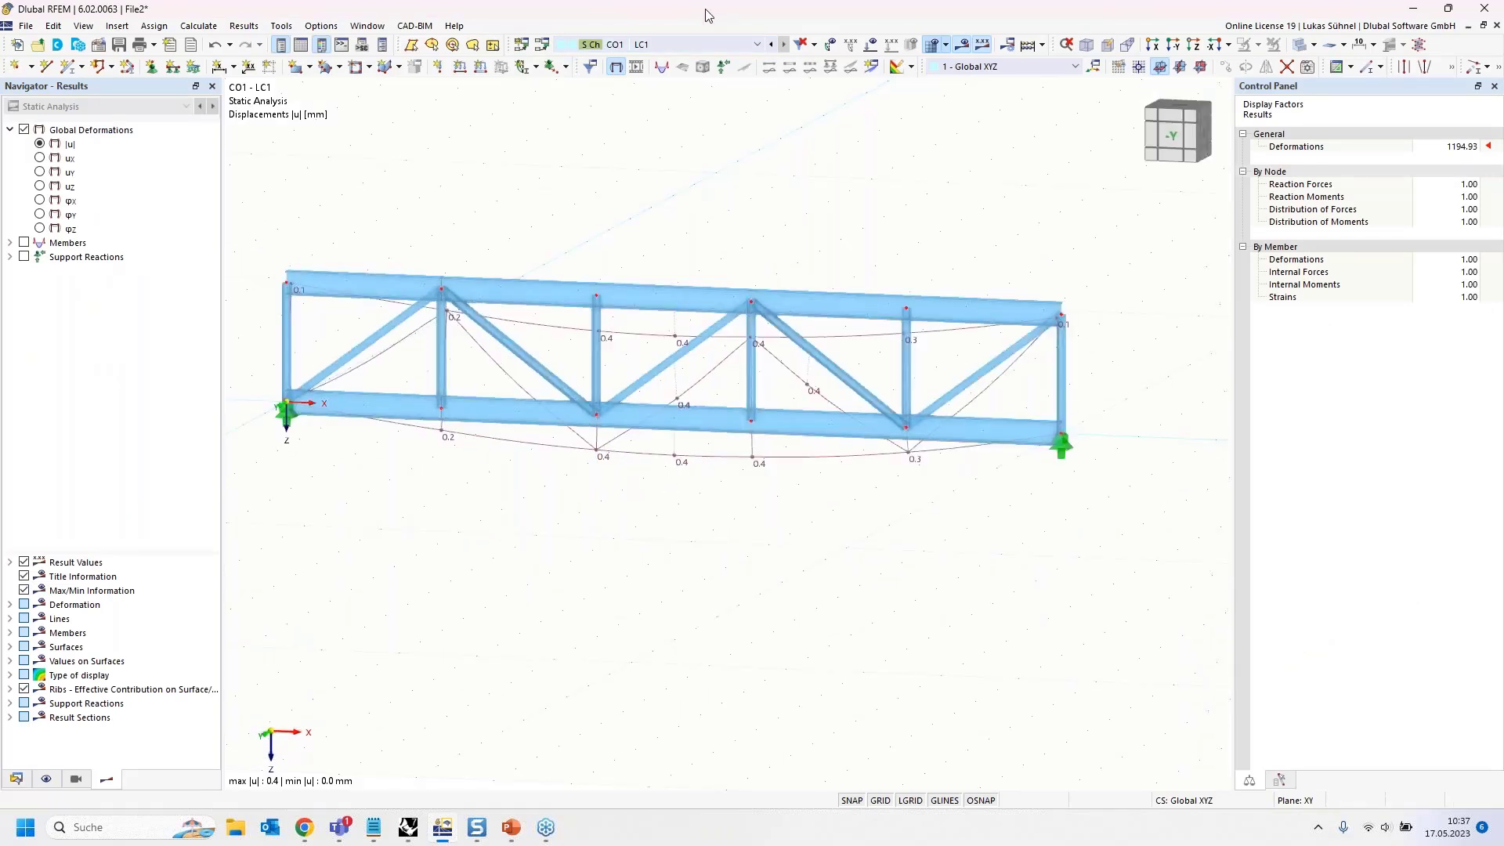
left_click_drag(708, 16, 1502, 258)
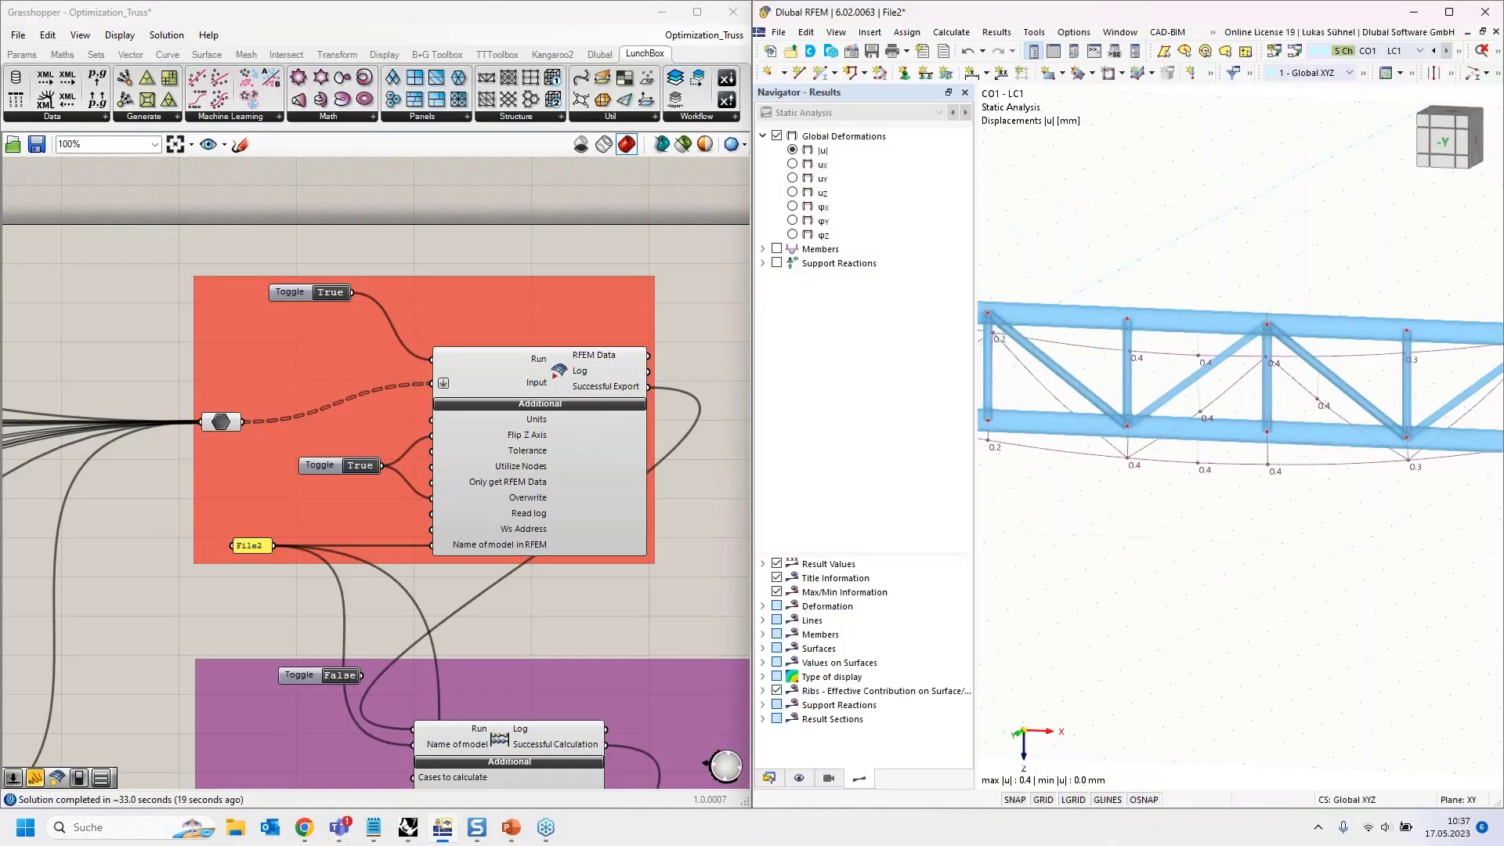
Open the Desktop\REsults2\File2 folder in File Explorer and widen the name column to read the full CSV file names.
left_click(236, 829)
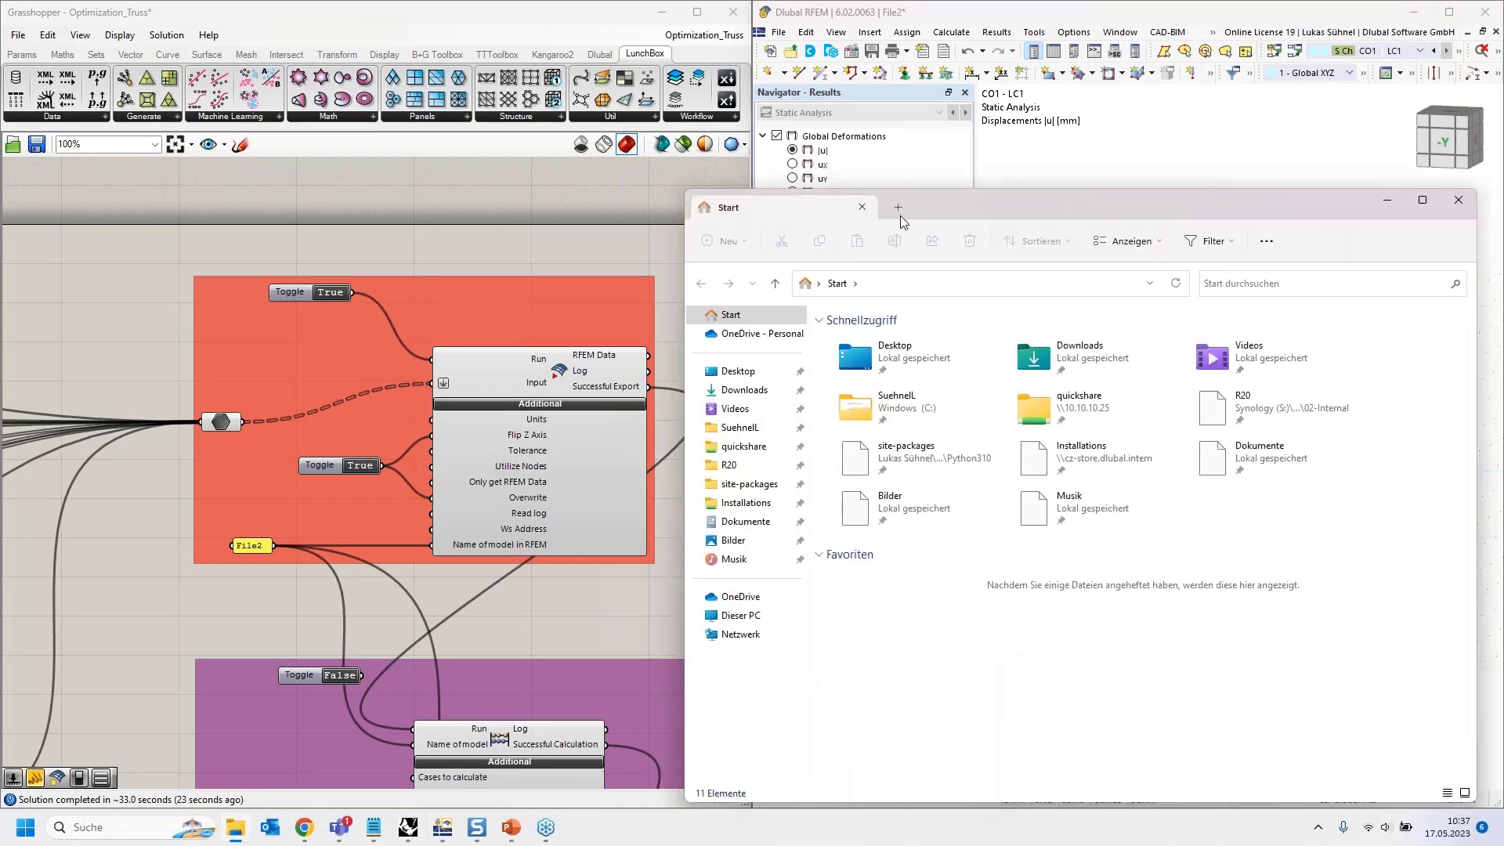
left_click_drag(901, 216, 0, 329)
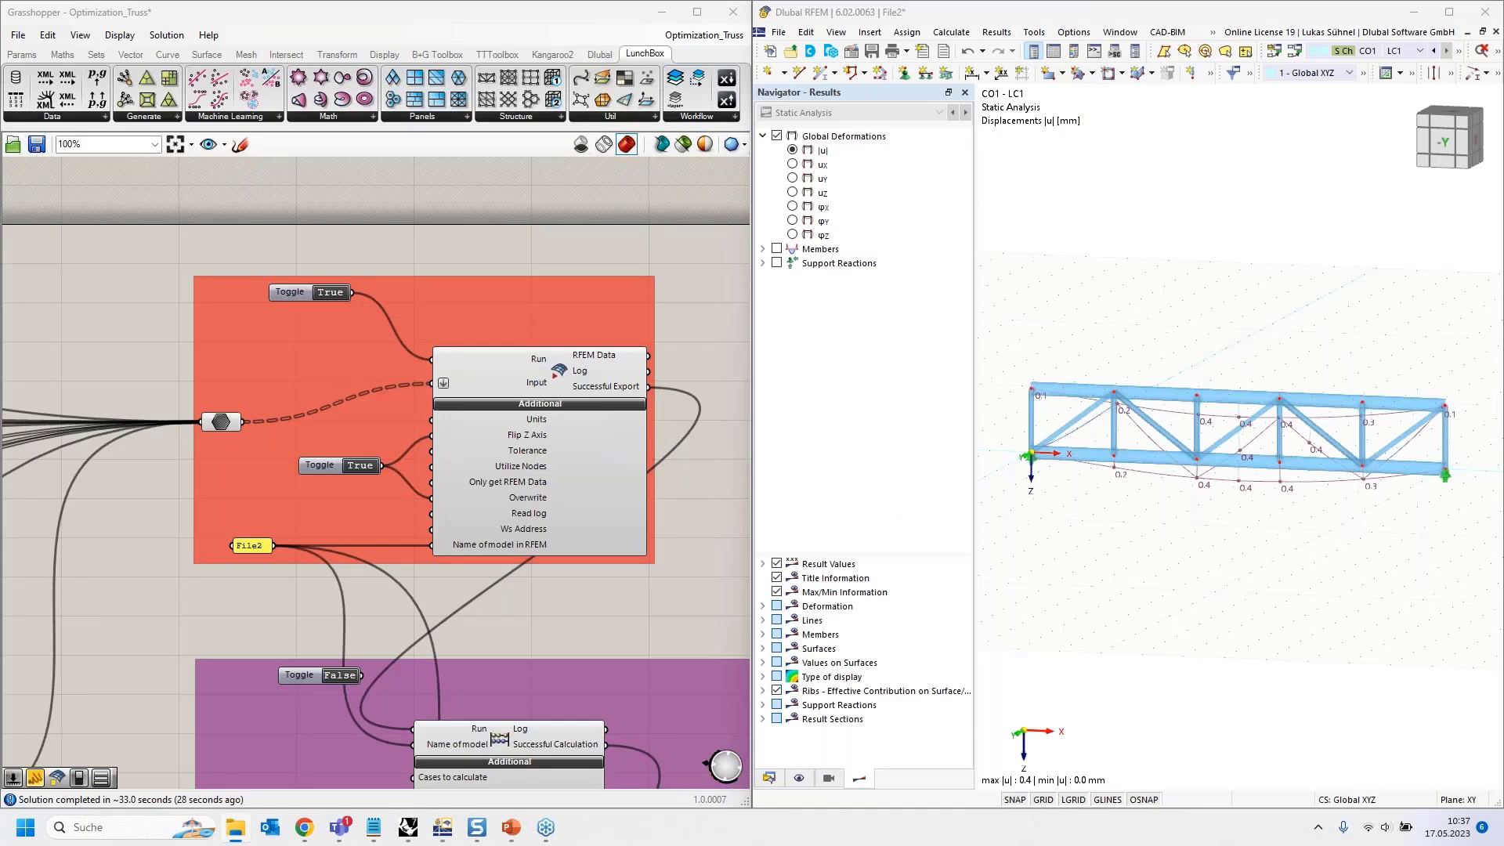
left_click_drag(0, 267, 596, 2)
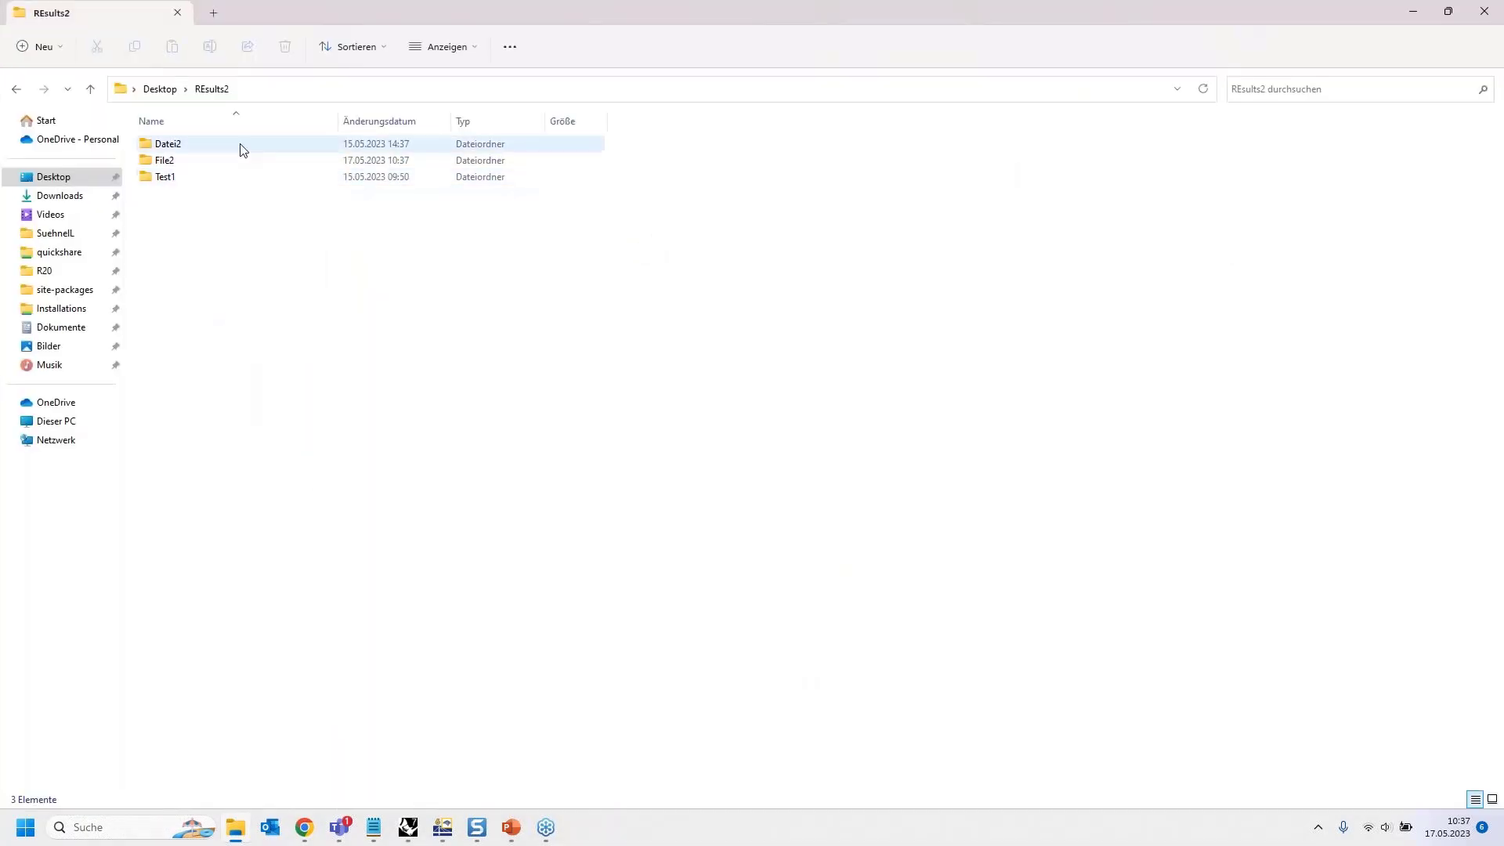
left_click(371, 161)
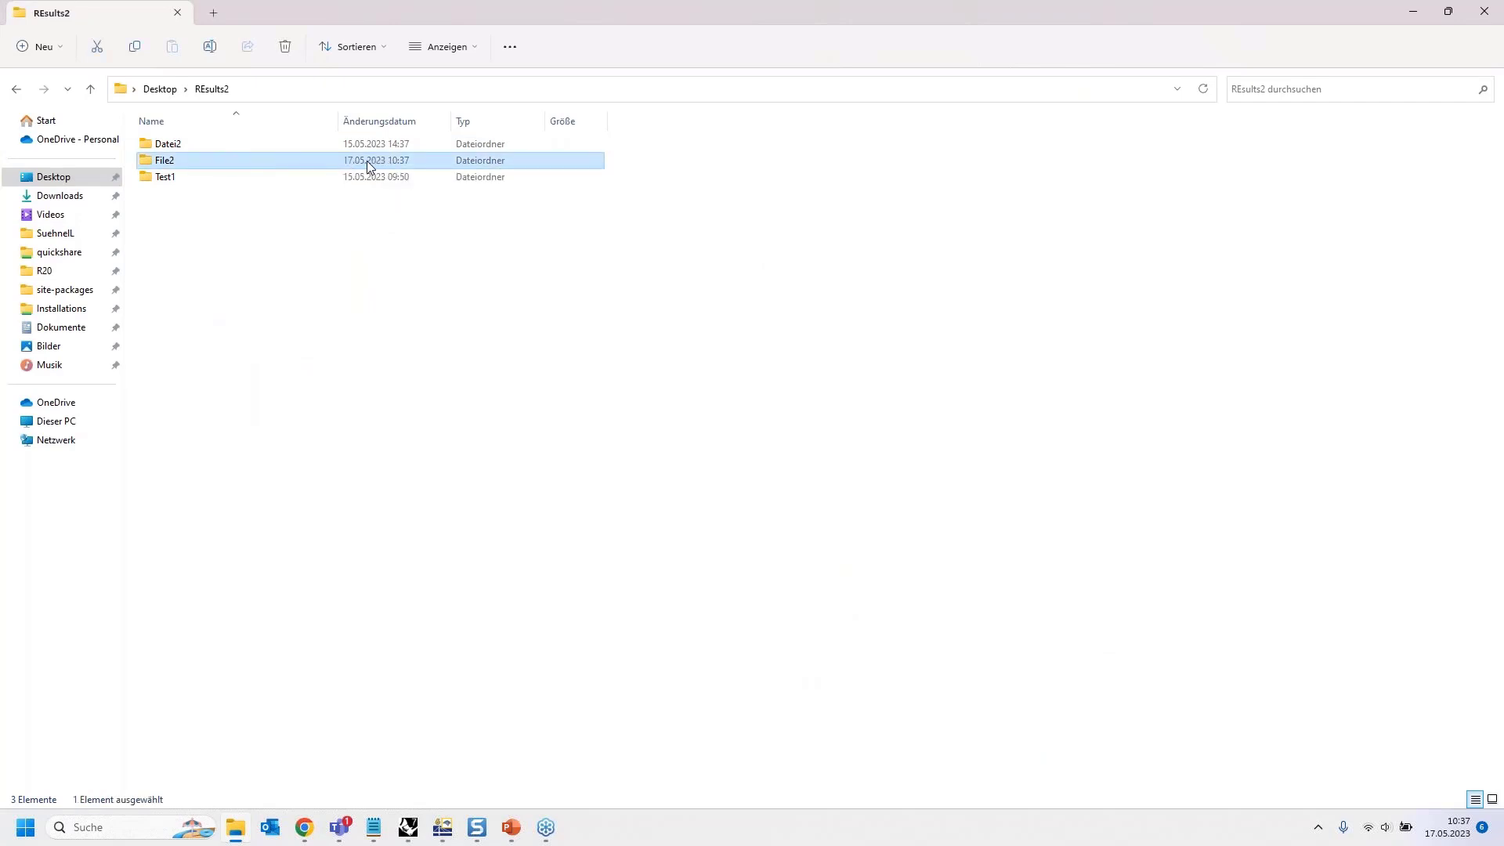
double_click(228, 164)
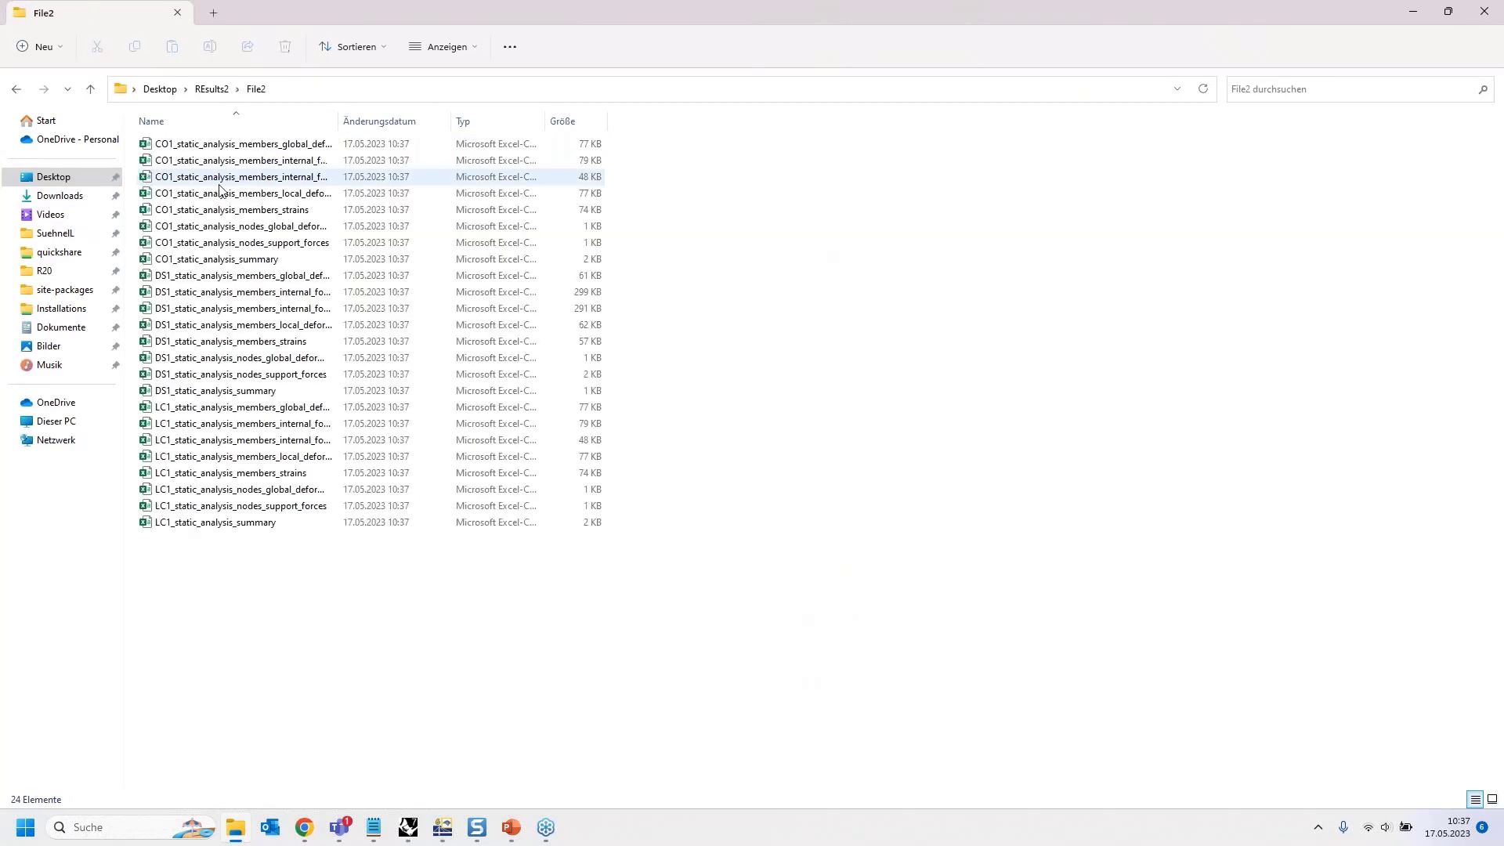
left_click_drag(337, 121, 482, 121)
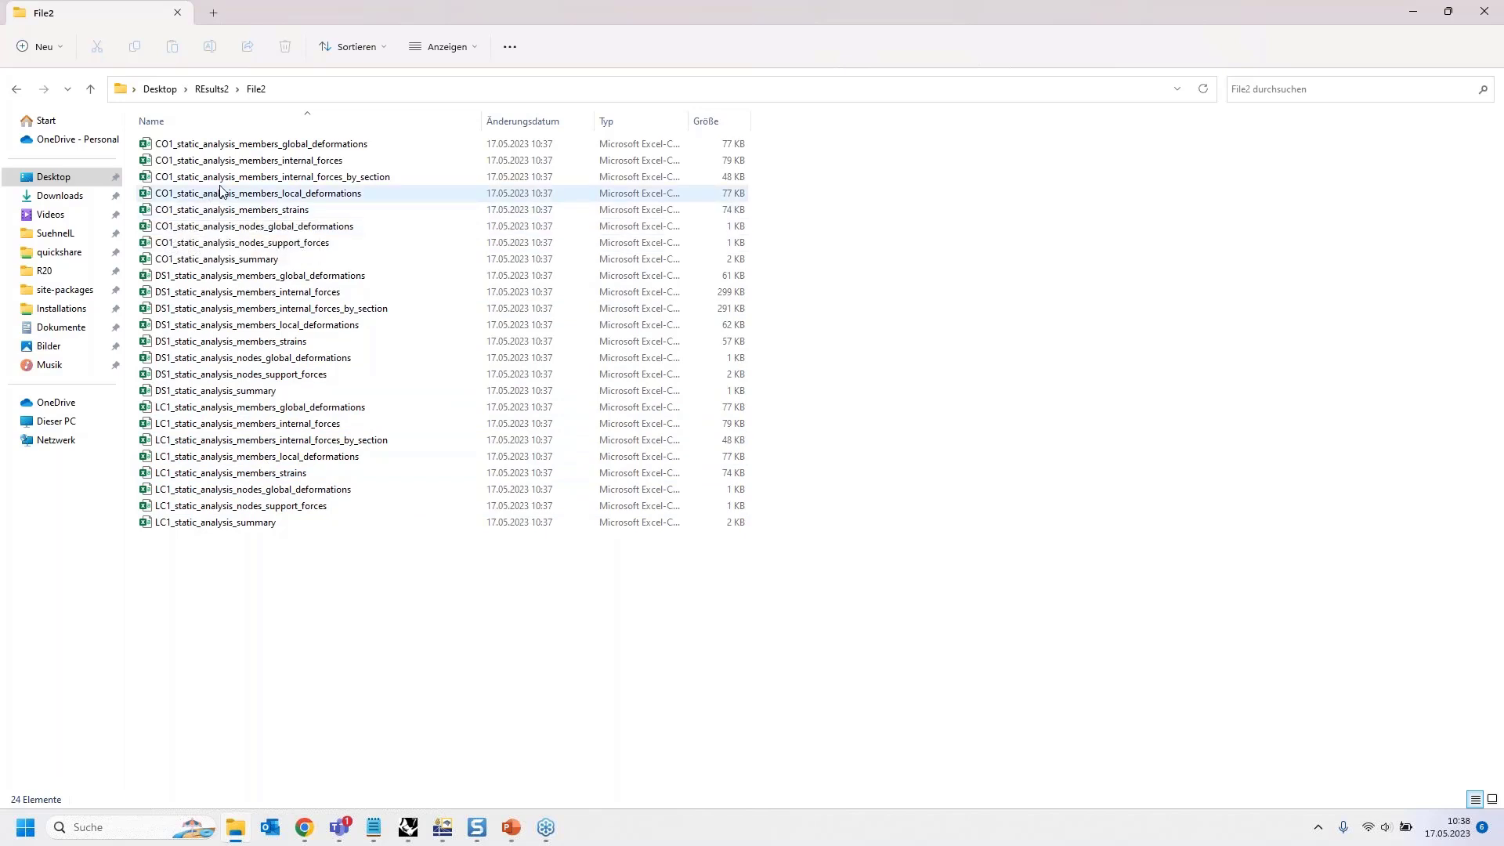
Examine node numbers, displacements and total values in CO1_static_analysis_nodes_global_deformations in Excel, close the file and switch back to RFEM.
double_click(235, 226)
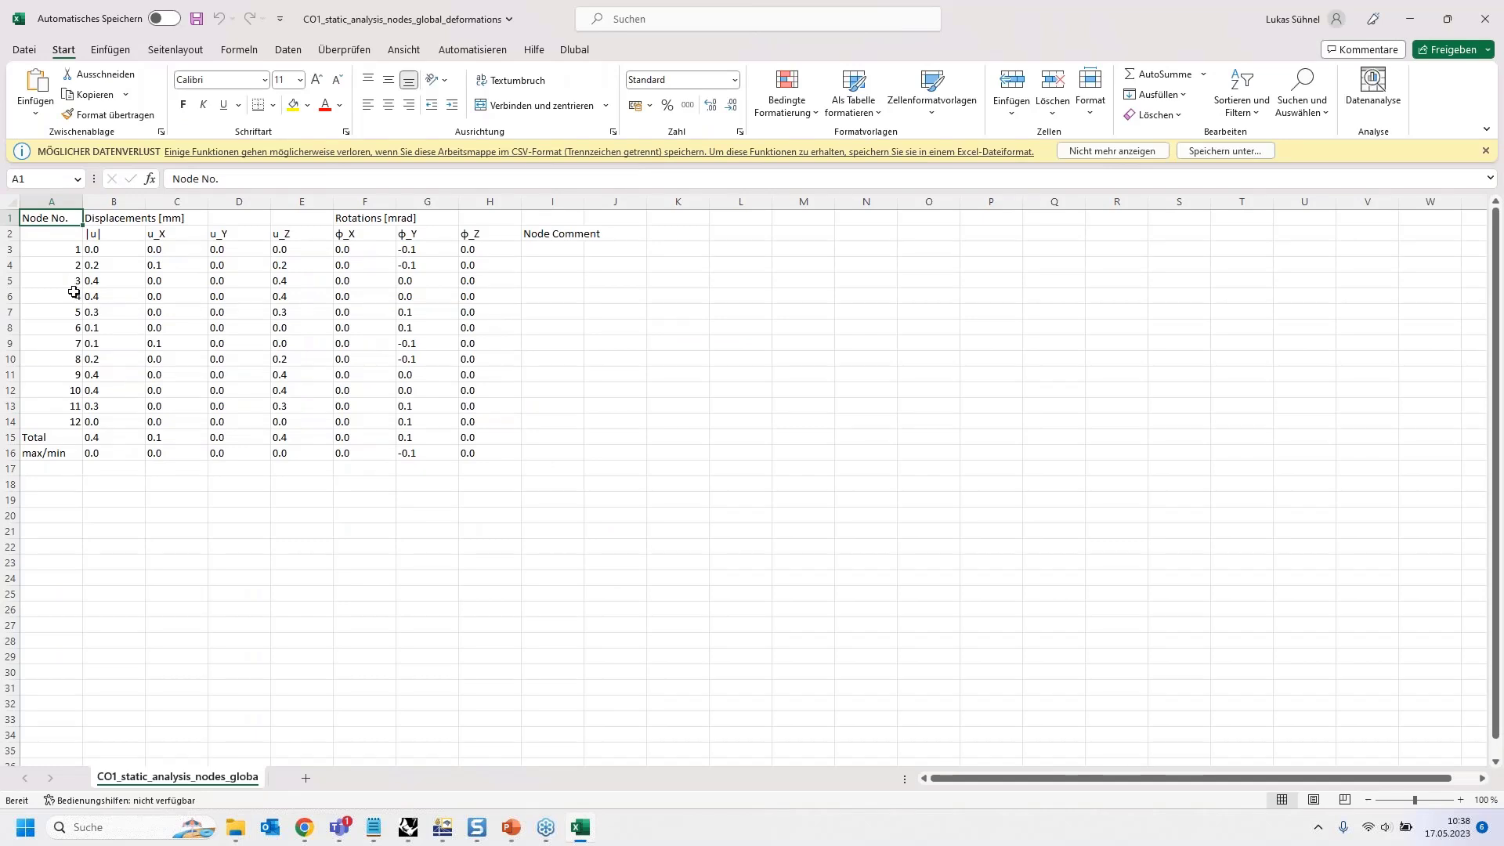
left_click_drag(61, 218, 487, 239)
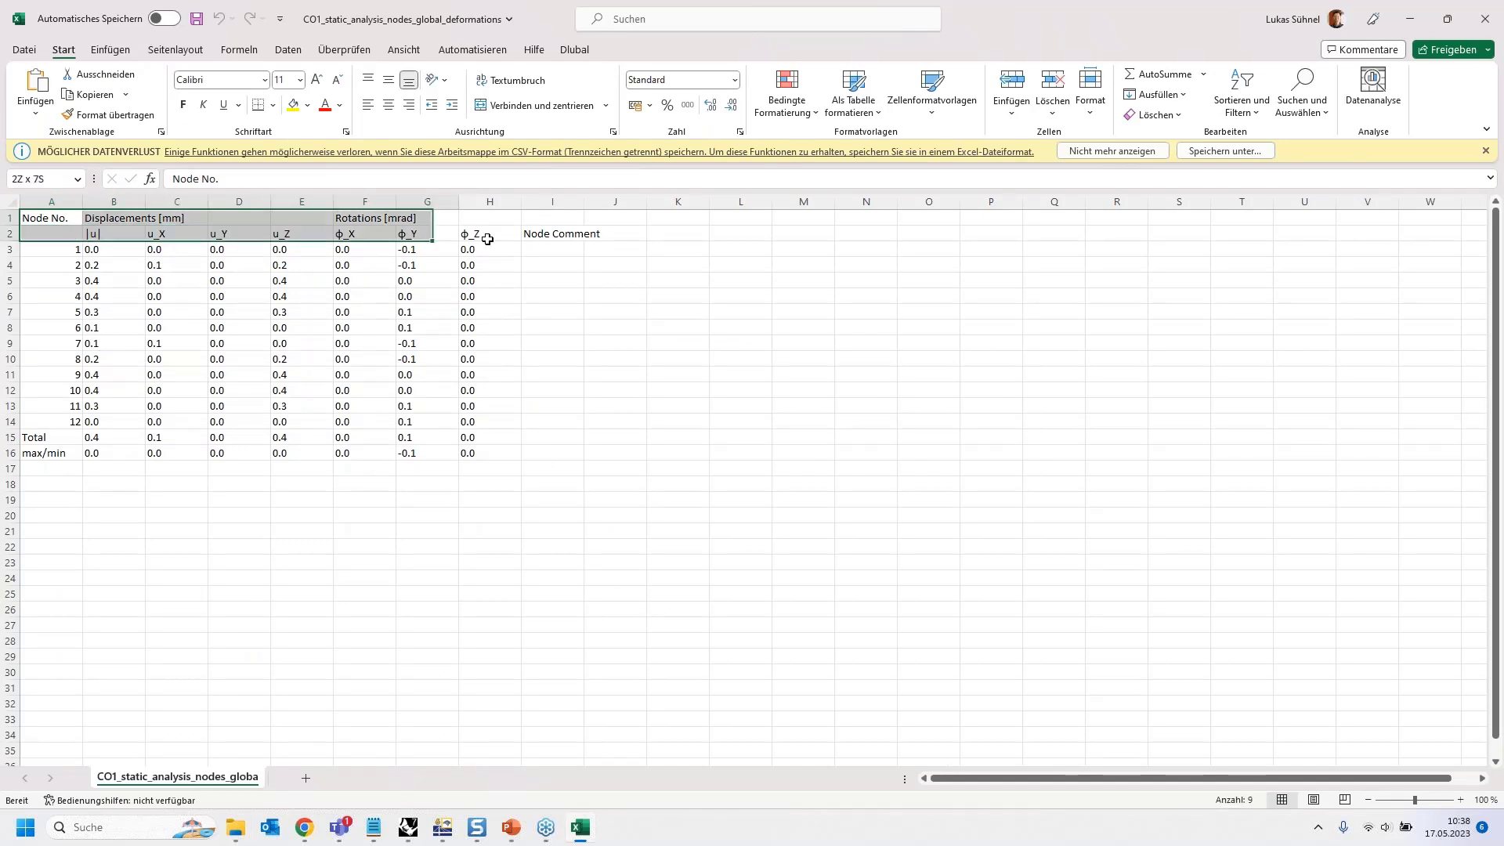
left_click(92, 235)
left_click_drag(53, 234, 28, 439)
left_click_drag(101, 250, 490, 455)
left_click(108, 437)
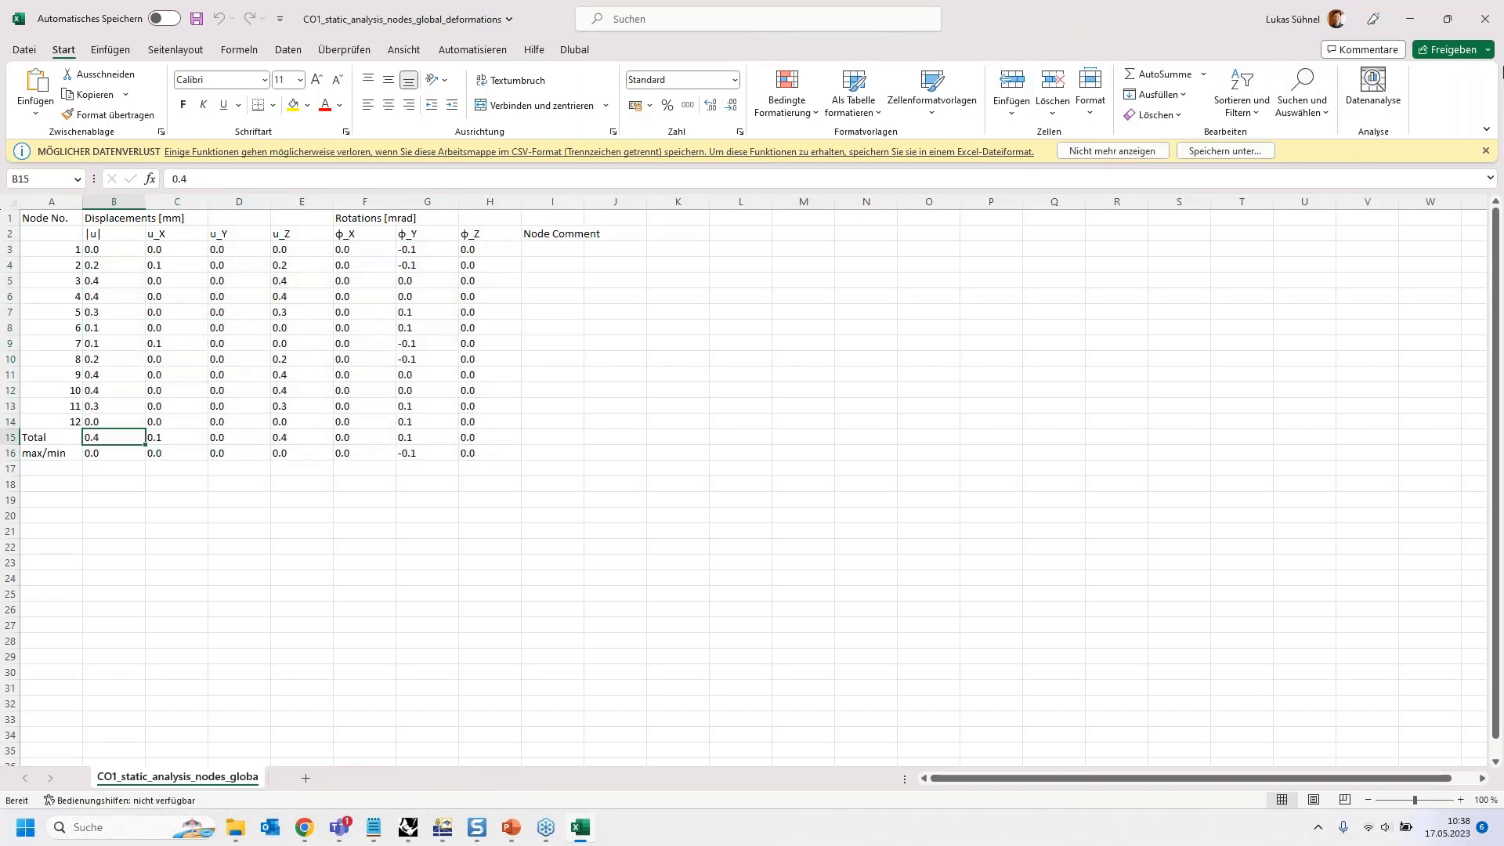
left_click(1495, 22)
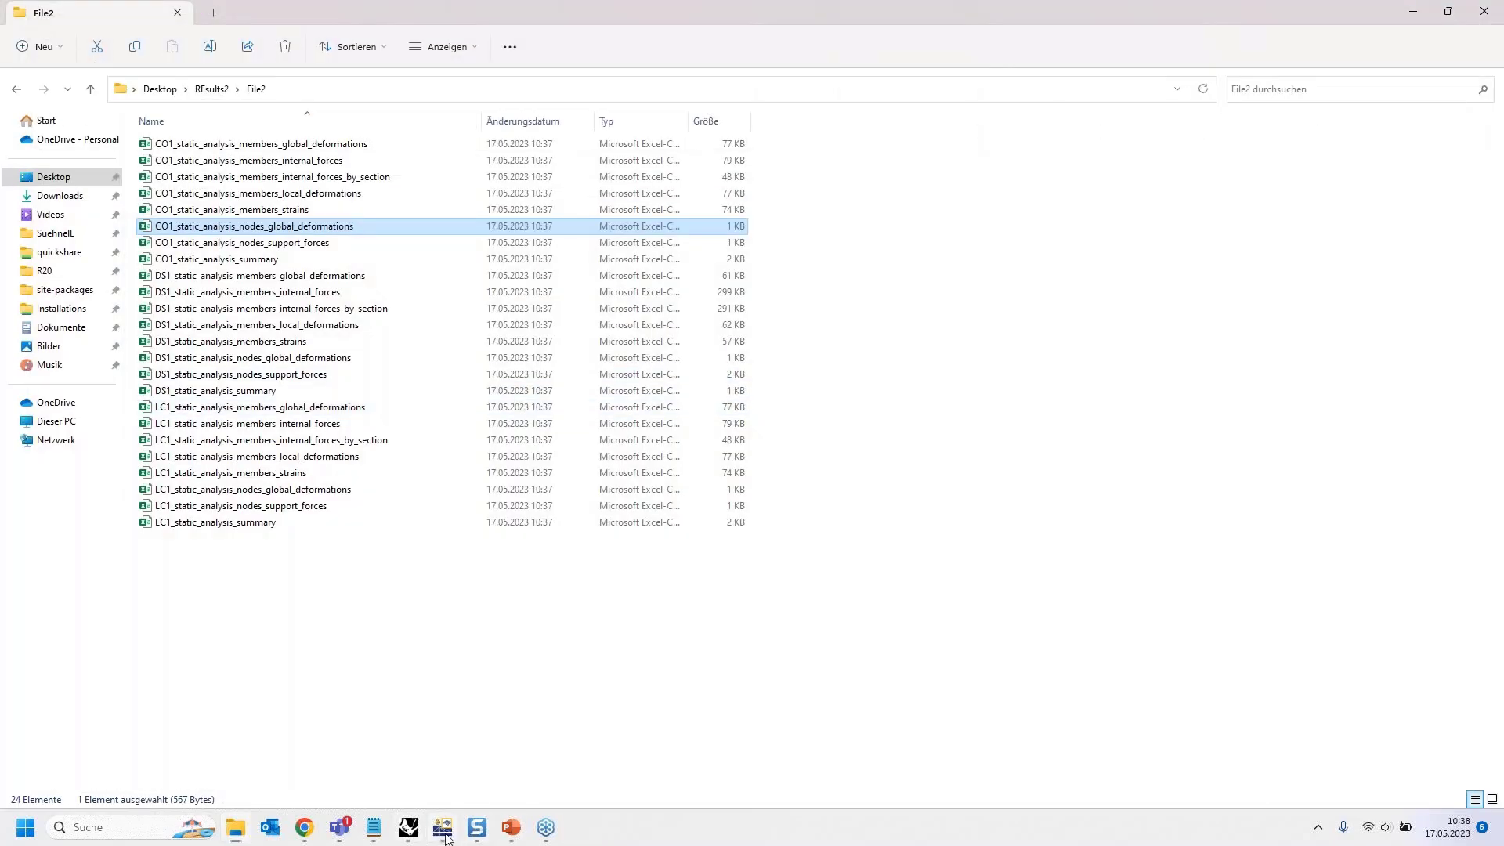
left_click(445, 836)
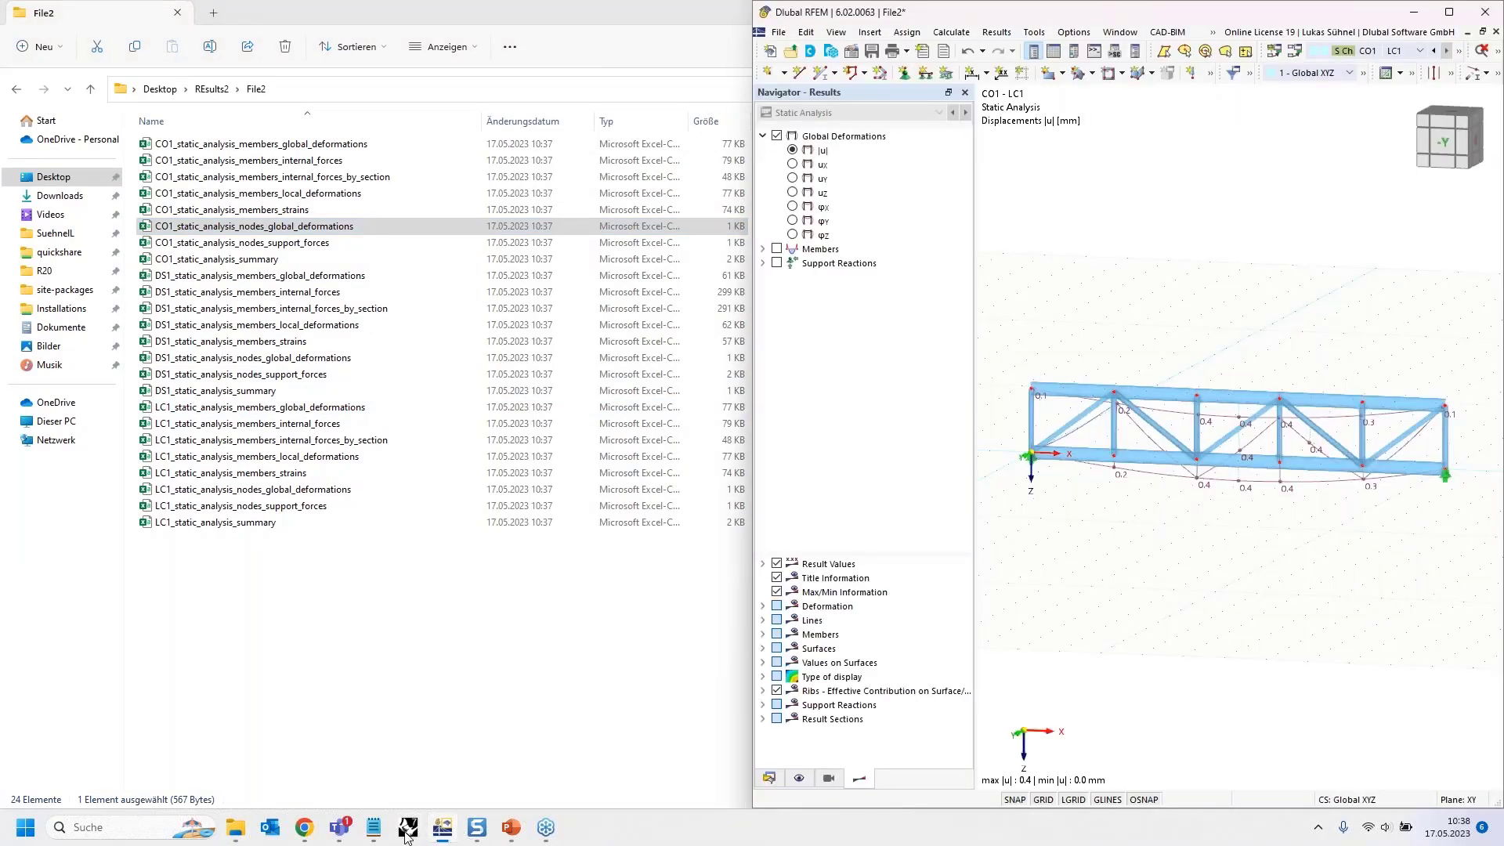
Switch to Grasshopper and open the CSV file path panel below the results export component for editing.
left_click(408, 830)
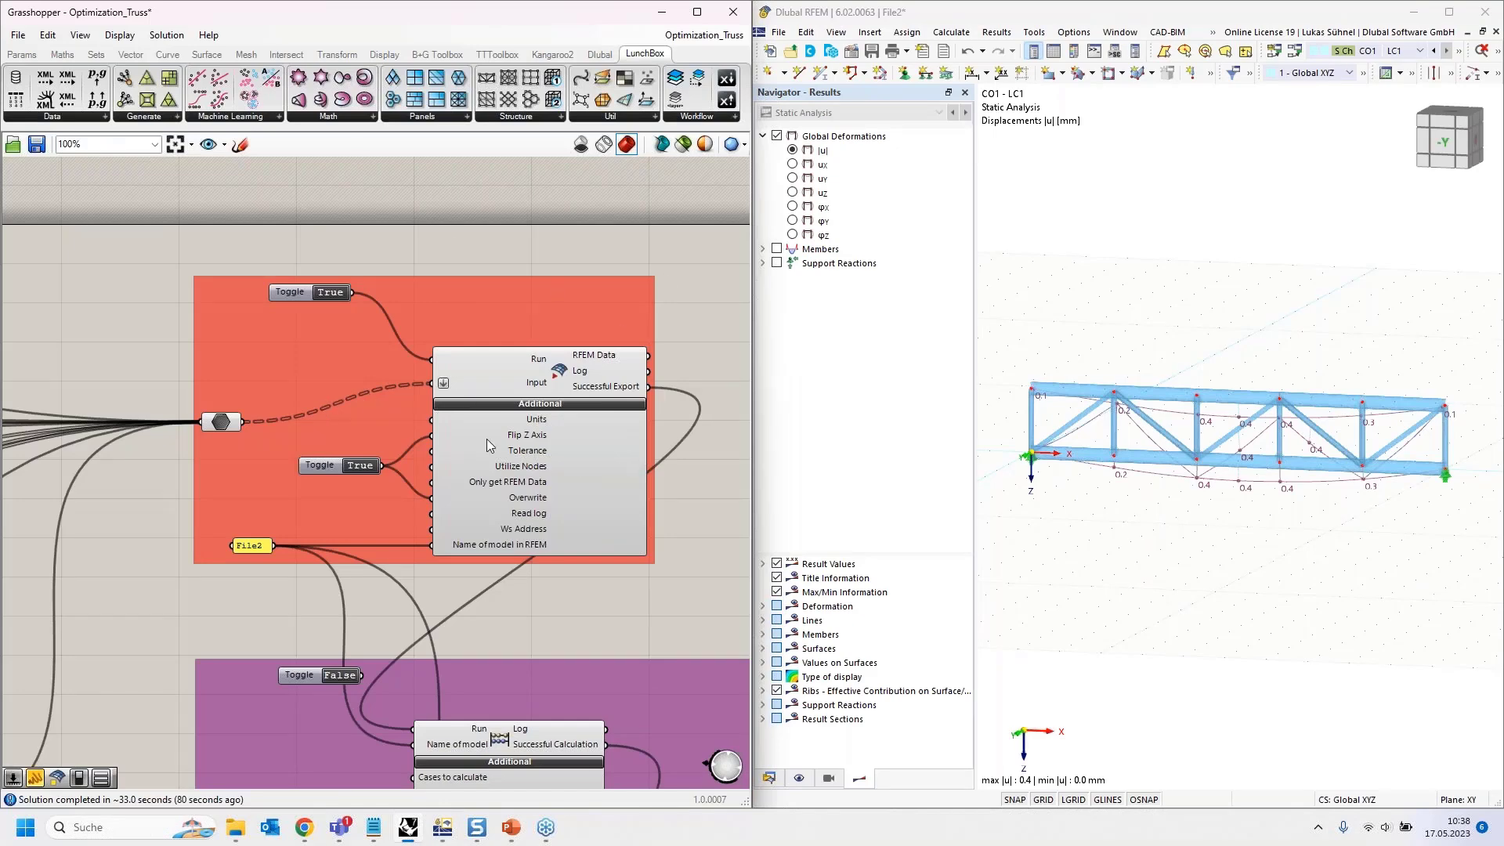
scroll(325, 243, "down", 4)
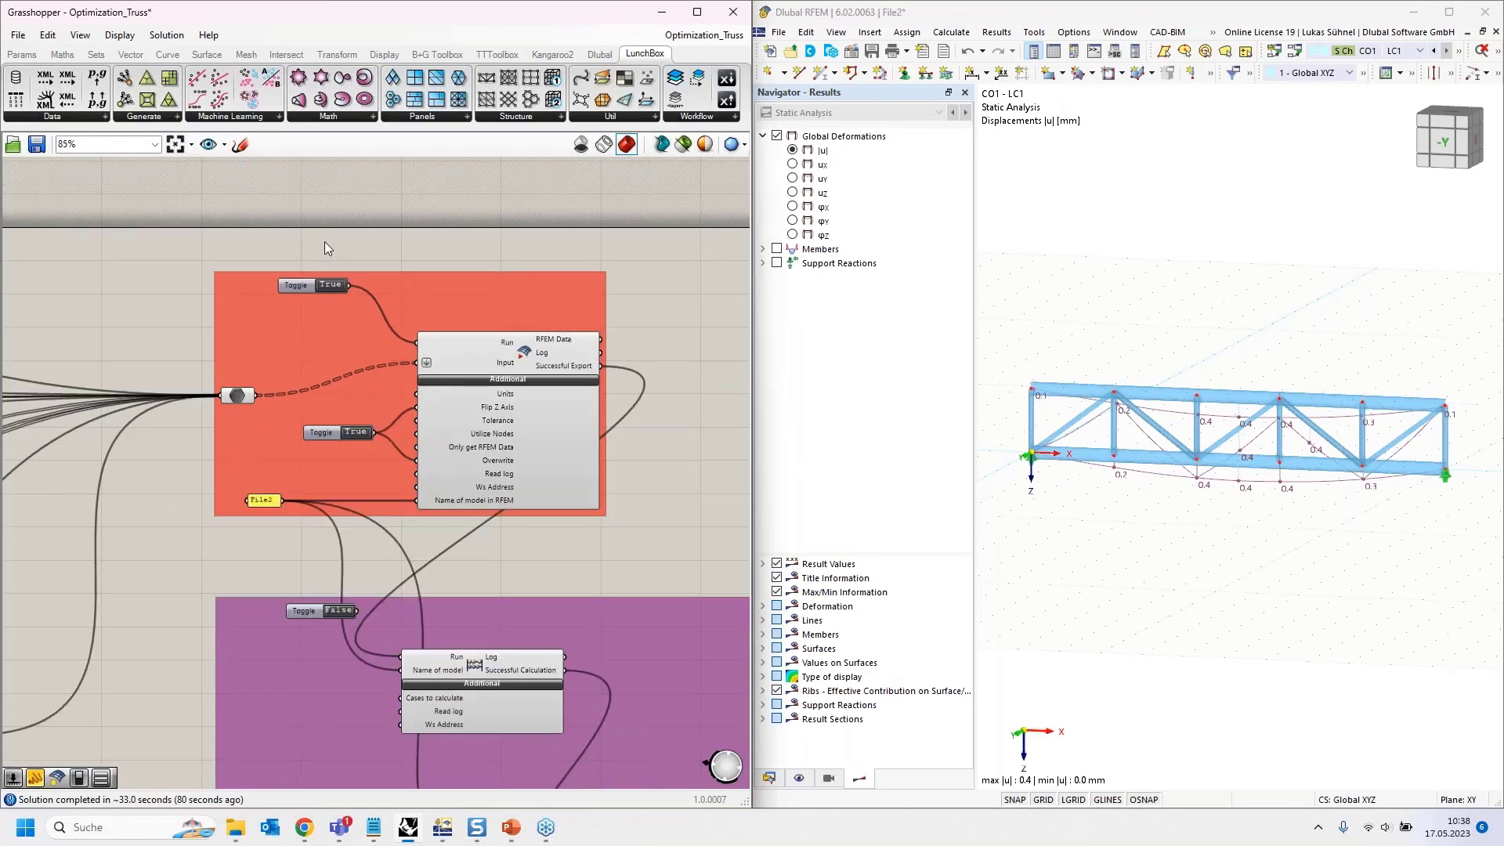
scroll(364, 590, "up", 3)
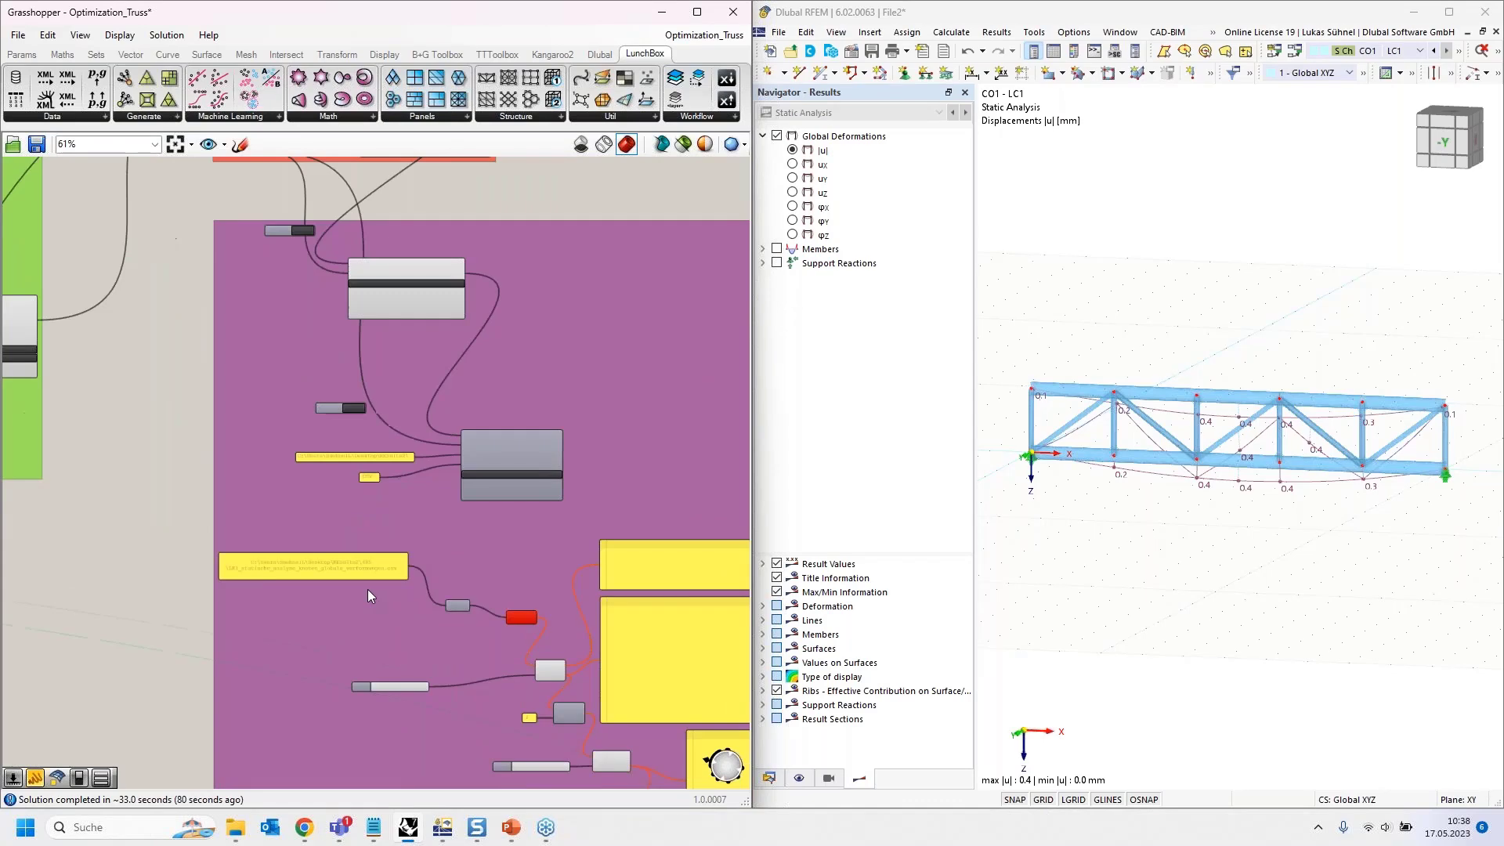
scroll(533, 528, "up", 1)
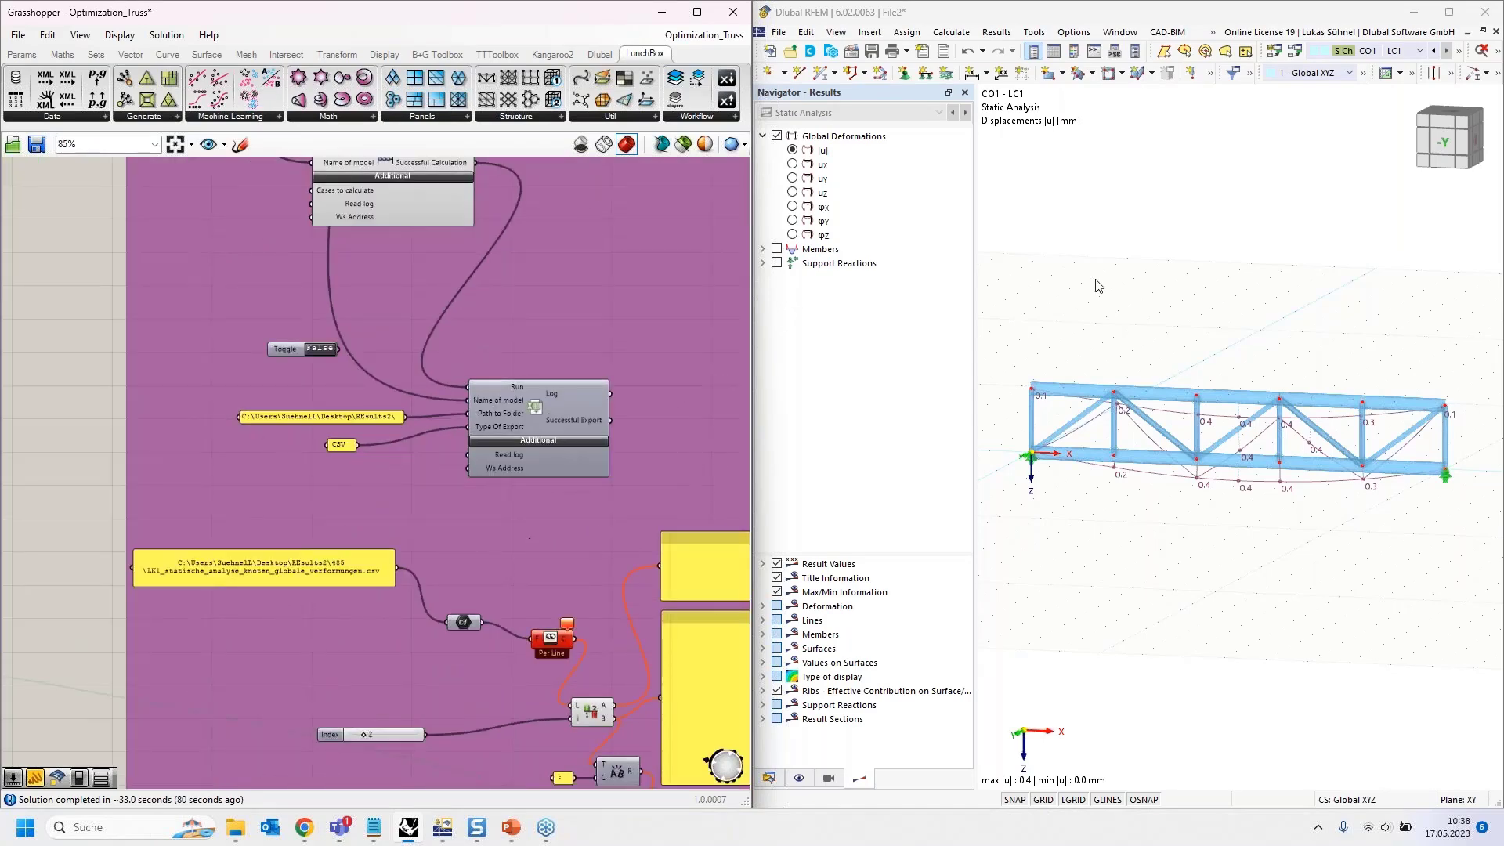
scroll(581, 432, "up", 2)
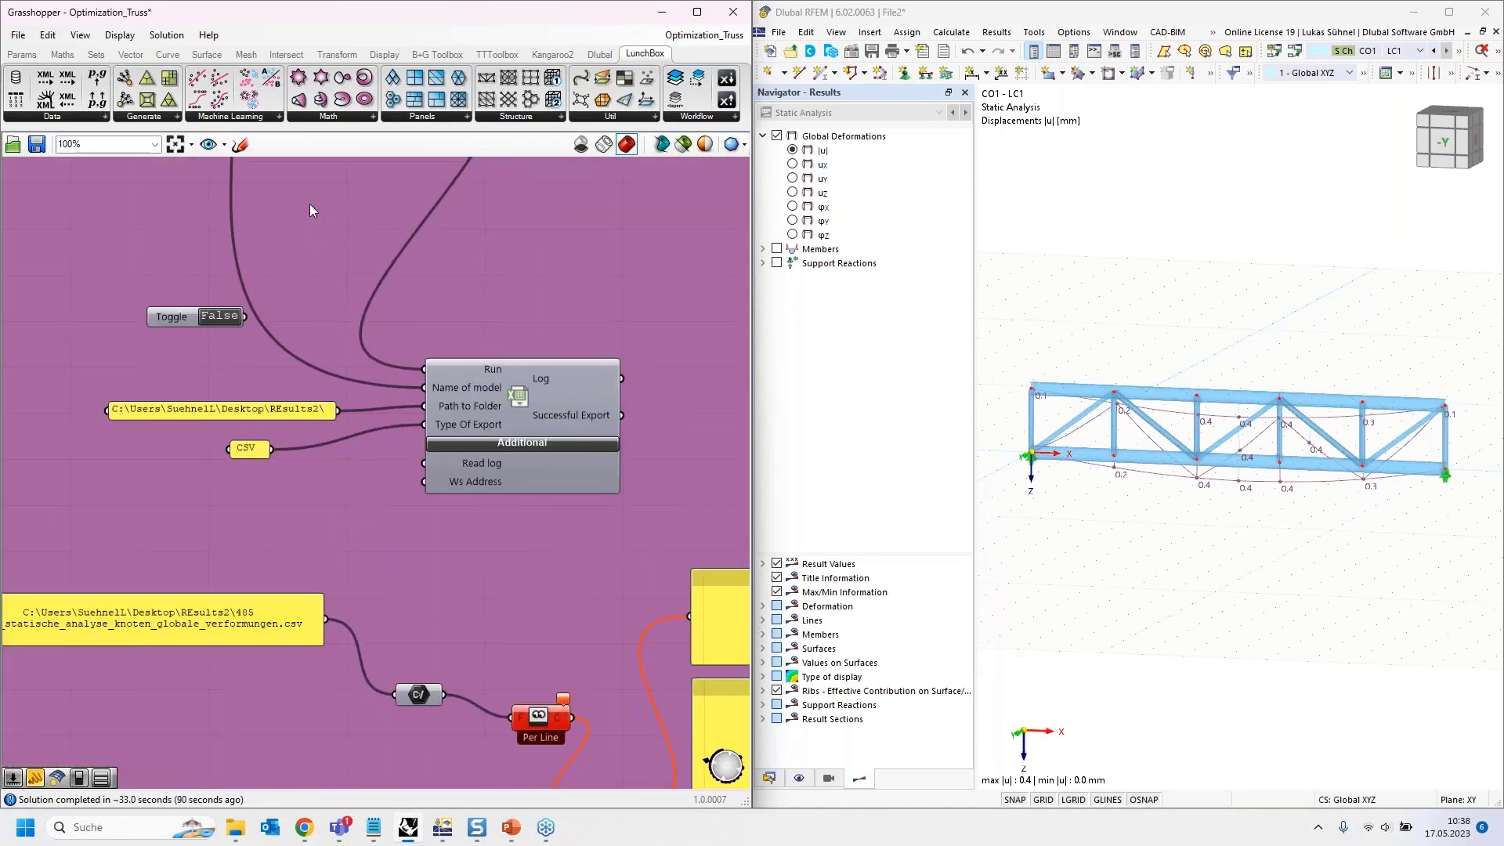
scroll(313, 209, "down", 3)
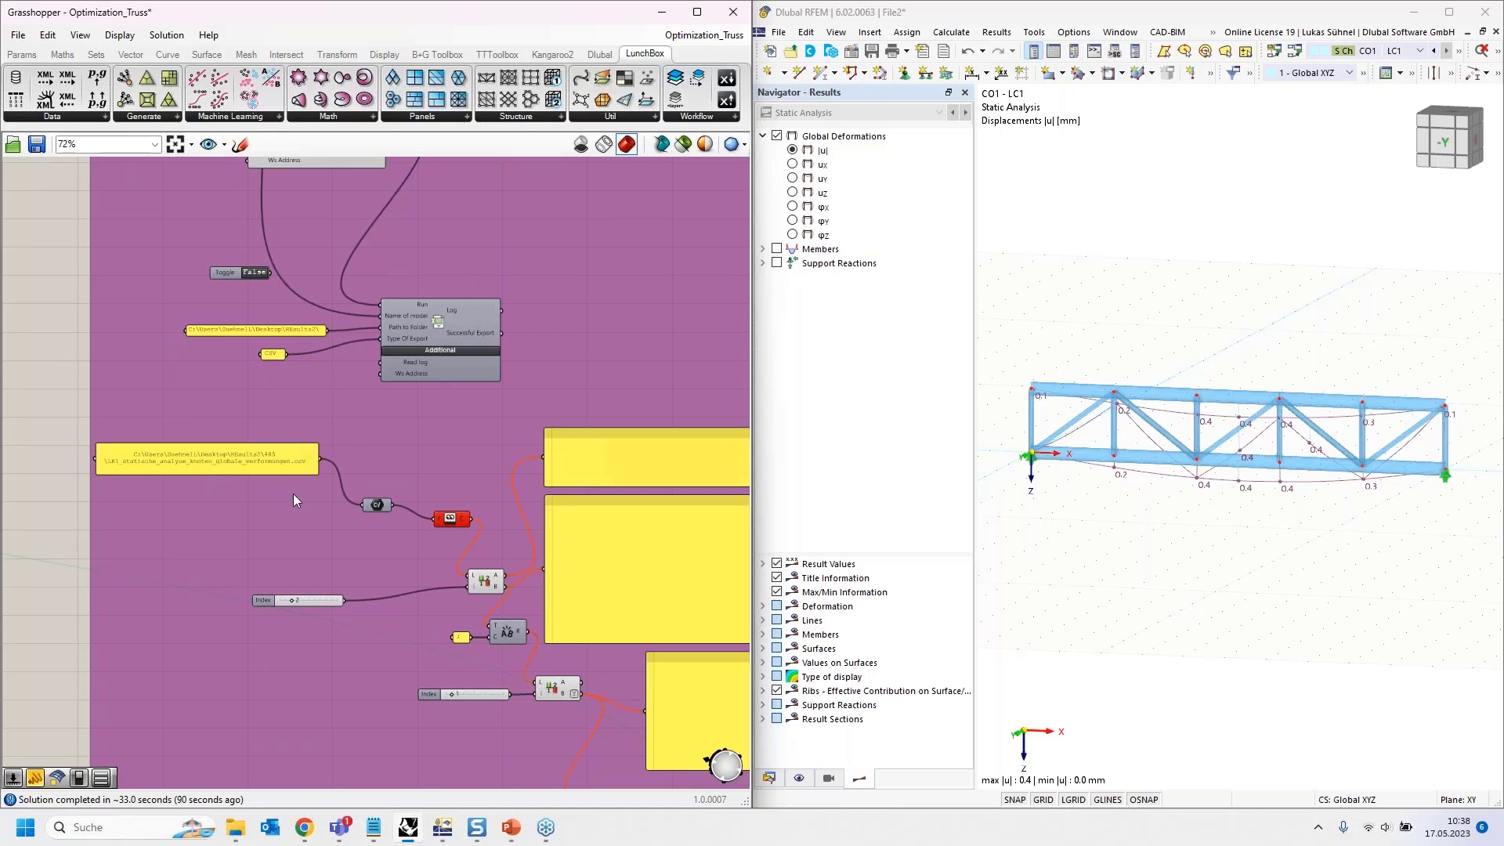
double_click(232, 463)
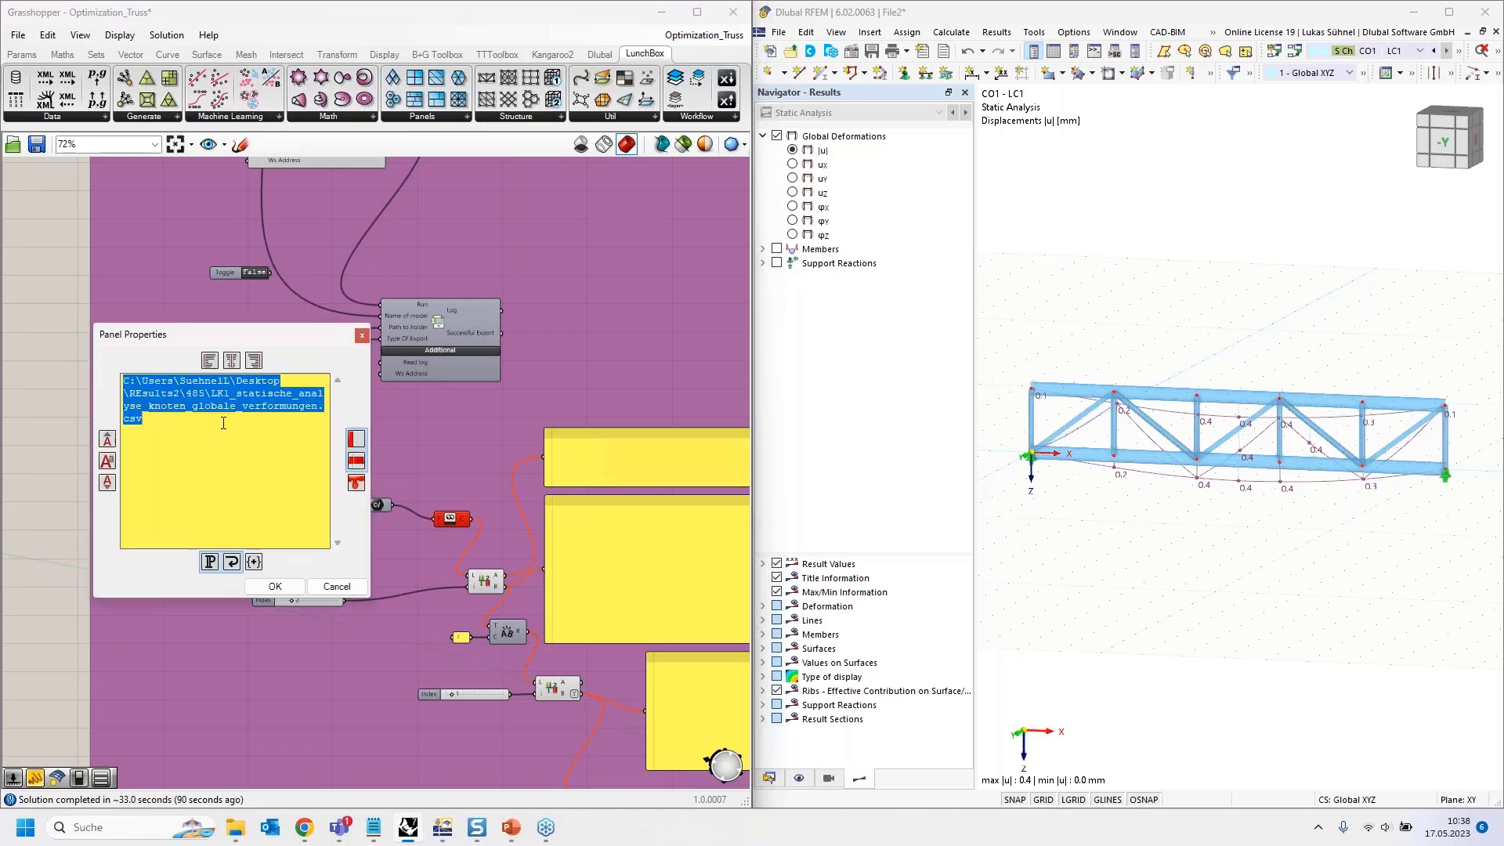
left_click(229, 420)
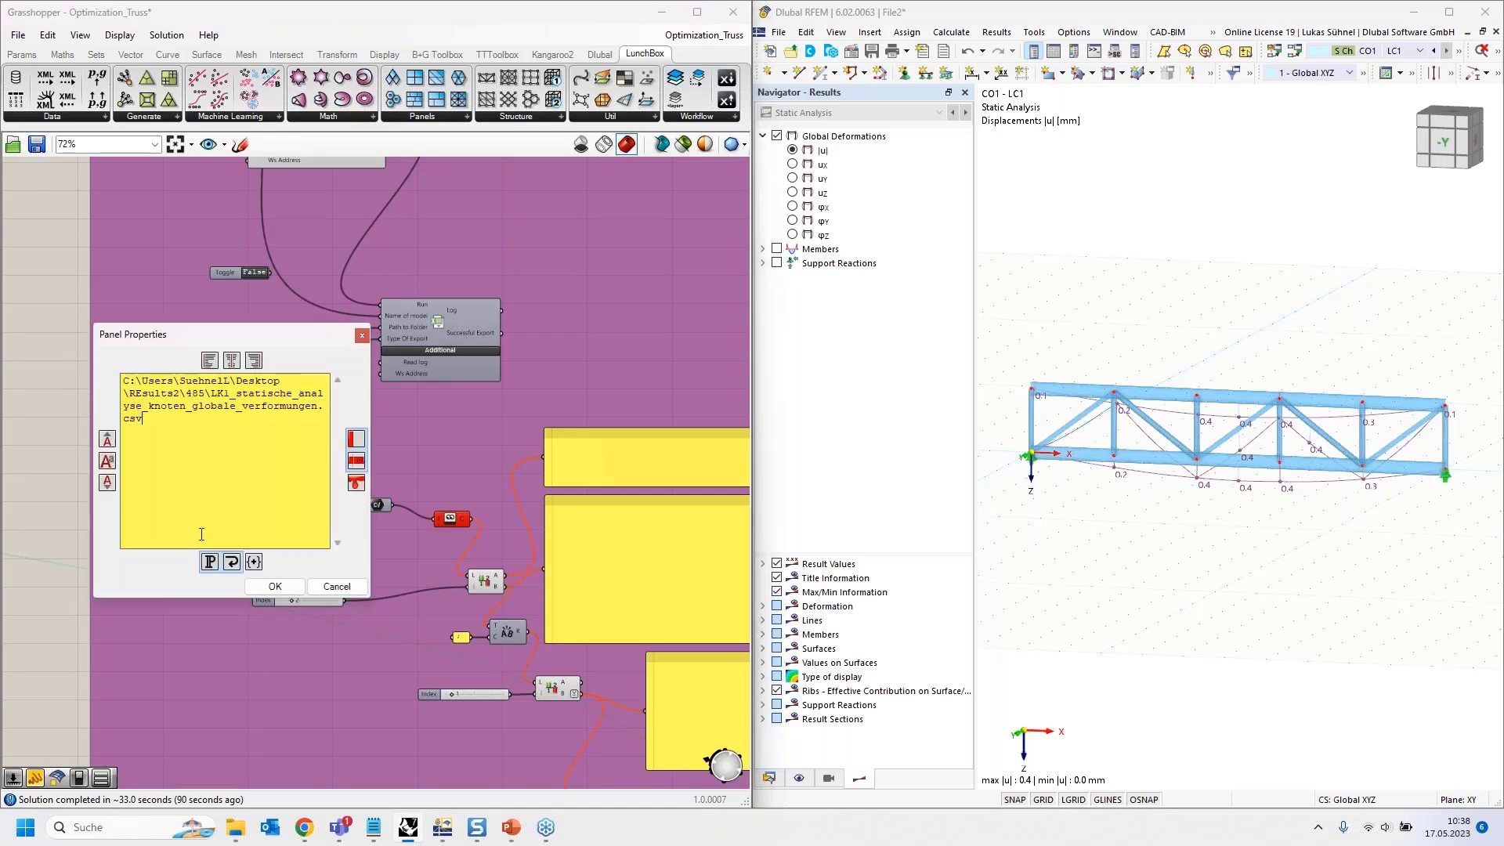
Switch to File Explorer and copy the name of the CO1_static_analysis_nodes_global_deformations file in the File2 folder.
left_click(234, 830)
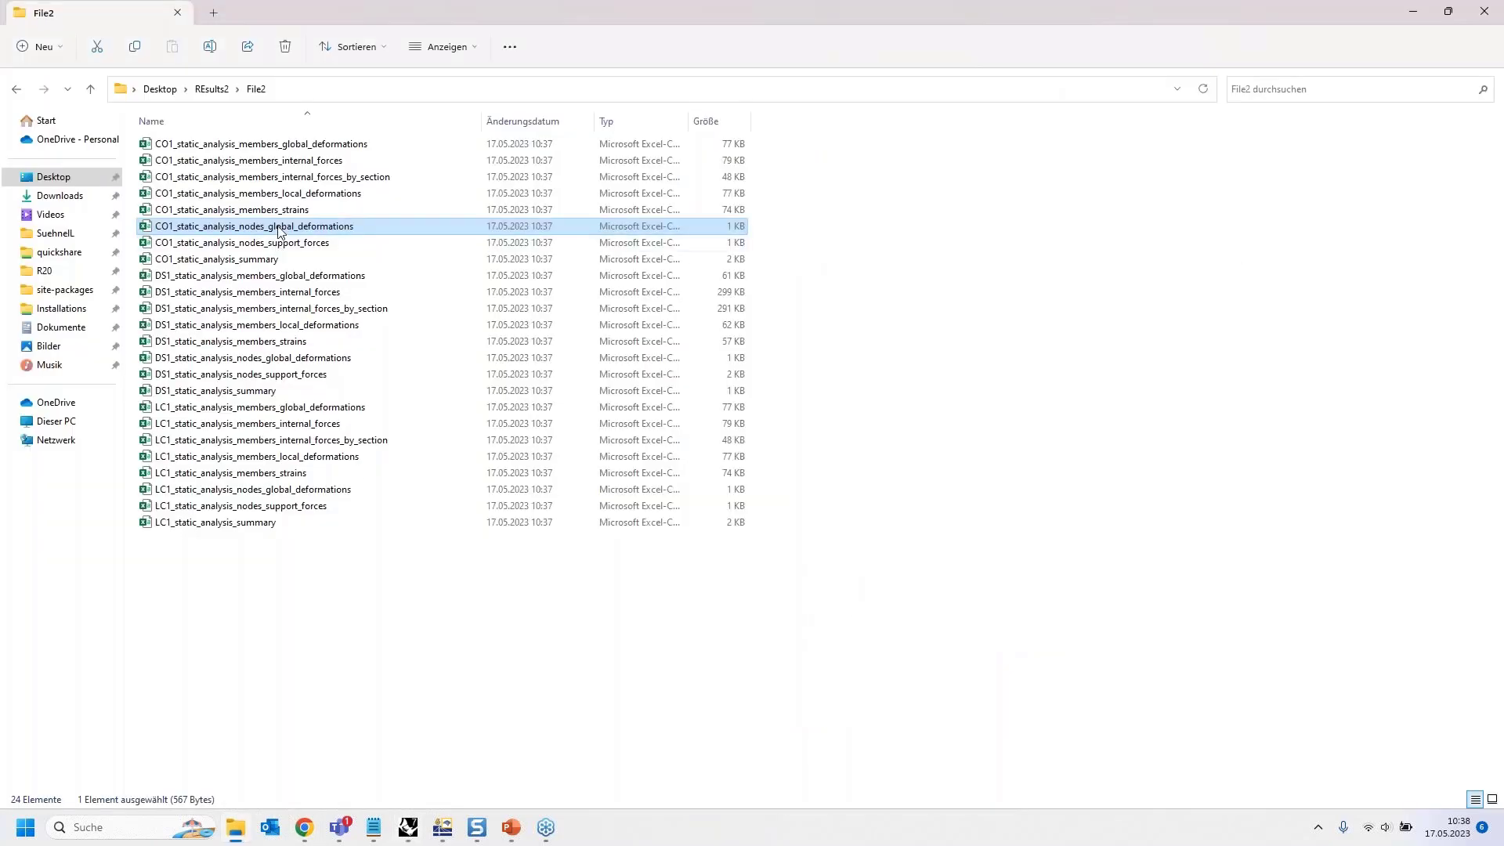
key("F2")
key("ctrl+c")
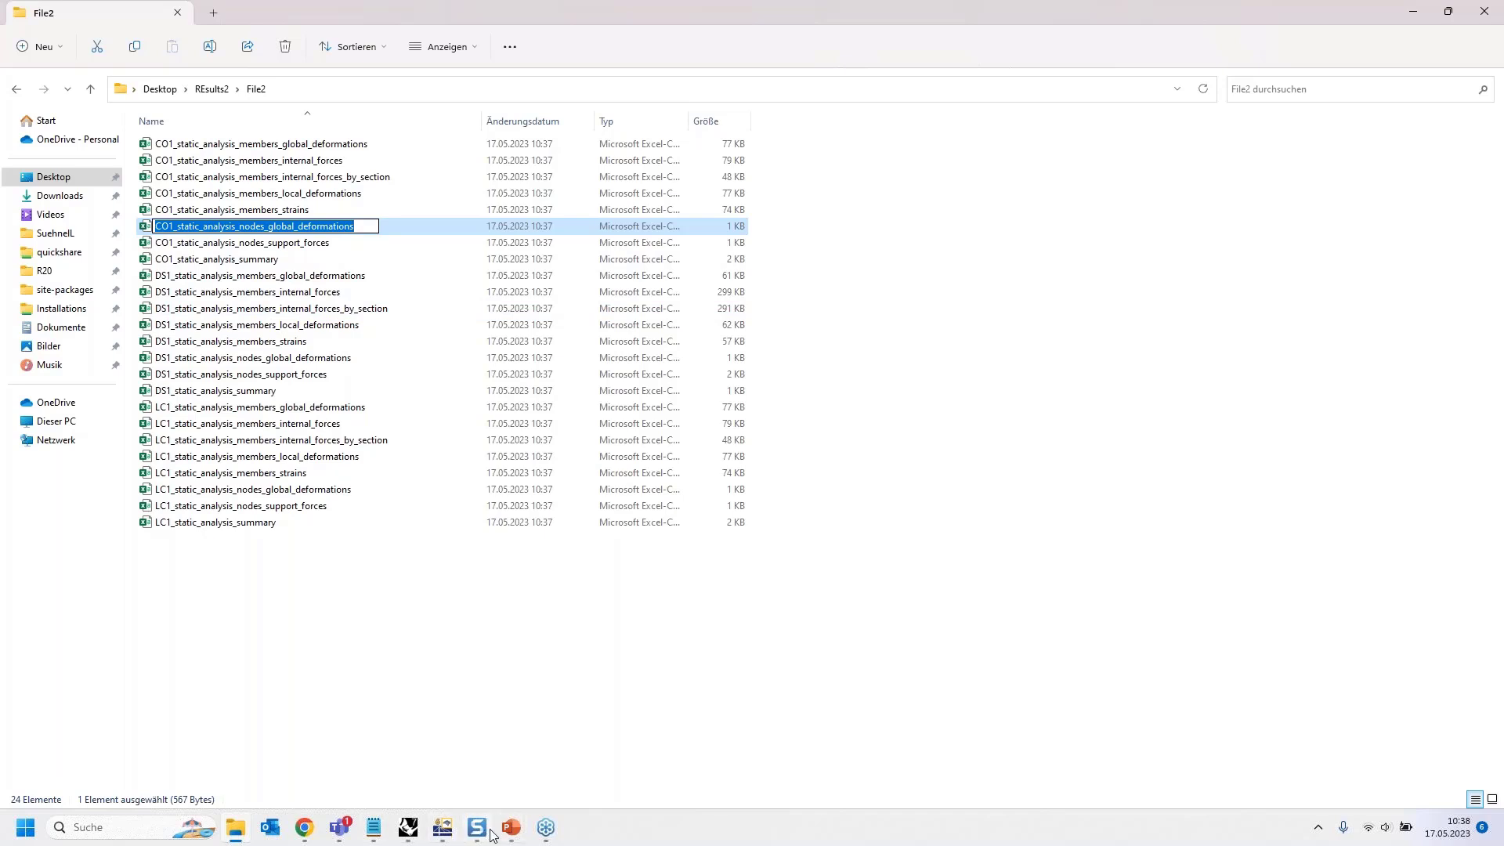
Back in Grasshopper, point the path panel to File2\CO1_static_analysis_nodes_global_deformations.csv inside the REsults2 folder and deselect it.
left_click(408, 827)
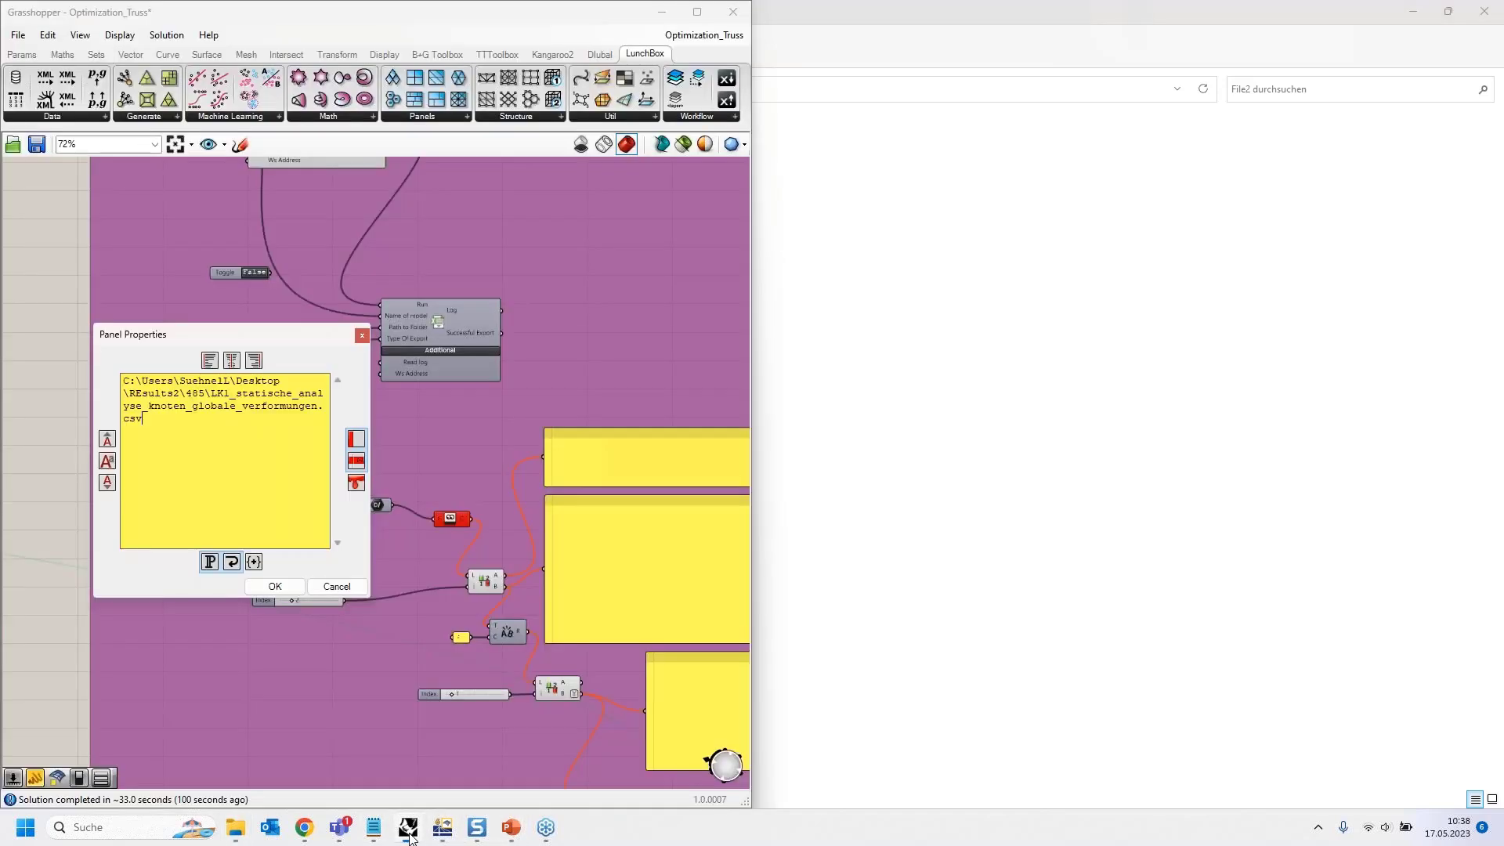
left_click_drag(212, 393, 233, 427)
key("ctrl+v")
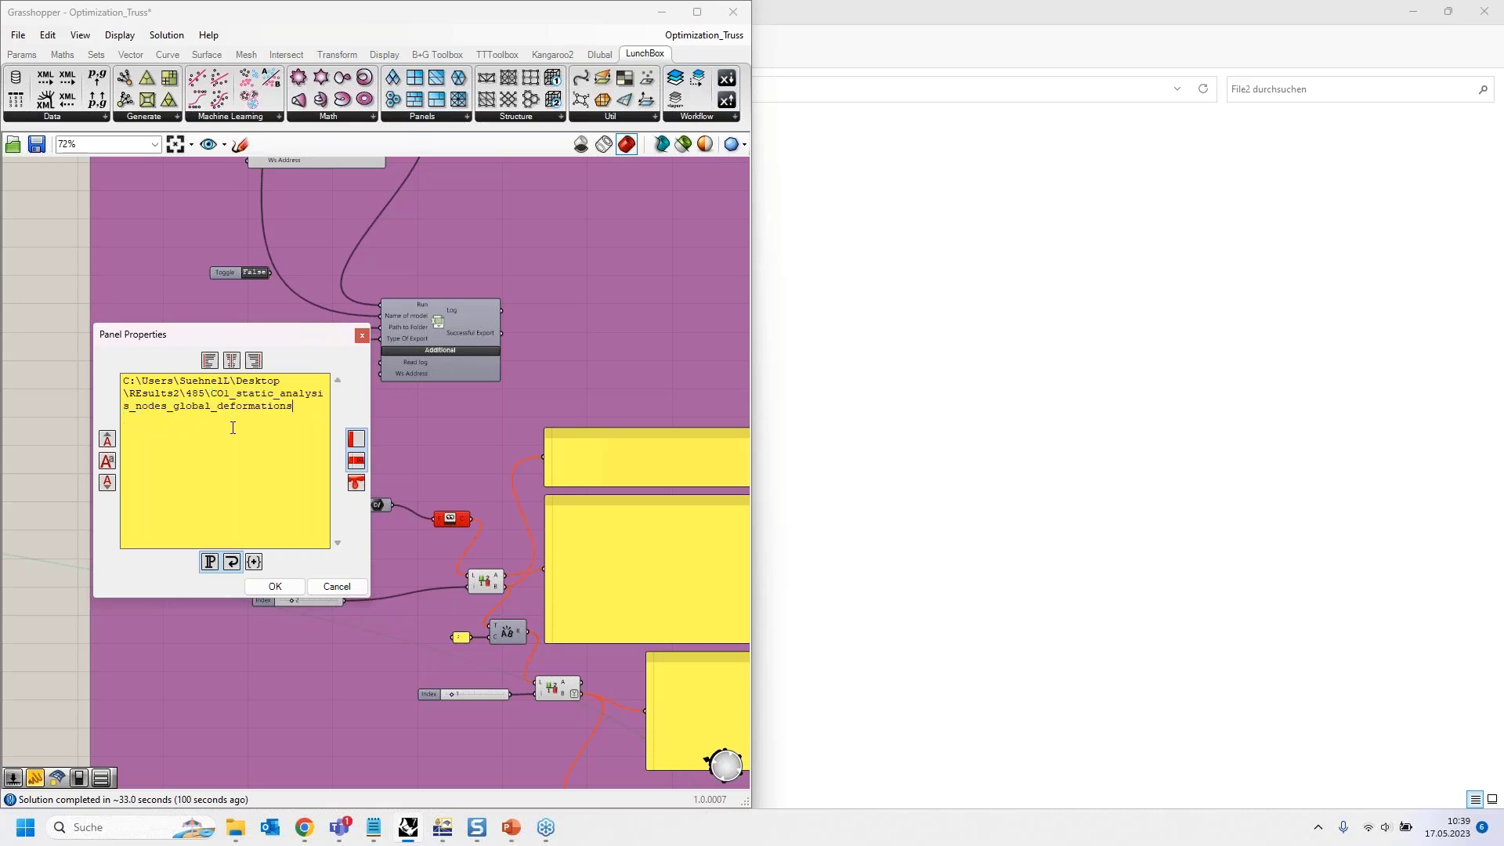
type(".csv")
double_click(195, 393)
type("File2")
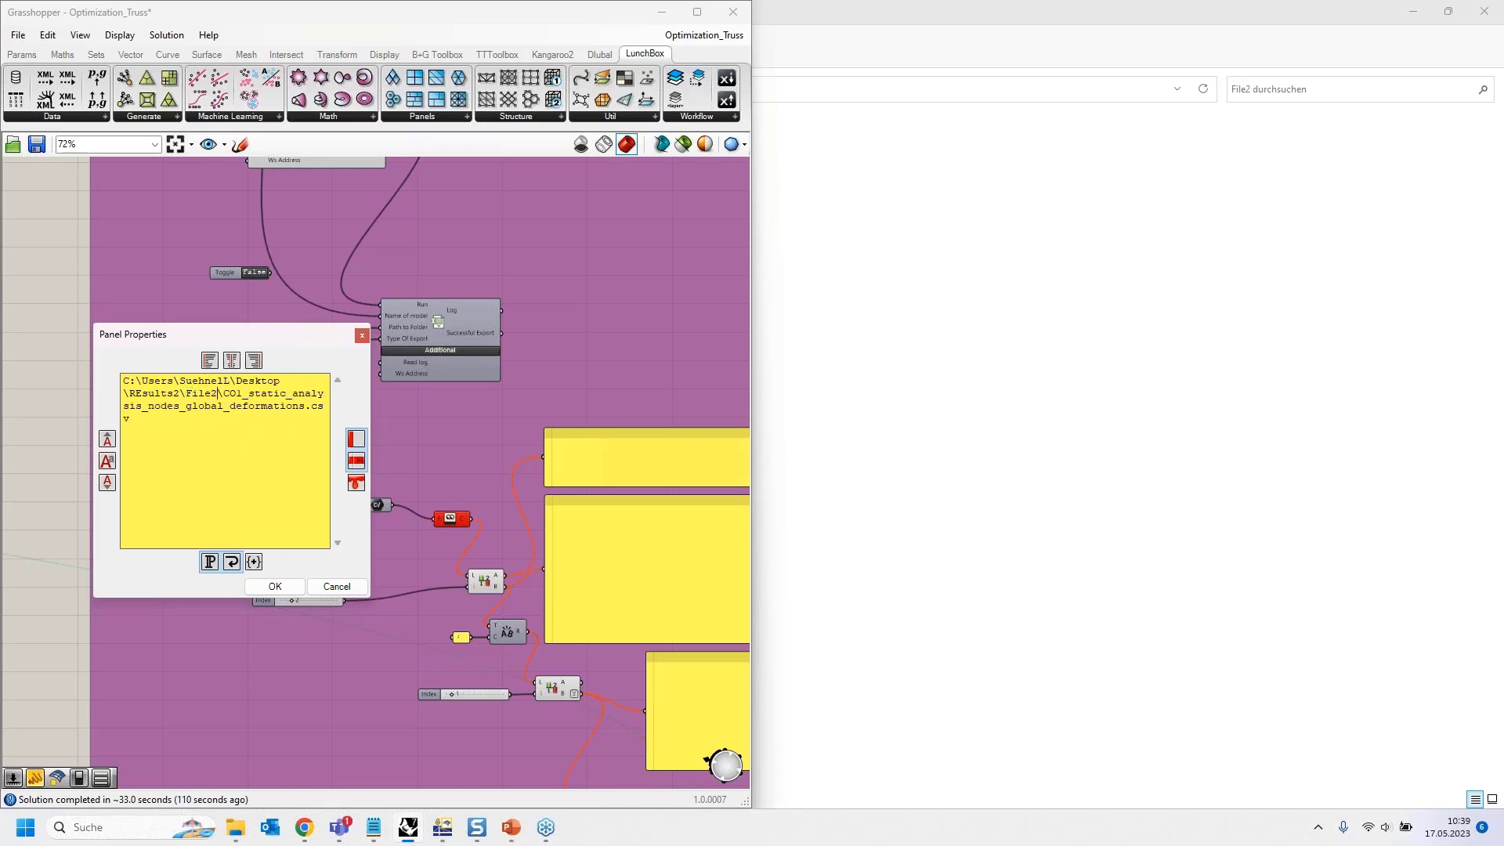
left_click(275, 585)
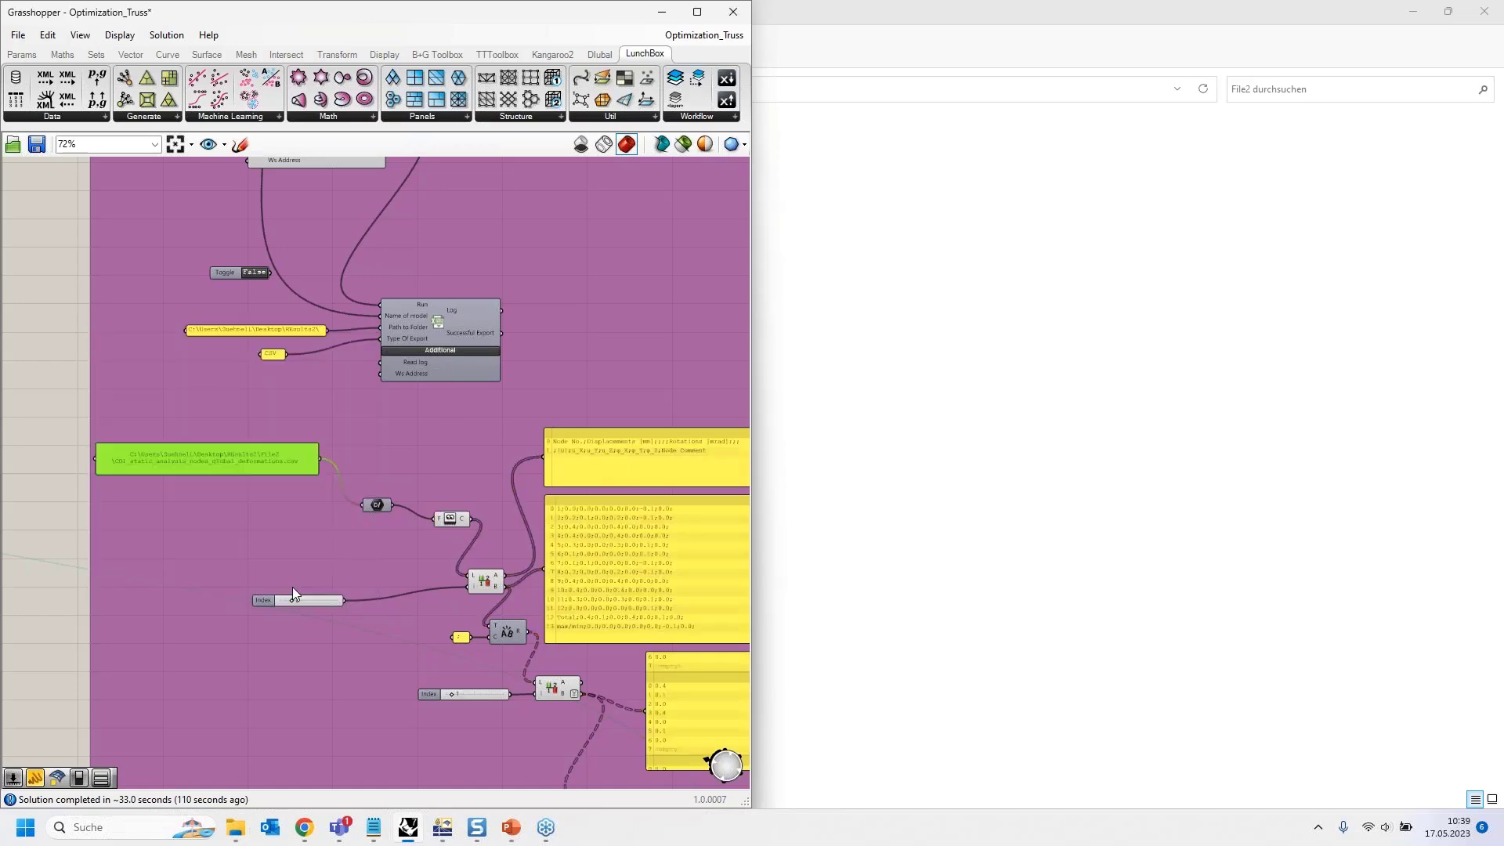
left_click(68, 354)
Add a panel beside the results export component, wire the Read File content output to it and enlarge it.
scroll(321, 546, "up", 2)
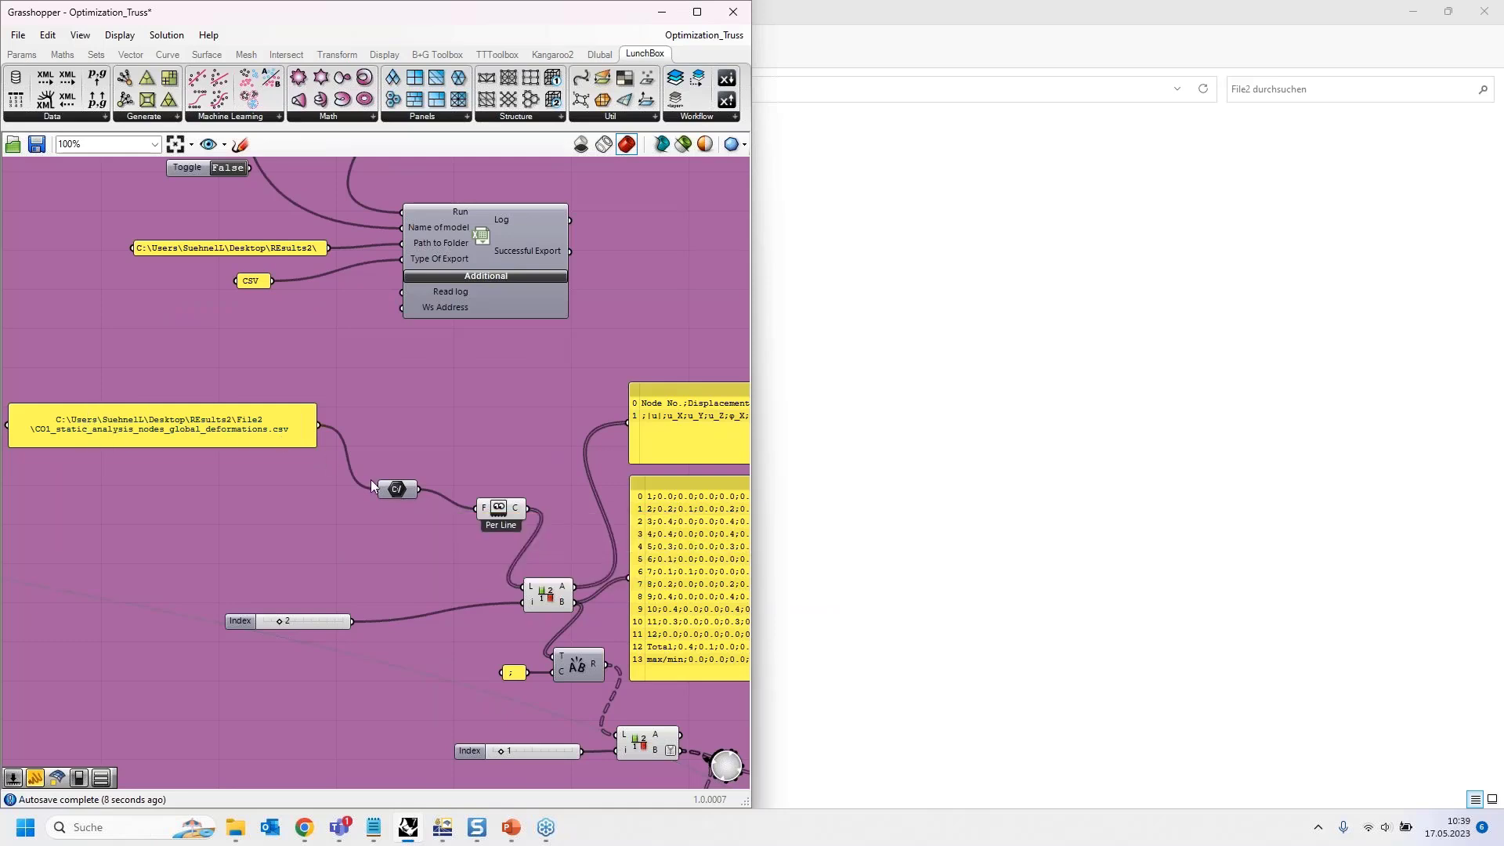
right_click_drag(408, 495, 256, 425)
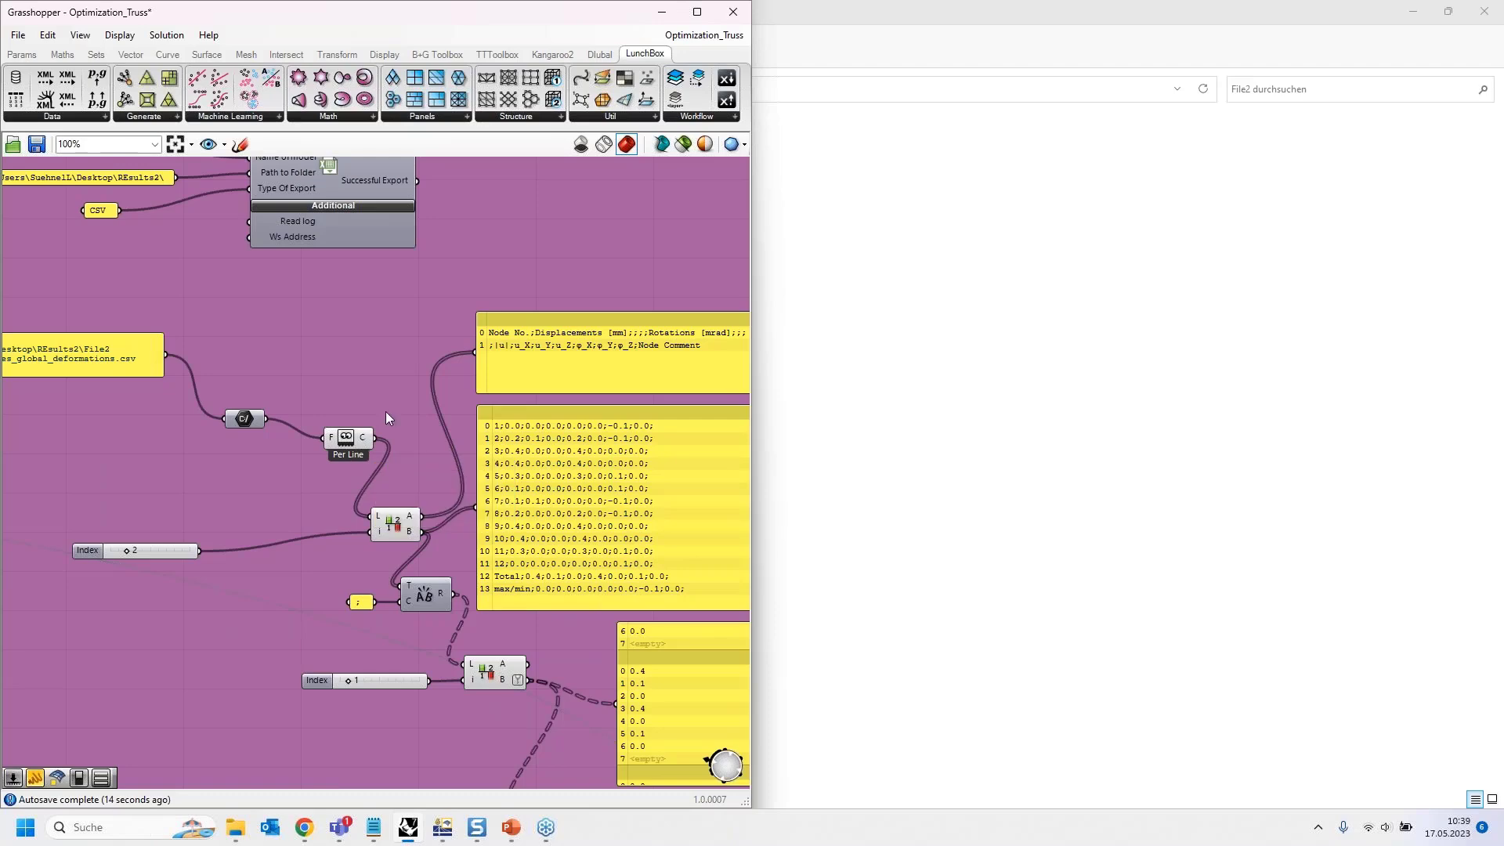
right_click_drag(344, 429, 253, 524)
scroll(286, 475, "down", 2)
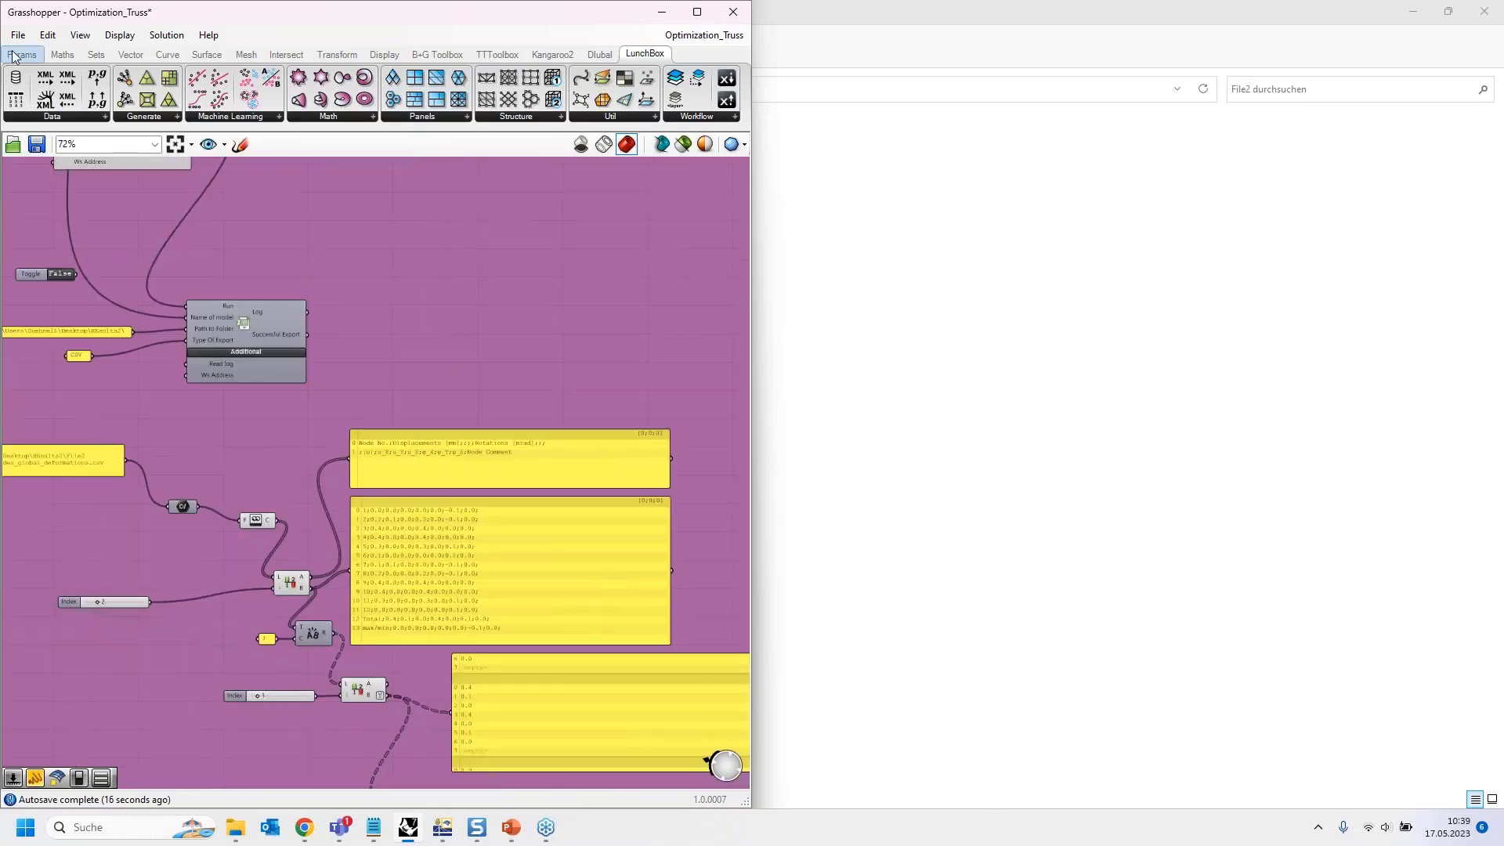
left_click(21, 54)
left_click_drag(226, 105, 411, 265)
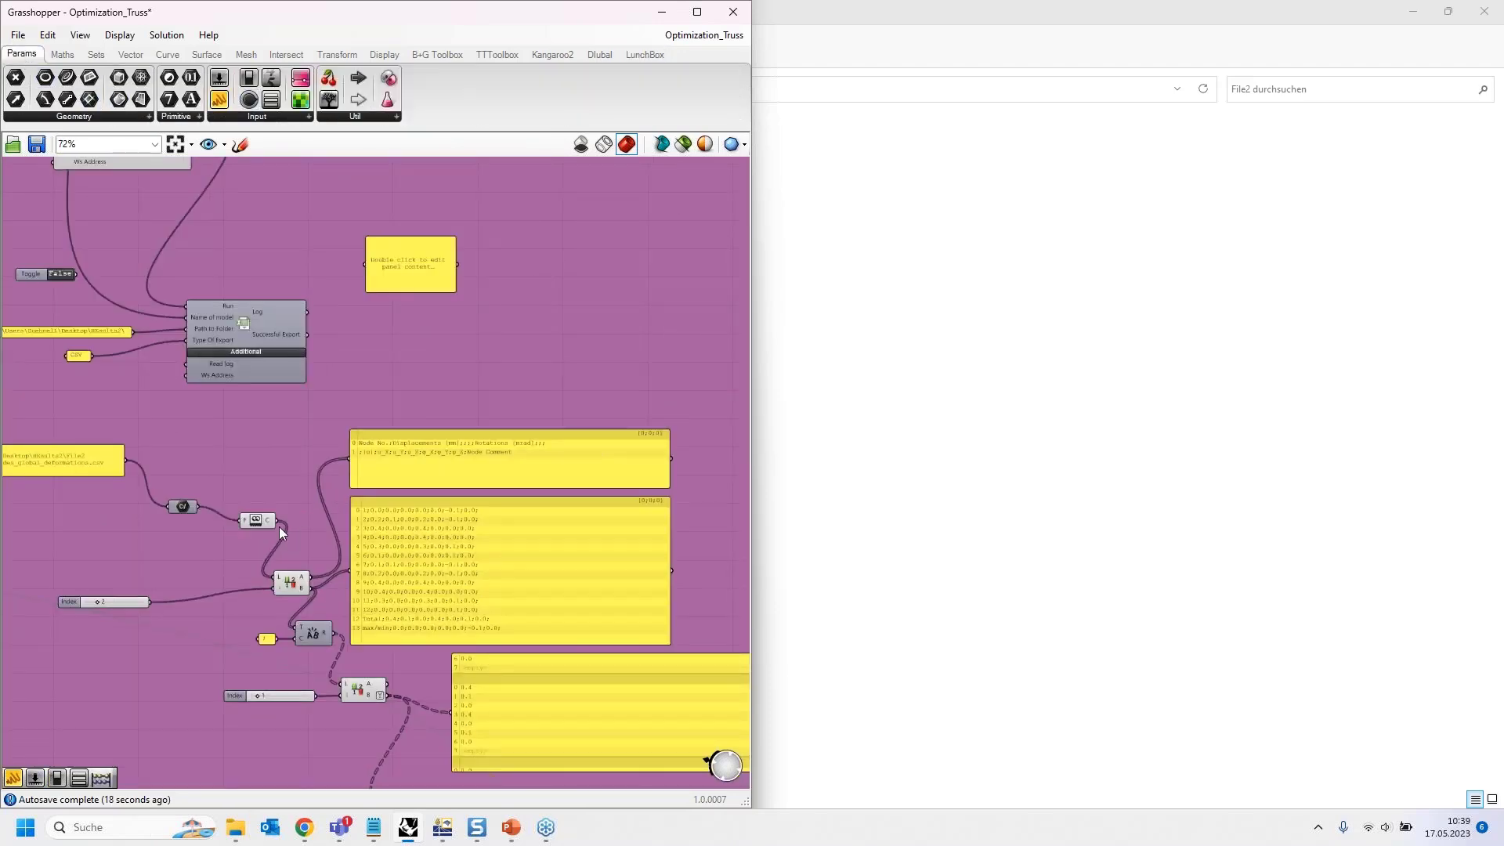
left_click_drag(278, 521, 757, 410)
left_click_drag(582, 307, 549, 290)
Examine the imported CSV lines of node displacements and rotations in the enlarged panel, and delete that panel.
scroll(450, 253, "up", 1)
scroll(450, 252, "up", 3)
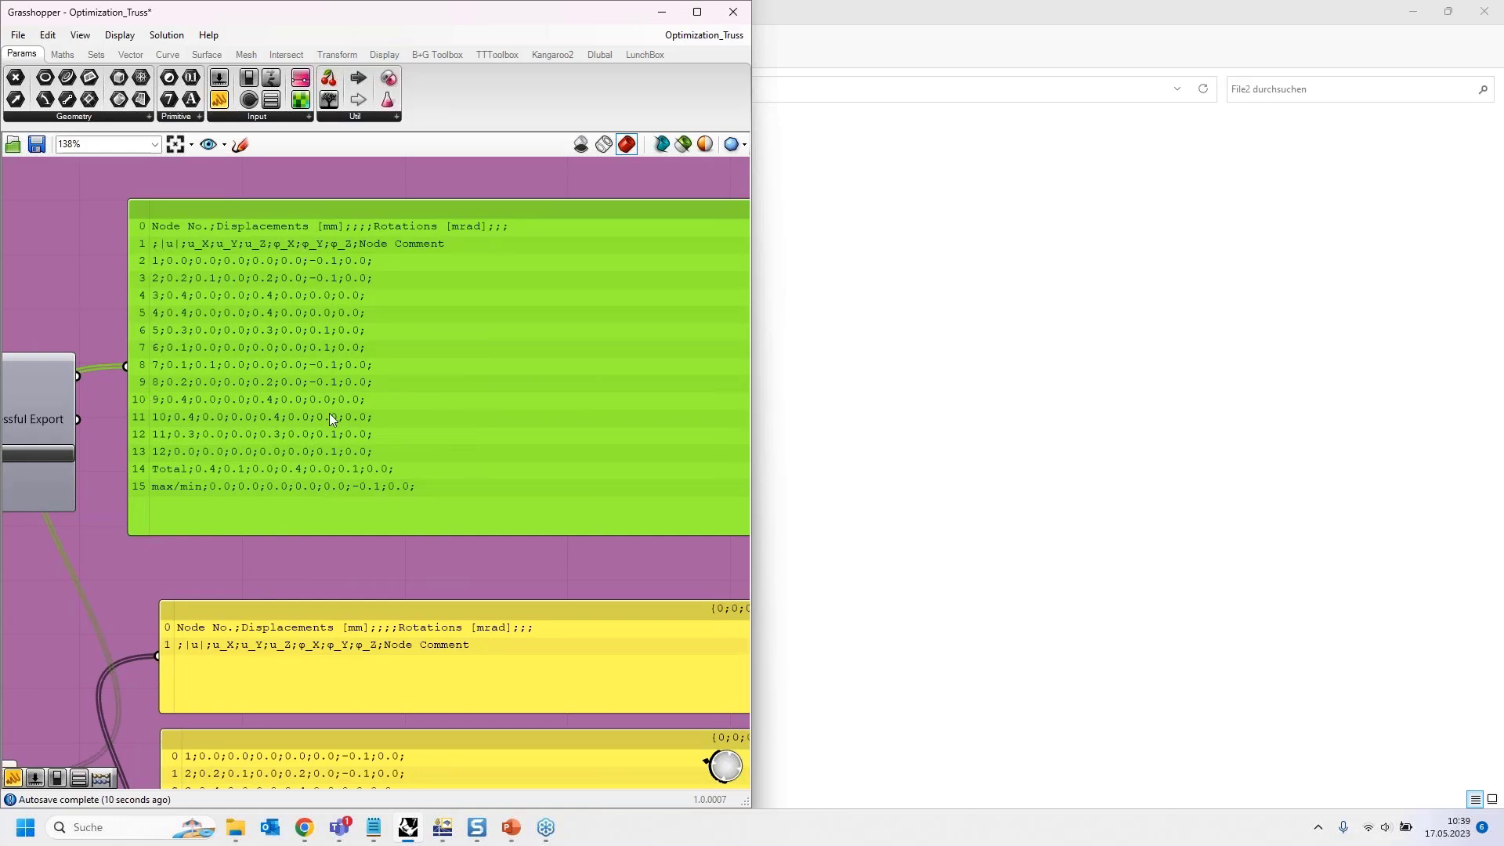
scroll(357, 322, "down", 4)
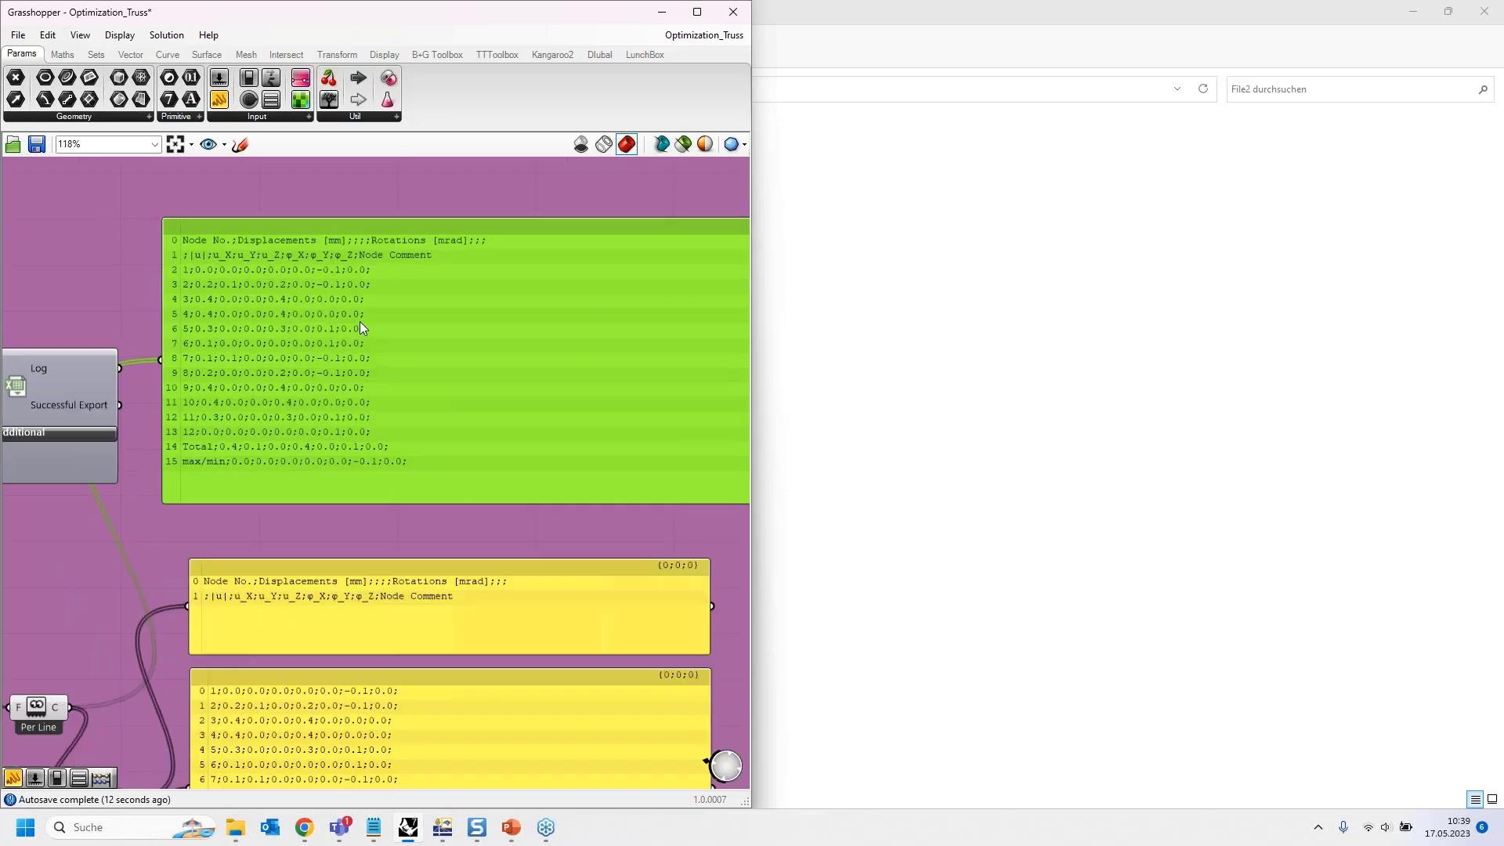
scroll(209, 274, "up", 5)
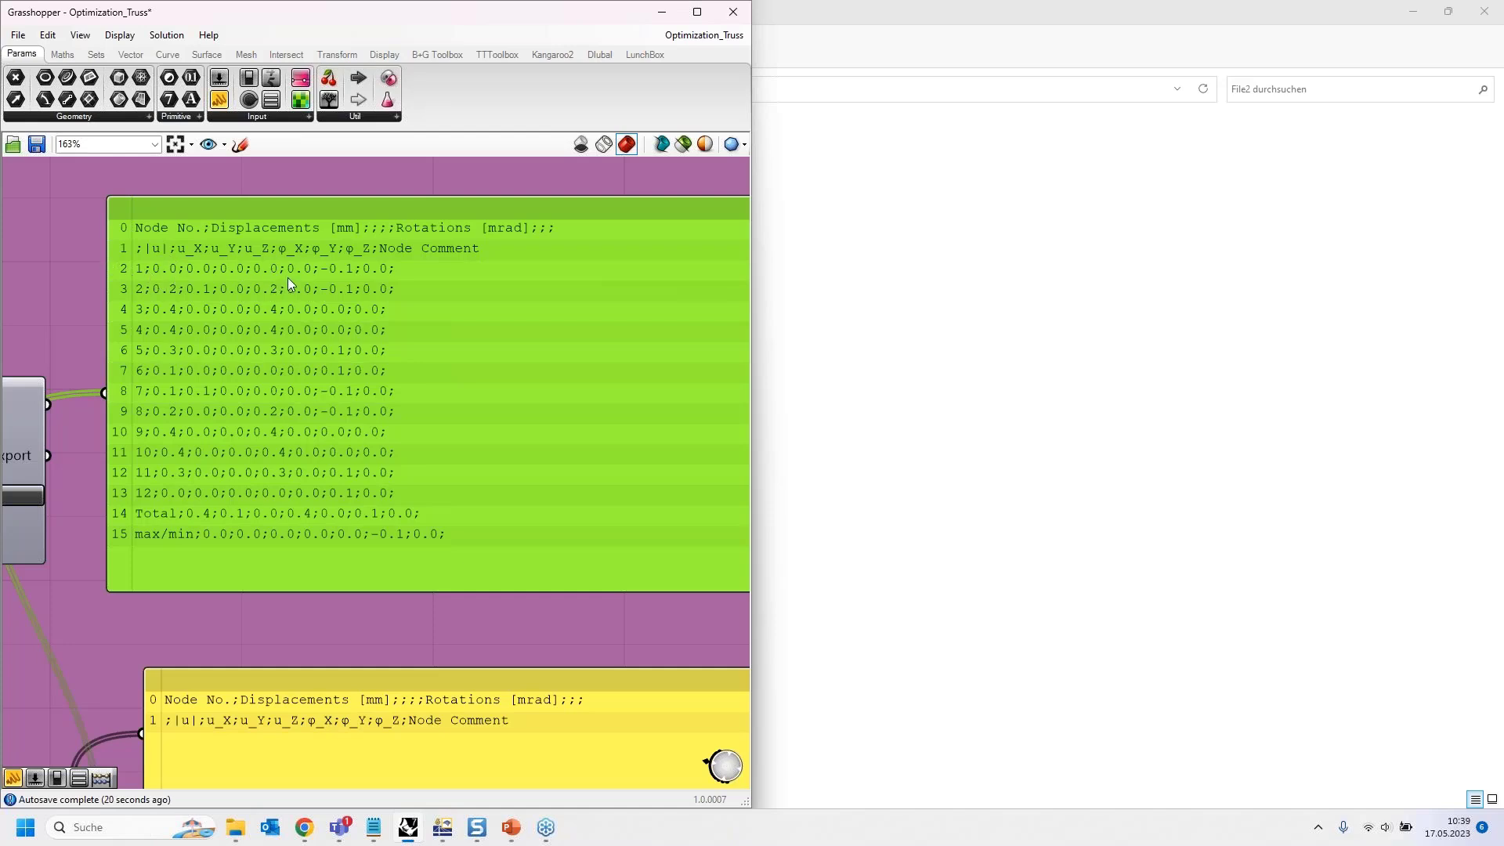
scroll(364, 255, "down", 2)
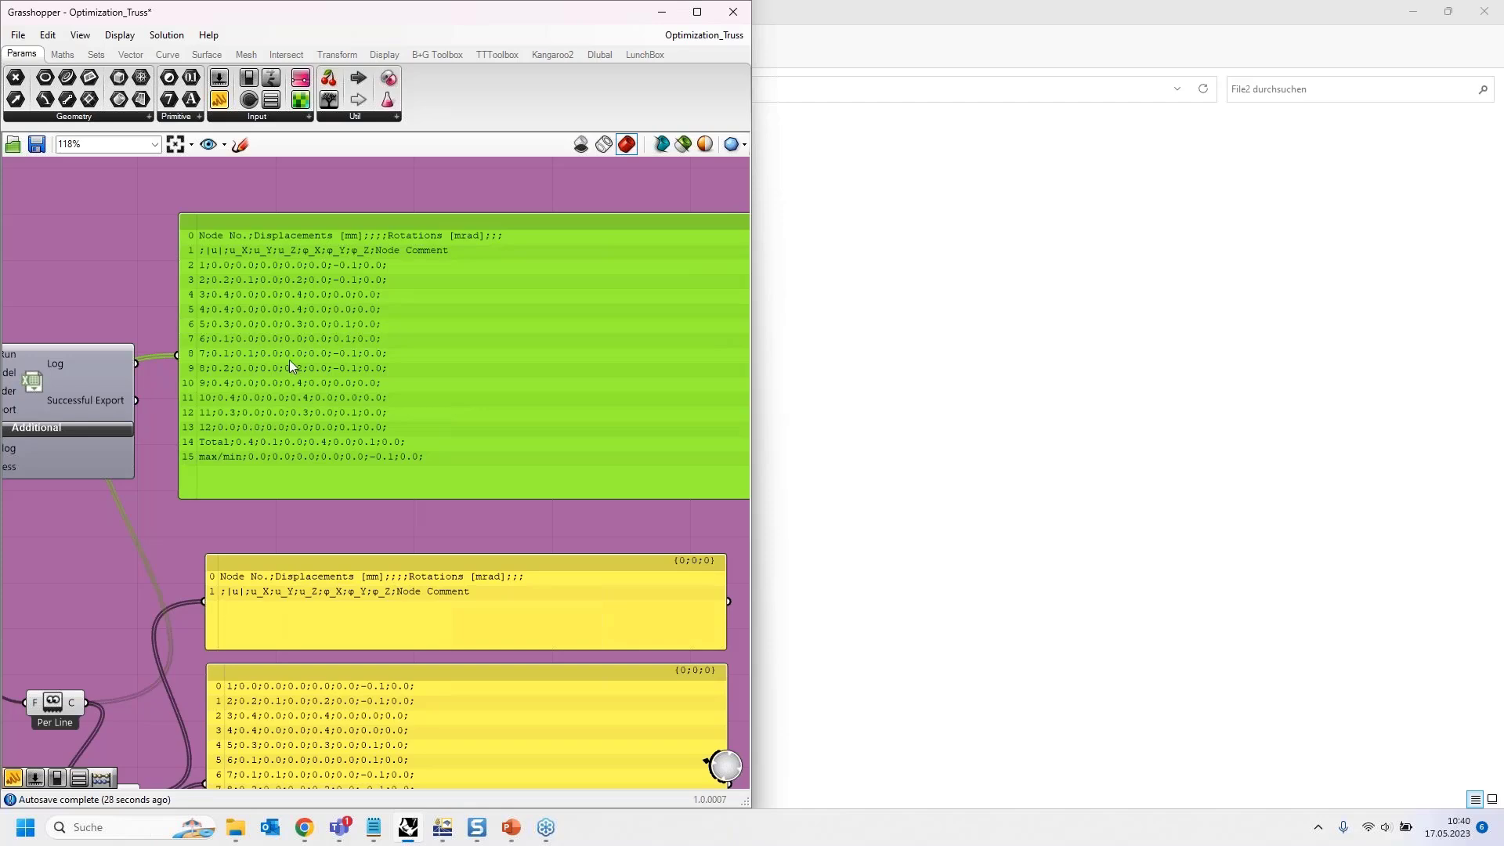
key("Delete")
Delete the panel with the two CSV header lines wired to output A of the first Split List.
scroll(345, 189, "down", 5)
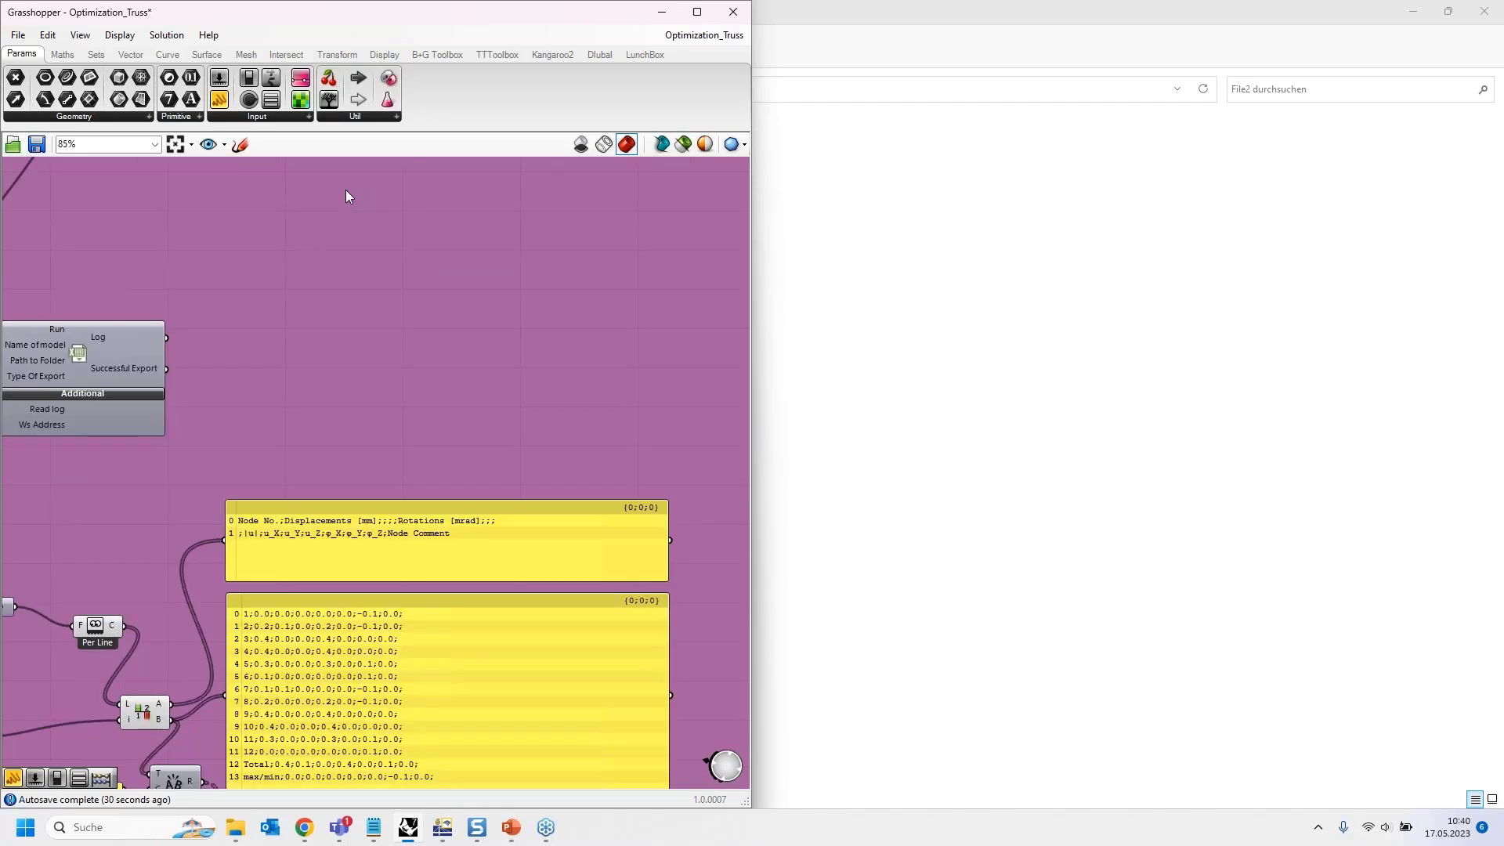
scroll(228, 479, "up", 1)
scroll(228, 480, "up", 3)
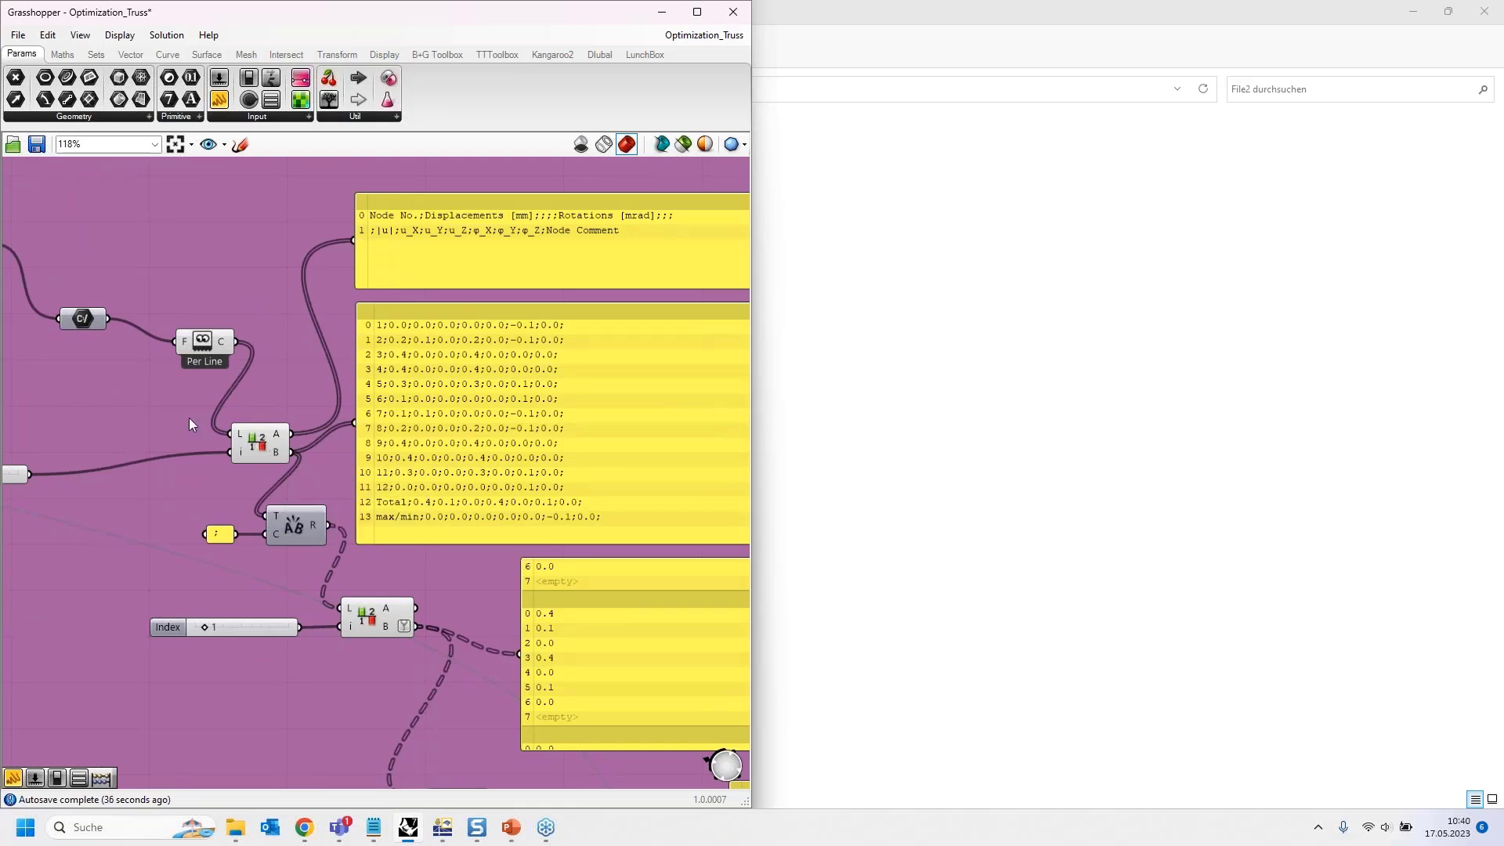
scroll(157, 411, "down", 1)
right_click_drag(139, 401, 71, 375)
left_click(286, 232)
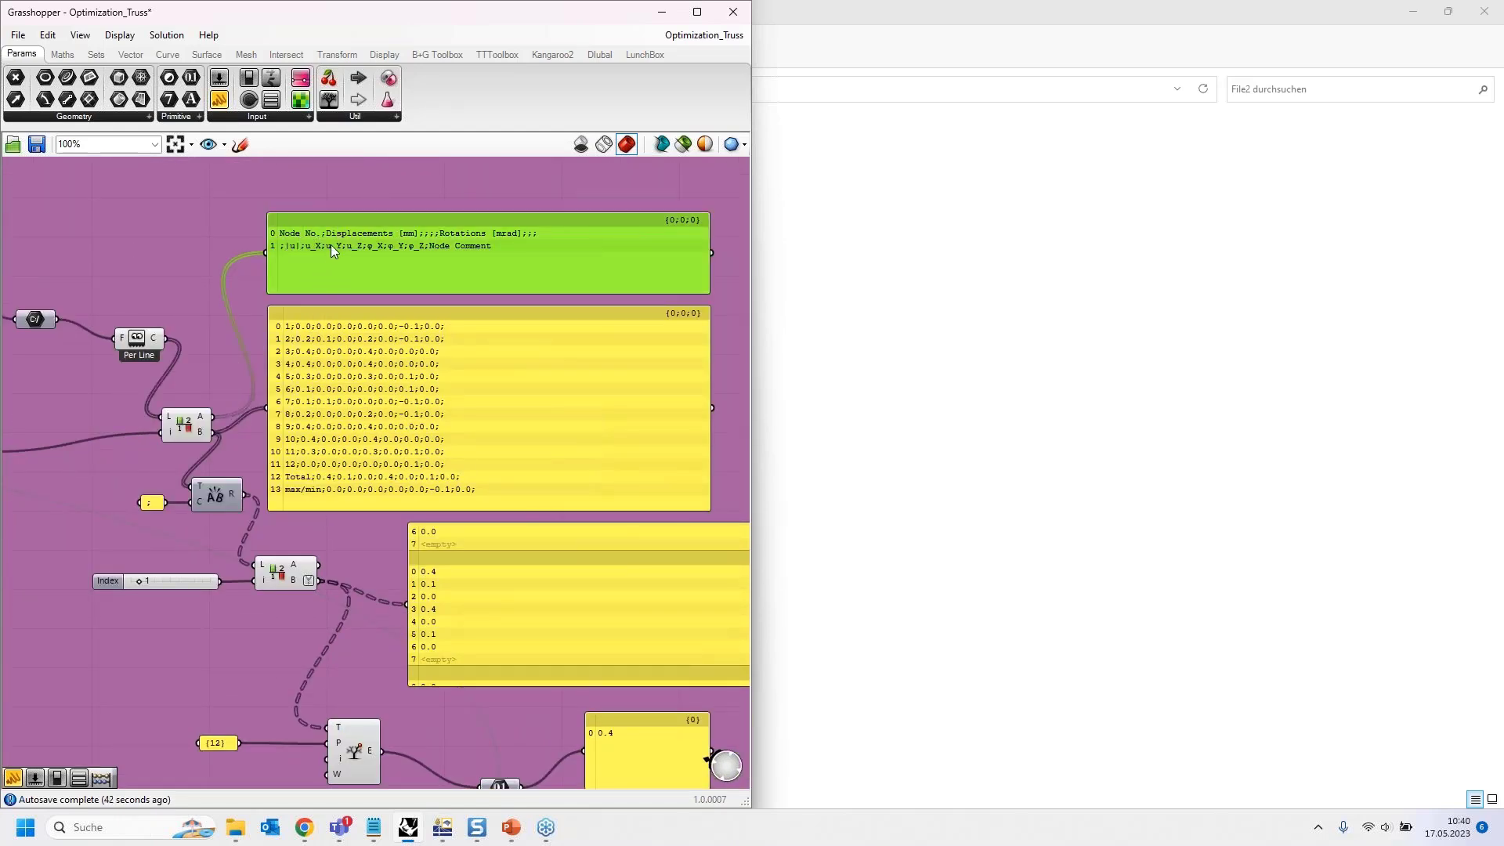
key("Delete")
Examine the semicolon-separated node, total and max/min lines in the panel on output B of the first Split List.
right_click_drag(238, 515, 218, 447)
scroll(294, 321, "up", 2)
scroll(313, 321, "up", 1)
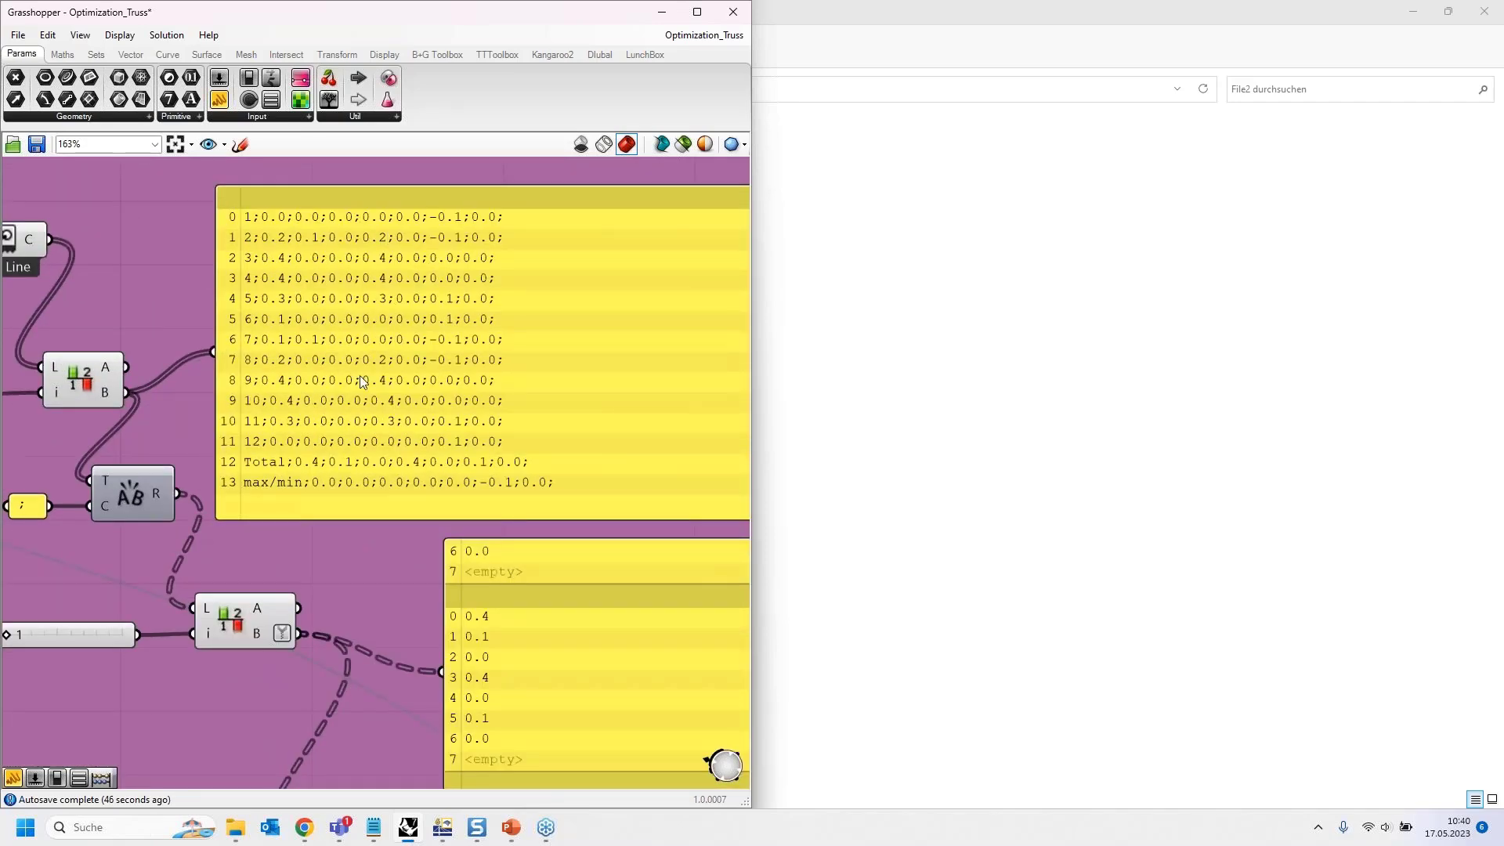
scroll(369, 289, "down", 2)
right_click_drag(189, 453, 206, 363)
right_click_drag(336, 160, 303, 268)
scroll(296, 270, "up", 4)
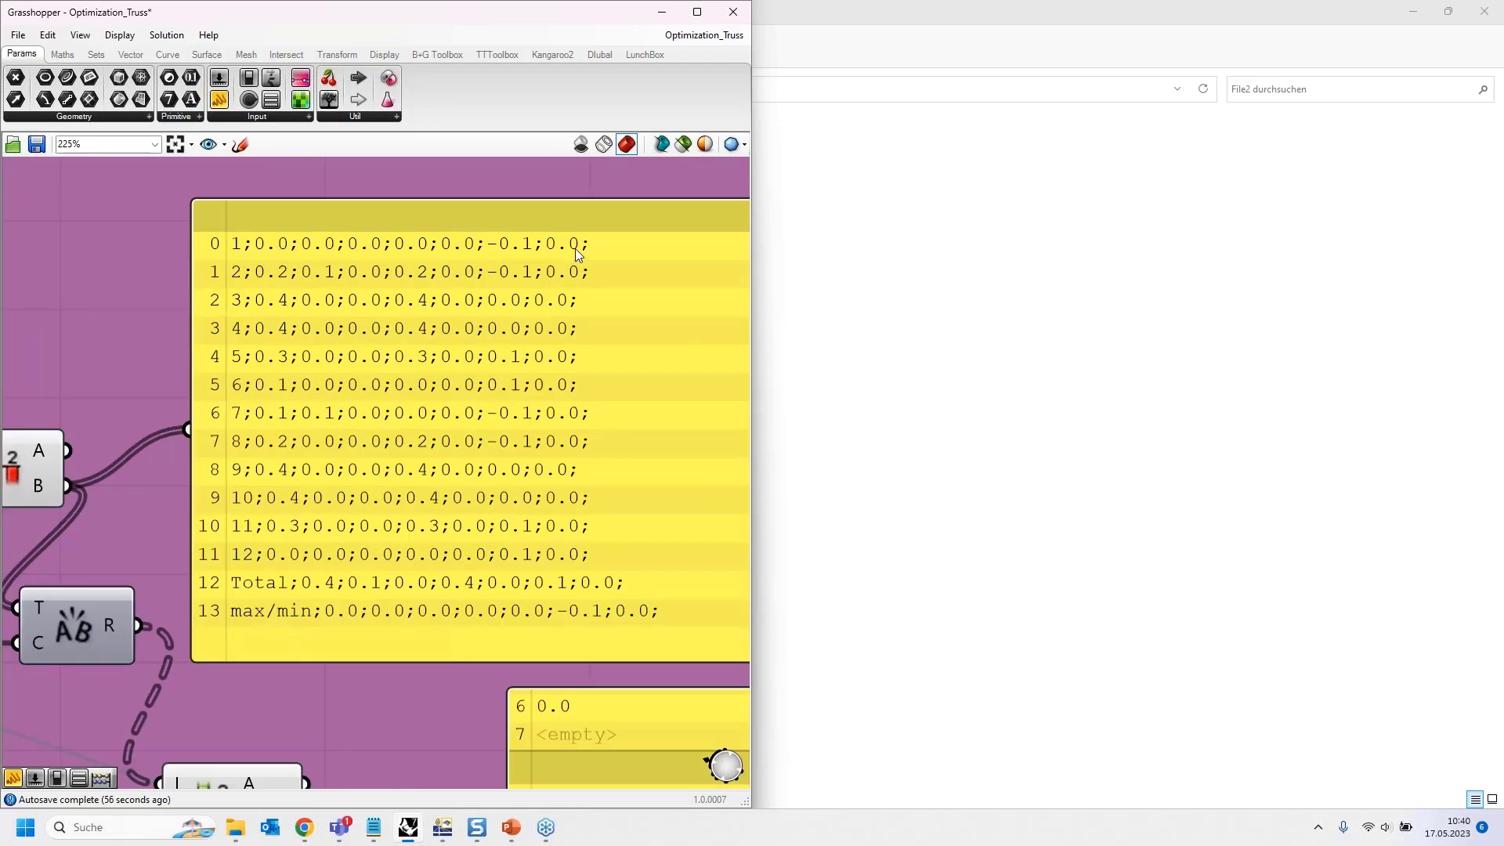
scroll(388, 222, "down", 3)
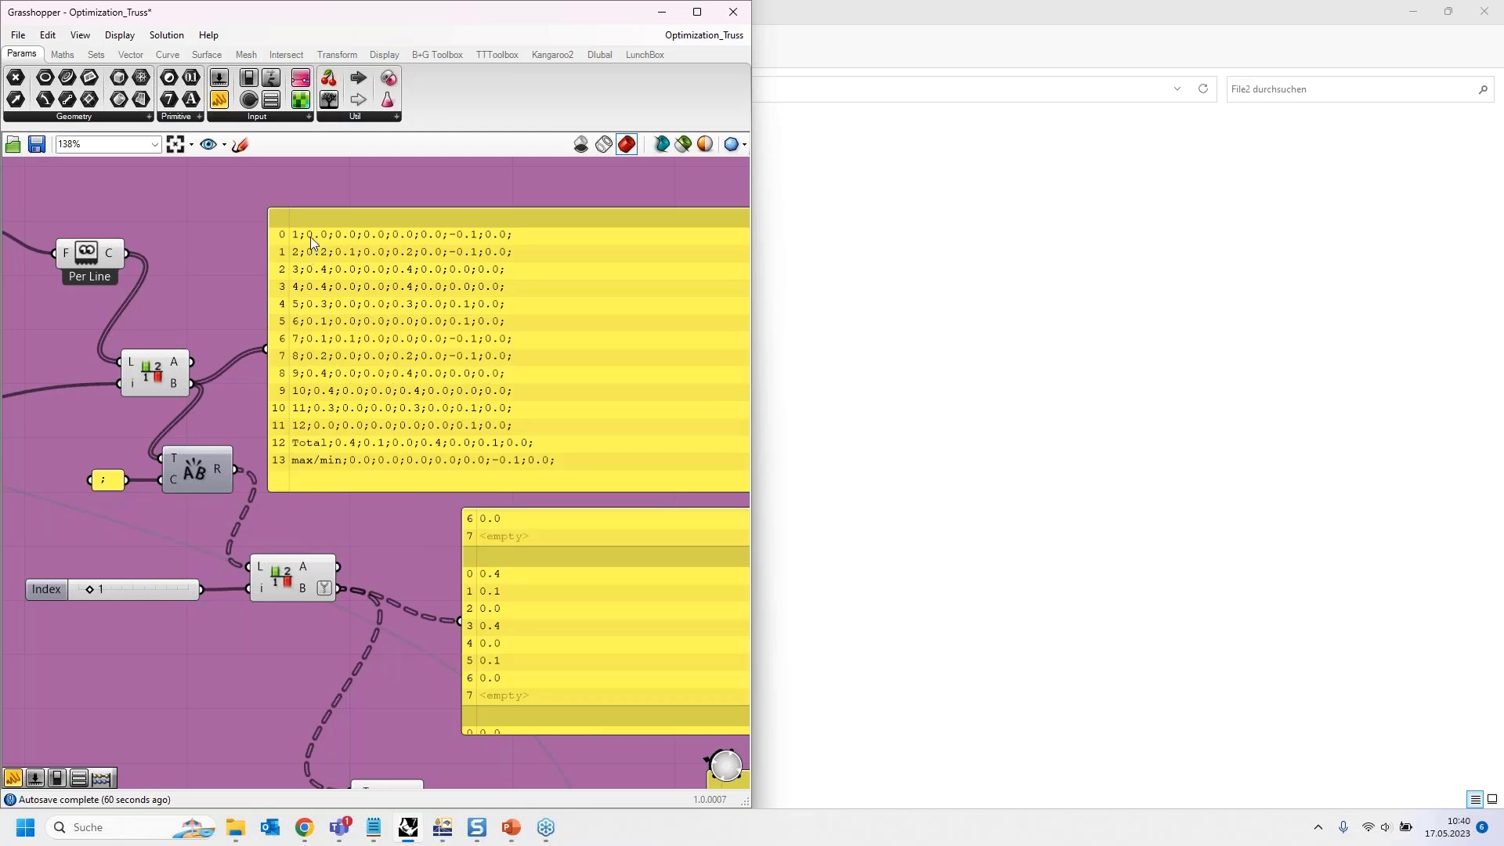
Wire the Text Split result into the data lines panel in place of the first Split List output.
right_click_drag(267, 500, 255, 456)
left_click_drag(222, 425, 253, 304)
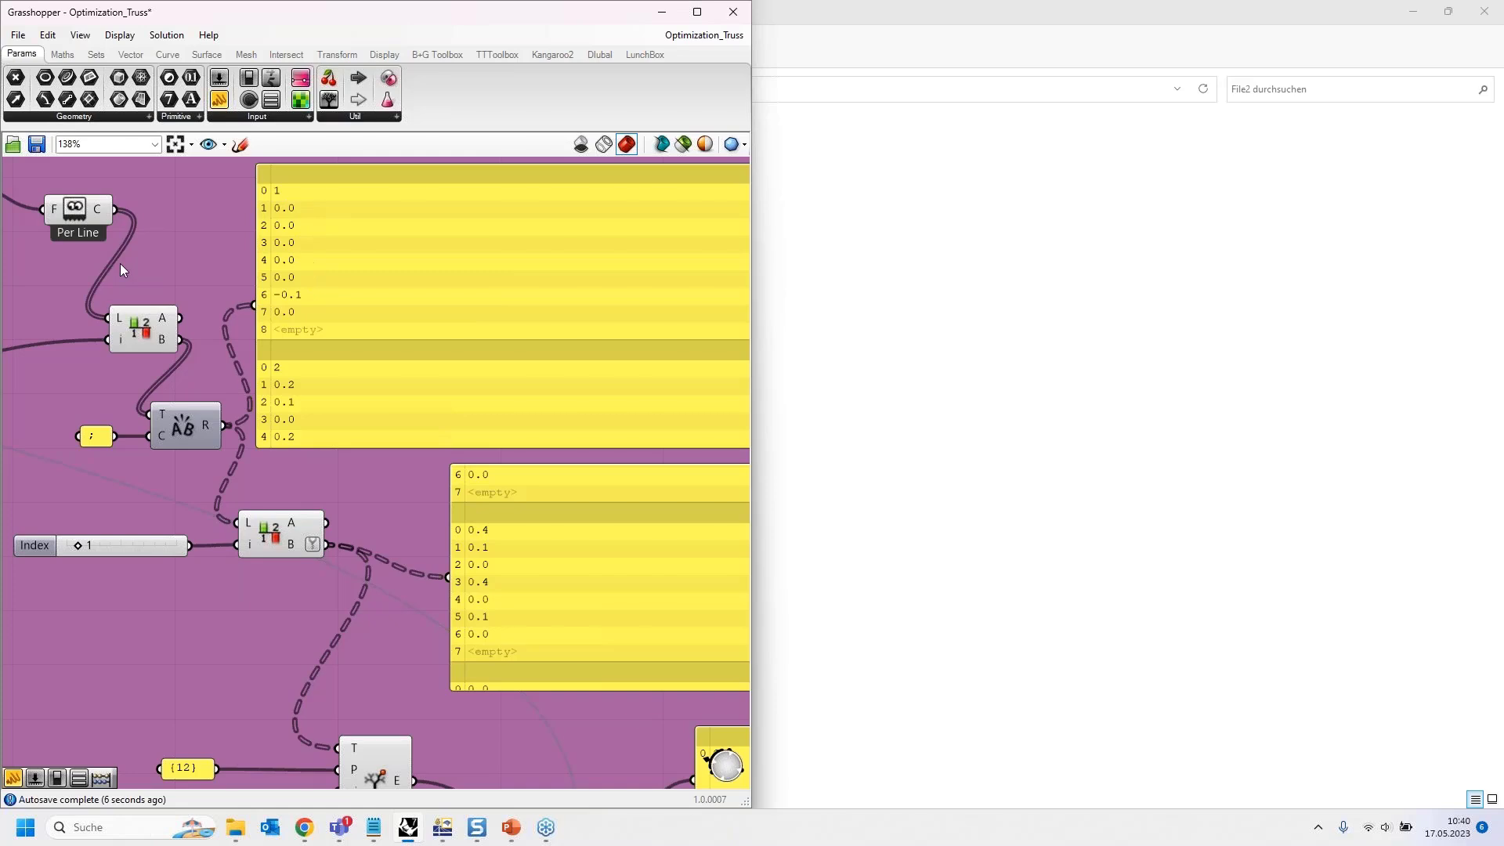
scroll(120, 263, "down", 2)
scroll(529, 251, "up", 1)
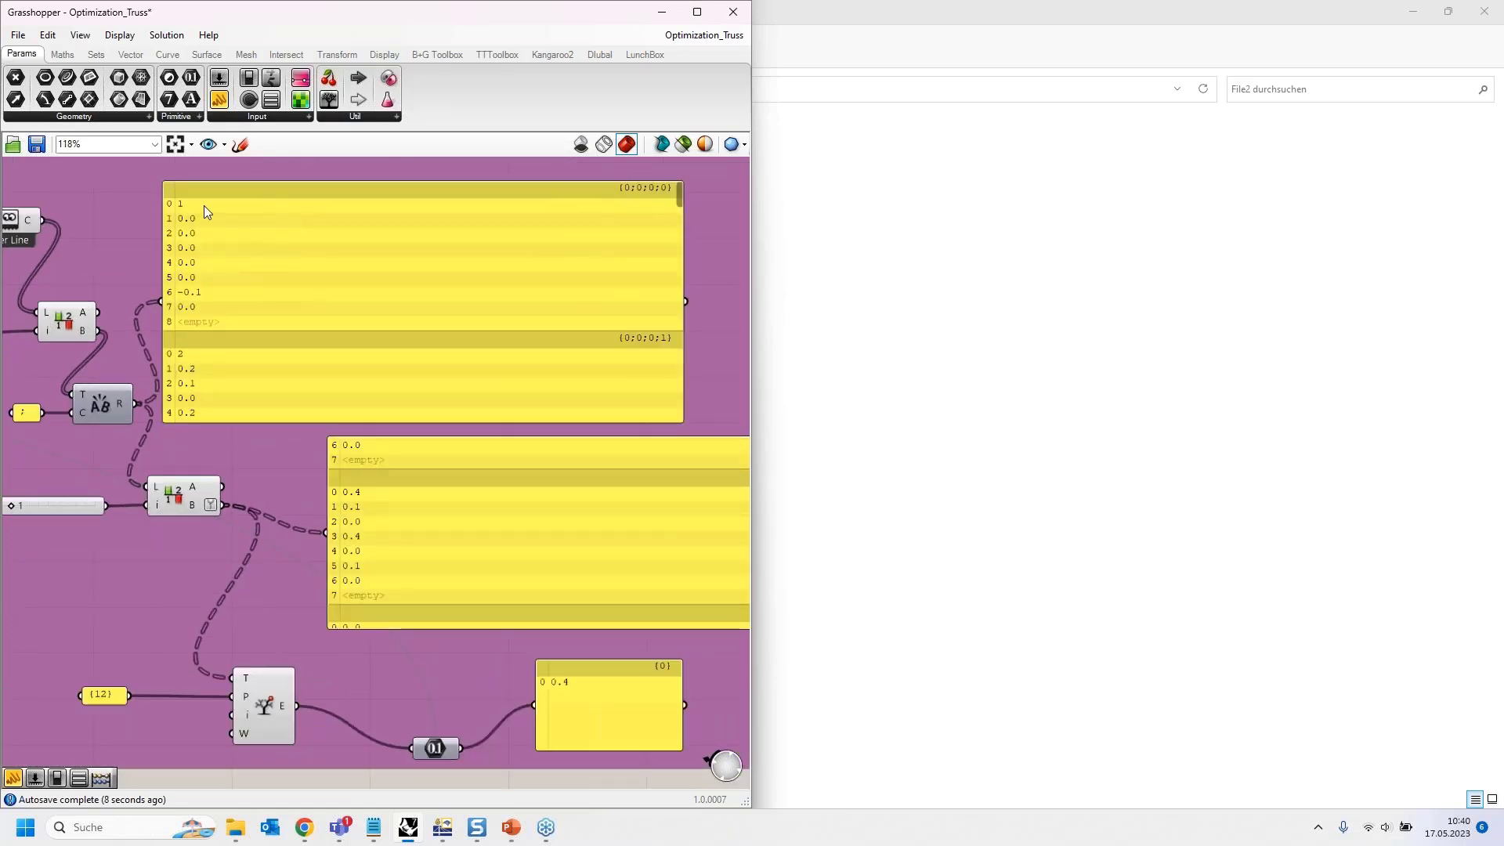
Examine the split values branch by branch in the panel on the Text Split result, and delete that panel.
left_click(205, 205)
left_click_drag(678, 196, 678, 215)
scroll(355, 266, "down", 2)
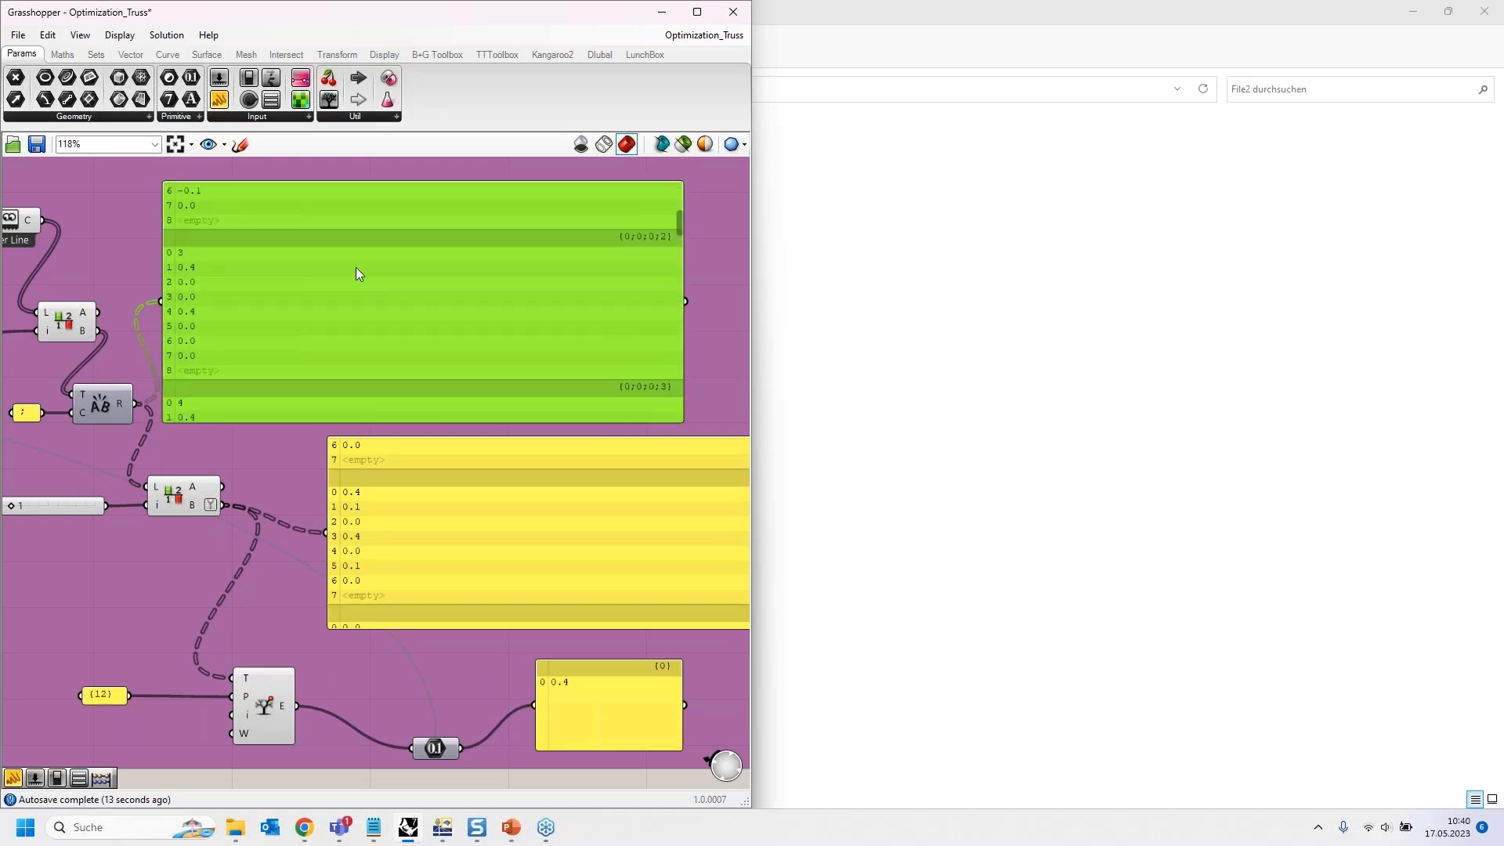
key("Delete")
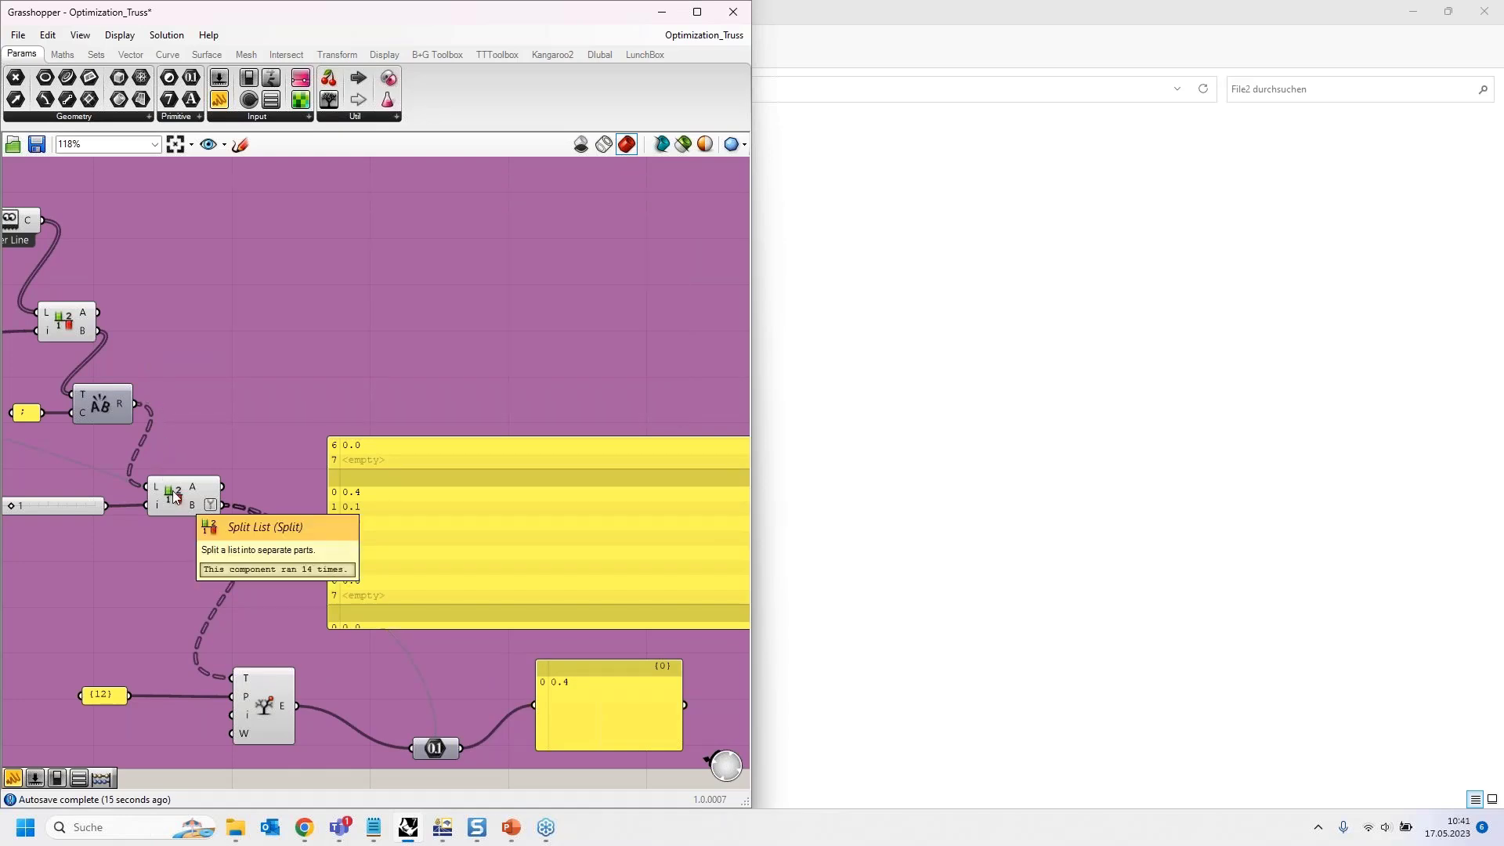
Examine branches {11} and {12} in the second Split List's output panel and the extraction of tree path {12}.
right_click_drag(128, 572, 102, 391)
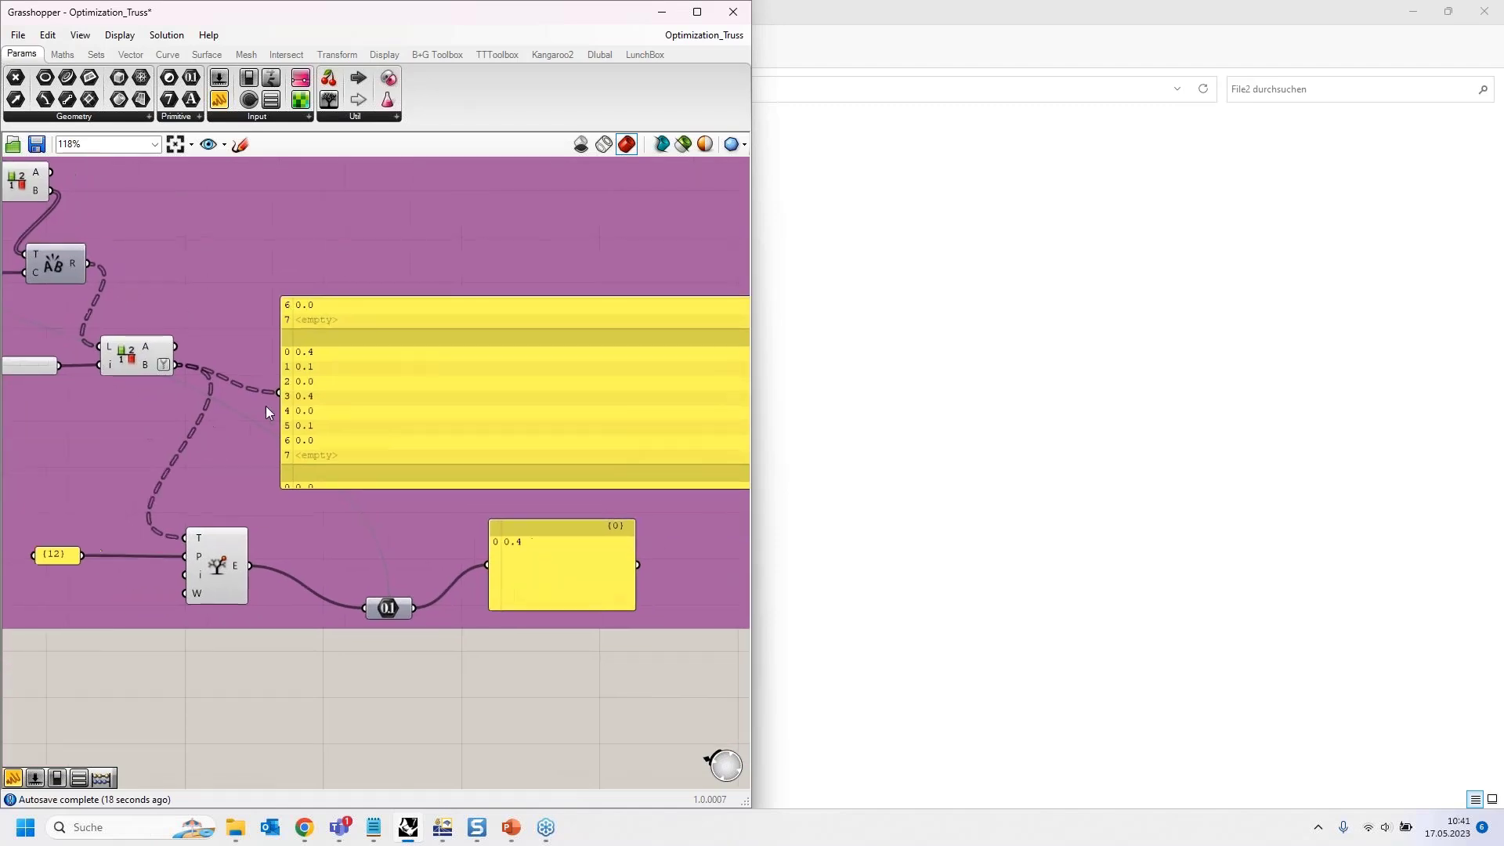
right_click_drag(247, 405, 198, 396)
scroll(326, 426, "down", 1)
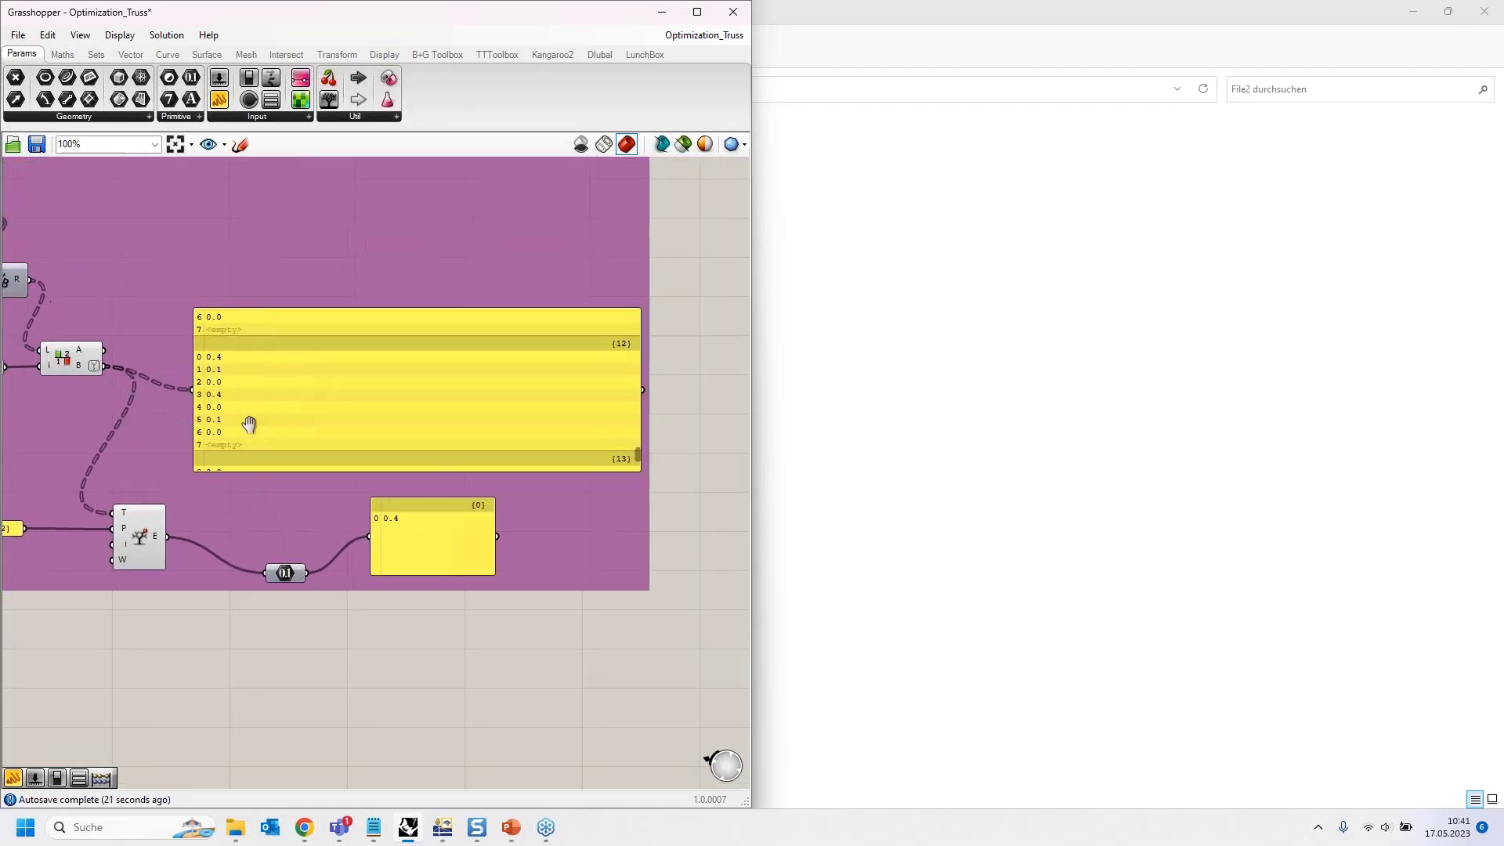
mouse_move(590, 449)
left_mouse_down()
mouse_move(582, 400)
mouse_move(575, 441)
left_mouse_up()
right_click_drag(153, 652, 316, 527)
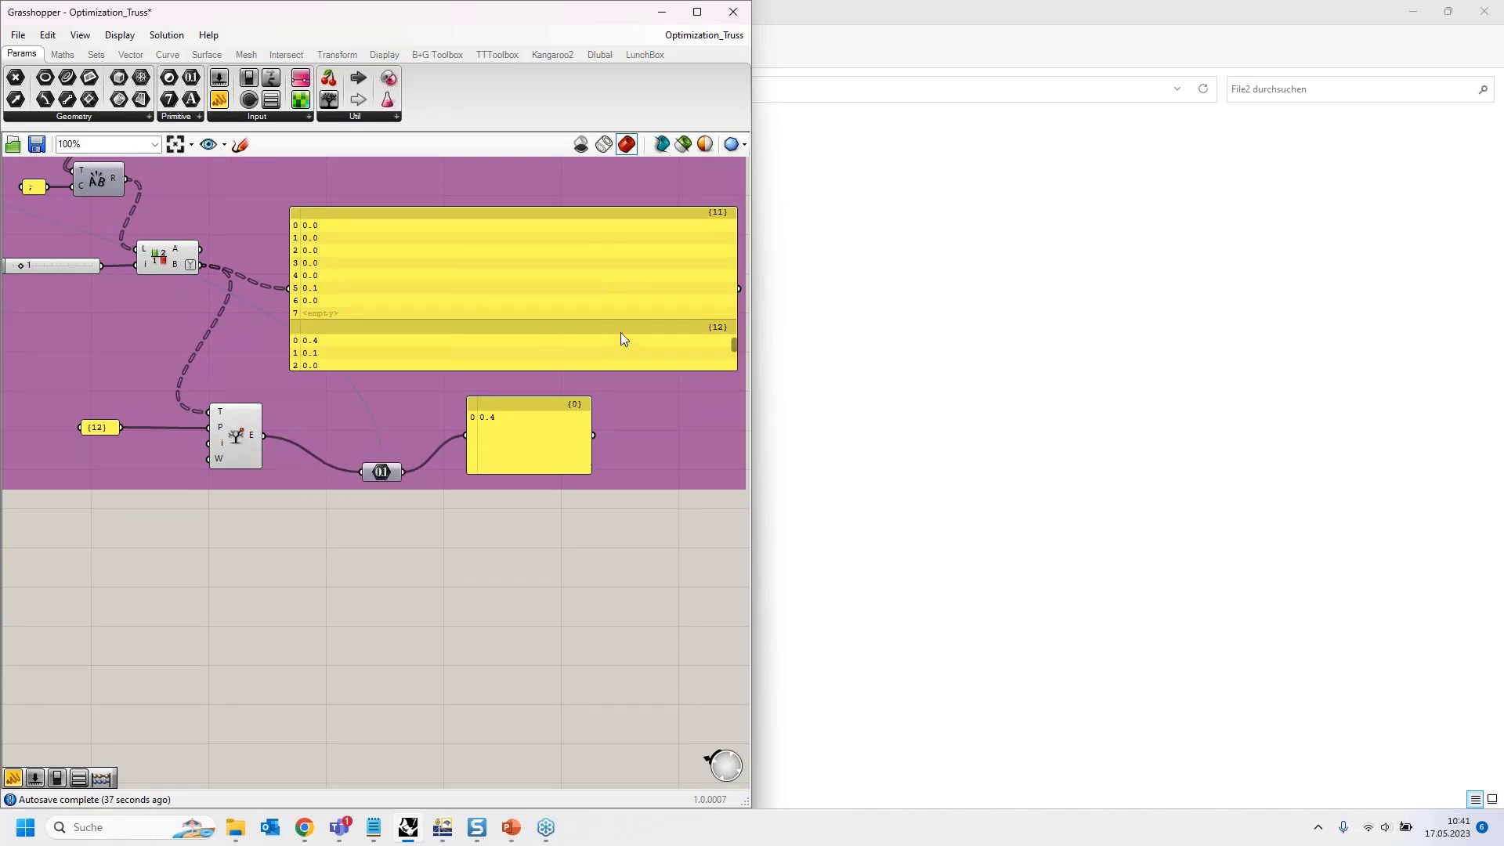
Move the Number component in line between the tree branch extraction and its result panel, and bring up RFEM with its displacement results.
left_click_drag(733, 344, 731, 356)
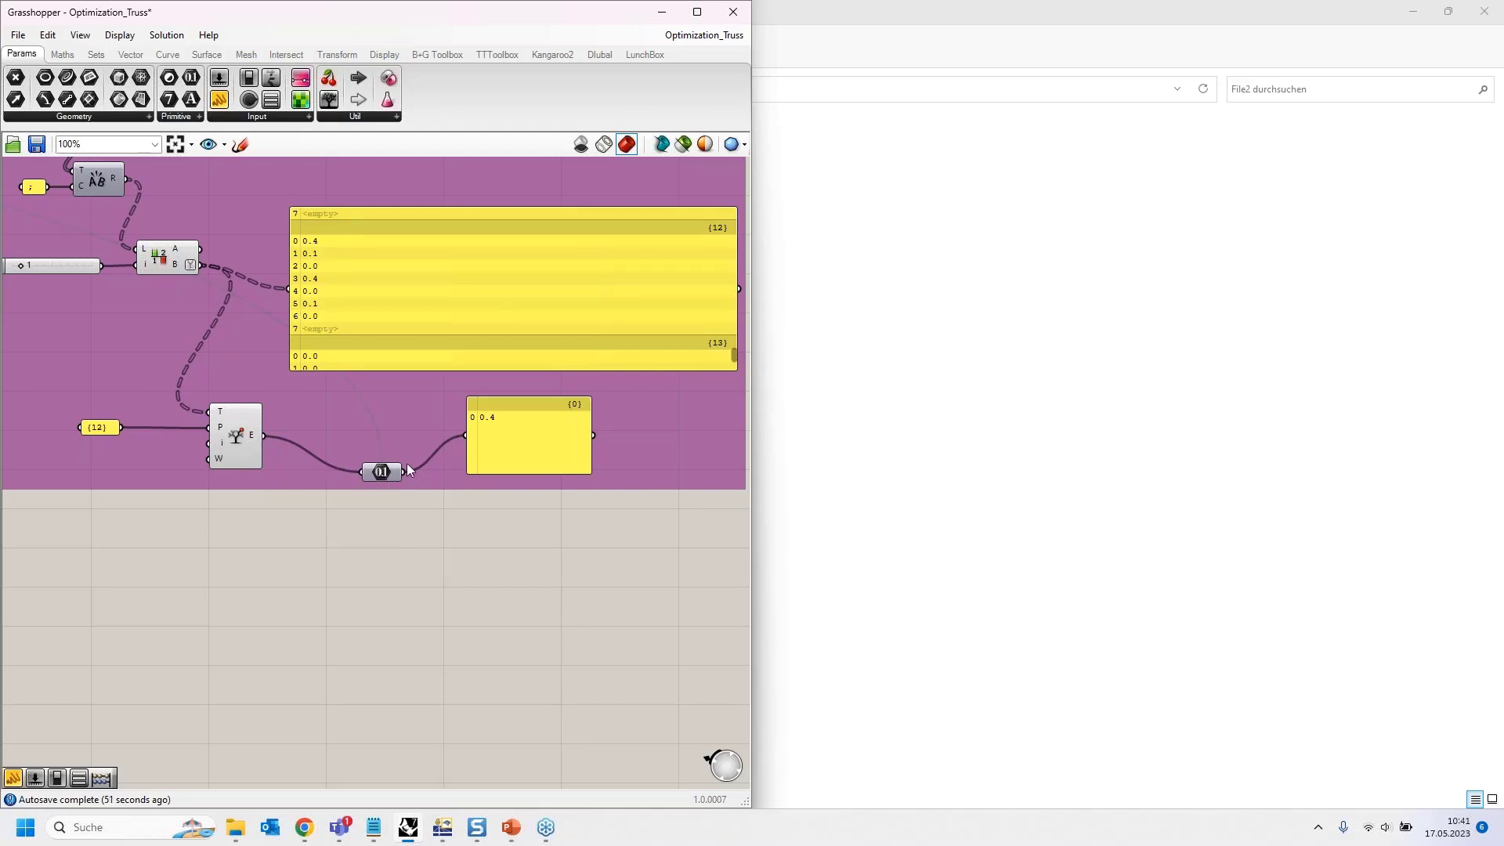
left_click(486, 424)
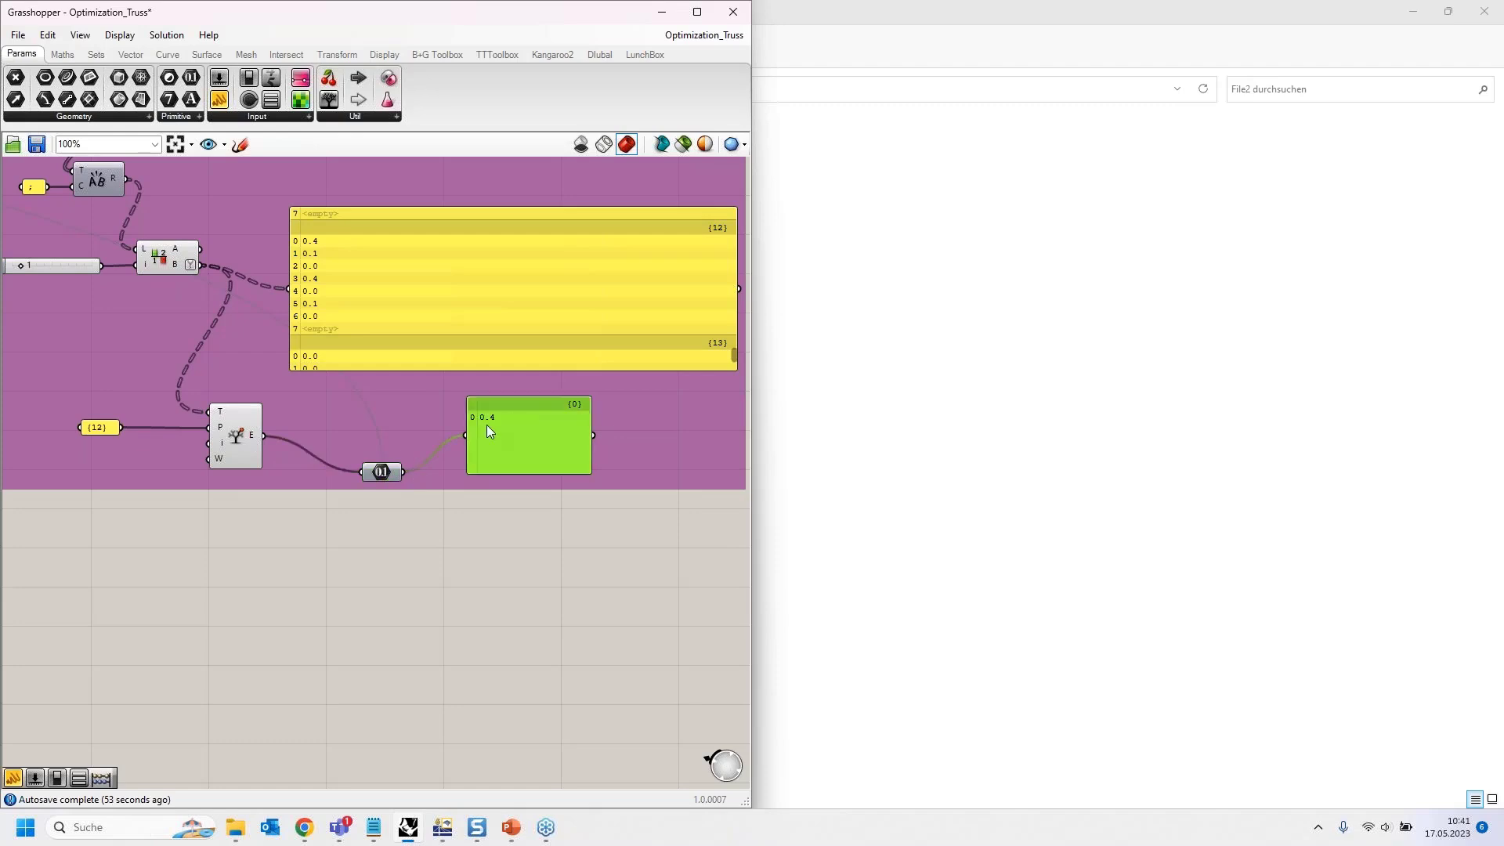
scroll(349, 577, "down", 1)
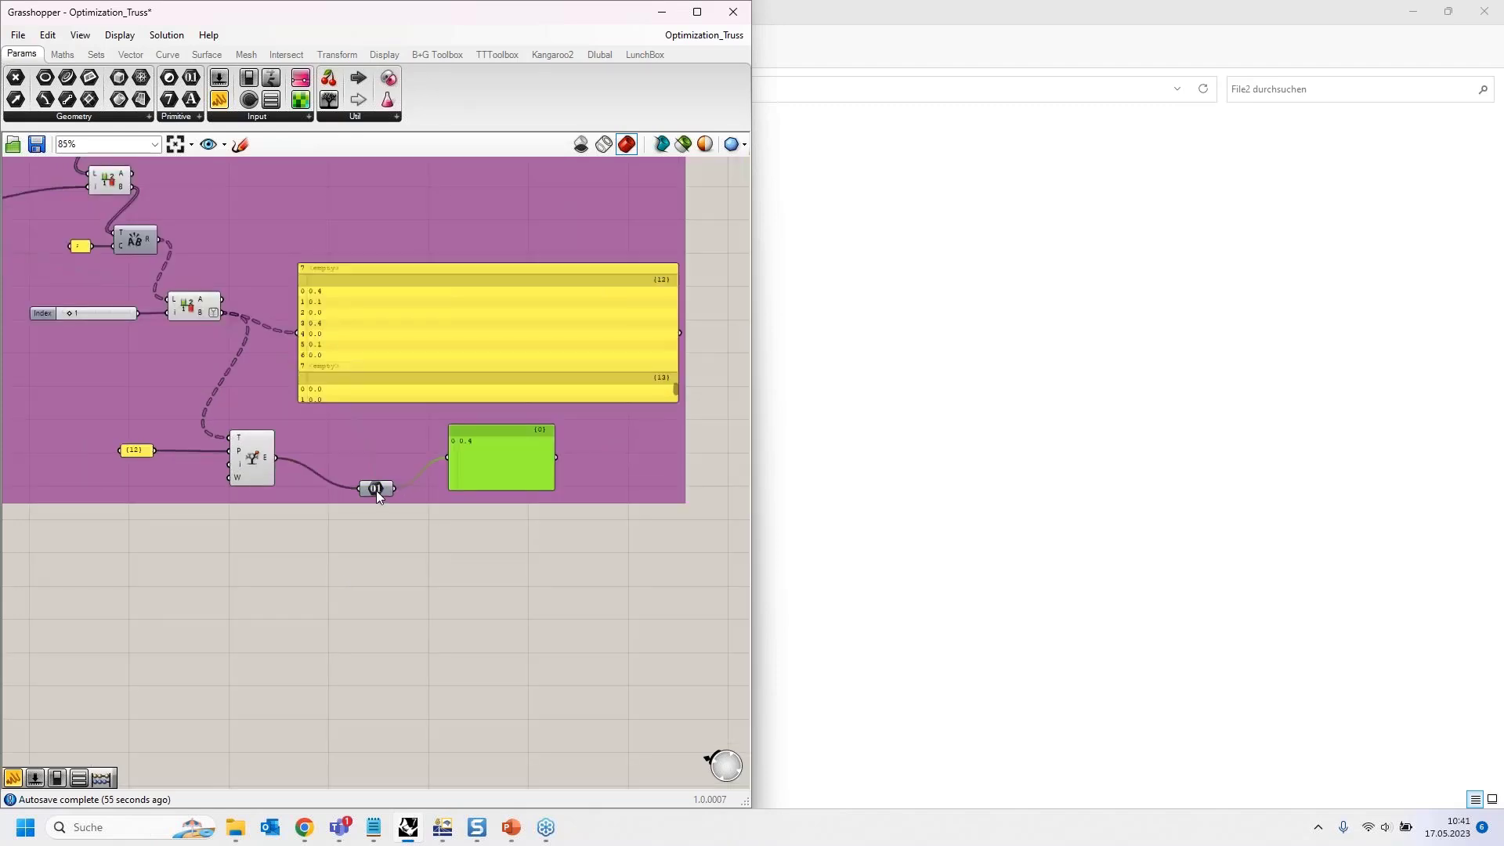
left_click_drag(376, 488, 379, 475)
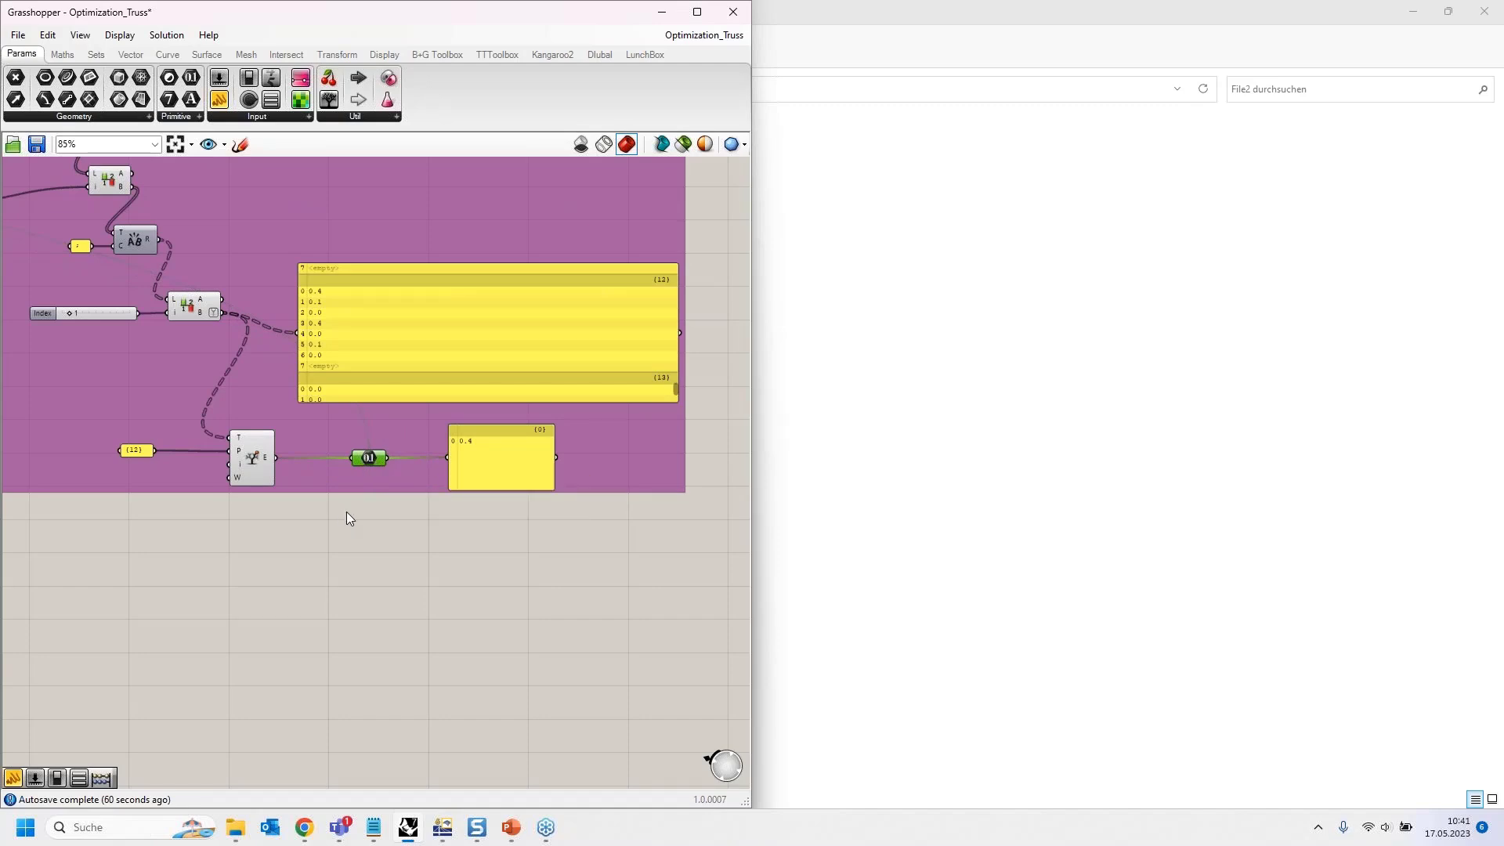
left_click(435, 824)
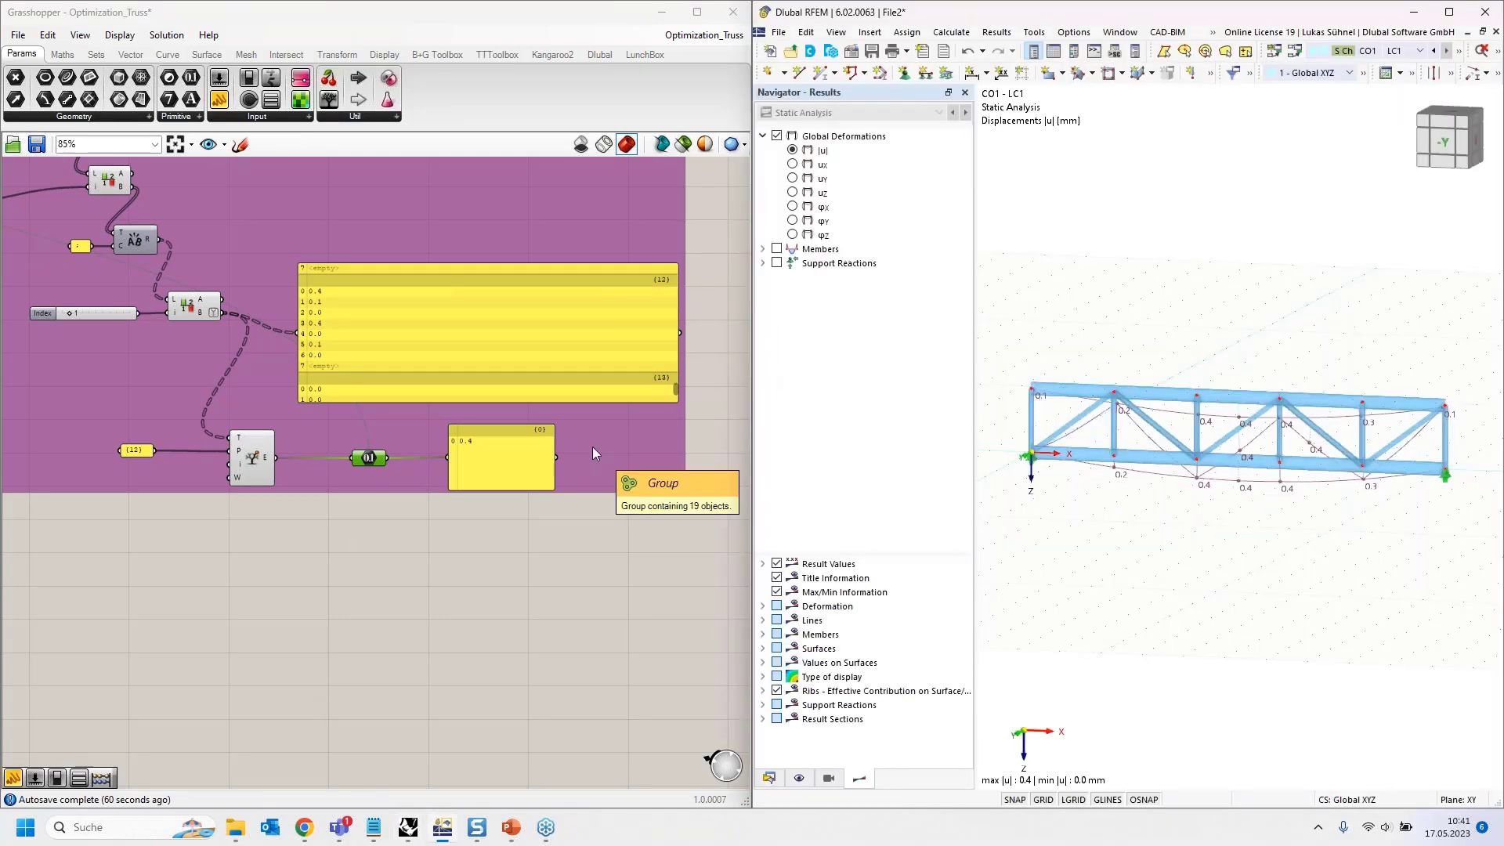
left_click(318, 529)
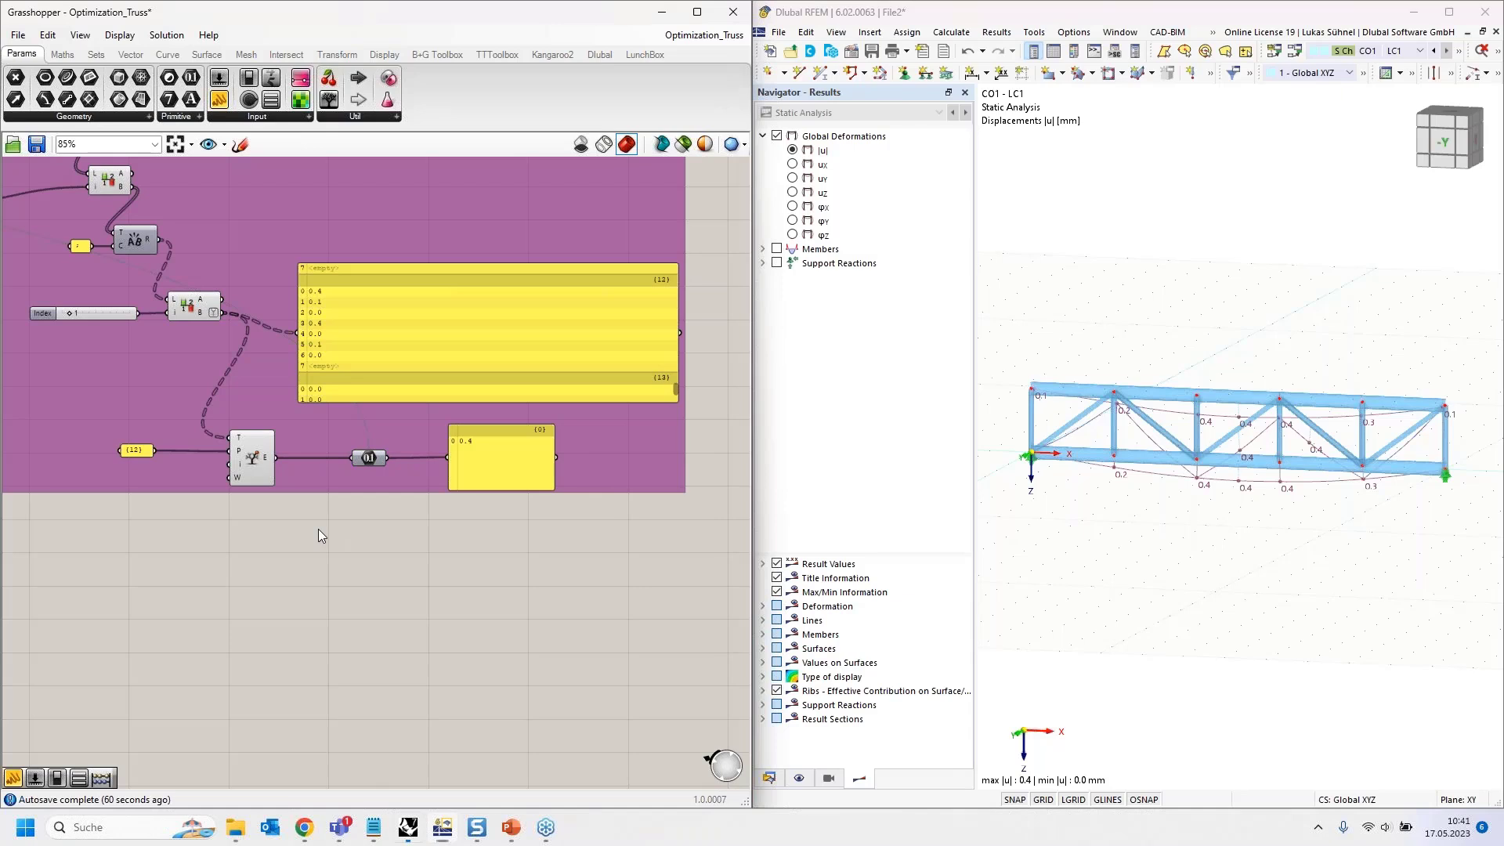
Place a Galapagos evolutionary solver on the empty canvas below the results group and delete it again.
left_click(371, 118)
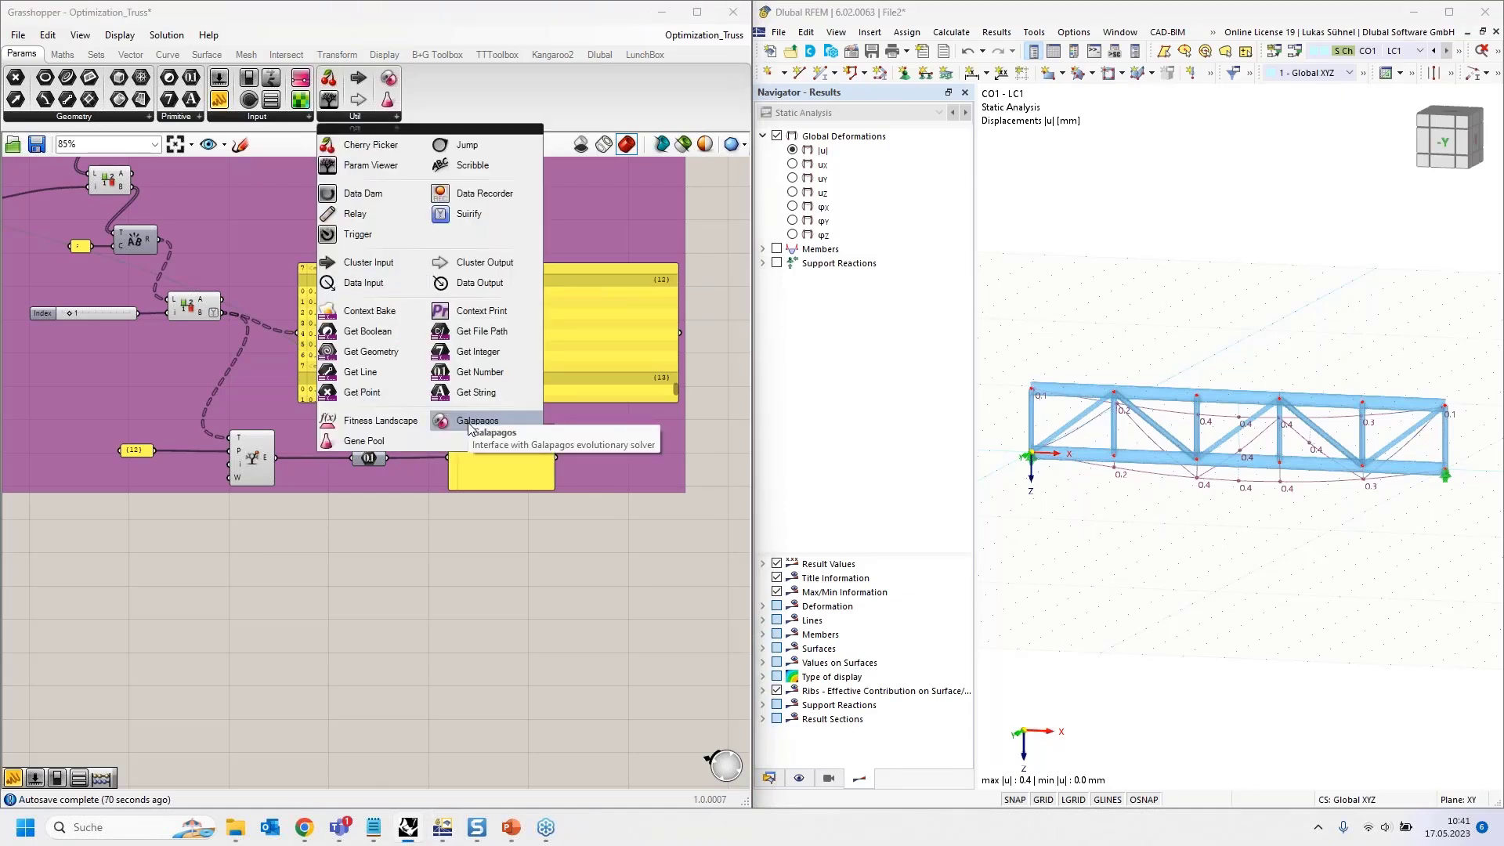
left_click_drag(468, 426, 397, 578)
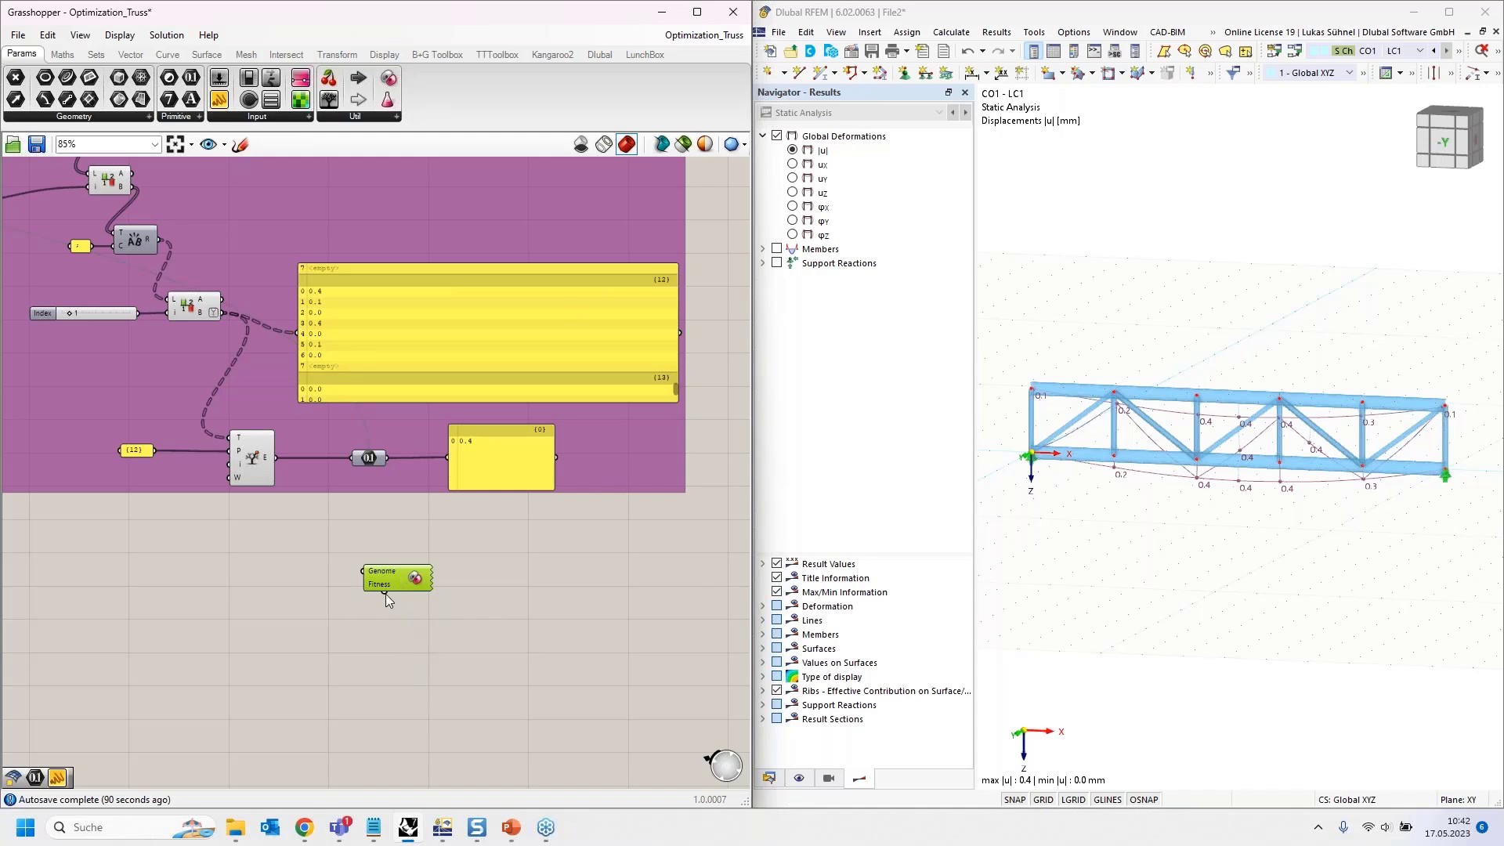
scroll(383, 608, "up", 3)
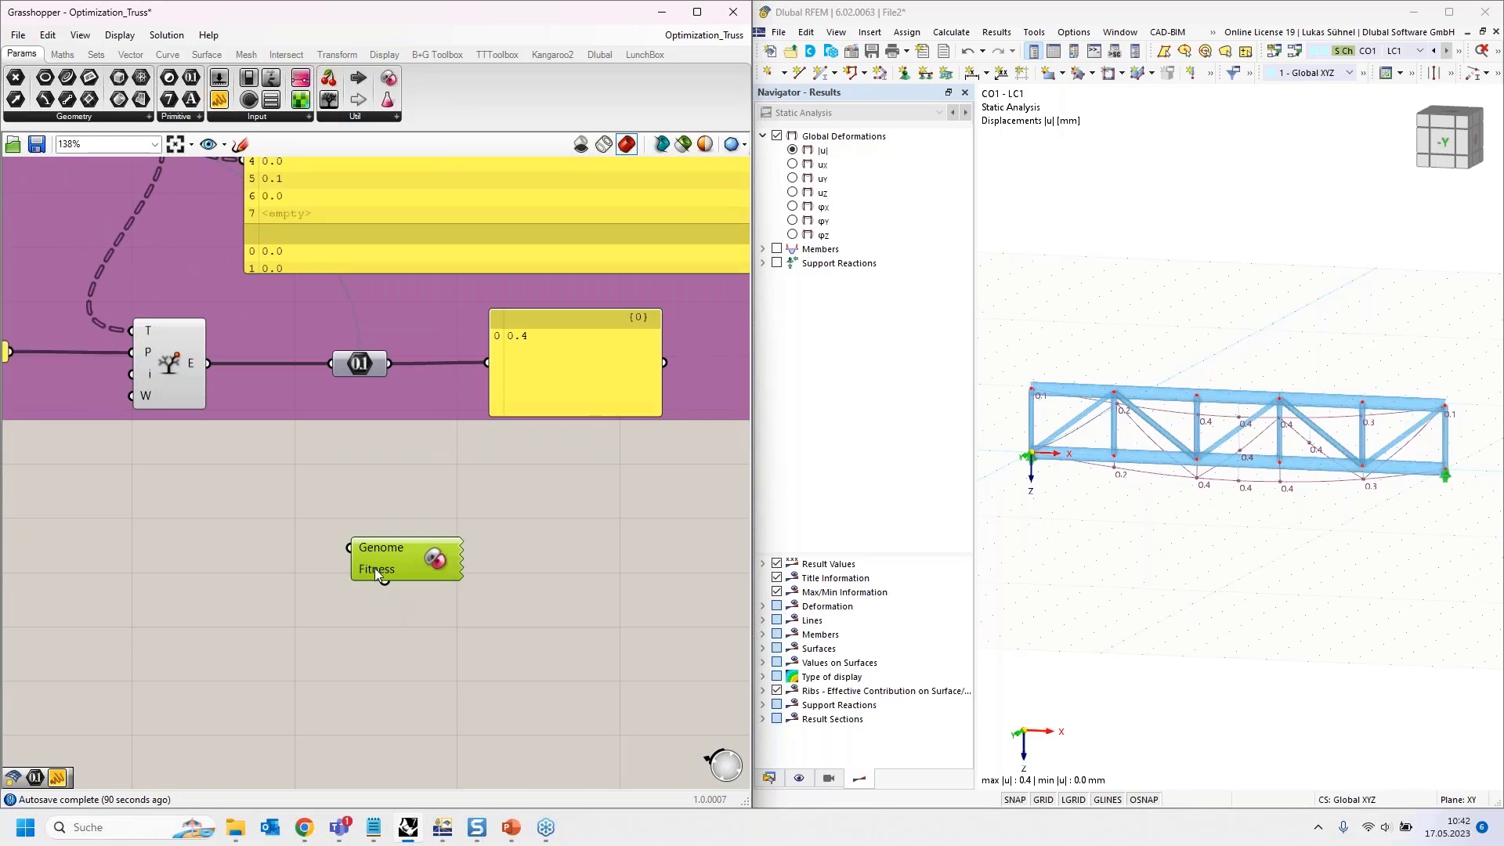
mouse_move(374, 575)
left_click_drag(303, 579, 375, 633)
scroll(383, 581, "down", 2)
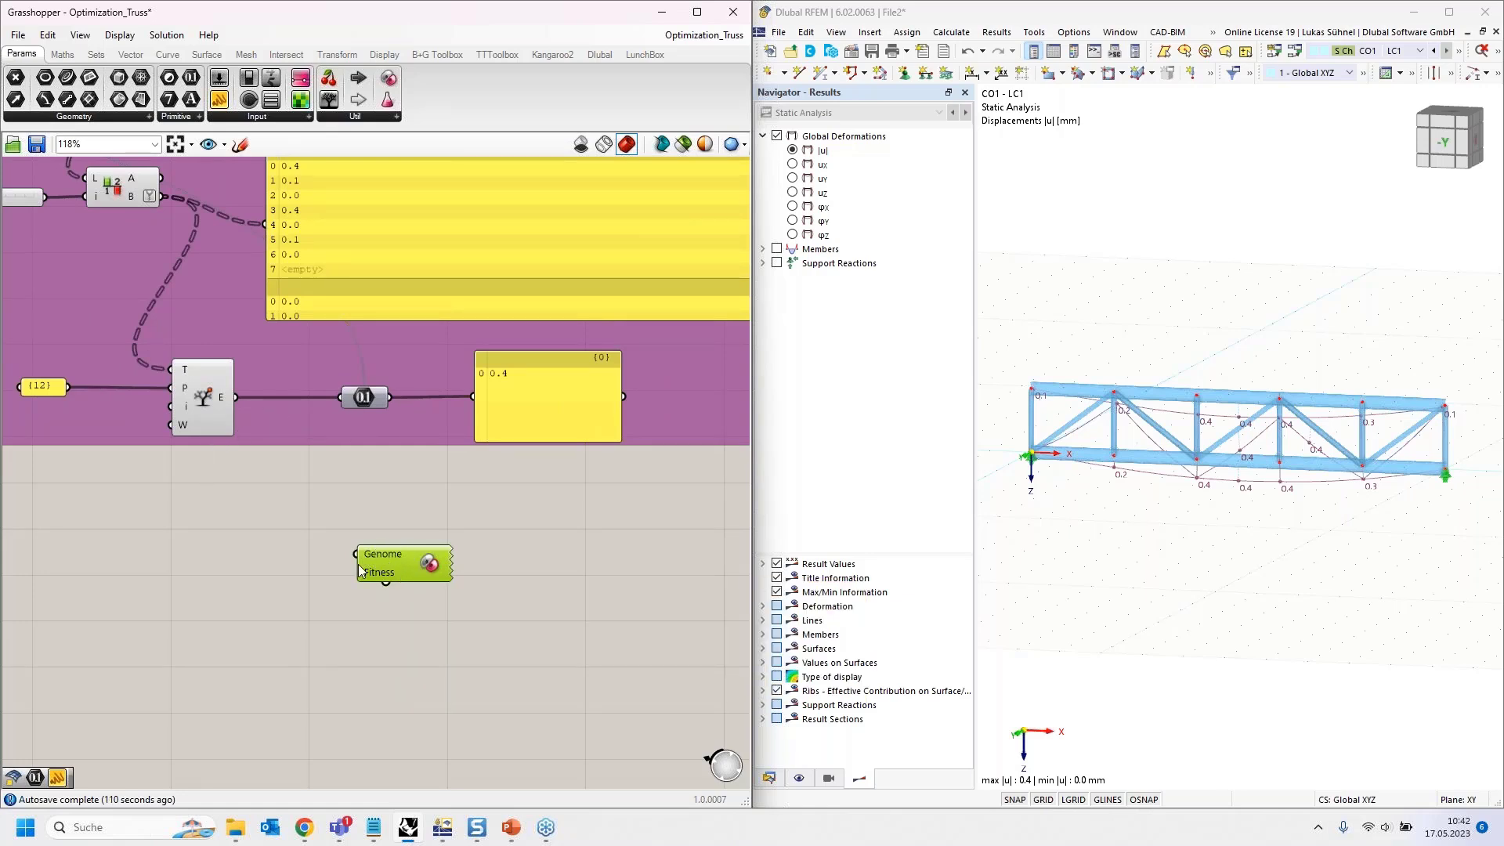
key("Delete")
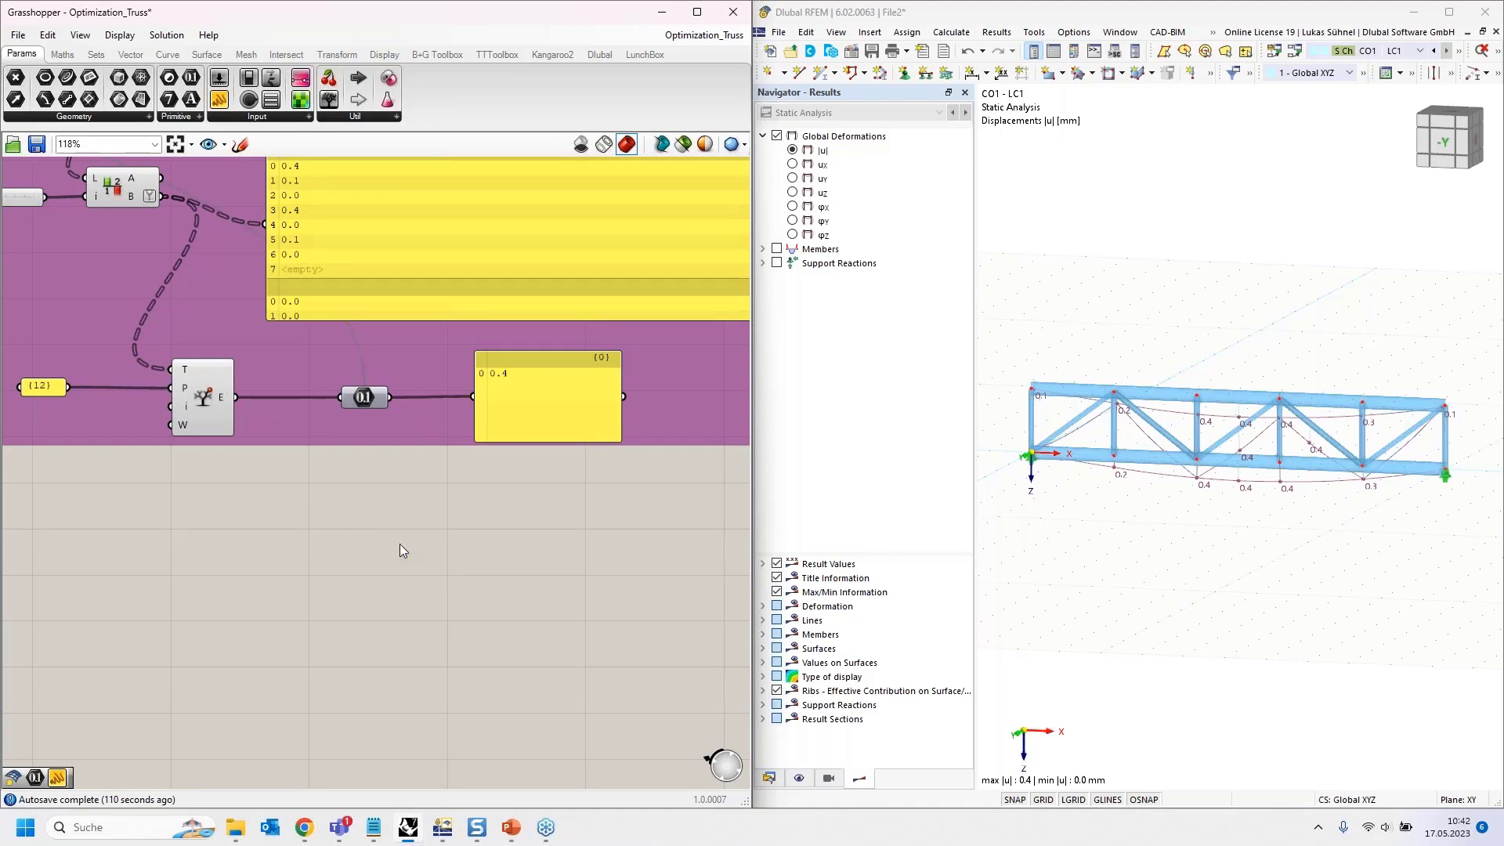
Examine the Genome and Fitness inputs of the existing Galapagos component below the truss geometry group.
scroll(377, 527, "down", 5)
scroll(409, 536, "down", 1)
right_click_drag(325, 546, 489, 585)
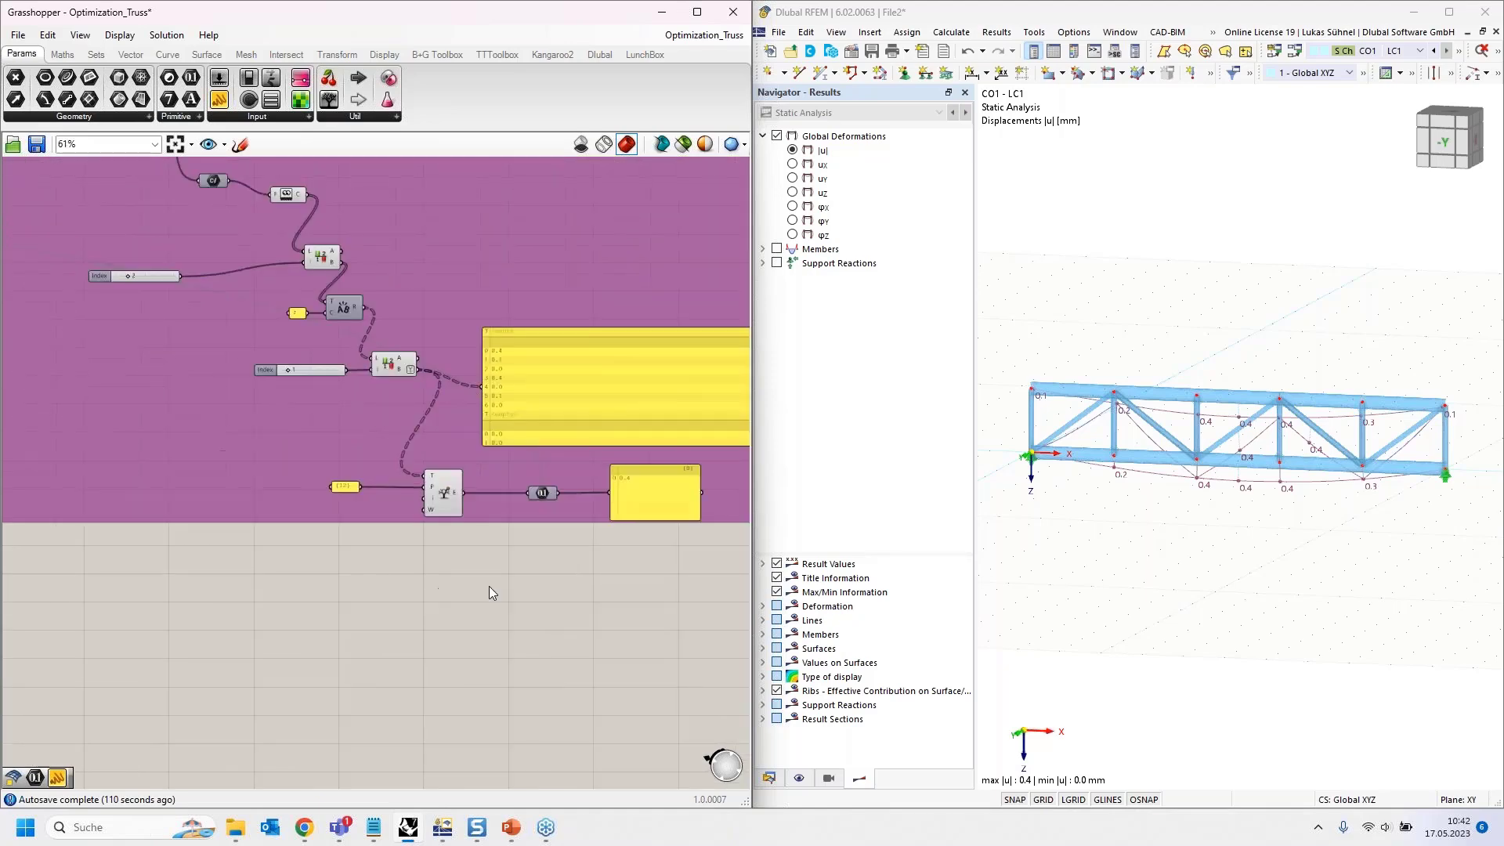
scroll(488, 586, "down", 3)
right_click_drag(211, 591, 505, 650)
scroll(236, 448, "down", 1)
scroll(236, 448, "down", 2)
right_click_drag(237, 448, 673, 460)
right_click_drag(61, 317, 394, 386)
scroll(364, 349, "up", 5)
scroll(290, 335, "up", 8)
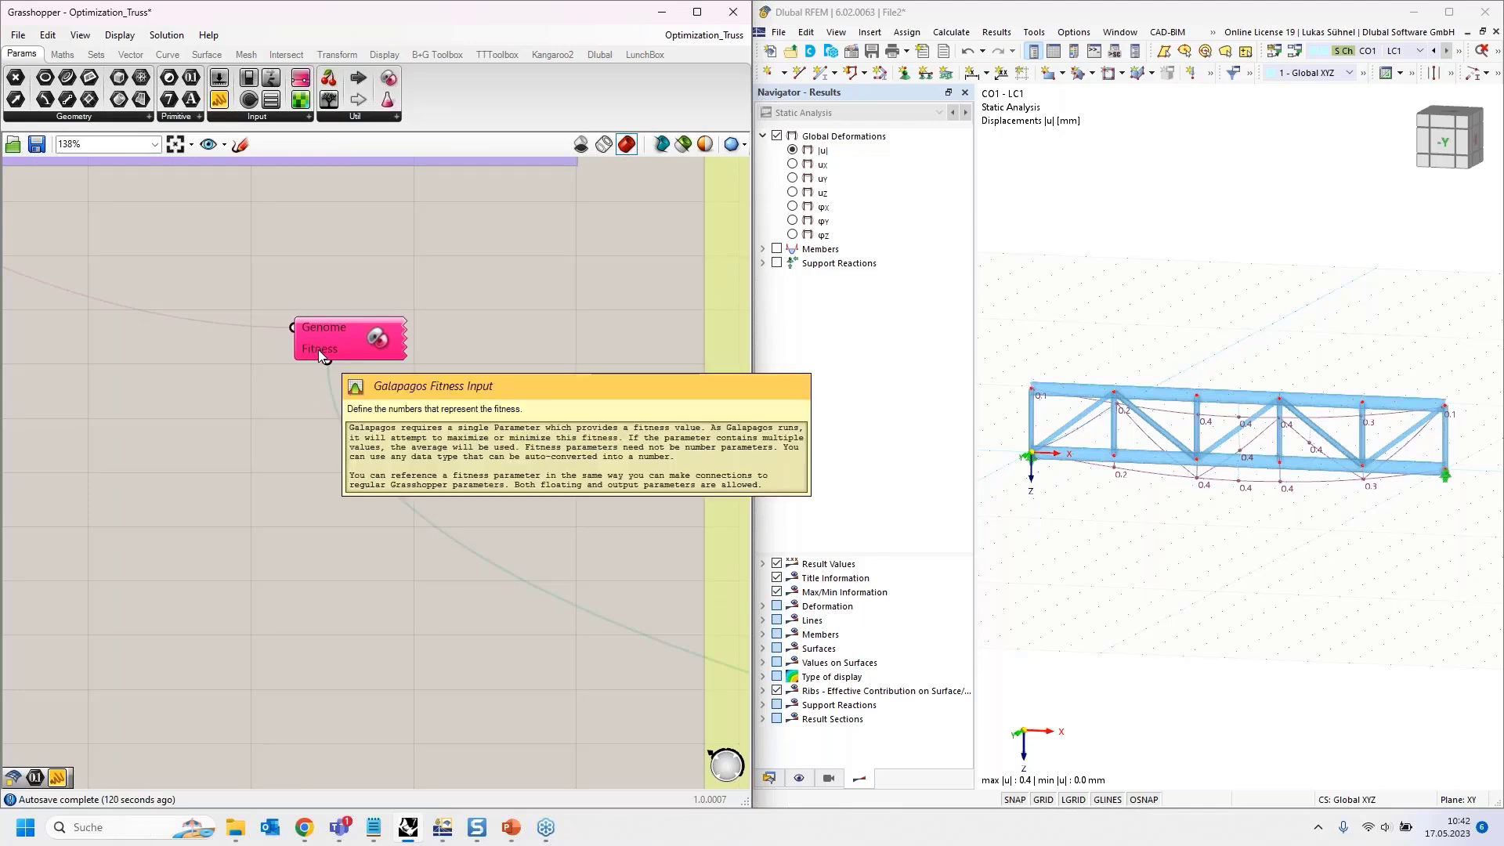
Examine the Factor slider that the Galapagos genome input references.
mouse_move(201, 308)
right_mouse_down()
mouse_move(352, 383)
mouse_move(394, 427)
mouse_move(437, 524)
right_mouse_up()
scroll(456, 445, "down", 3)
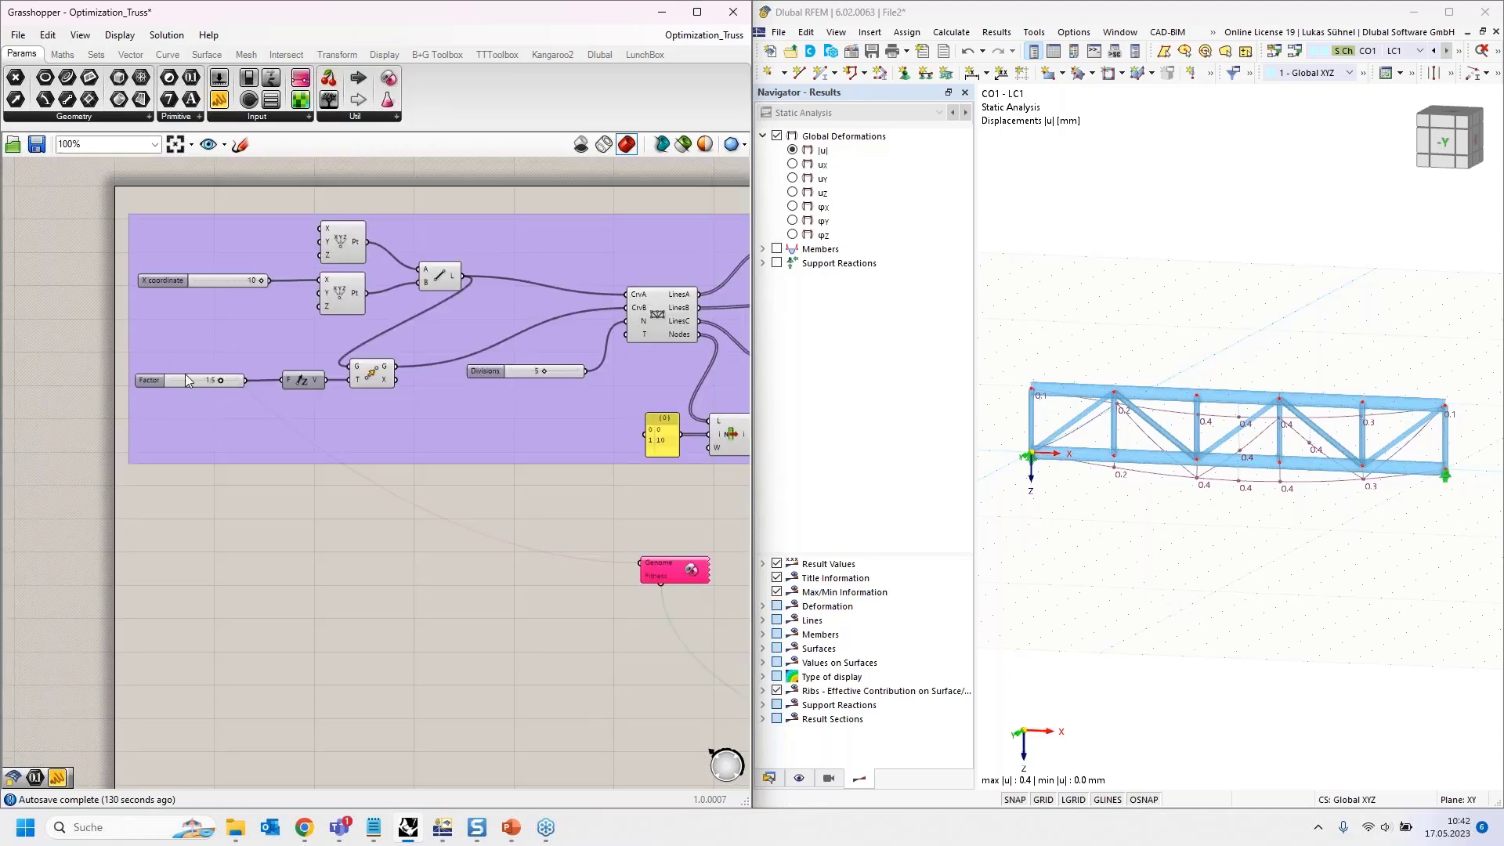
scroll(185, 375, "up", 5)
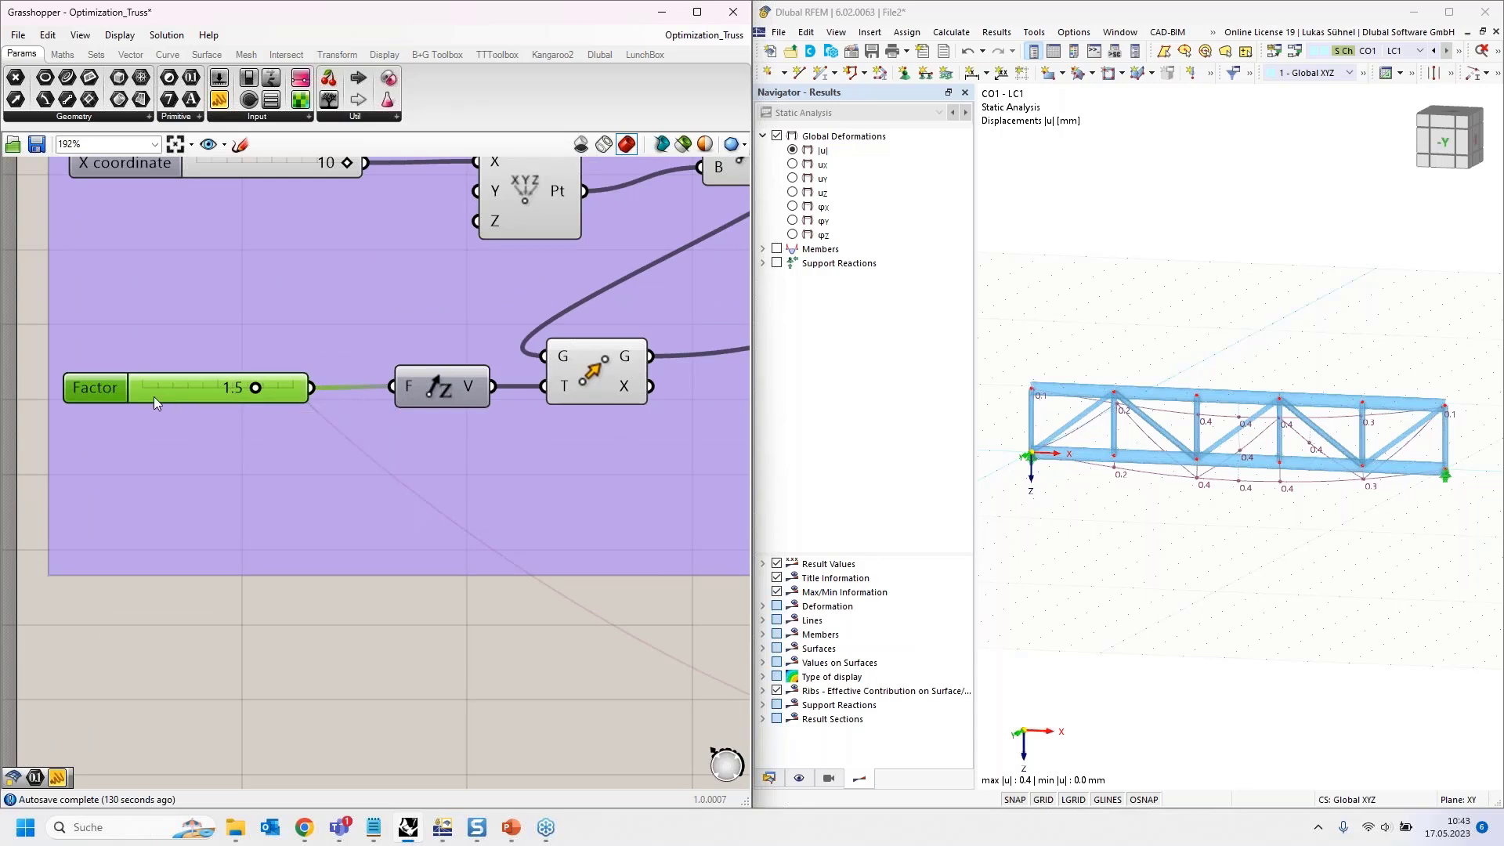
scroll(153, 396, "down", 3)
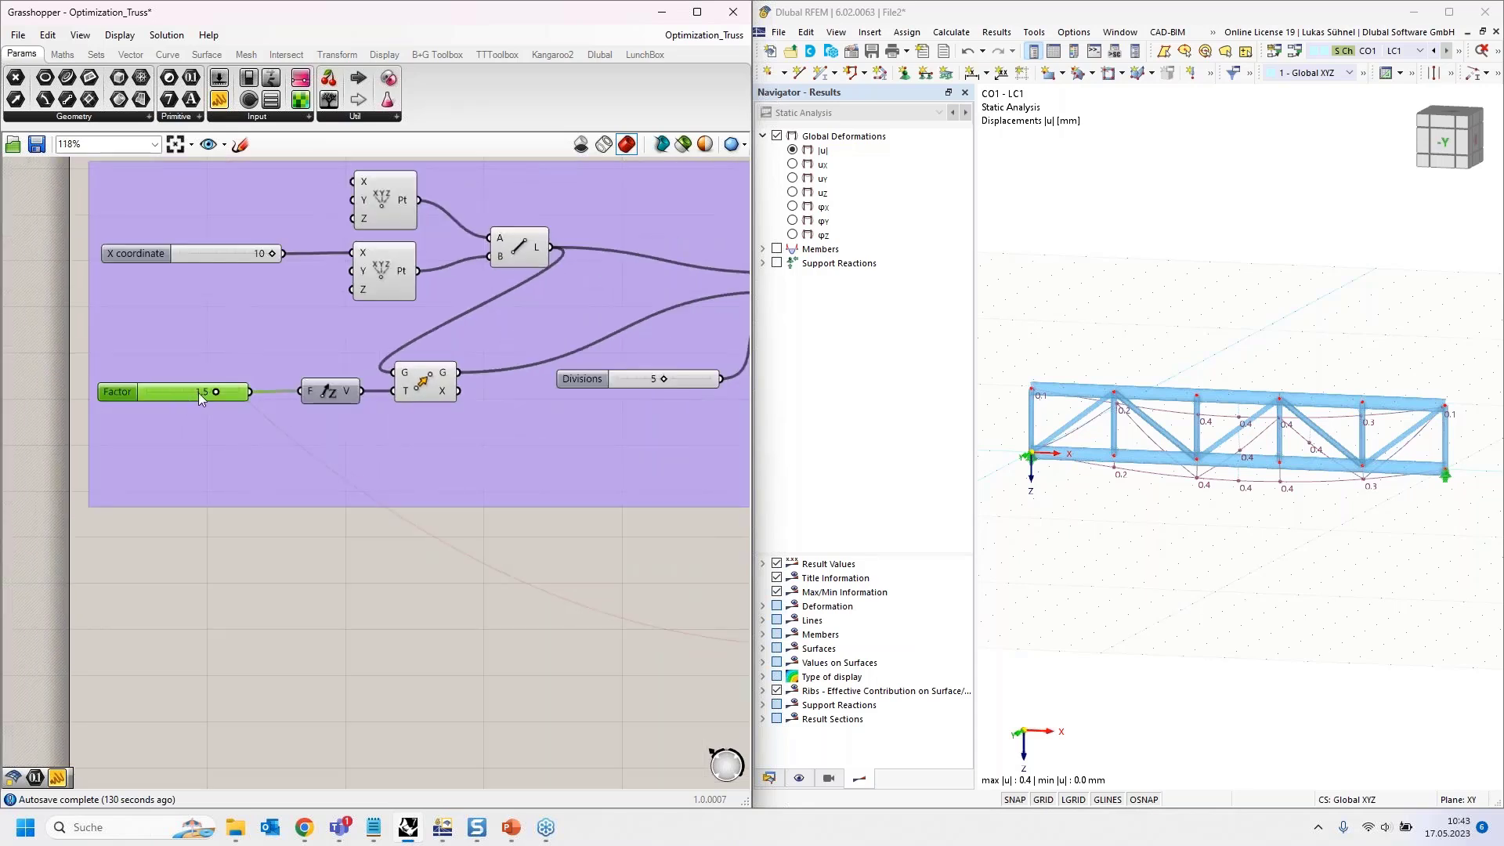
Review the fitness and evolutionary solver options and the solver page in the Galapagos editor, and close the editor unchanged.
right_click_drag(324, 568, 186, 499)
right_click_drag(278, 538, 44, 433)
right_click_drag(484, 515, 322, 475)
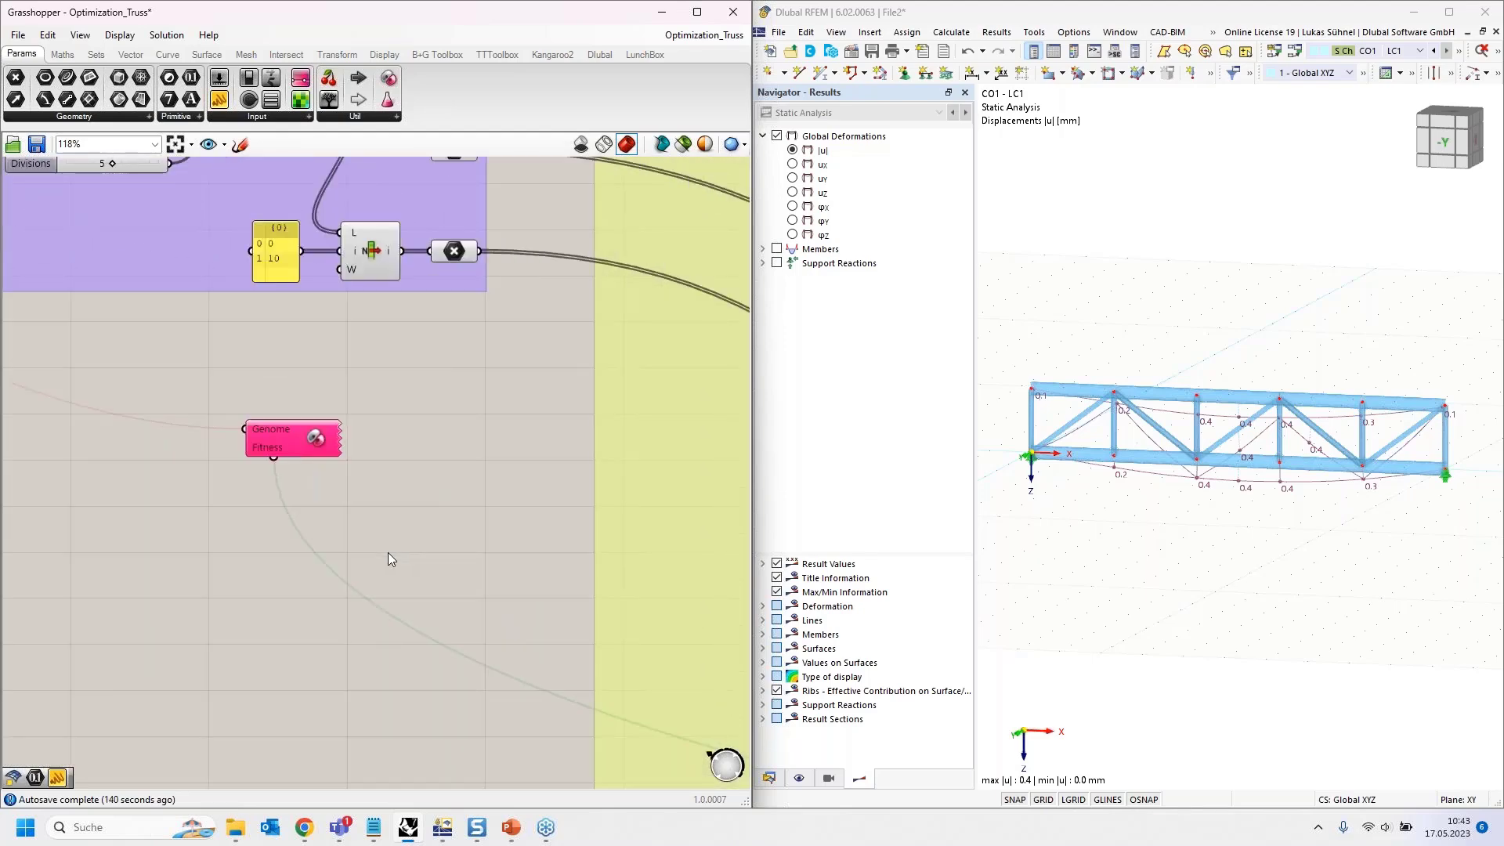
left_click(316, 440)
double_click(317, 450)
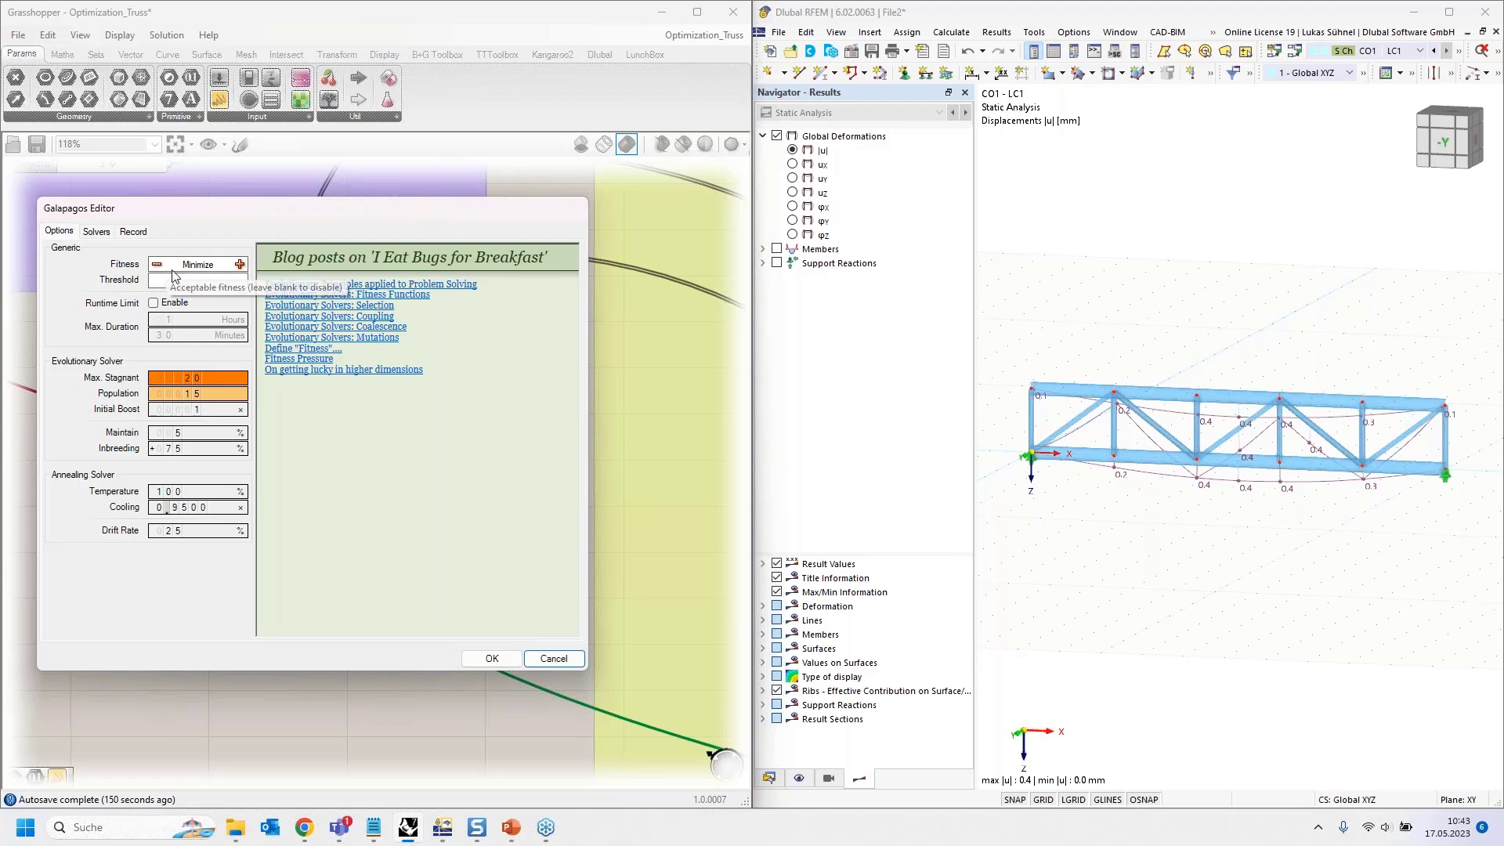
left_click_drag(226, 212, 367, 186)
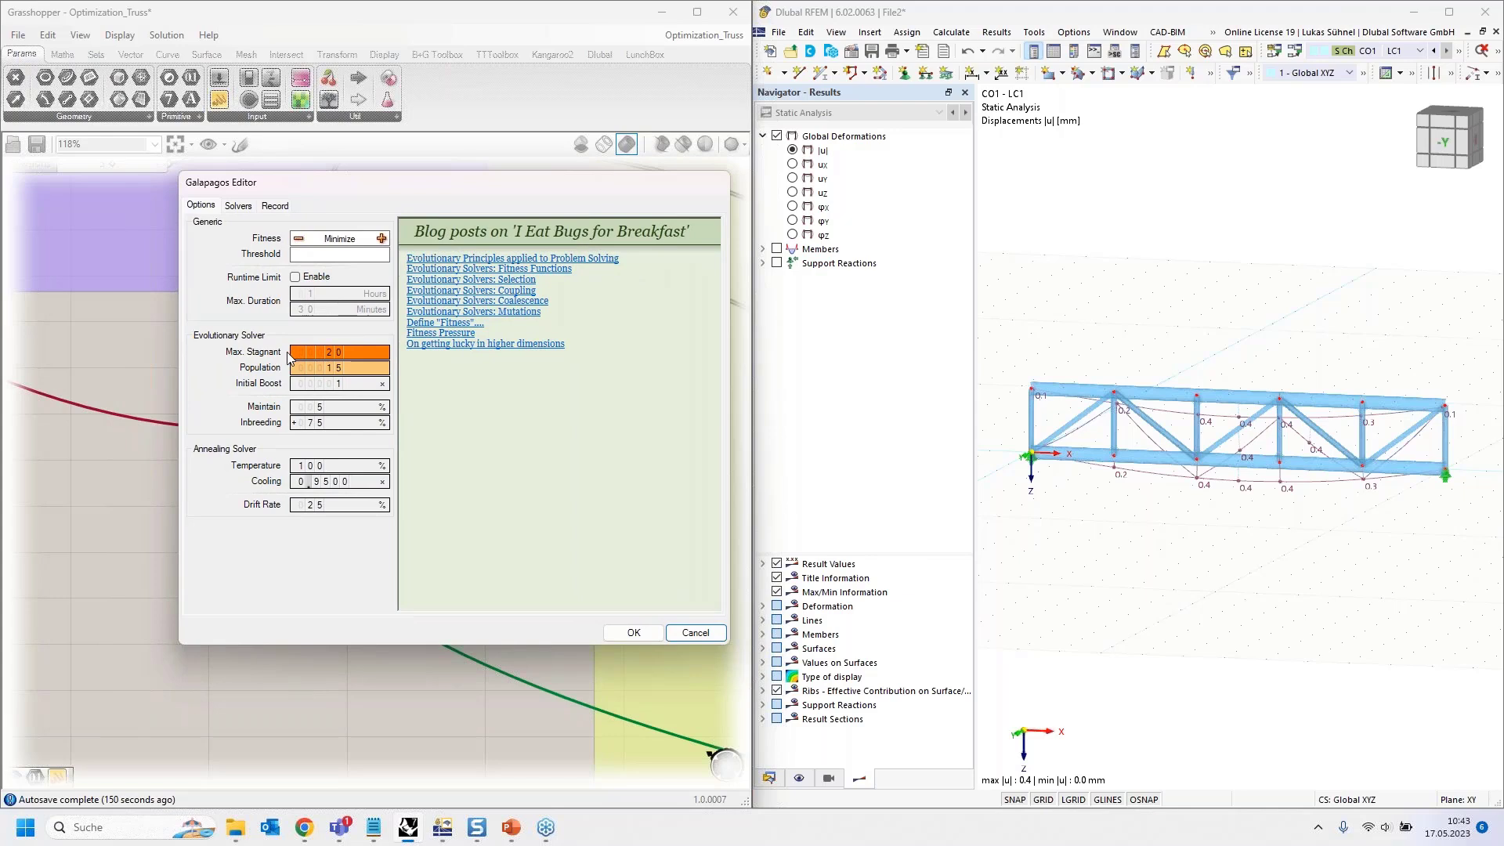
left_click(238, 205)
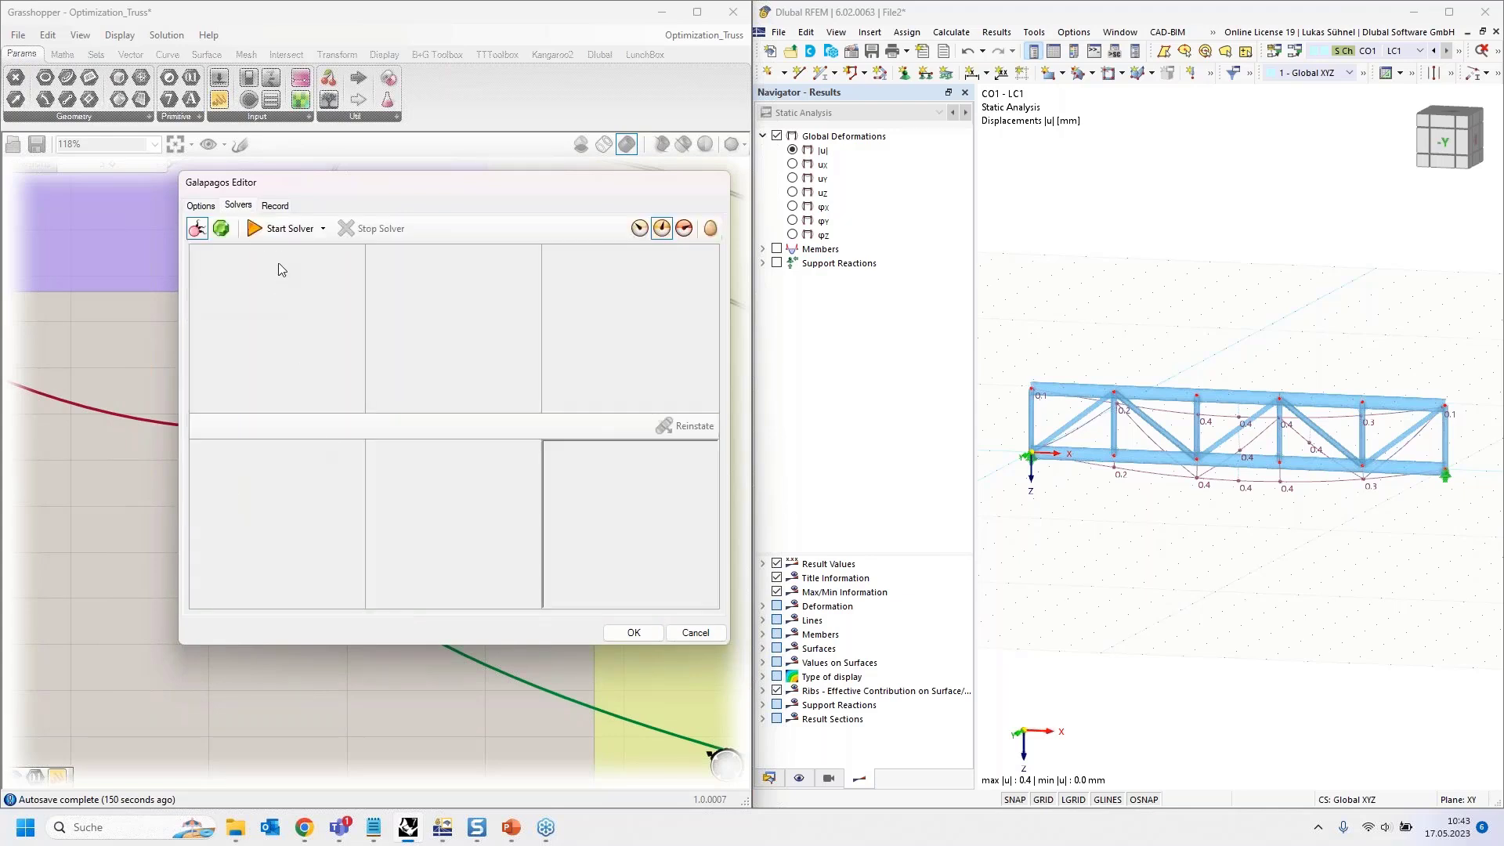
left_click_drag(378, 195, 222, 311)
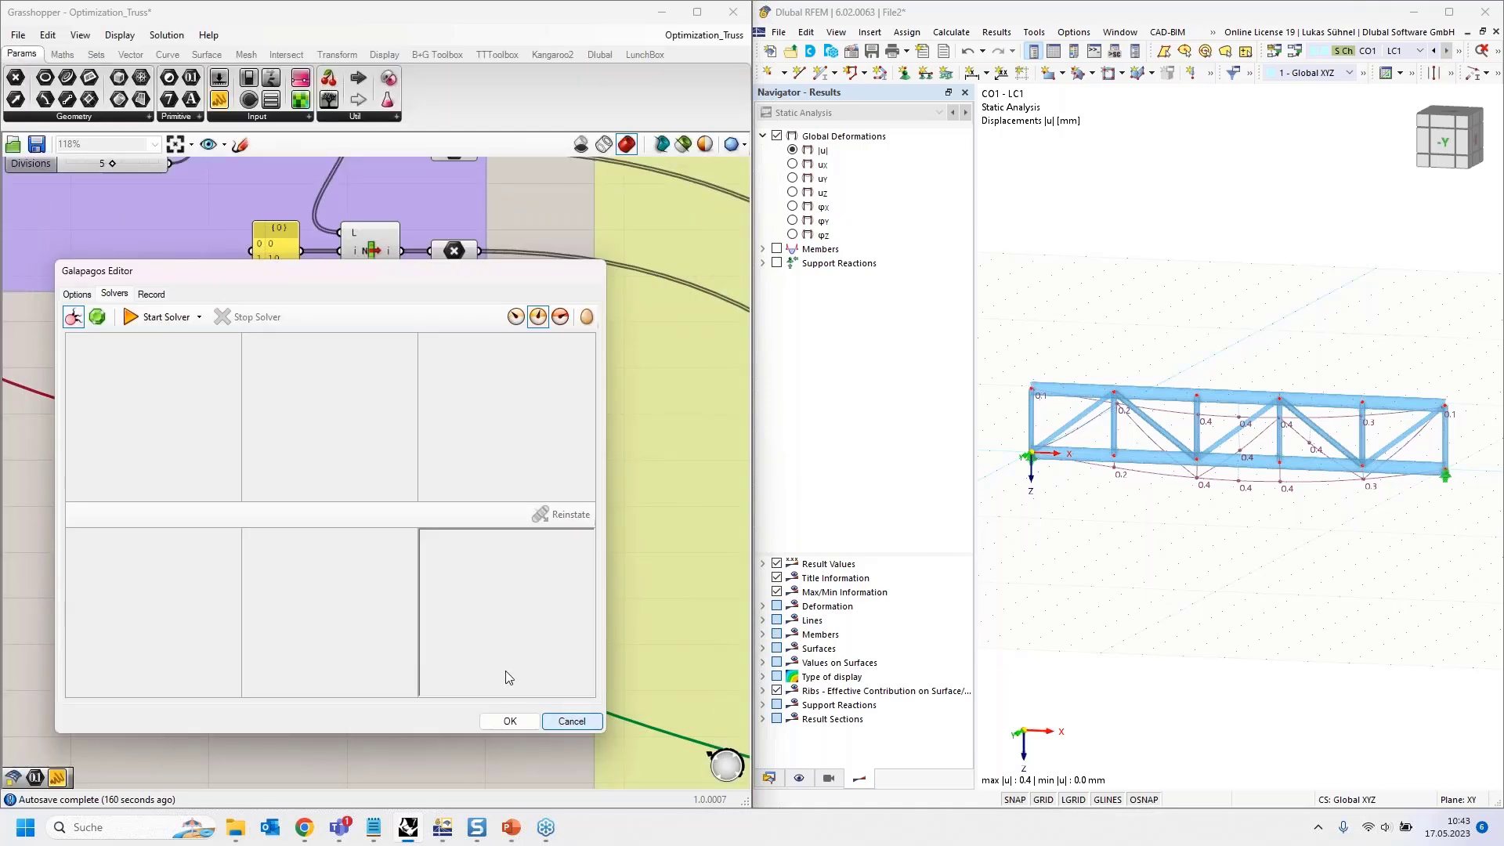
Examine the RFEM export component with its toggles and the File2 model name.
scroll(248, 454, "down", 10)
scroll(592, 424, "up", 9)
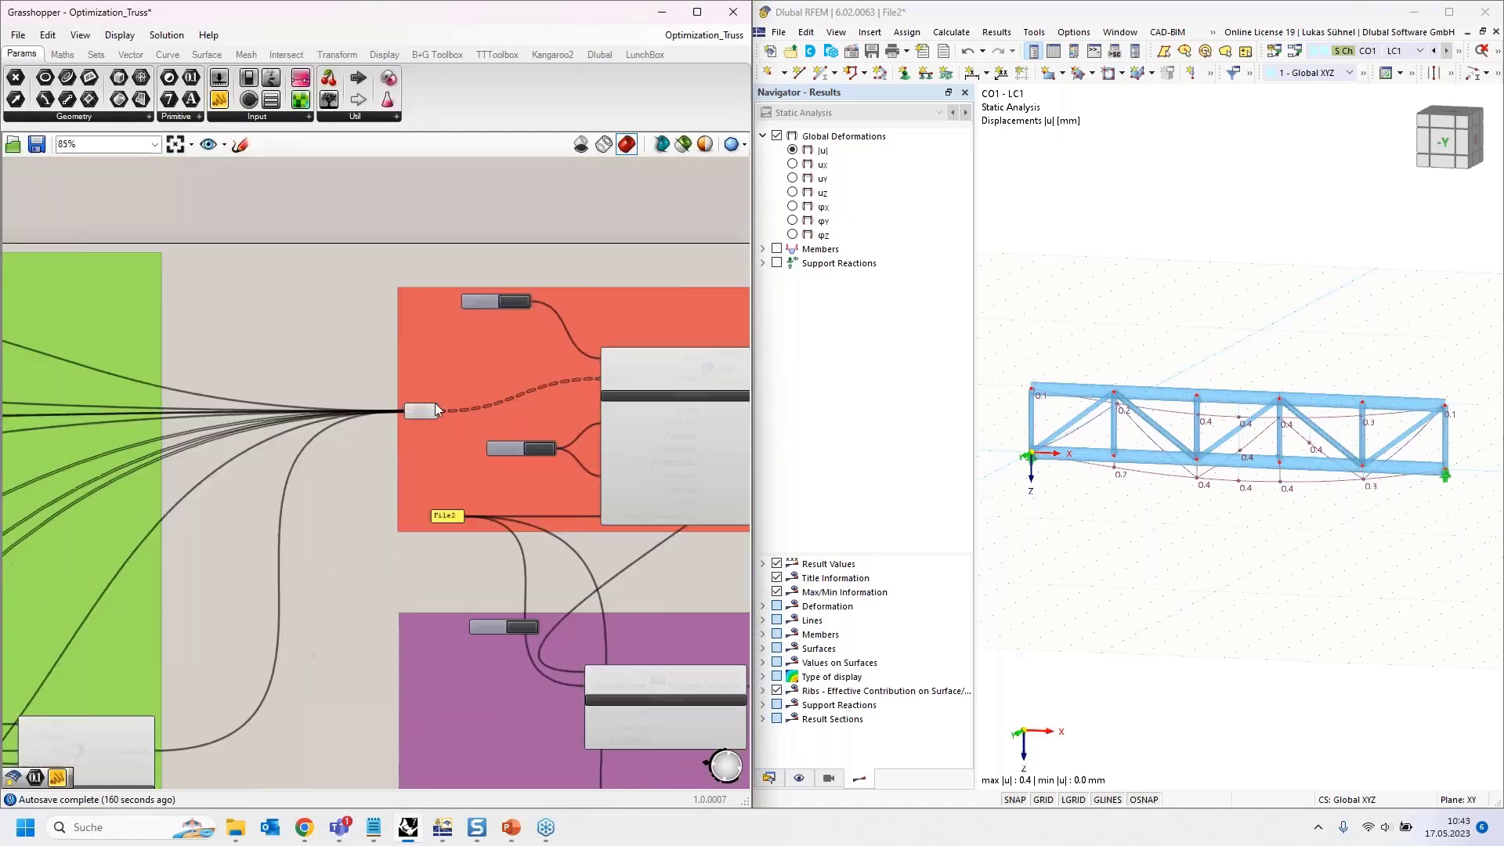
scroll(516, 329, "up", 1)
right_click_drag(325, 294, 161, 289)
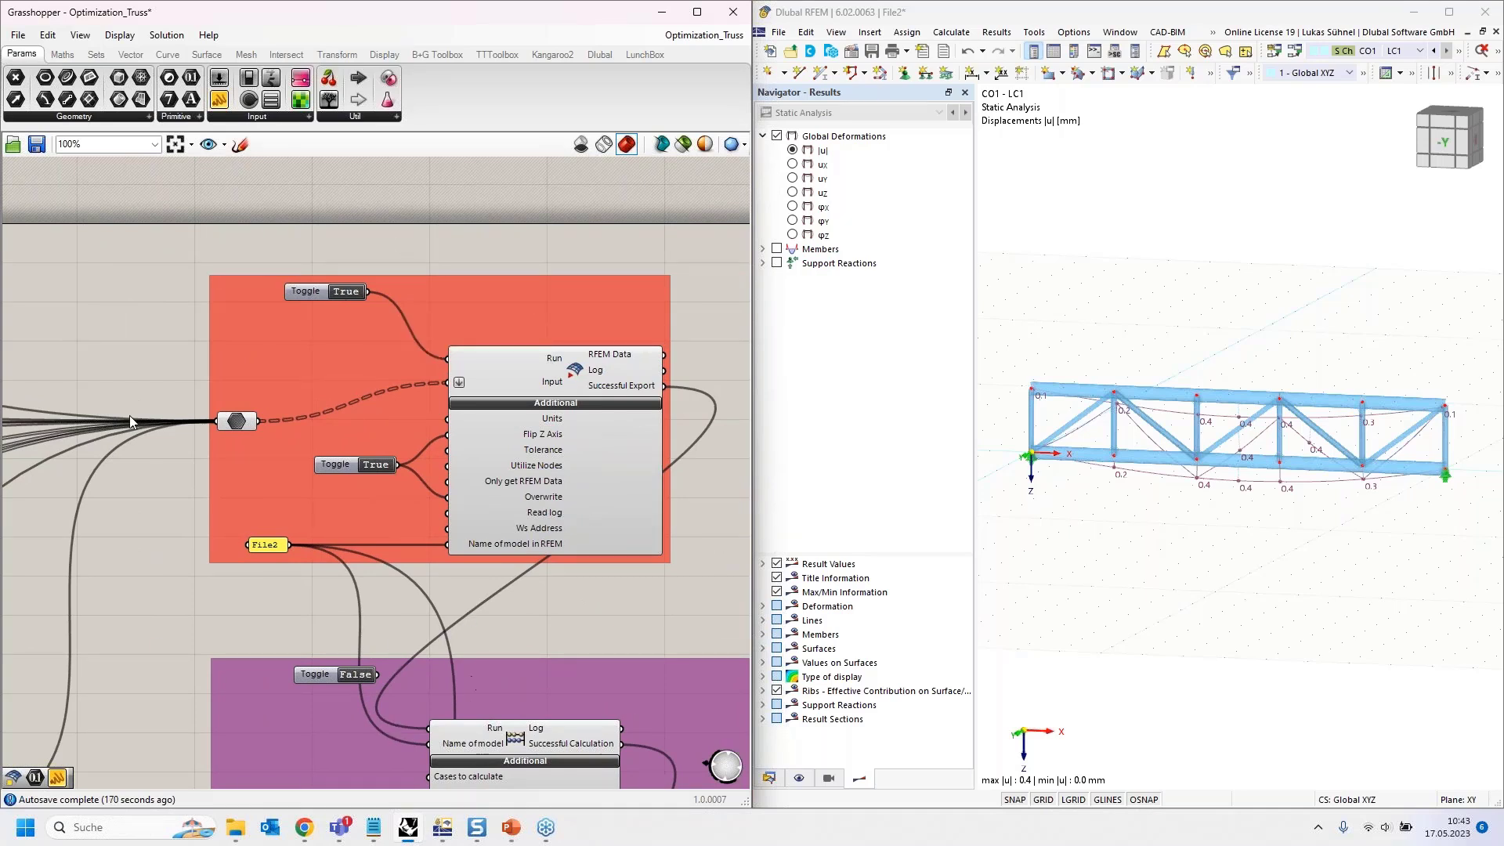
Trace the genome wire from the Galapagos component to the Factor slider and its link into the truss geometry.
scroll(605, 282, "down", 6)
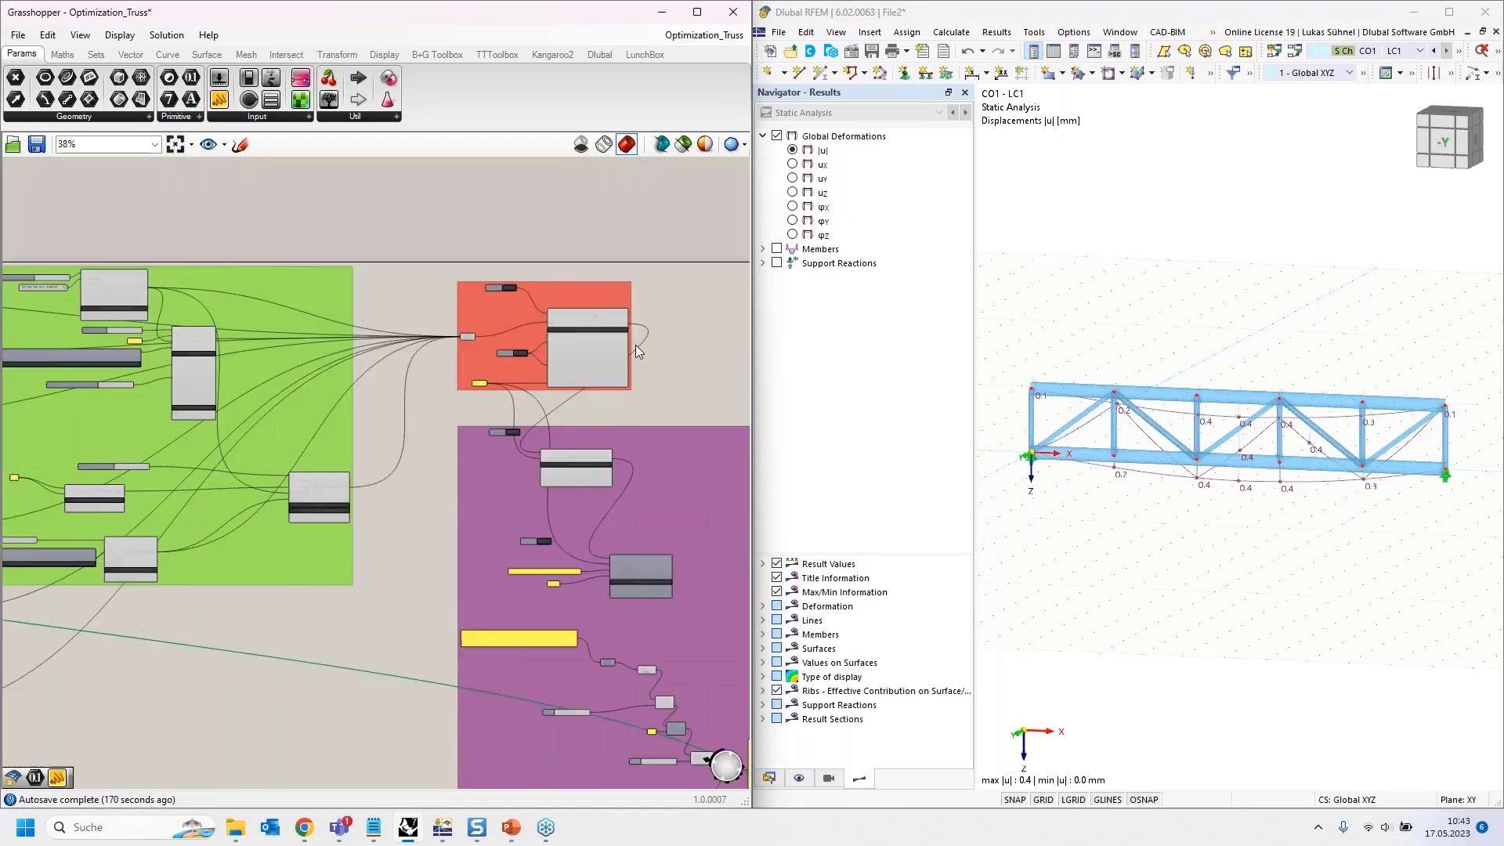
scroll(632, 360, "down", 1)
scroll(84, 333, "up", 7)
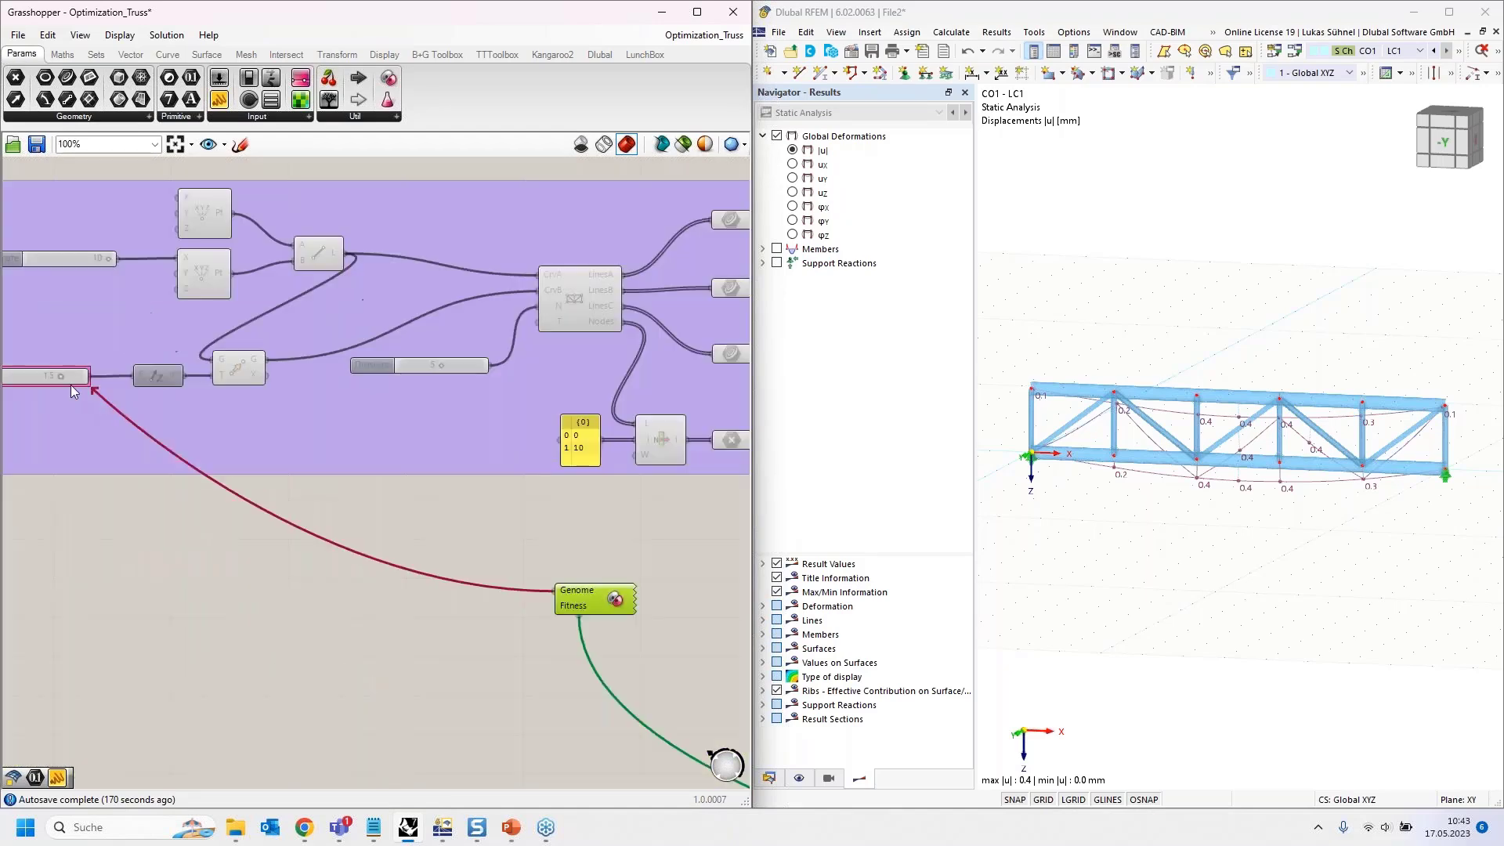
scroll(39, 379, "down", 2)
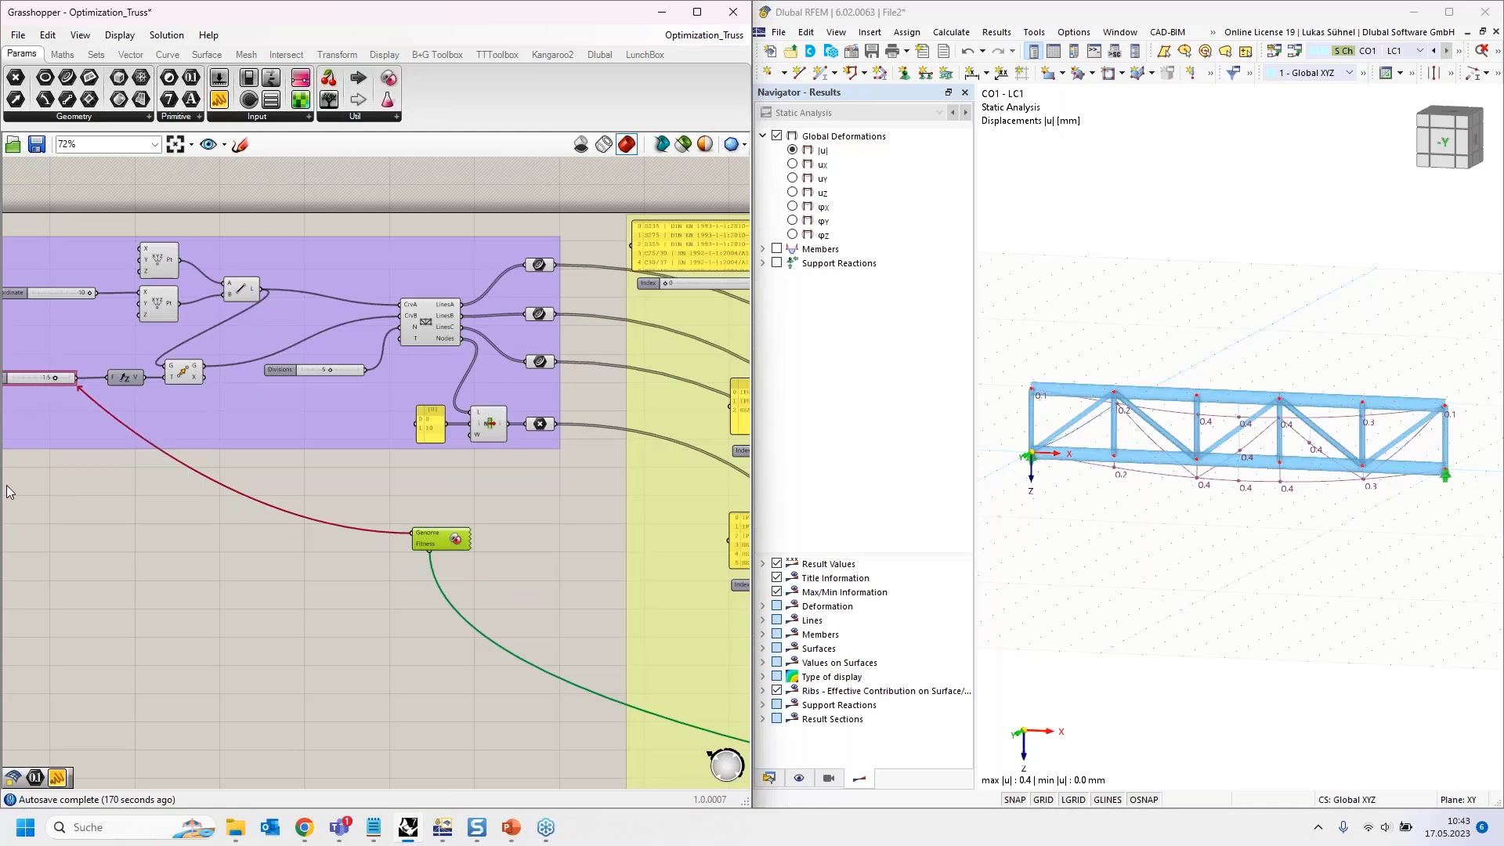
scroll(45, 376, "up", 2)
scroll(40, 384, "down", 5)
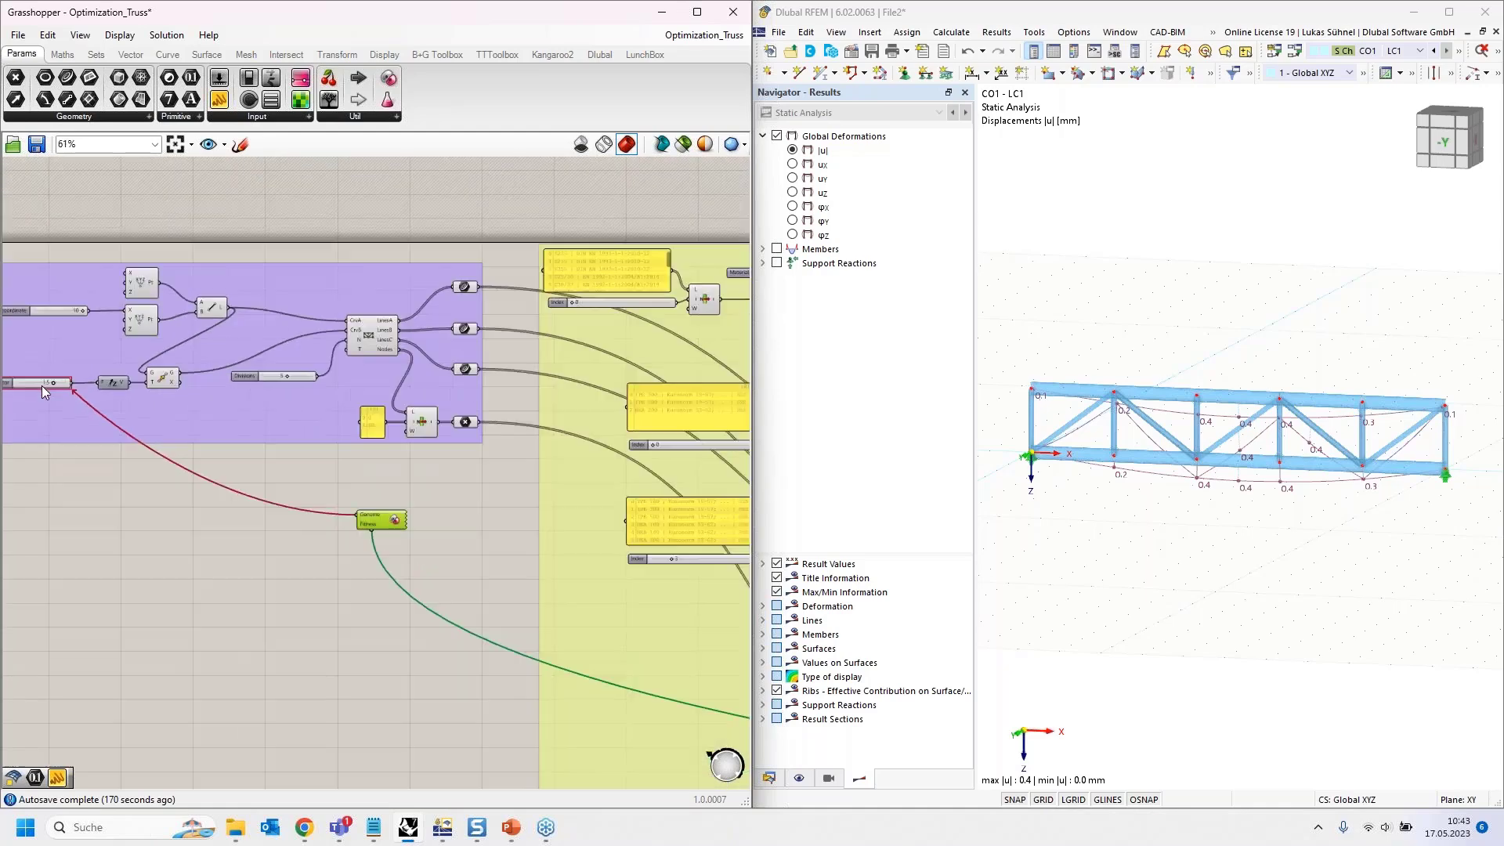
scroll(245, 418, "down", 3)
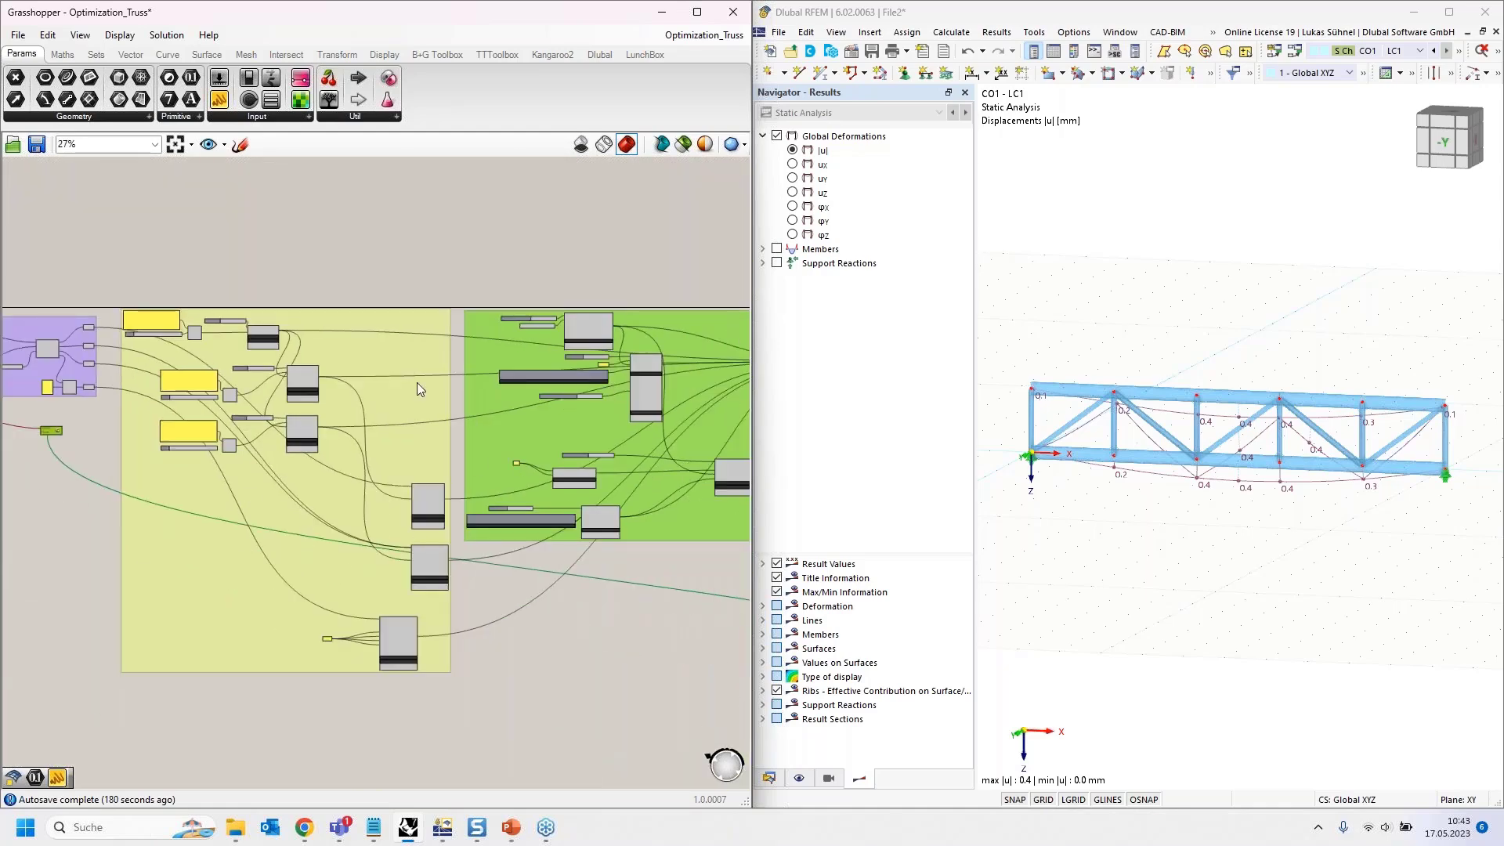
Follow the chain from the RFEM export through calculation and CSV export to the Number component used as fitness.
right_click_drag(717, 264, 244, 295)
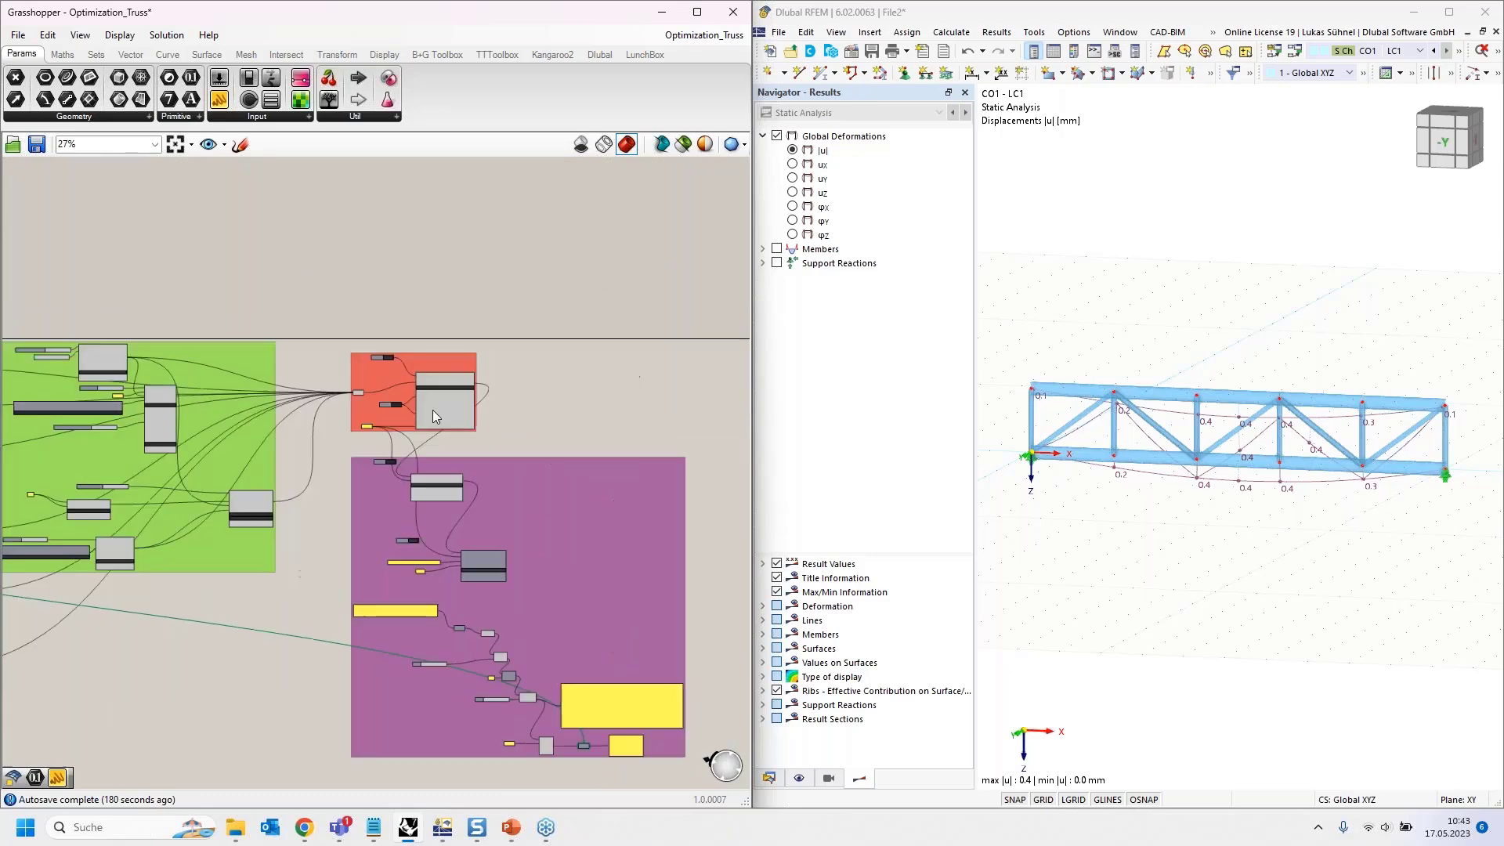
scroll(432, 411, "up", 3)
scroll(423, 437, "up", 3)
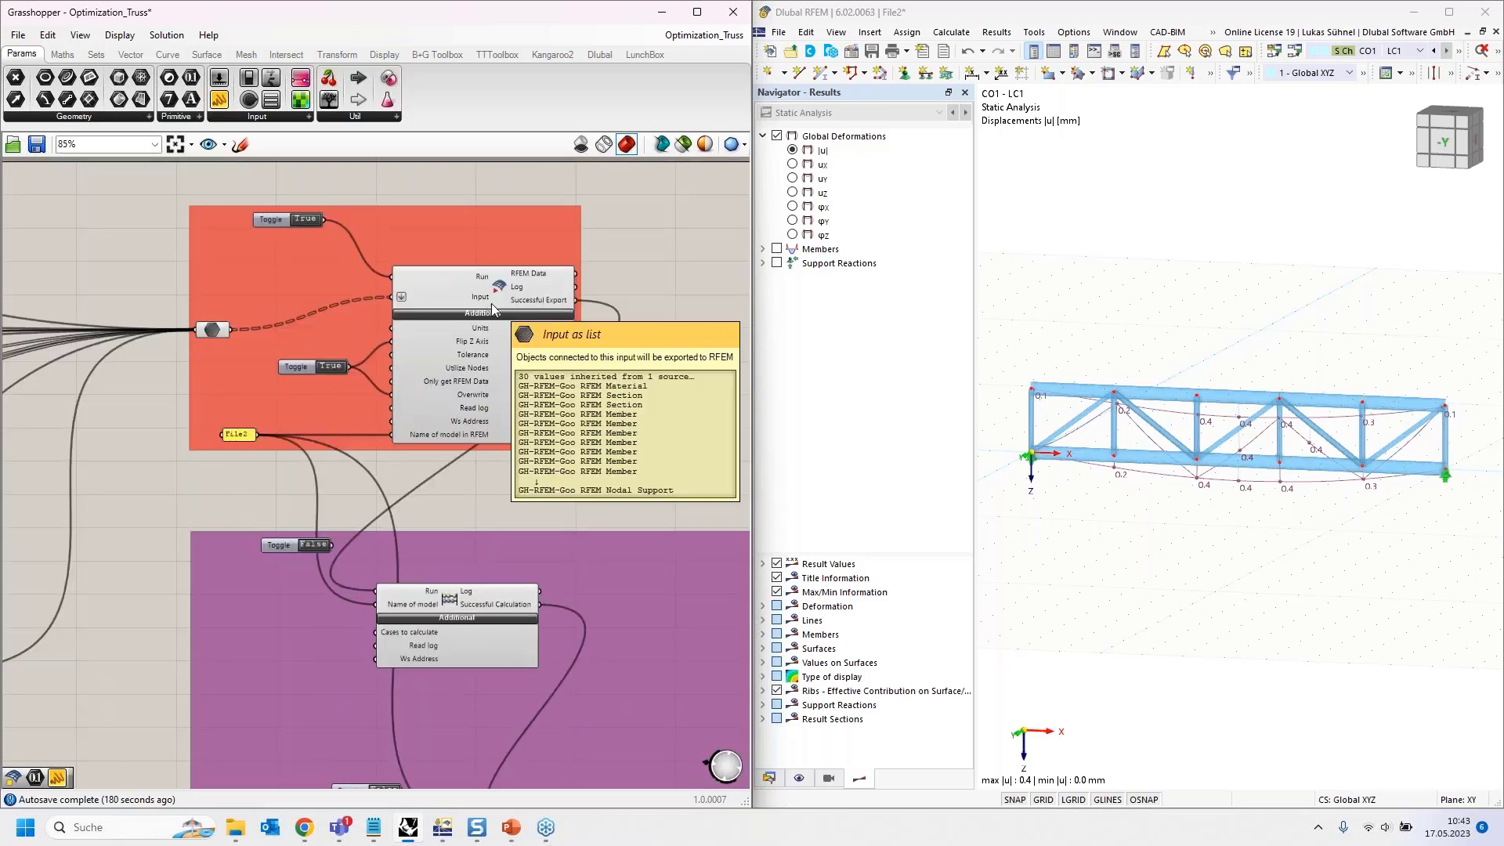
right_click_drag(569, 305, 564, 170)
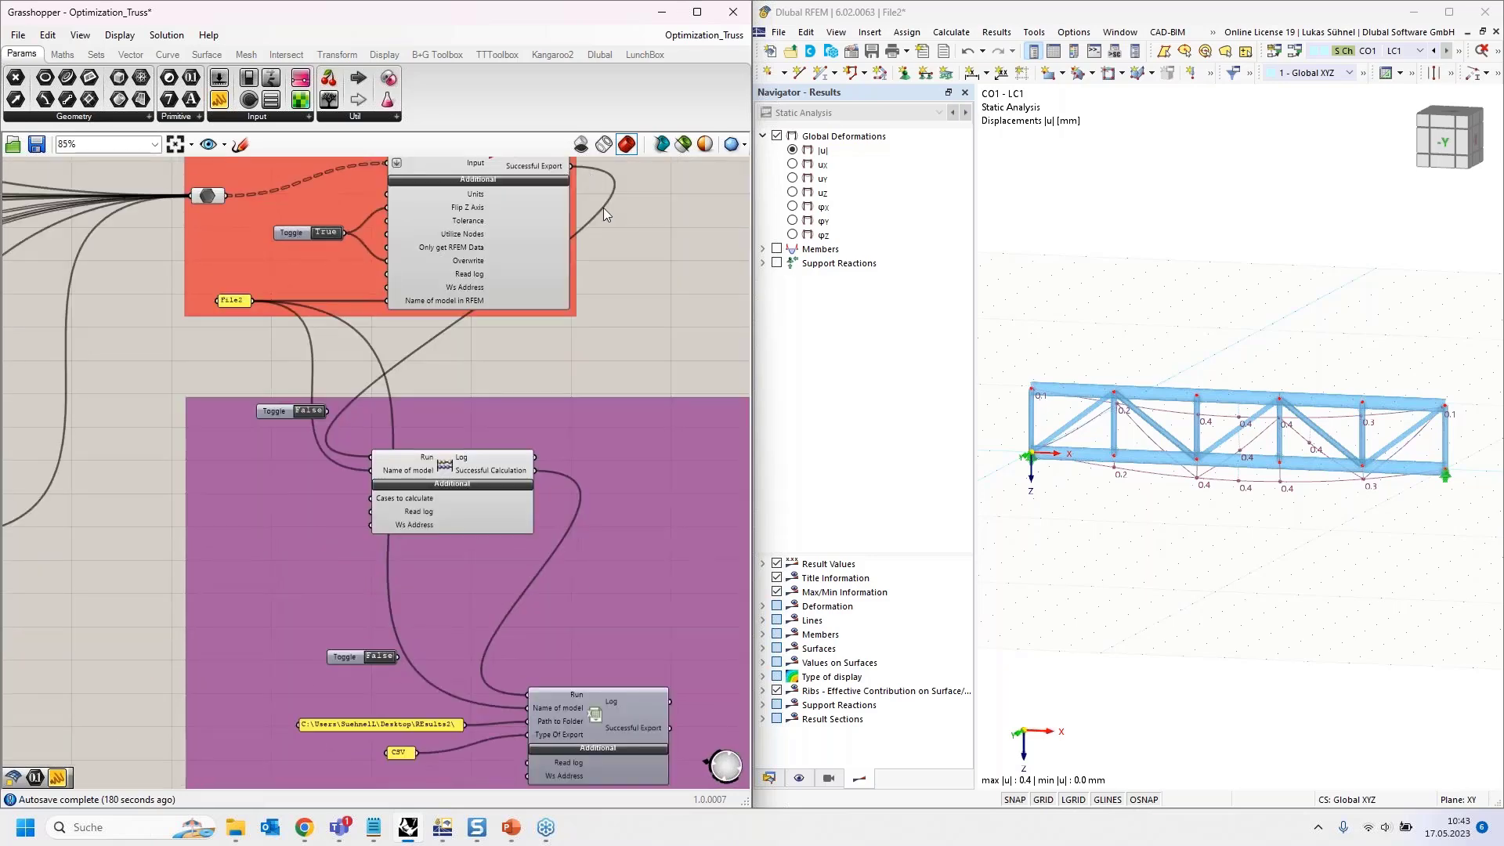
right_click_drag(635, 342, 572, 138)
right_click_drag(551, 717, 389, 312)
right_click_drag(472, 629, 418, 552)
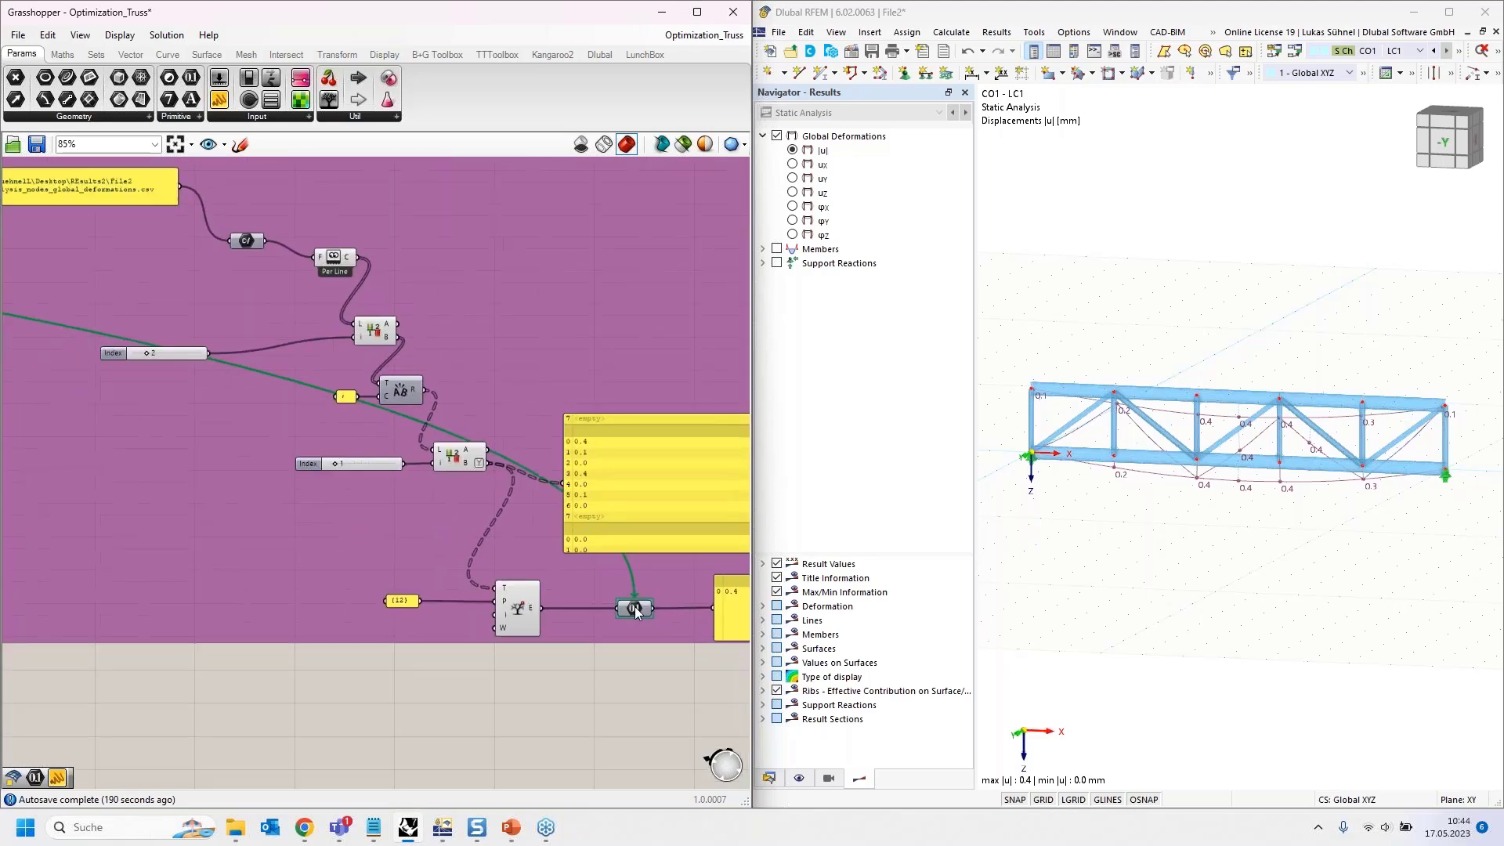
Reopen the Galapagos component's editor on its solver page and start the evolutionary solver.
scroll(492, 623, "down", 6)
scroll(473, 616, "down", 1)
right_click_drag(246, 551, 689, 552)
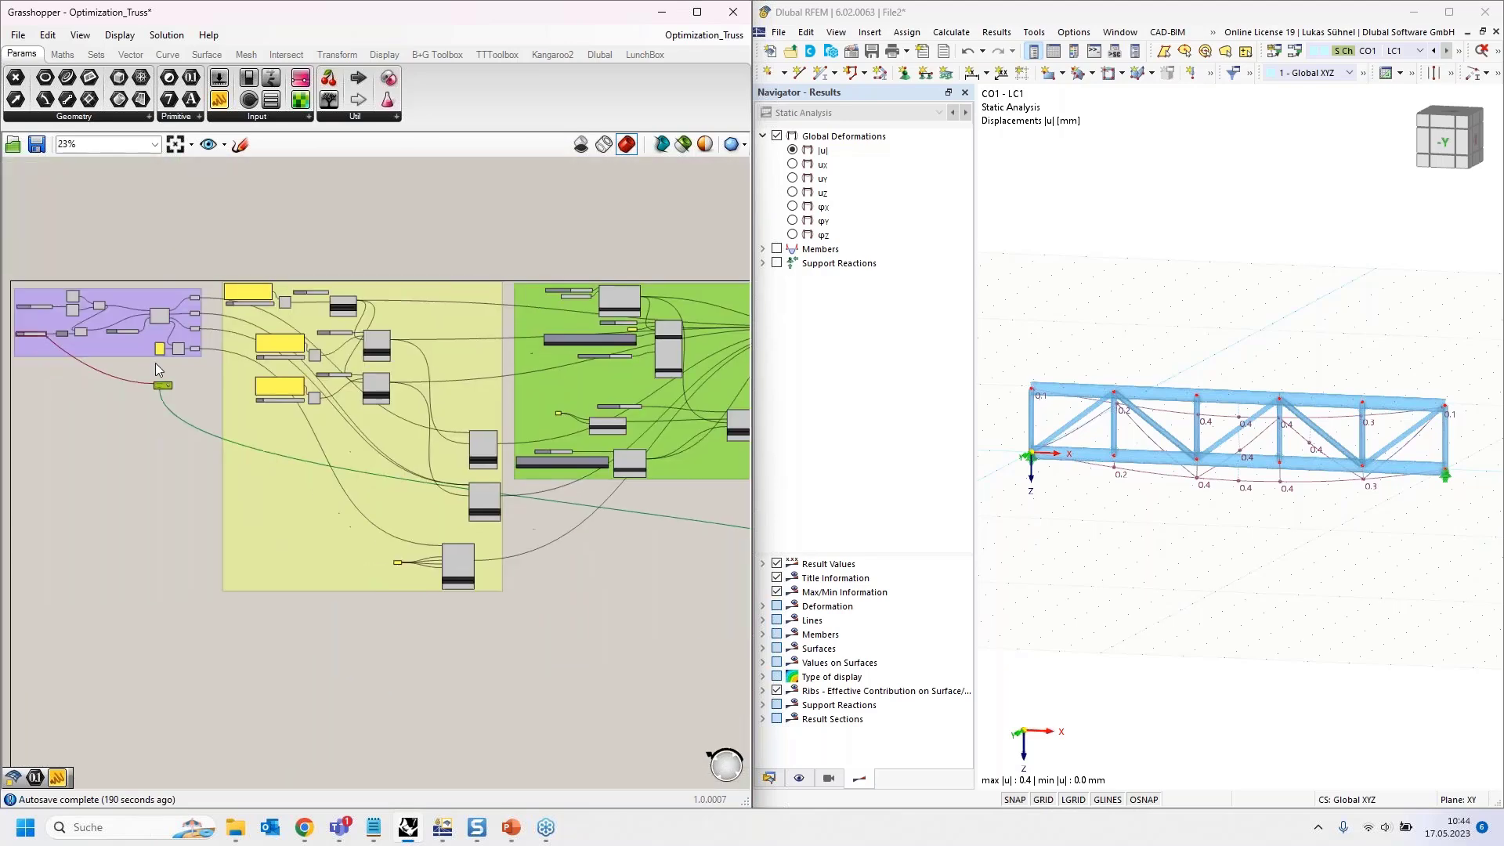
scroll(155, 363, "up", 6)
double_click(268, 364)
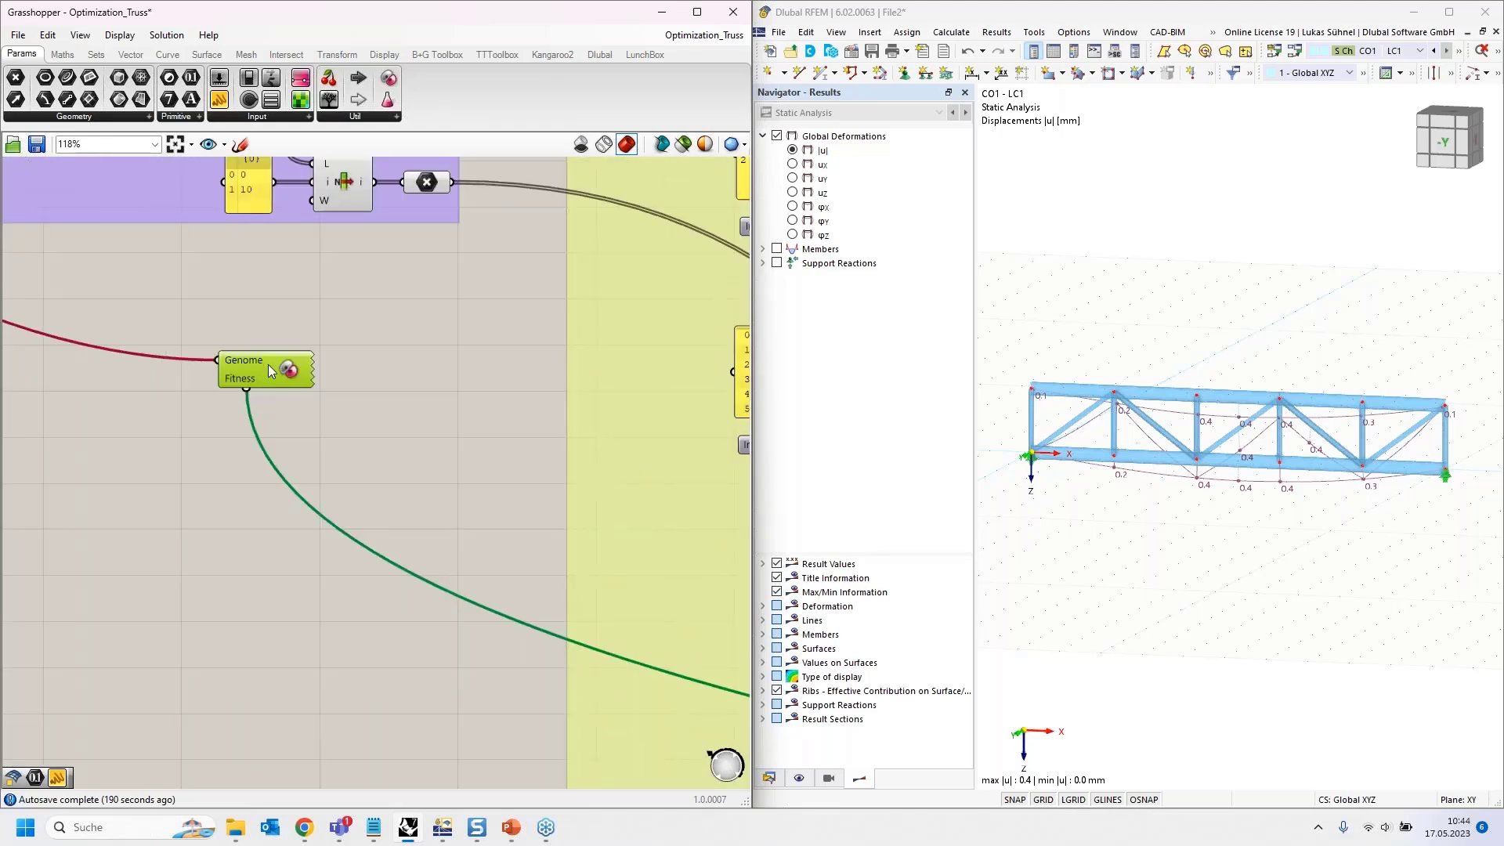
left_click(66, 159)
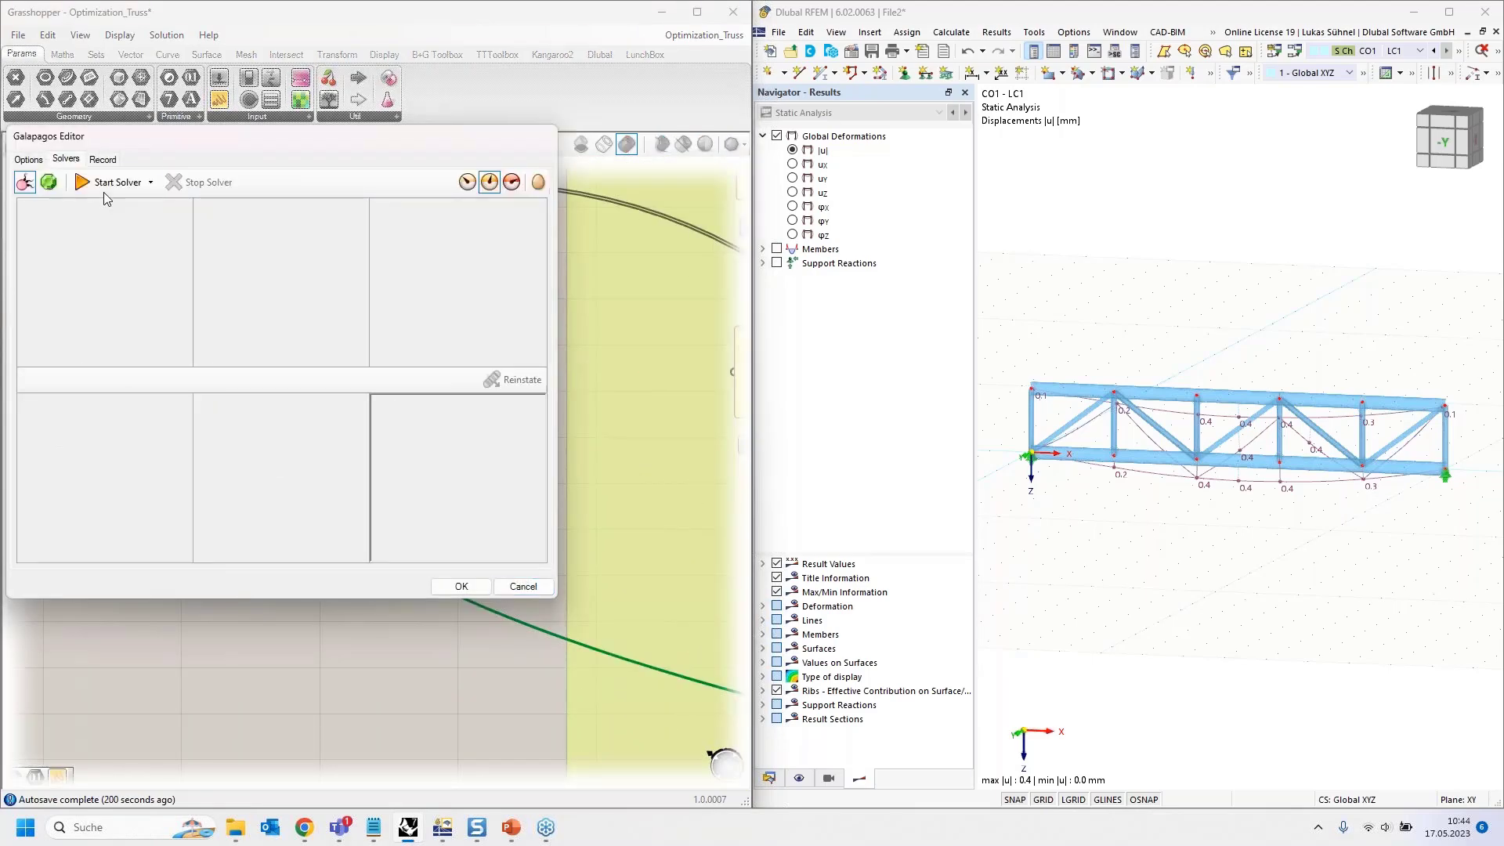
left_click(102, 183)
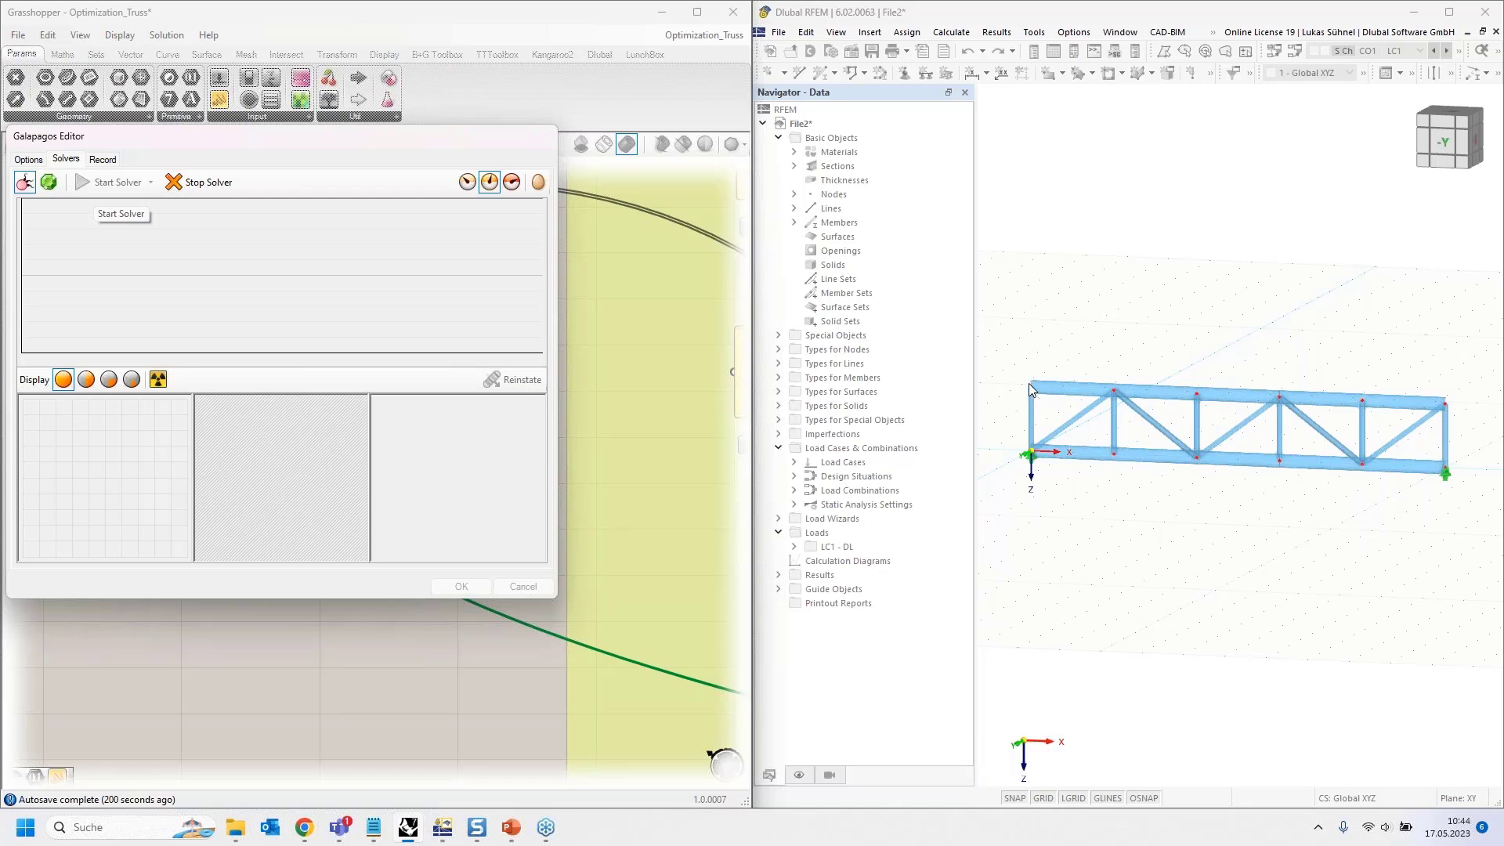
left_click(1043, 466)
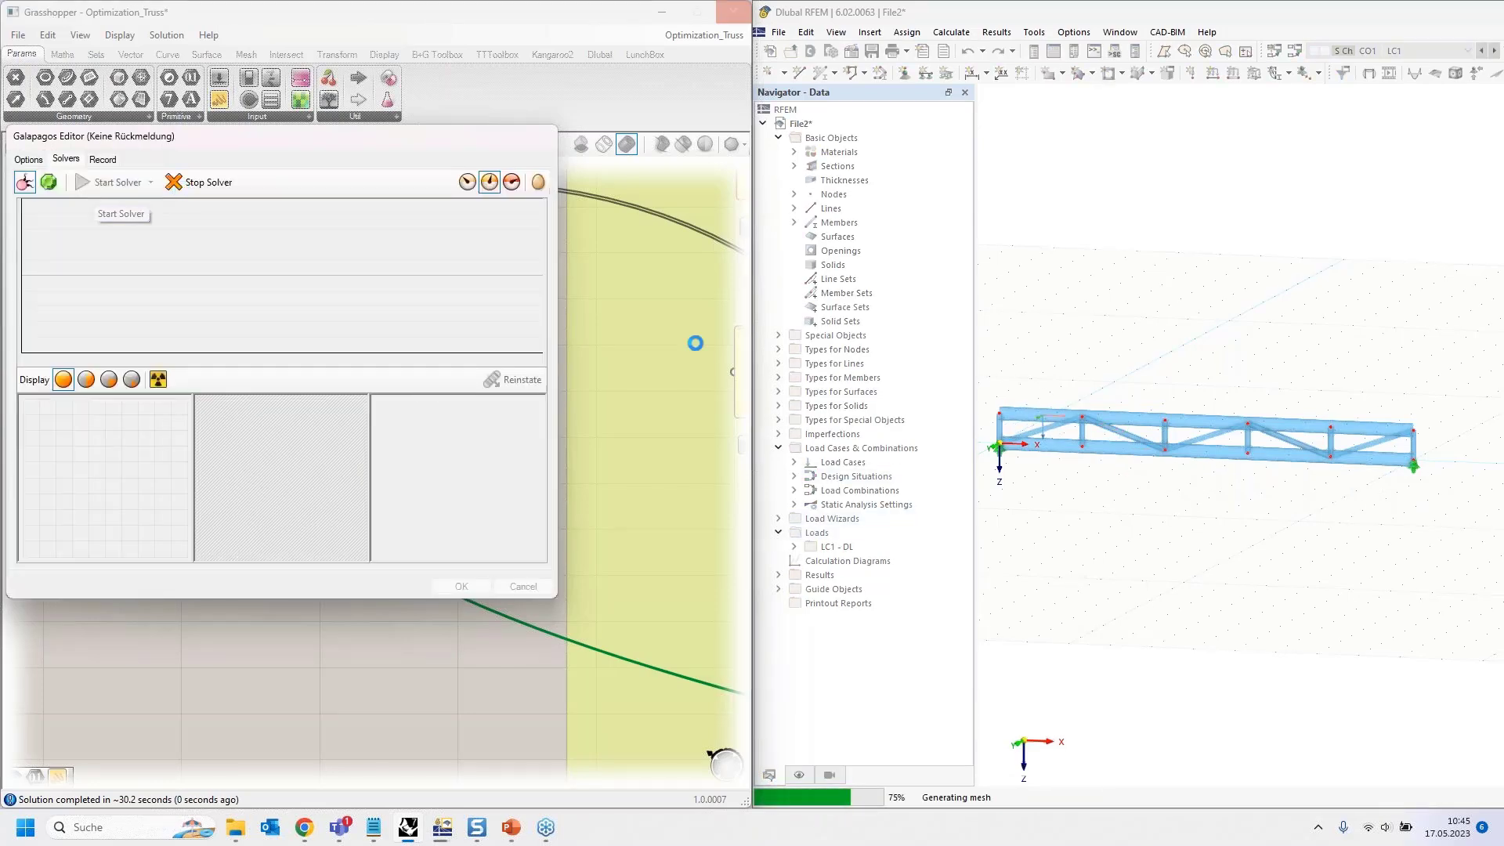
left_click(232, 828)
left_click(211, 89)
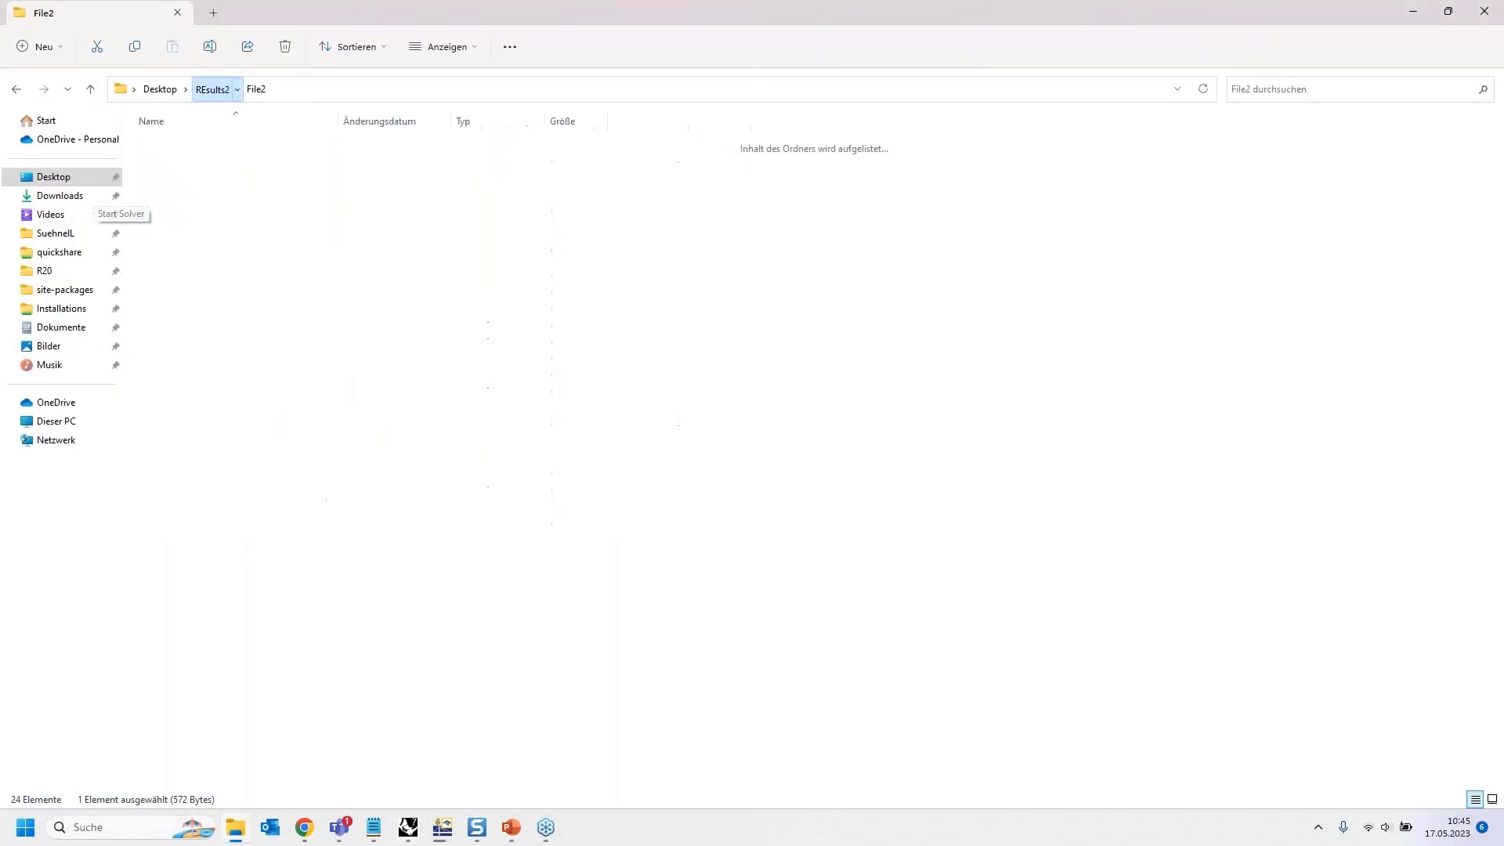
left_click(48, 233)
double_click(230, 177)
left_click(236, 300)
double_click(237, 301)
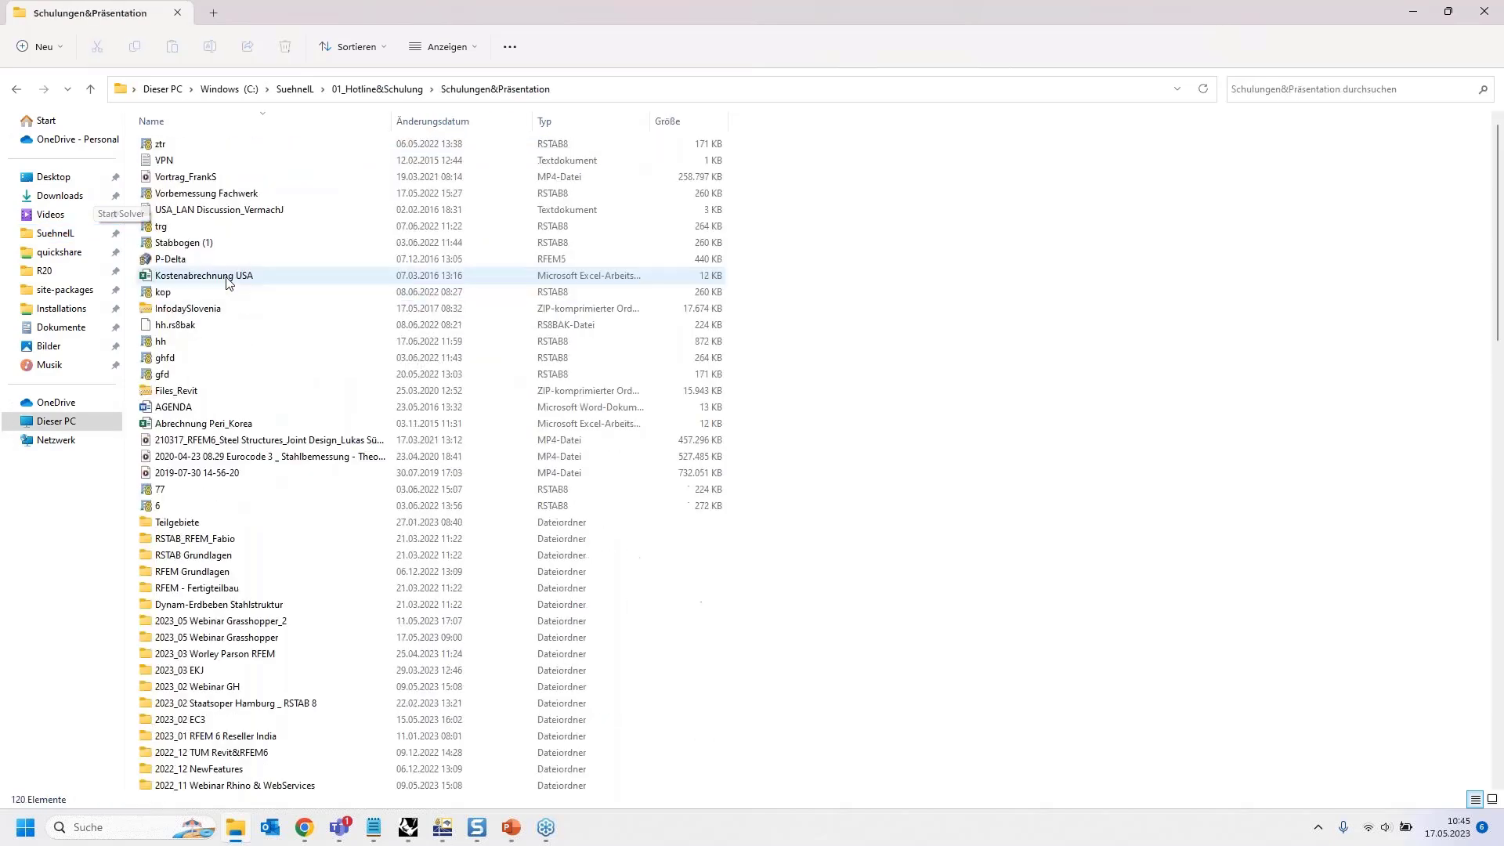
double_click(228, 631)
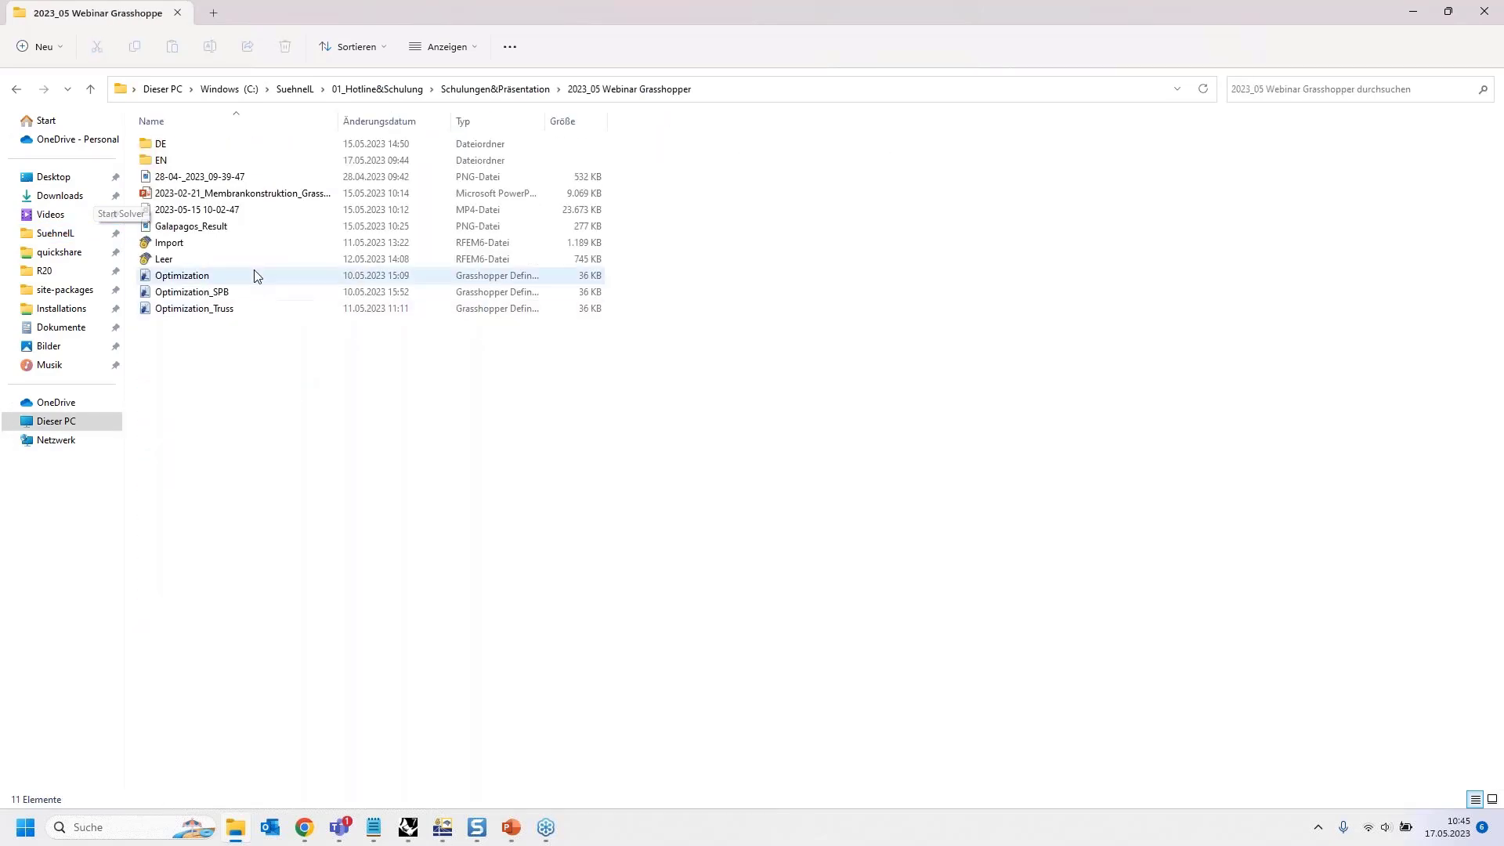
double_click(188, 145)
key("alt+Left")
double_click(235, 212)
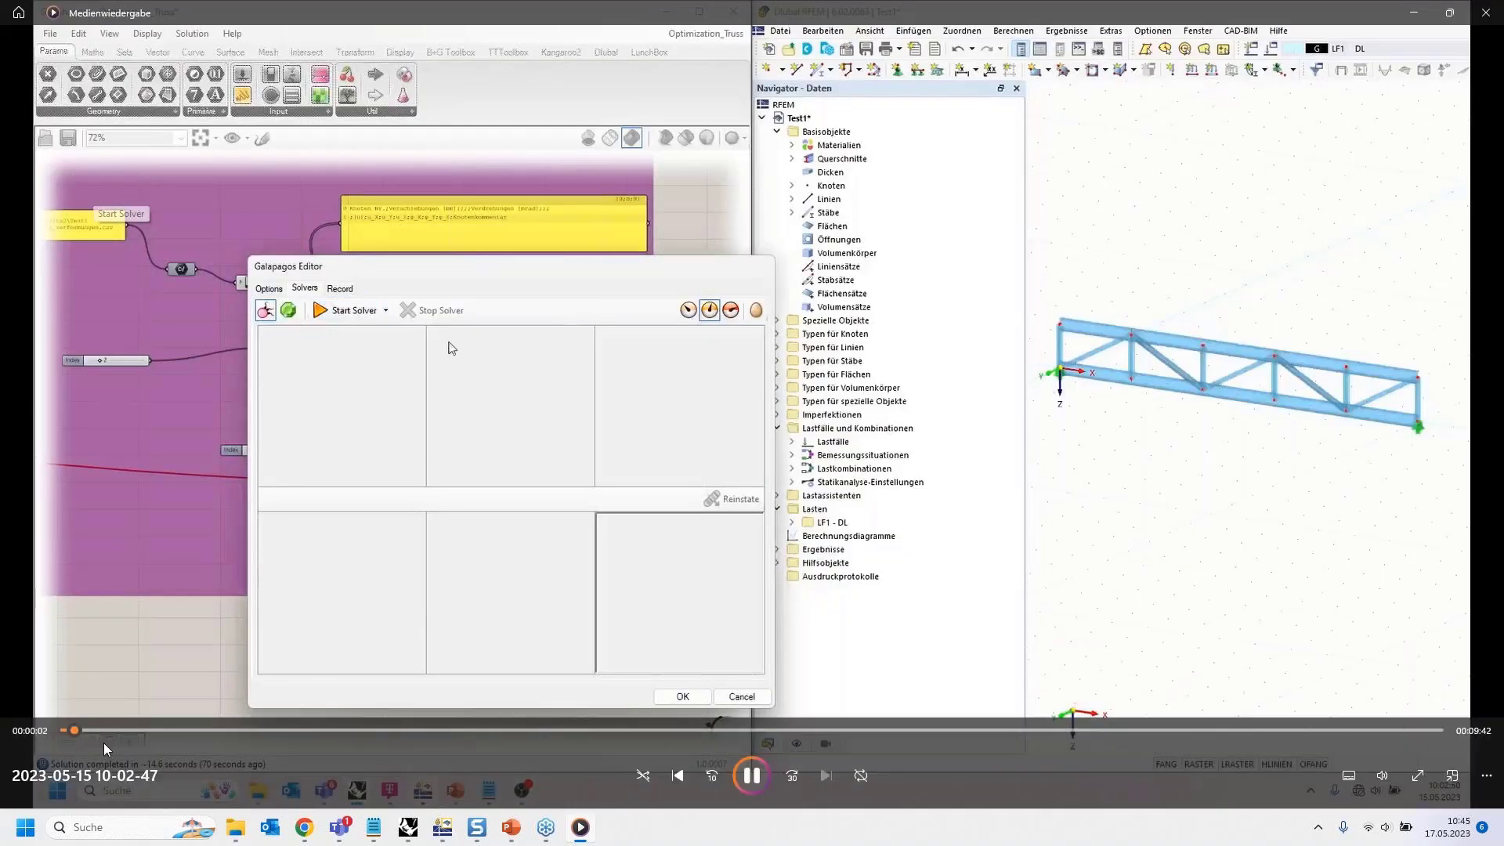
Skip the recording ahead to about 9:15, where the solver has computed several generations.
left_click(135, 729)
left_click_drag(141, 728, 343, 727)
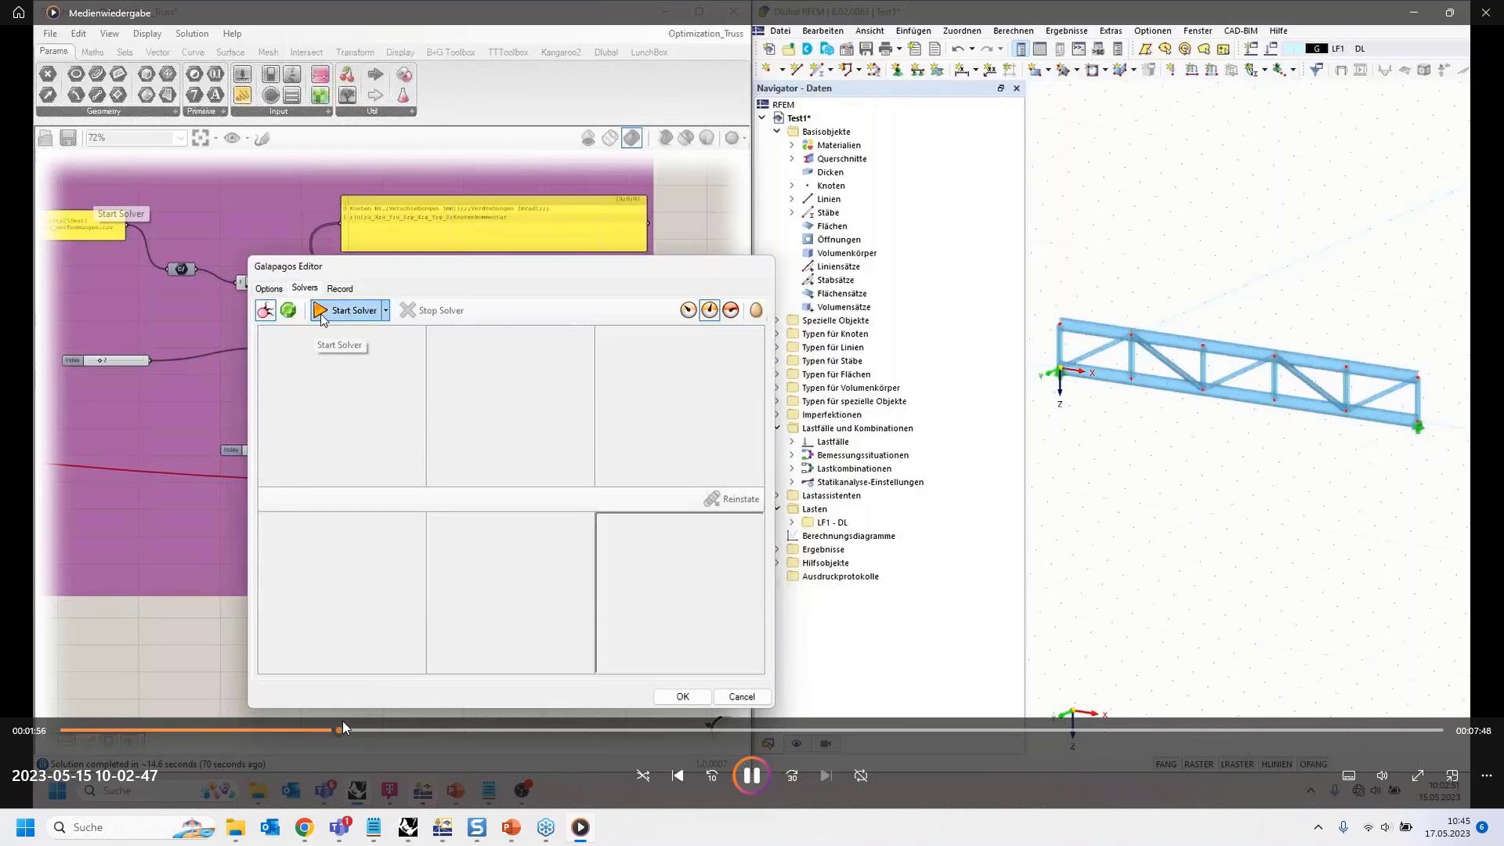
left_click_drag(345, 722, 1421, 713)
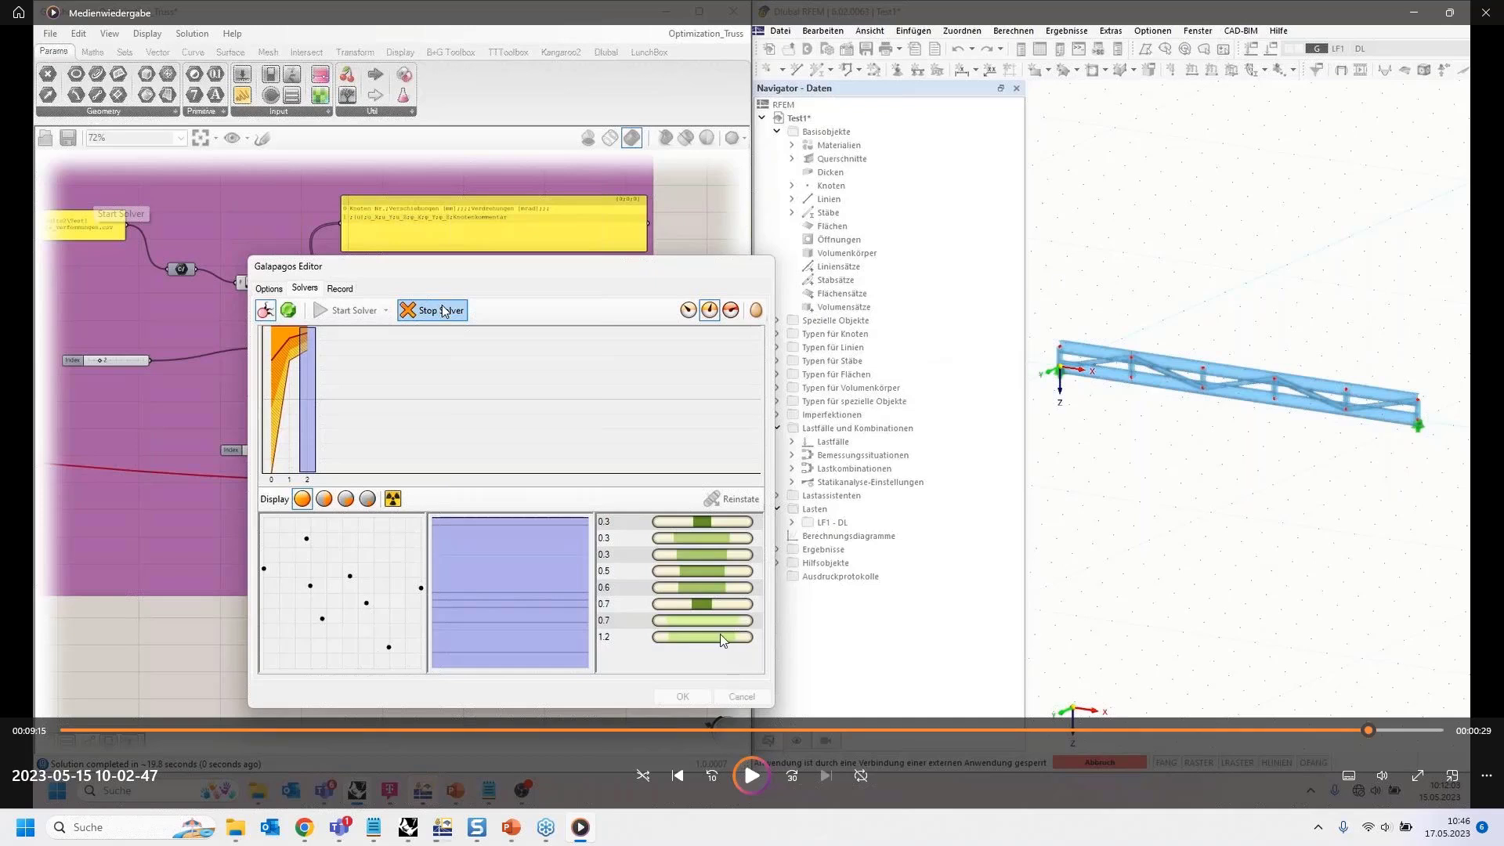
Examine the recorded solver's generation chart and fitness list in full screen, and leave the video view.
right_click(688, 574)
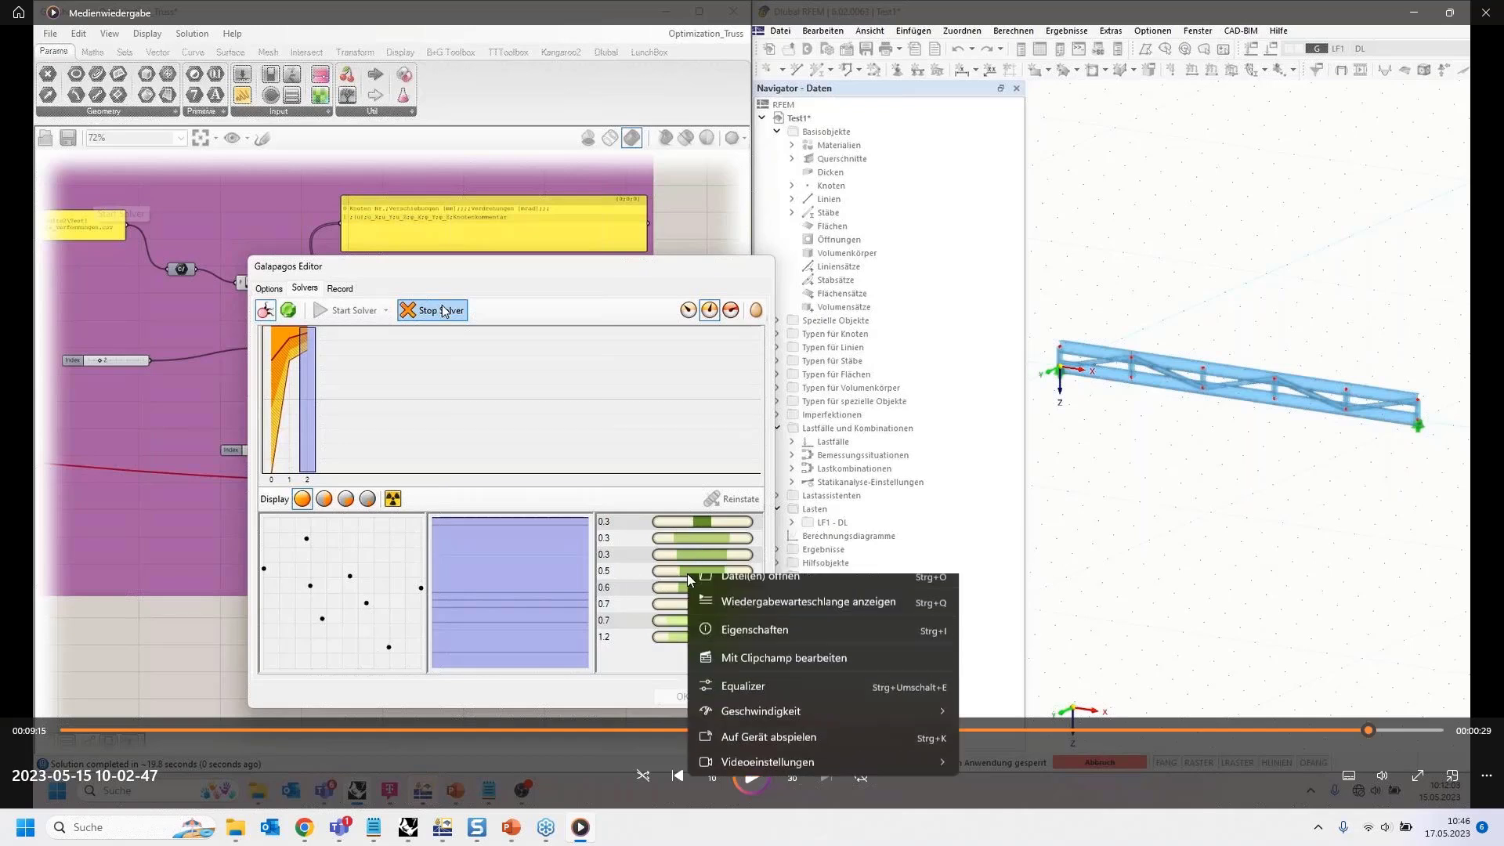
left_click(672, 582)
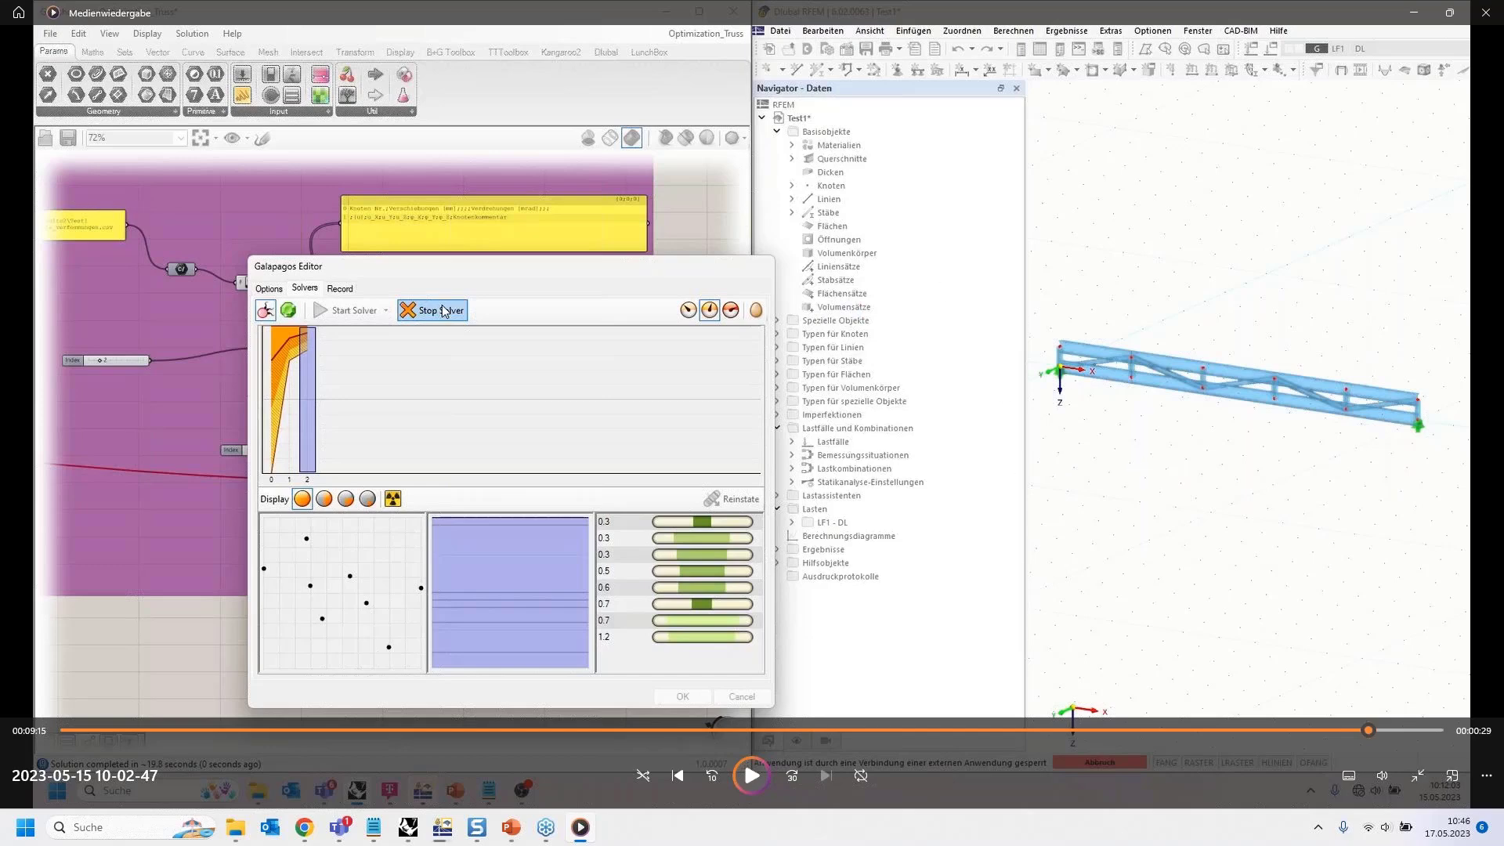
double_click(819, 209)
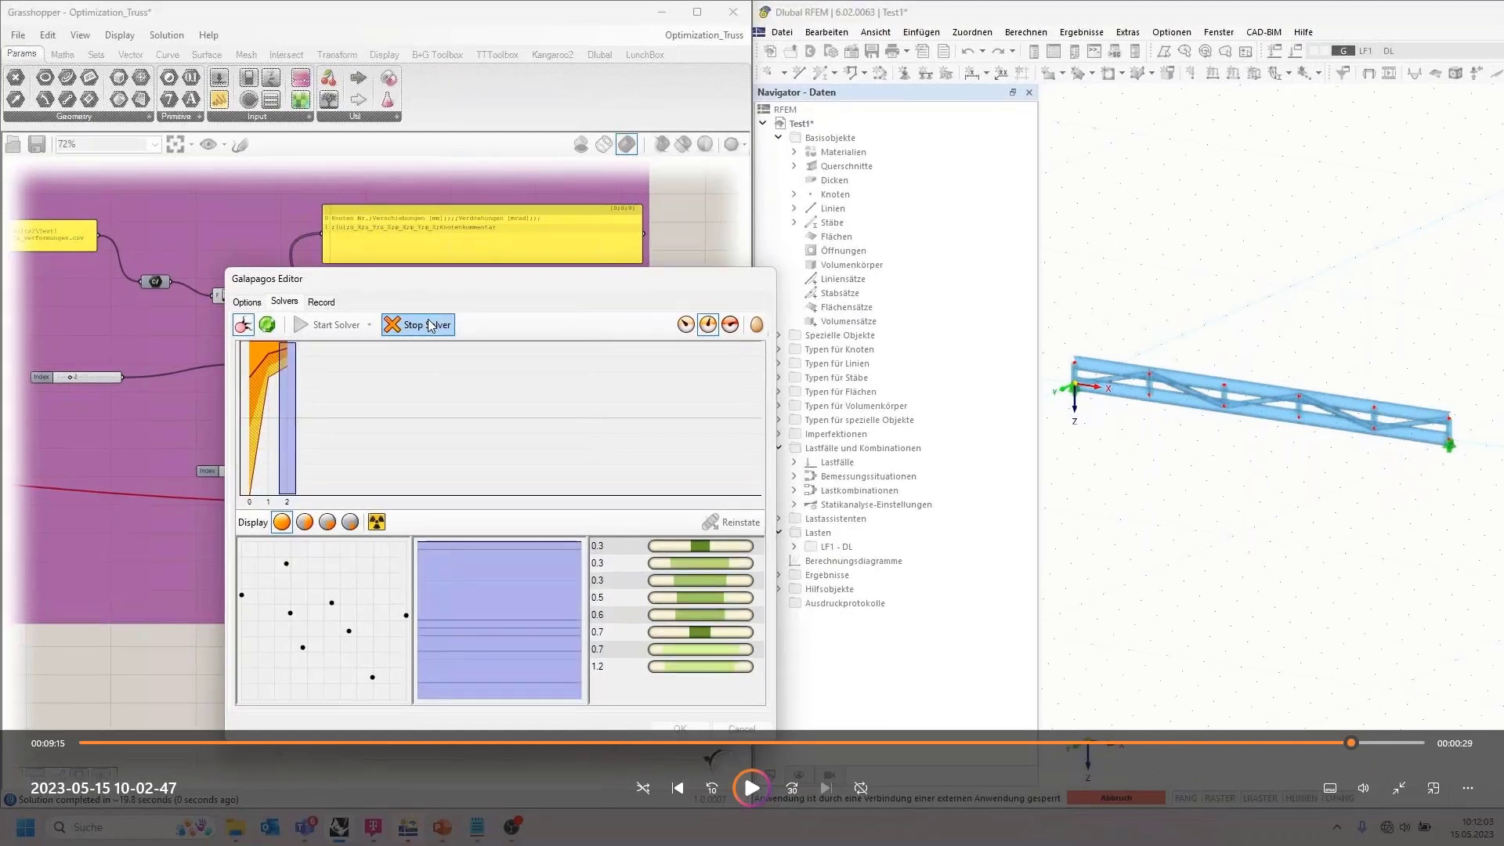
key("Escape")
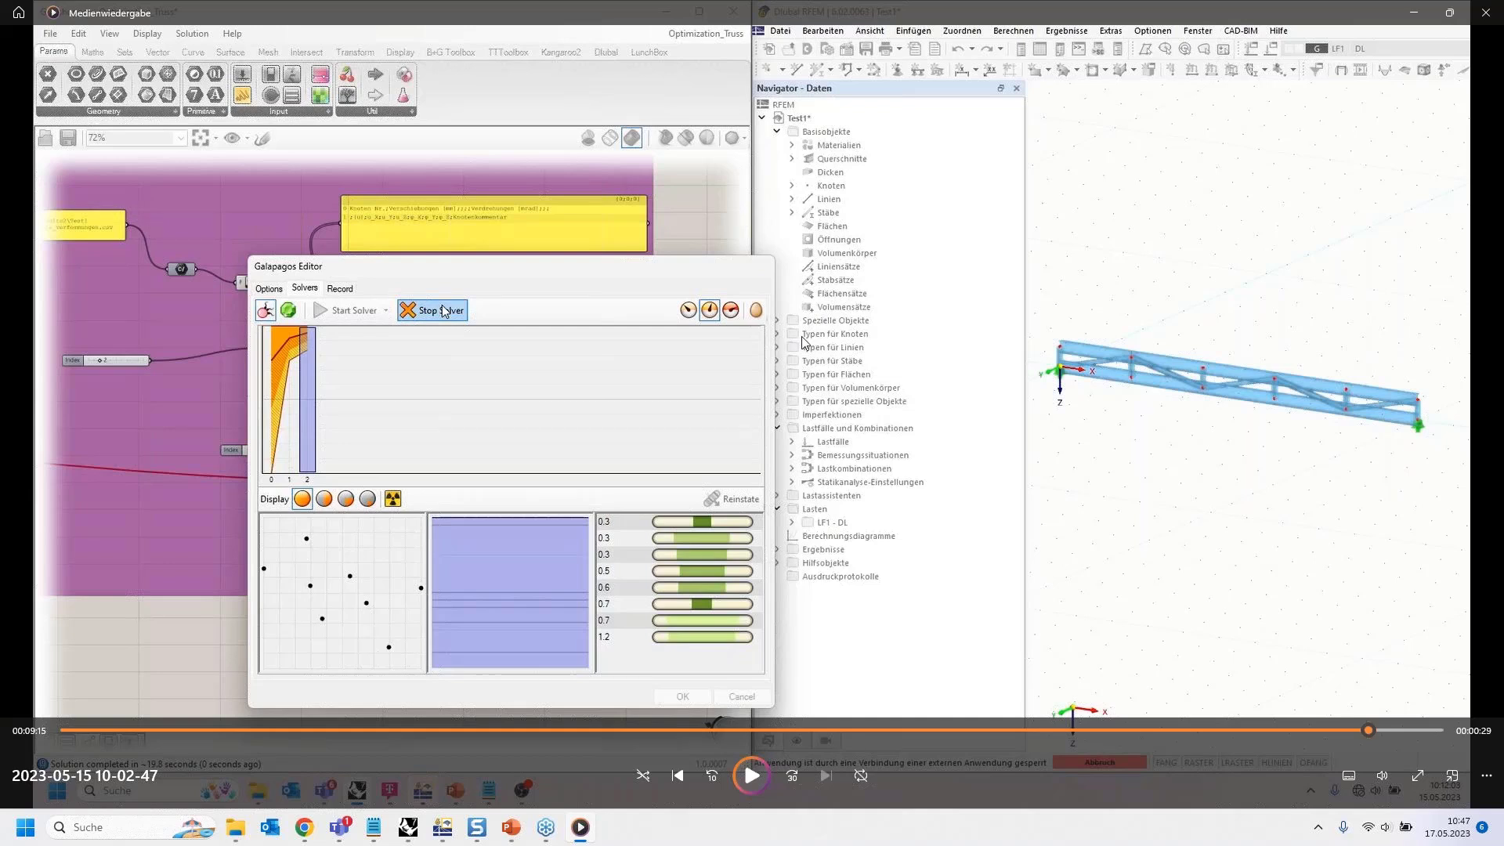
key("Escape")
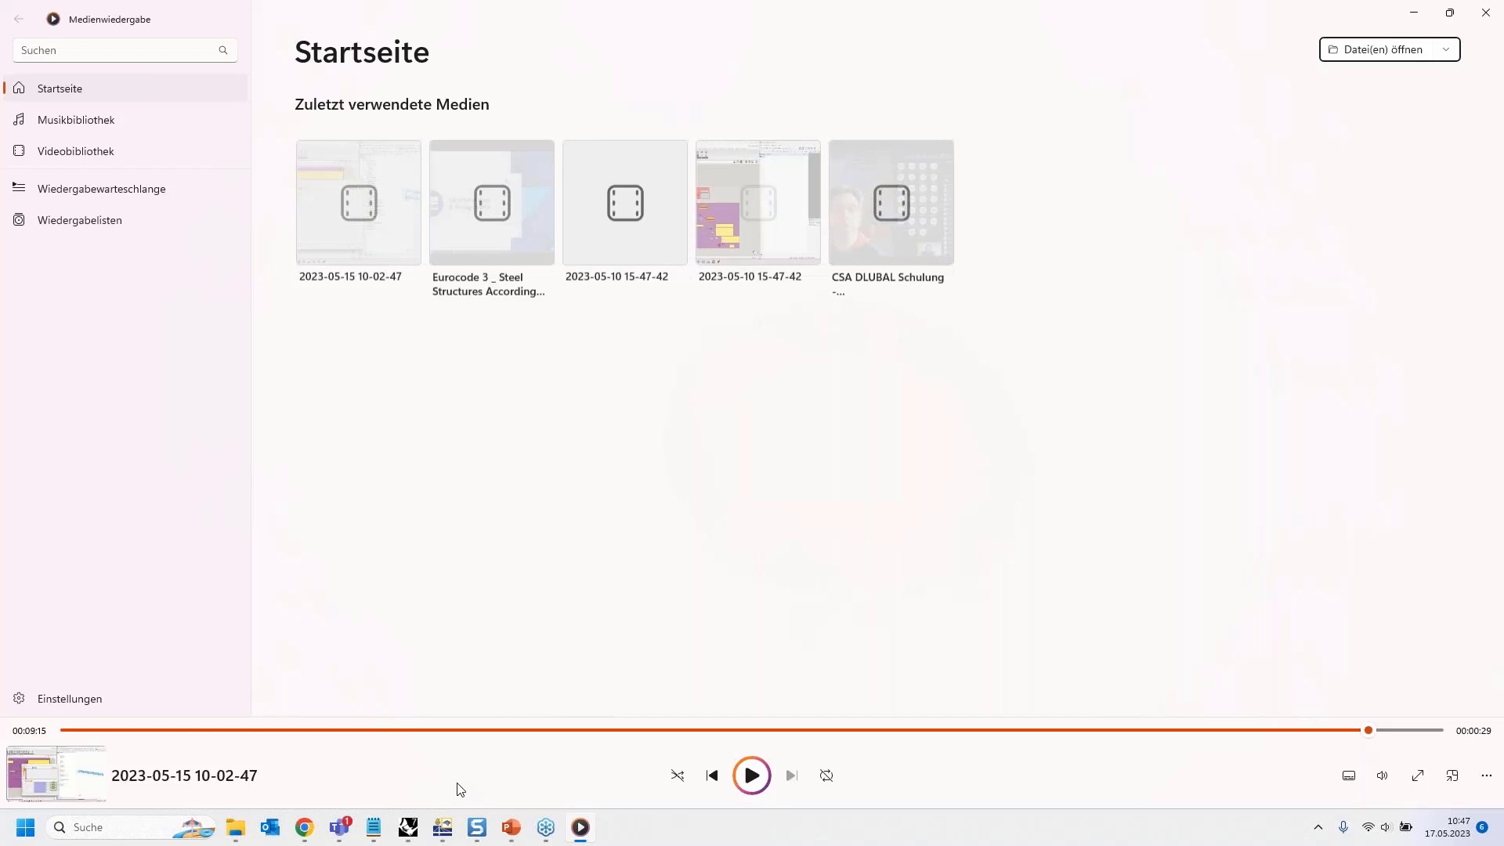
Minimize the media player, bring up the PowerPoint slide show about the GH interface, and end it.
left_click(1415, 12)
left_click(408, 826)
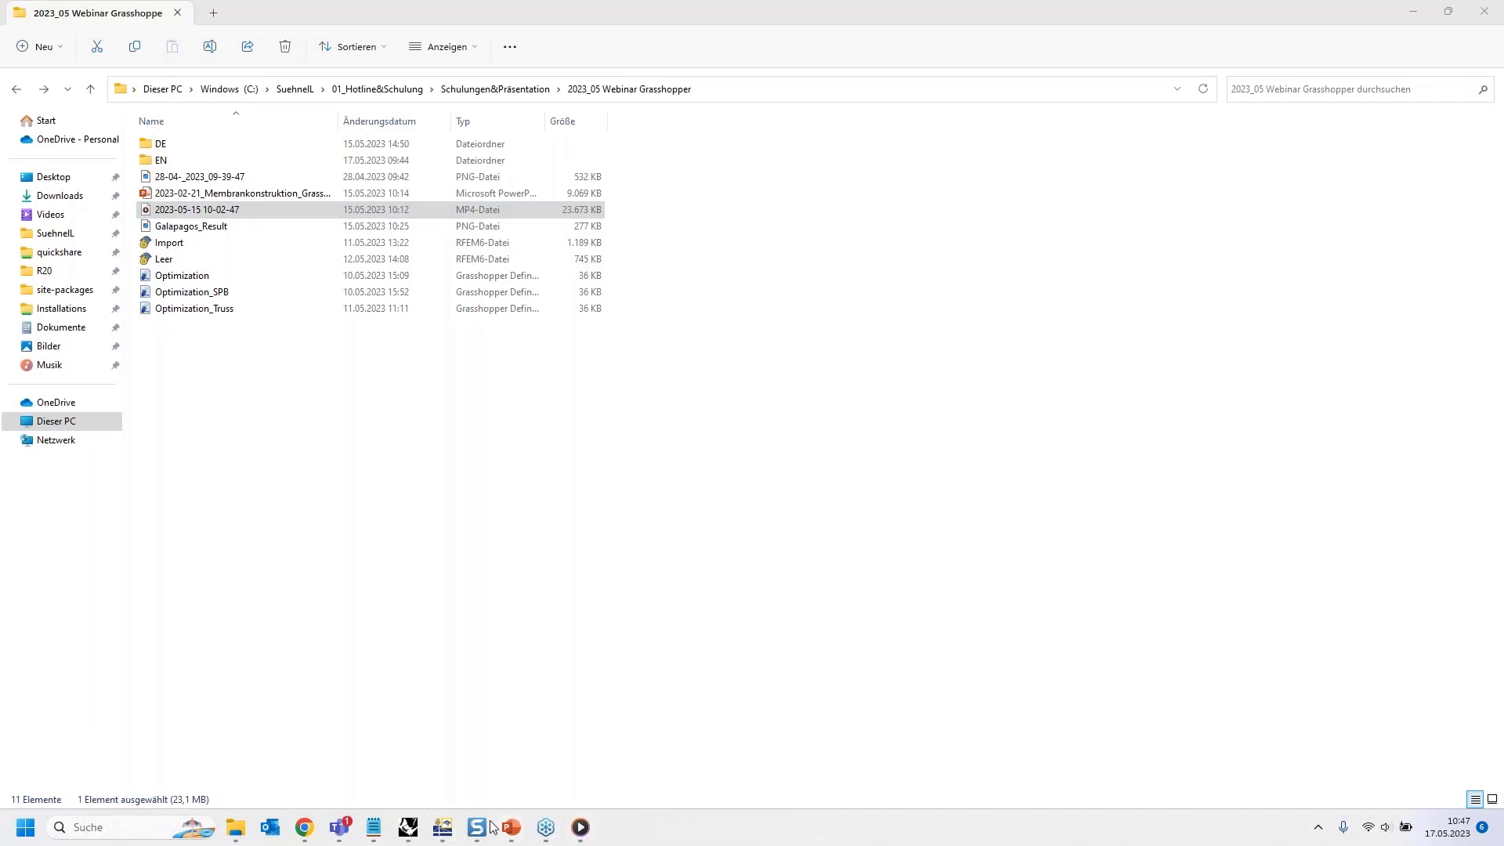
mouse_move(409, 829)
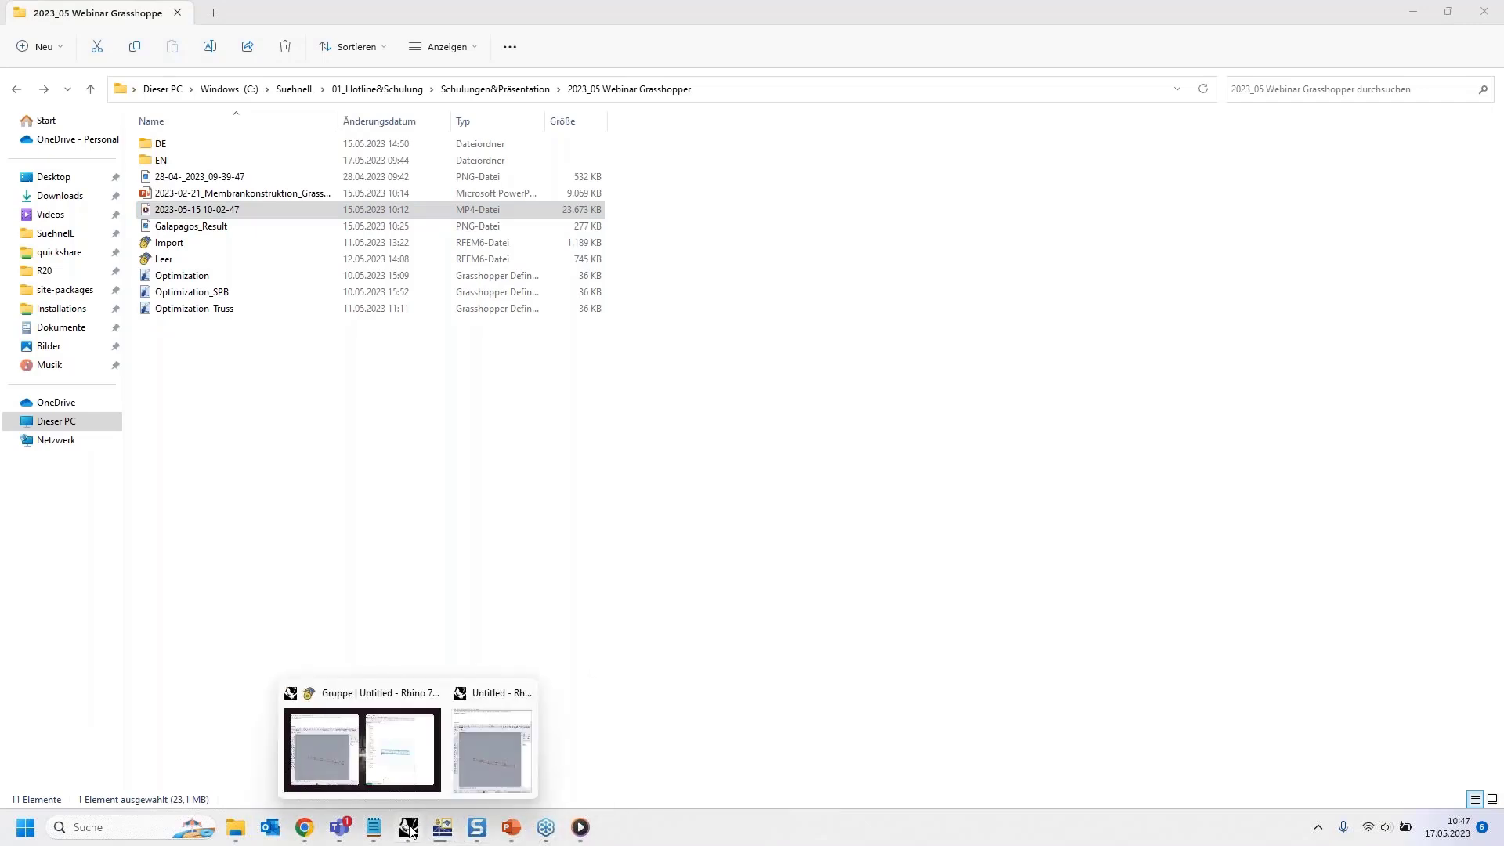
mouse_move(510, 827)
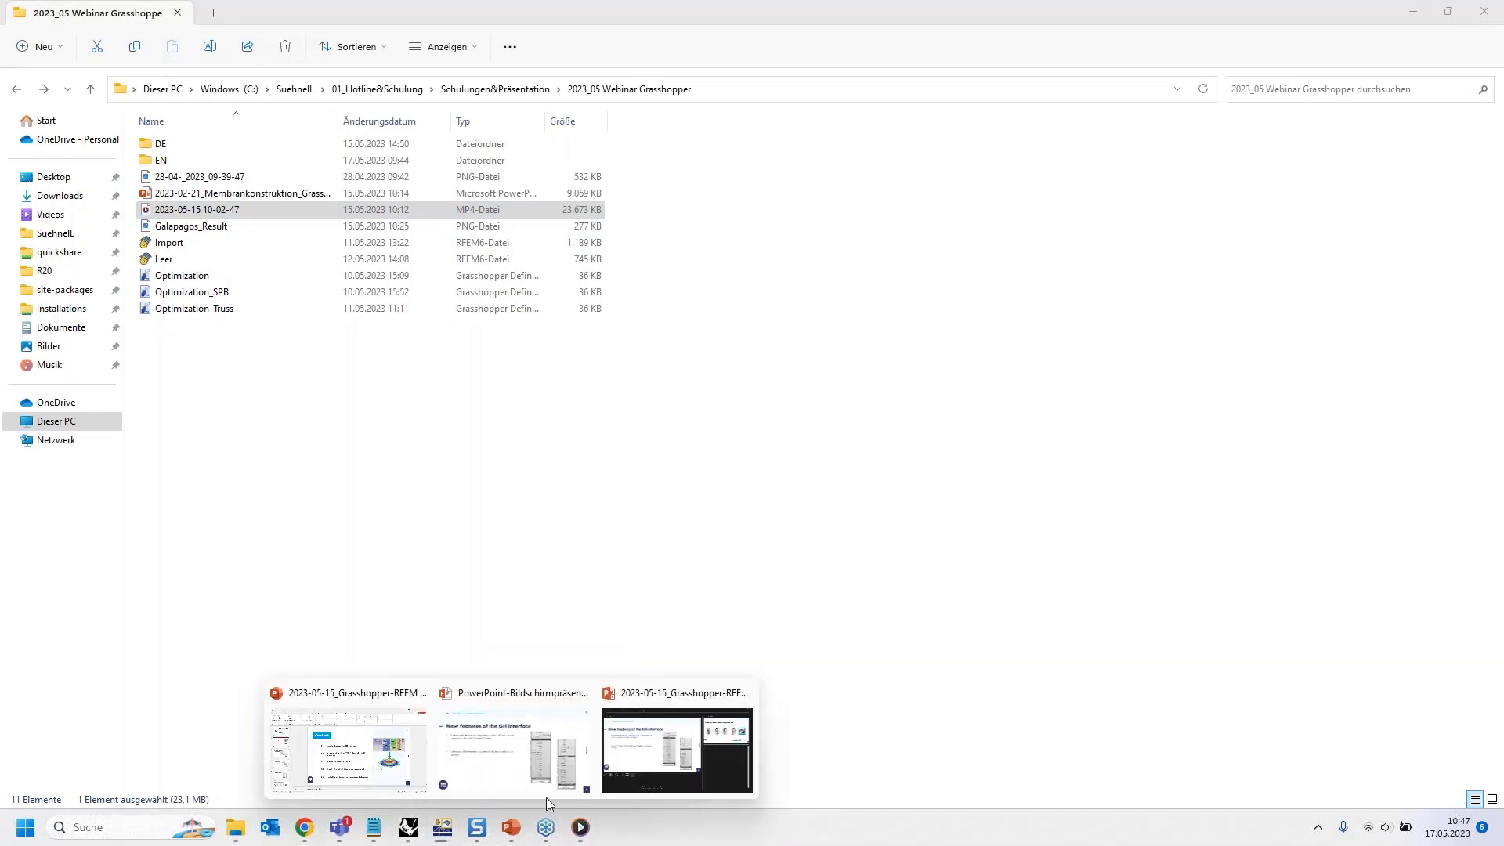
left_click(654, 787)
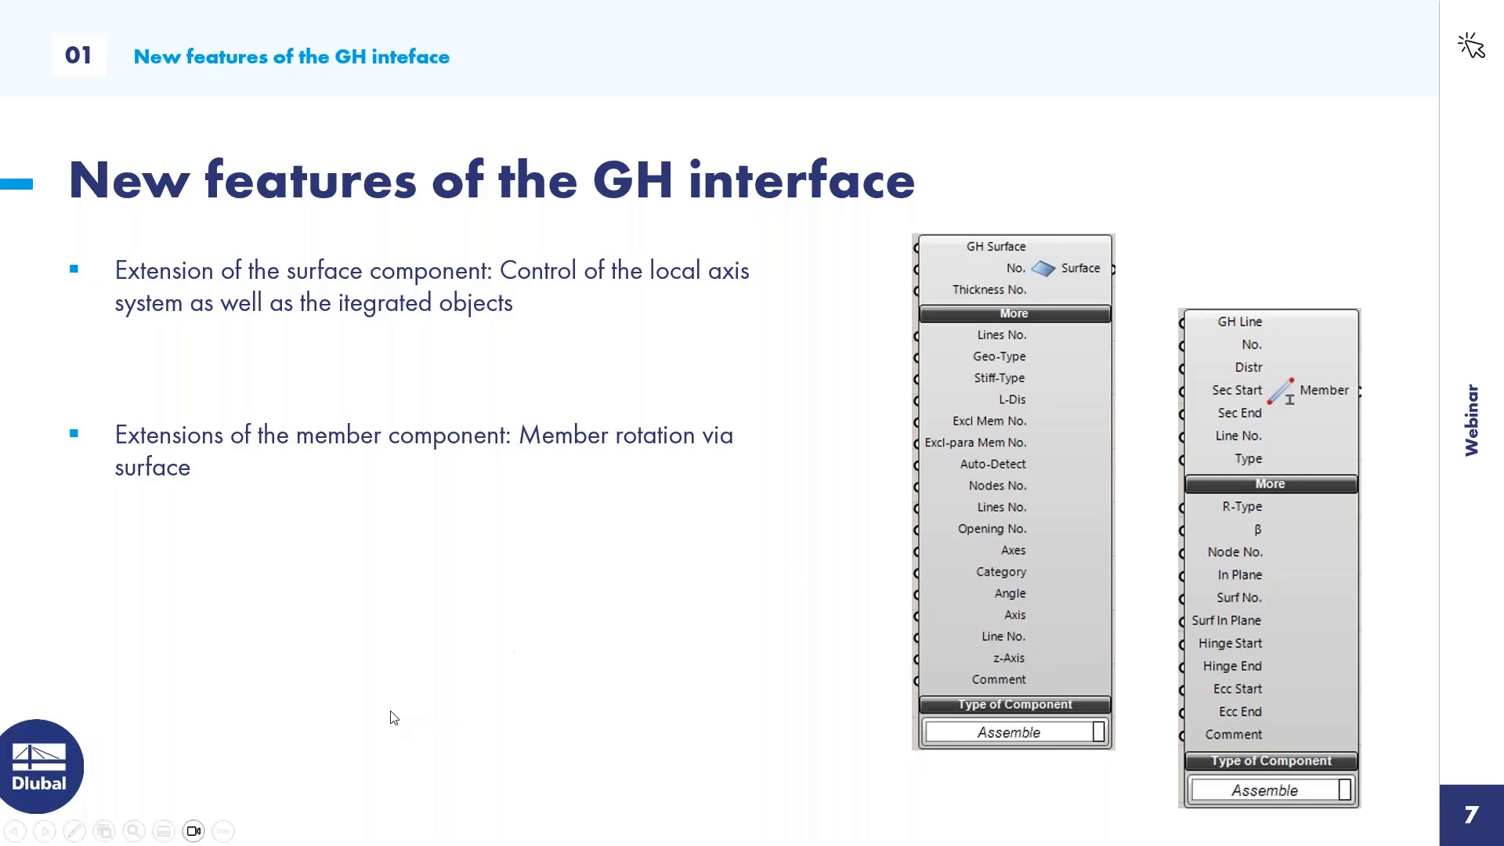
key("Escape")
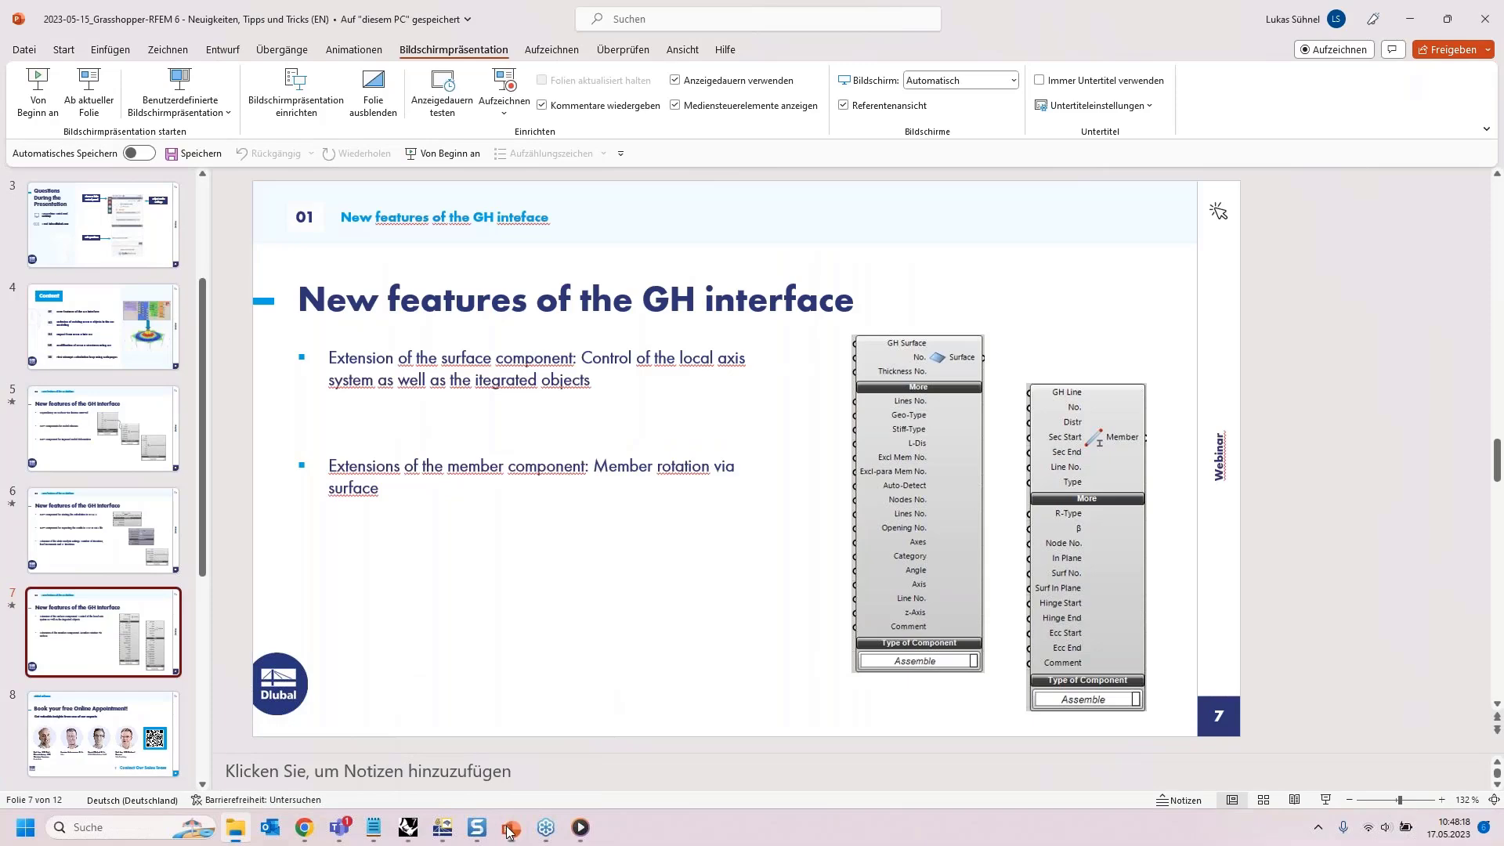
left_click(510, 829)
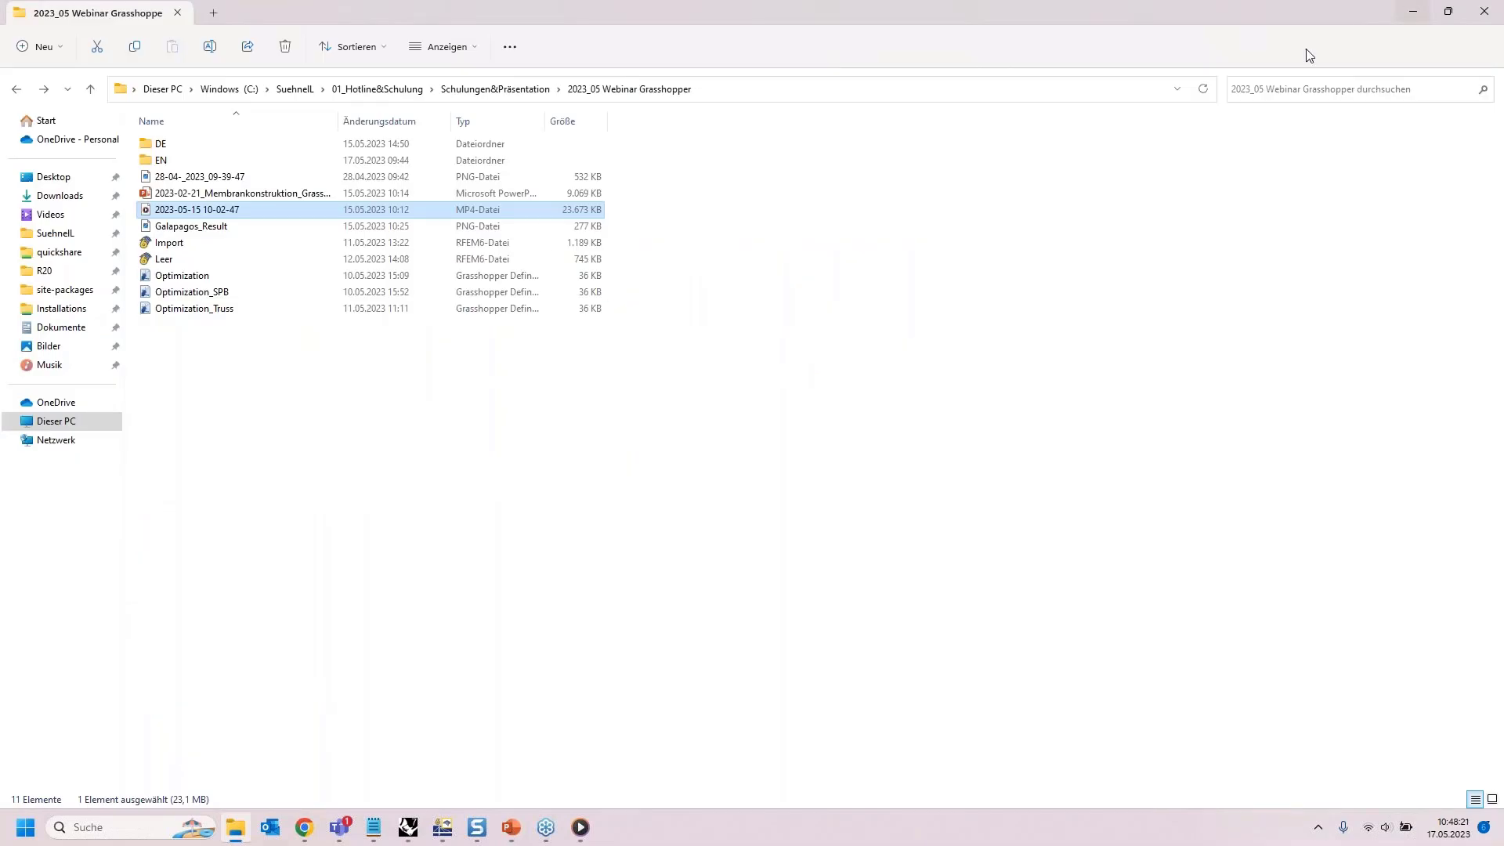
mouse_move(528, 836)
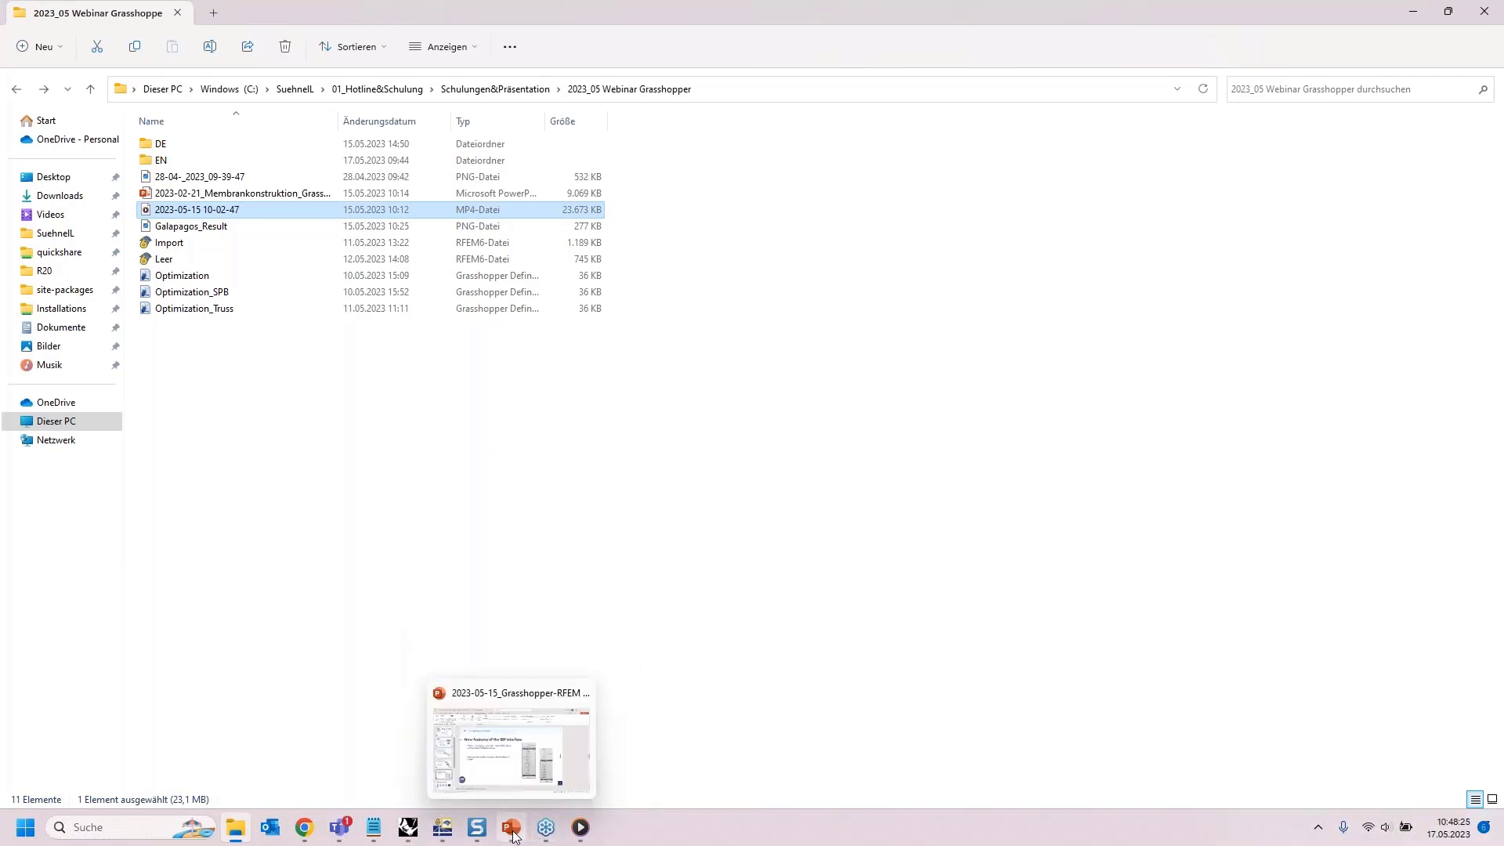
mouse_move(407, 828)
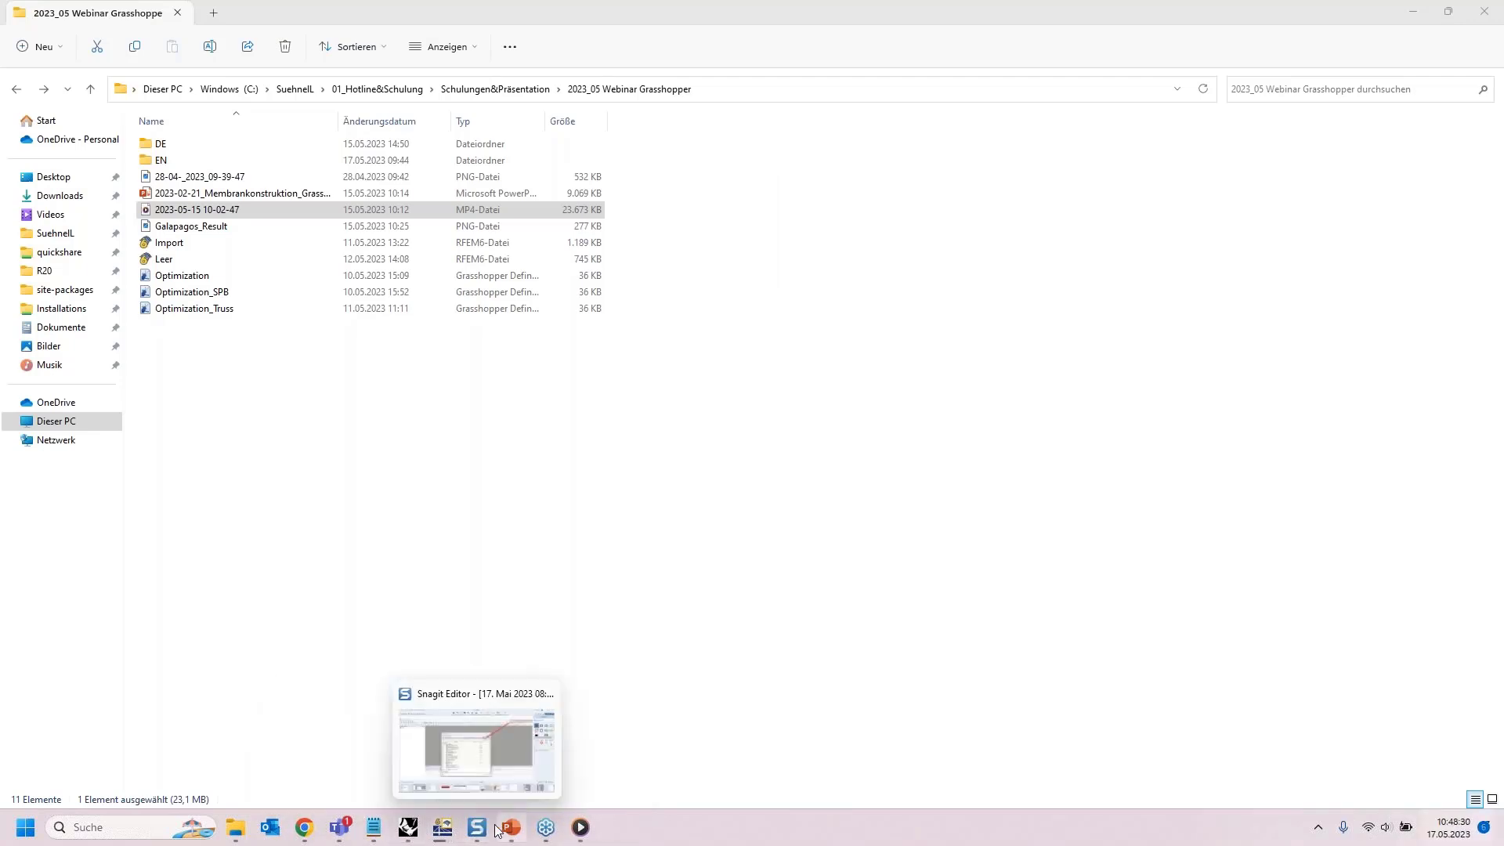
left_click(545, 827)
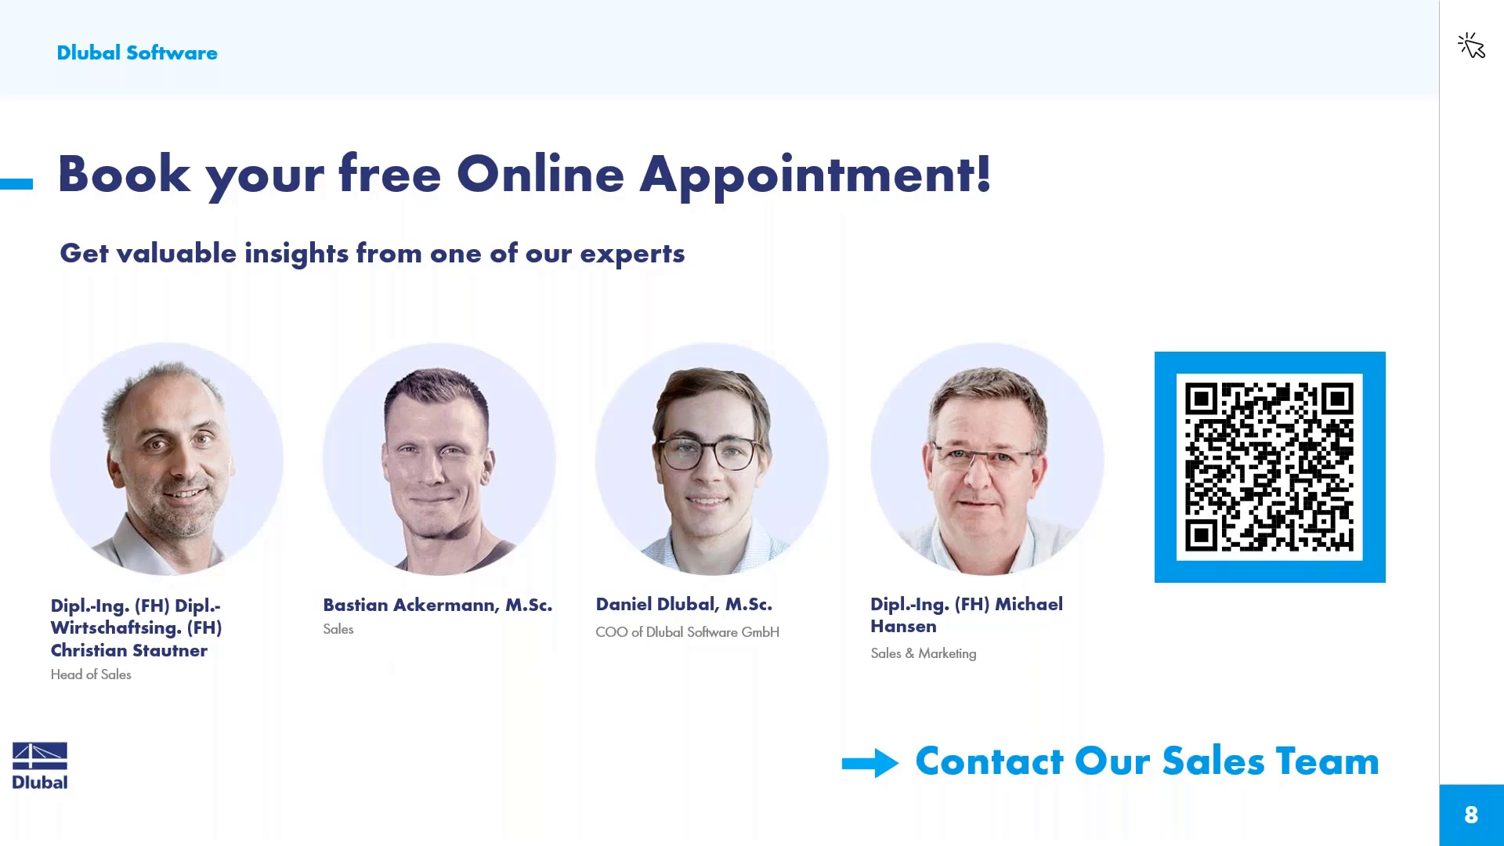
Switch to Chrome with the Dlubal website and open its Webinars page from the events section.
key("alt+Tab")
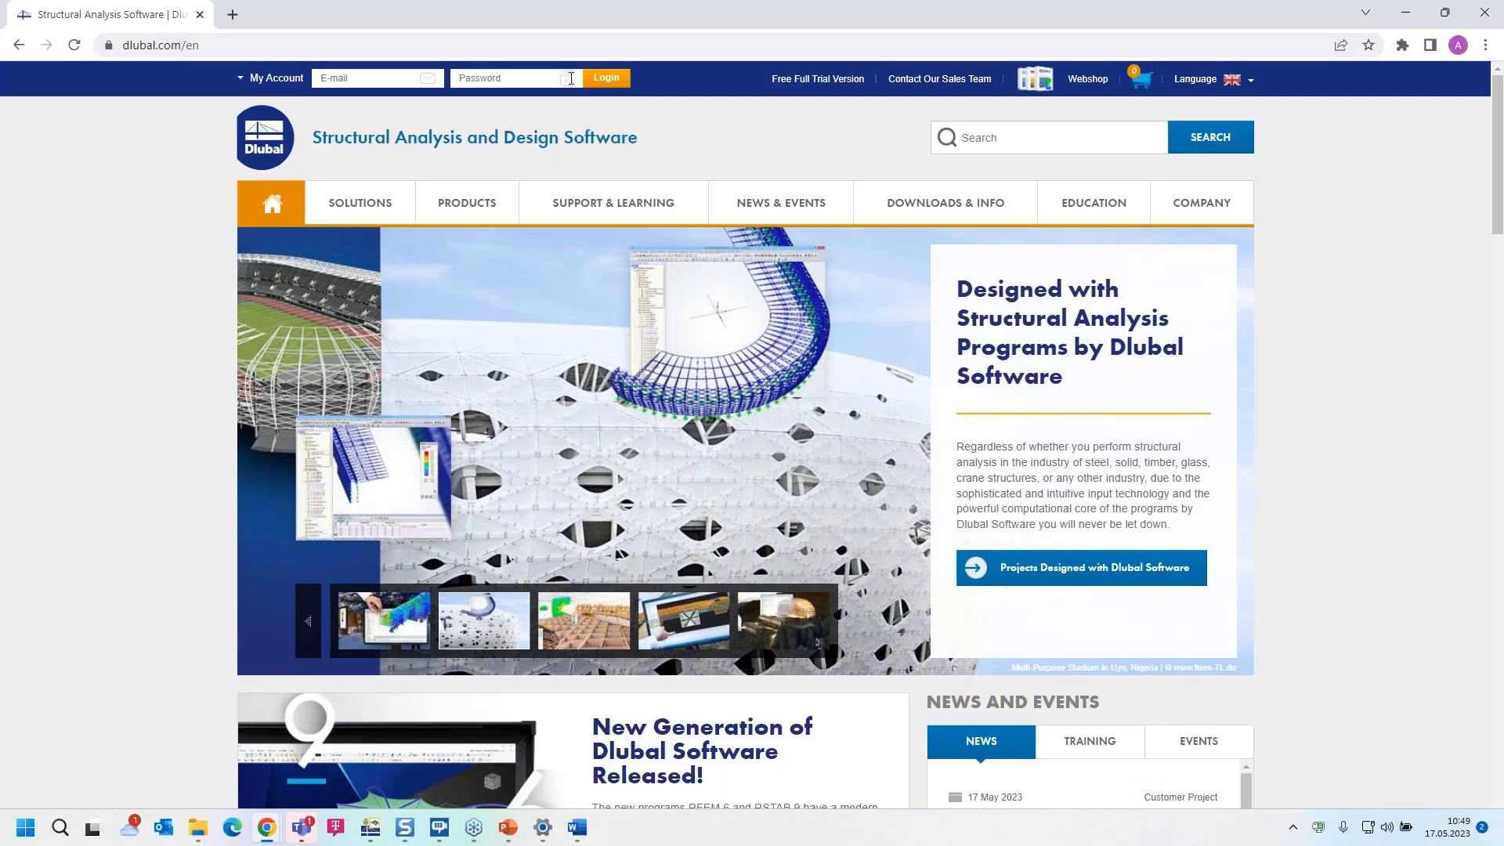
mouse_move(779, 206)
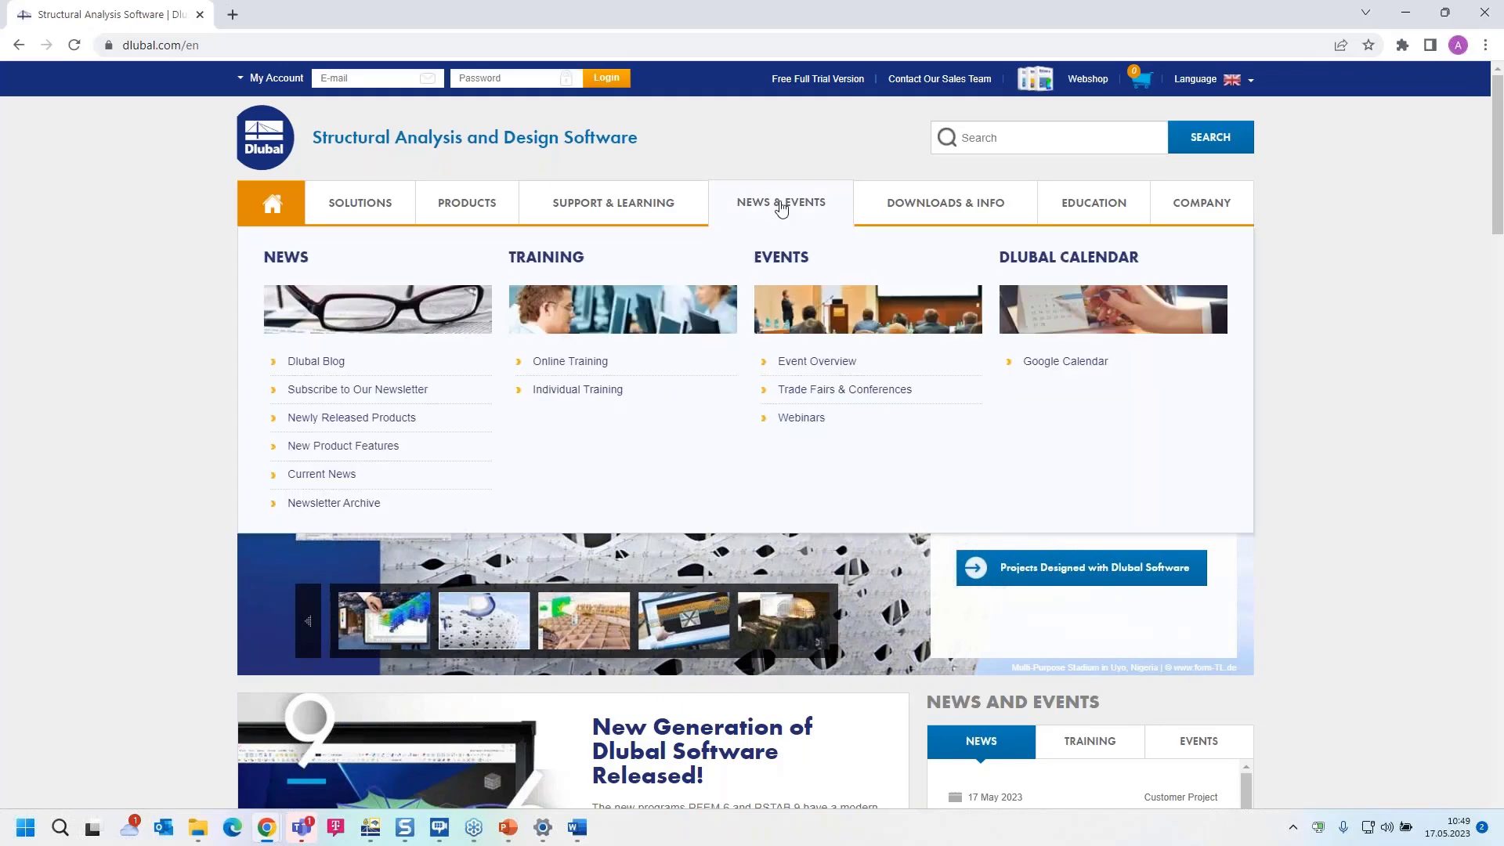
left_click(801, 419)
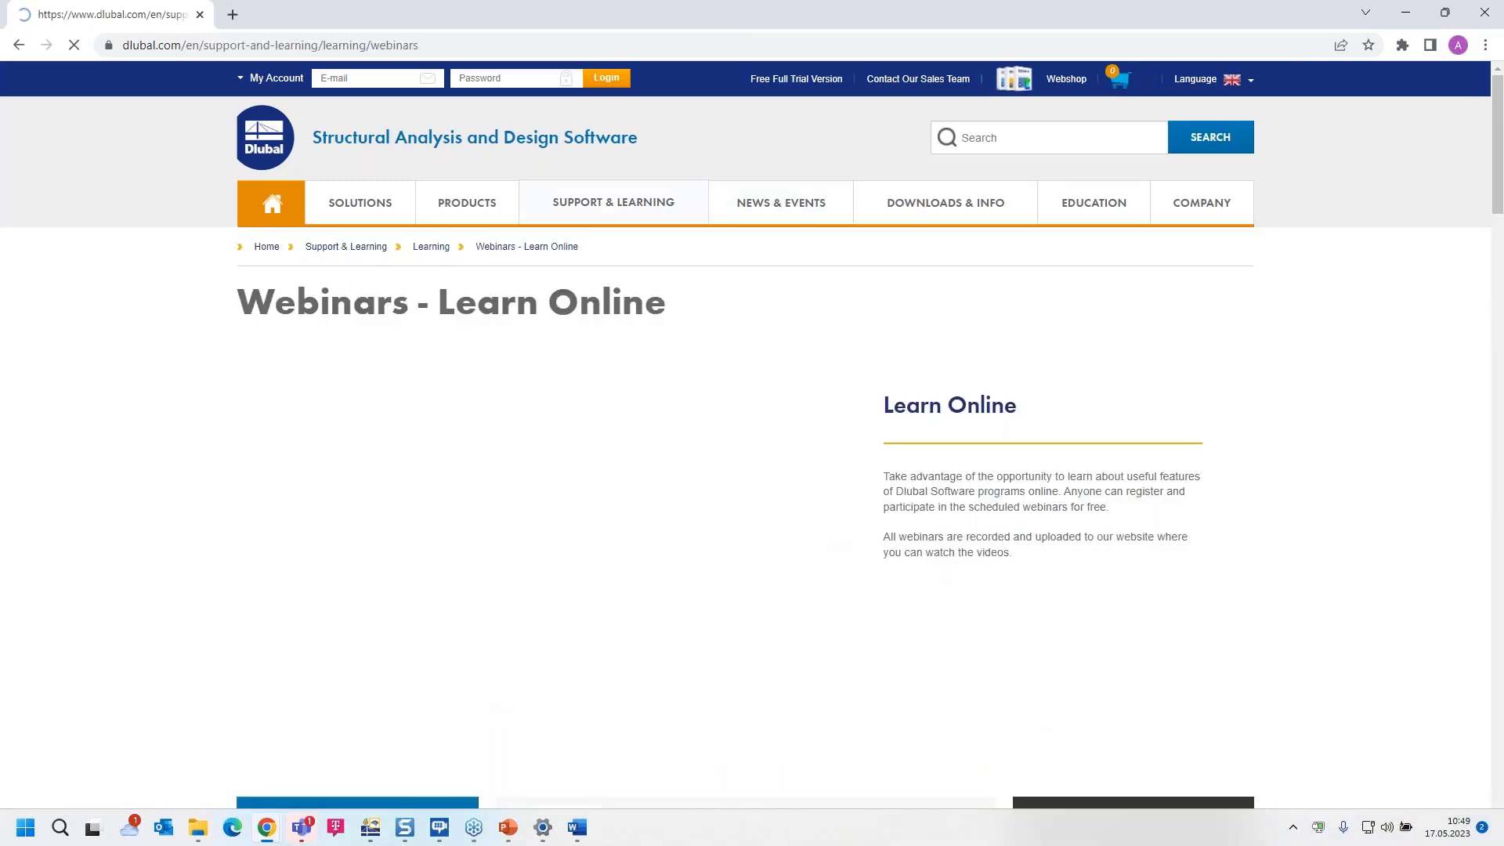
Look through the webinar list and open the entry "Grasshopper and RFEM 6: News, Tips & Tricks".
scroll(801, 419, "down", 3)
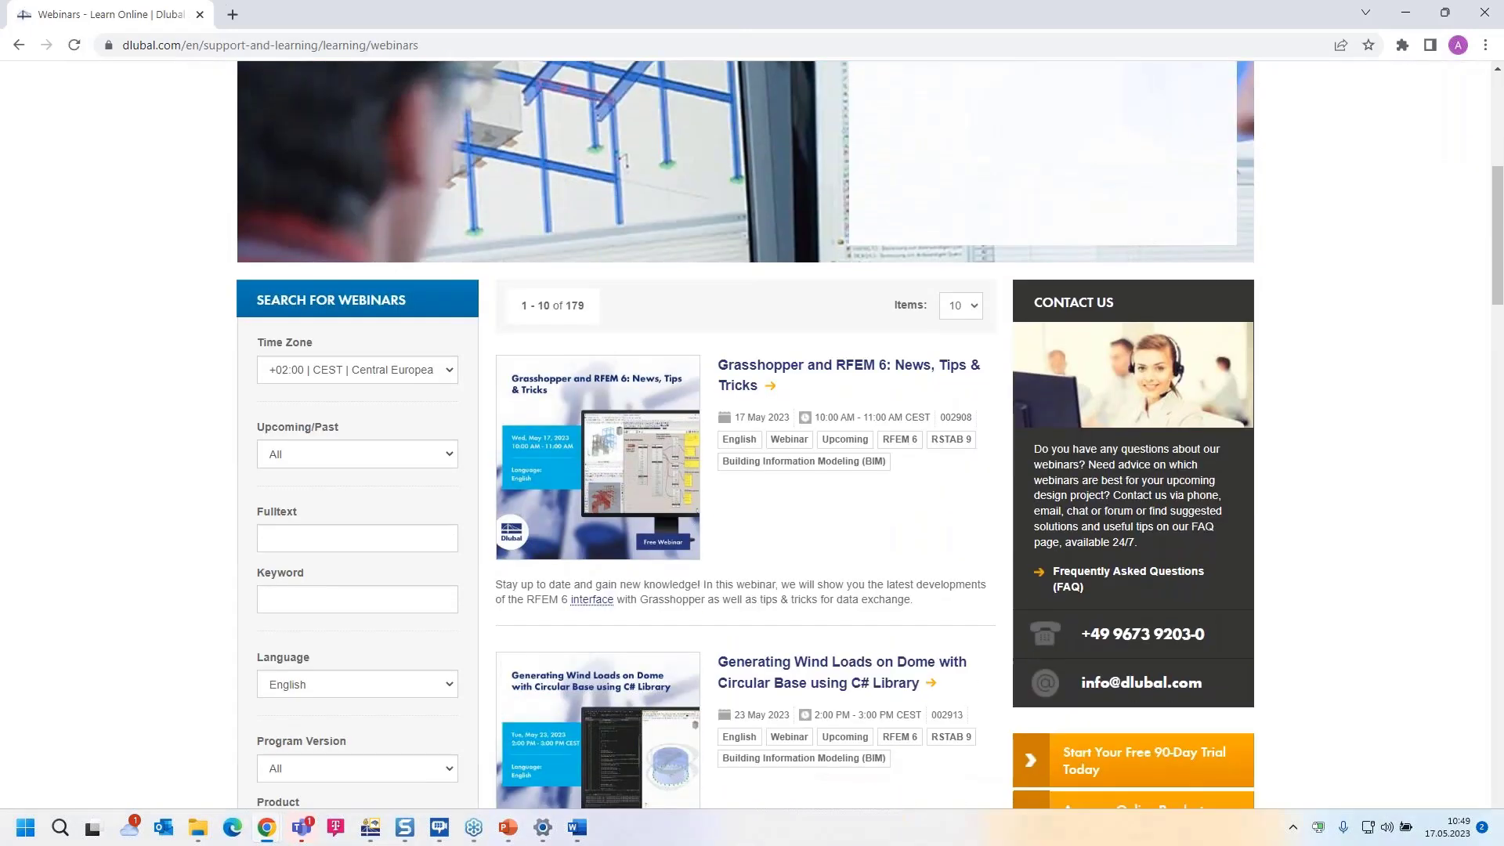
scroll(799, 478, "down", 2)
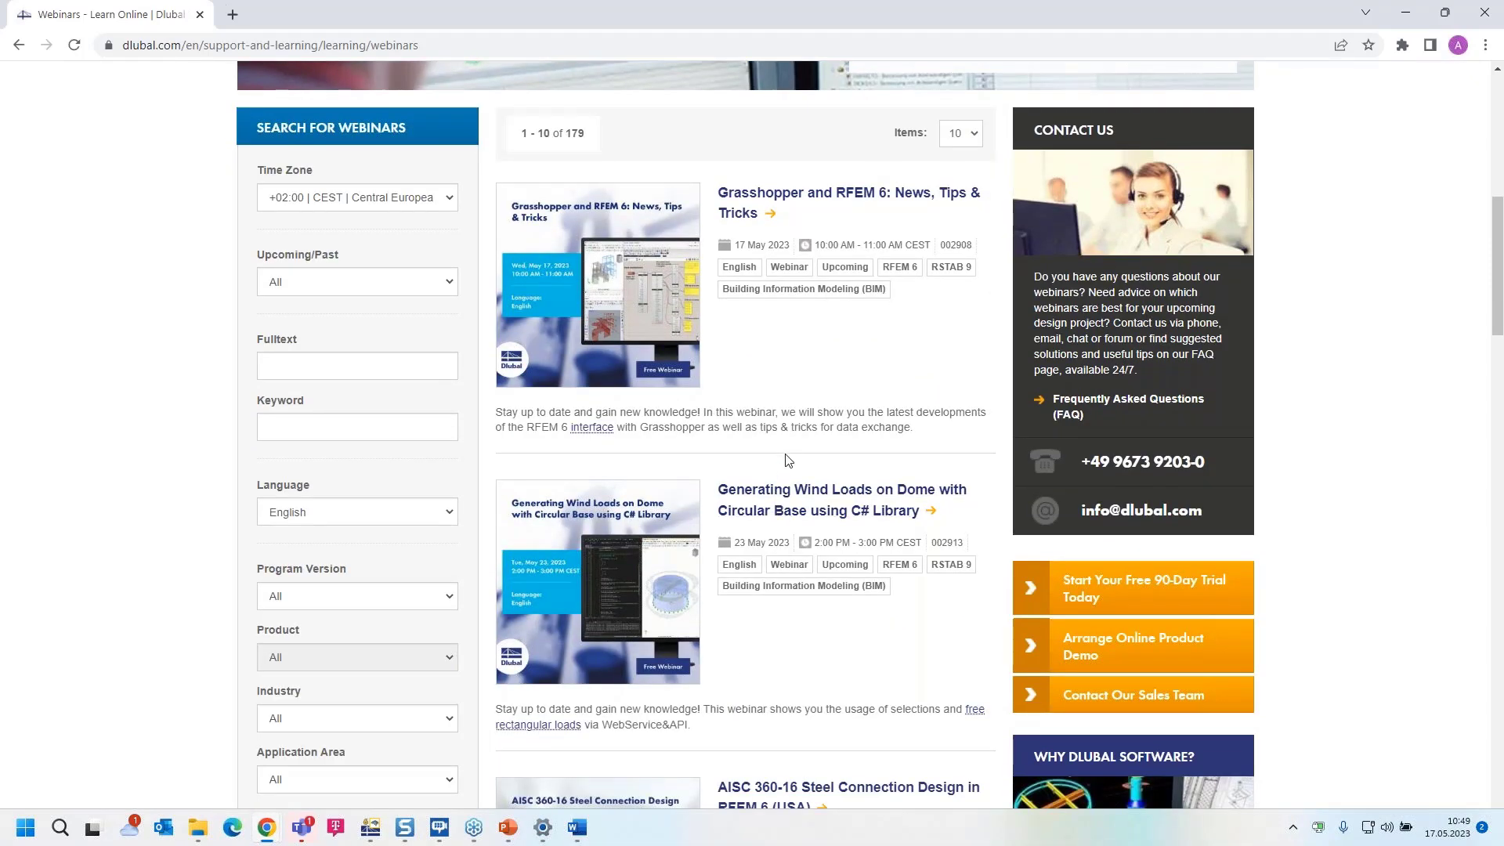
scroll(787, 460, "down", 10)
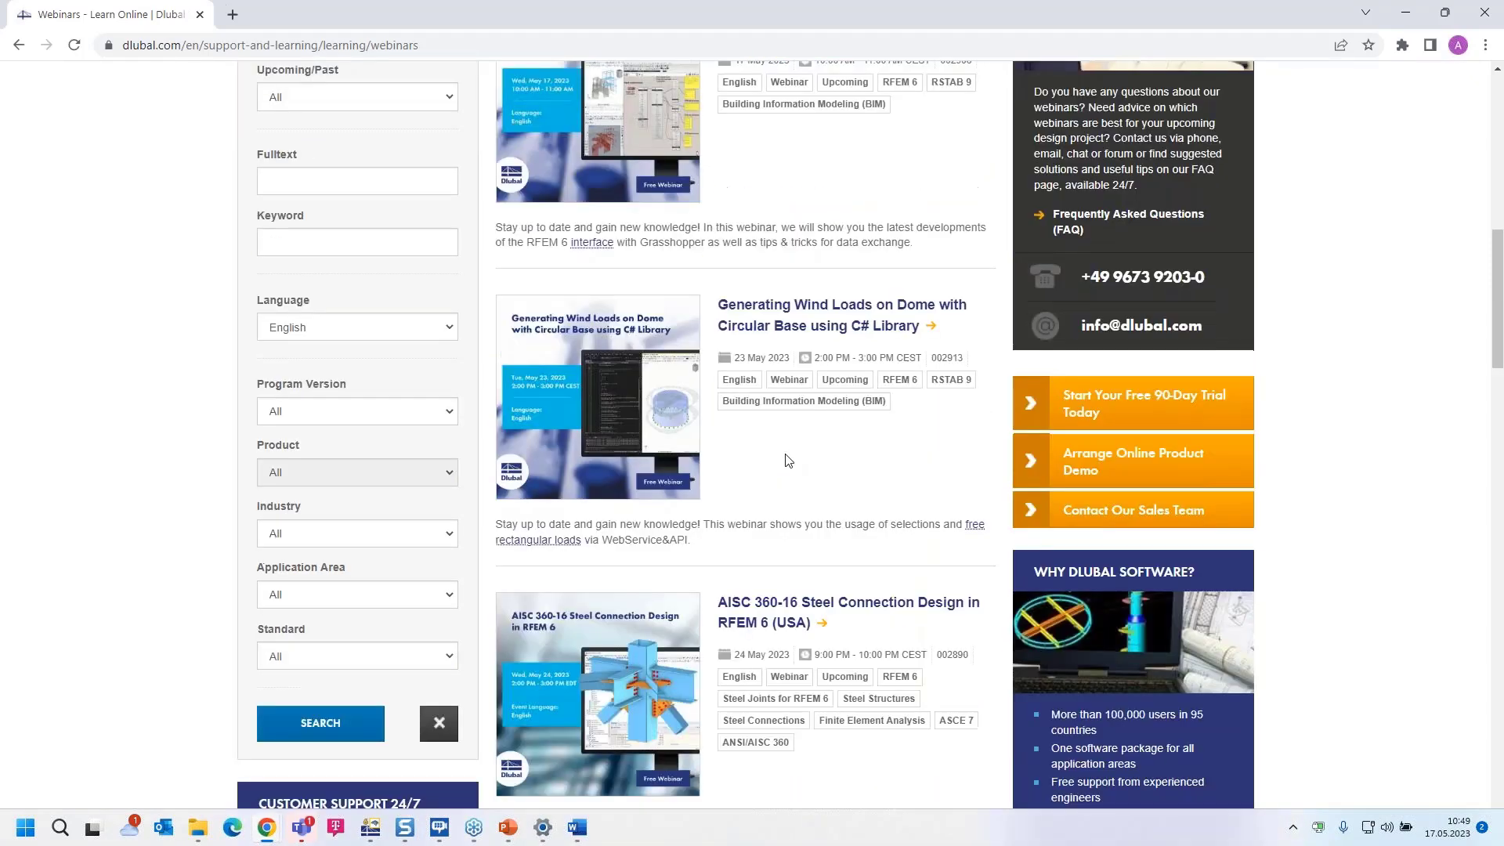
scroll(787, 462, "up", 13)
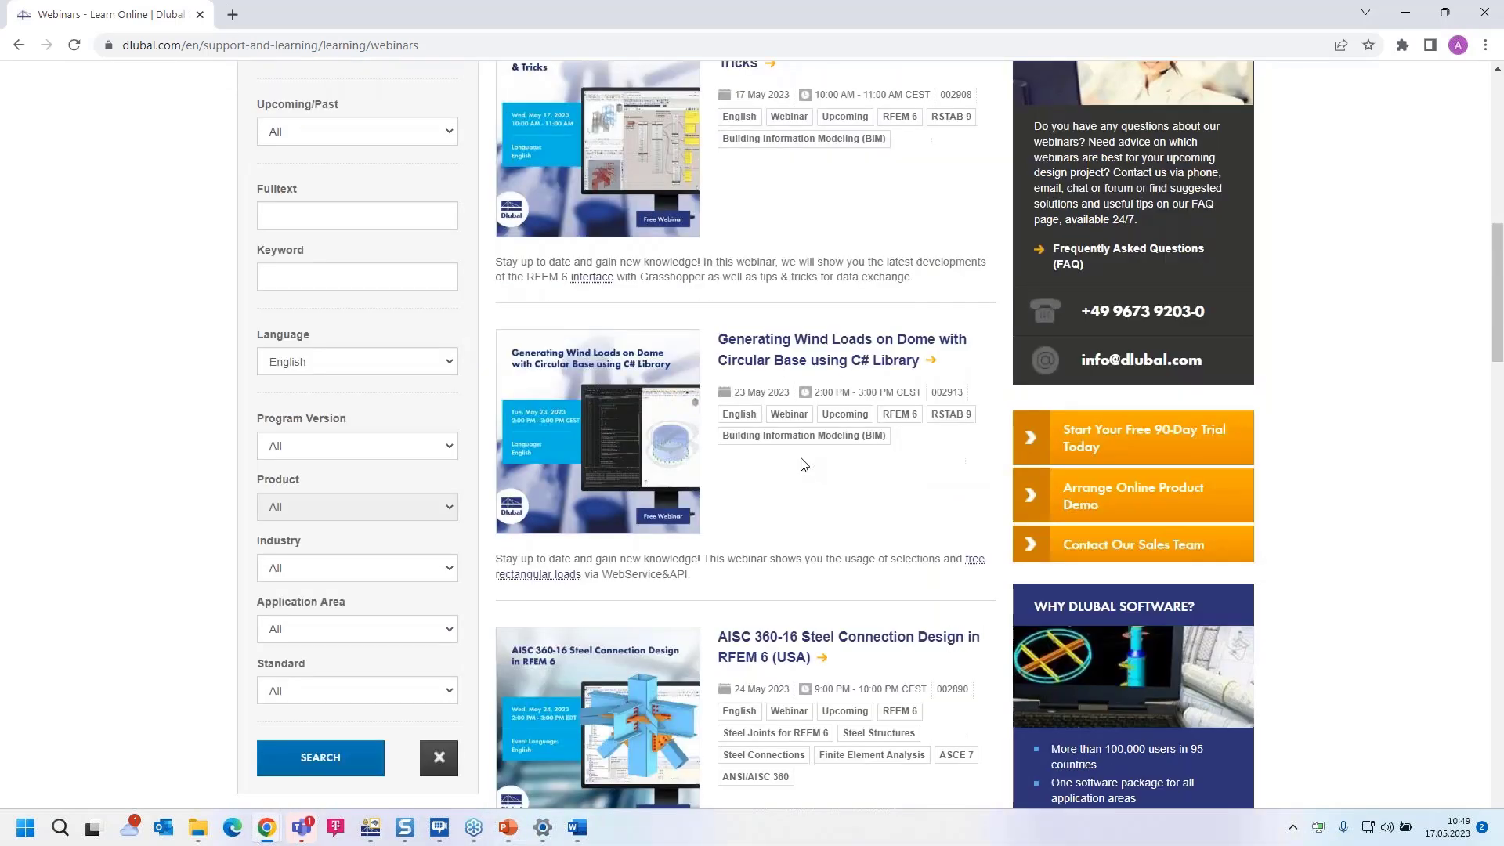
left_click(758, 457)
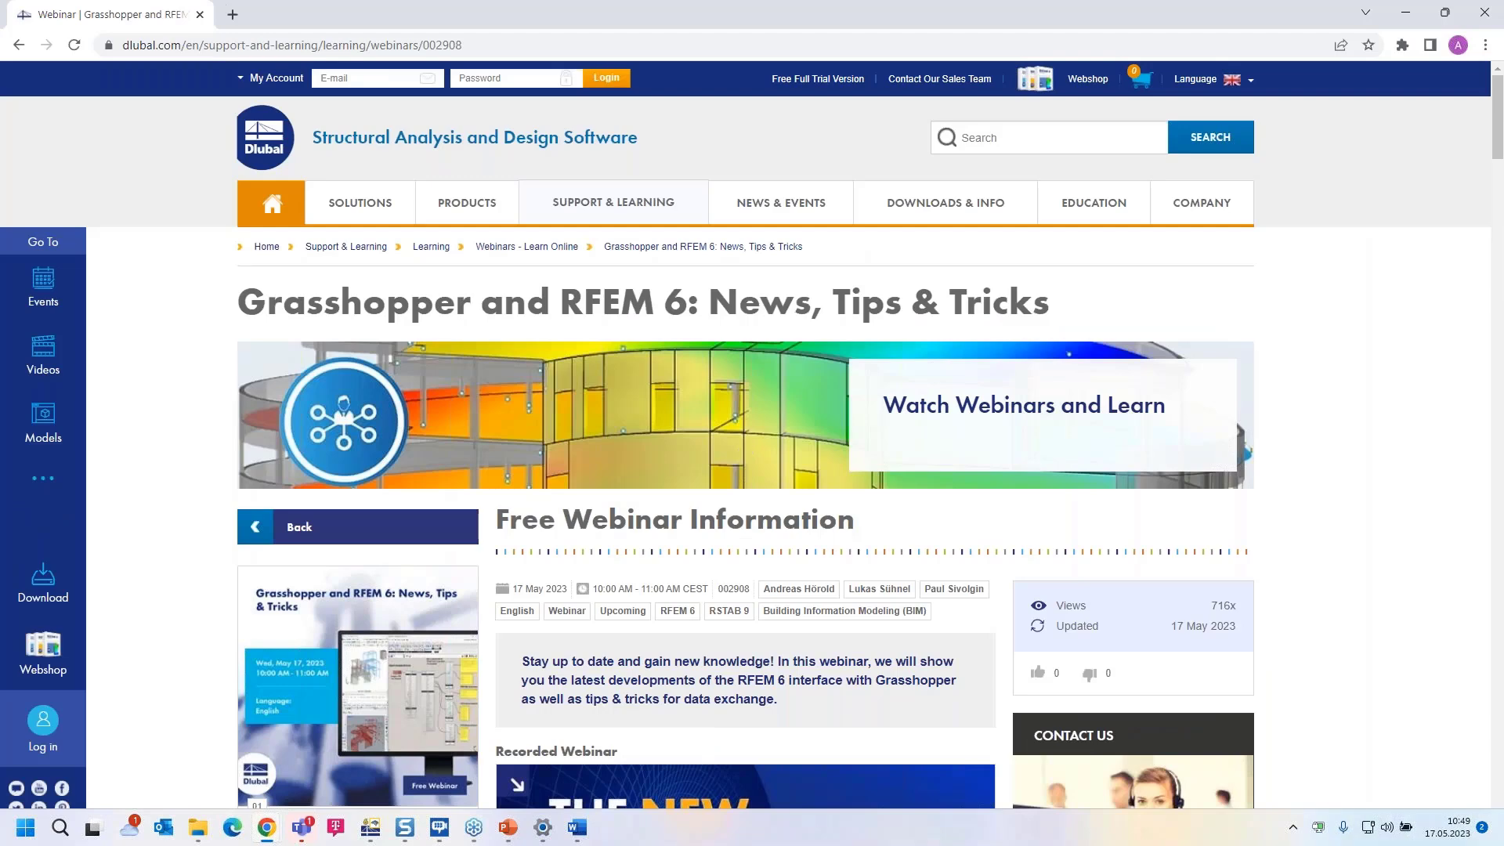
Review the webinar page's recording, content, slide and file downloads, related videos, and downloadable models.
scroll(695, 498, "down", 1)
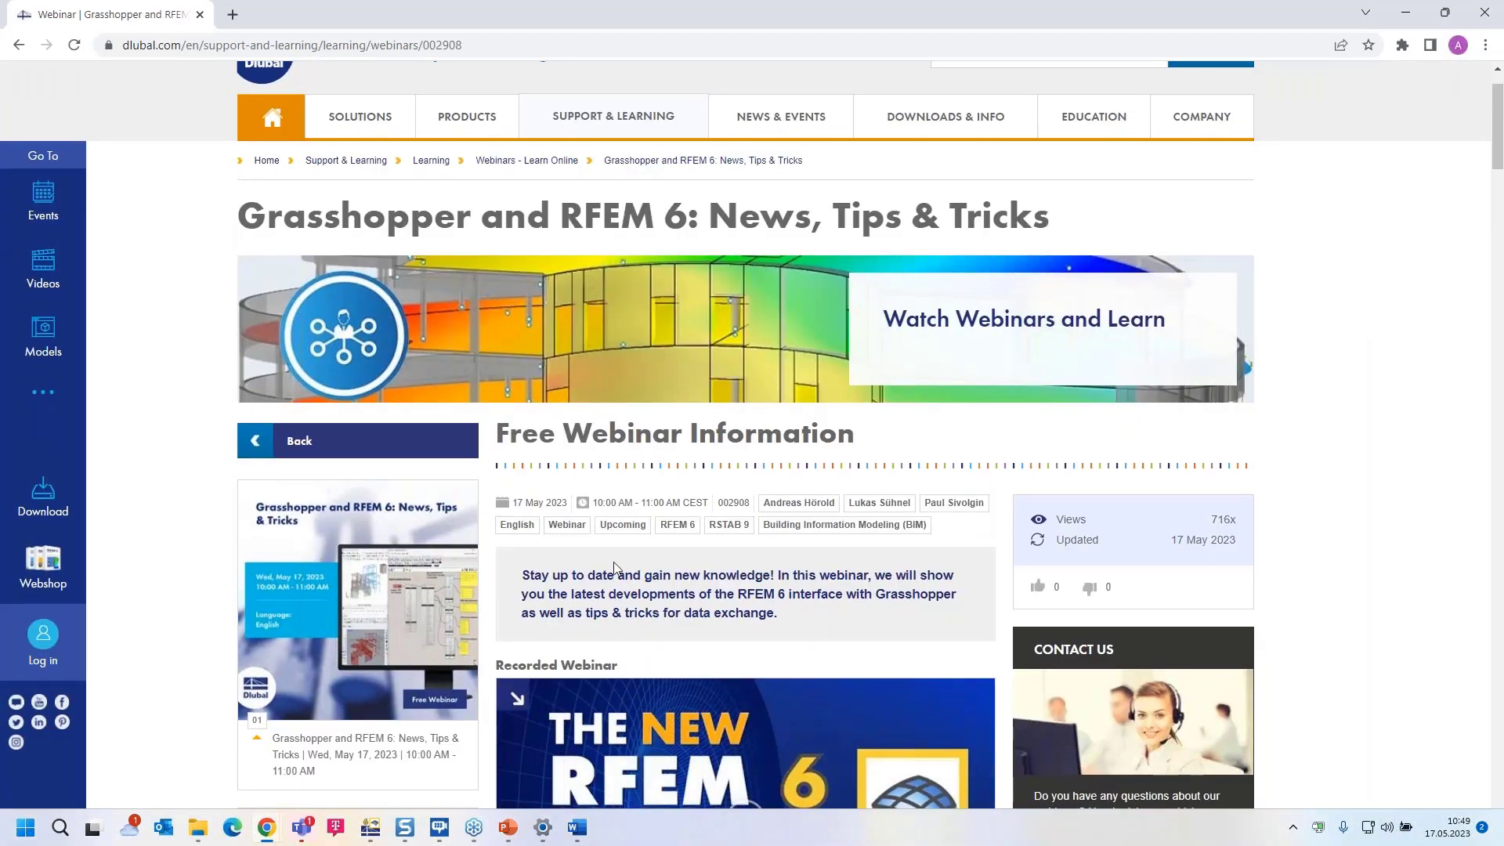
scroll(673, 583, "down", 4)
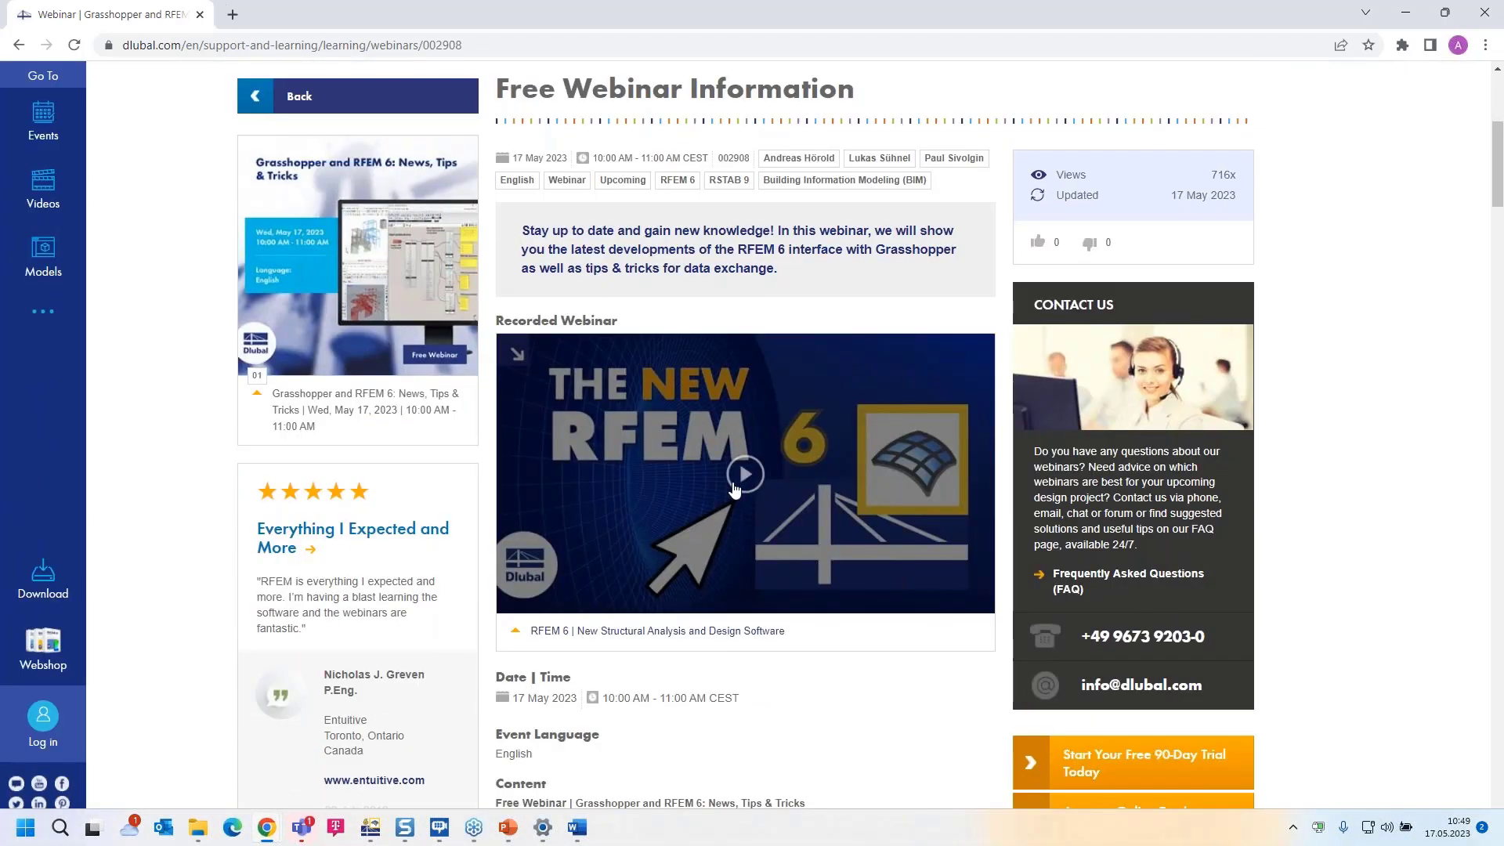
scroll(734, 490, "down", 10)
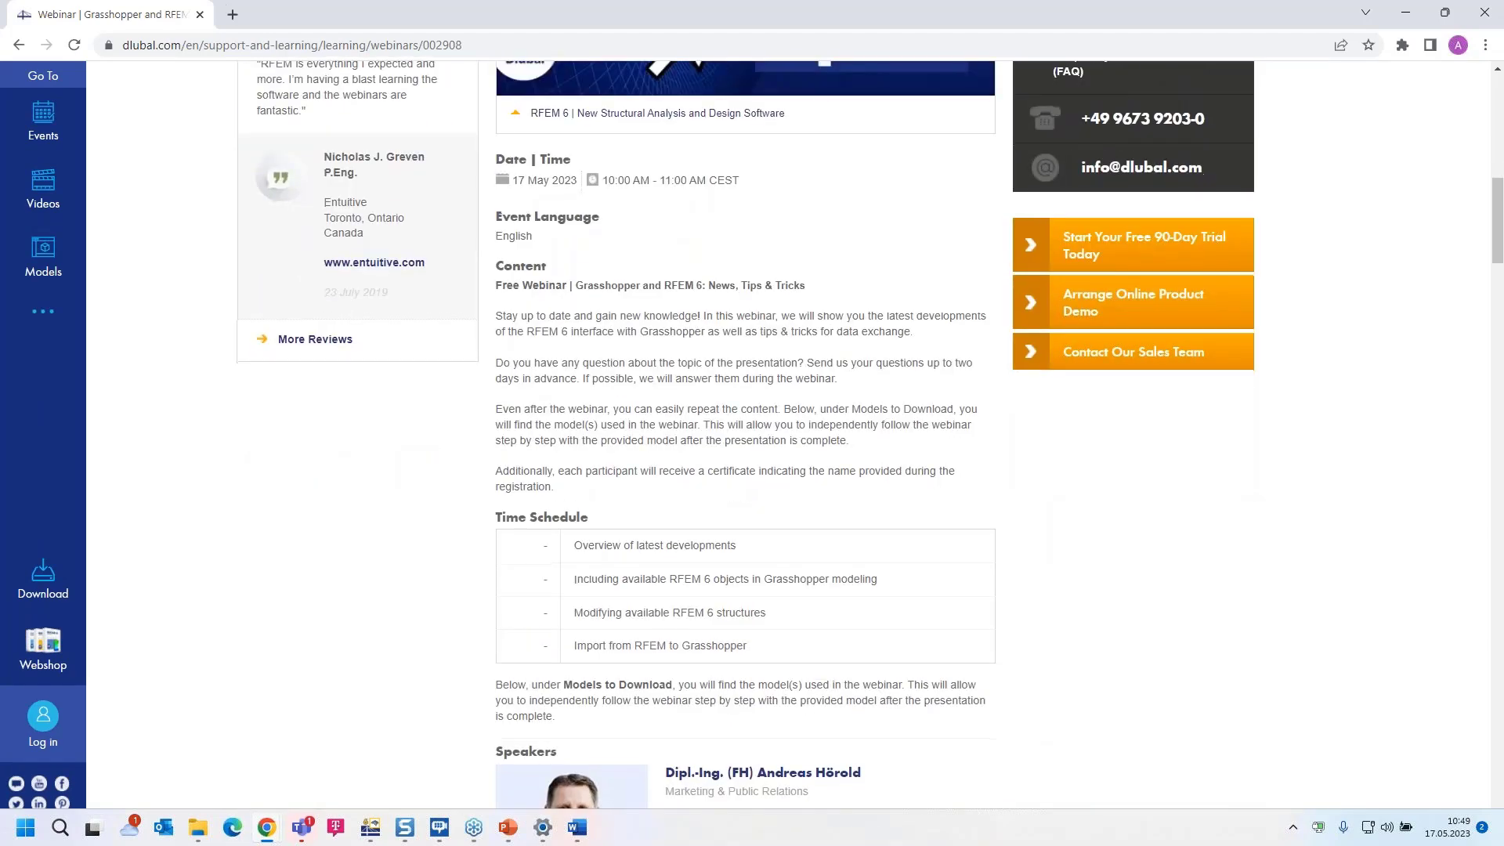
scroll(642, 431, "down", 4)
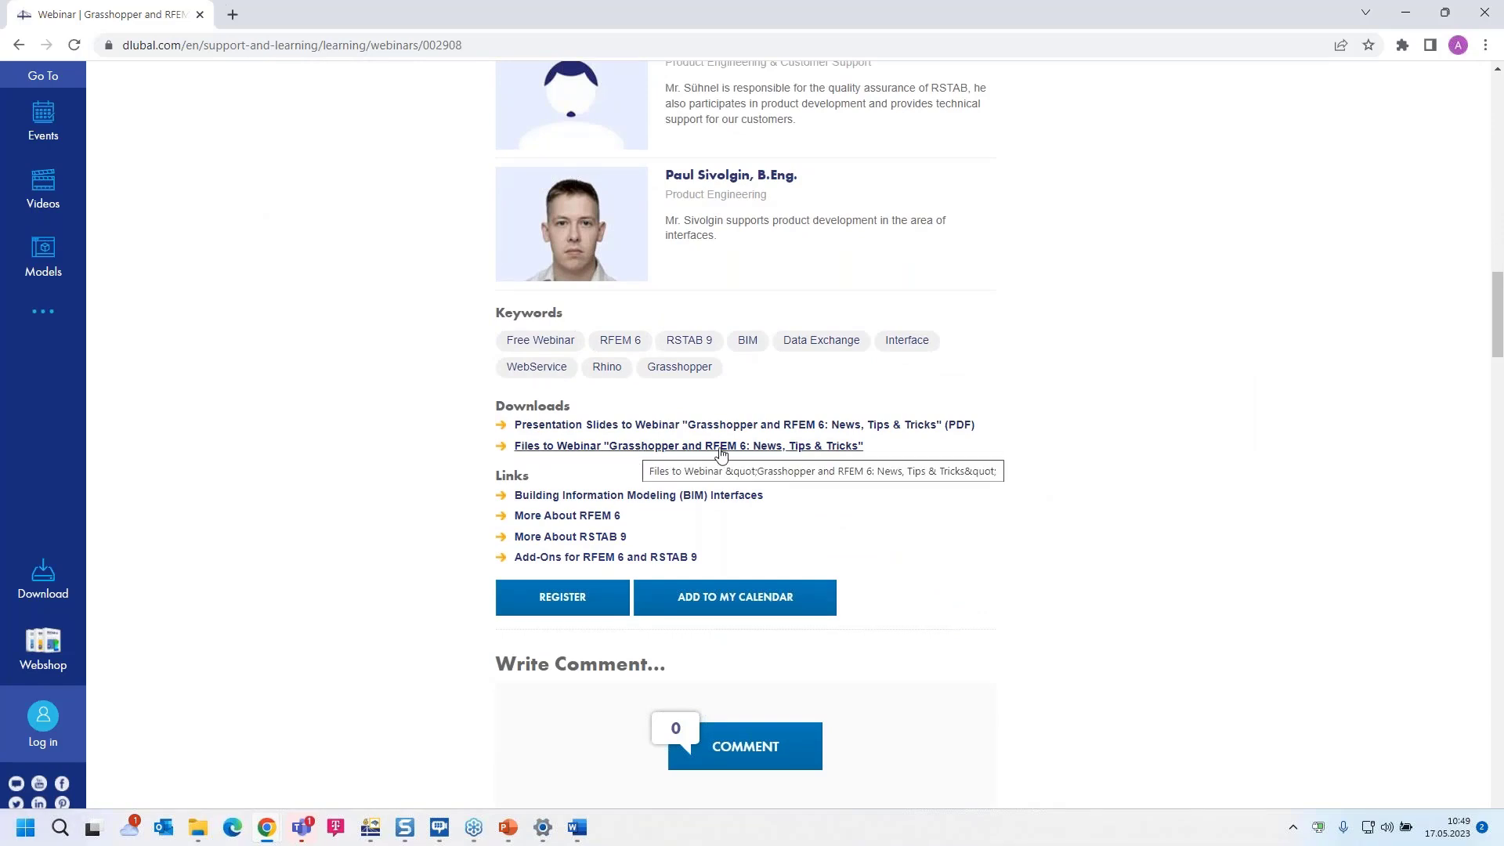
scroll(860, 482, "down", 2)
scroll(860, 481, "down", 3)
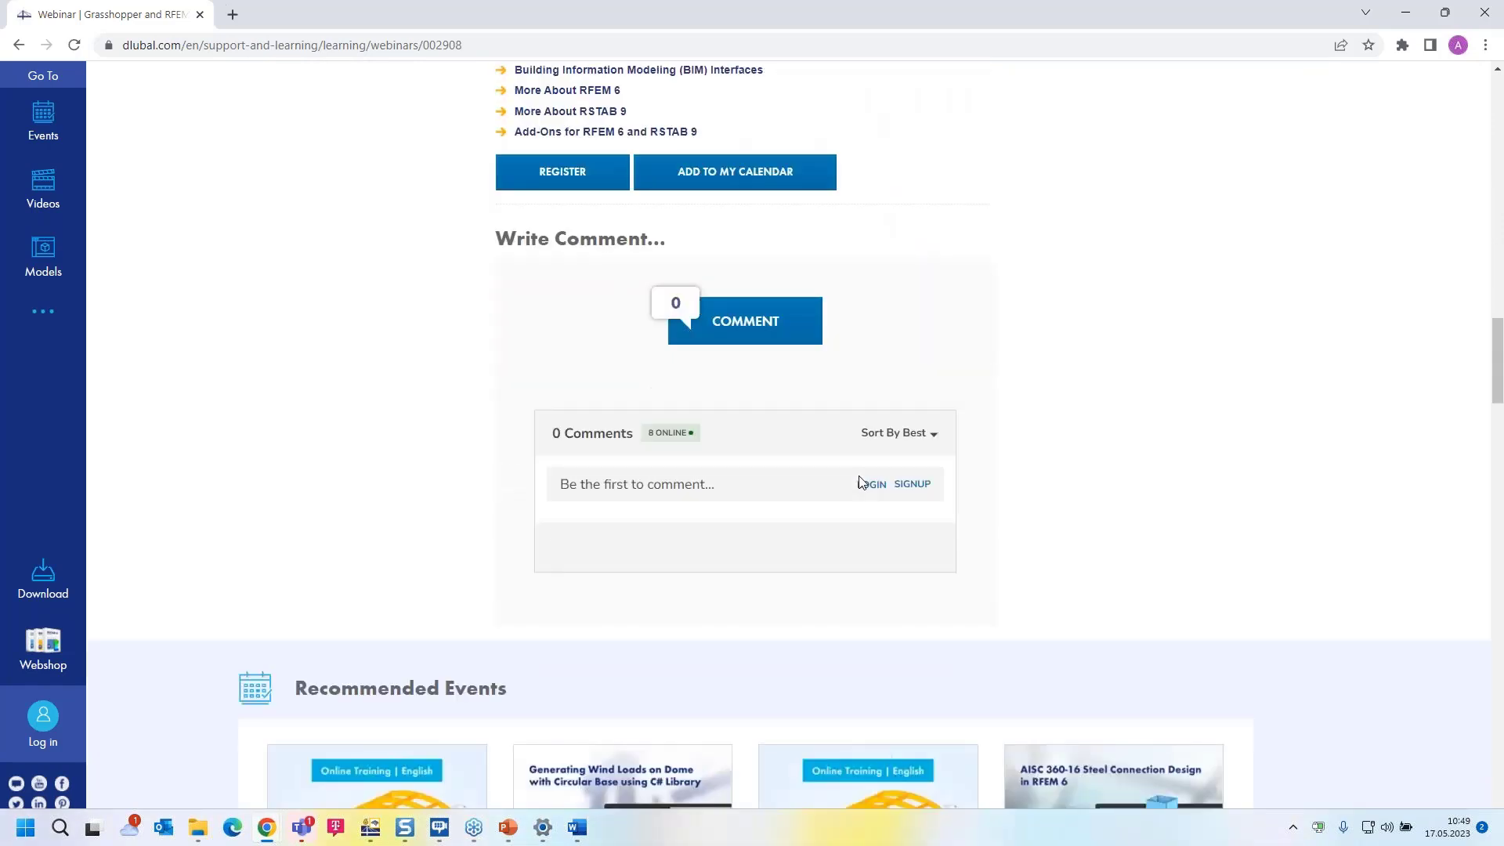
scroll(862, 482, "down", 10)
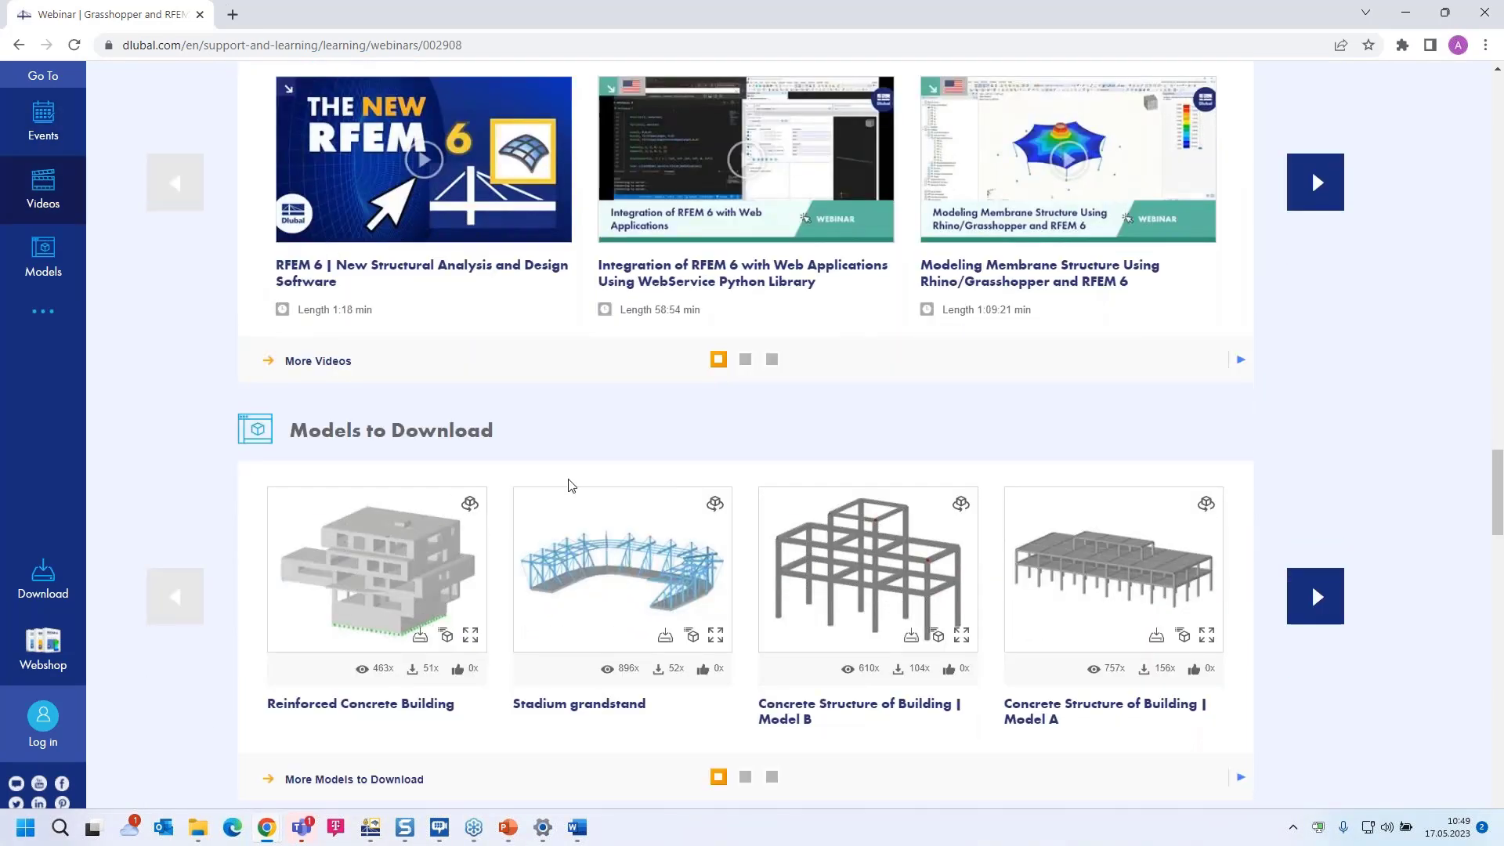
scroll(570, 485, "up", 10)
scroll(570, 486, "up", 15)
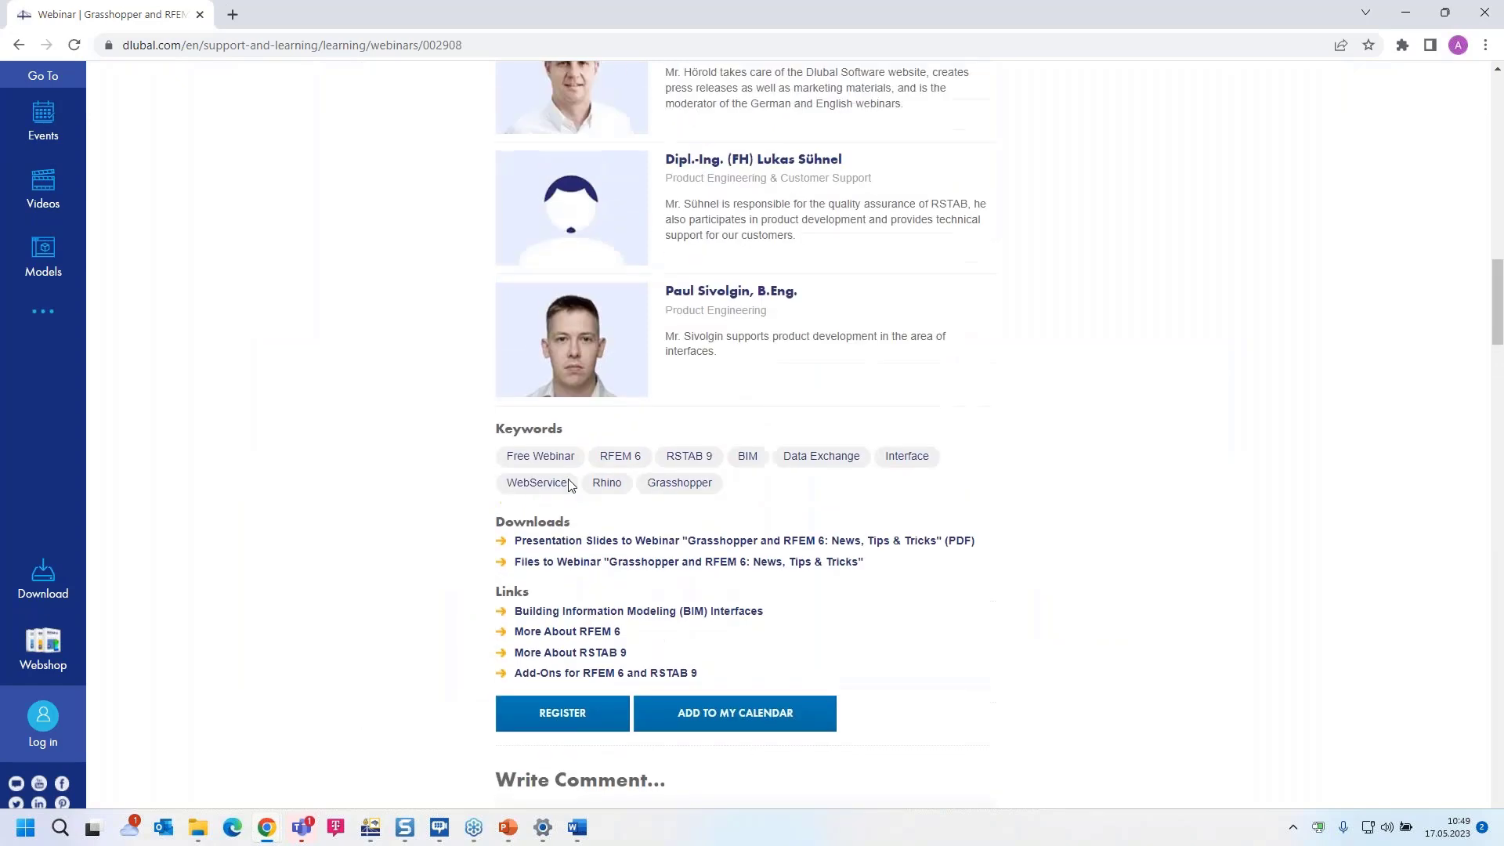